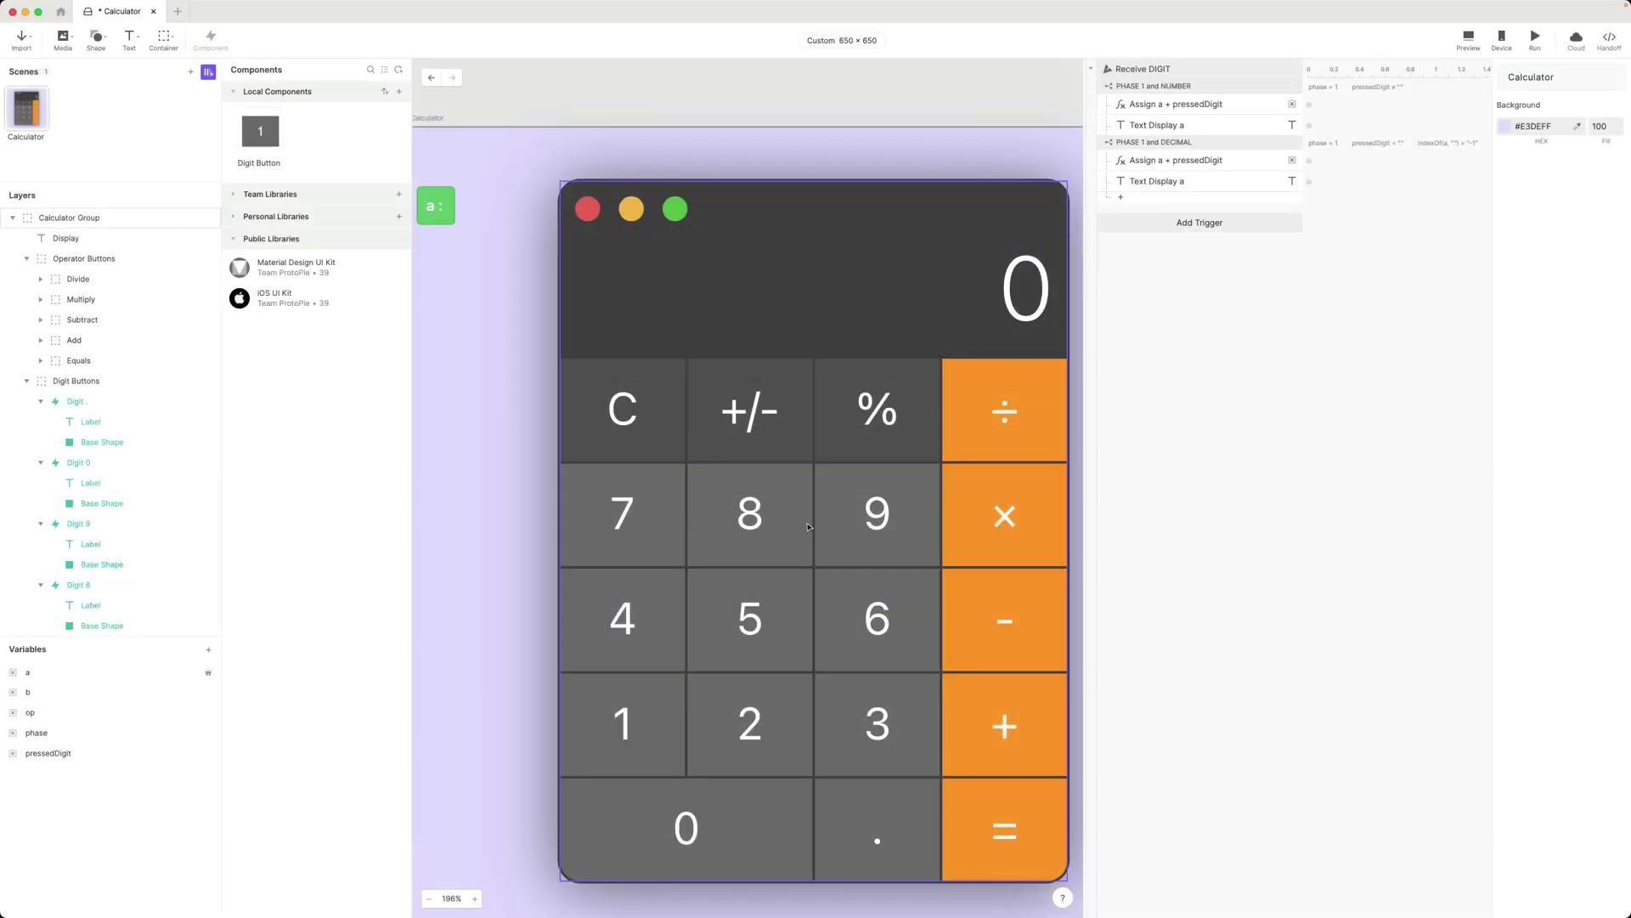
Step: Create a component from the Divide button group in the calculator's Operator Buttons
scroll(967, 443, "right", 2)
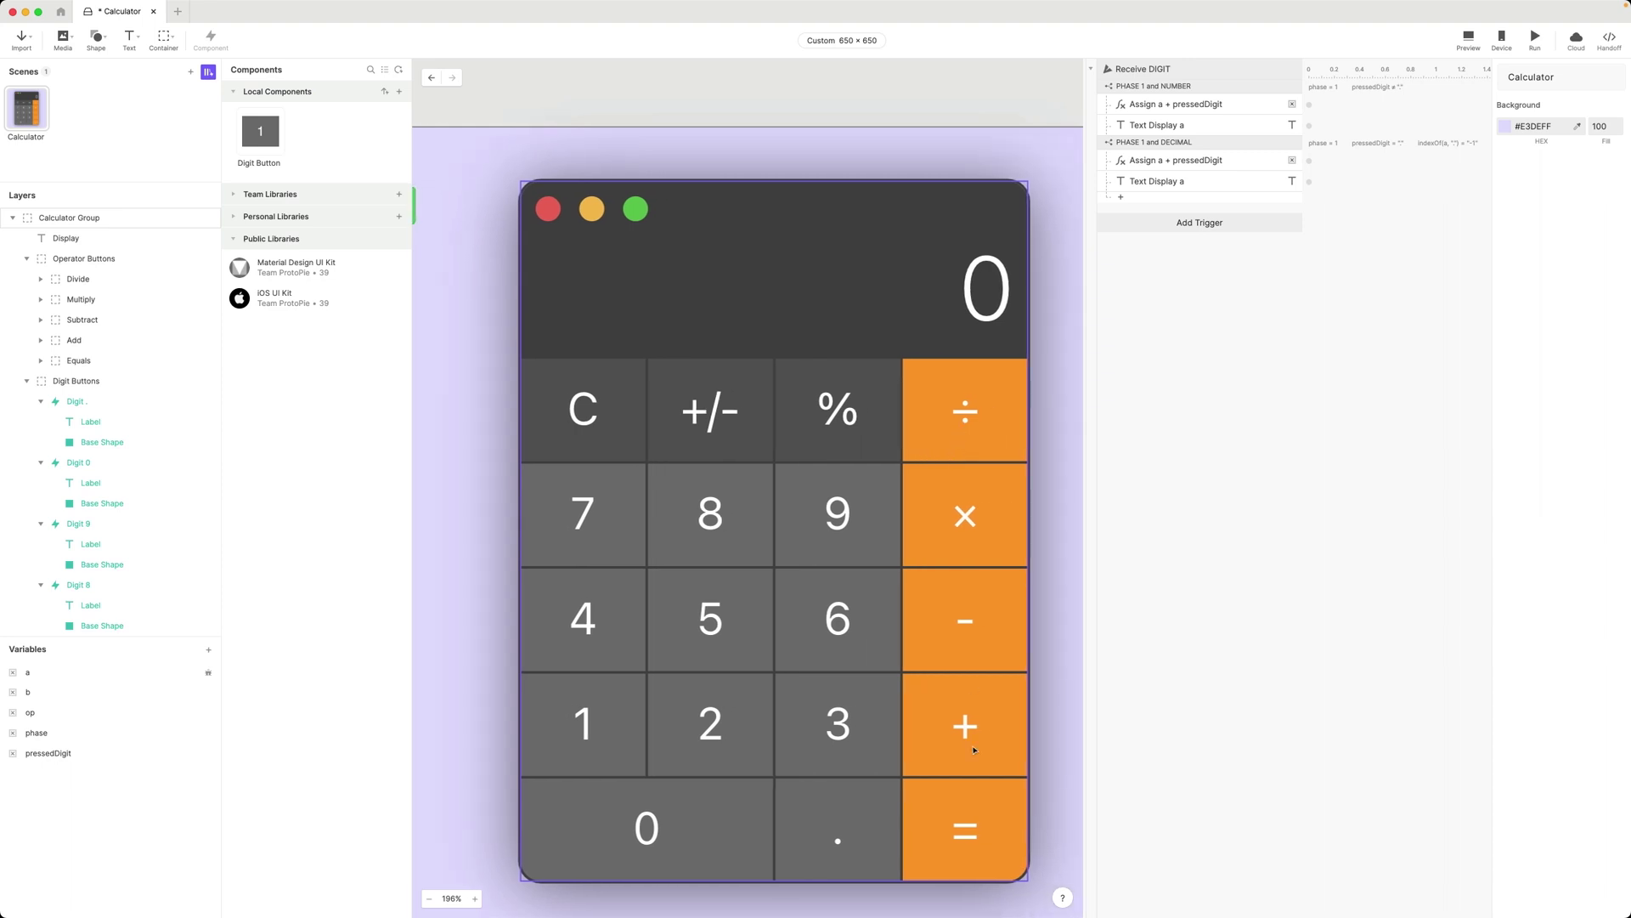
scroll(973, 560, "down", 1)
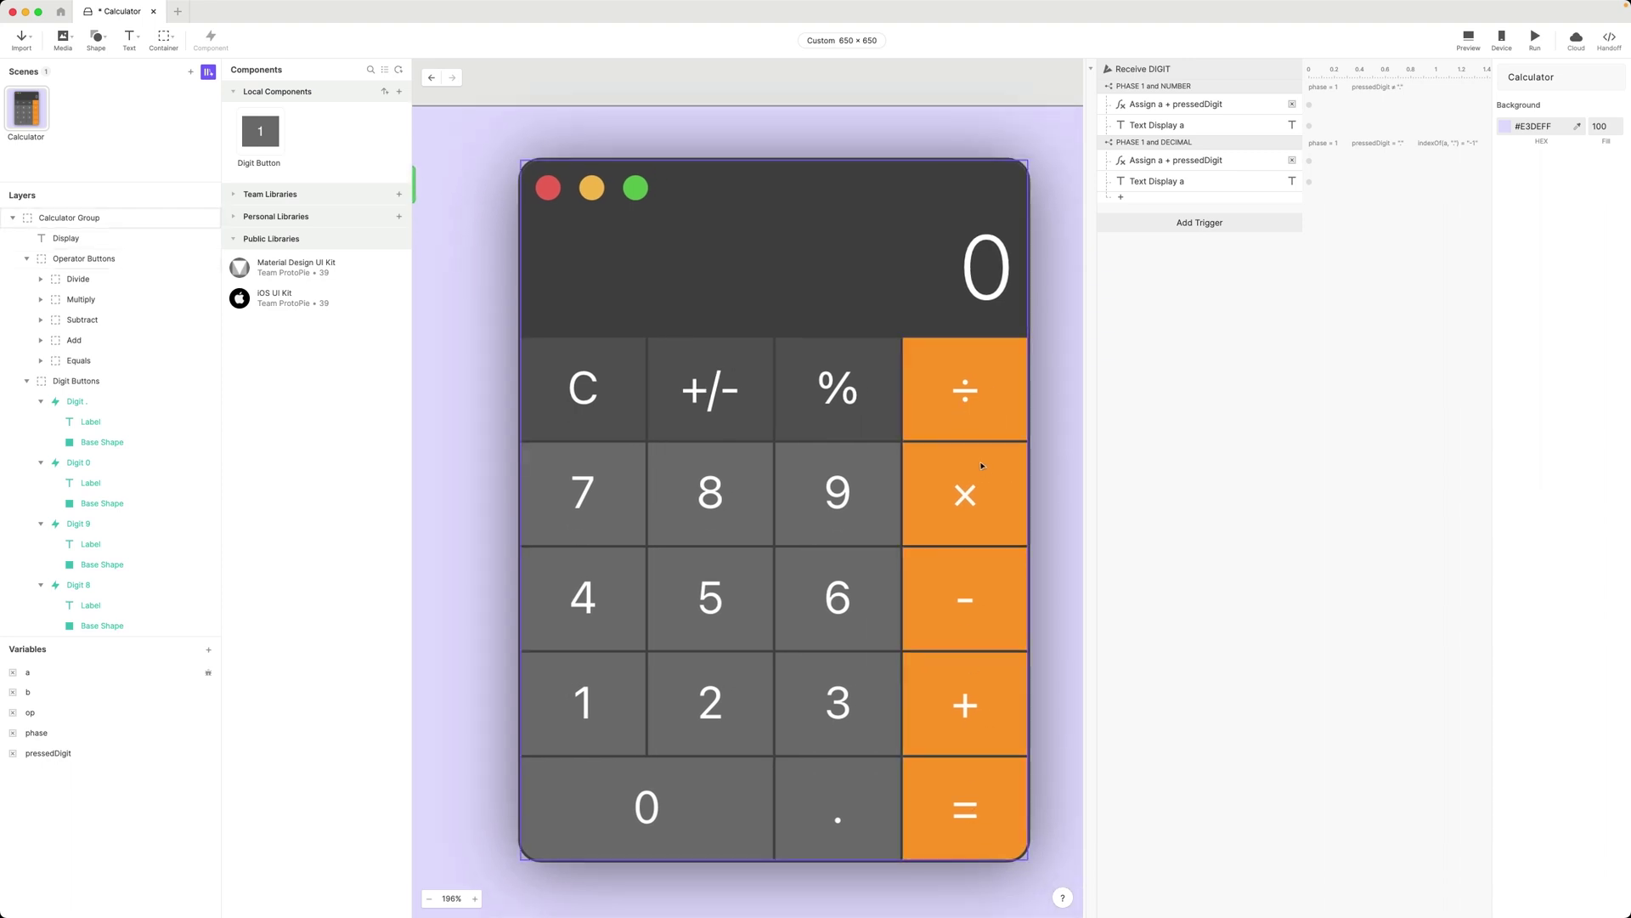
left_click(974, 402)
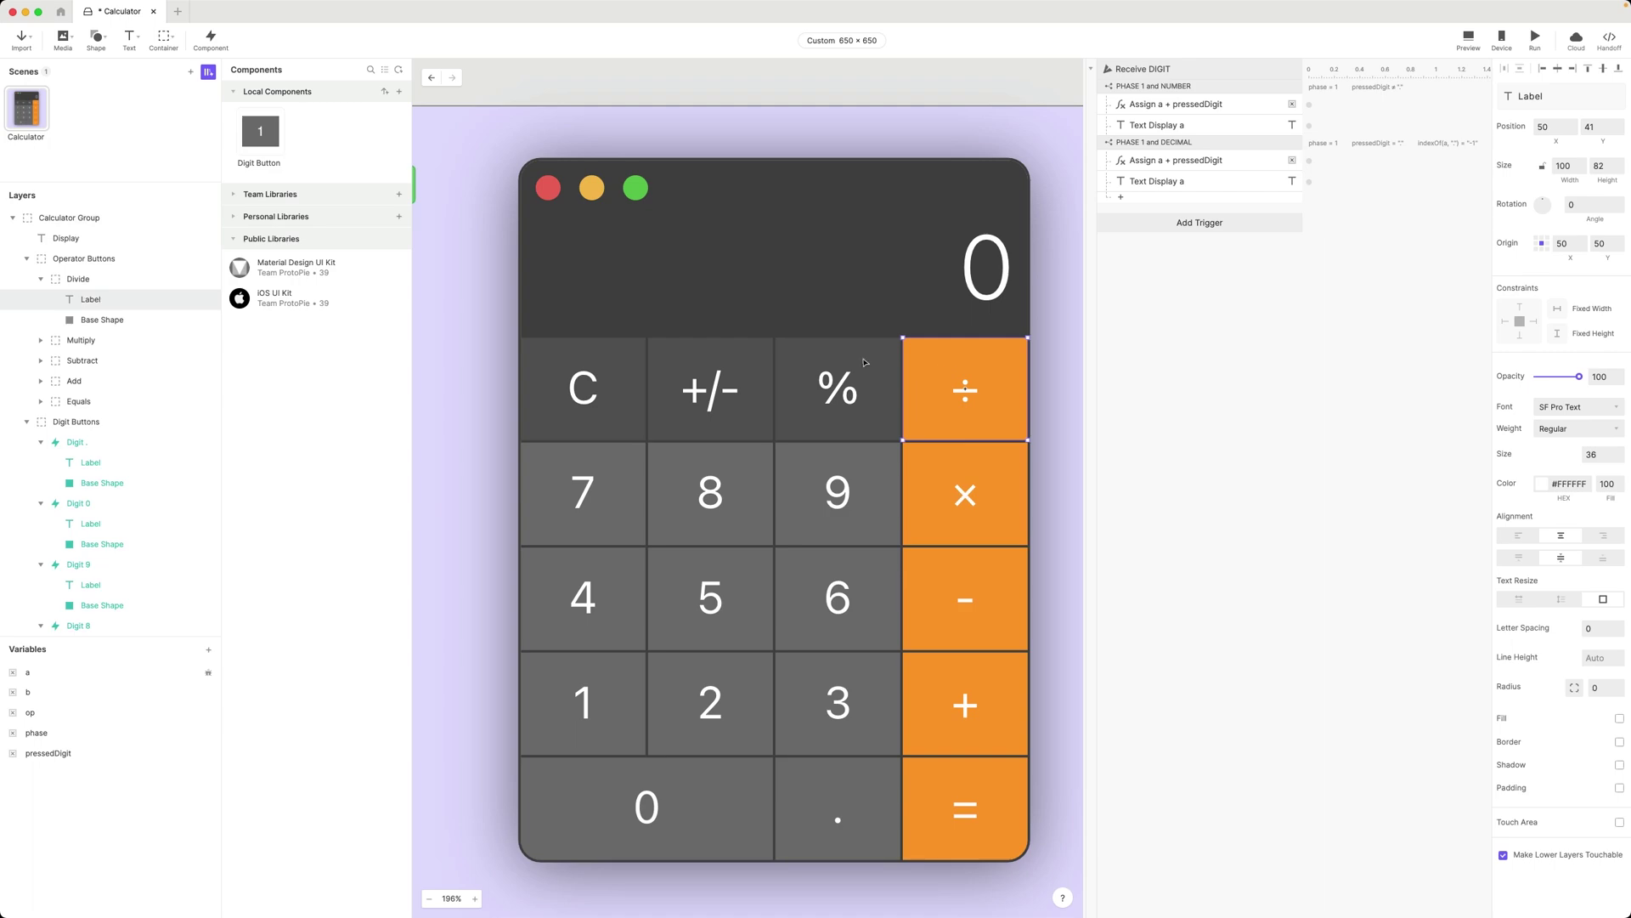
left_click(78, 279)
right_click(75, 282)
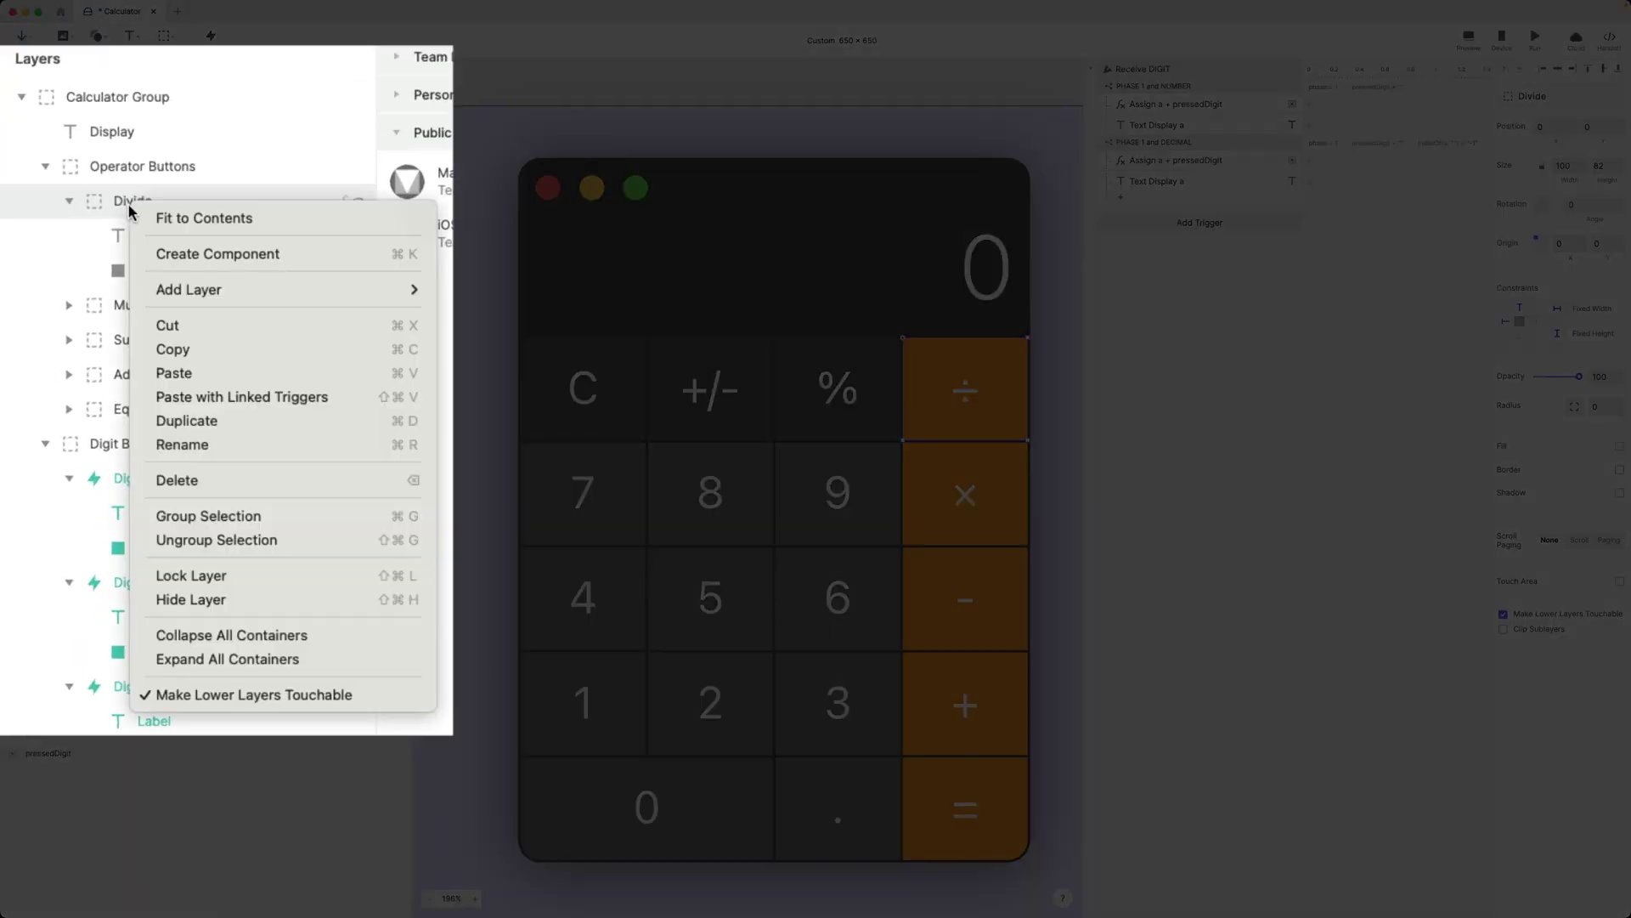
left_click(237, 253)
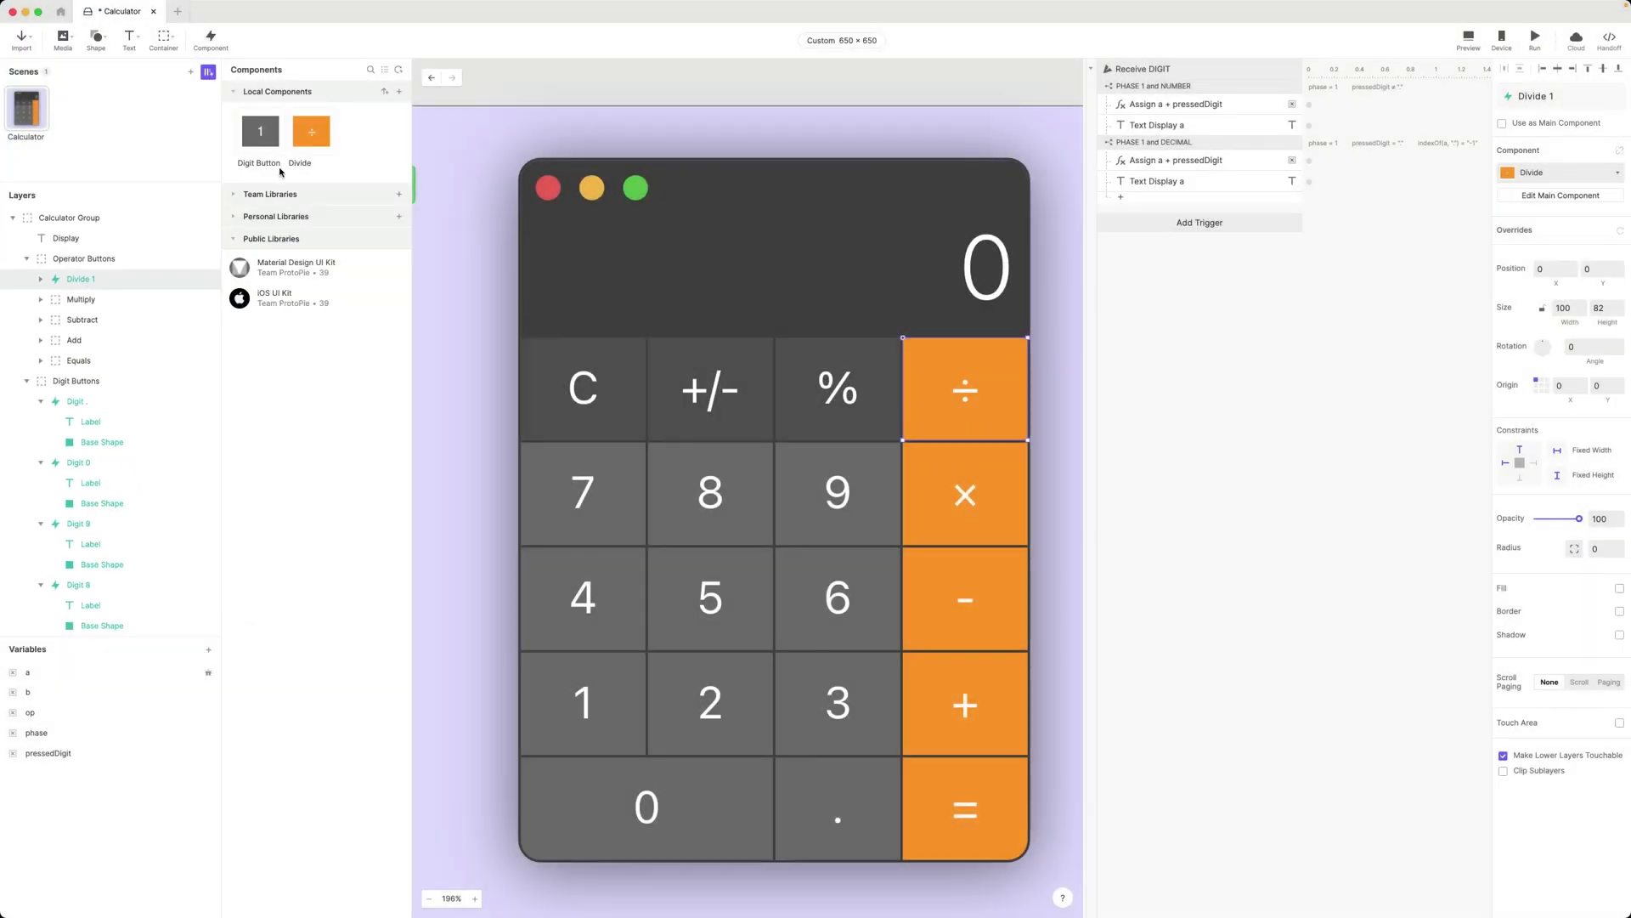
Step: Rename the new component Operator Button and its instance layer Divide
double_click(301, 163)
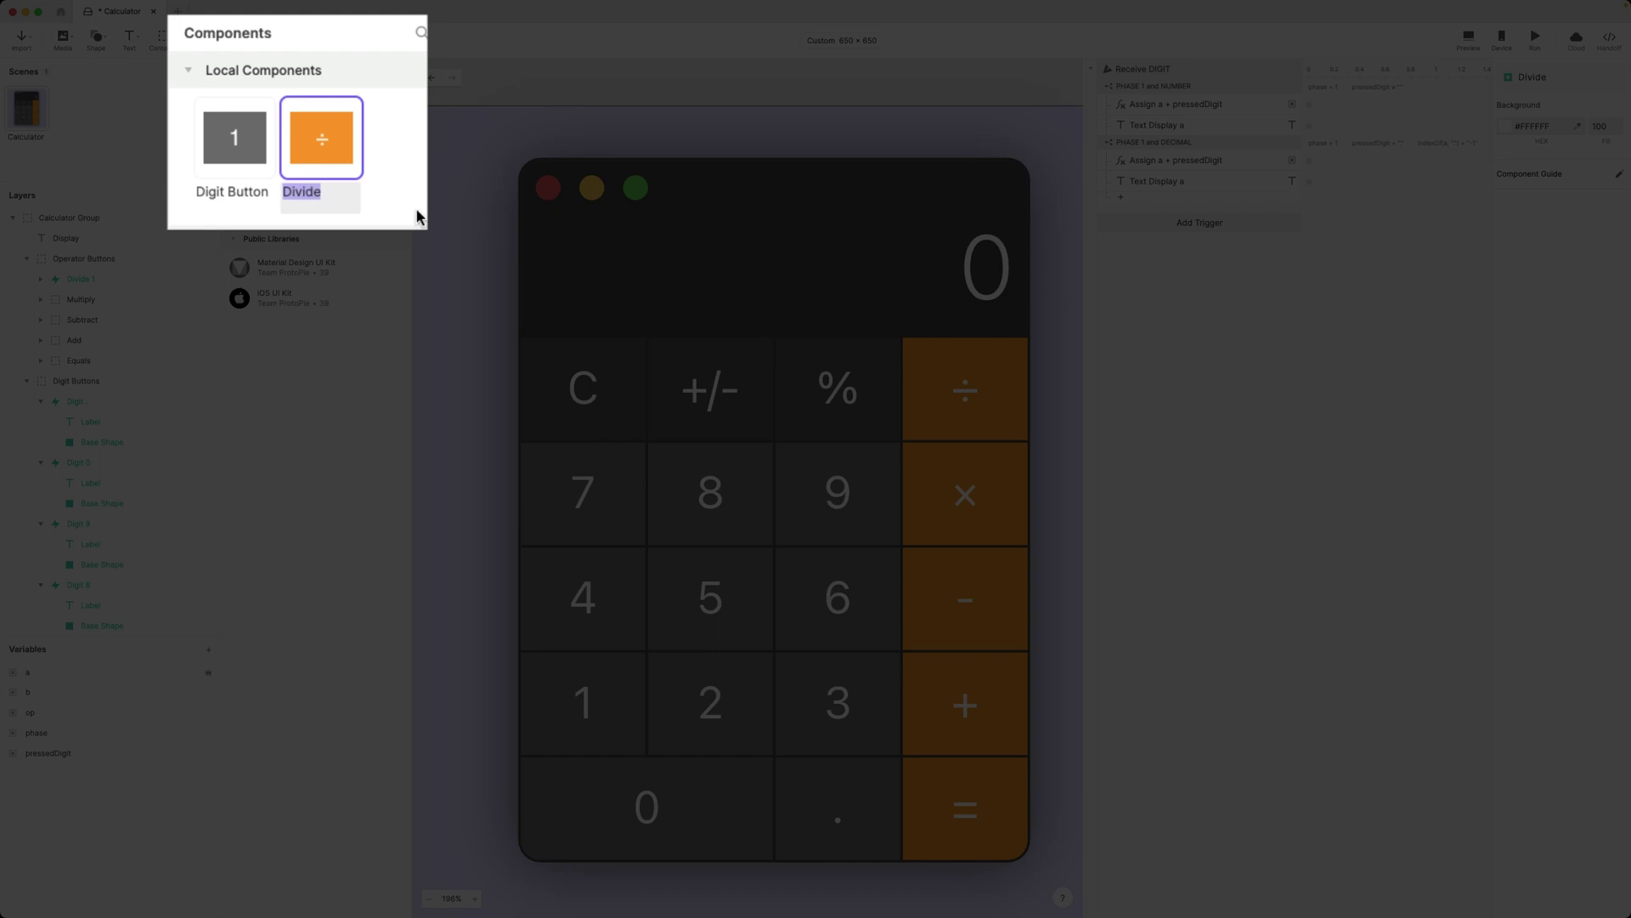
type("Operator Button")
key("Return")
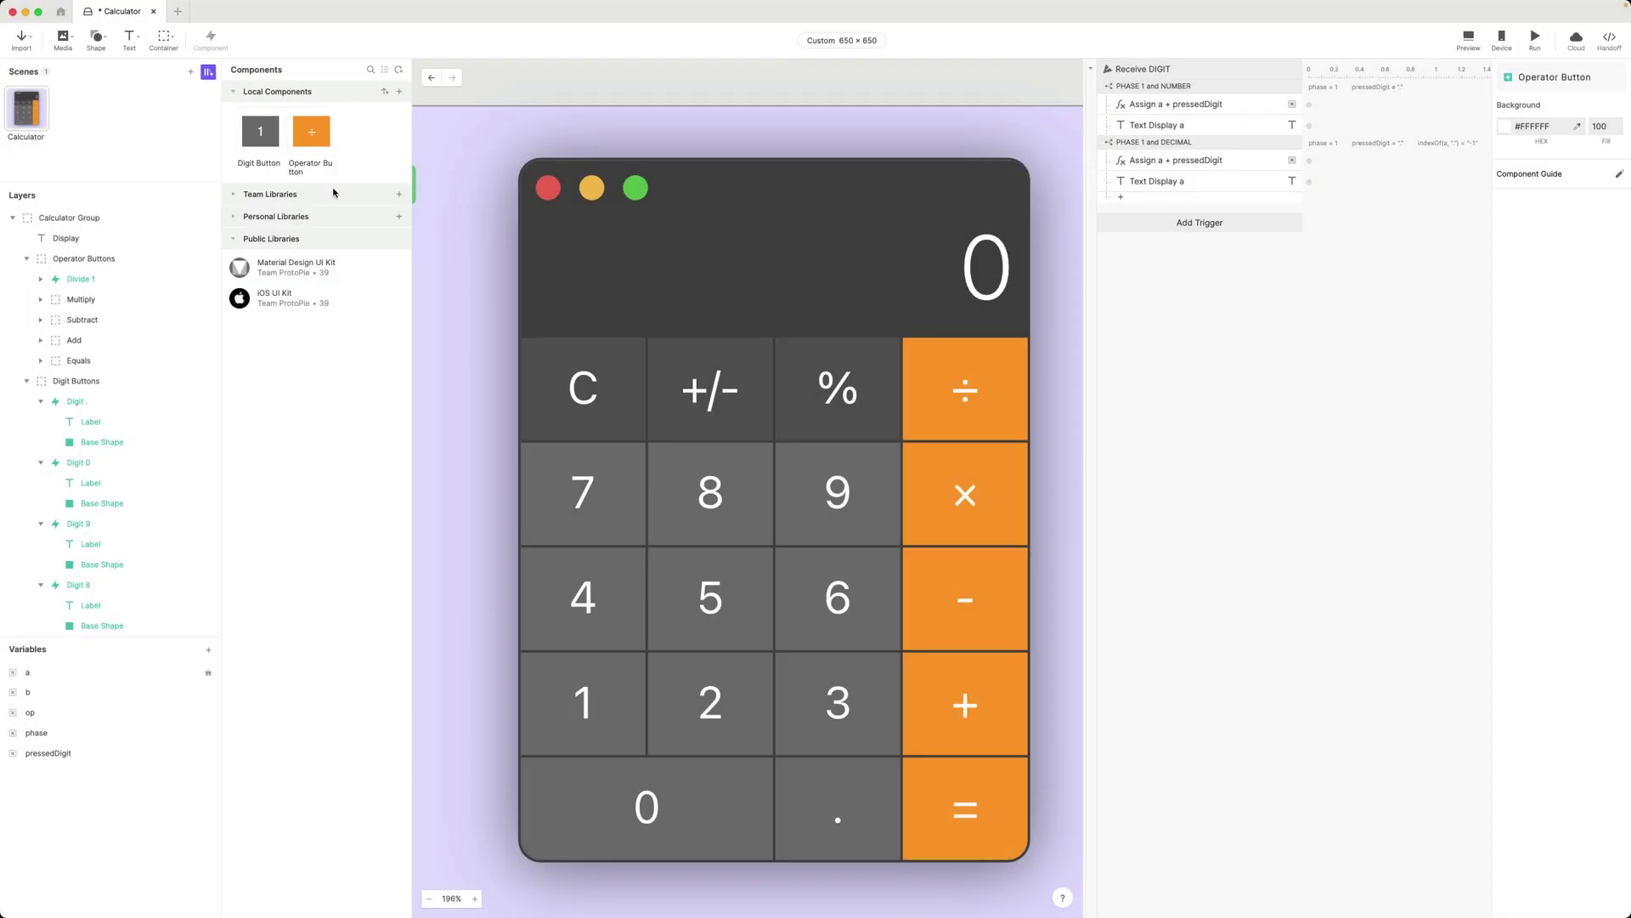
double_click(81, 278)
key("BackSpace")
key("BackSpace")
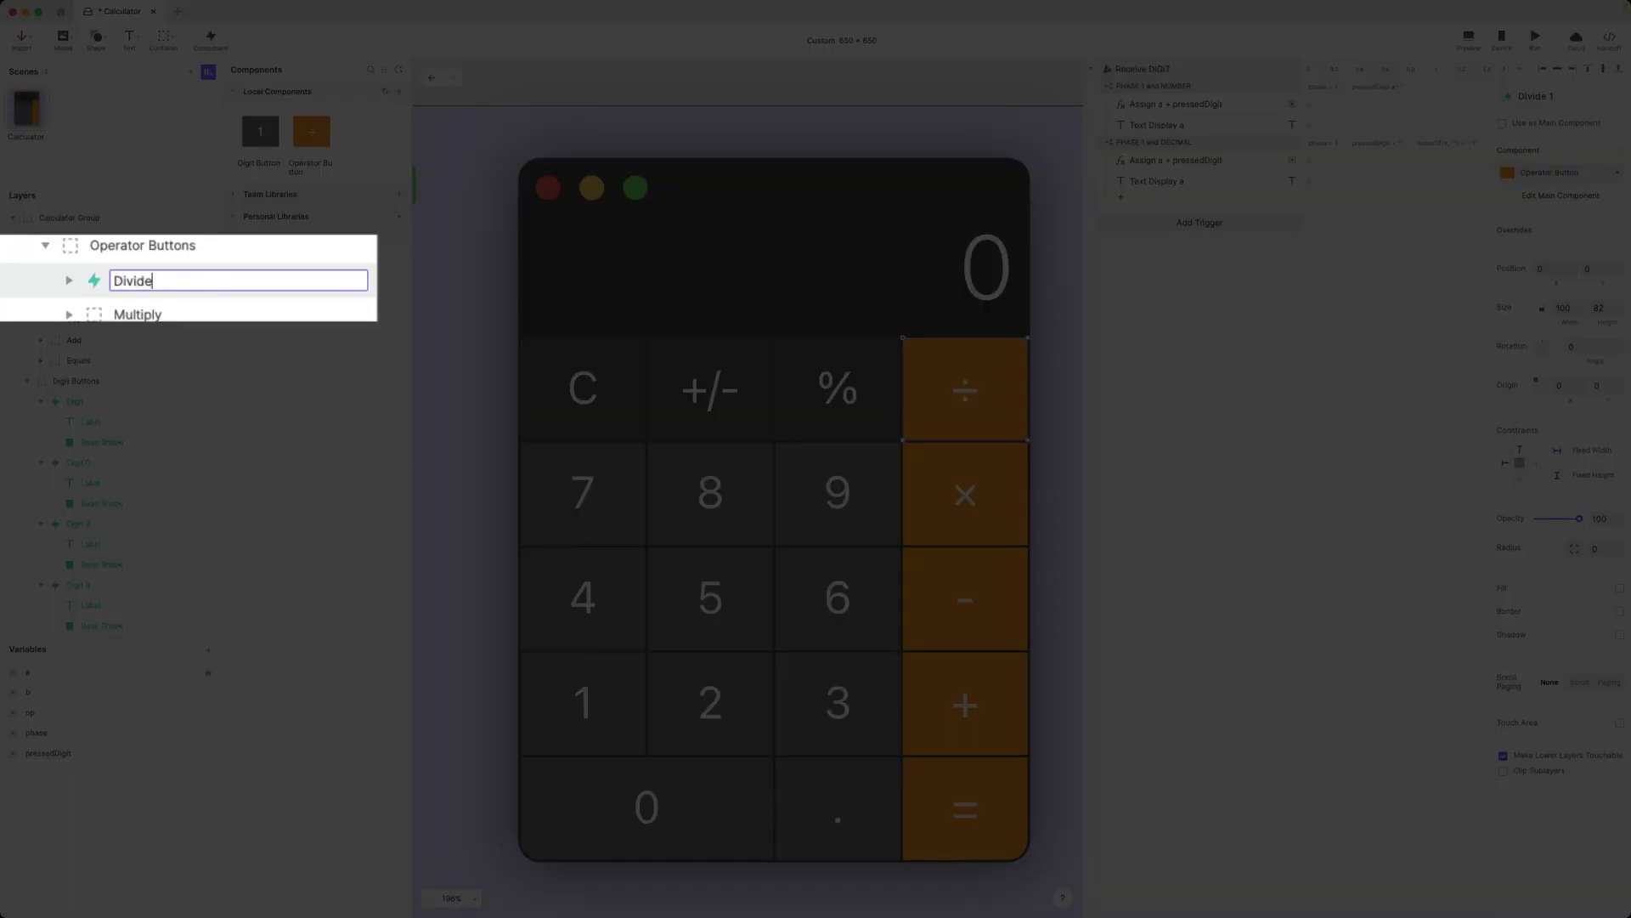
key("Return")
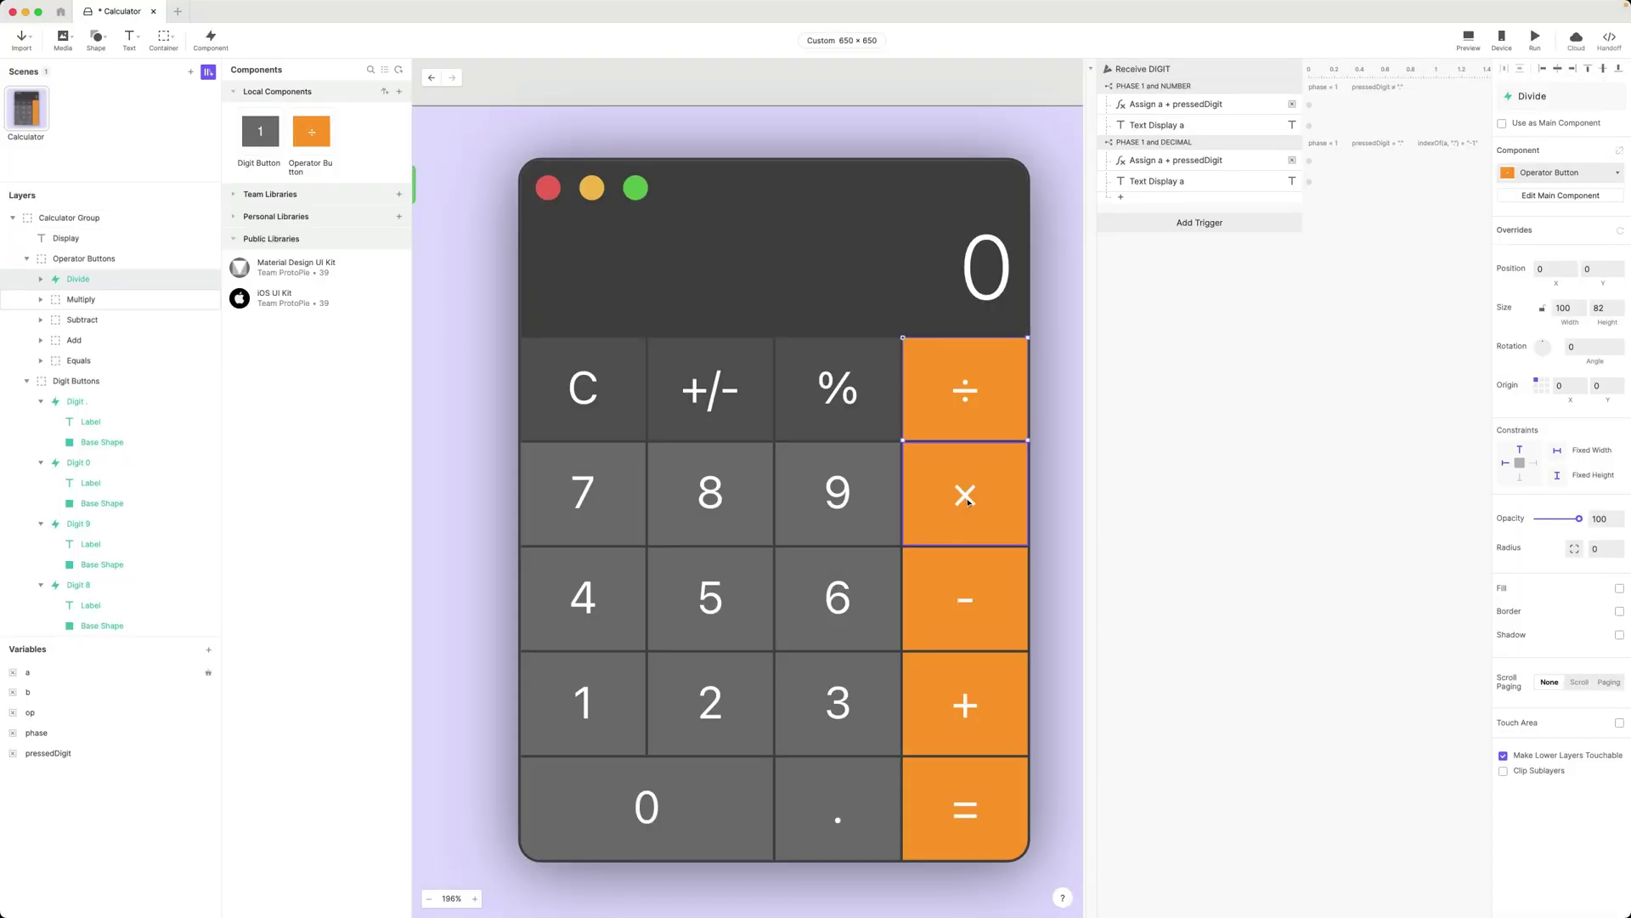
Step: Delete the original Multiply button group from Operator Buttons
left_click(966, 499)
double_click(966, 499)
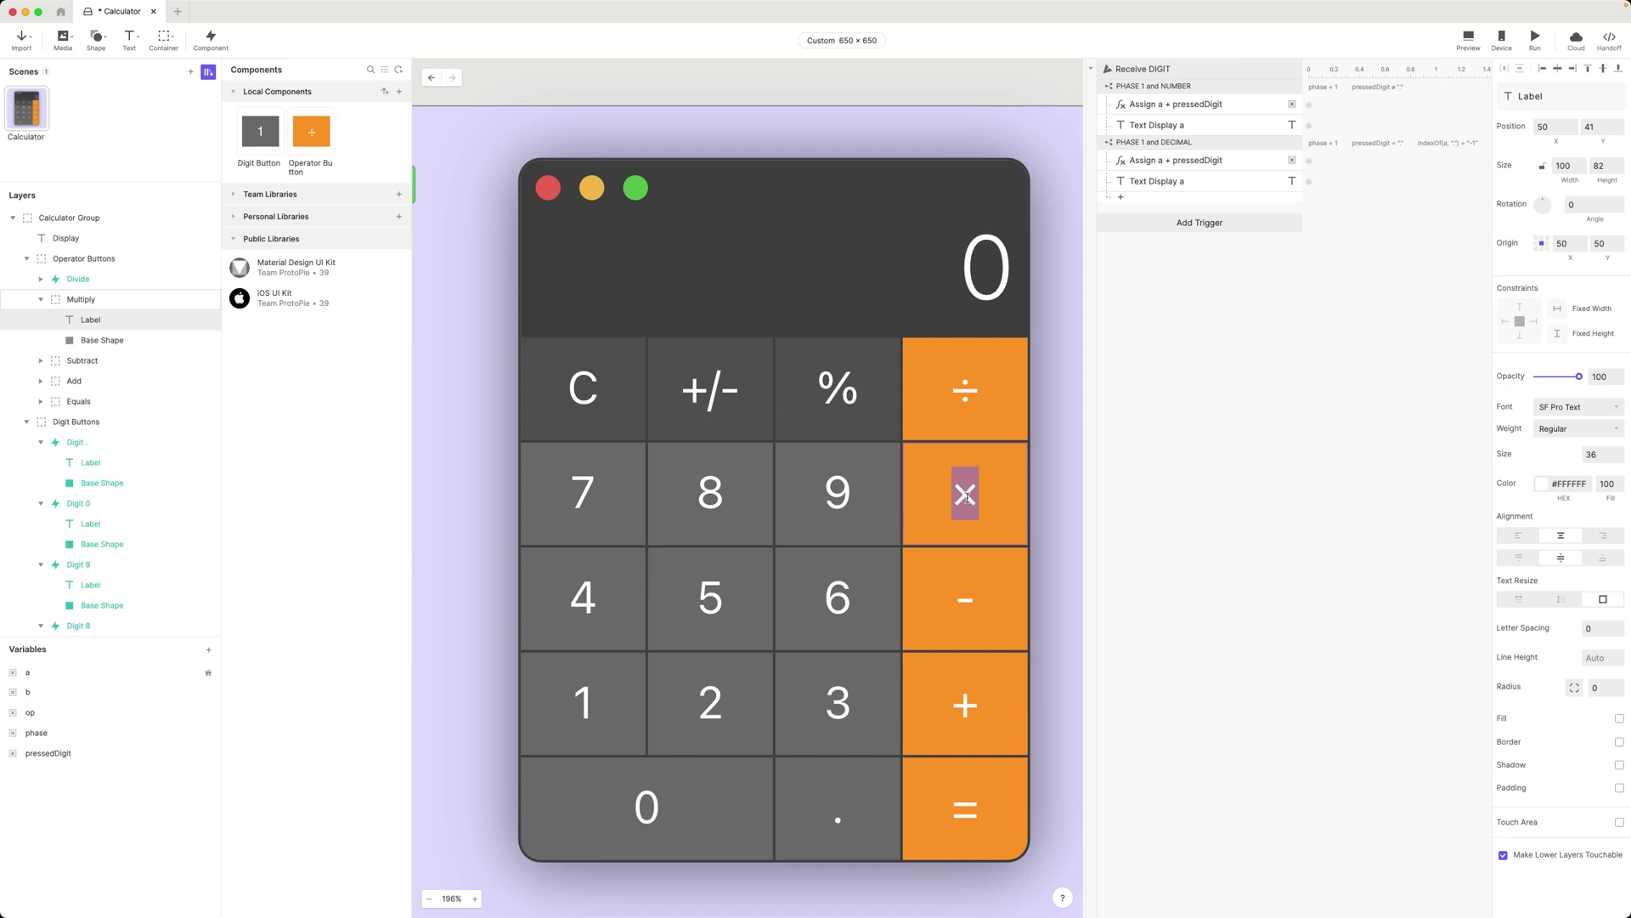
left_click(79, 300)
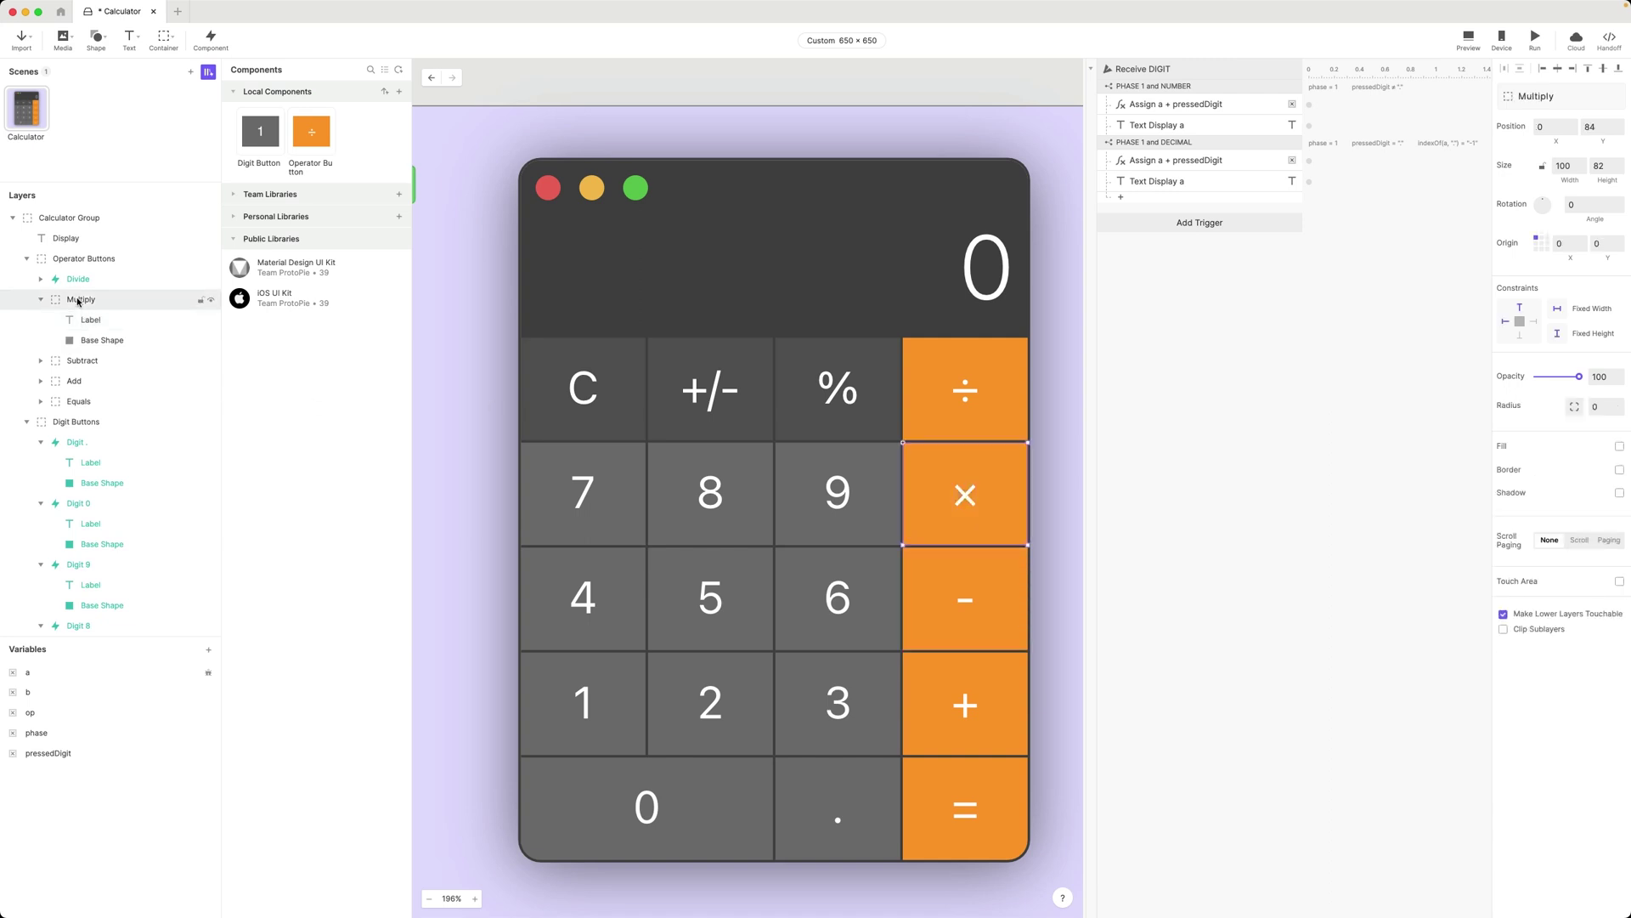
key("Delete")
Step: Duplicate the Divide instance into the empty slot directly below it, at Y position 84
left_click(56, 279)
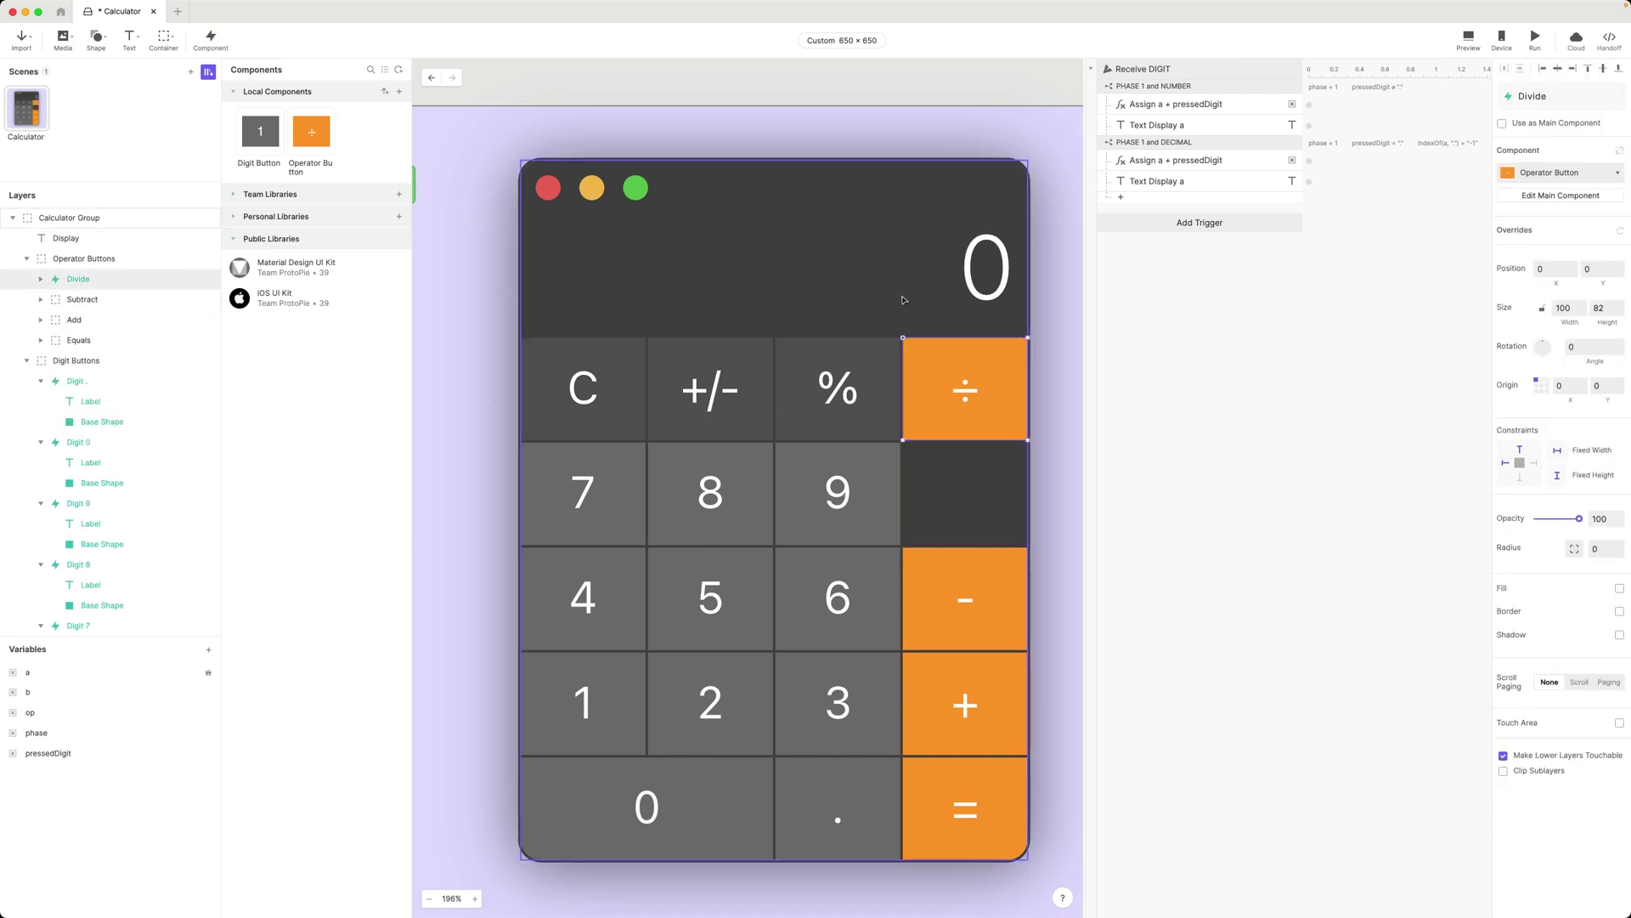
left_click_drag(951, 358, 941, 462)
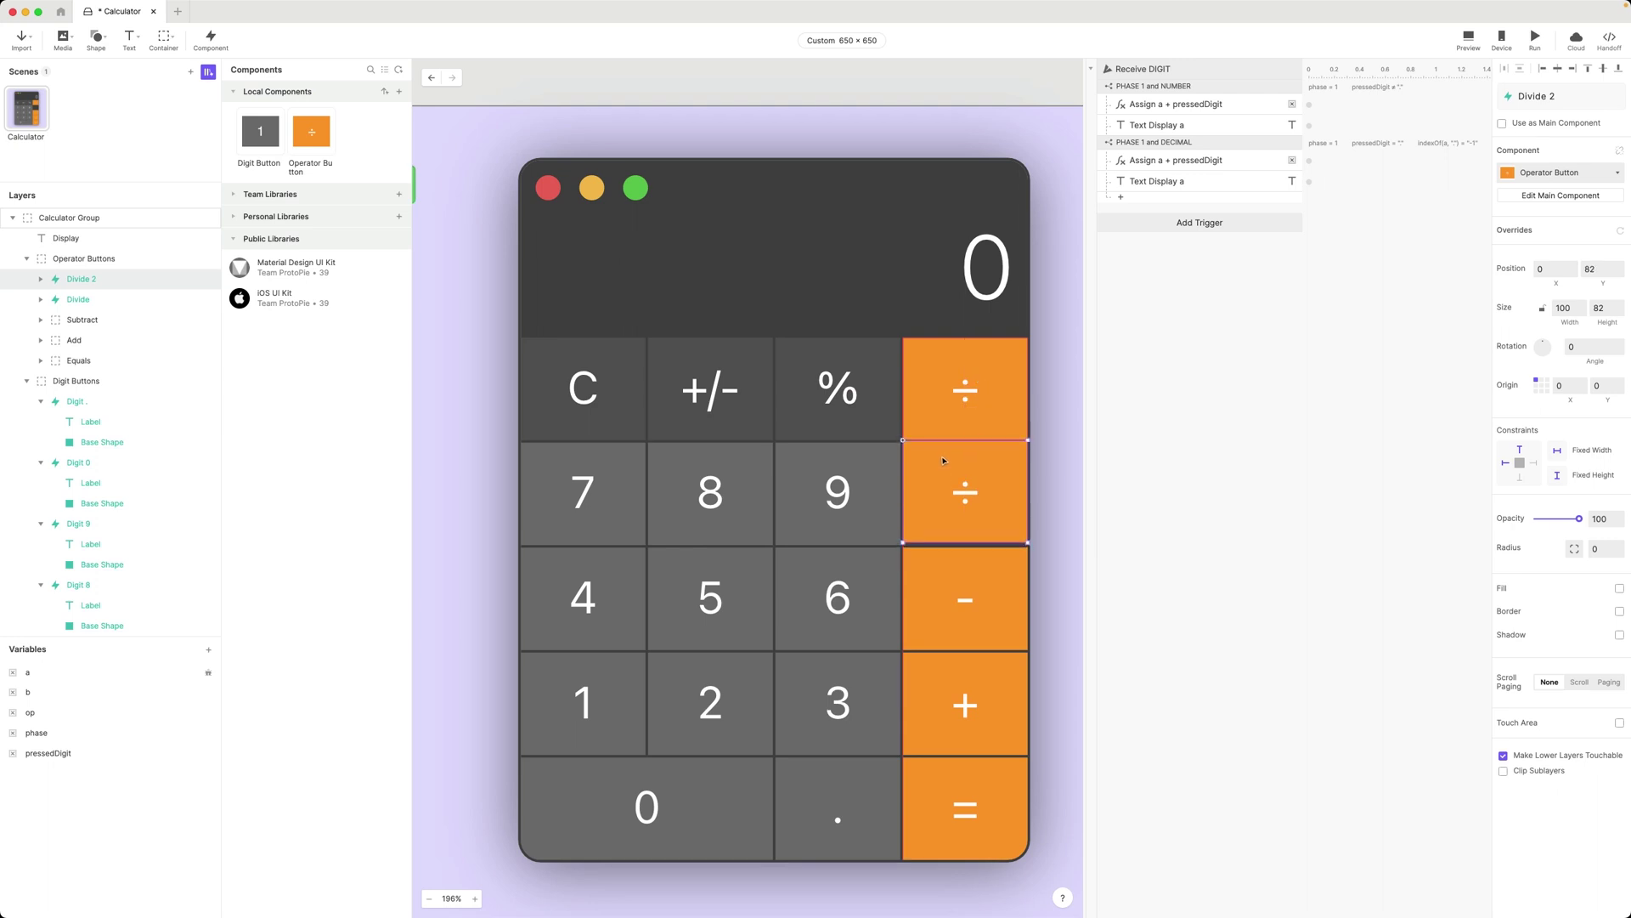
key("Down")
key("Down")
key("Down")
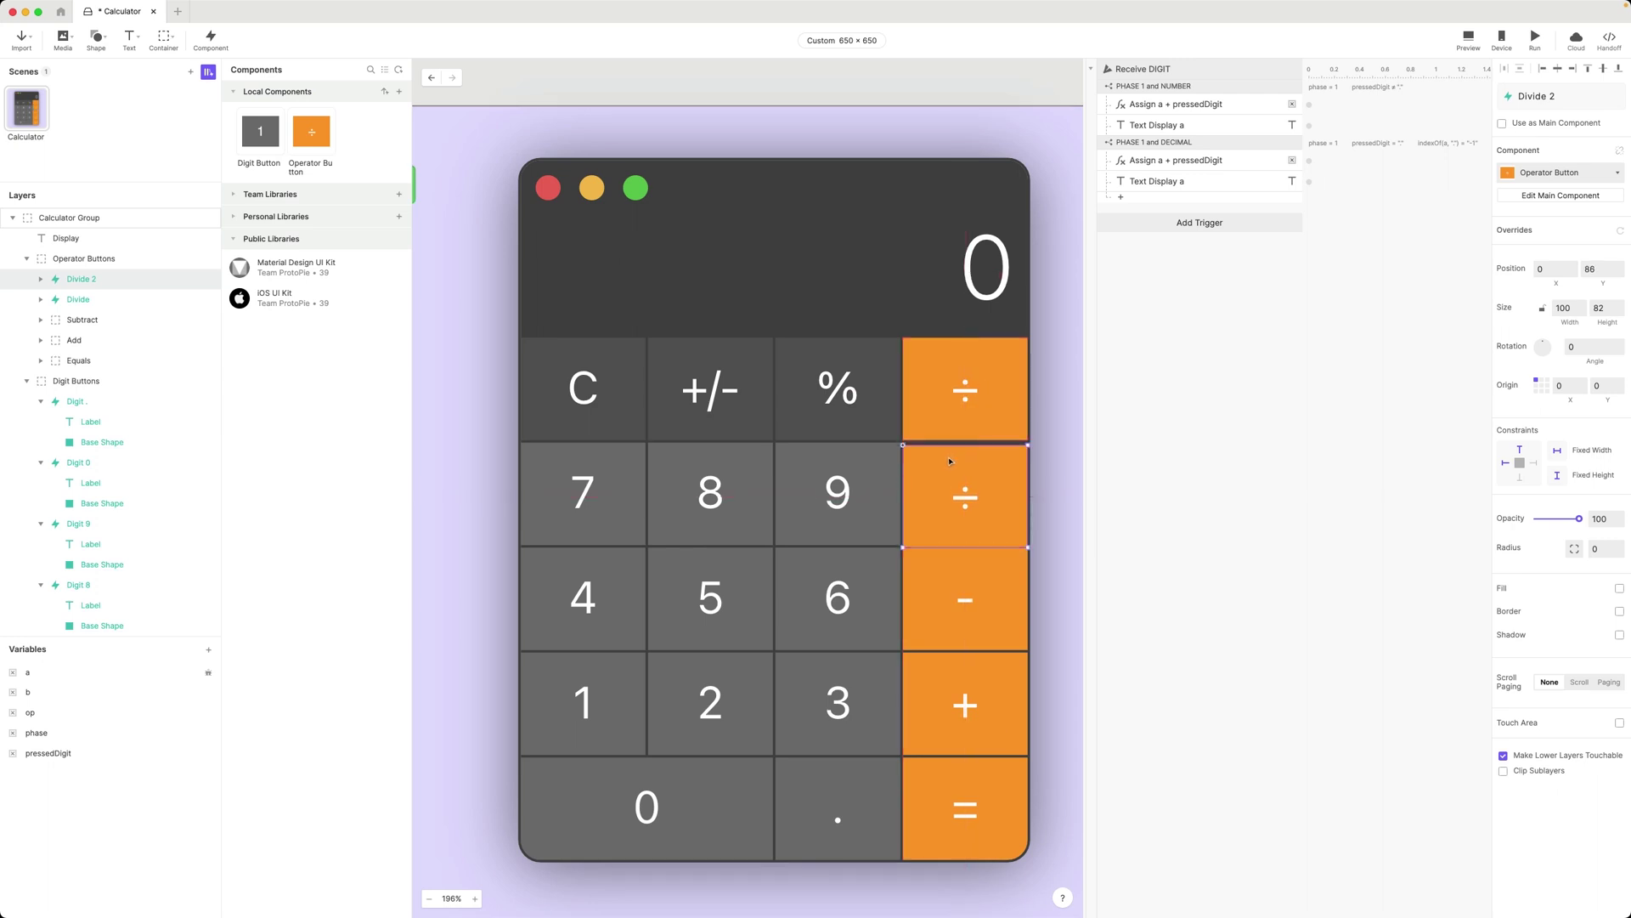
key("Up")
key("Up")
Step: Change the duplicated button's label to × and rename its layer Multiply
double_click(964, 494)
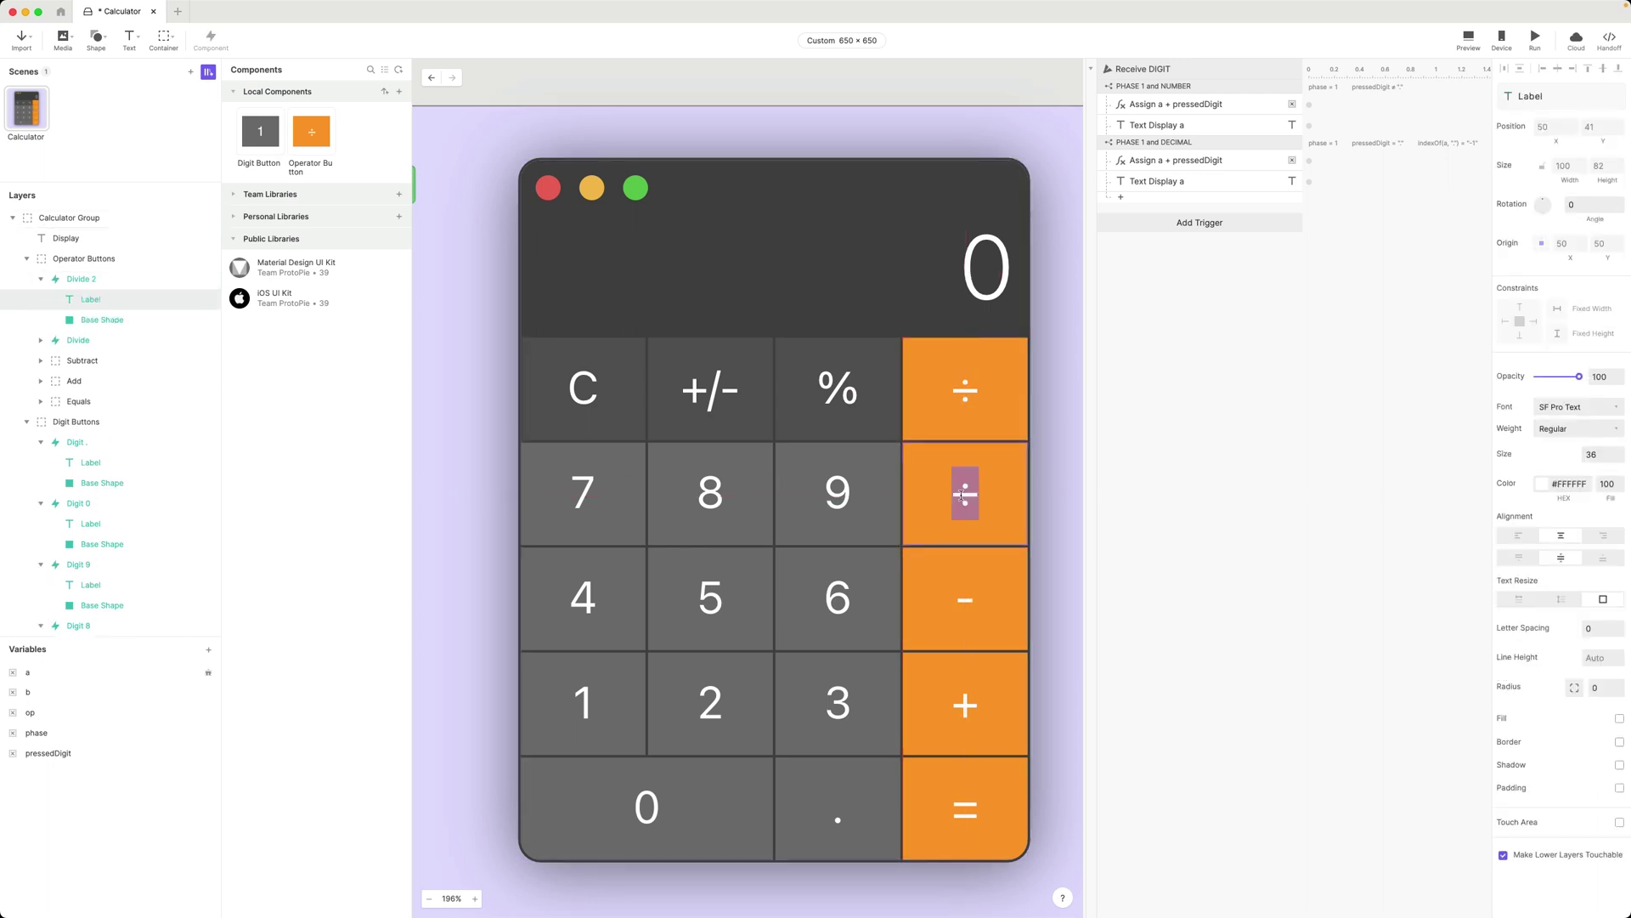
type("×")
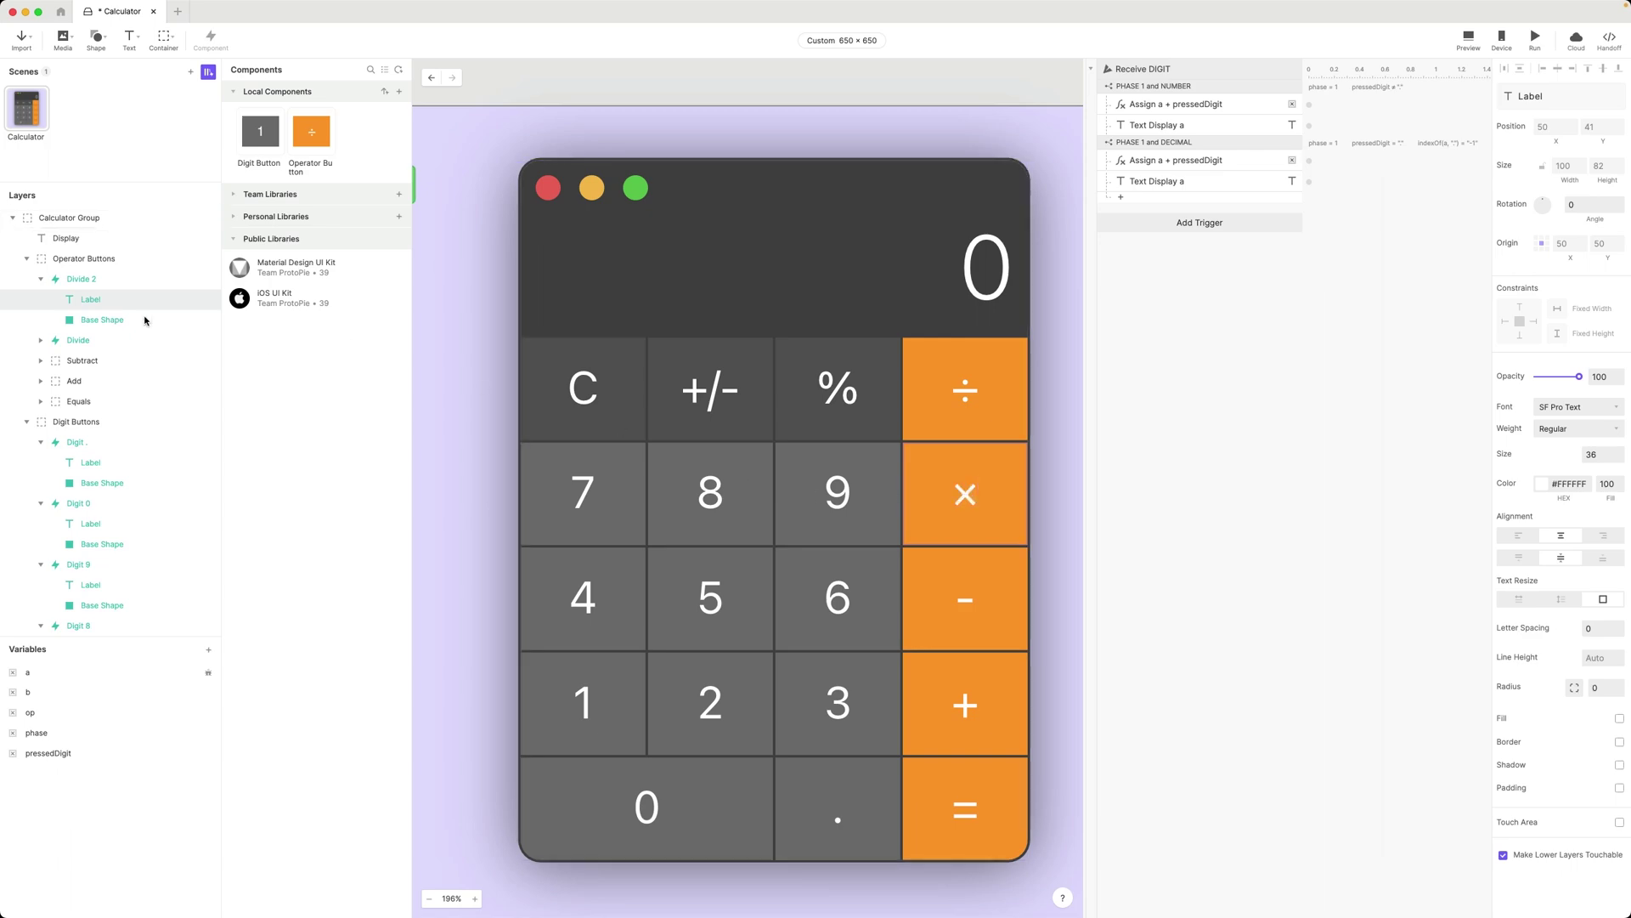
double_click(98, 279)
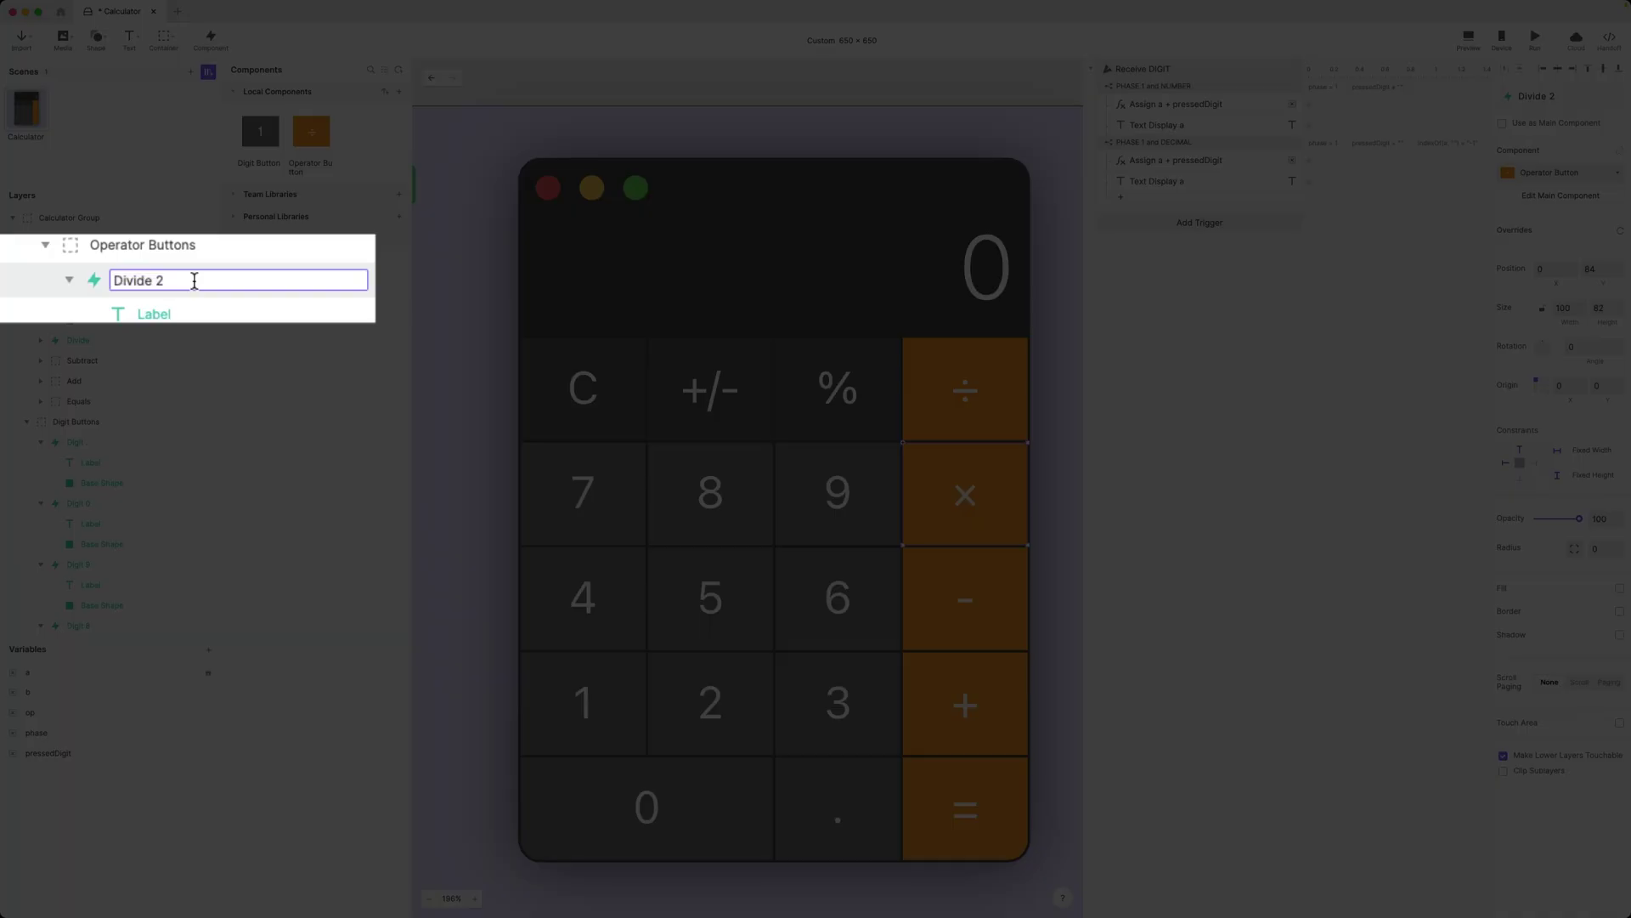
type("Multiply")
key("Return")
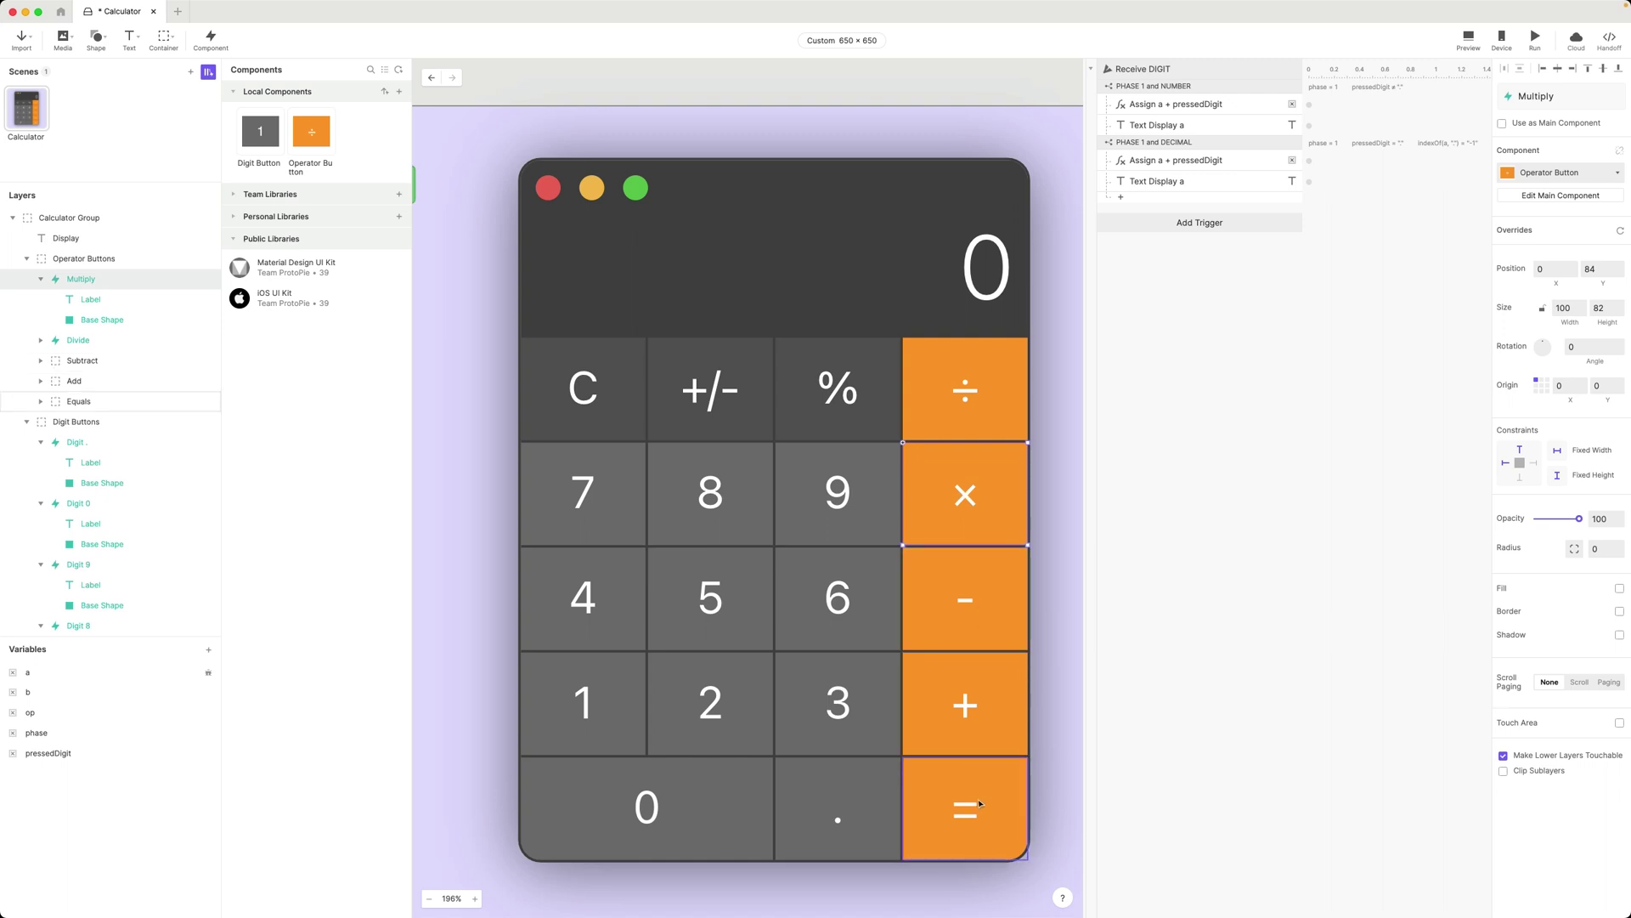
left_click(41, 279)
Step: Delete the original Subtract, Add and Equals button groups
left_click(941, 618)
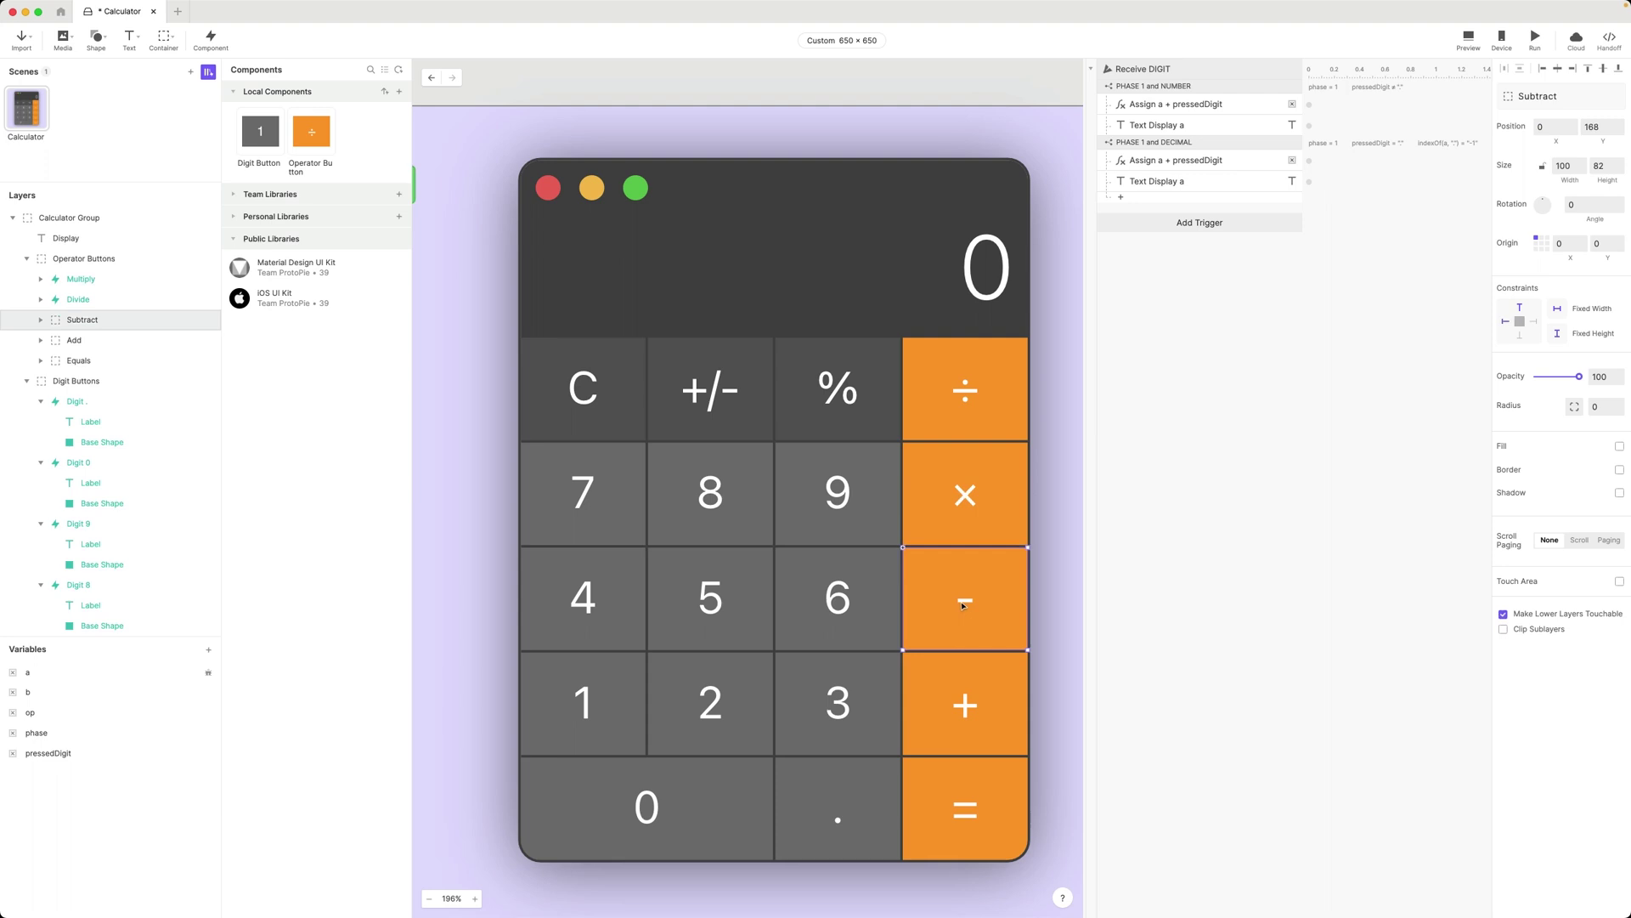
left_click(968, 679, "shift")
left_click(988, 797, "shift")
key("Delete")
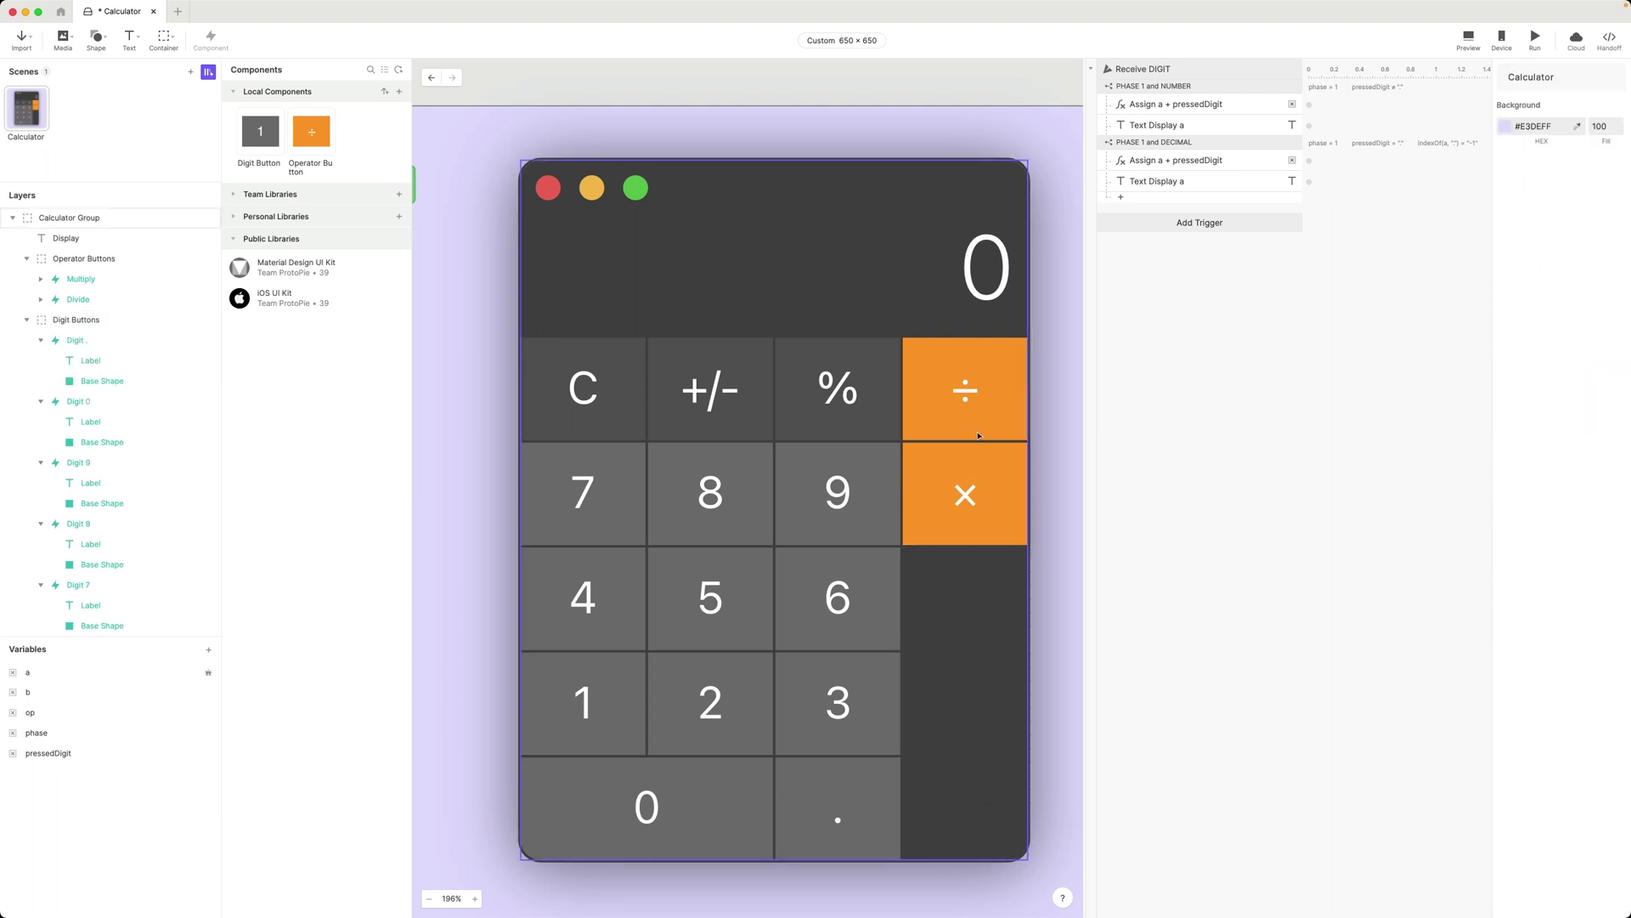
Step: Duplicate the Multiply instance into the slot below as Subtract, with the label "-"
left_click(110, 218)
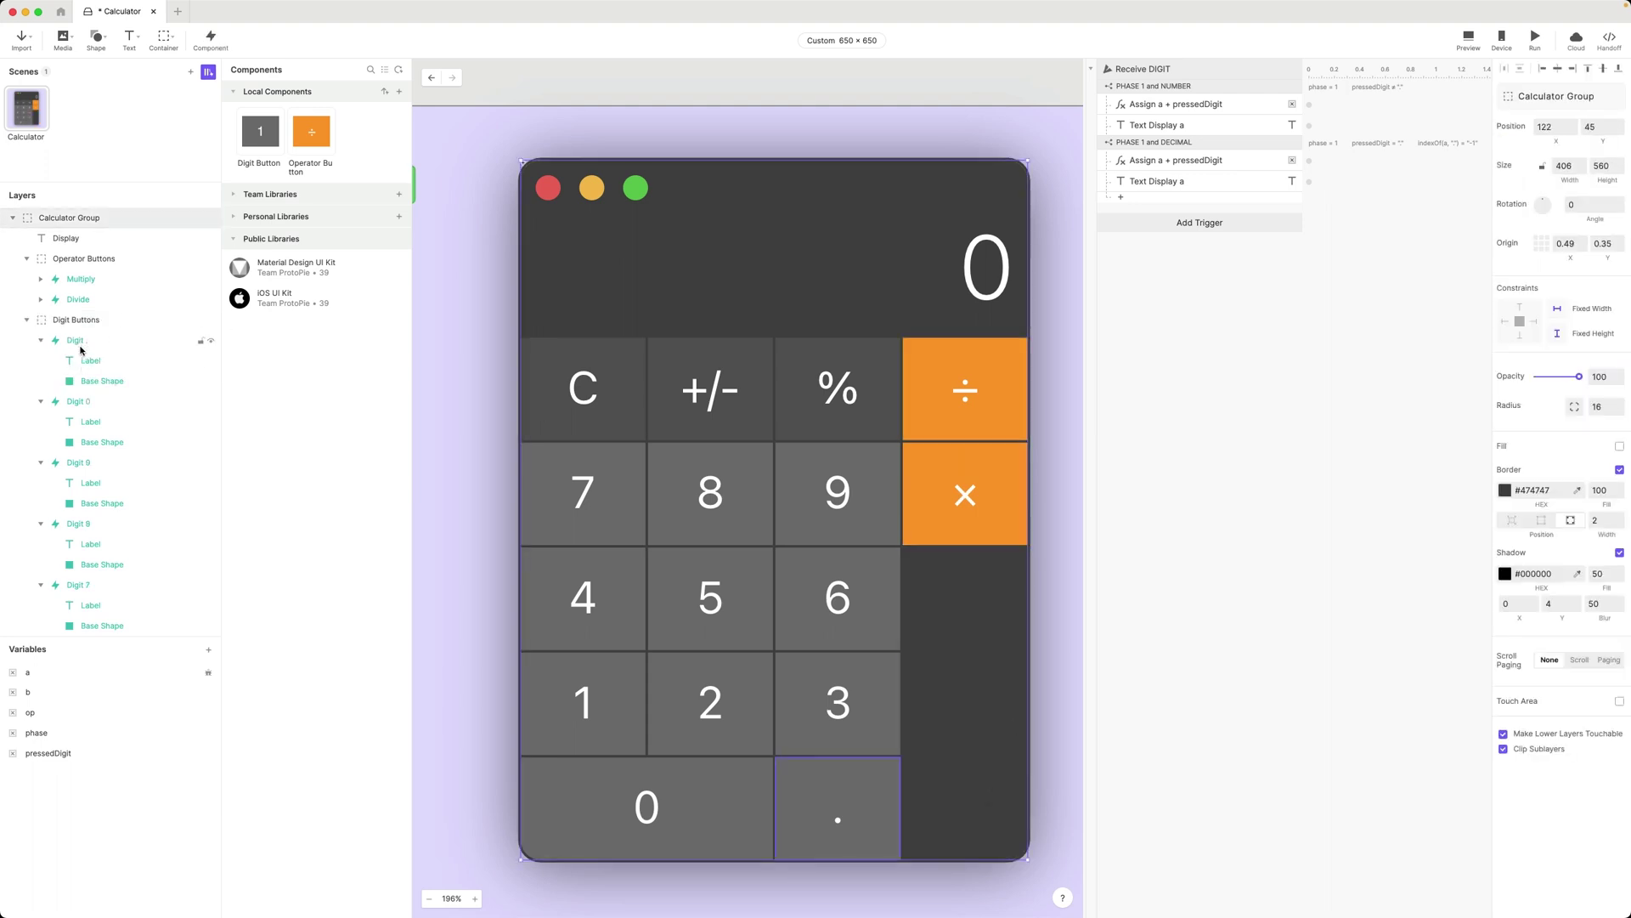
left_click(83, 282)
key("ctrl+d")
double_click(965, 599)
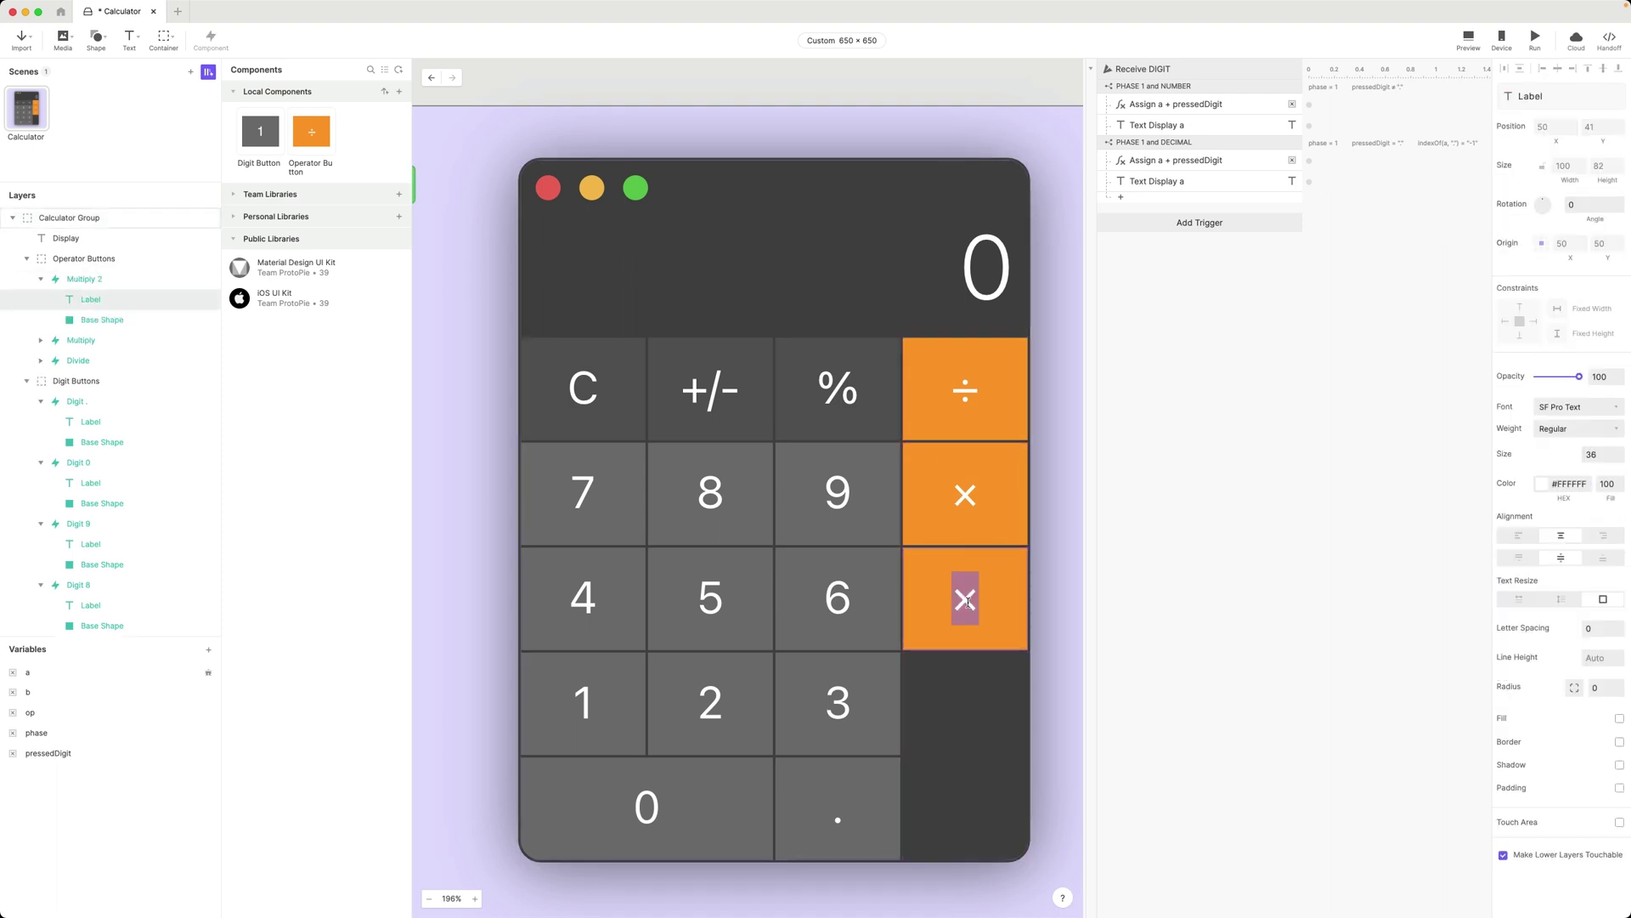
type("-")
Step: Duplicate the Subtract instance into the slot below as Add, with the label "+"
key("ctrl+d")
double_click(82, 278)
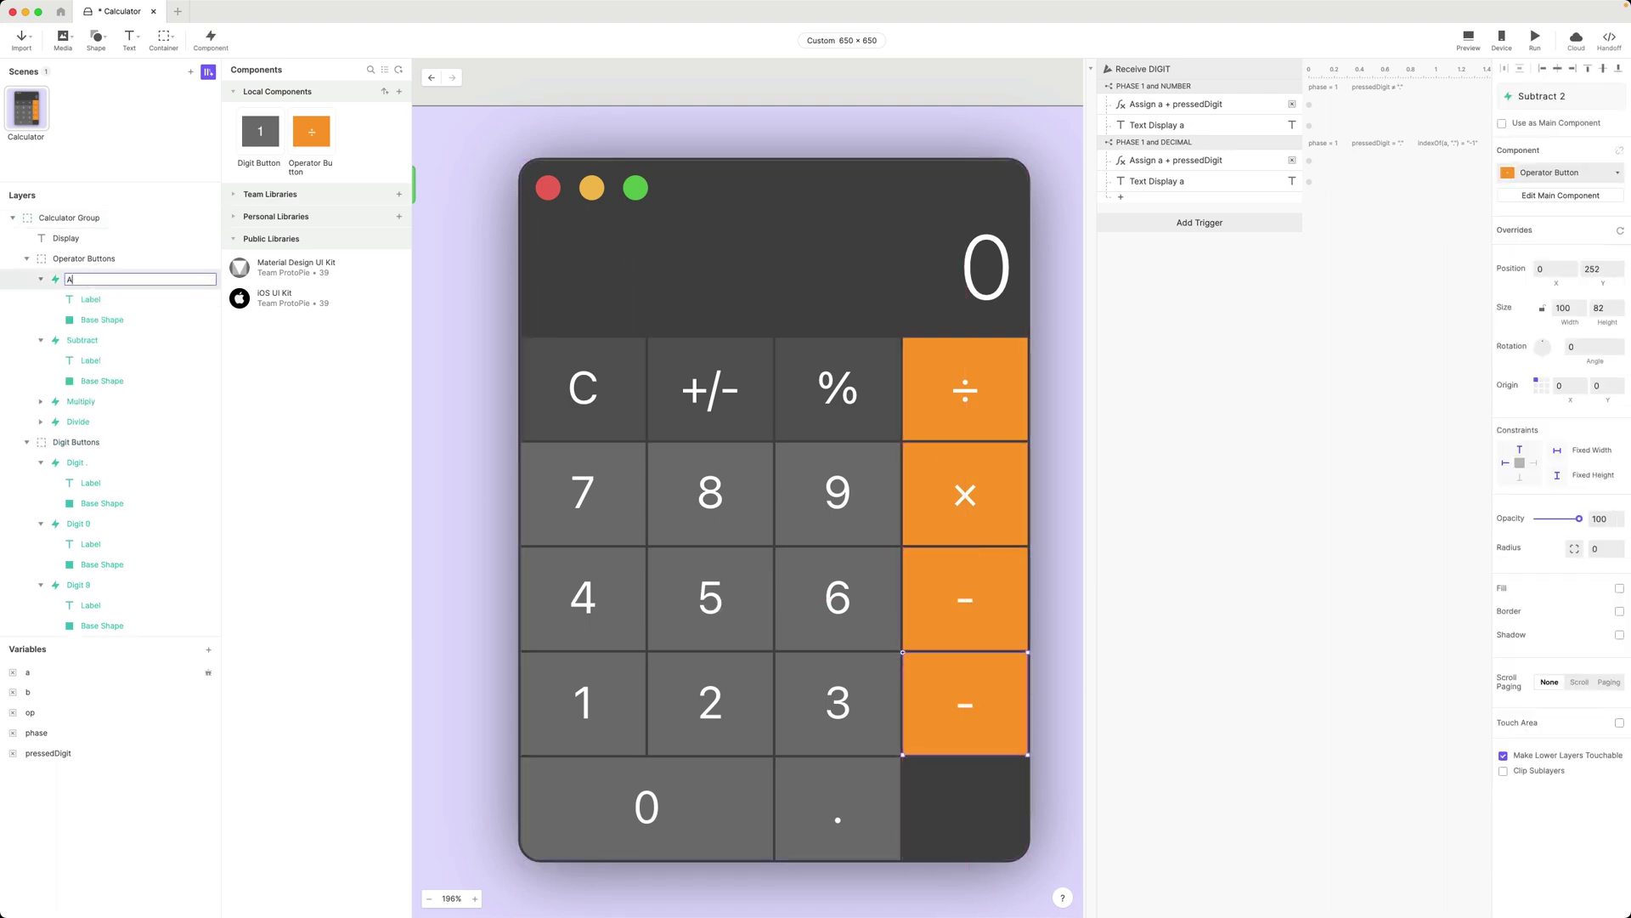
type("Add")
key("Return")
double_click(91, 299)
type("+")
key("Escape")
Step: Duplicate the Add instance into the last slot as Equals, with the label "="
key("ctrl+d")
double_click(966, 807)
type("=")
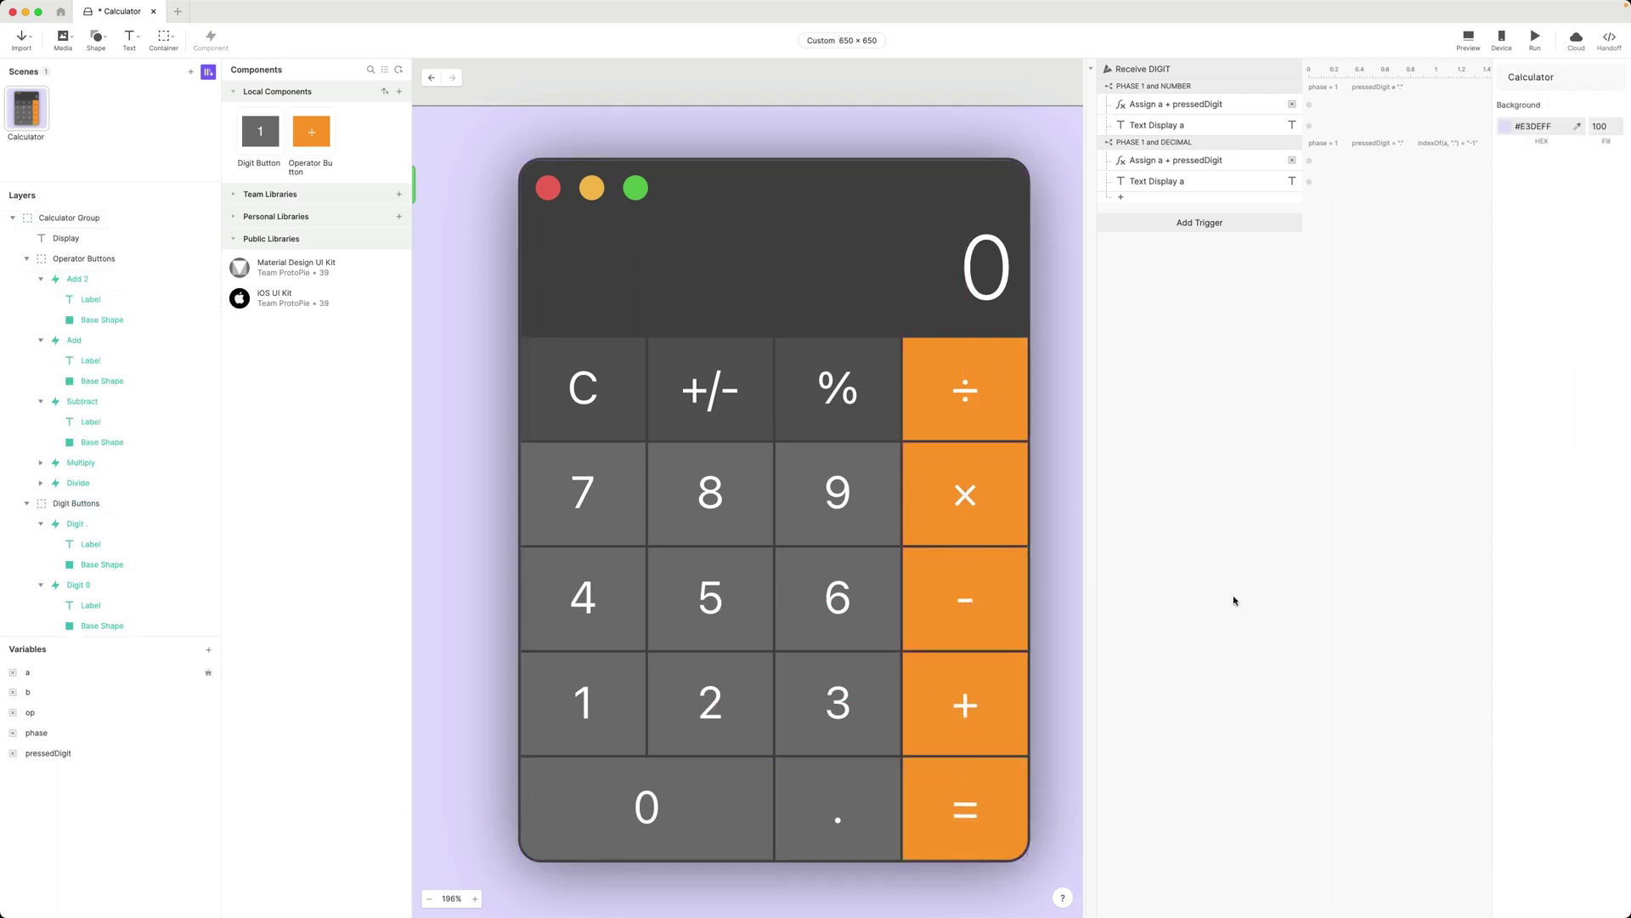
double_click(82, 278)
type("Equals")
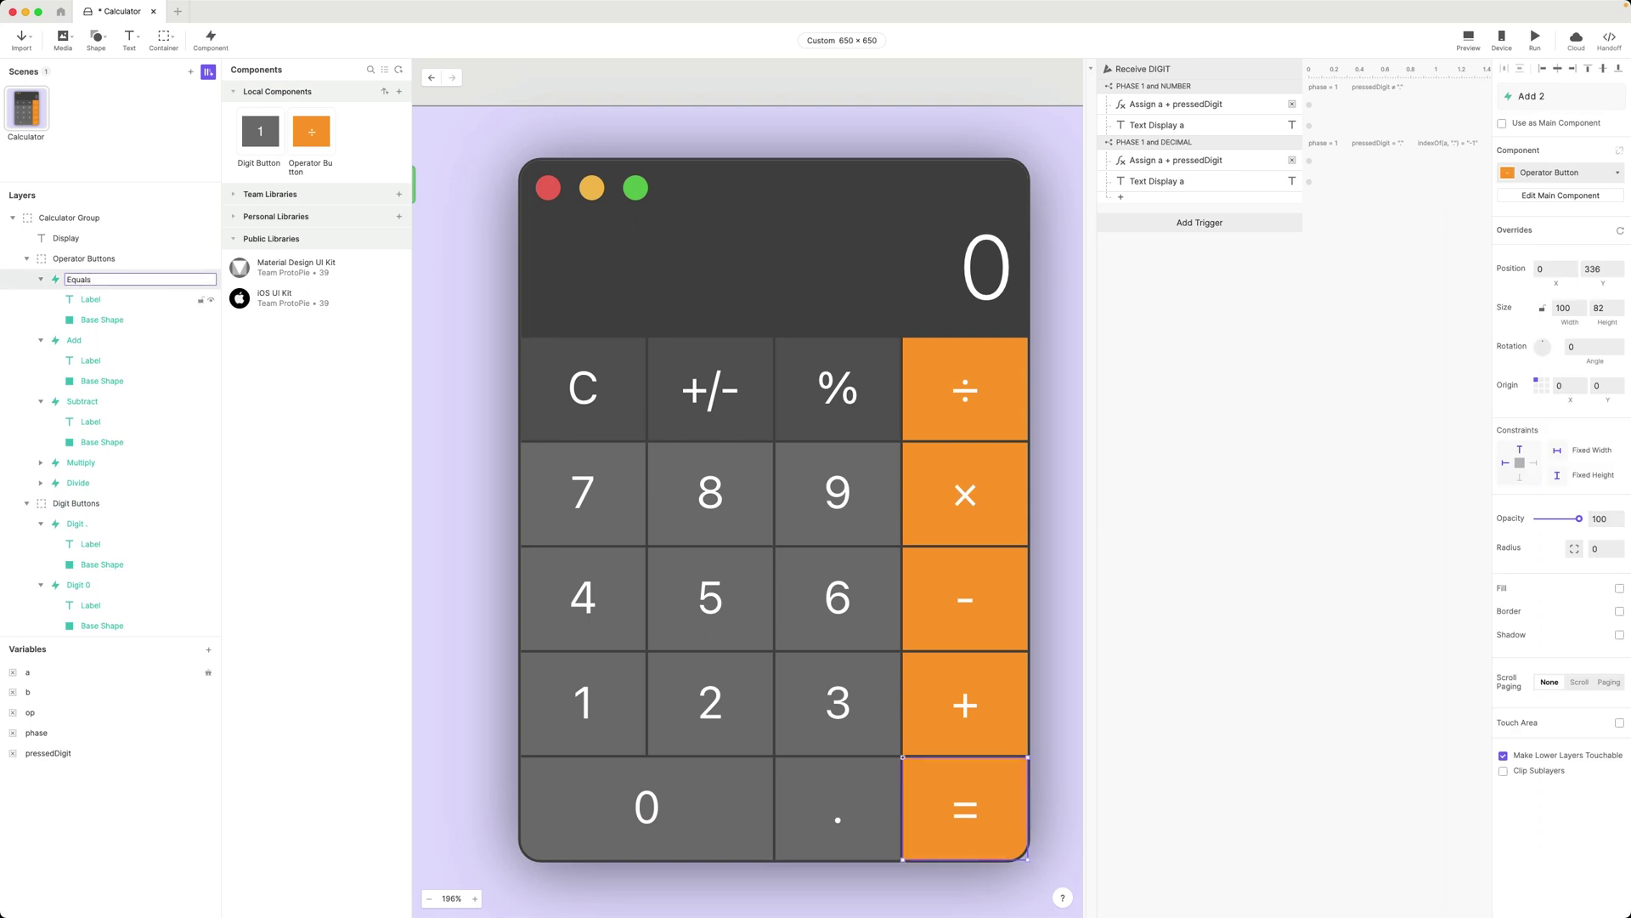
left_click(1298, 315)
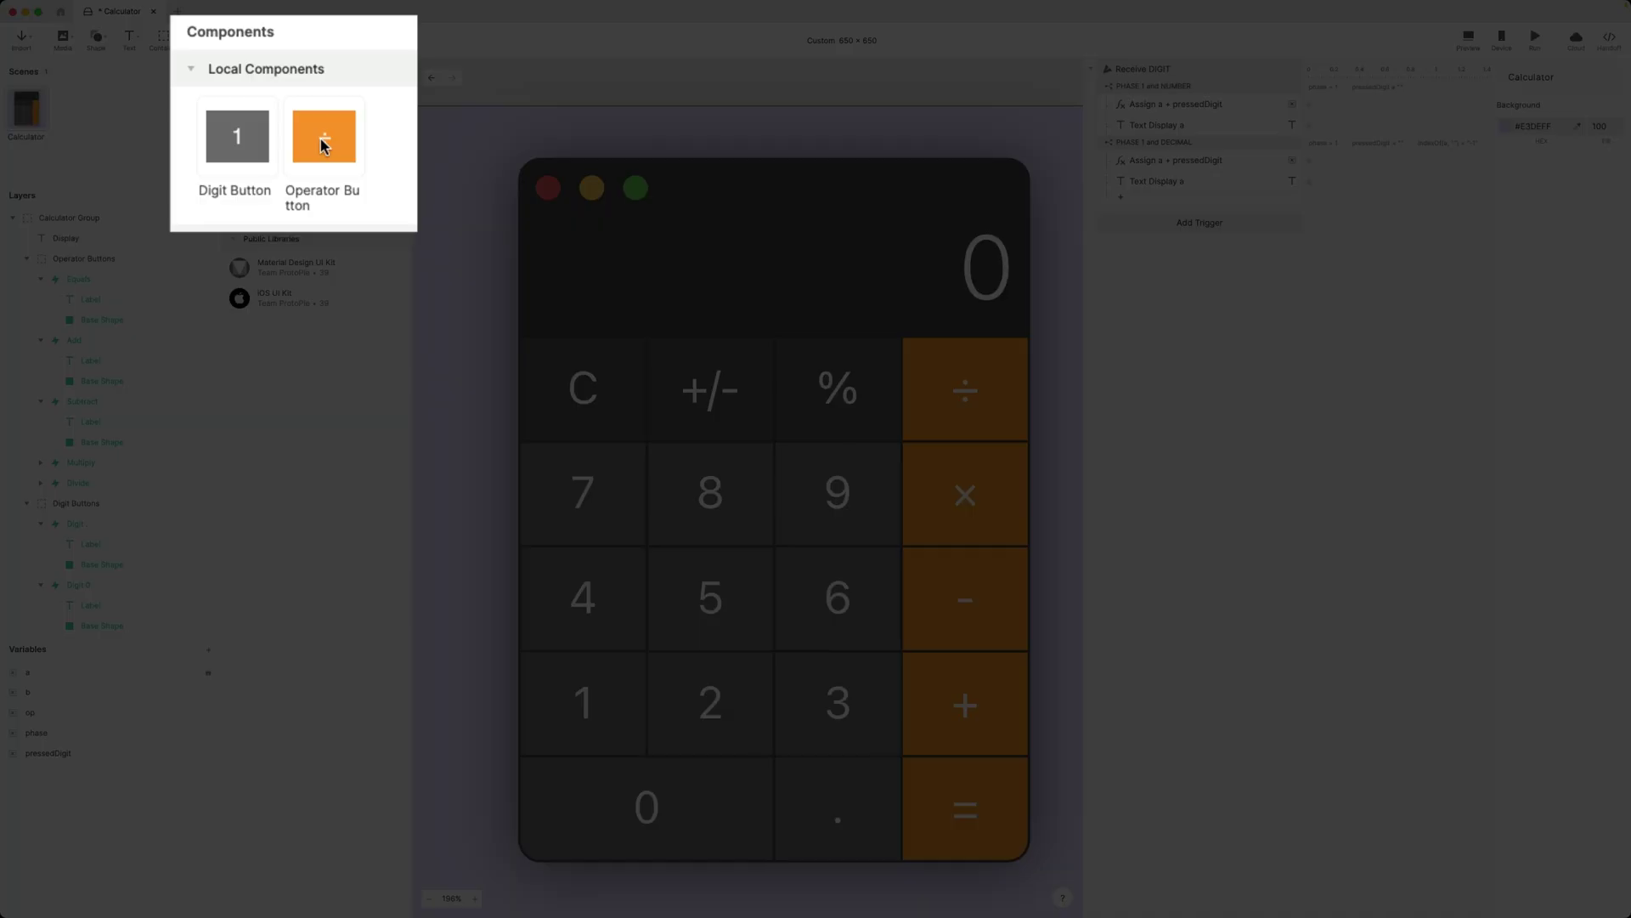
Step: Open the Operator Button component for editing and add a Tap trigger on the whole Operator Button
double_click(322, 141)
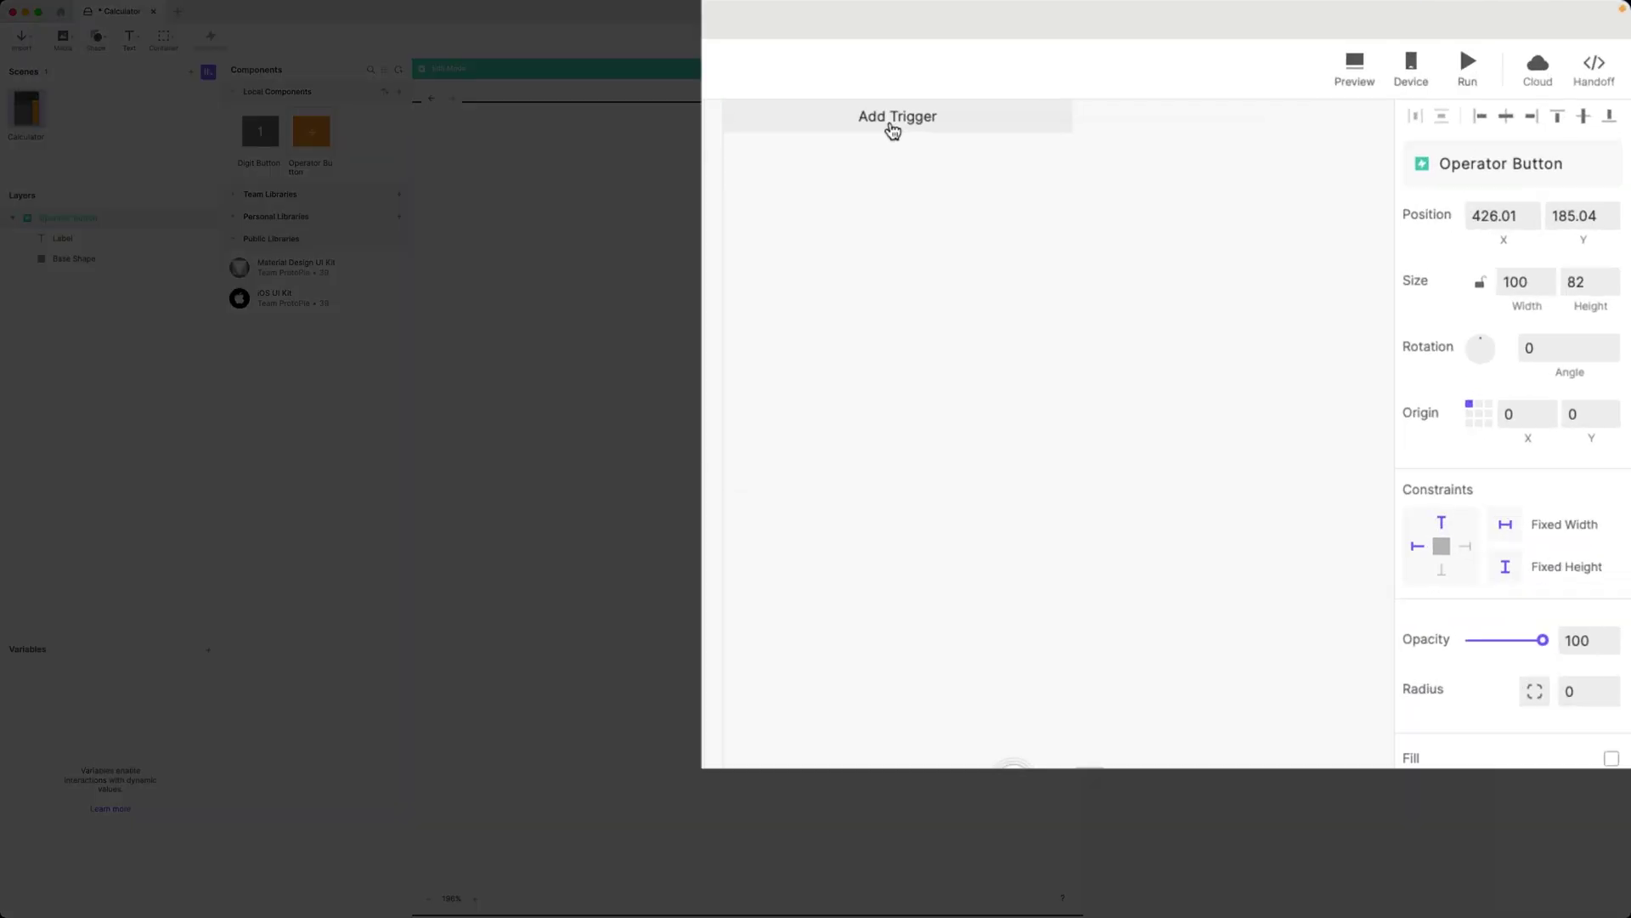
left_click(893, 128)
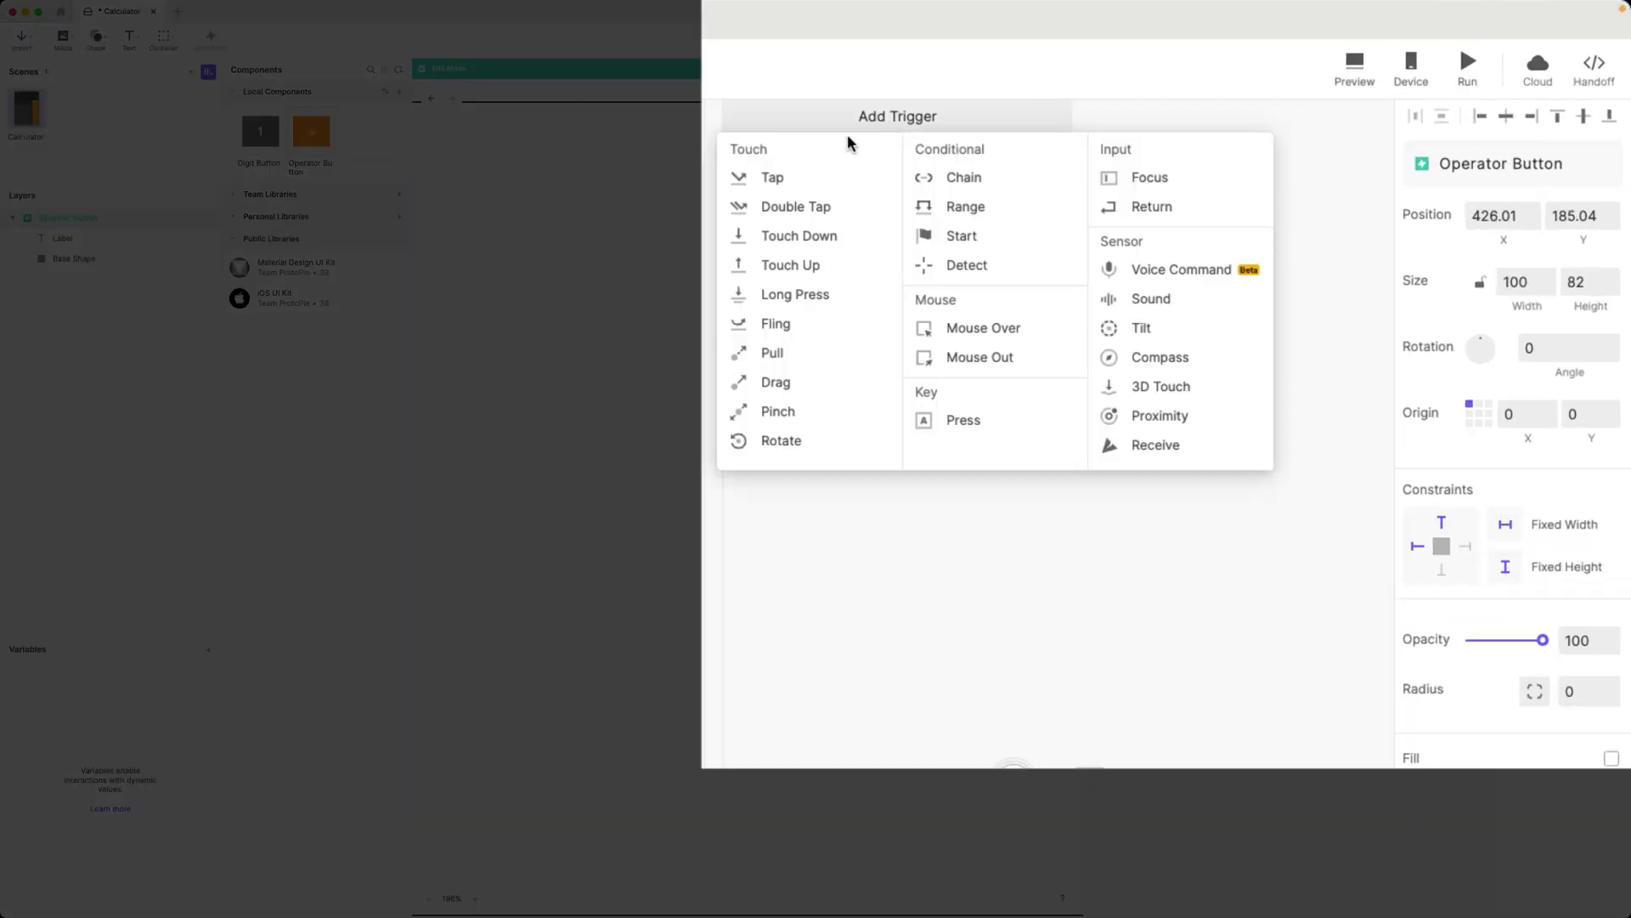
left_click(786, 177)
left_click(1483, 168)
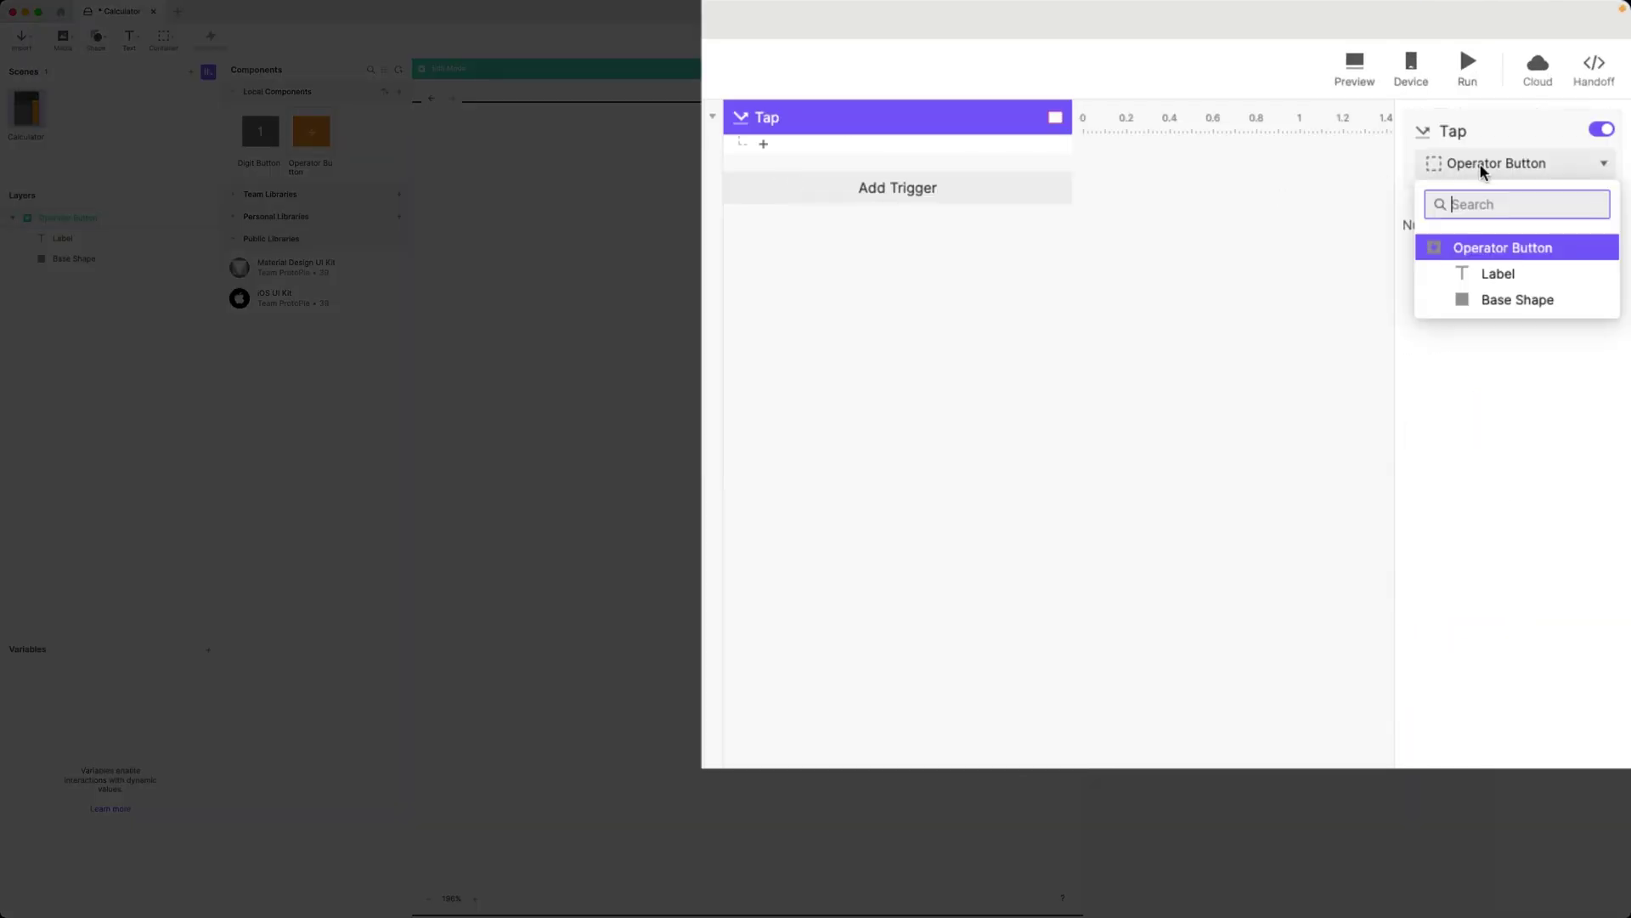
left_click(1172, 276)
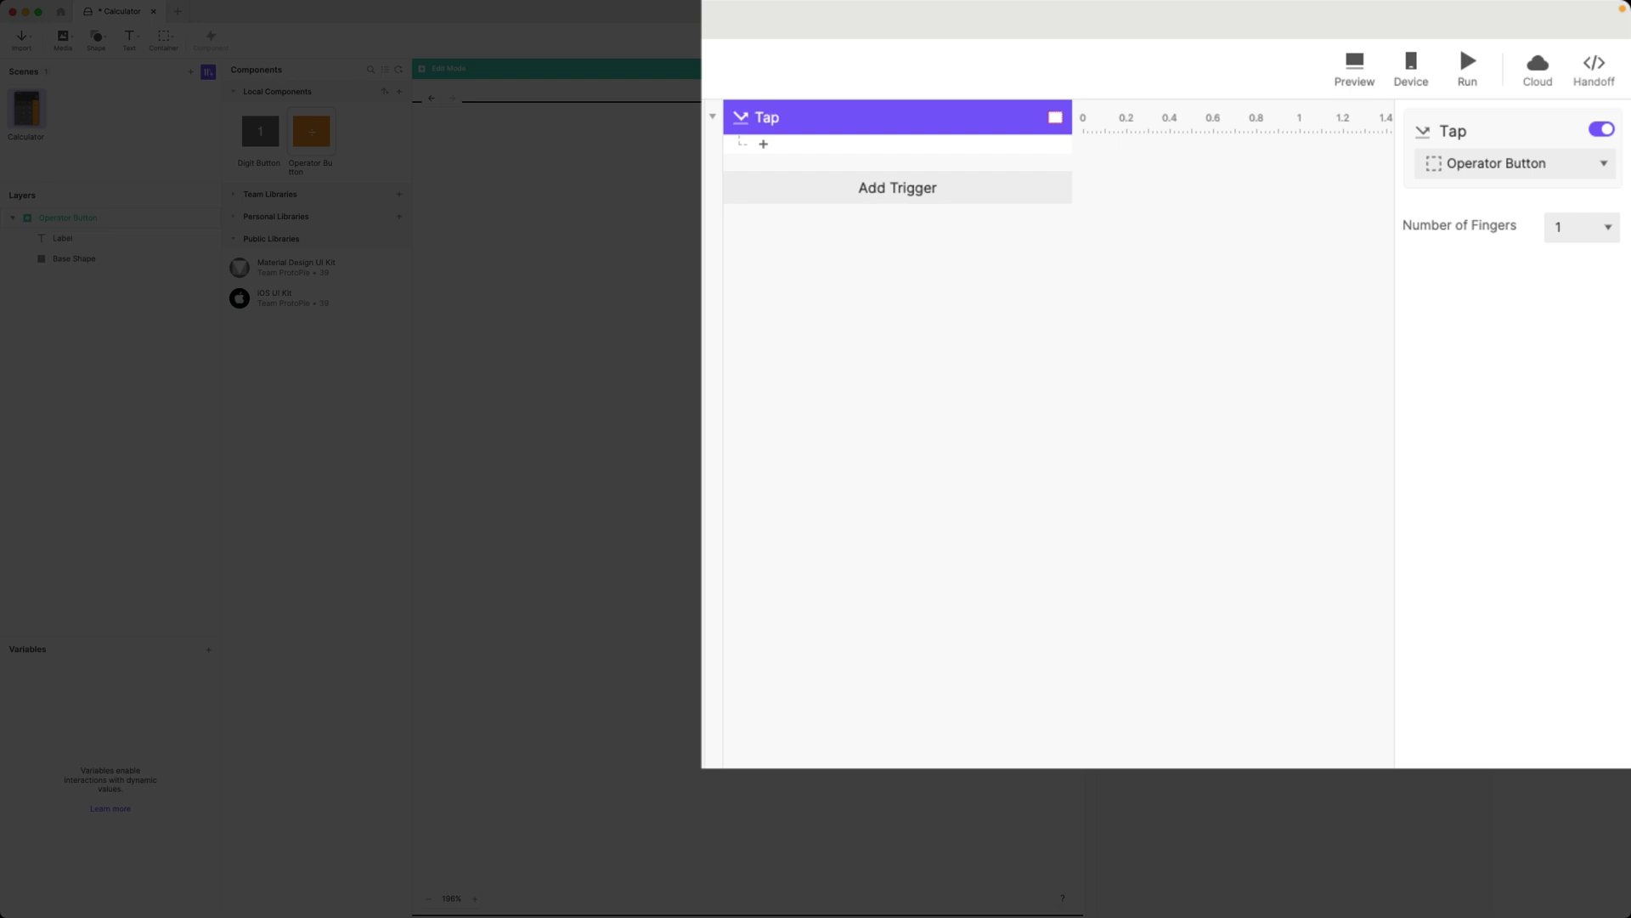
Step: Add a condition under the Tap trigger that checks whether the Label's Text equals the value "="
left_click(832, 151)
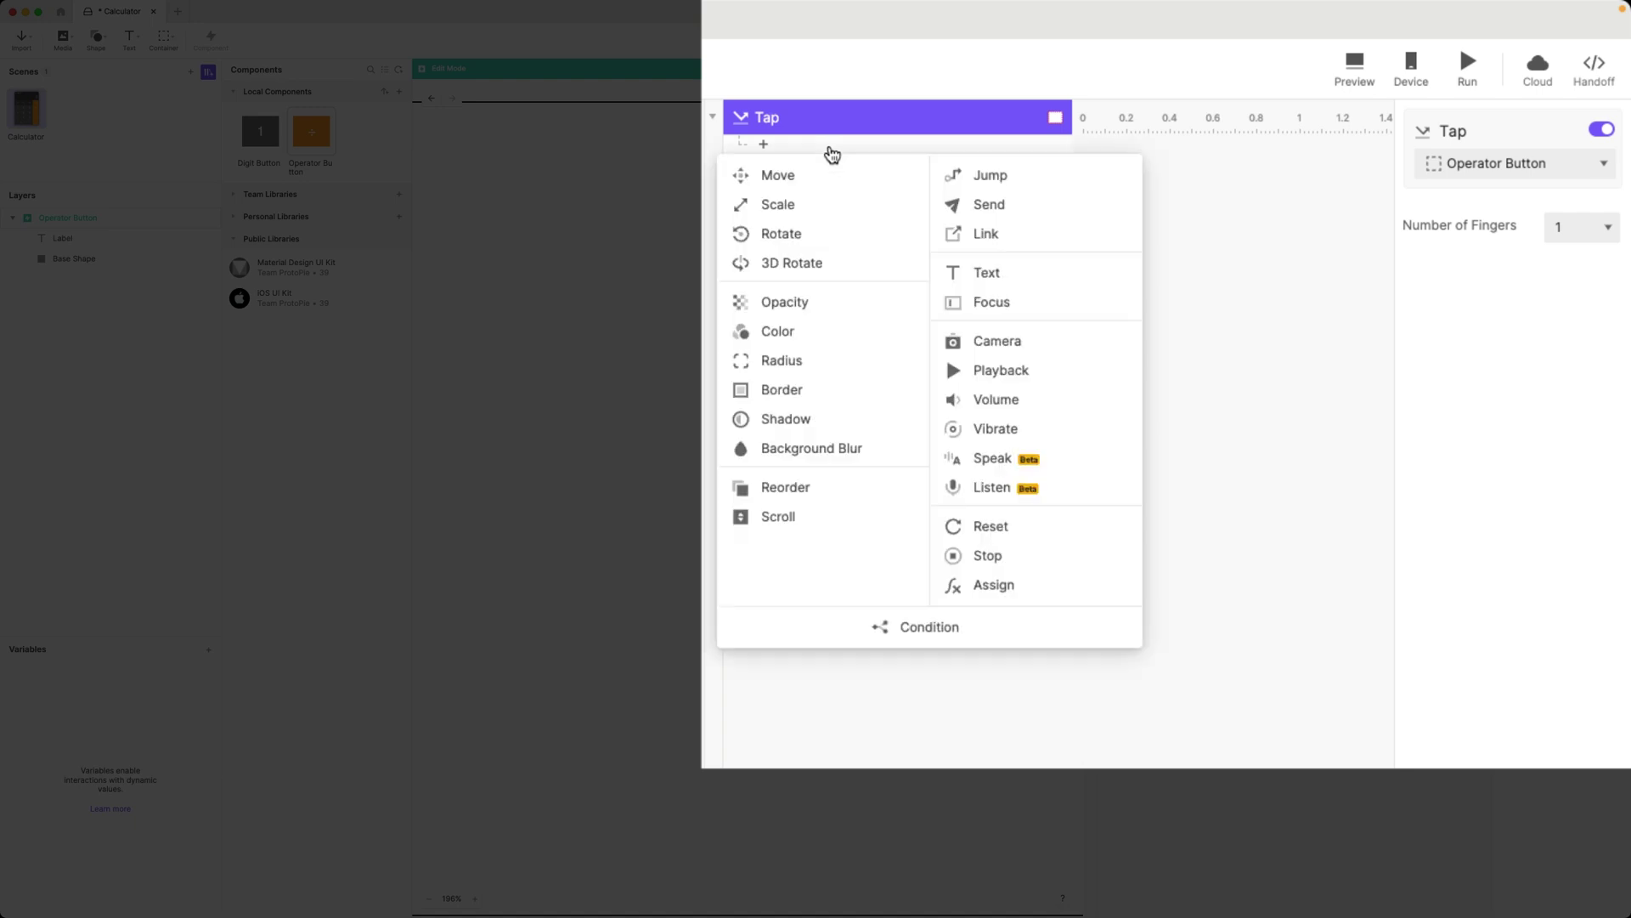
left_click(965, 622)
left_click(1475, 276)
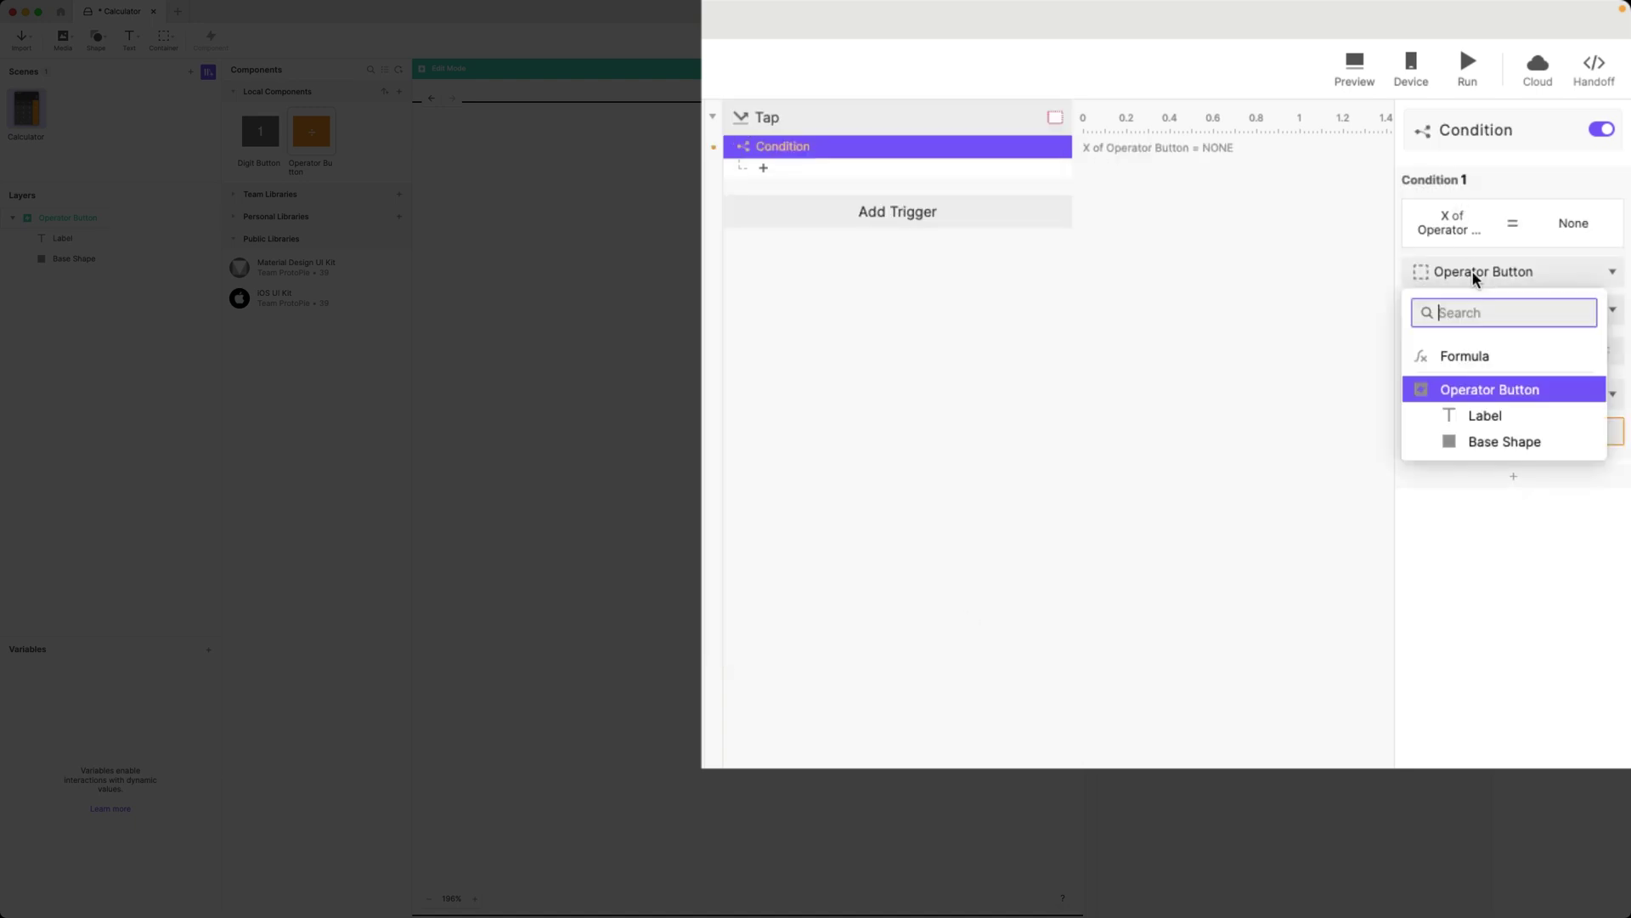
left_click(1491, 415)
left_click(1488, 306)
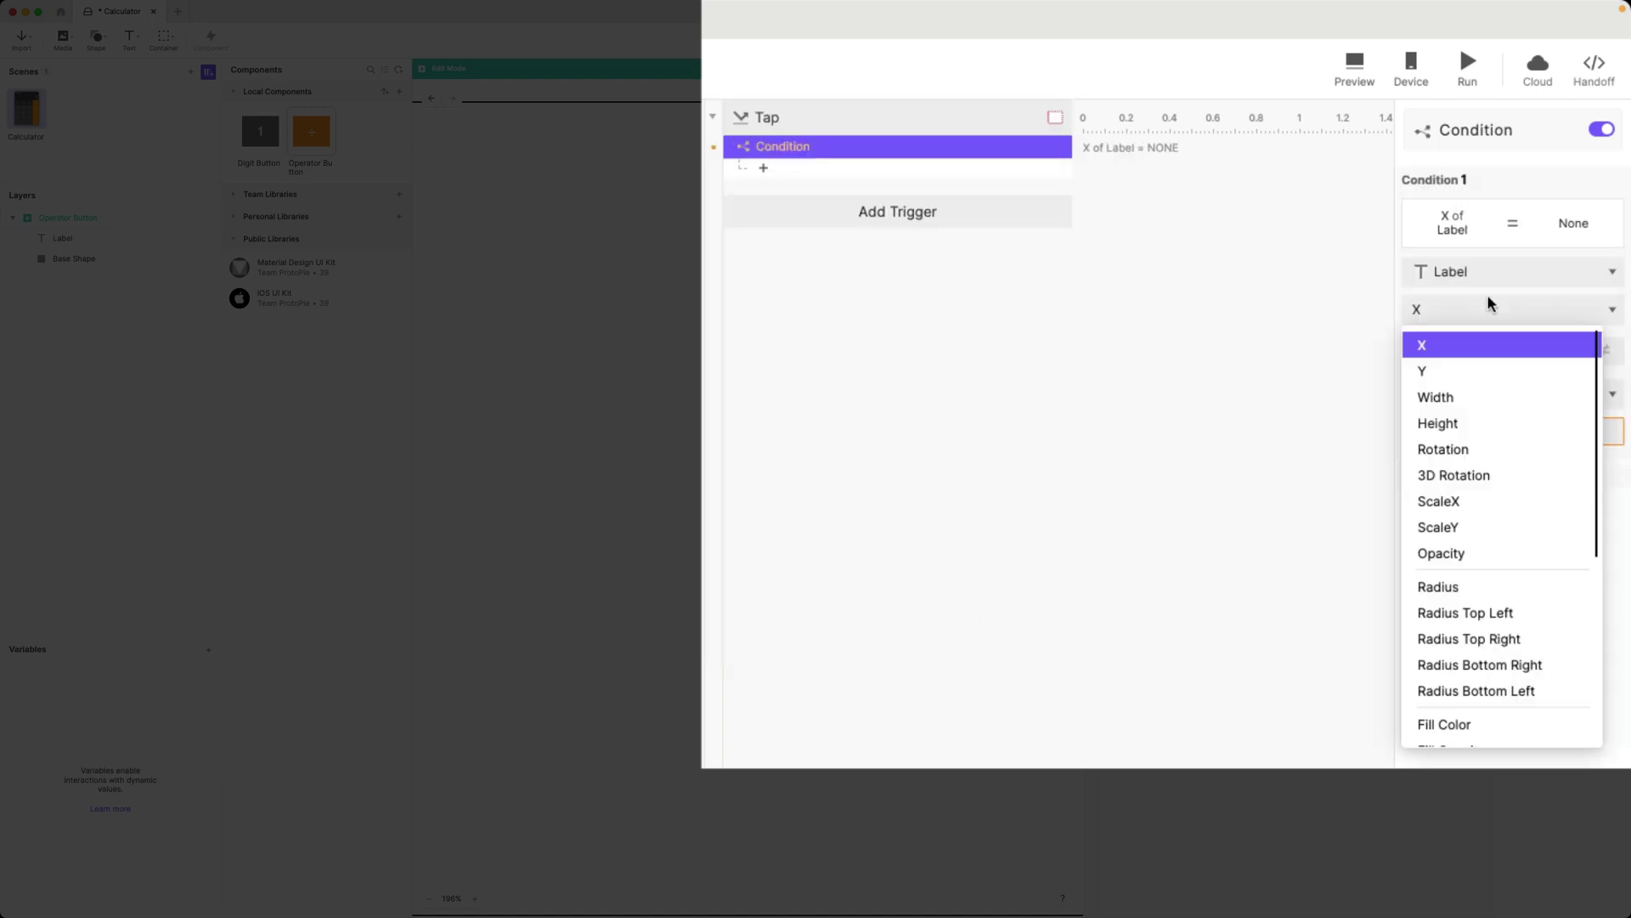
scroll(1444, 696, "down", 5)
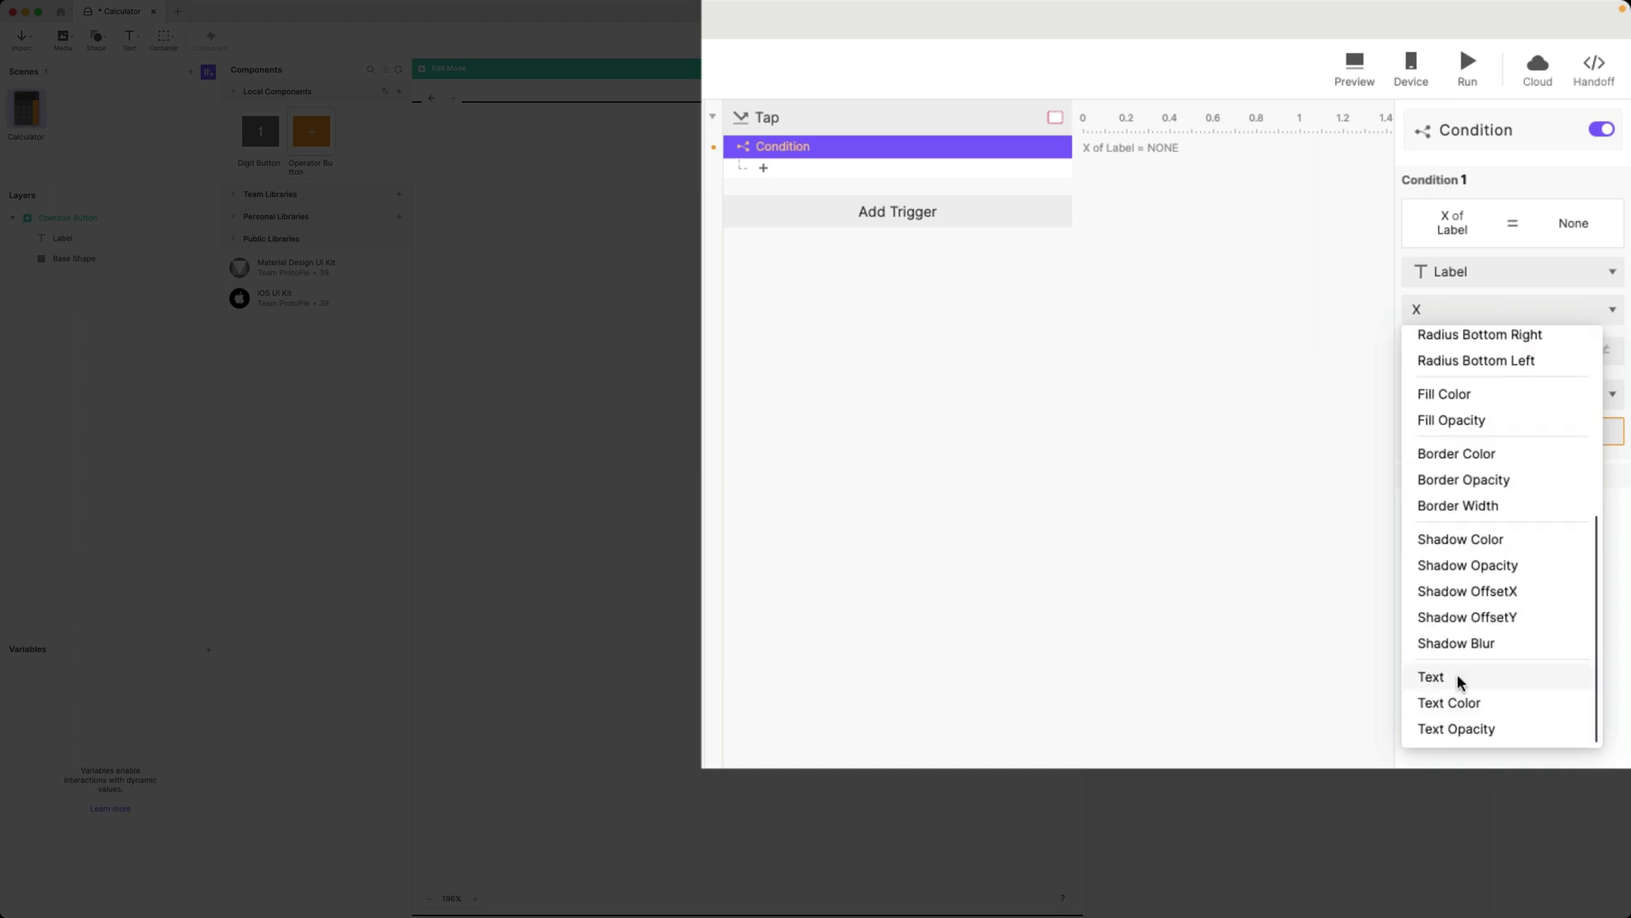
left_click(1459, 680)
left_click(1452, 438)
type("=")
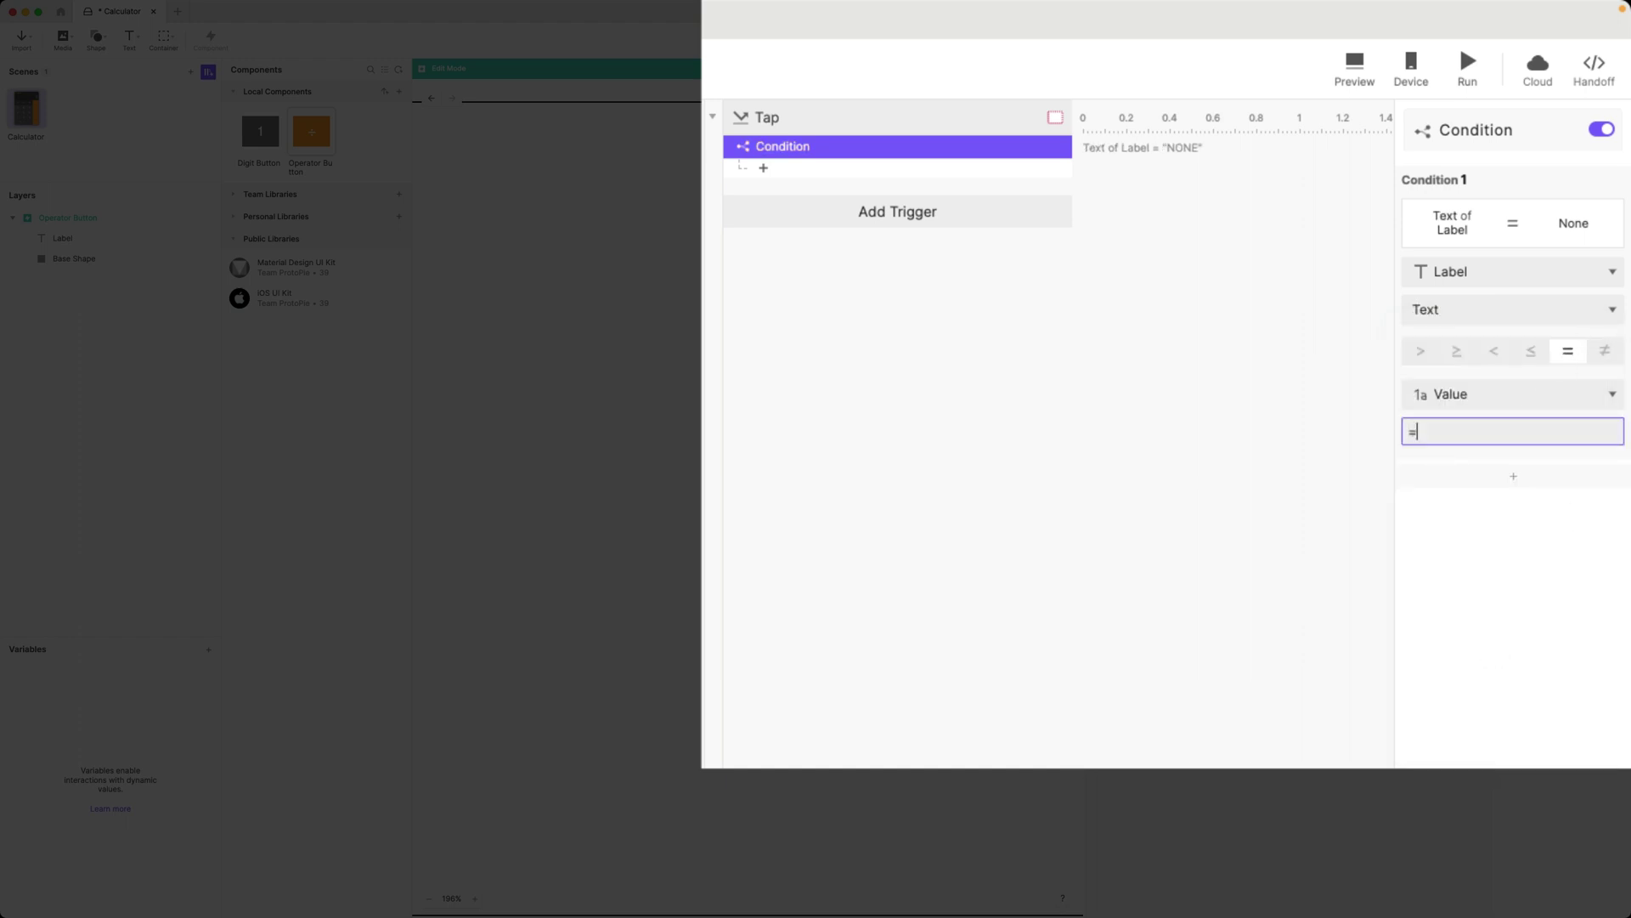
Step: Add a Send response under the "=" condition that sends the message EQUALS to the current scene
left_click(1547, 528)
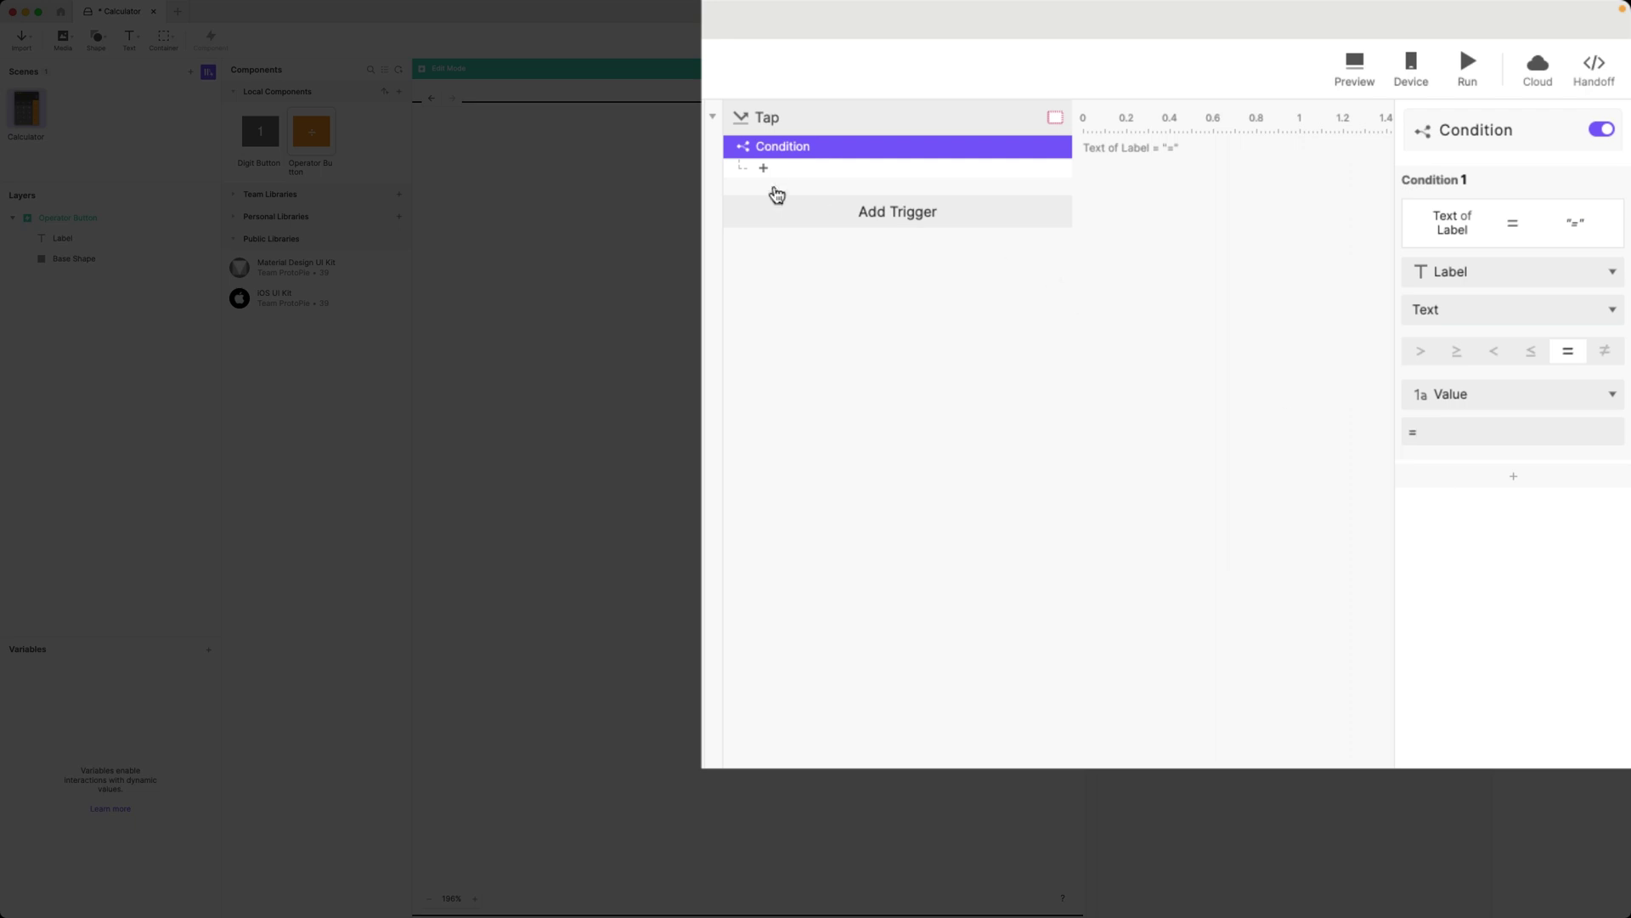
left_click(814, 180)
left_click(1005, 228)
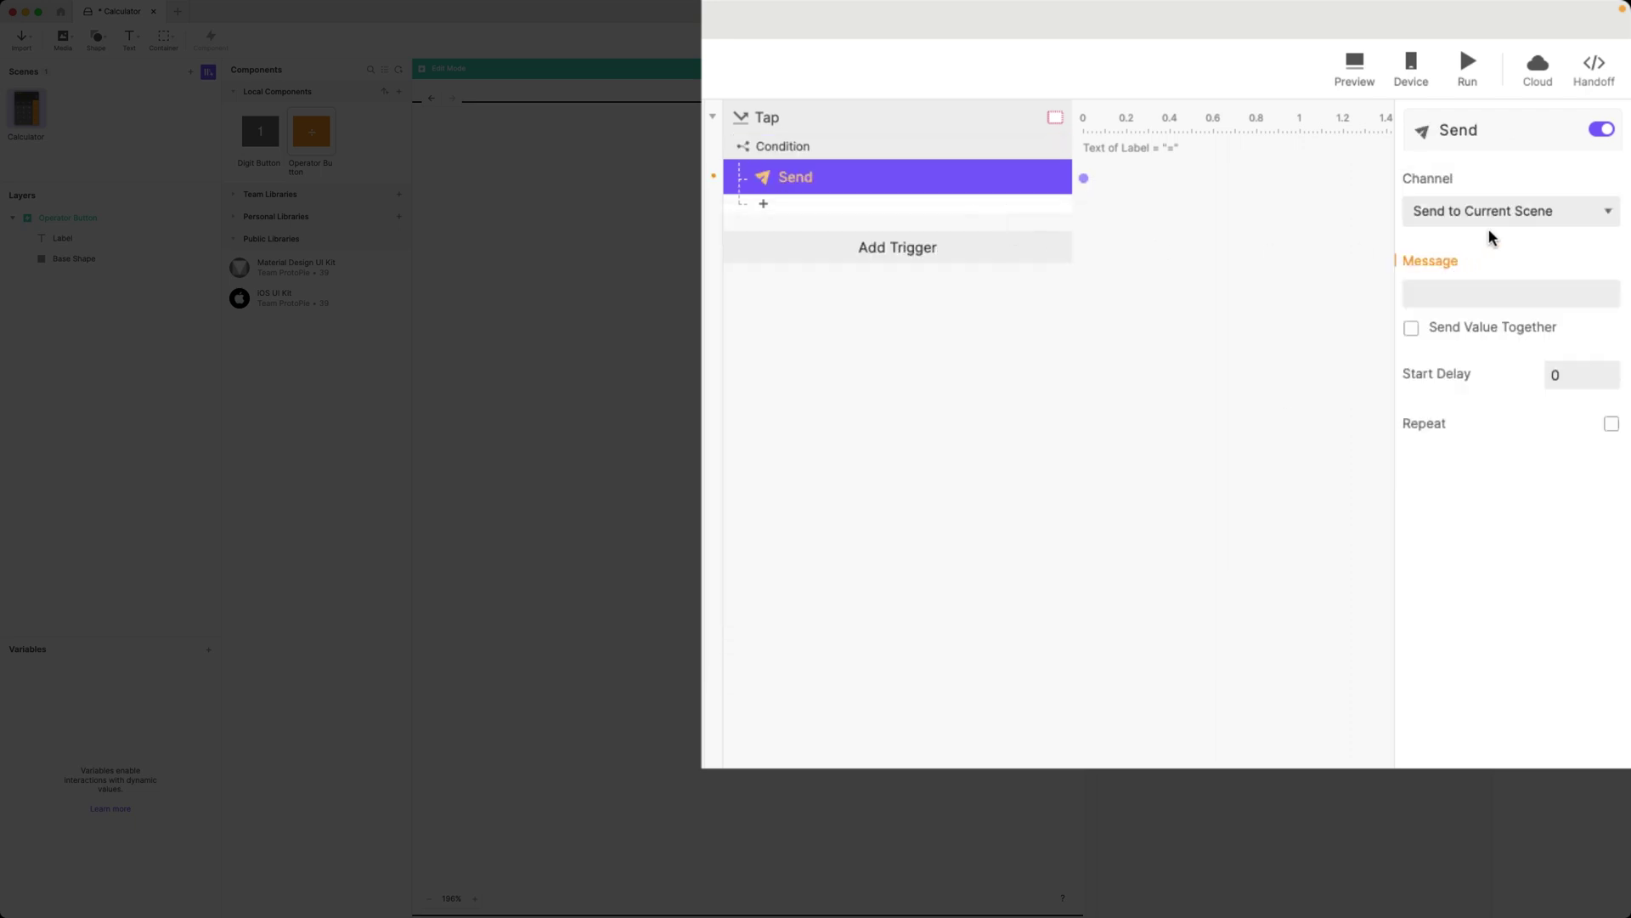
left_click(1471, 305)
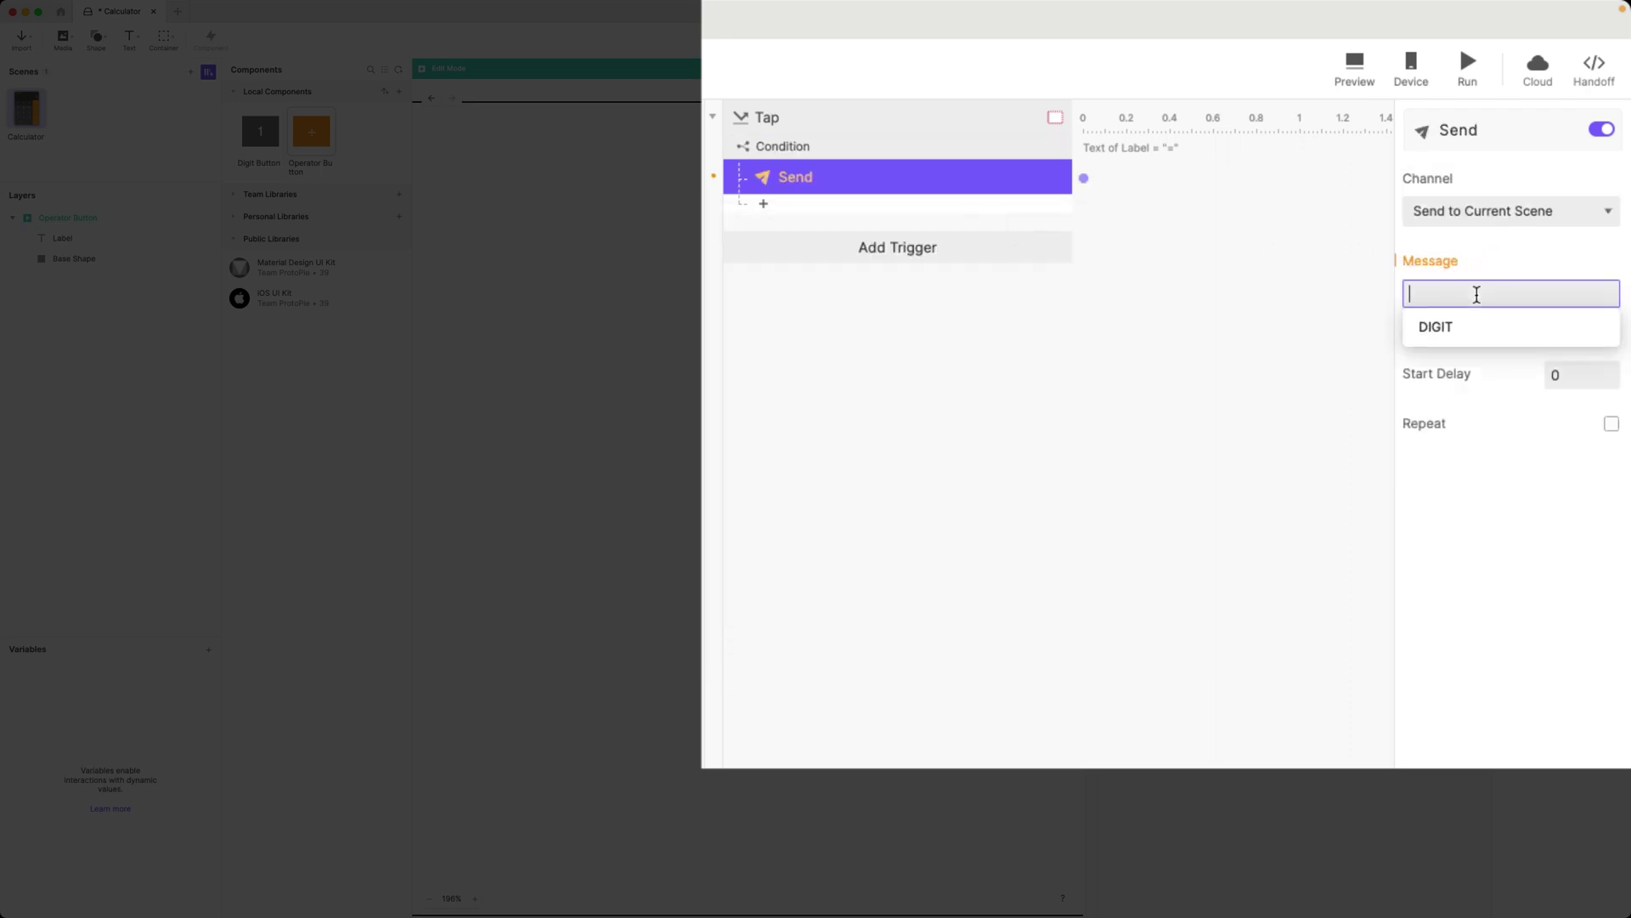
type("EQUALS")
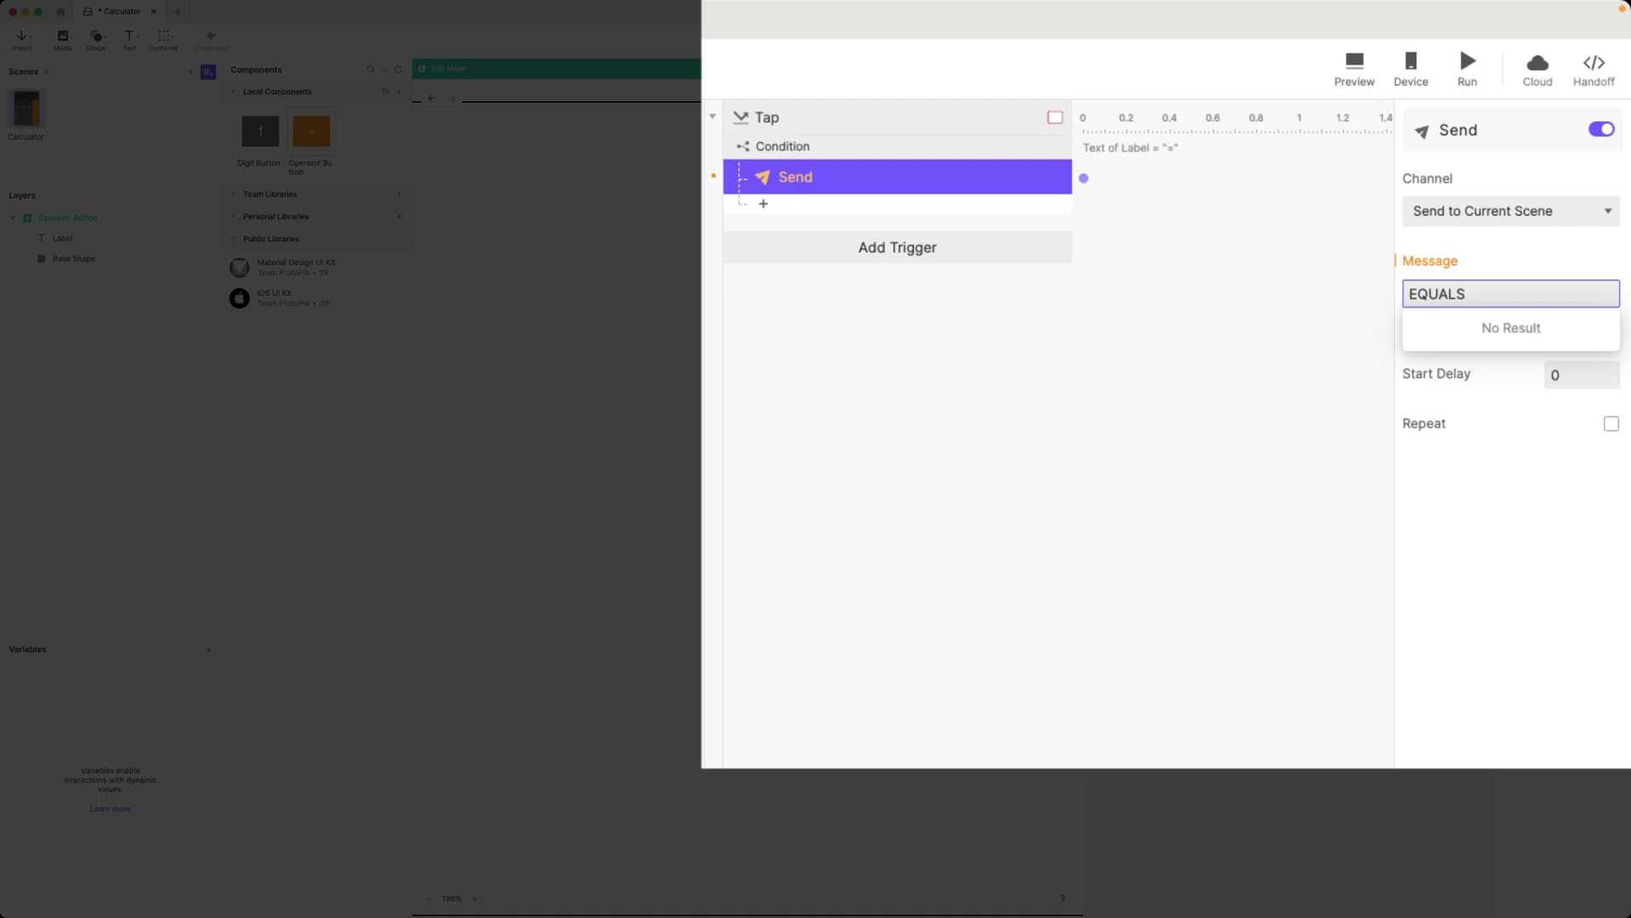
key("Return")
Step: Duplicate the condition together with its Send response and set the copy's comparison to not equal (≠)
left_click(837, 150)
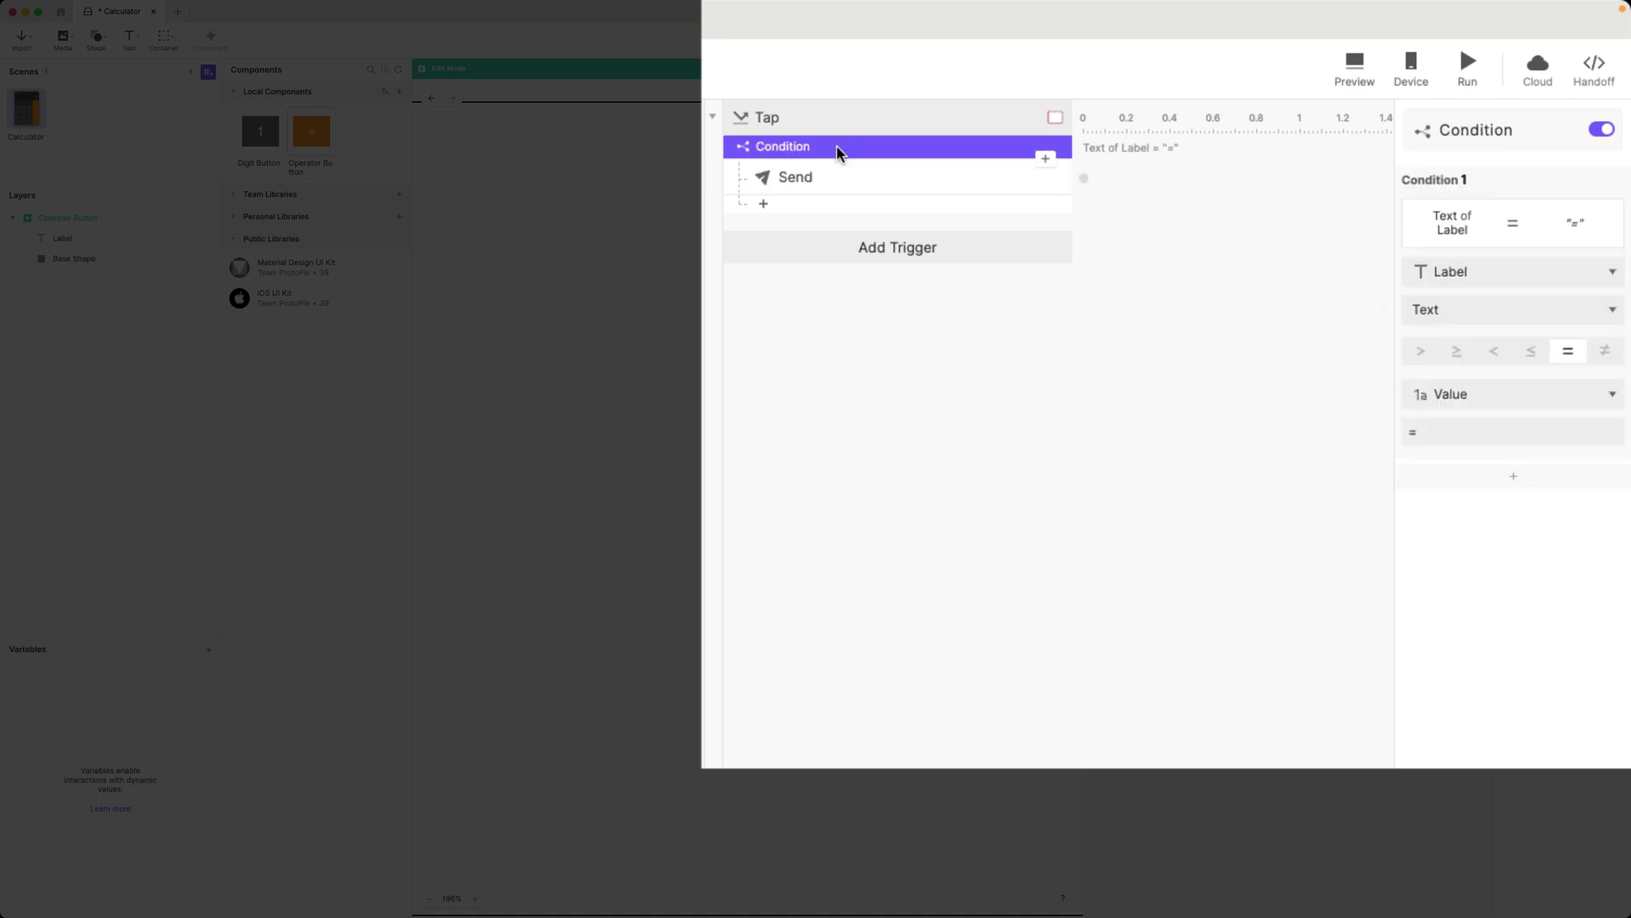
key("super+d")
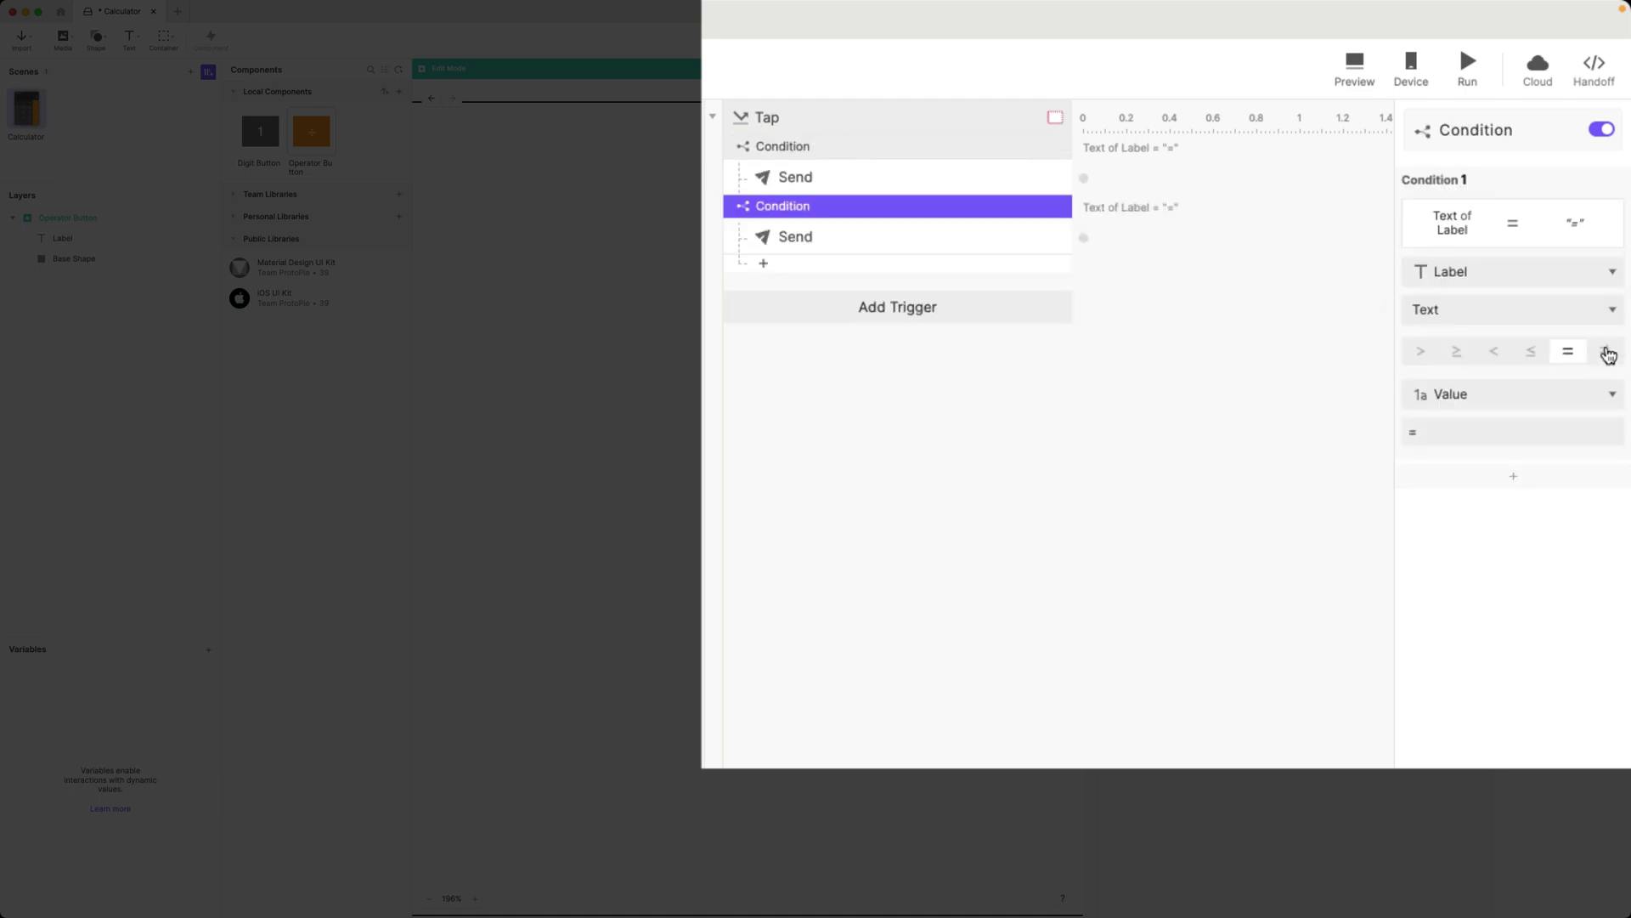
left_click(1607, 353)
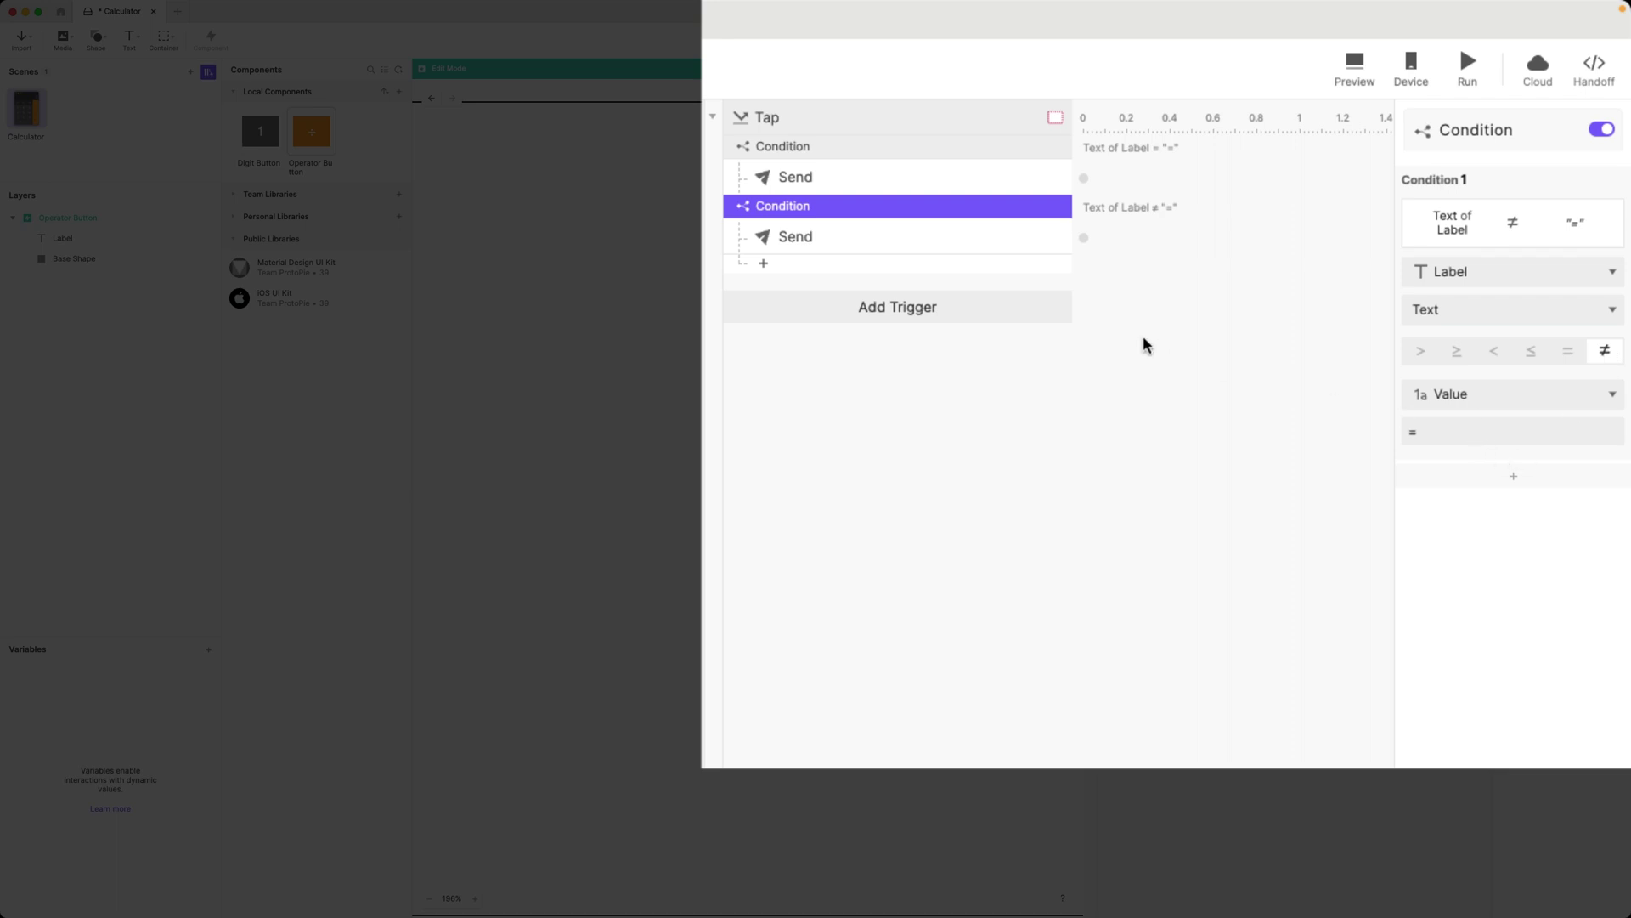
Step: Set the message of the Send response under the not-equal condition to OPERATOR
left_click(884, 238)
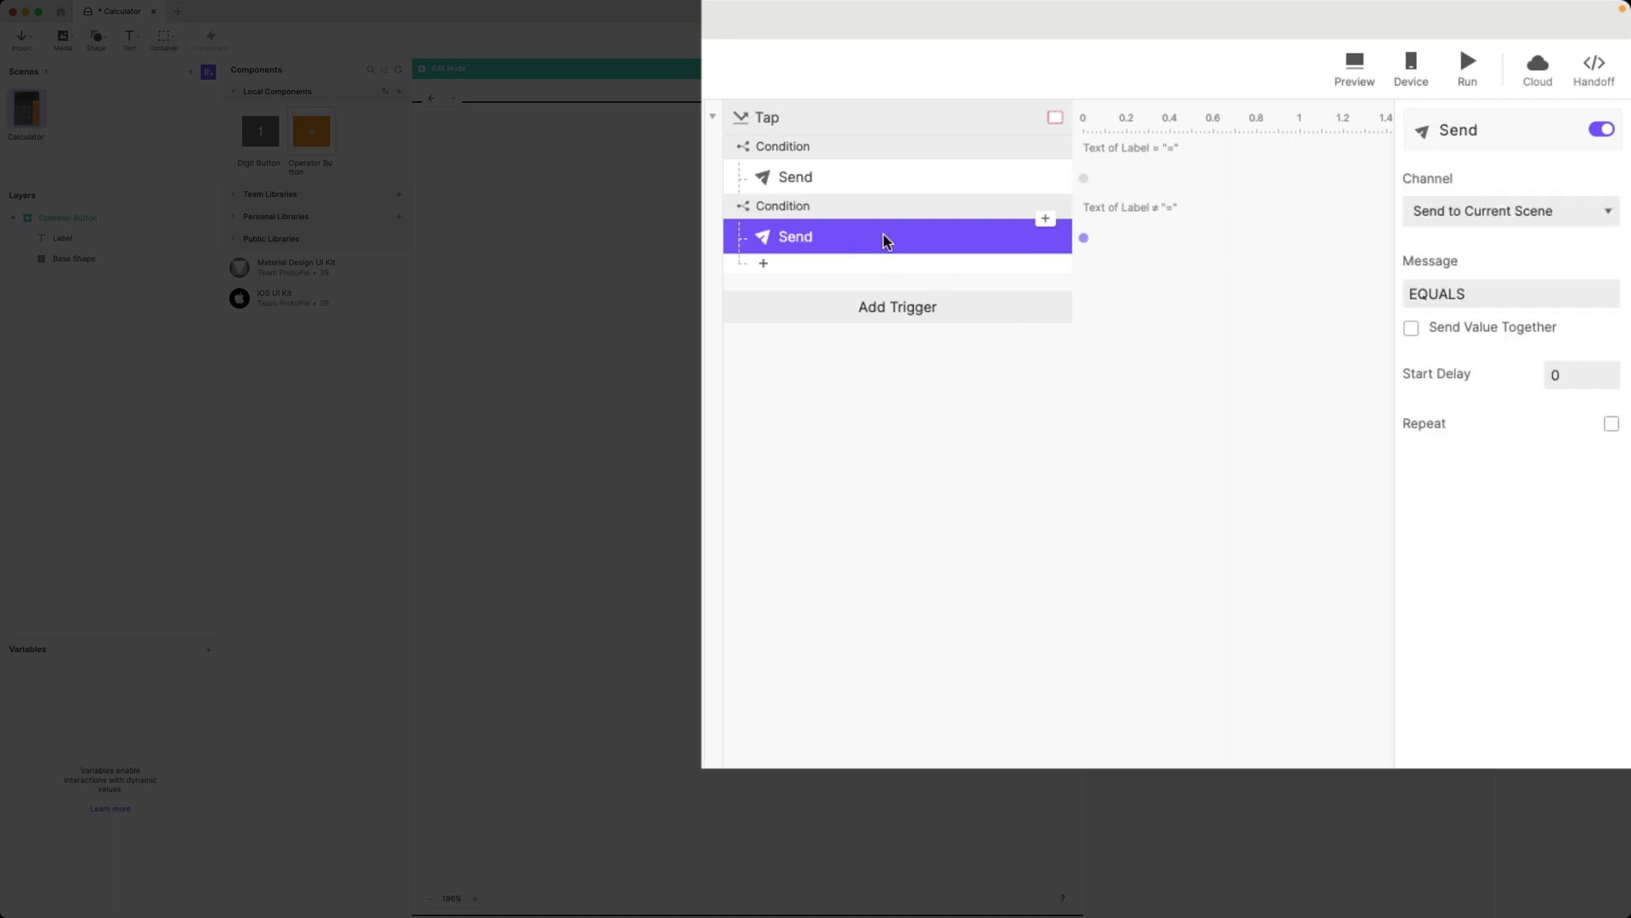
left_click(1491, 294)
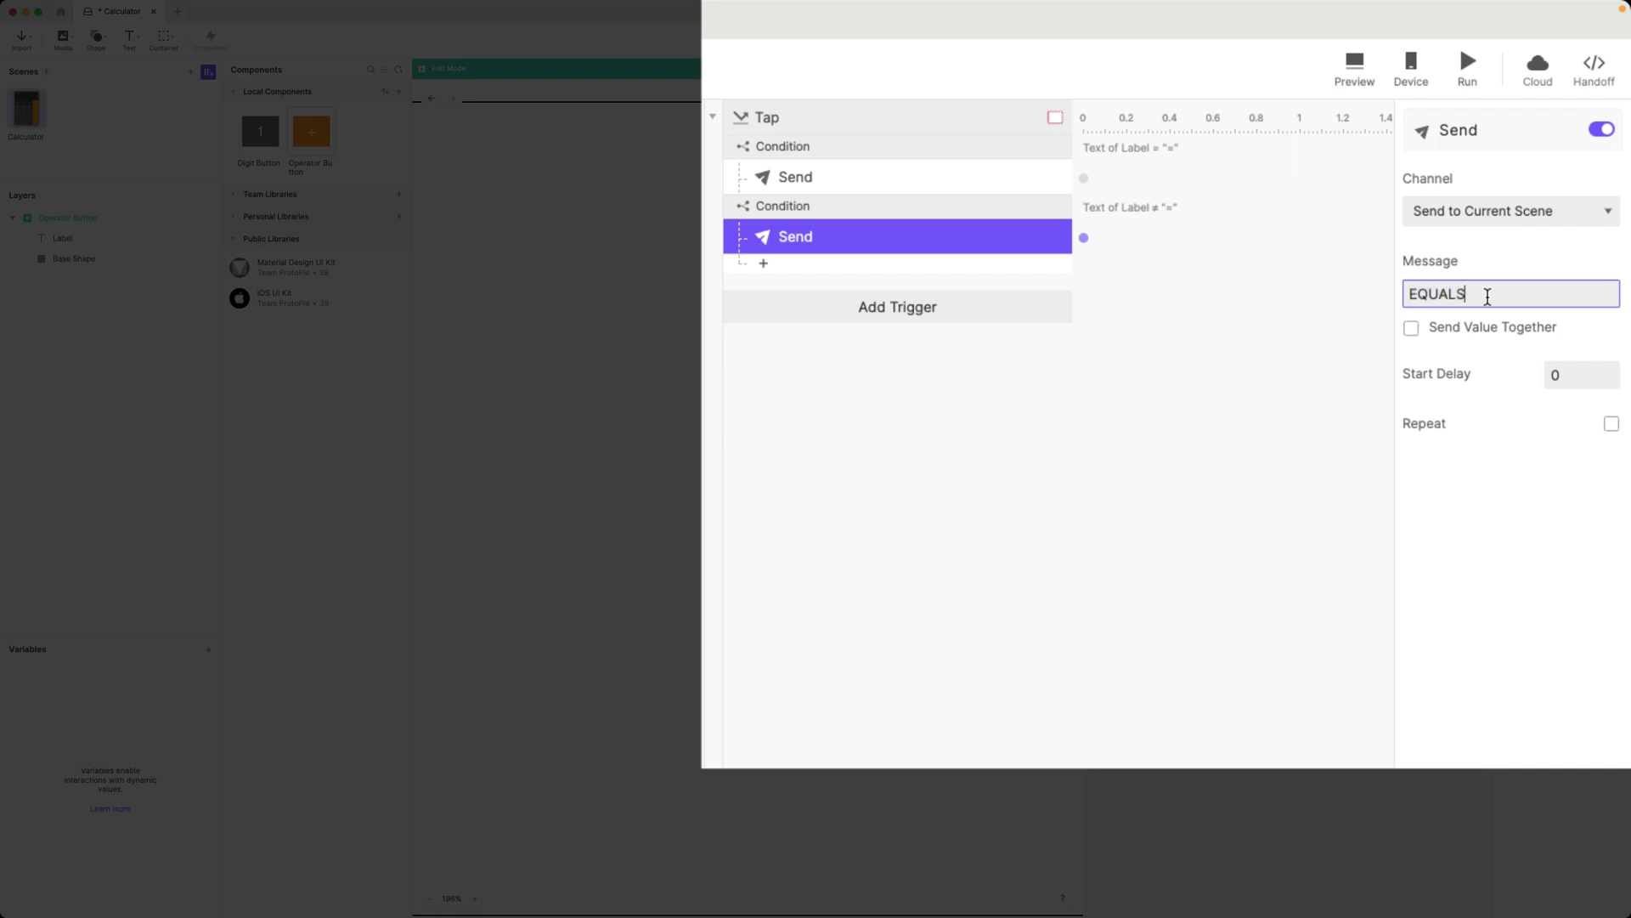
double_click(1488, 297)
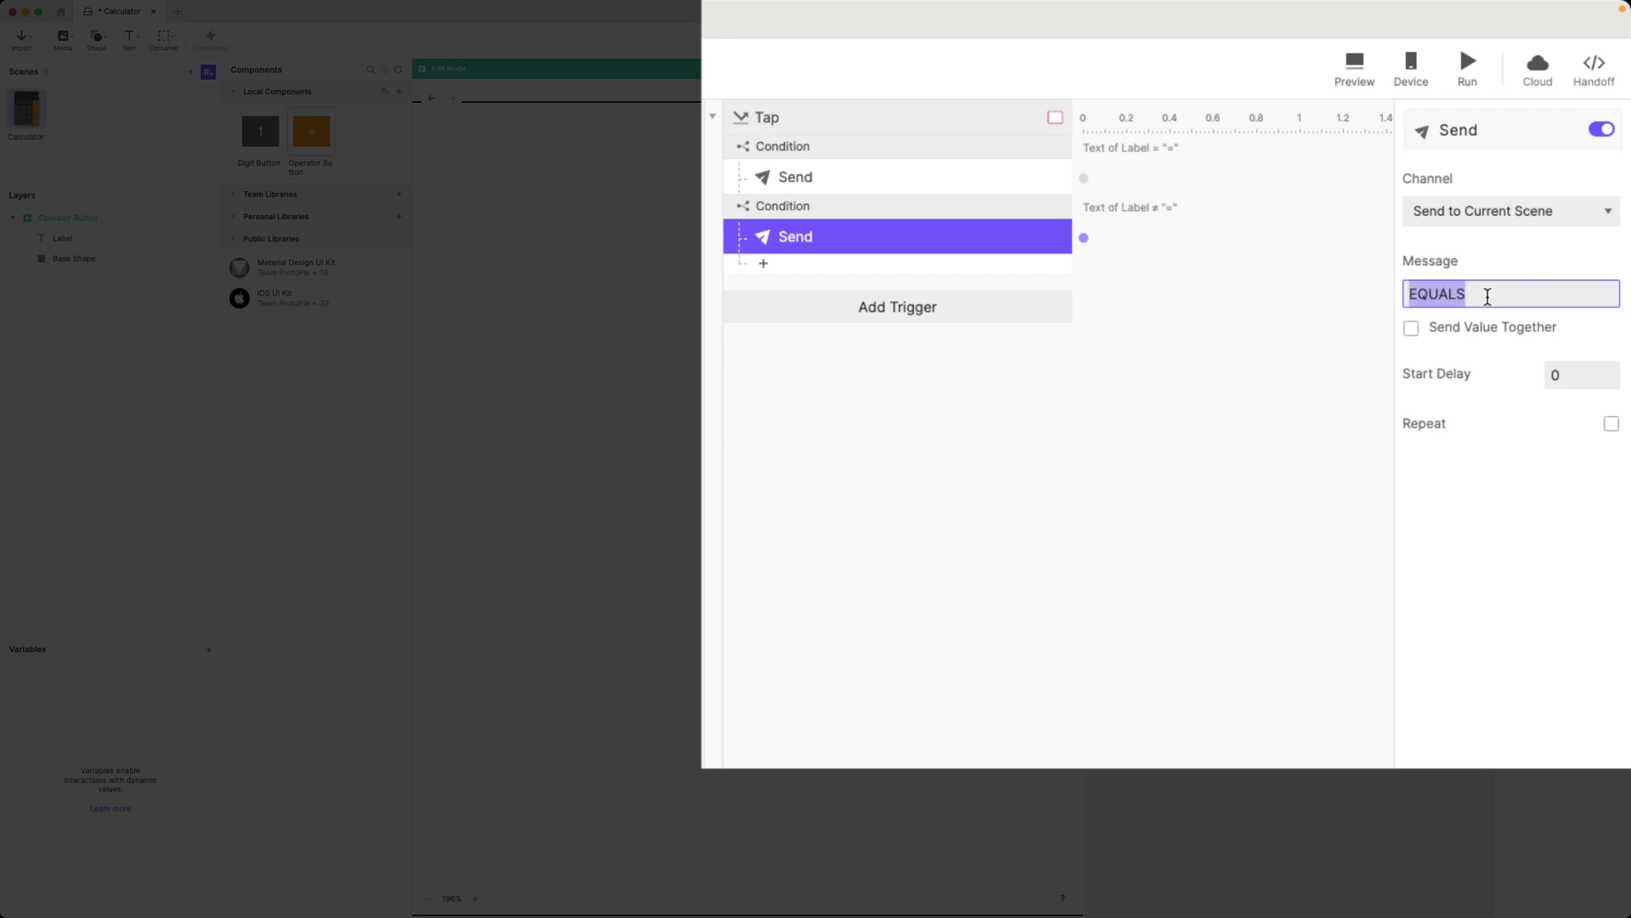
type("OPERATOR")
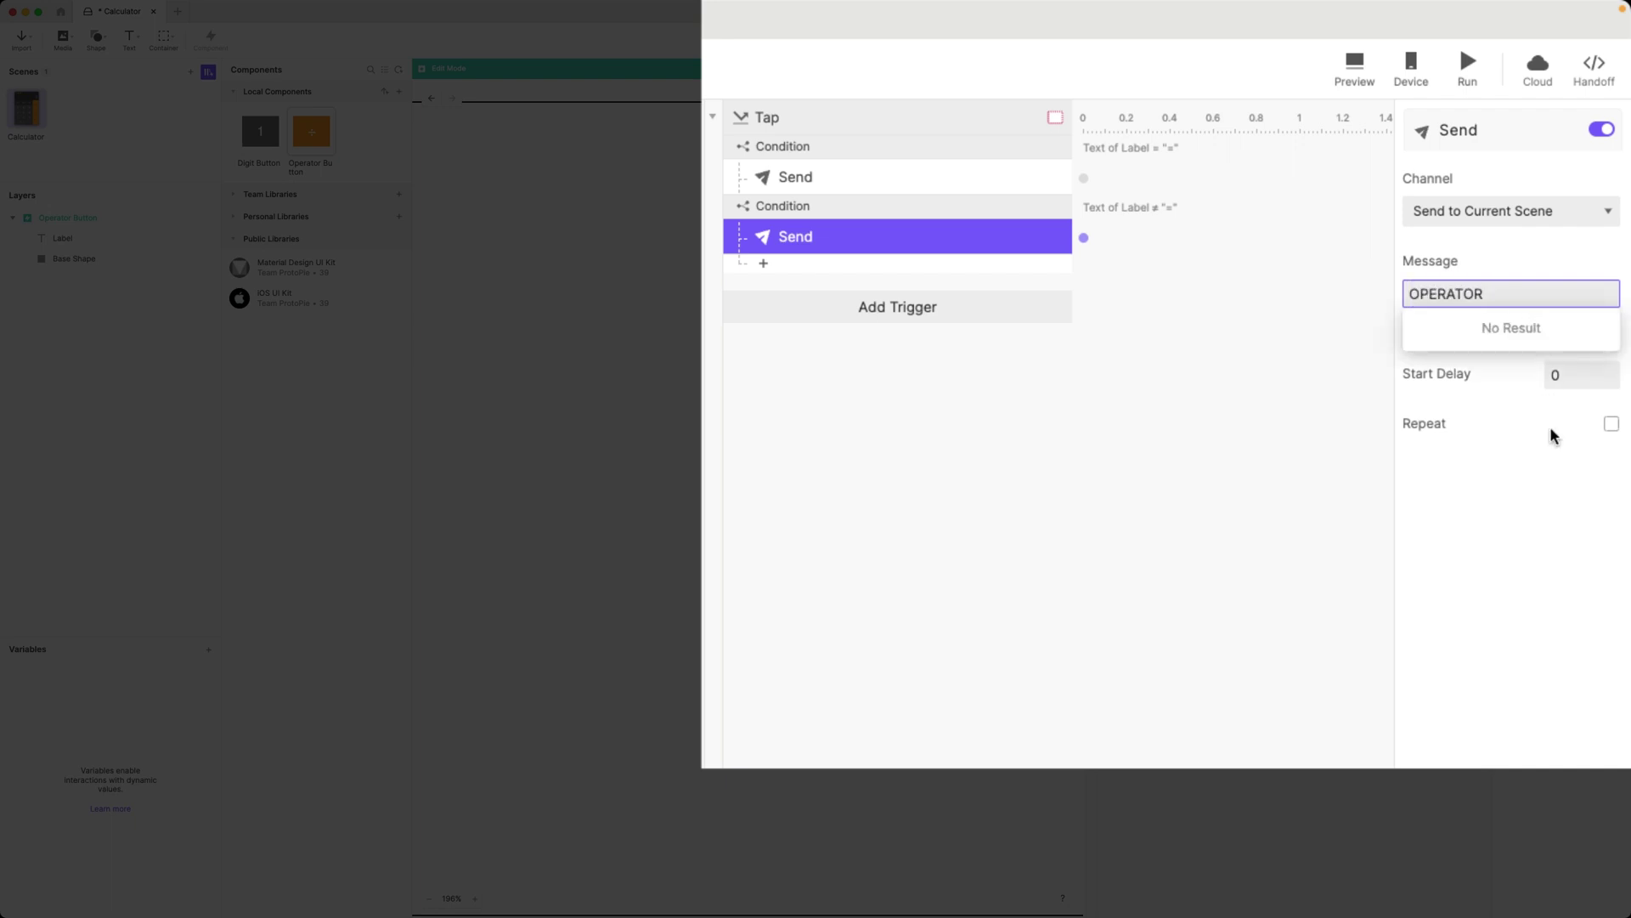
left_click(1478, 329)
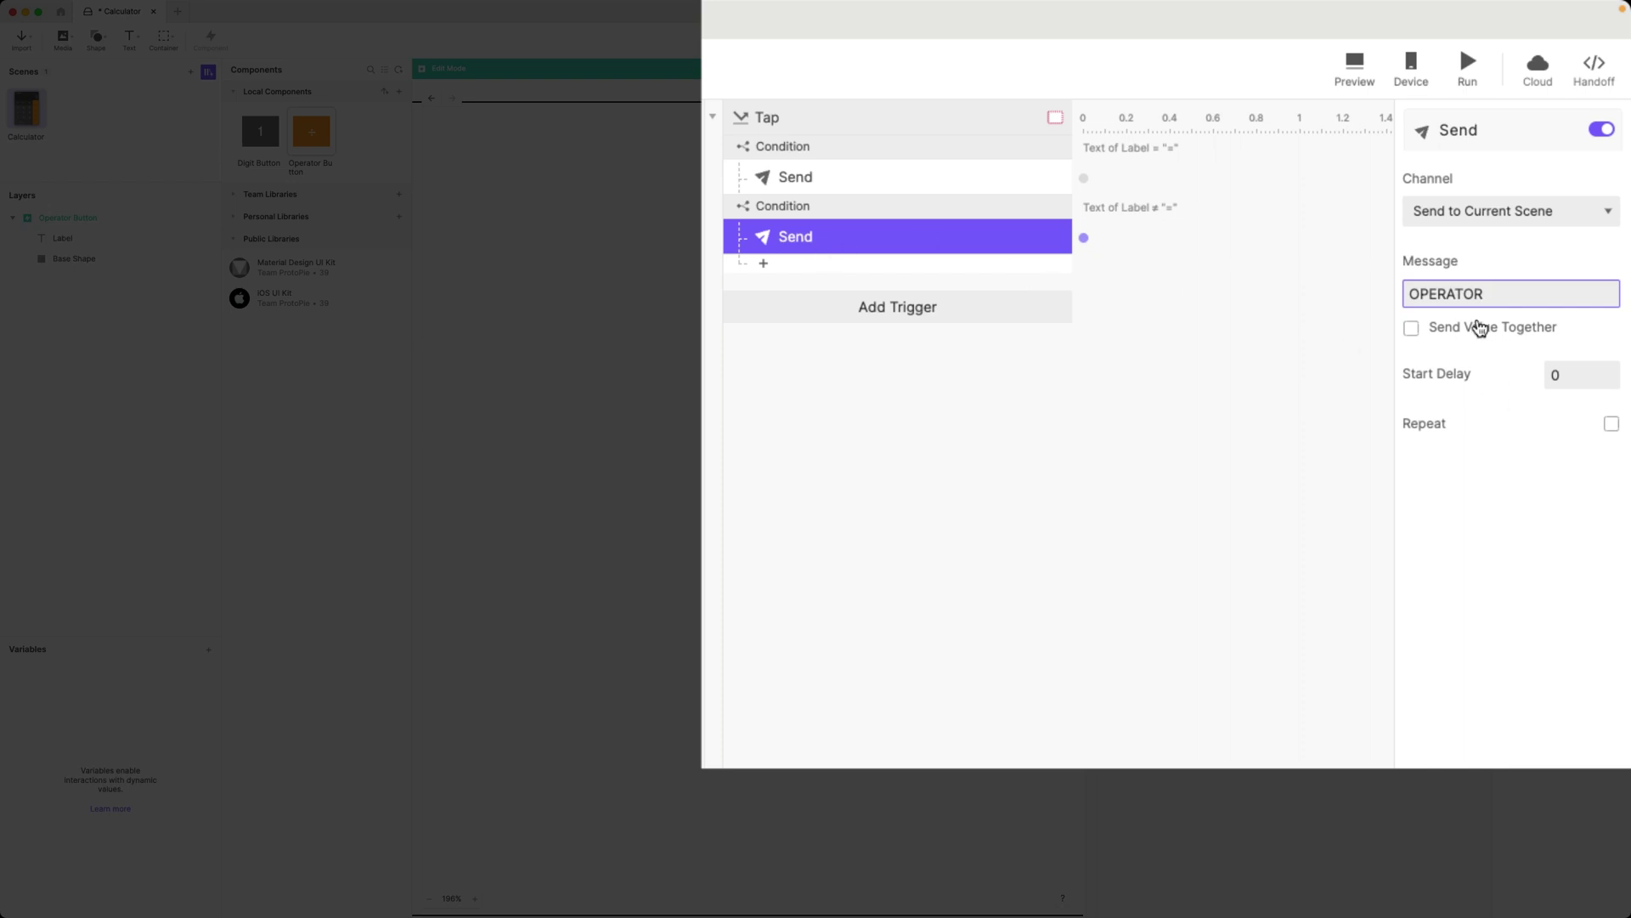
Step: Make the OPERATOR Send response send a value together with the message, using the formula `Label`.text
left_click(1478, 328)
left_click(1604, 358)
left_click(1545, 359)
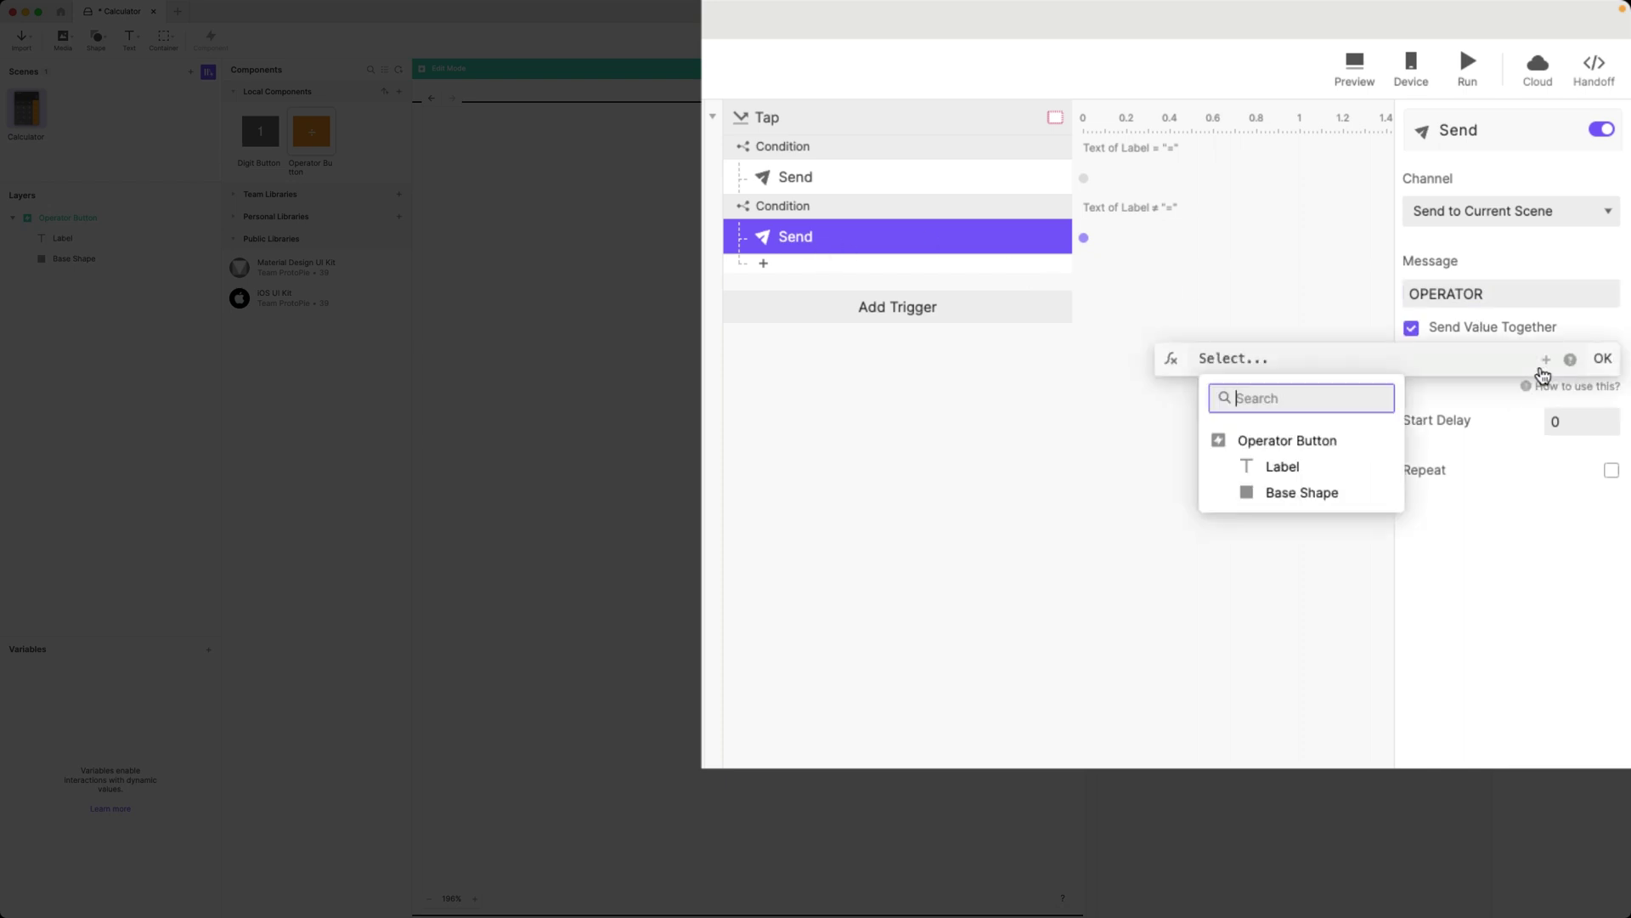
left_click(1281, 466)
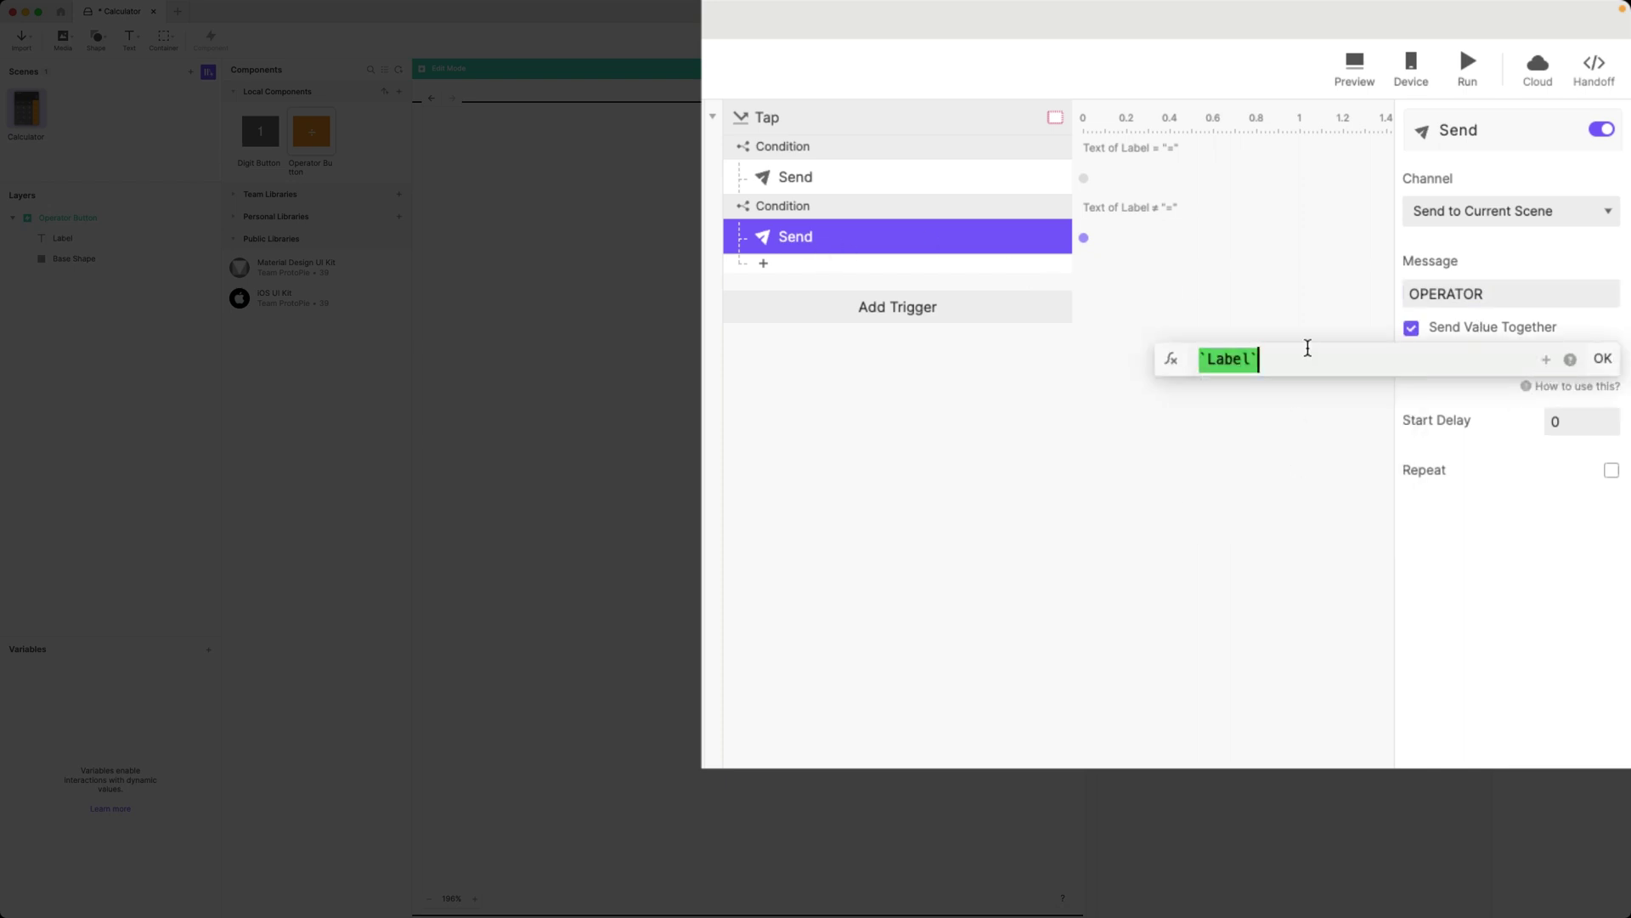
type(".text")
key("Return")
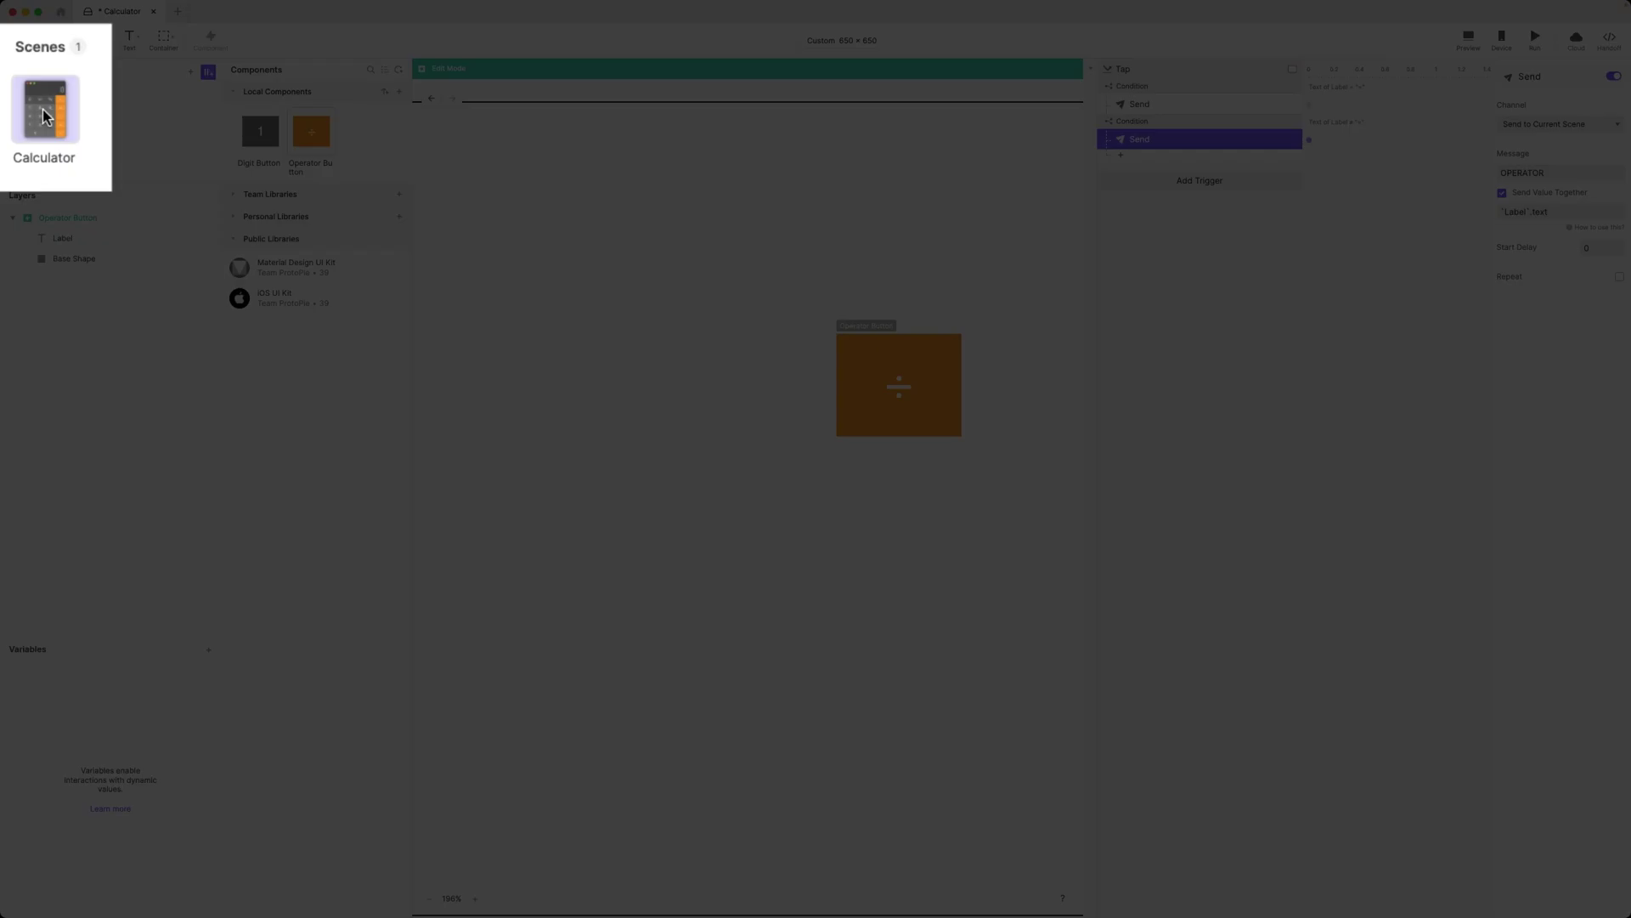
Step: In the Calculator scene, add a Receive trigger for the current scene's OPERATOR message and assign its value to the variable op
left_click(26, 110)
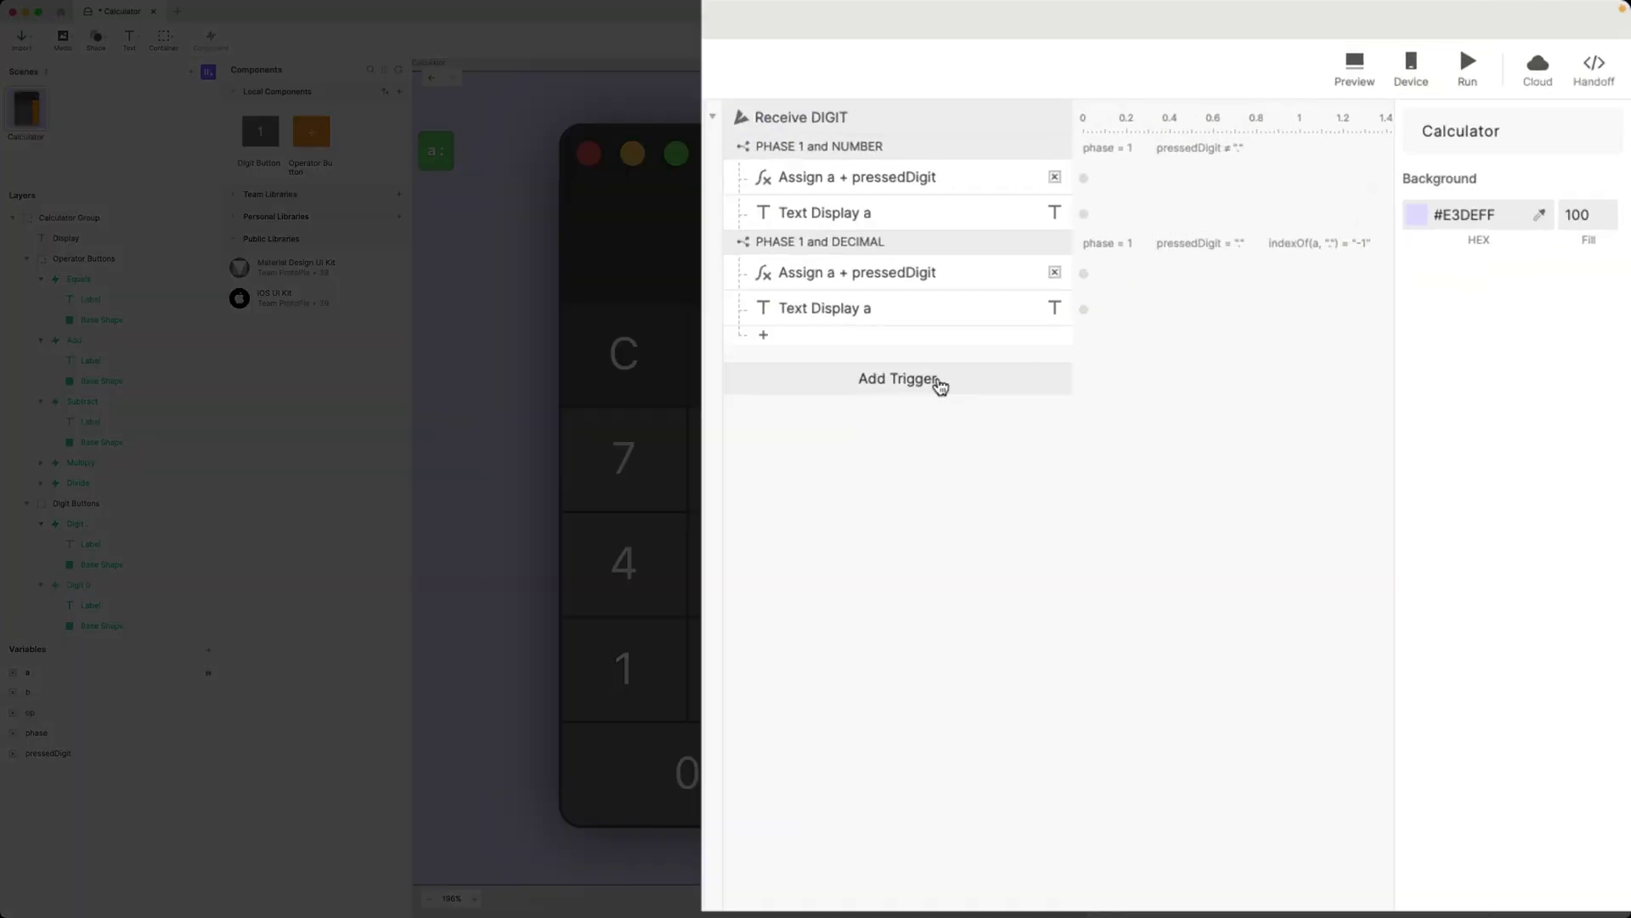
left_click(1224, 224)
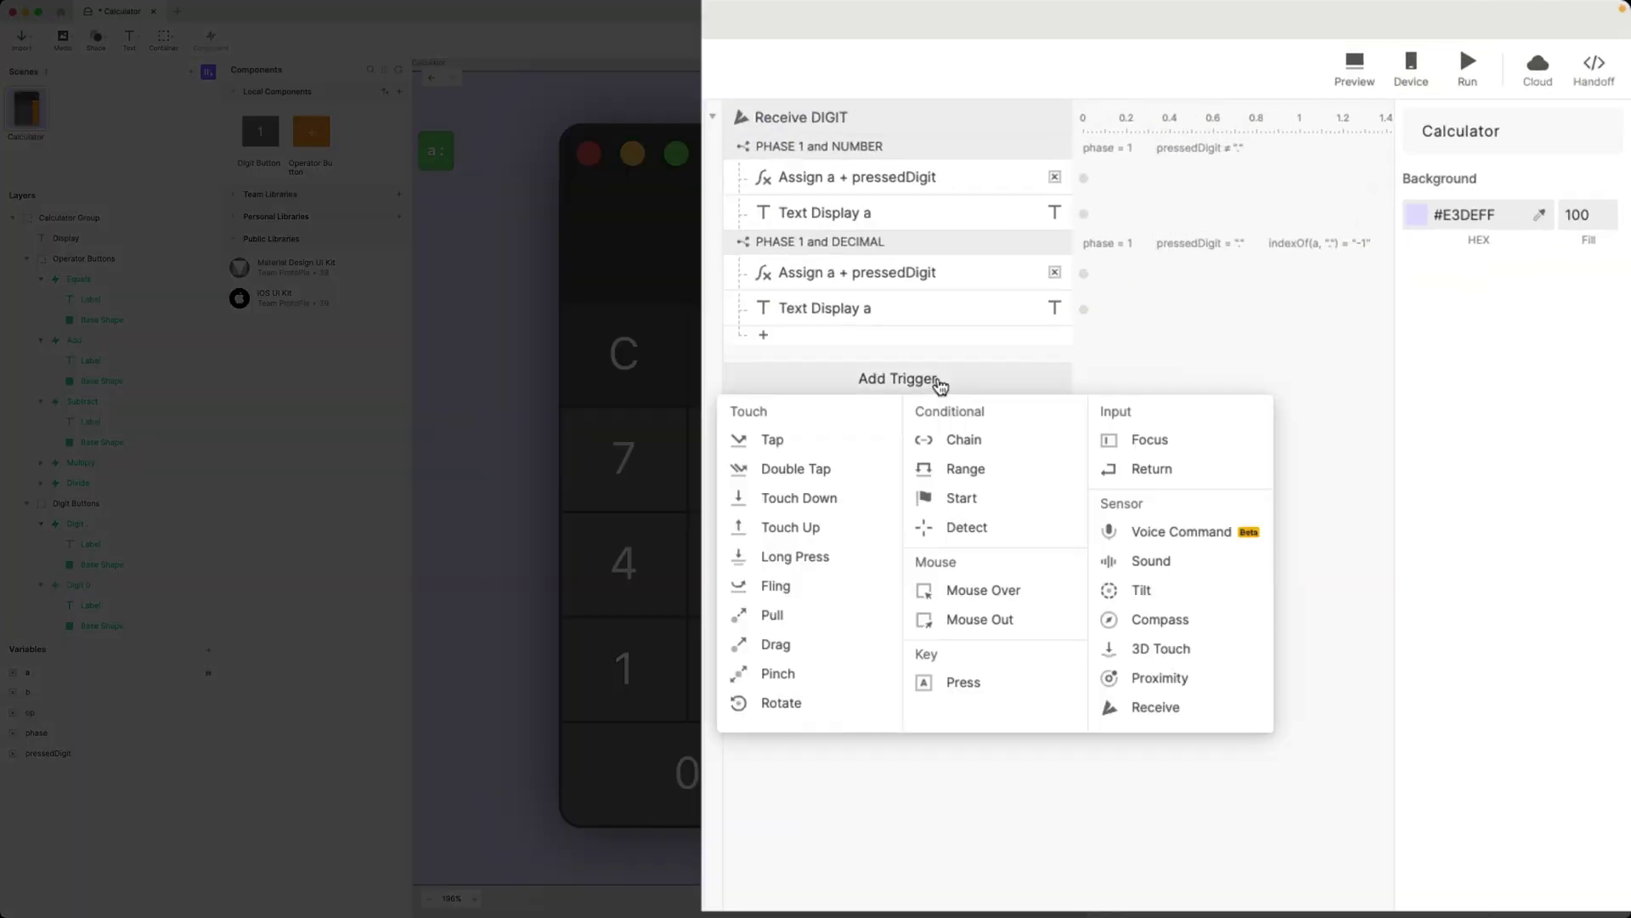
left_click(1197, 705)
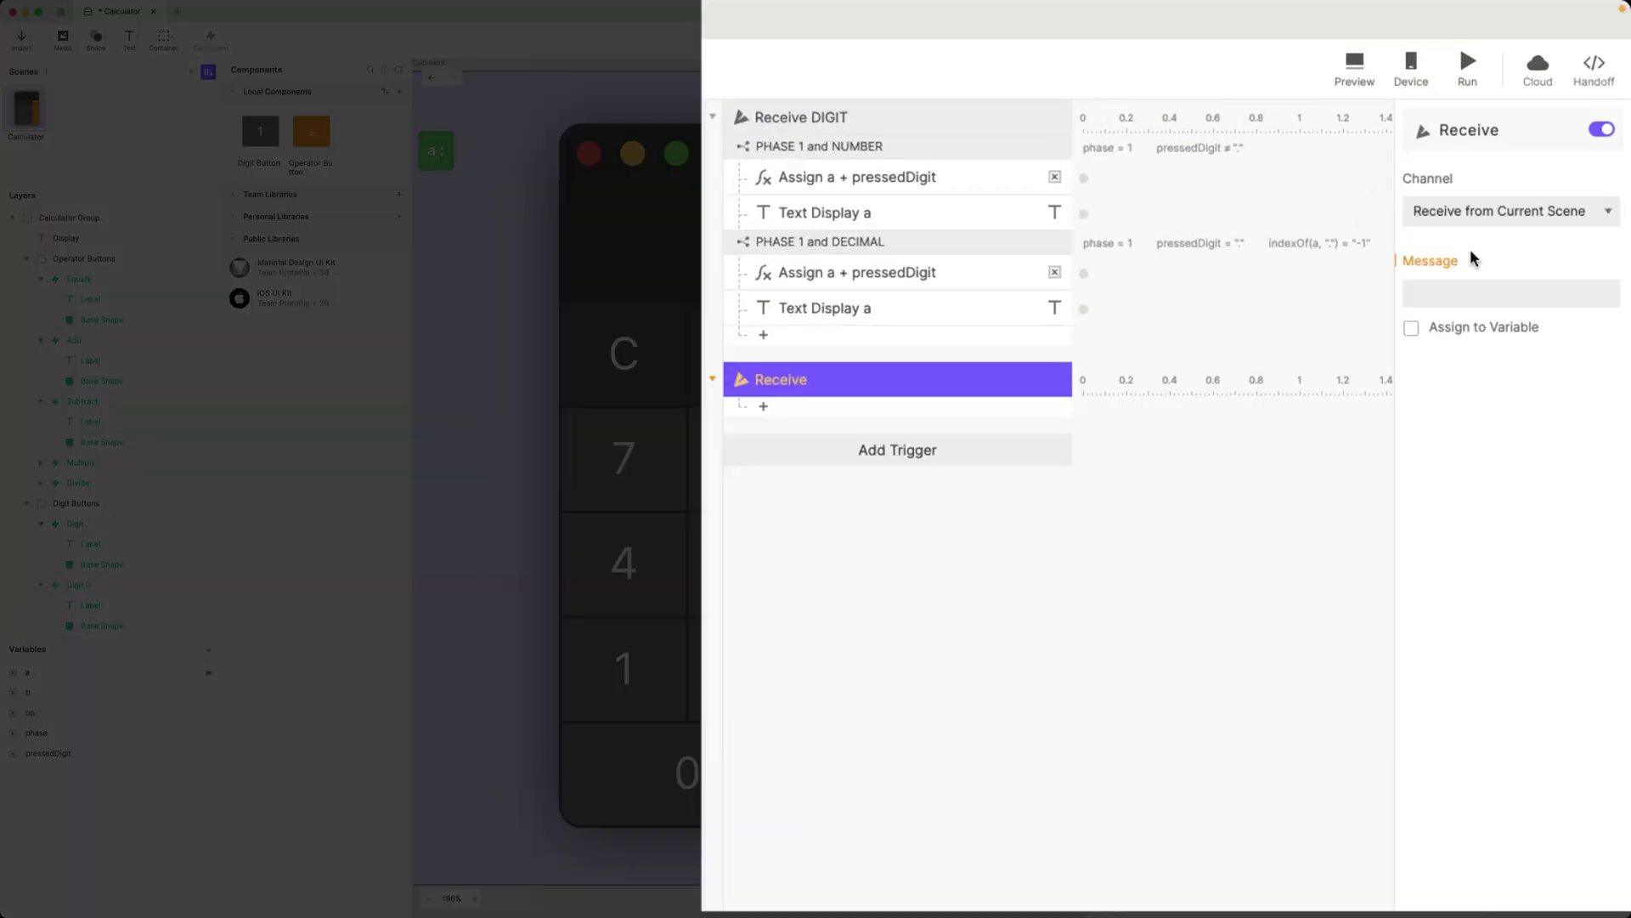
left_click(1491, 214)
left_click(1490, 214)
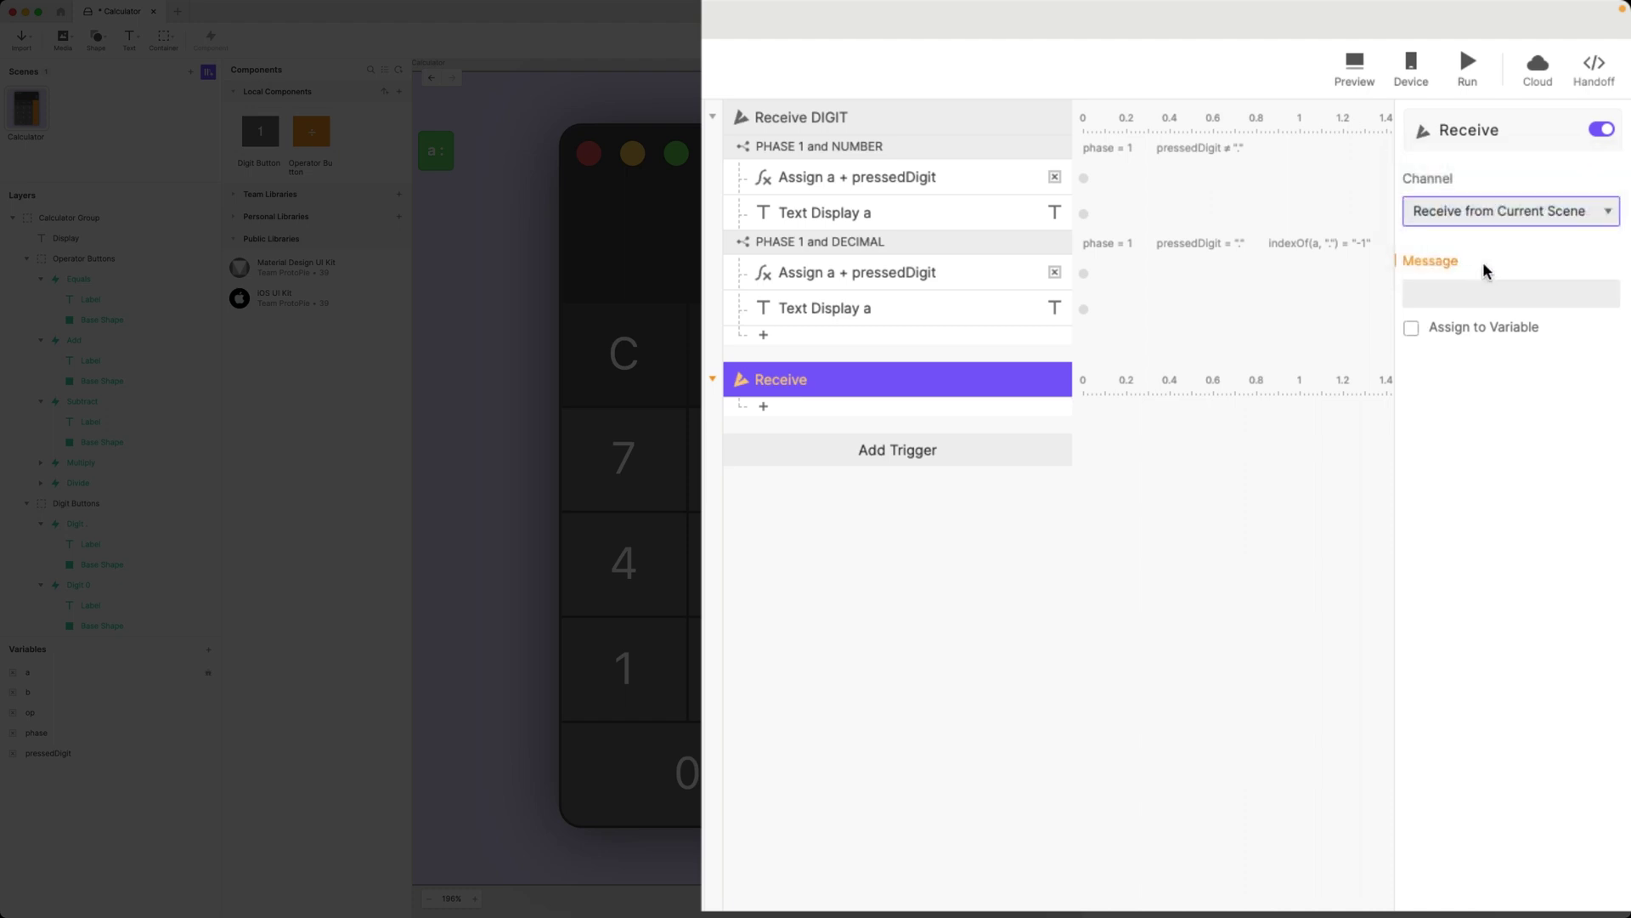
left_click(1505, 292)
left_click(1475, 380)
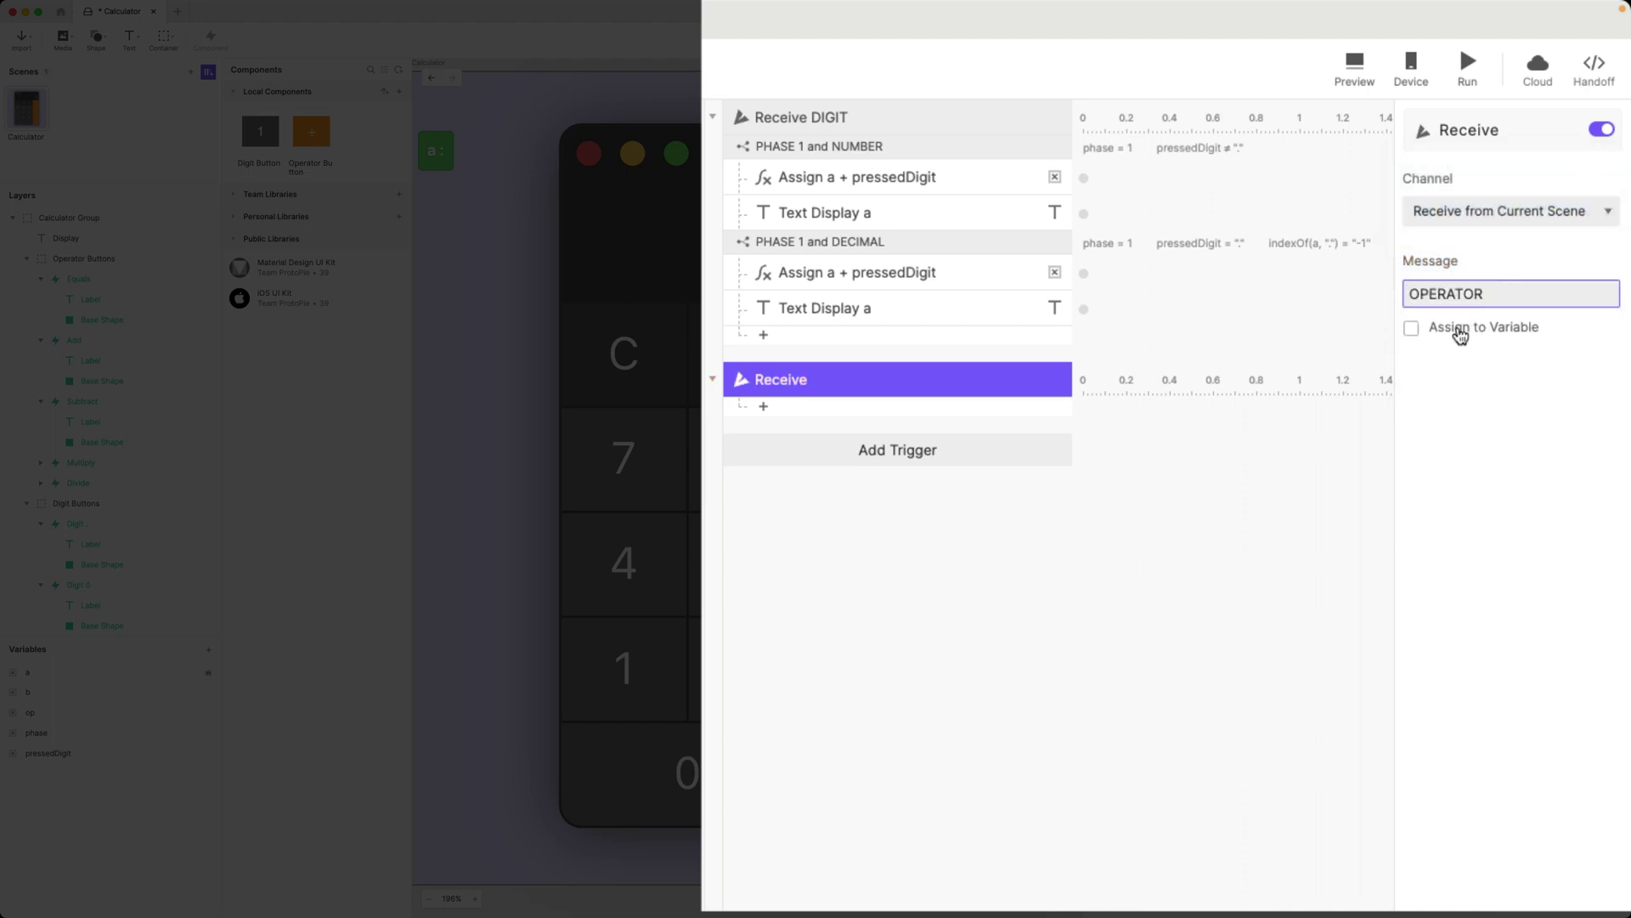
left_click(1456, 329)
left_click(1468, 367)
left_click(1465, 499)
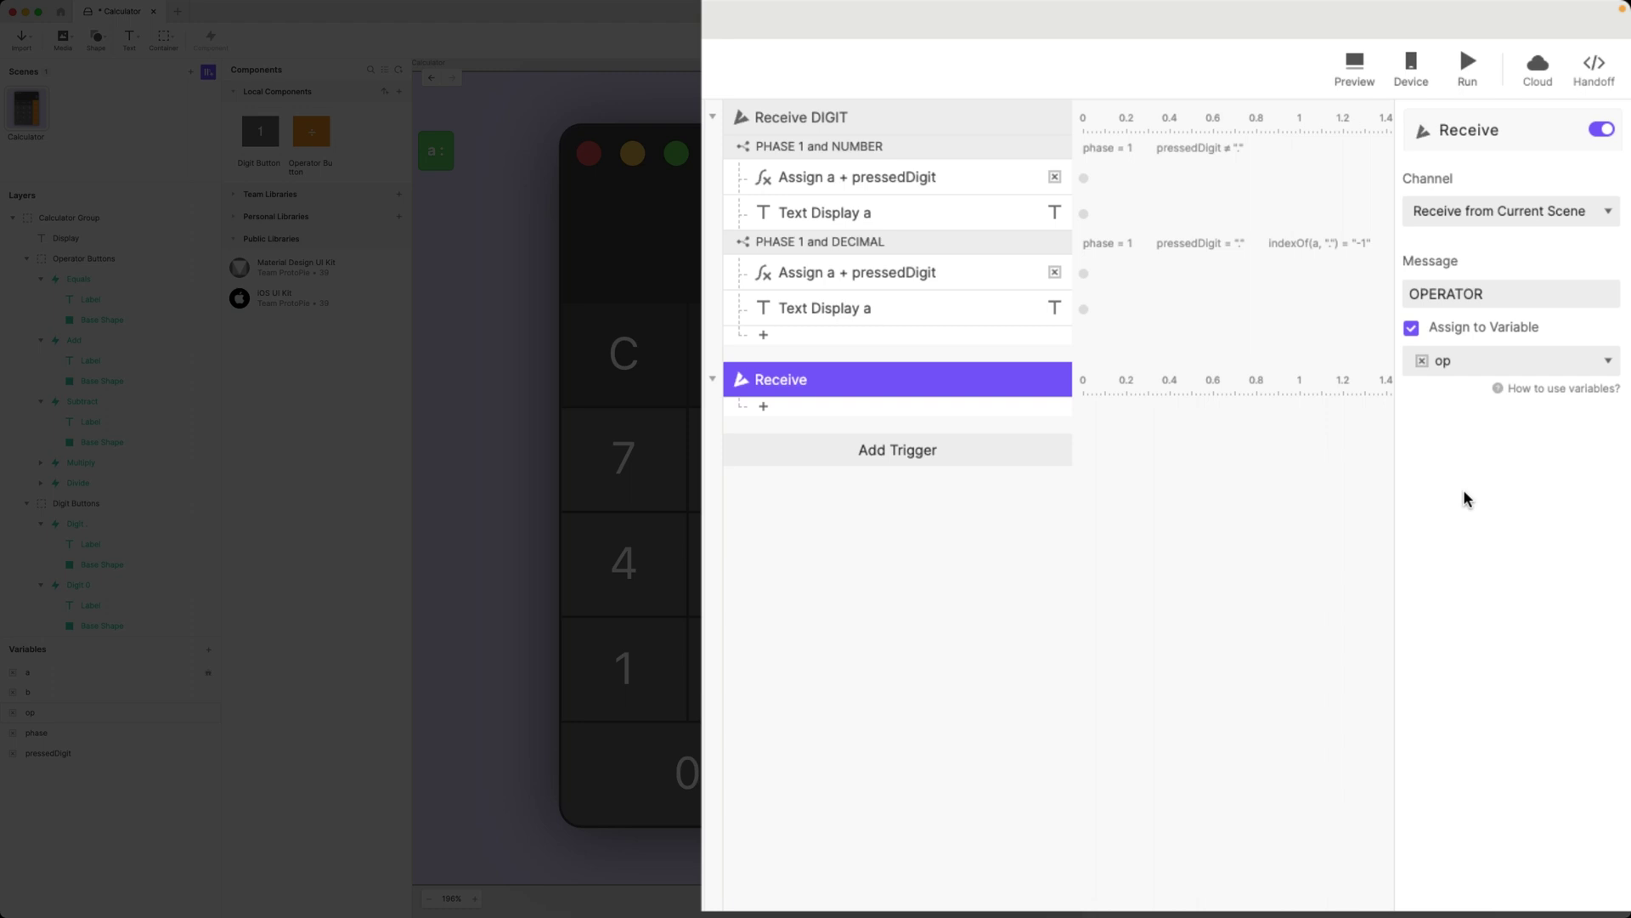
Step: Rename the new Receive trigger as "Receive OPERATOR"
double_click(789, 390)
left_click(854, 380)
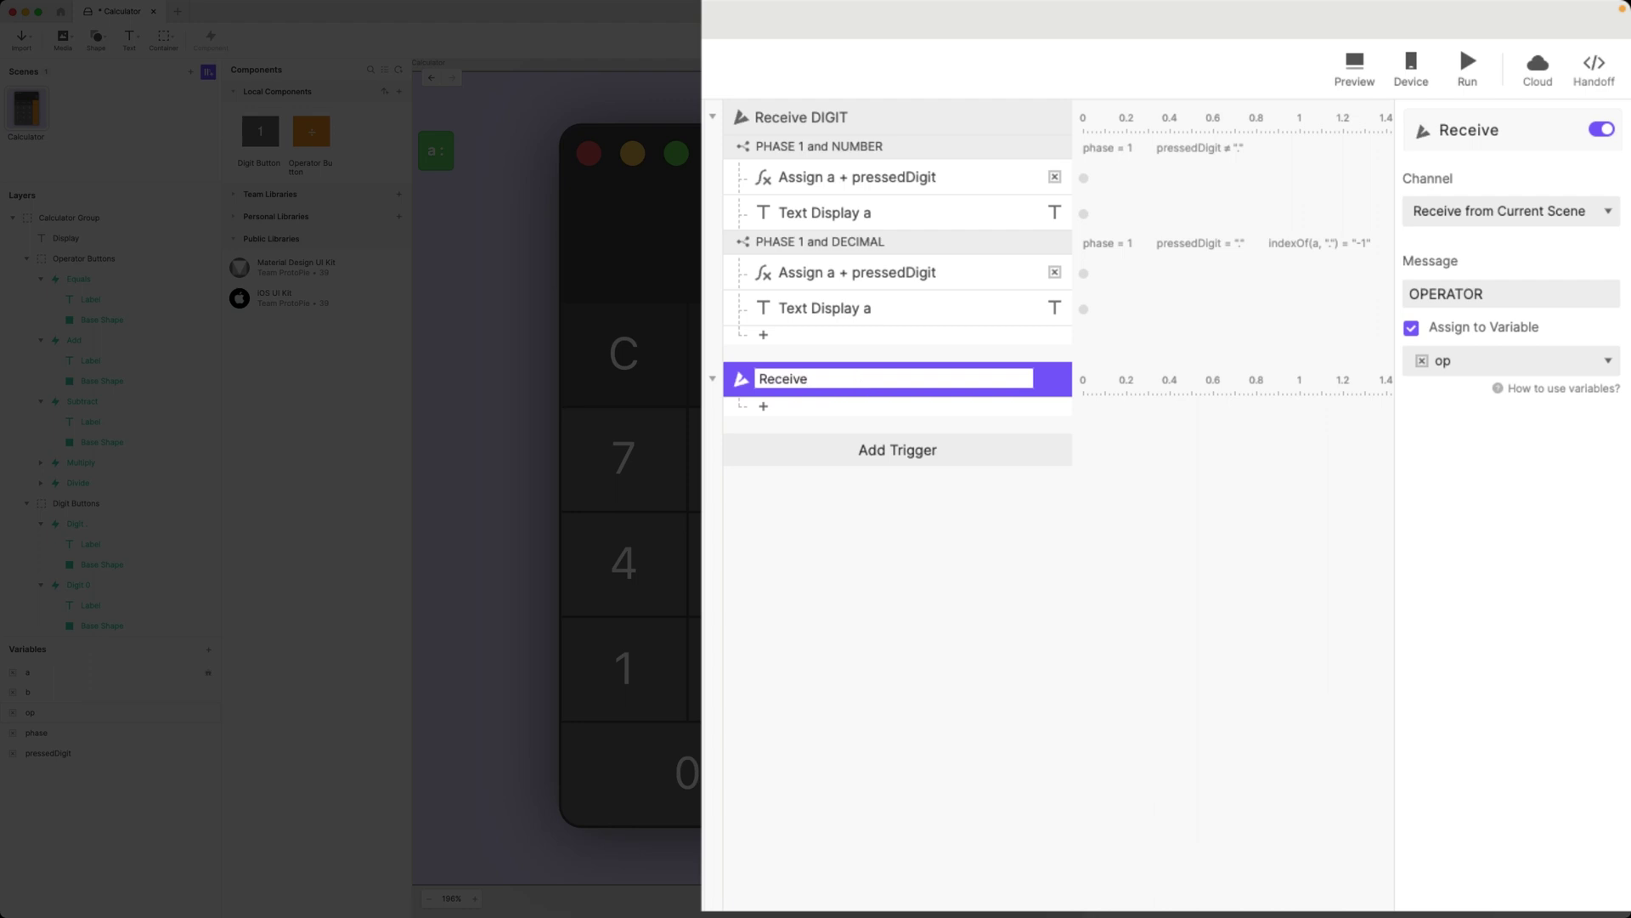
type("OPERAT")
type("OR")
key("Return")
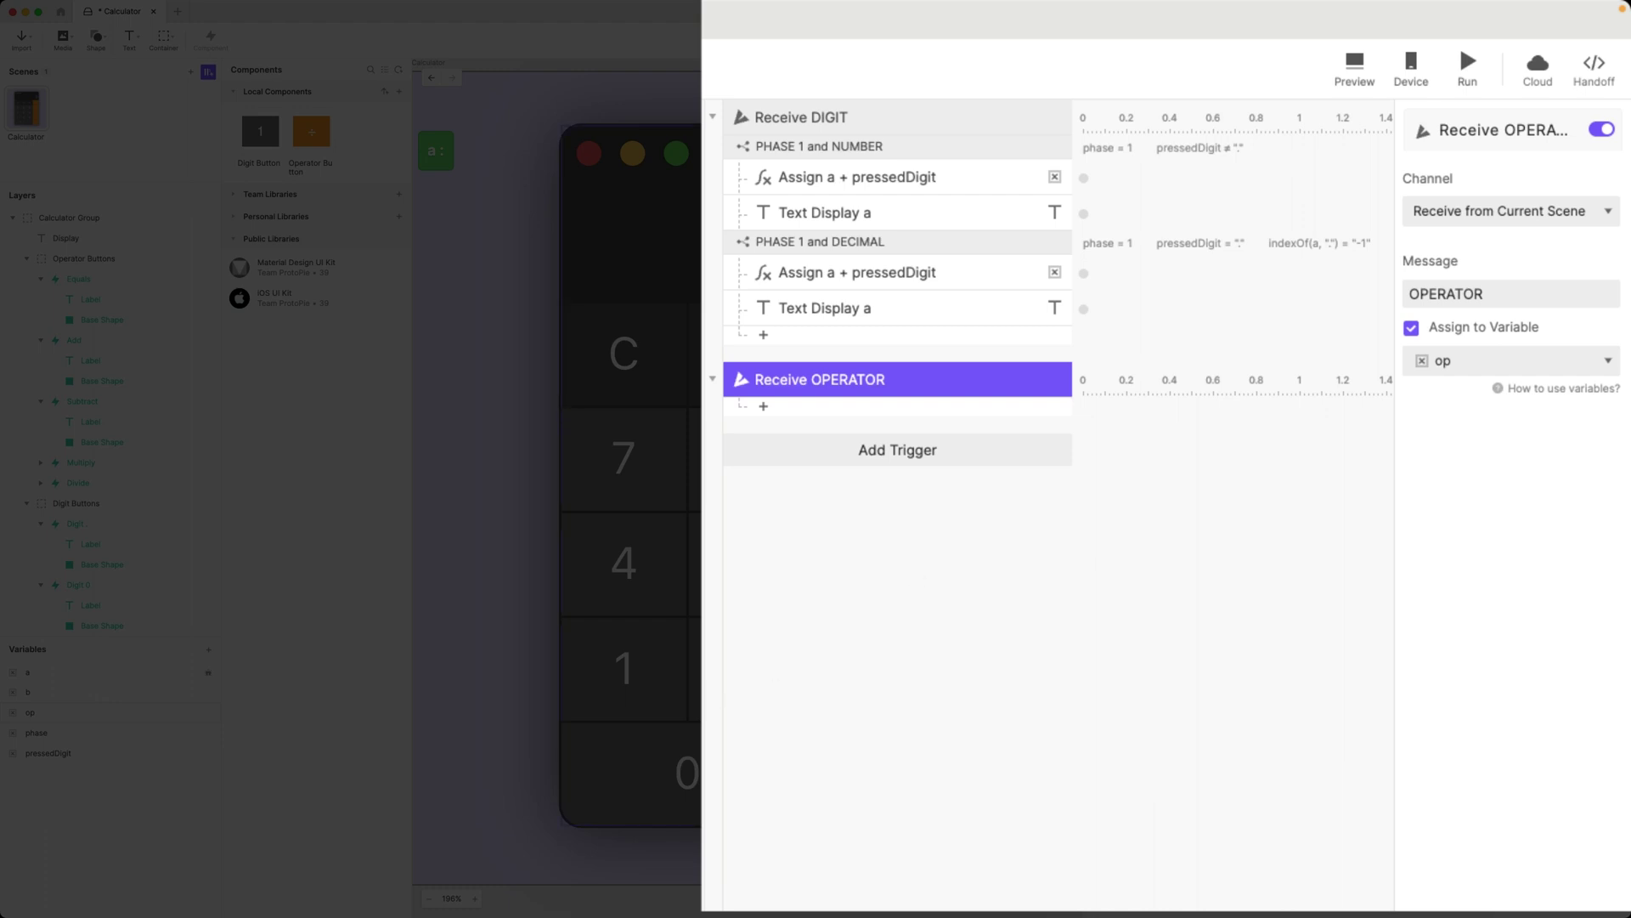
Step: Add a condition under Receive OPERATOR that checks whether the variable phase equals 1
left_click(805, 409)
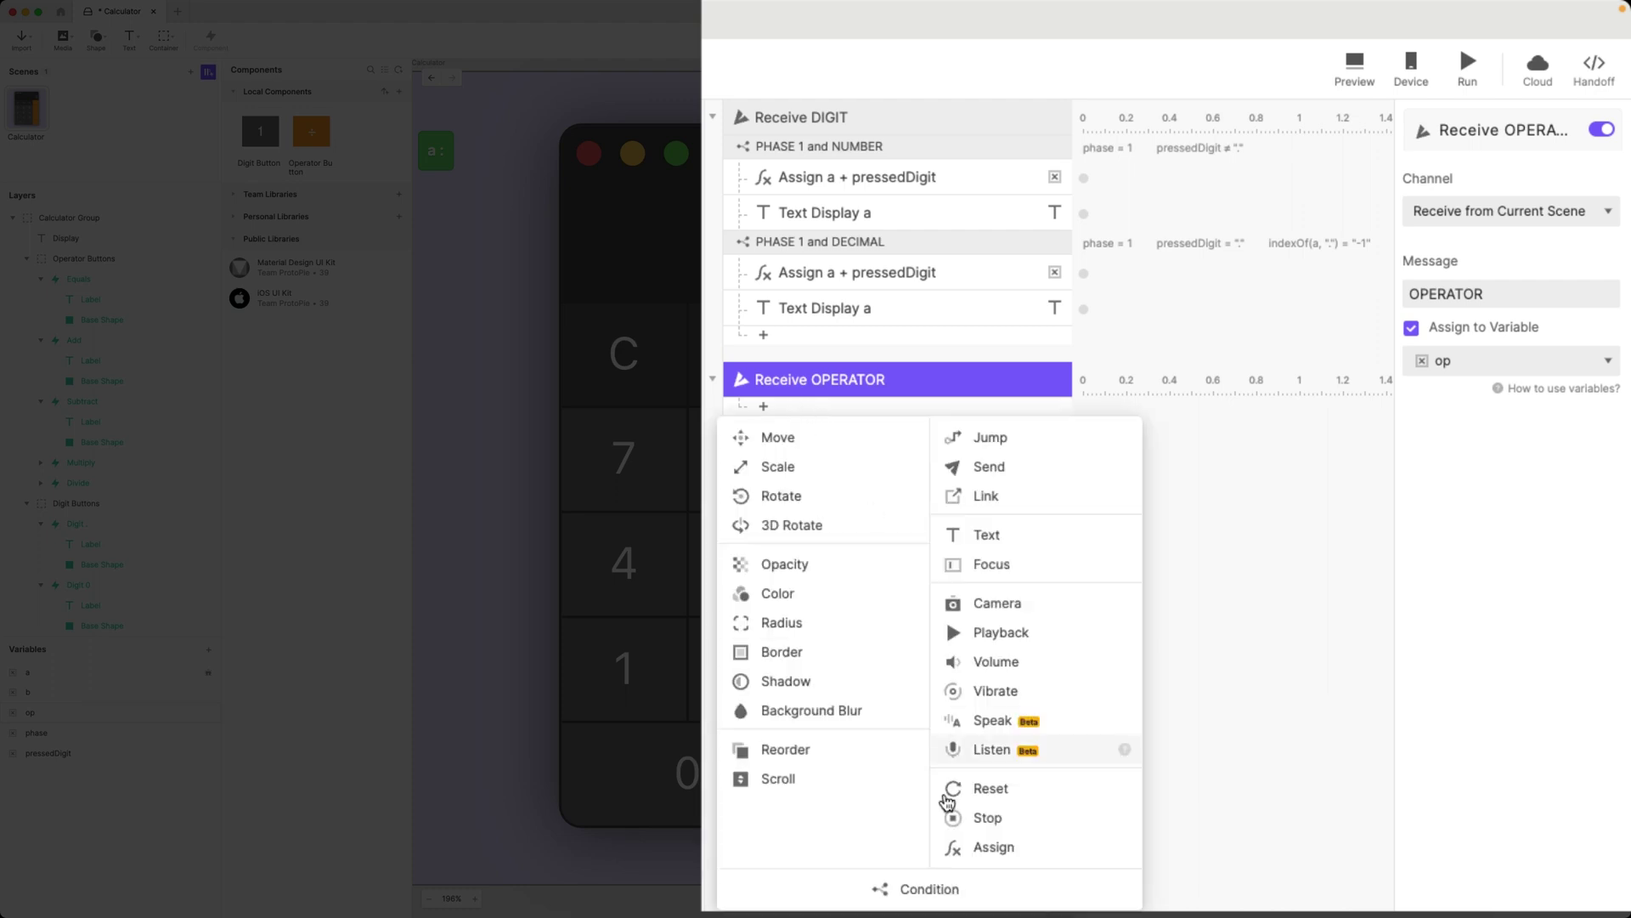
left_click(928, 889)
left_click(1466, 271)
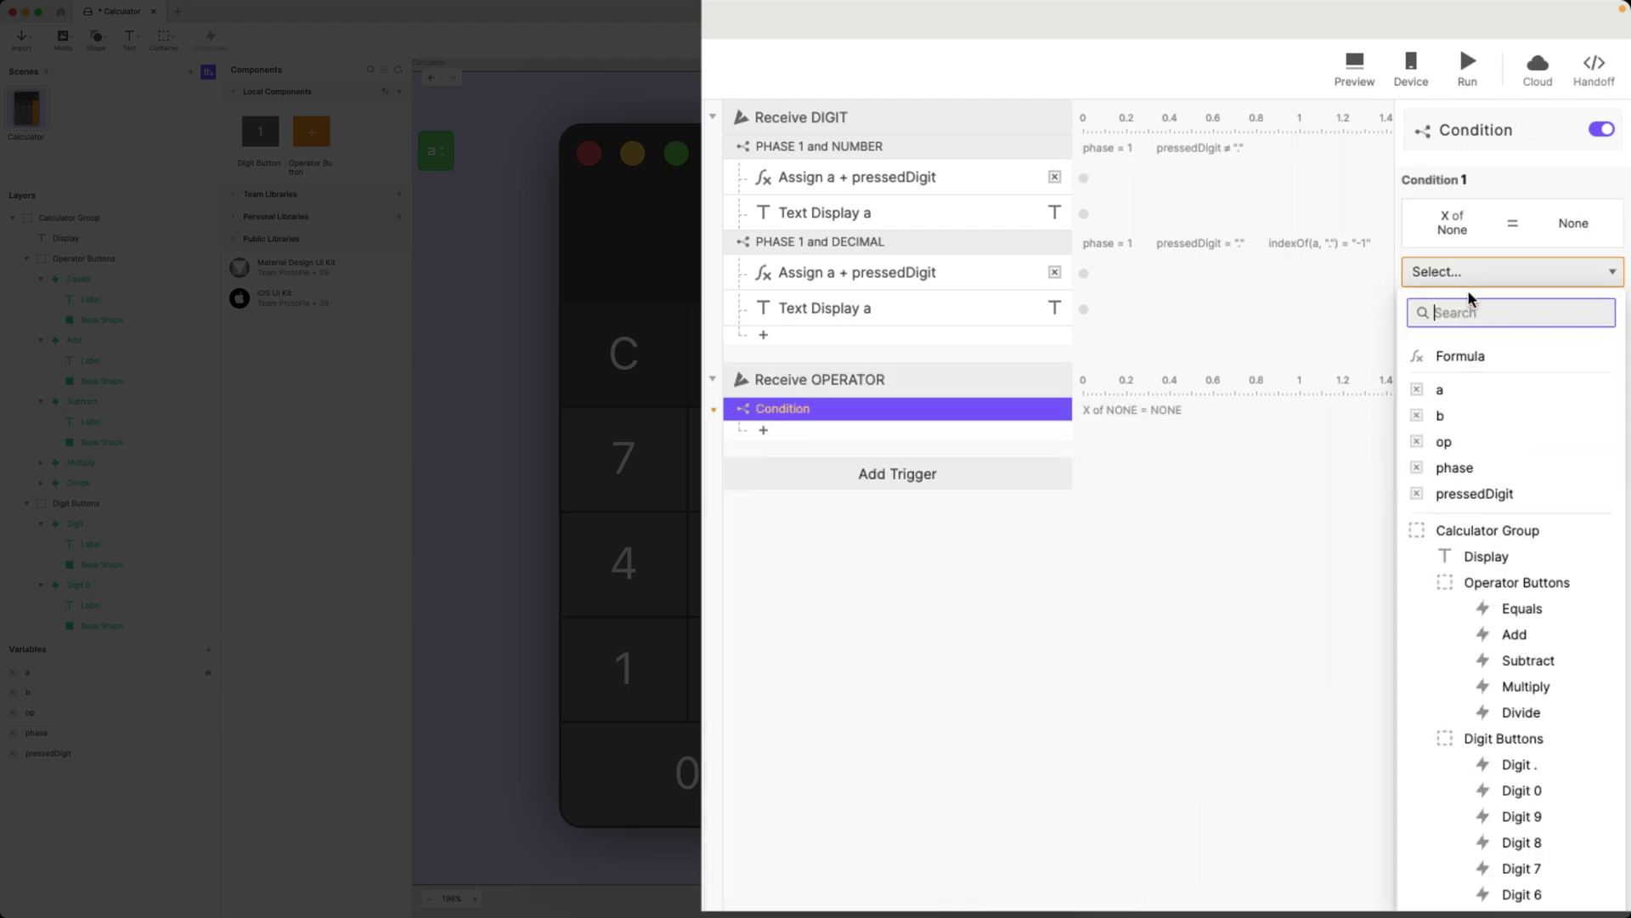
left_click(1461, 468)
left_click(1468, 397)
type("1")
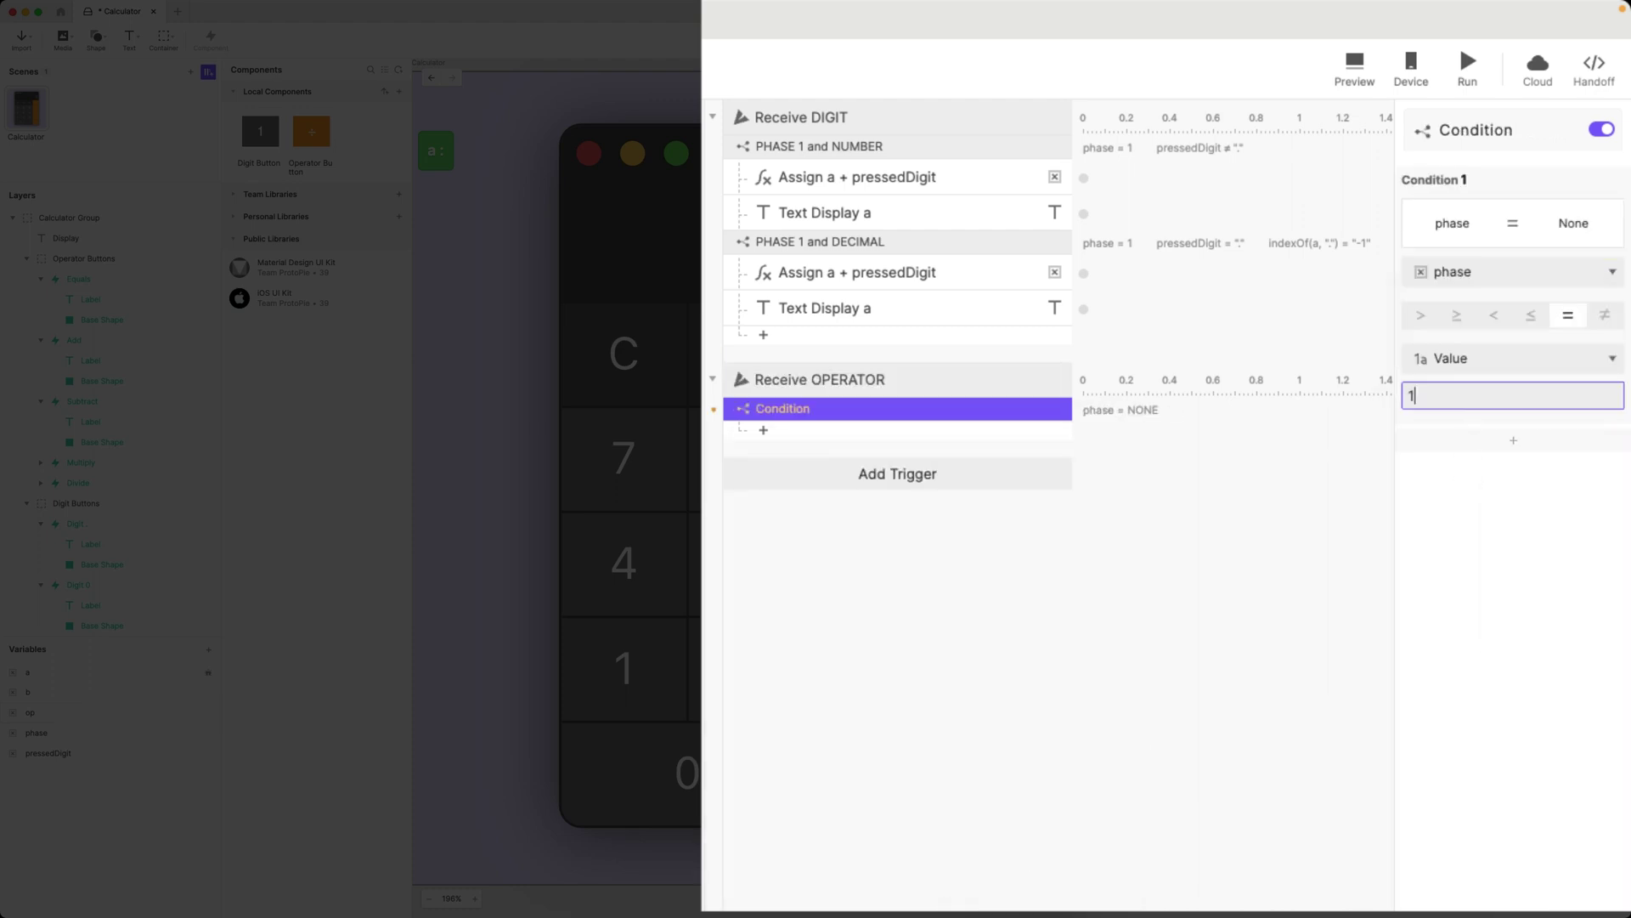
key("Return")
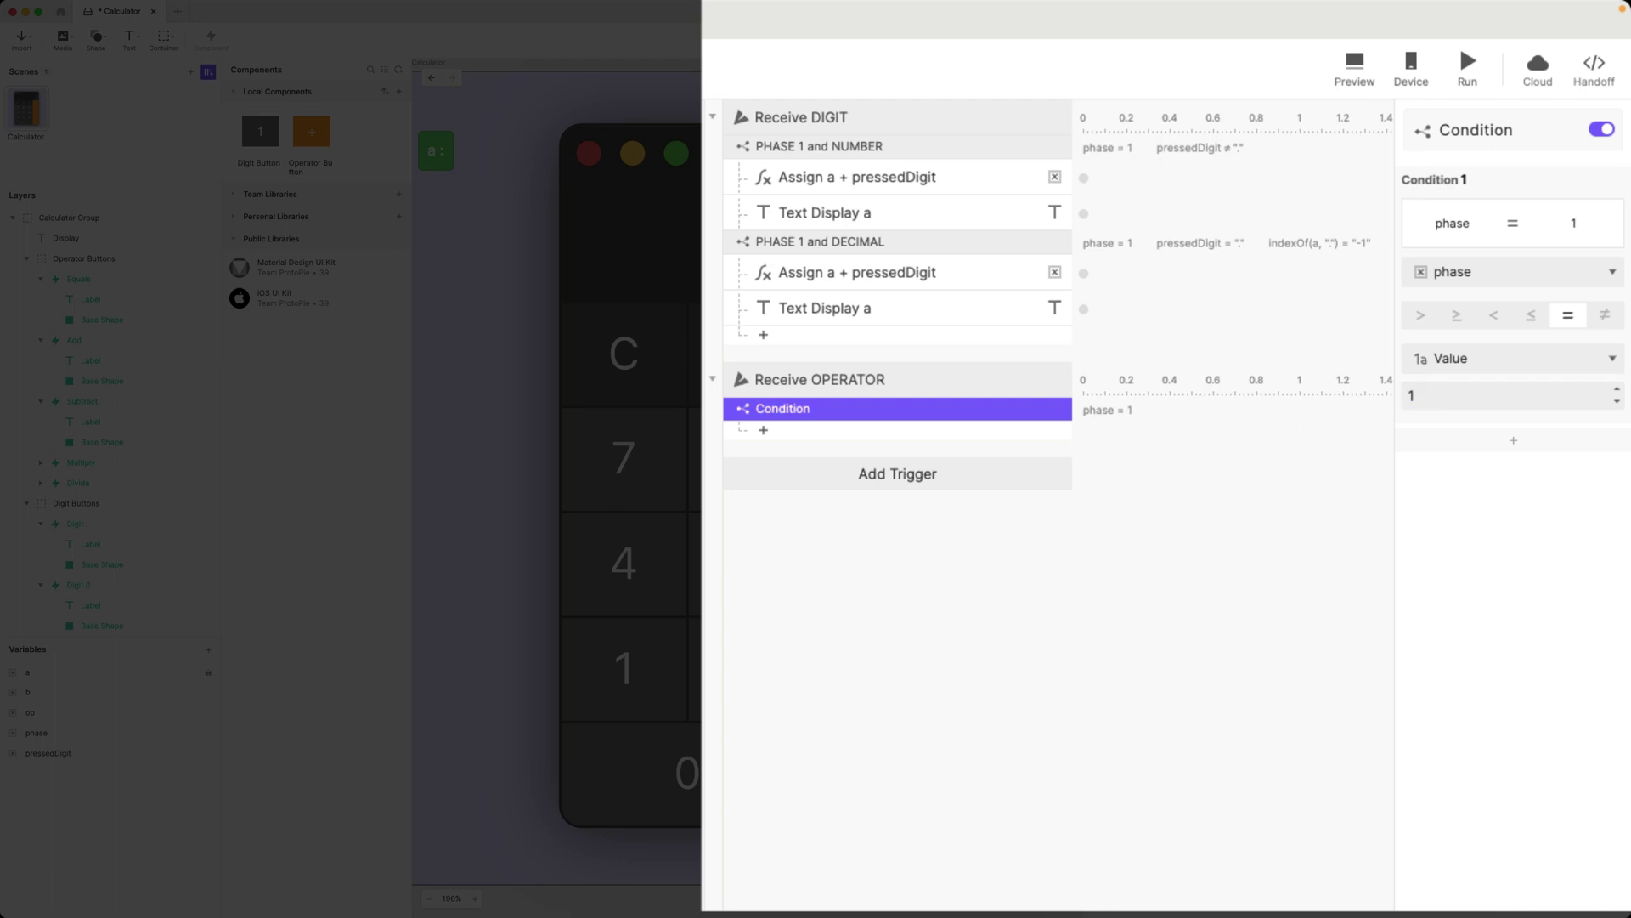
Step: Rename the condition under Receive OPERATOR as "PHASE 1"
double_click(784, 405)
type("PHASE 1")
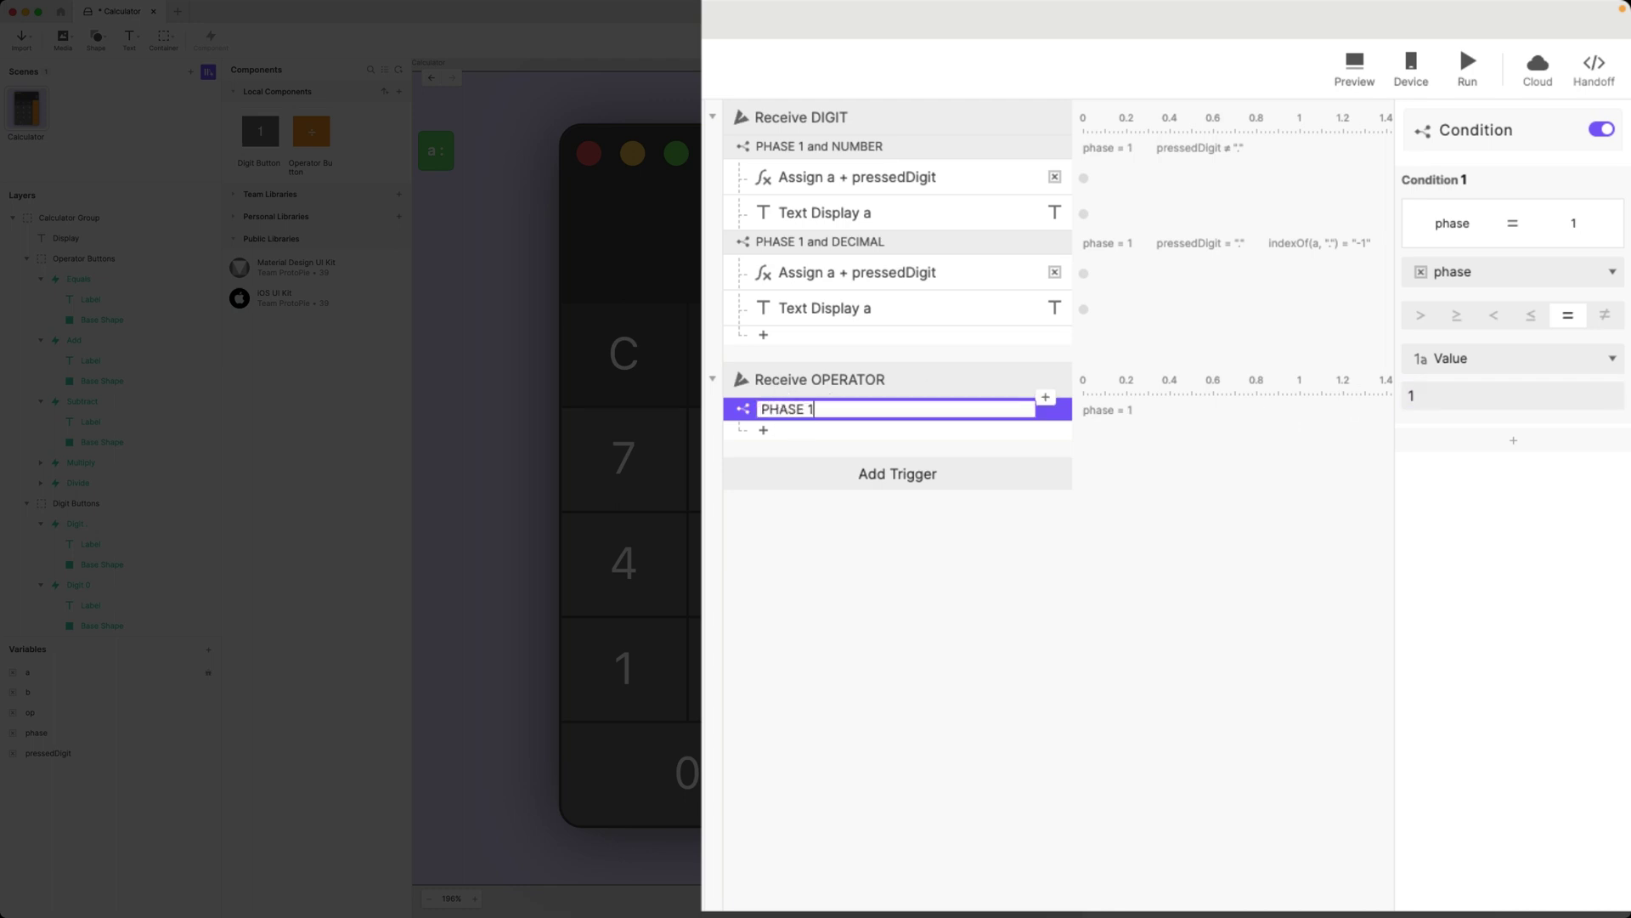
key("Return")
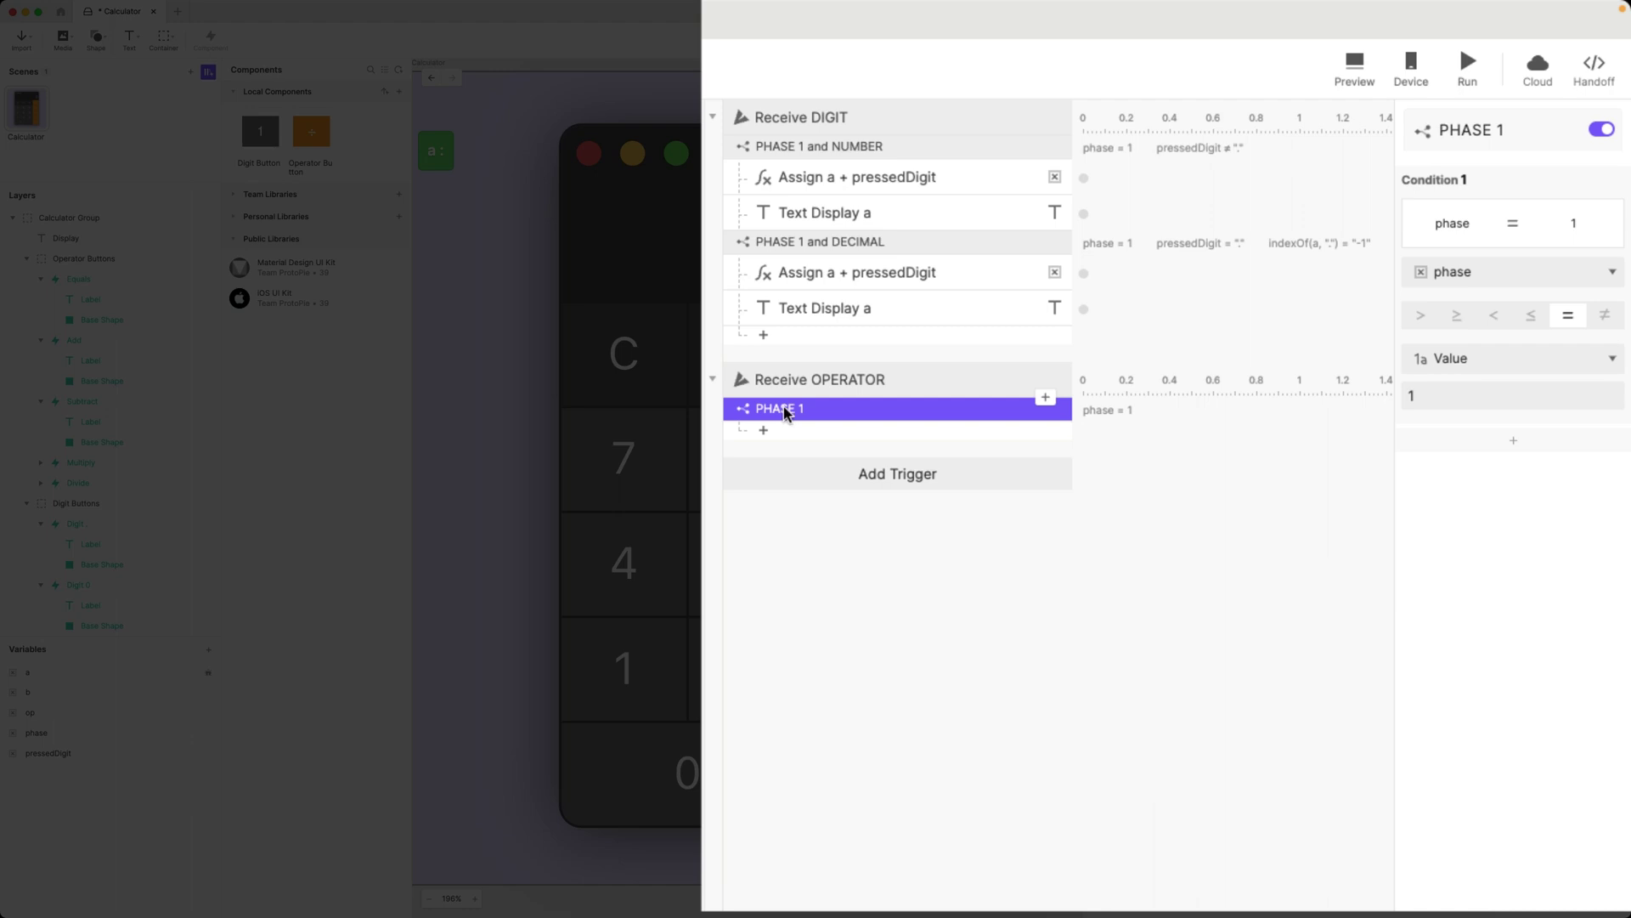
Step: Add an Assign response under the PHASE 1 condition that sets the variable phase to the formula 2
left_click(833, 432)
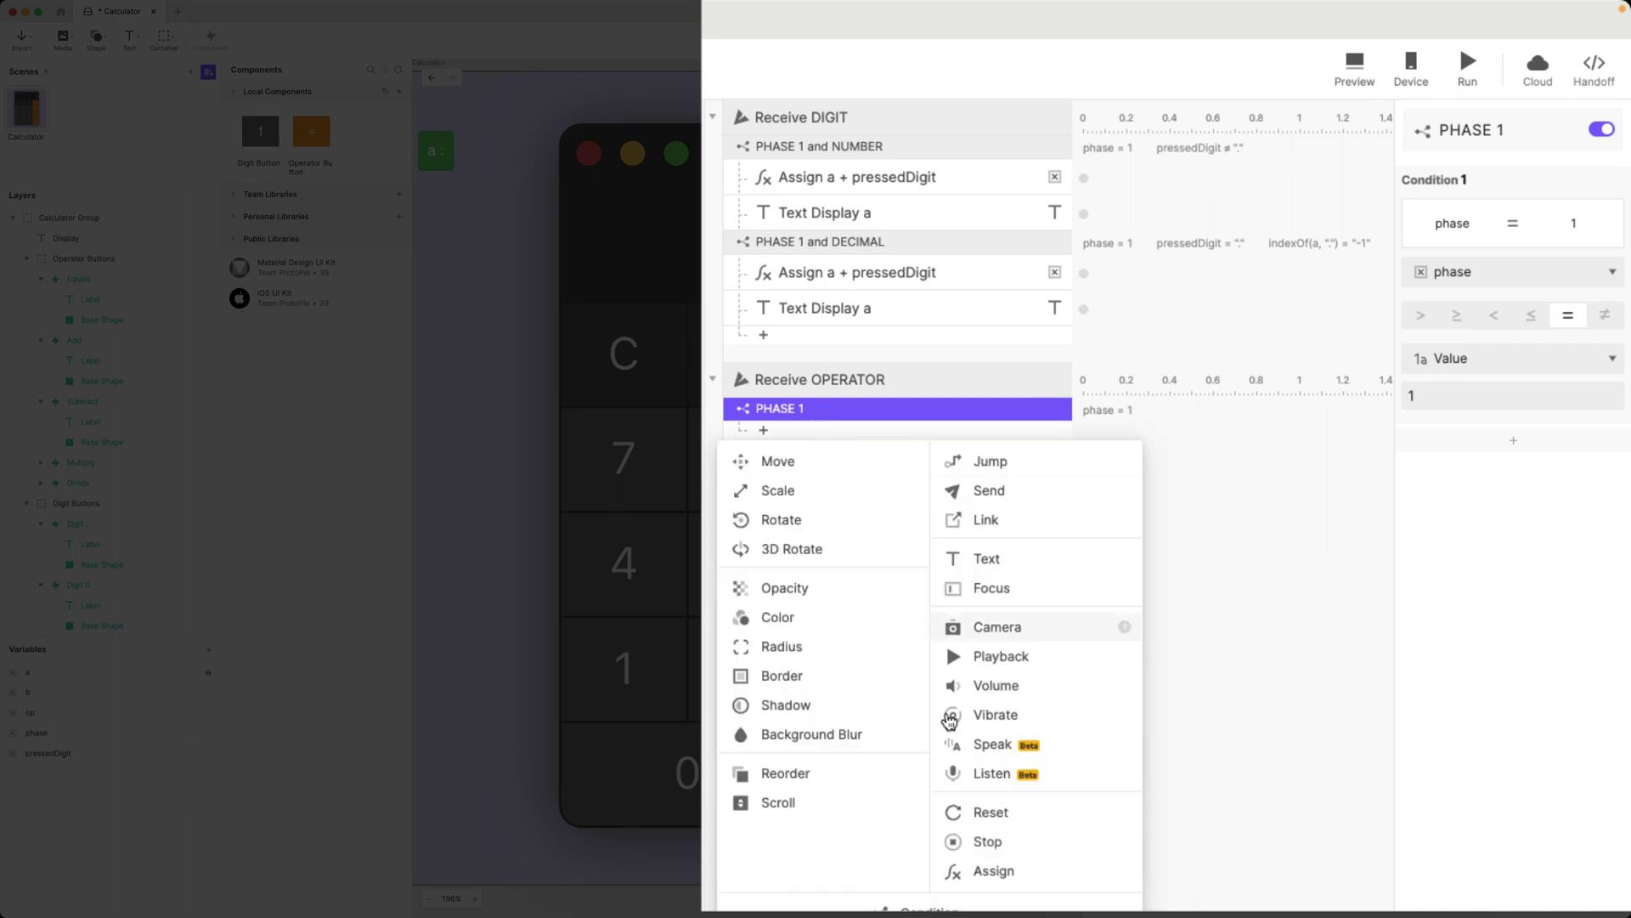
left_click(1005, 873)
left_click(1471, 153)
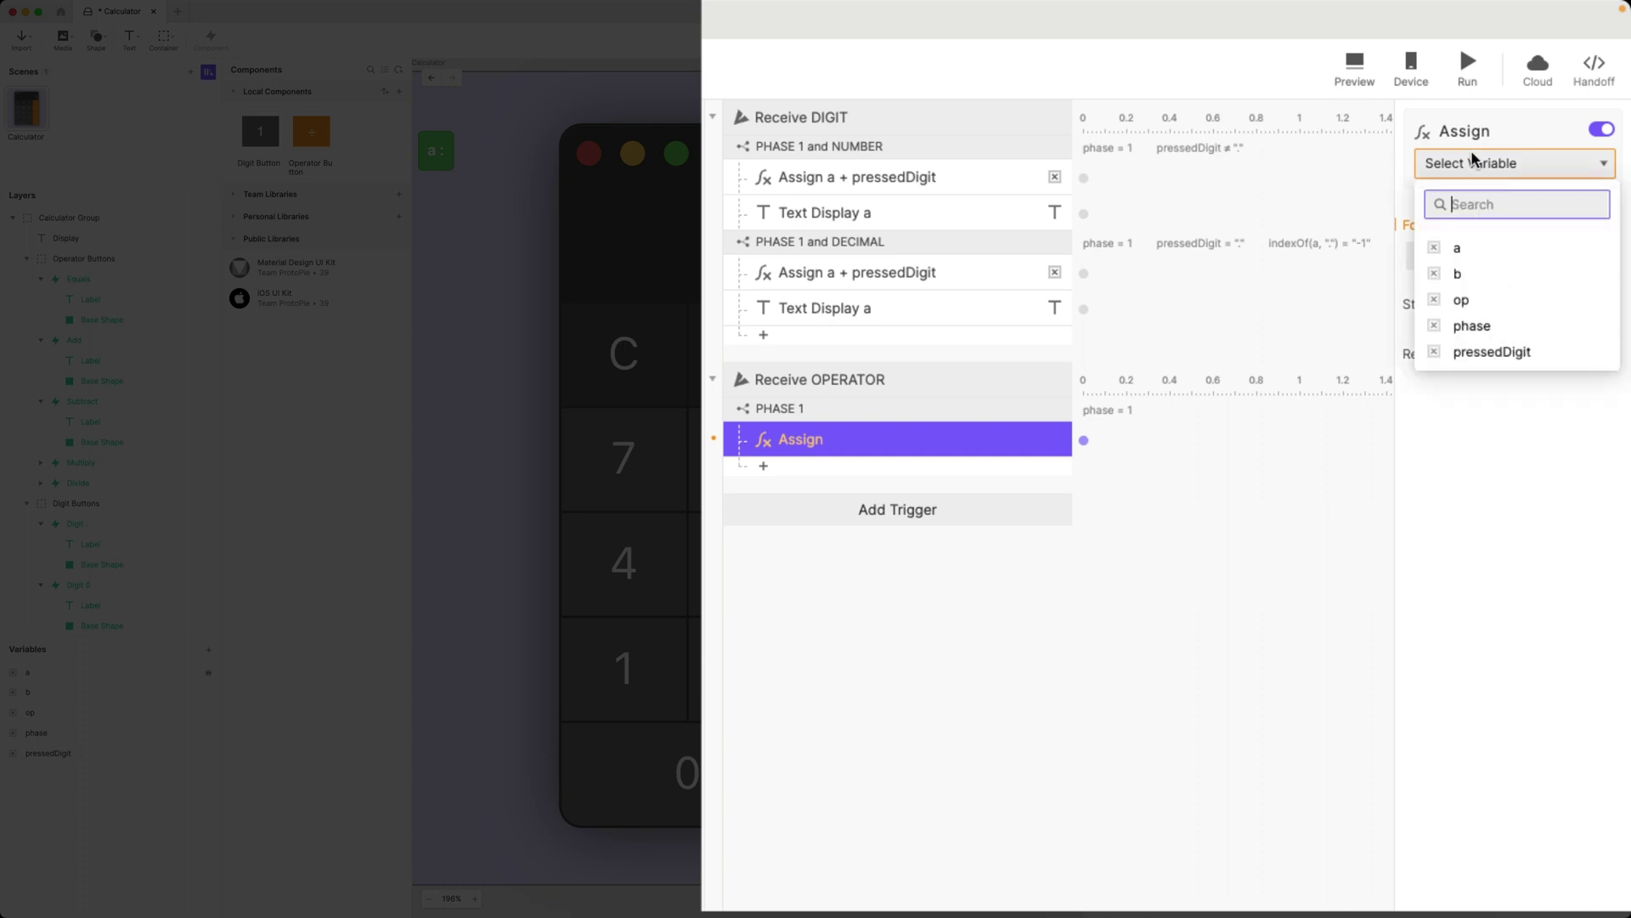
left_click(1477, 328)
left_click(1462, 258)
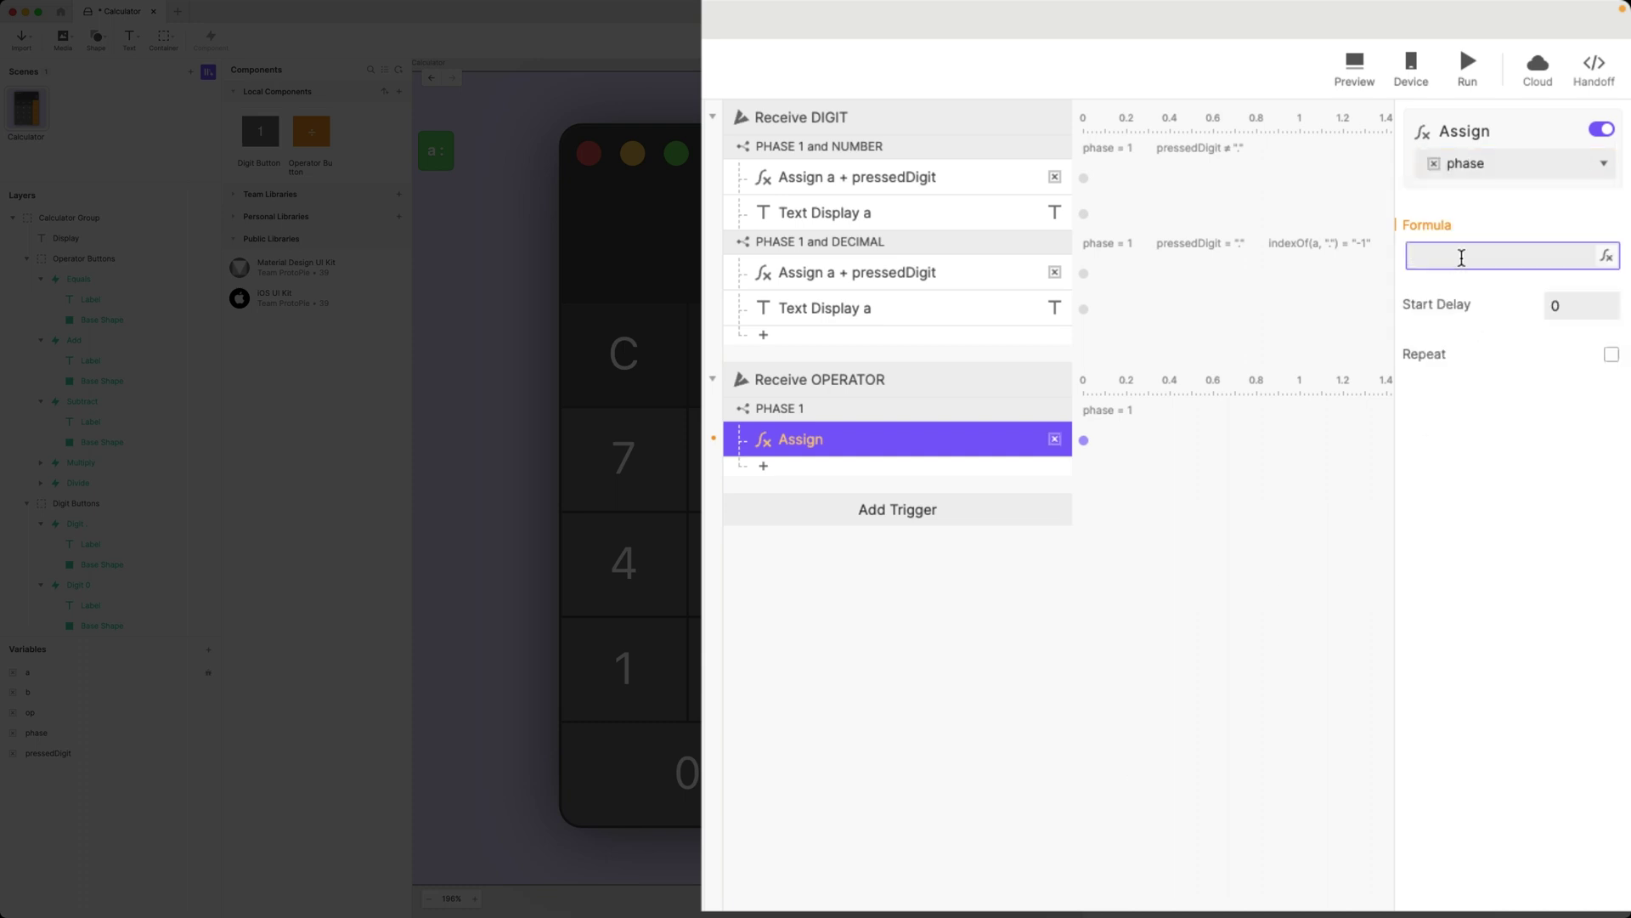
type("2")
key("Return")
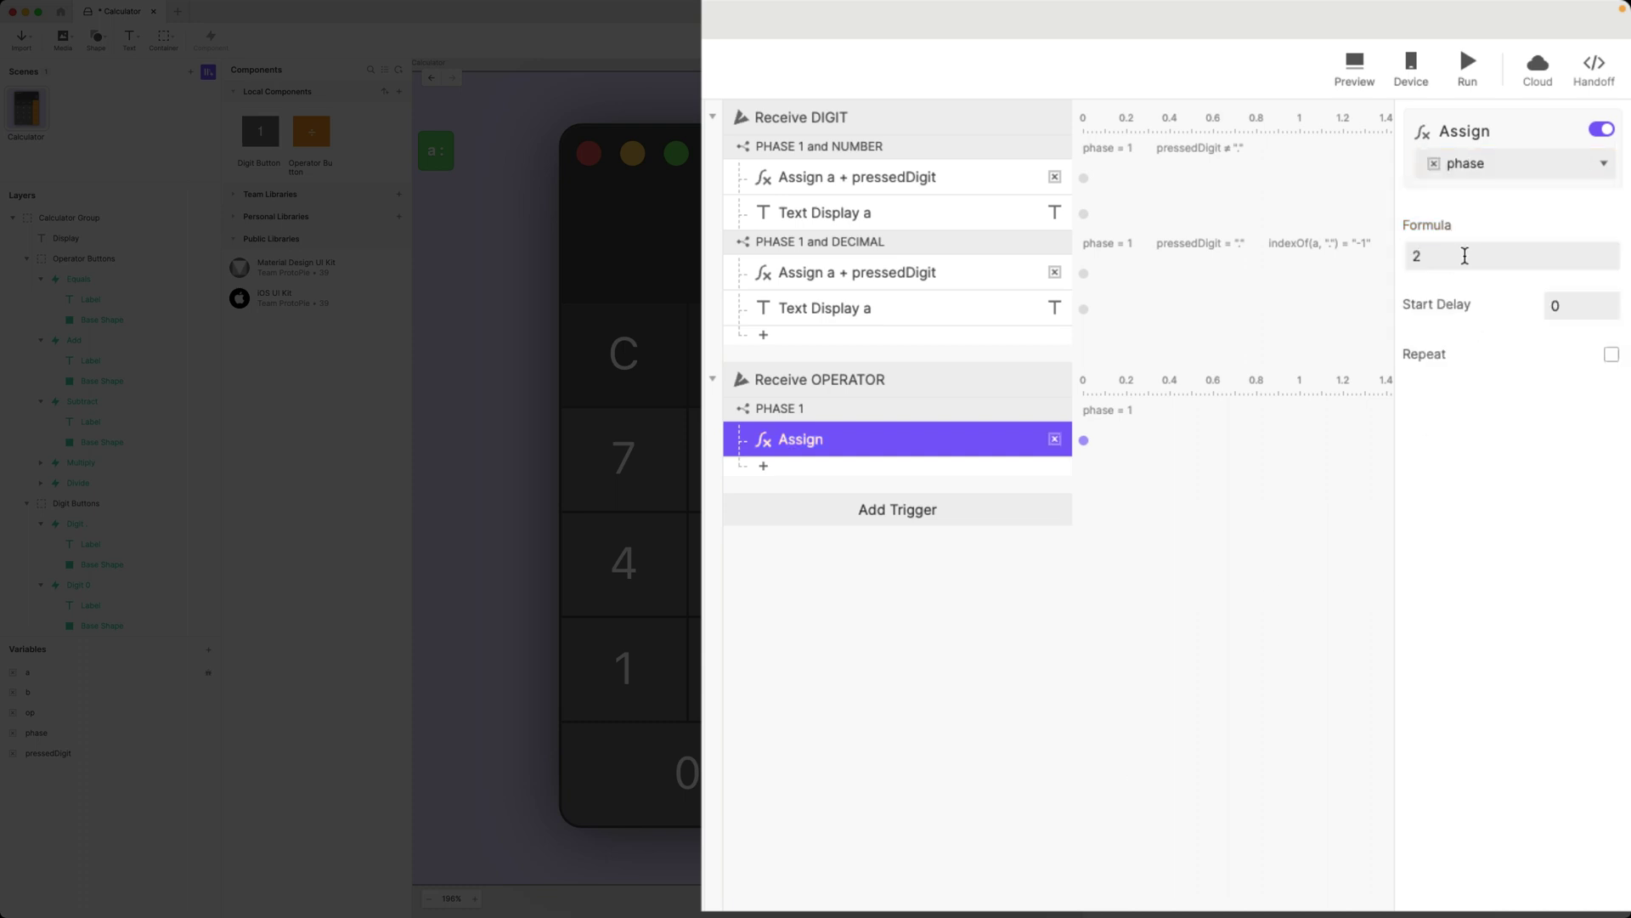
Step: Rename the Assign response under PHASE 1 as "Assign phase = 2"
double_click(868, 441)
left_click(870, 441)
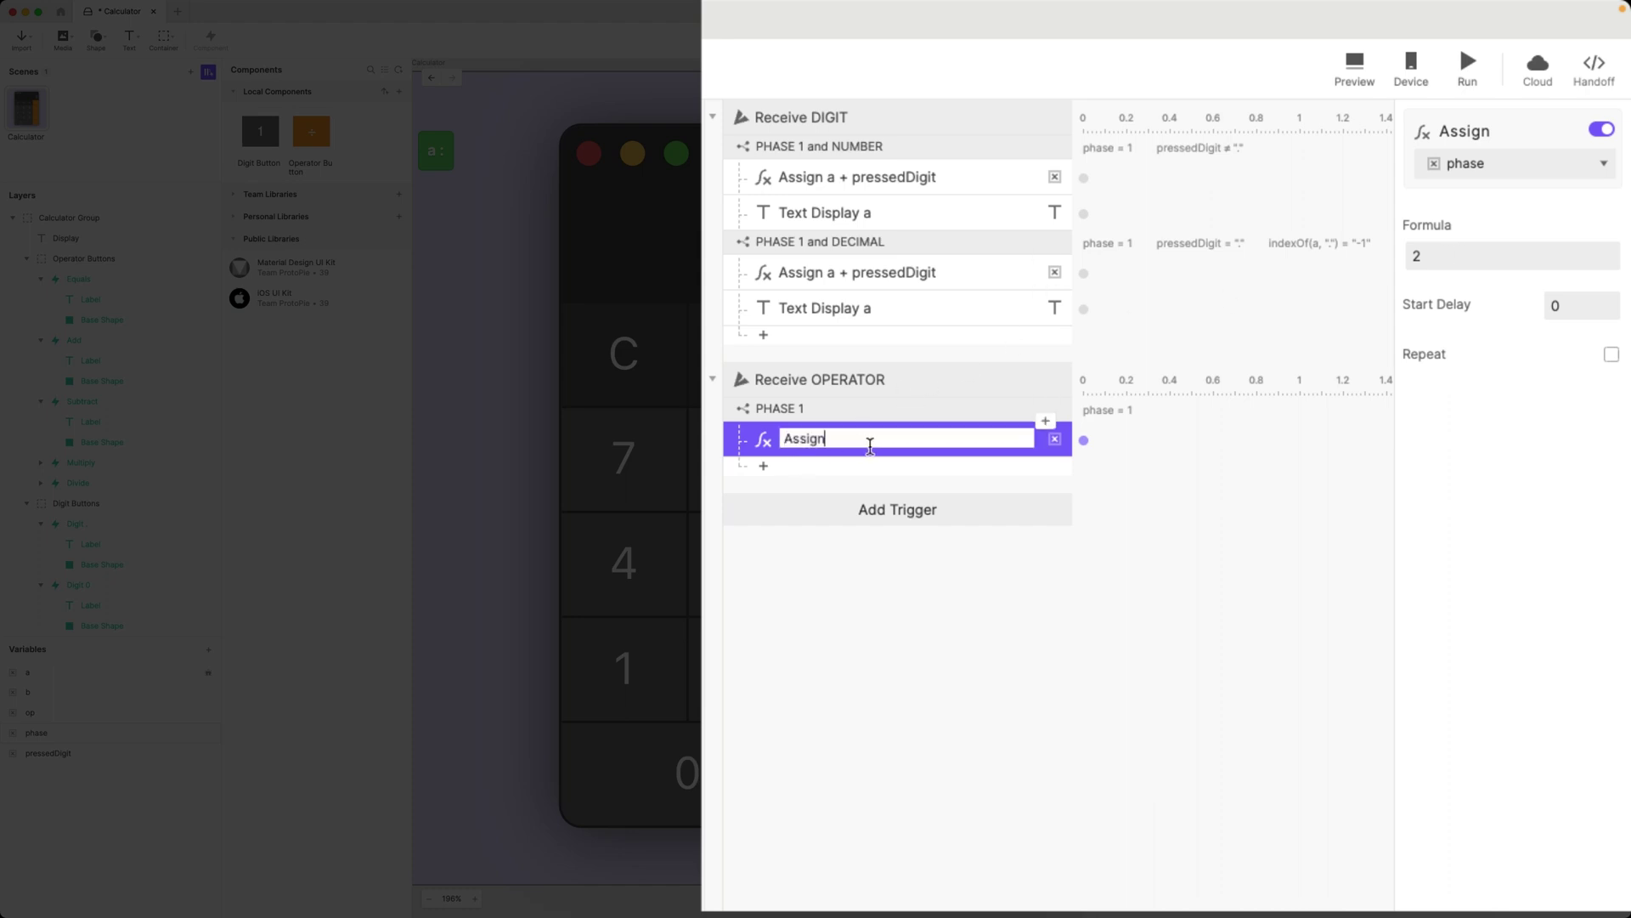
type("phase = 2")
key("Return")
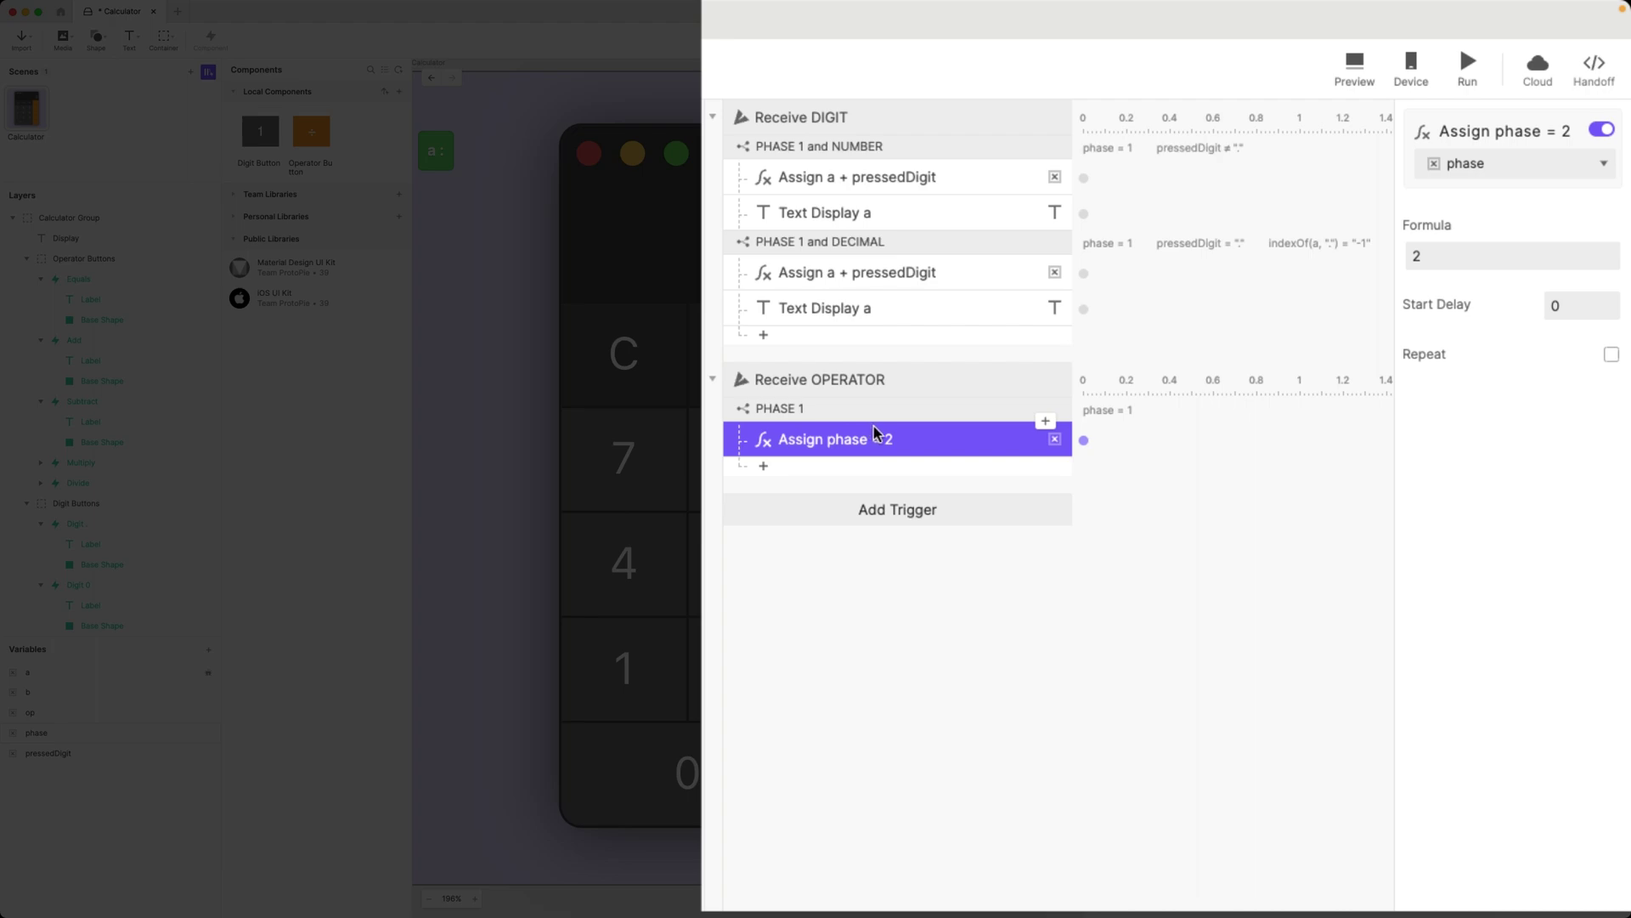
Step: Switch to the Calculator Flow Diagram in Figma and examine the Choose OPERATOR section and its connections to neighbouring sections
left_click(886, 389)
left_click(880, 436)
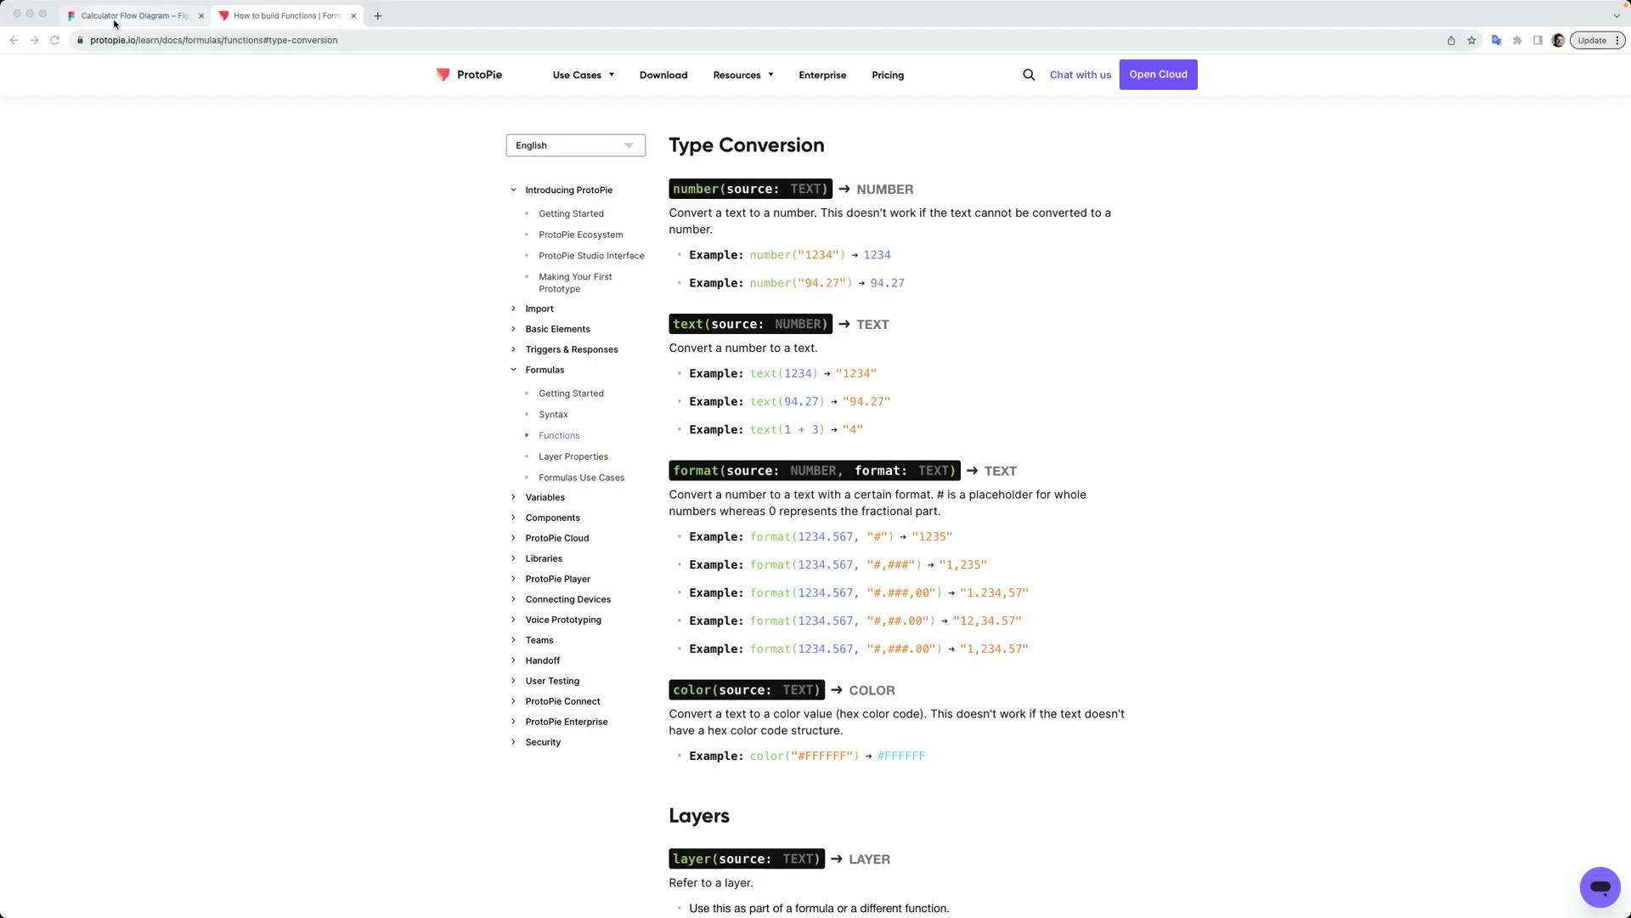
left_click(114, 17)
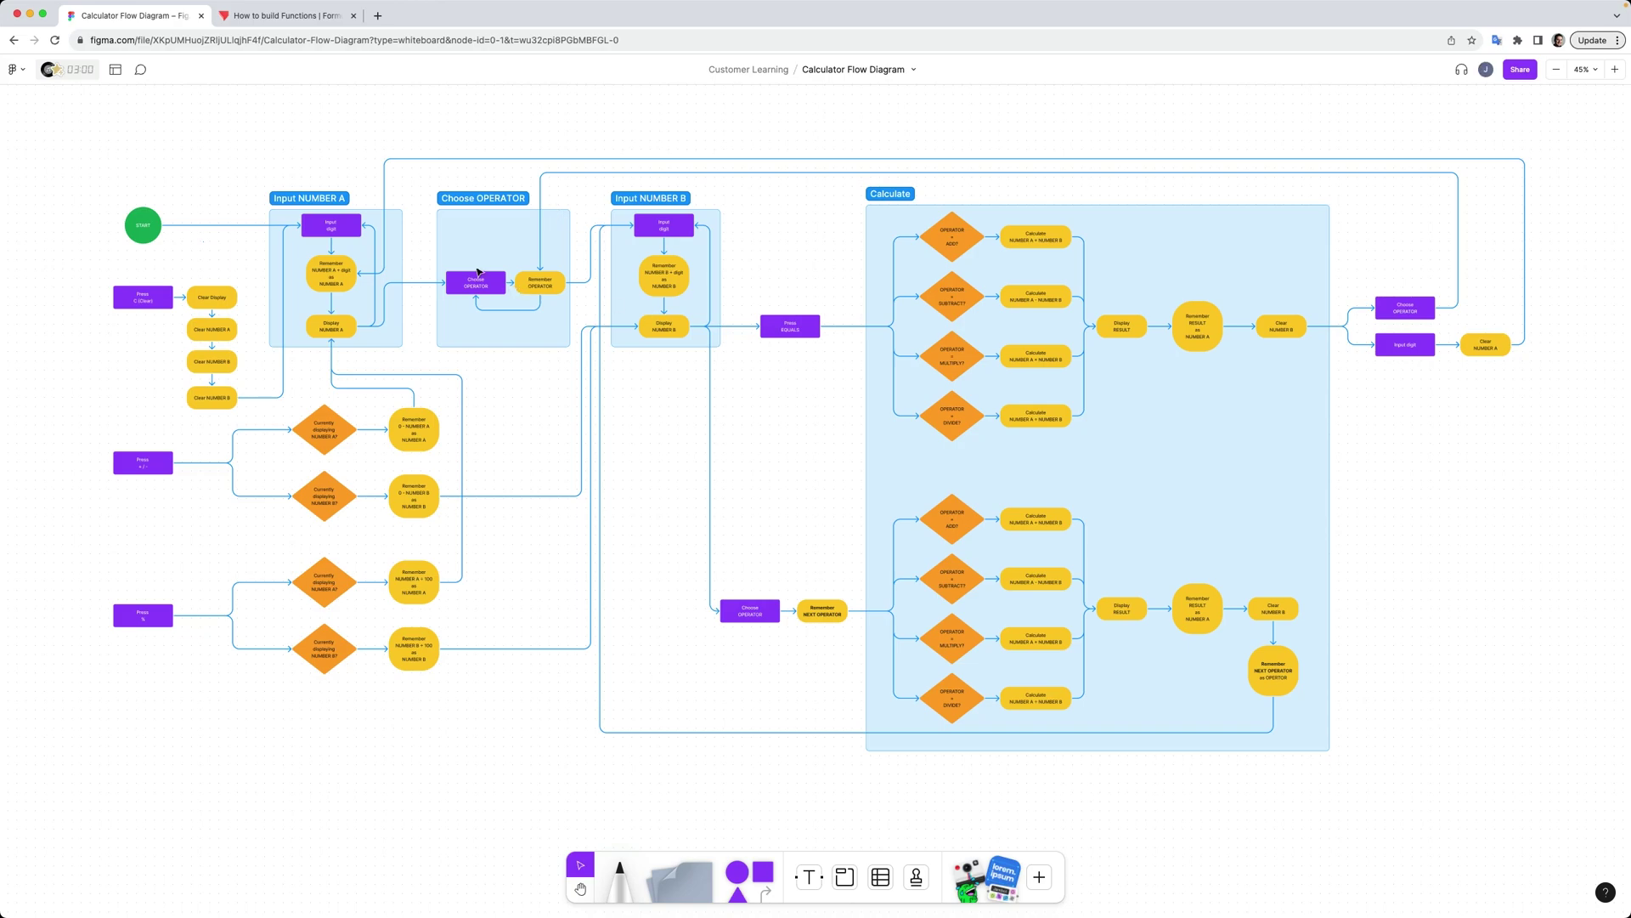
scroll(486, 273, "up", 5)
scroll(486, 274, "up", 3)
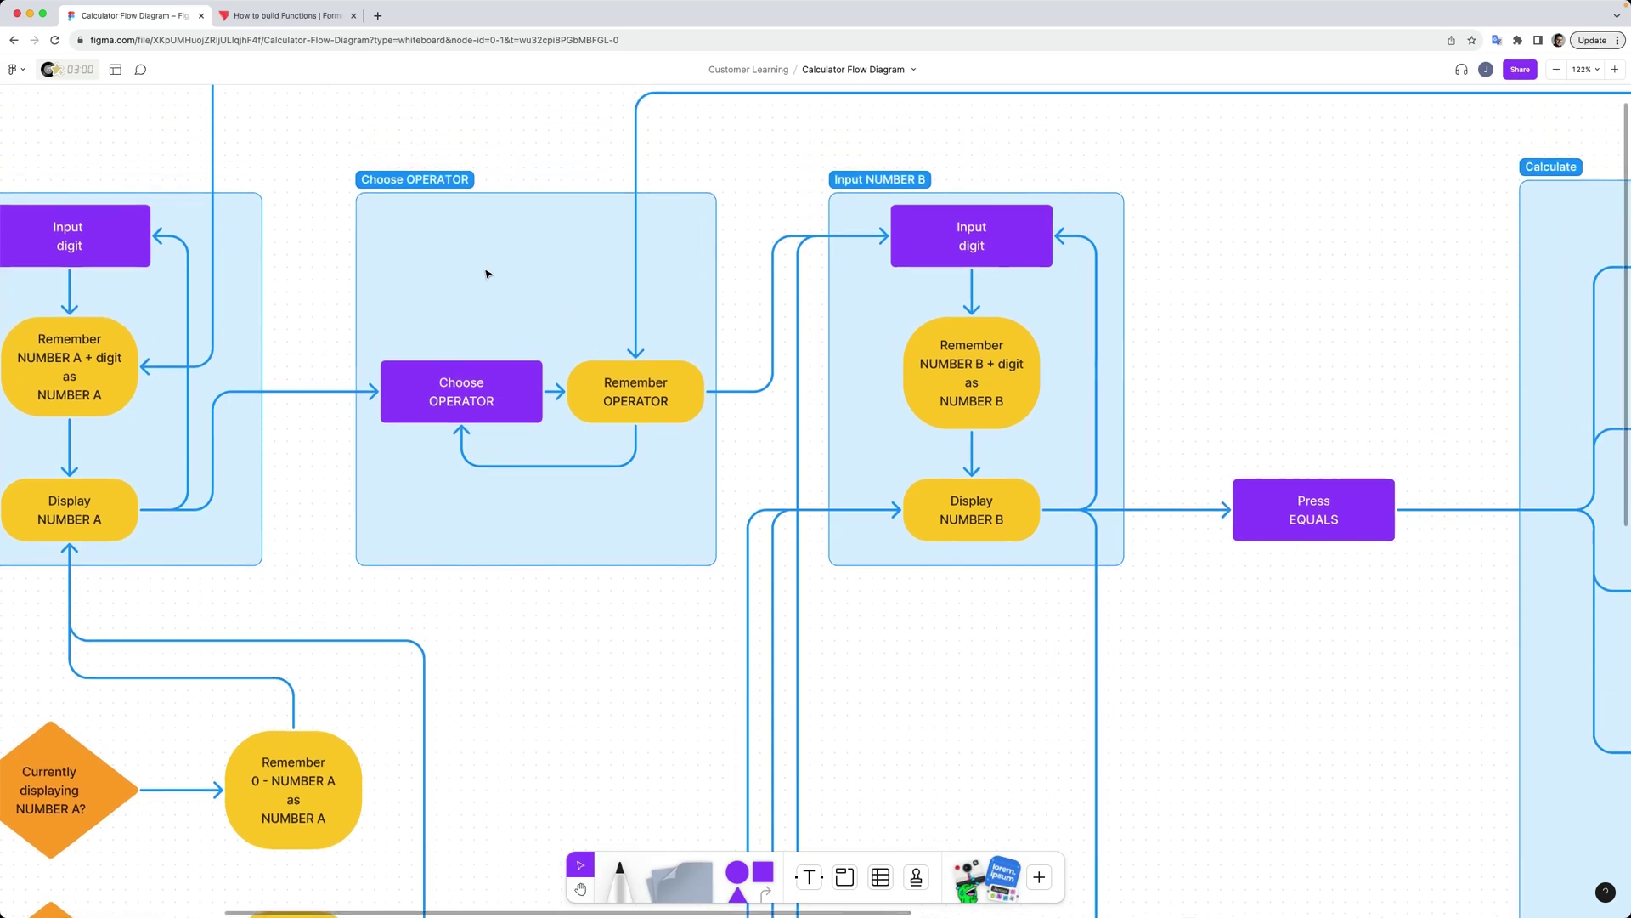
scroll(486, 273, "down", 5)
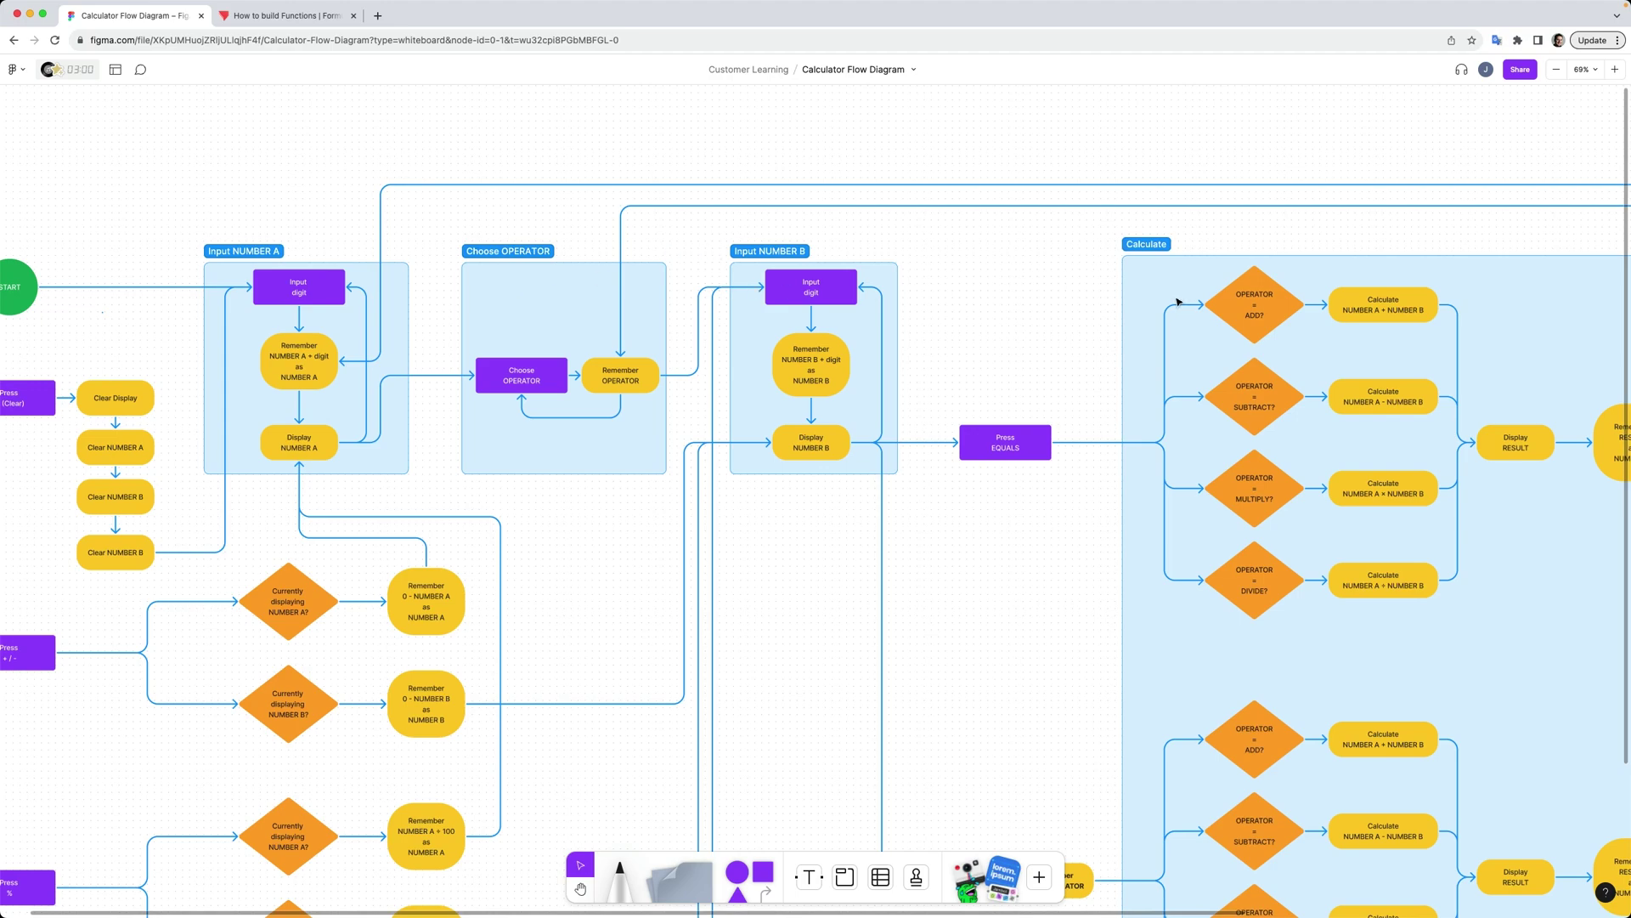
left_click(523, 284)
scroll(523, 289, "up", 5)
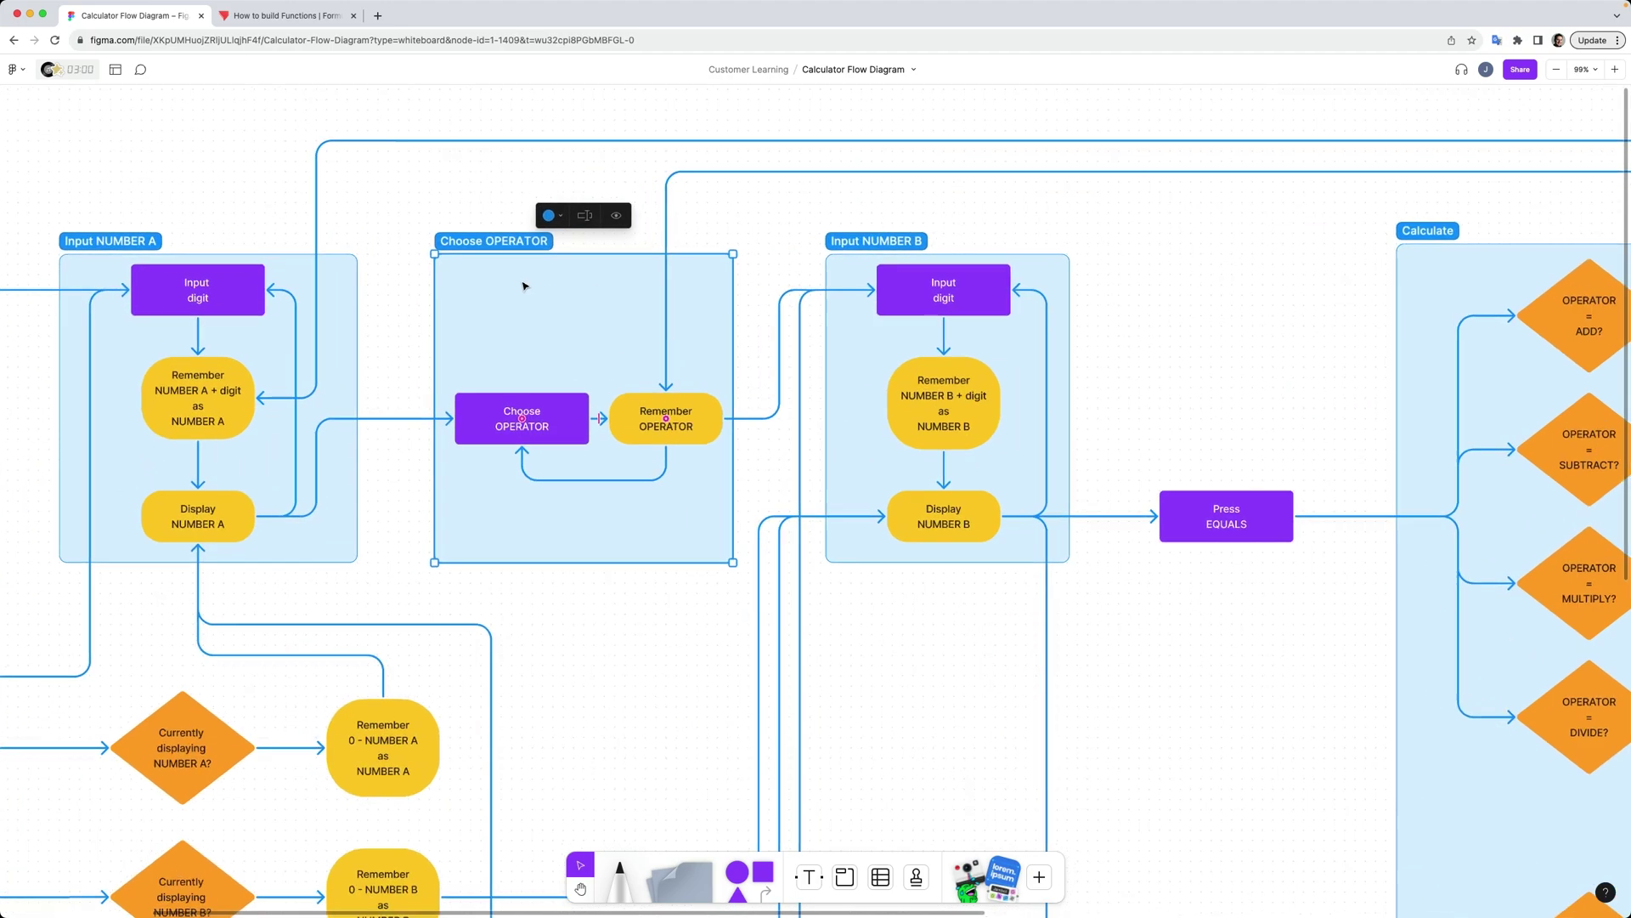
scroll(611, 440, "up", 1)
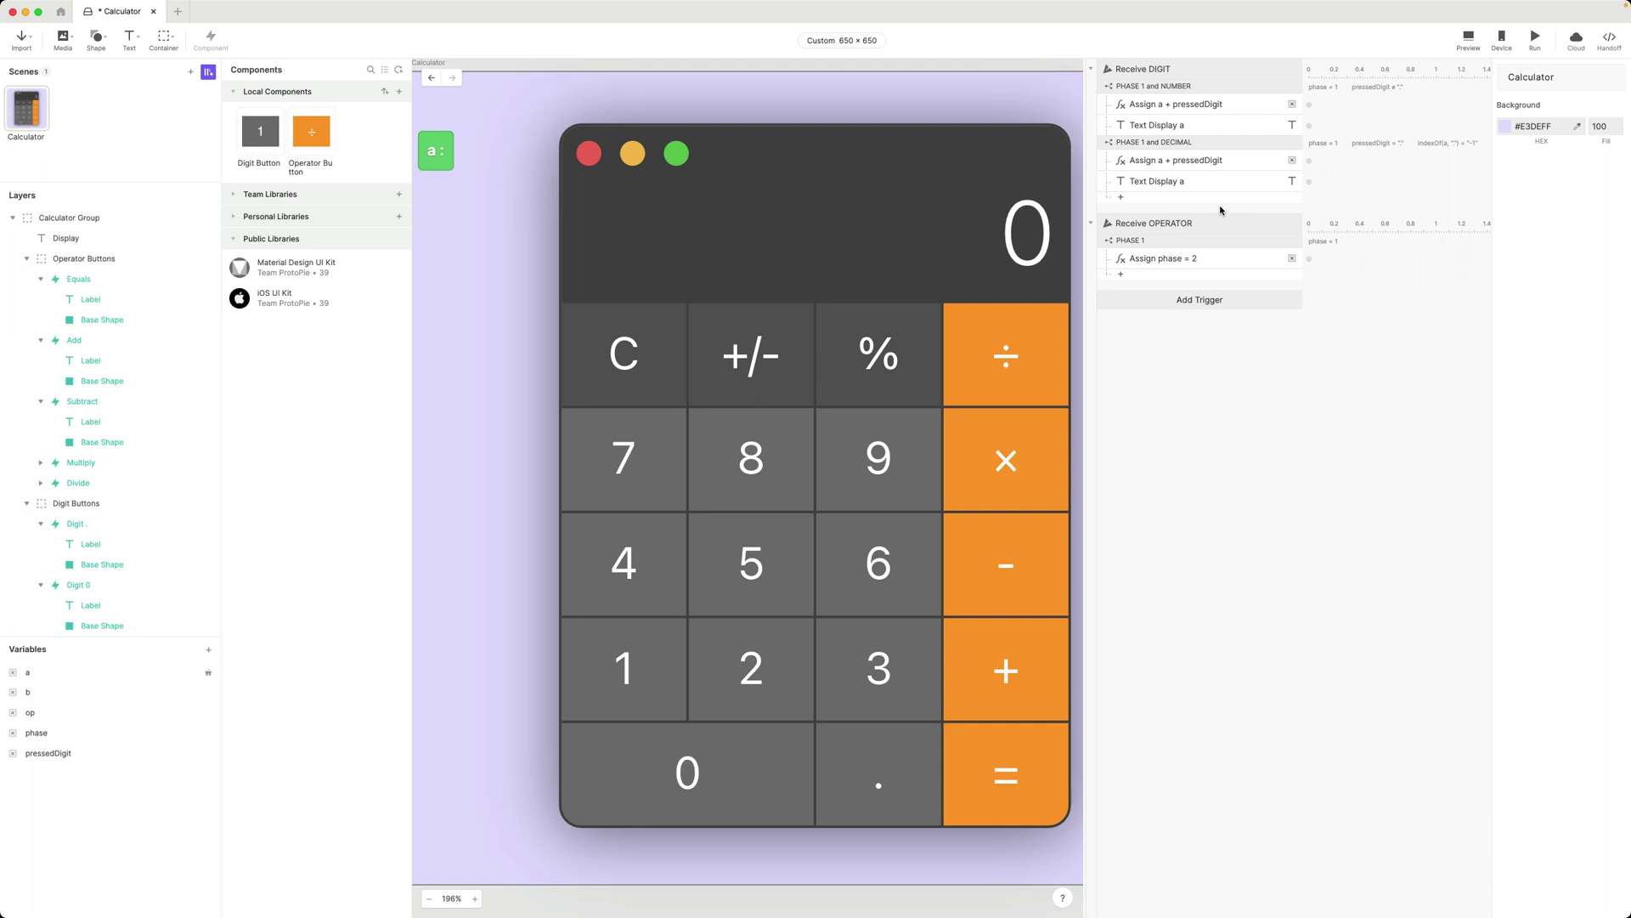
Step: Return to ProtoPie and review the settings of the Receive OPERATOR trigger, its PHASE 1 condition and its Assign response
left_click(1173, 242)
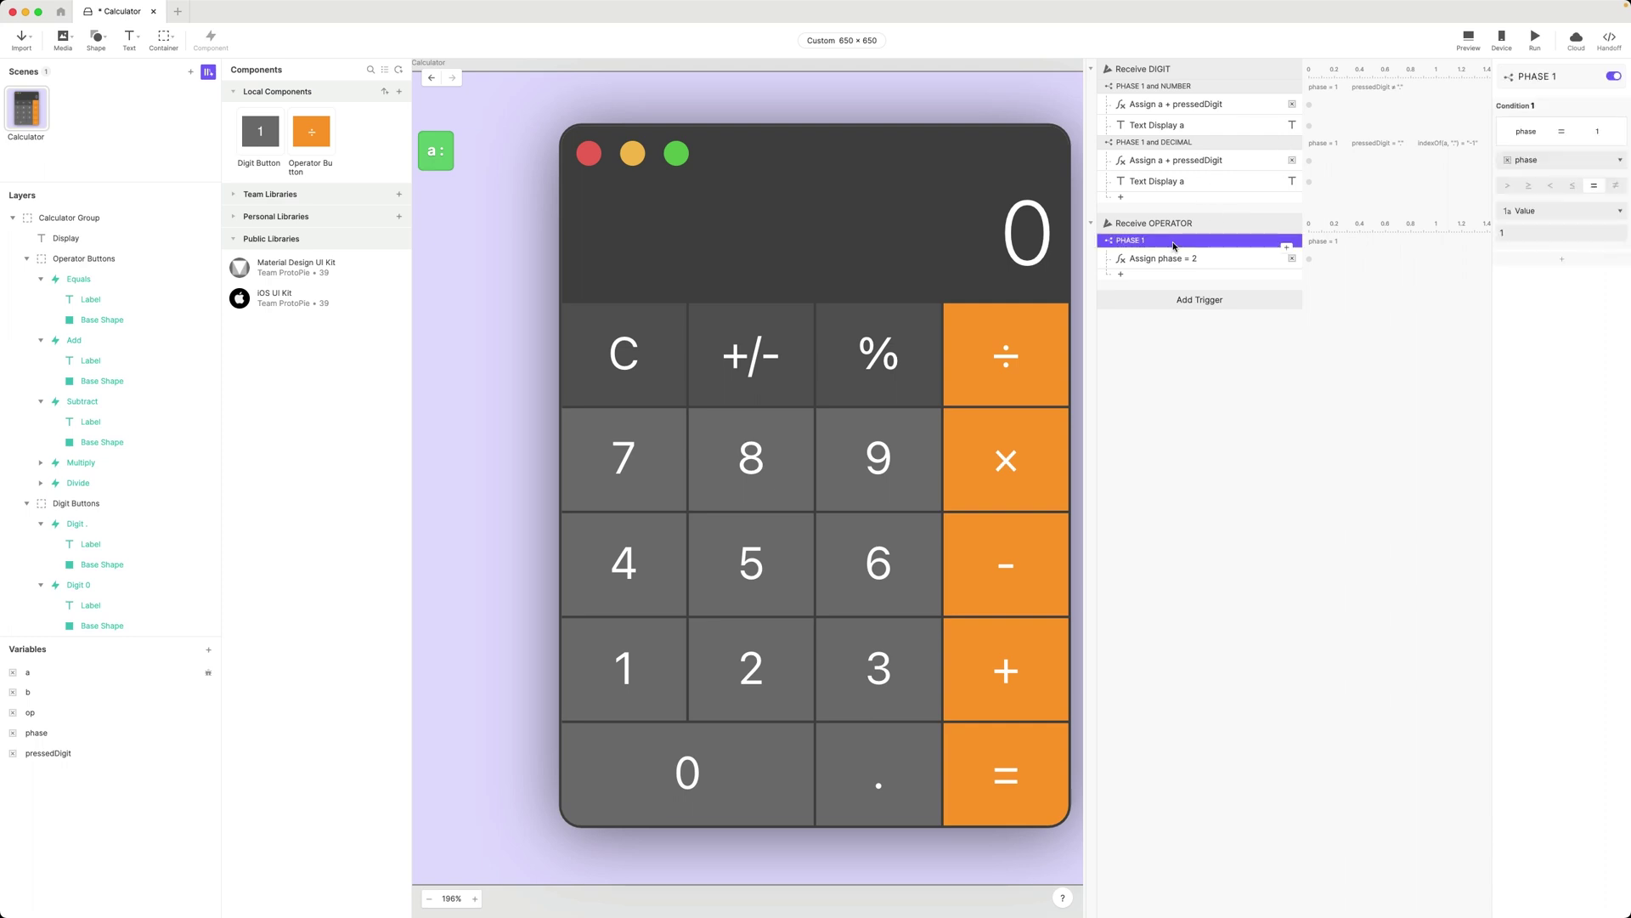
left_click(1214, 227)
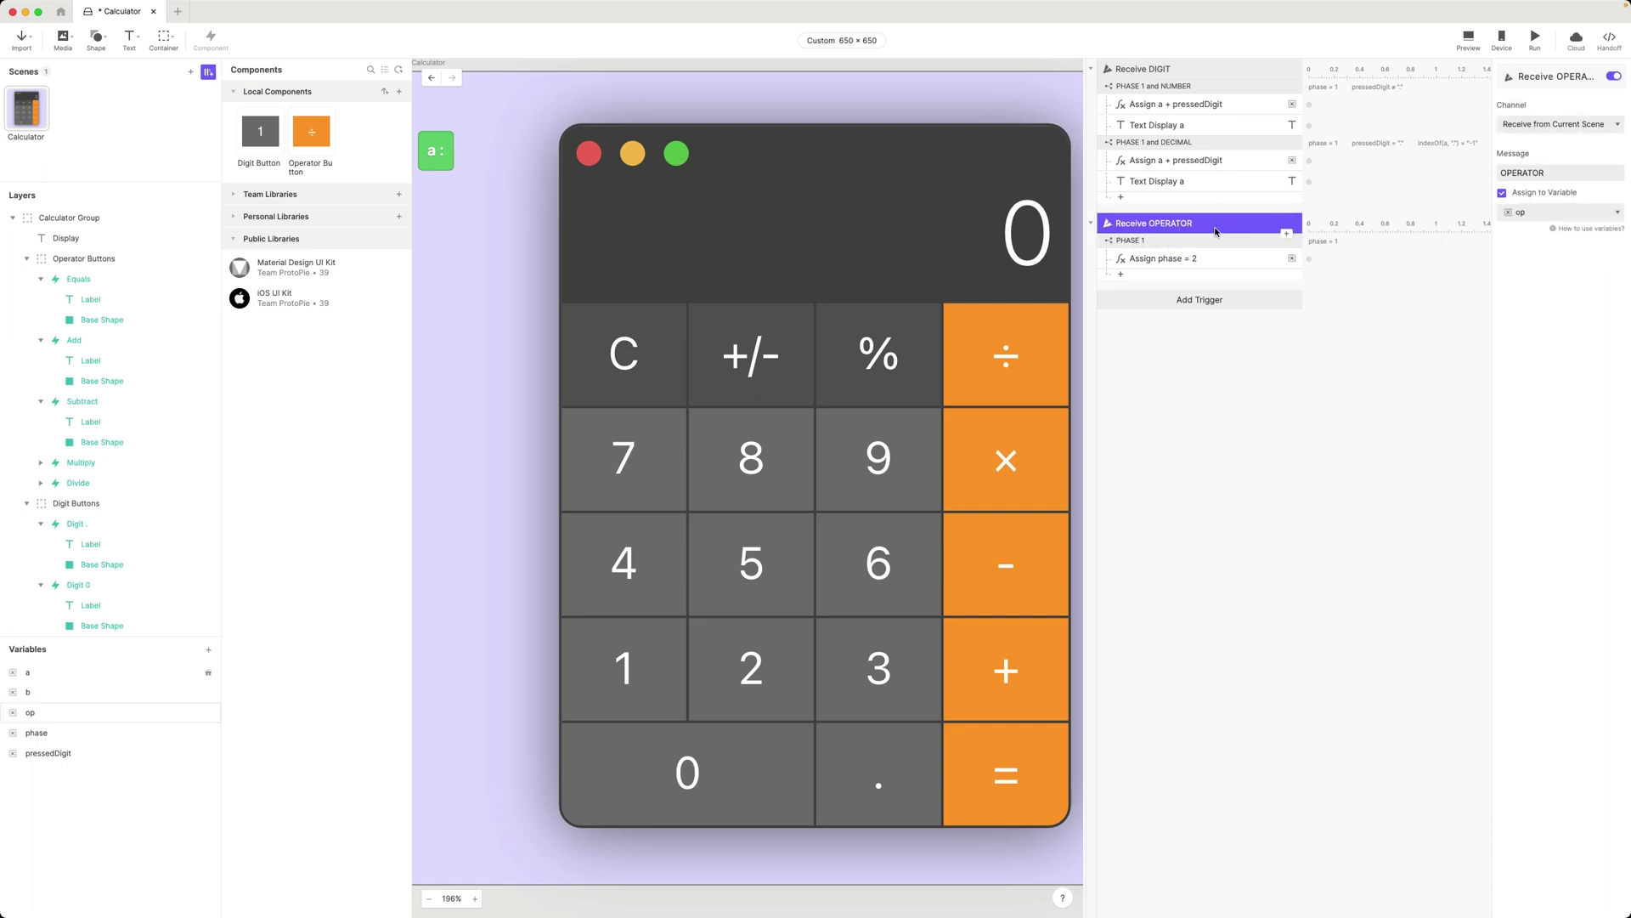
left_click(1203, 260)
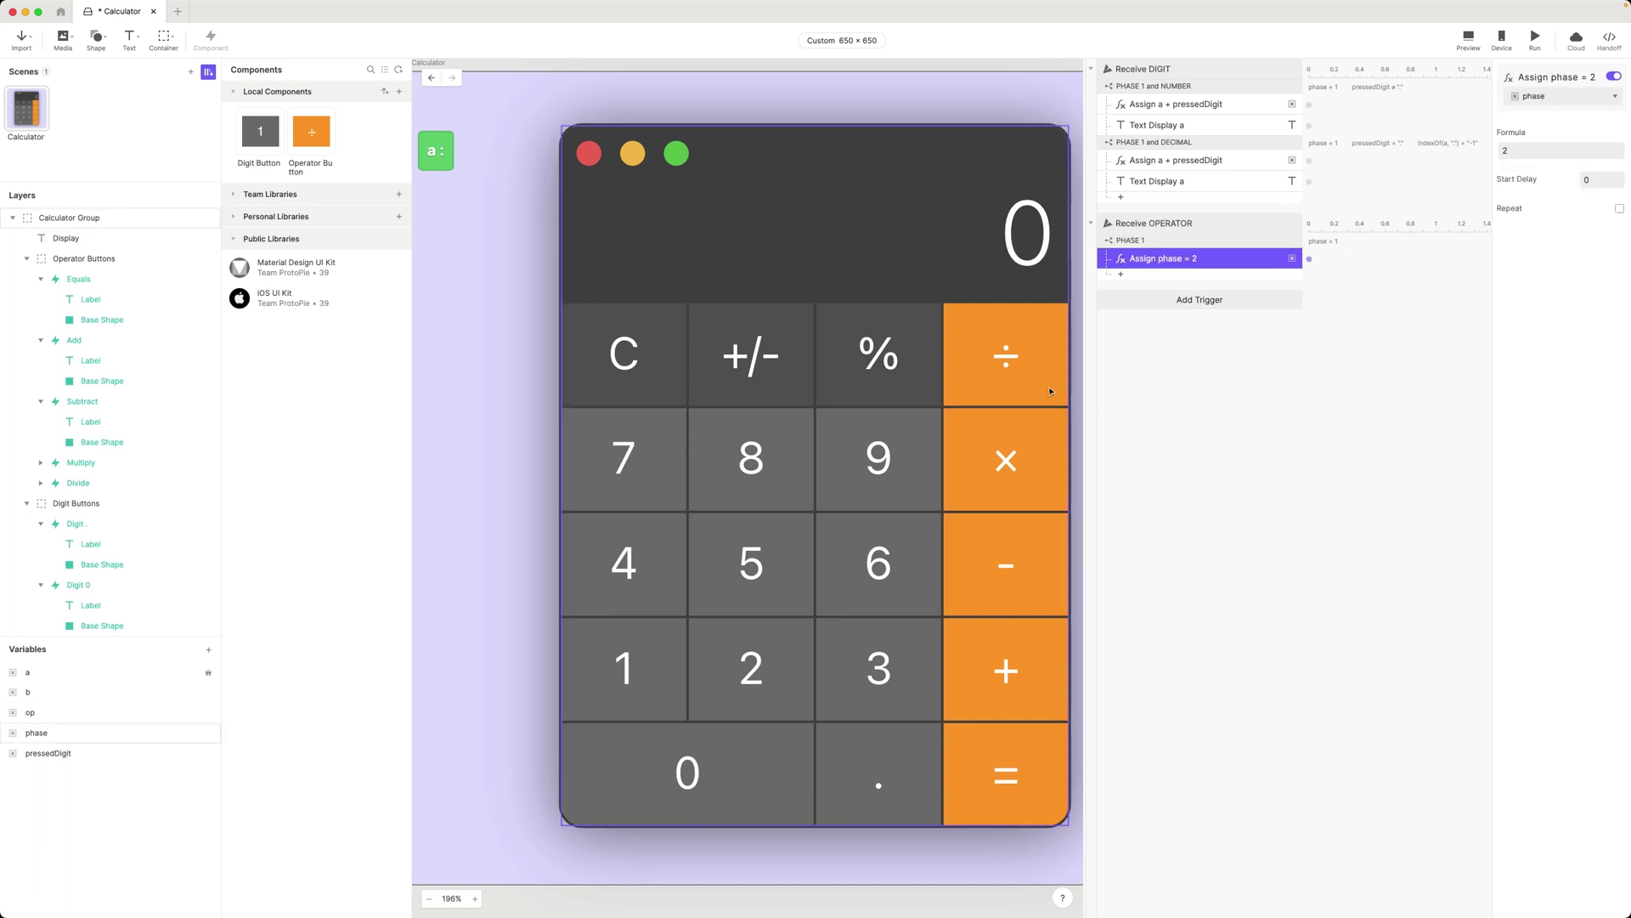
left_click(1213, 228)
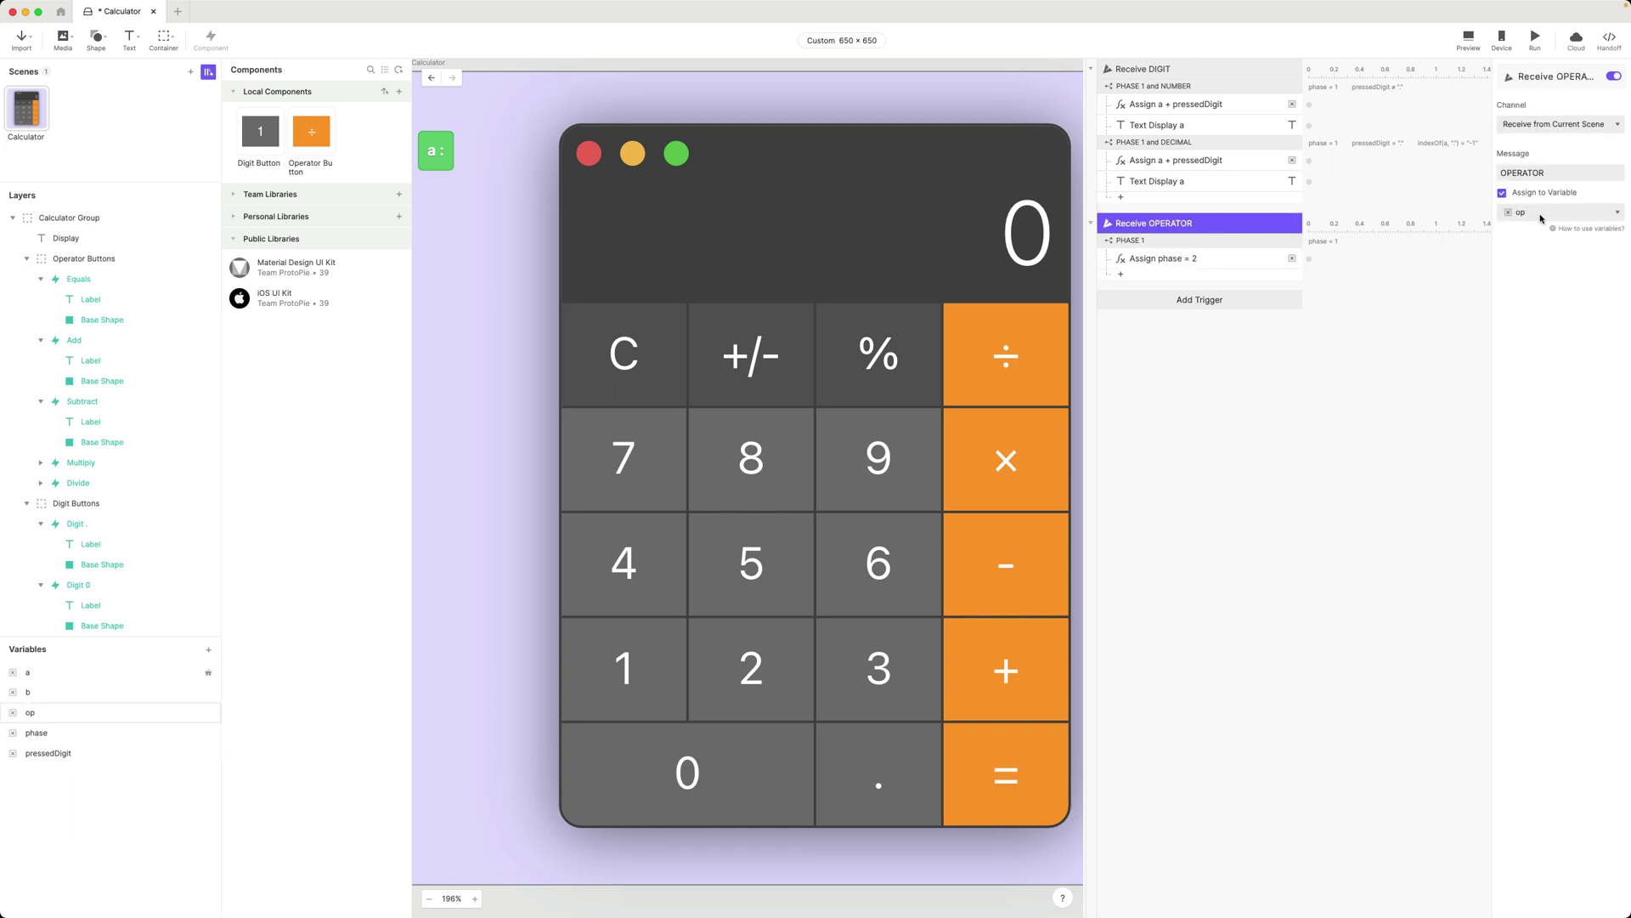
left_click(1201, 256)
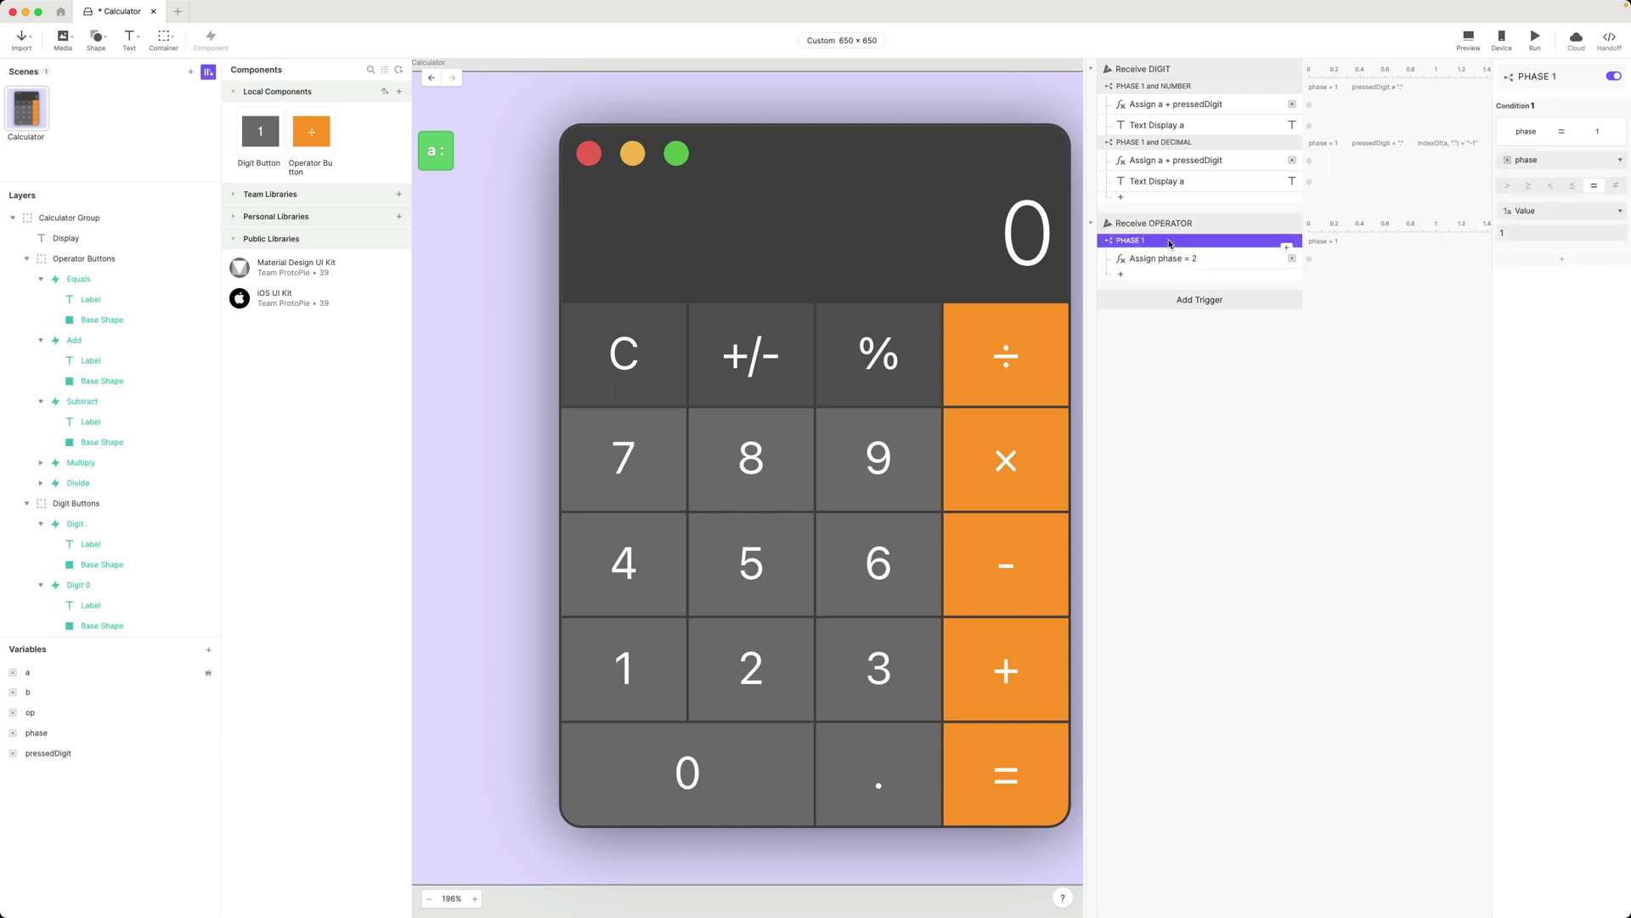
left_click(1209, 371)
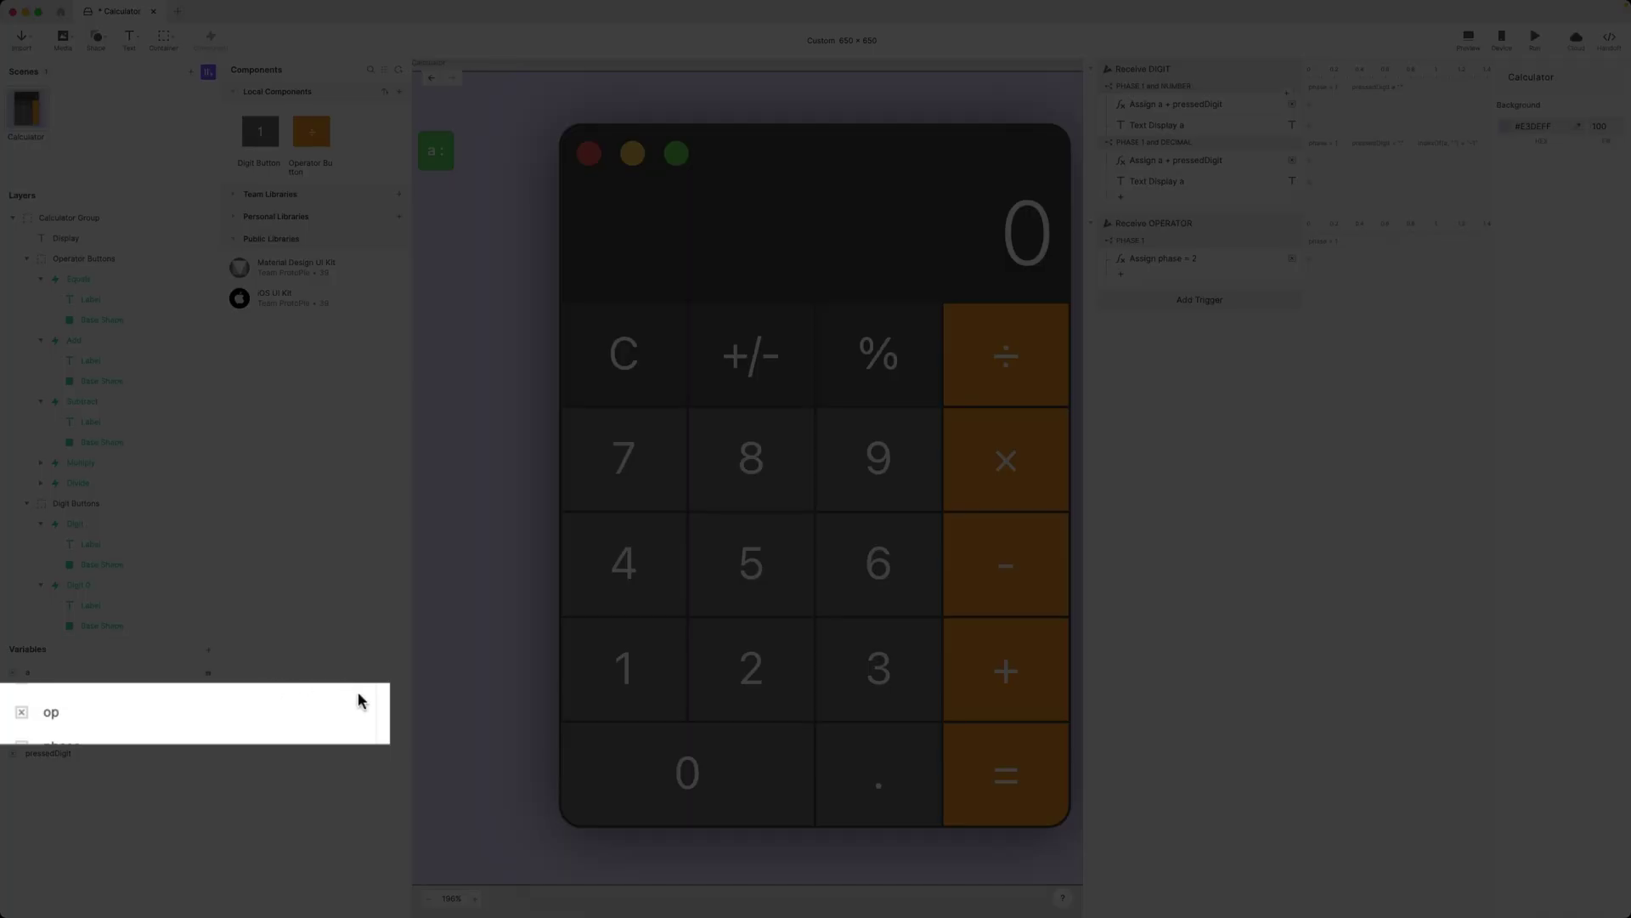
Step: Show the variable op as a debug label on the canvas and place it below the label for a
left_click(349, 719)
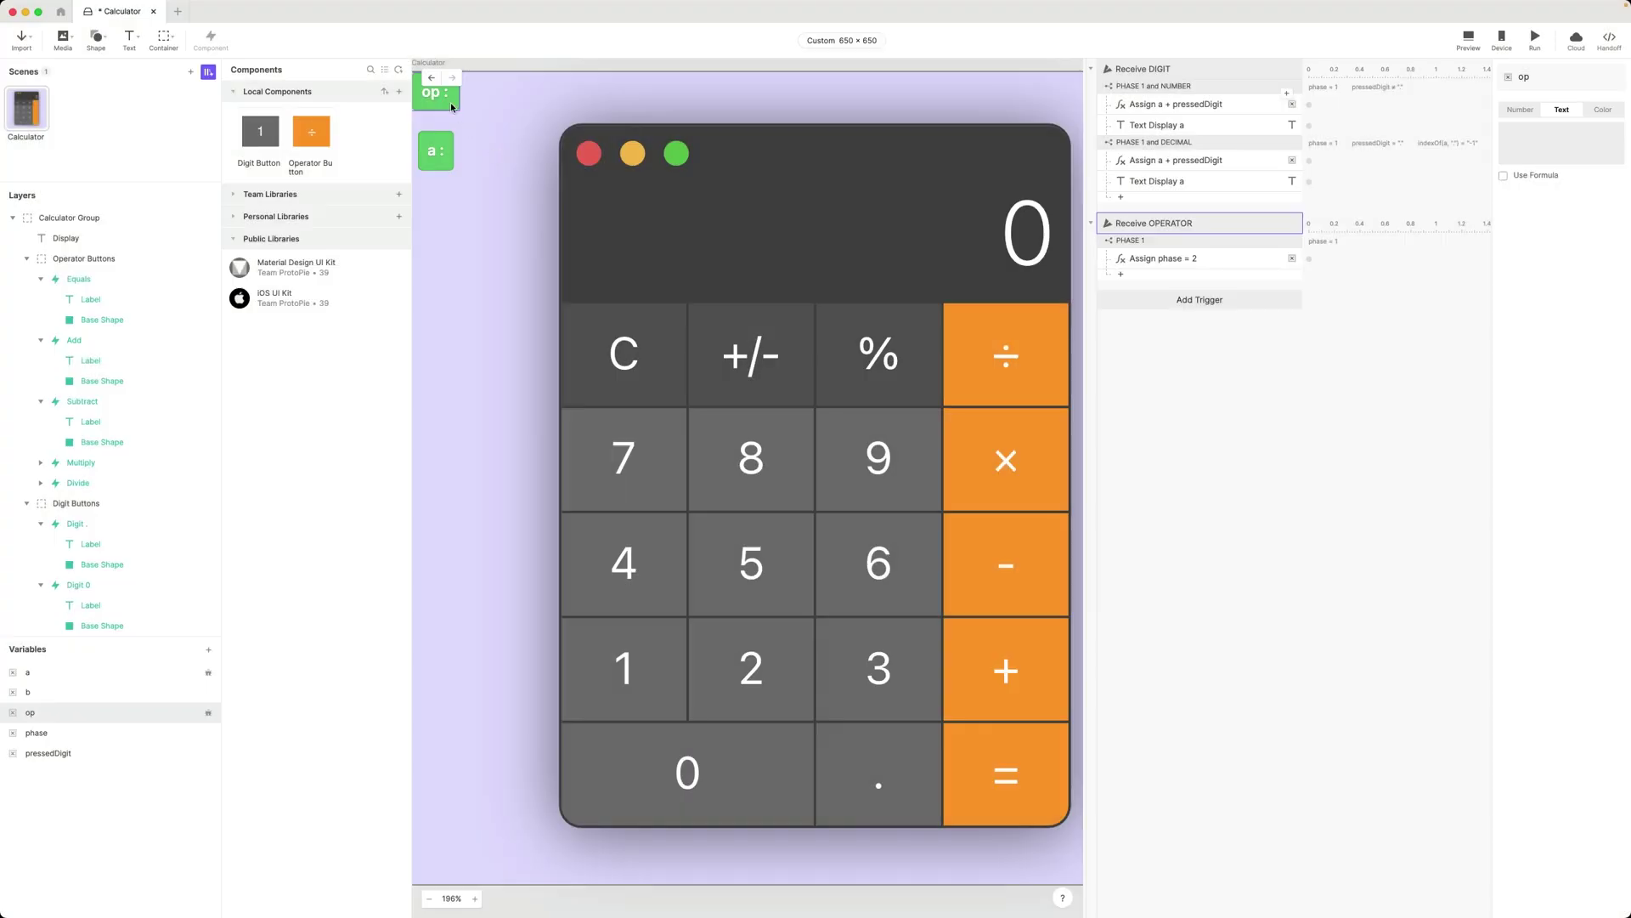
left_click_drag(437, 95, 443, 266)
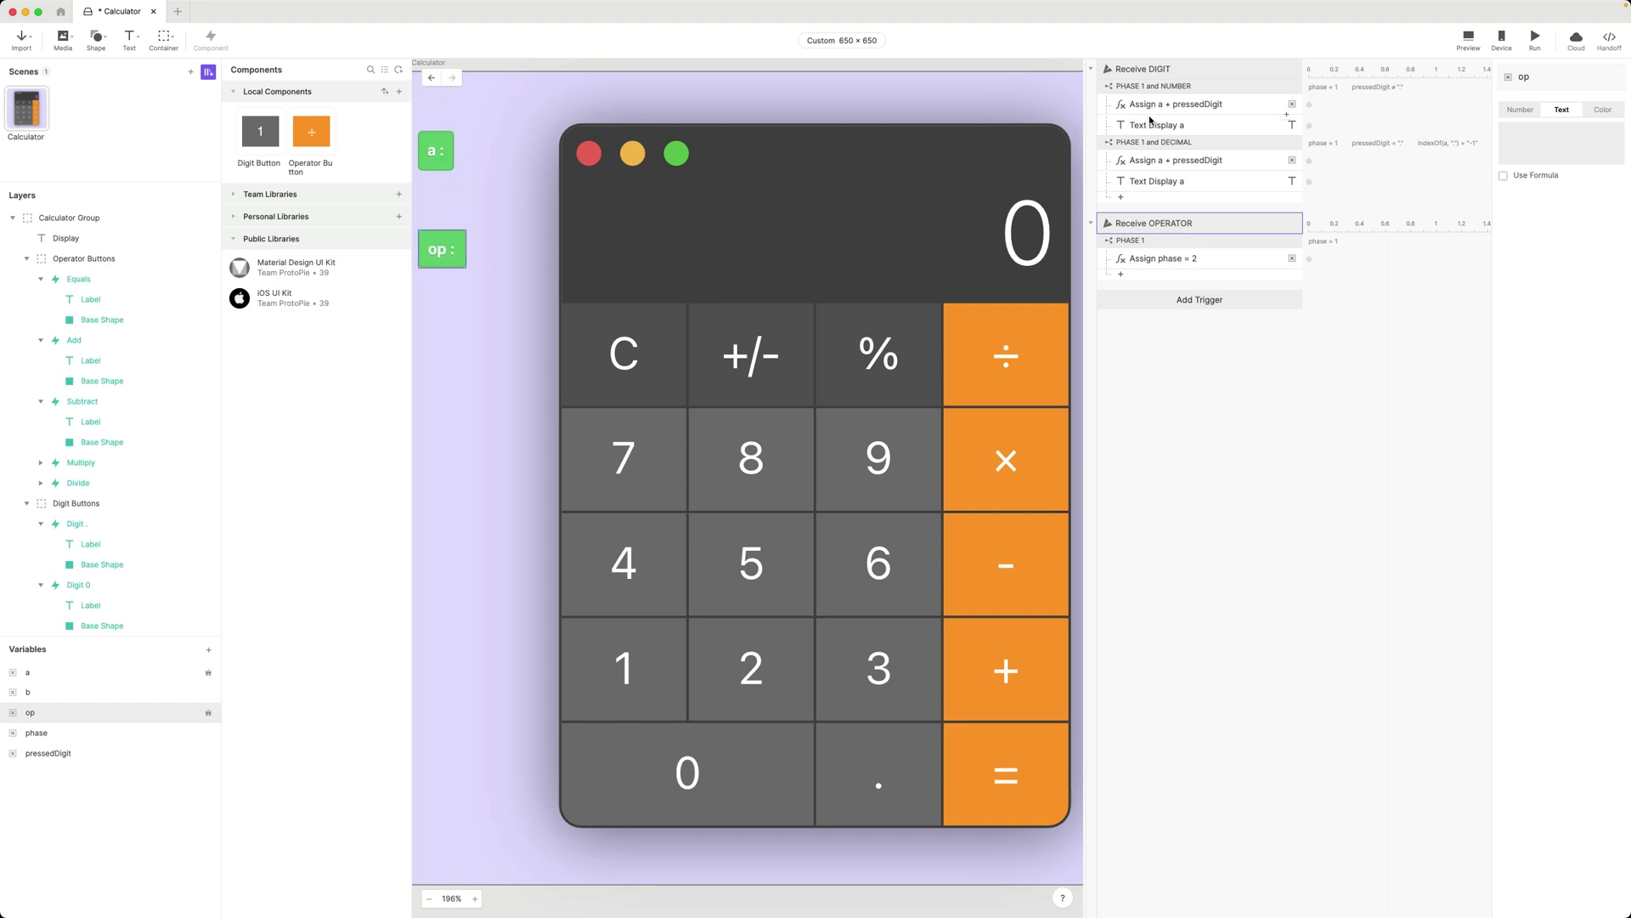
Step: Test the calculator in a preview by entering 25 and choosing the plus, multiply and divide operators, then close the preview
left_click(1468, 40)
left_click_drag(1457, 13, 881, 250)
left_click(816, 553)
left_click(815, 504)
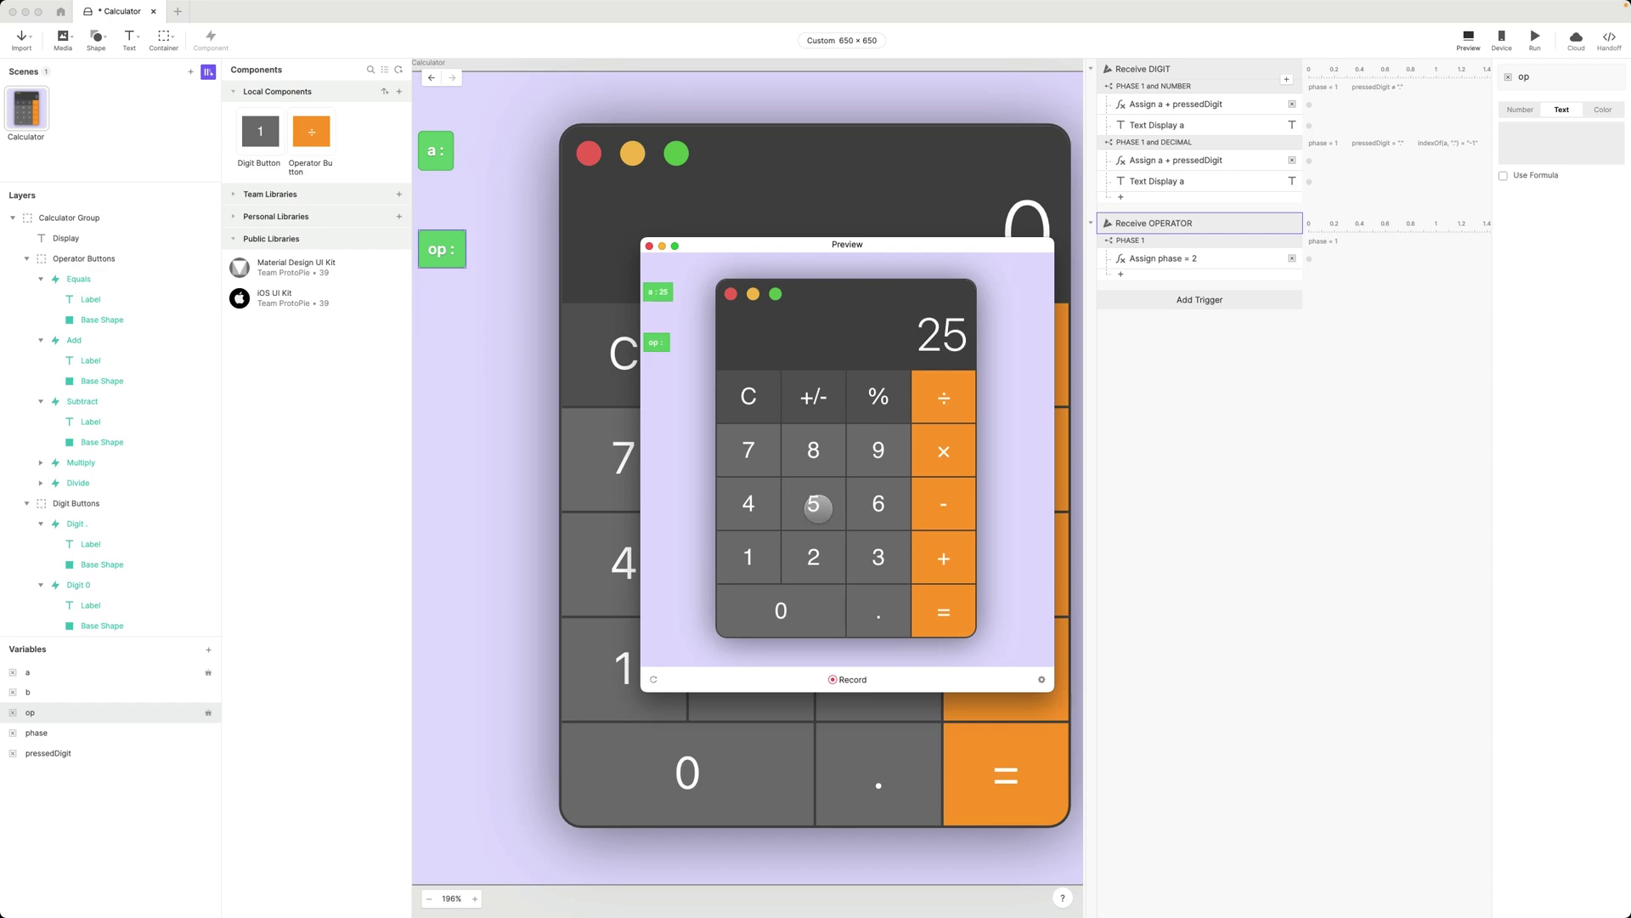
left_click(943, 558)
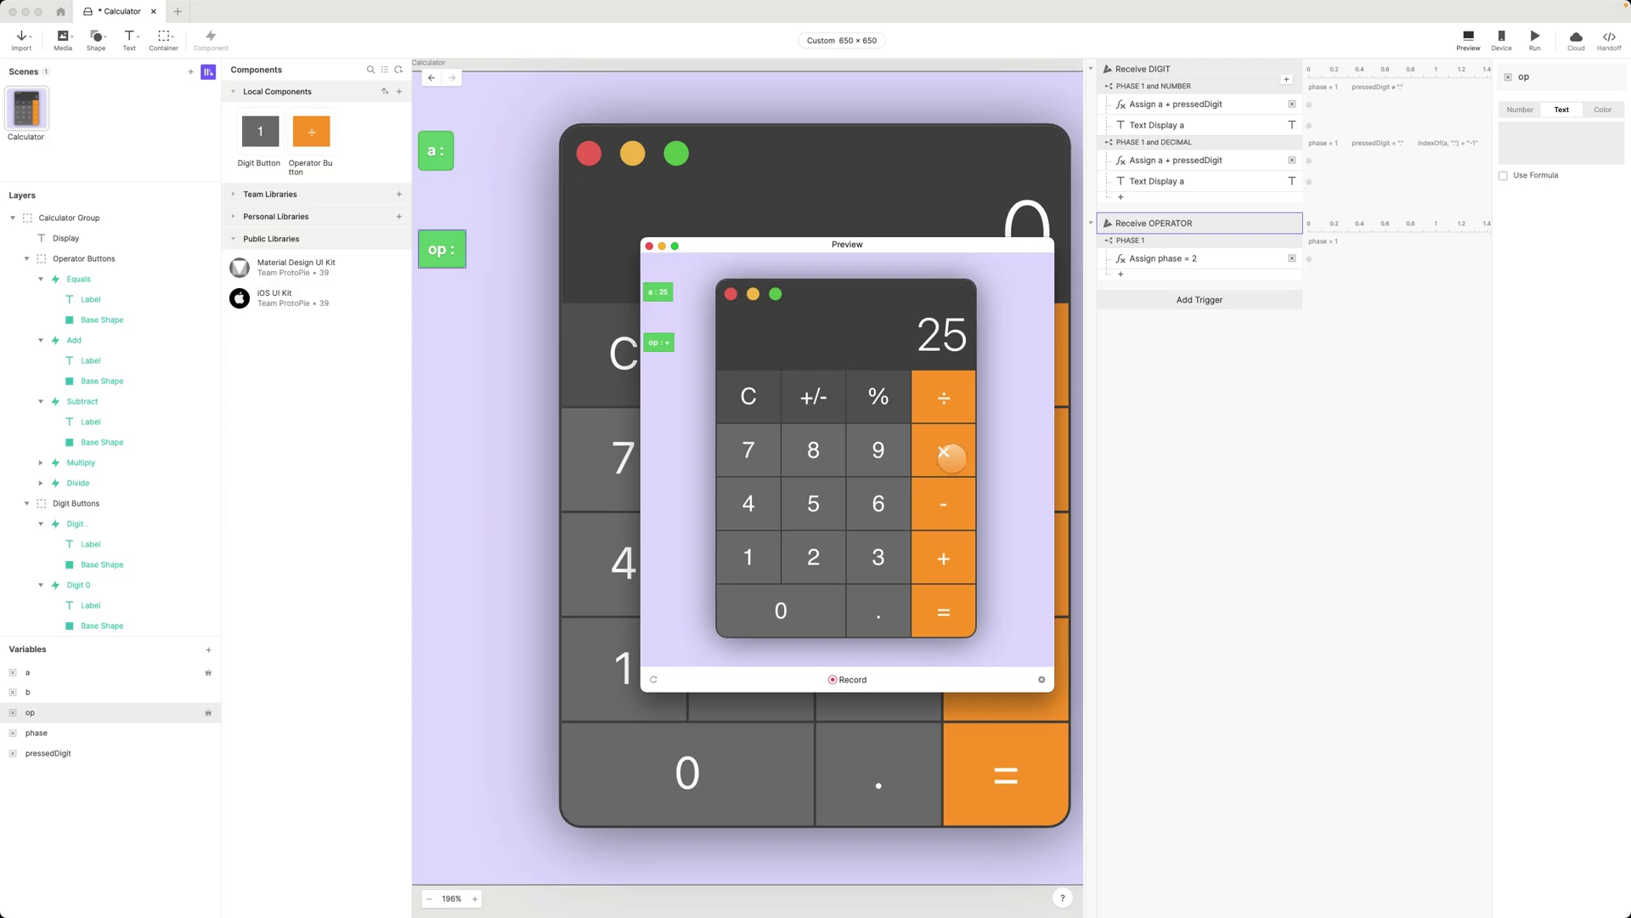
left_click(937, 453)
left_click(942, 396)
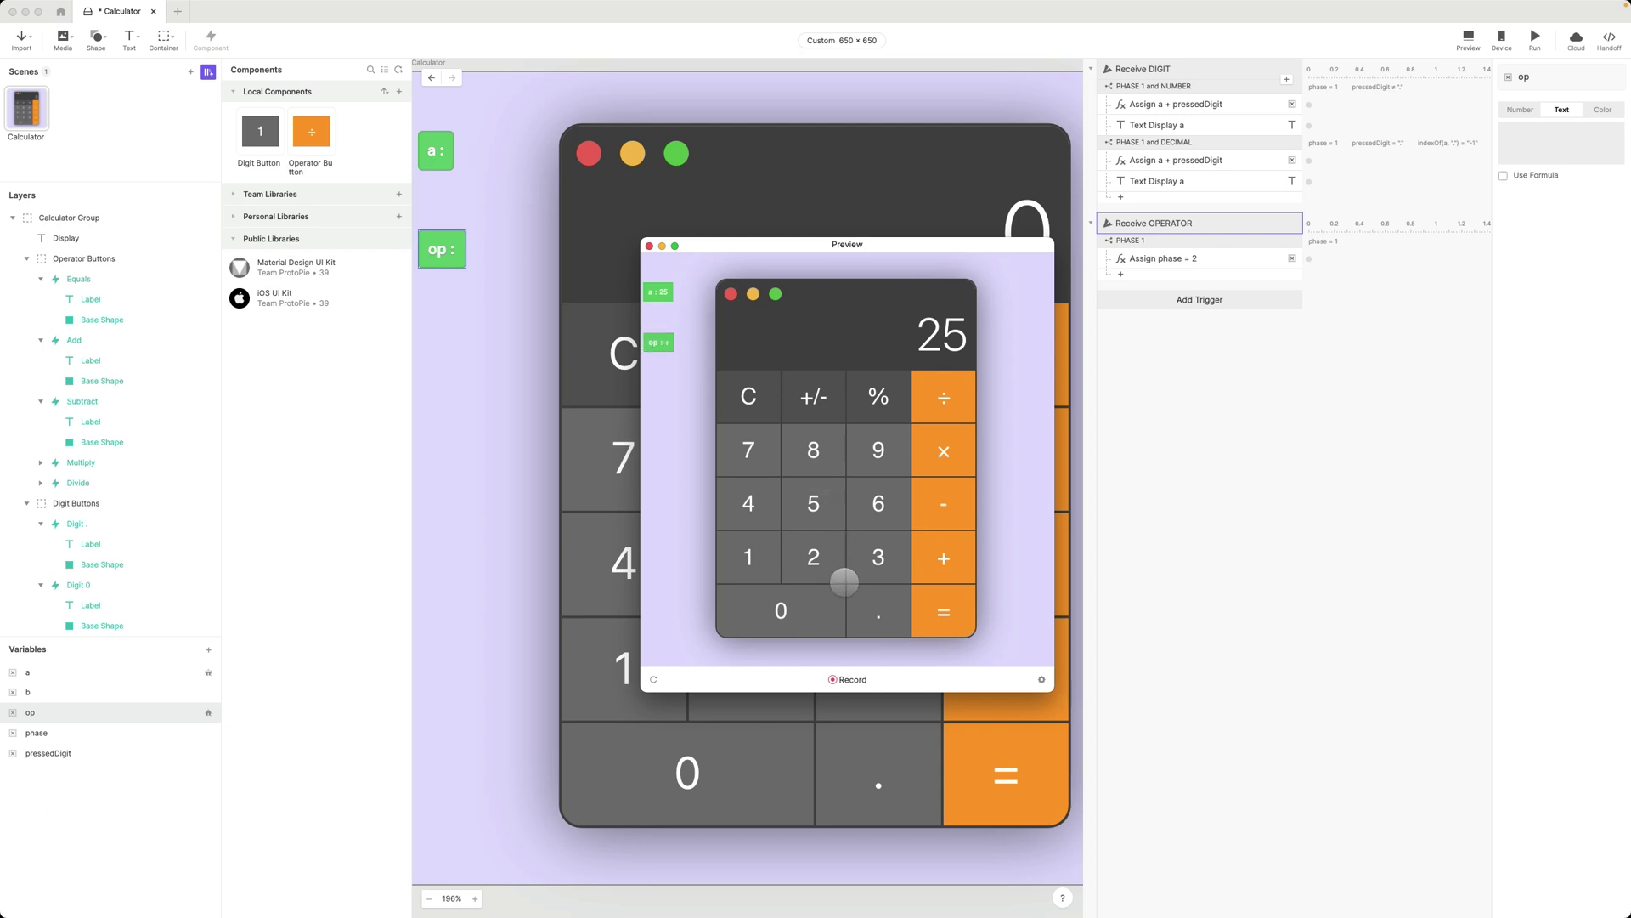
left_click(650, 245)
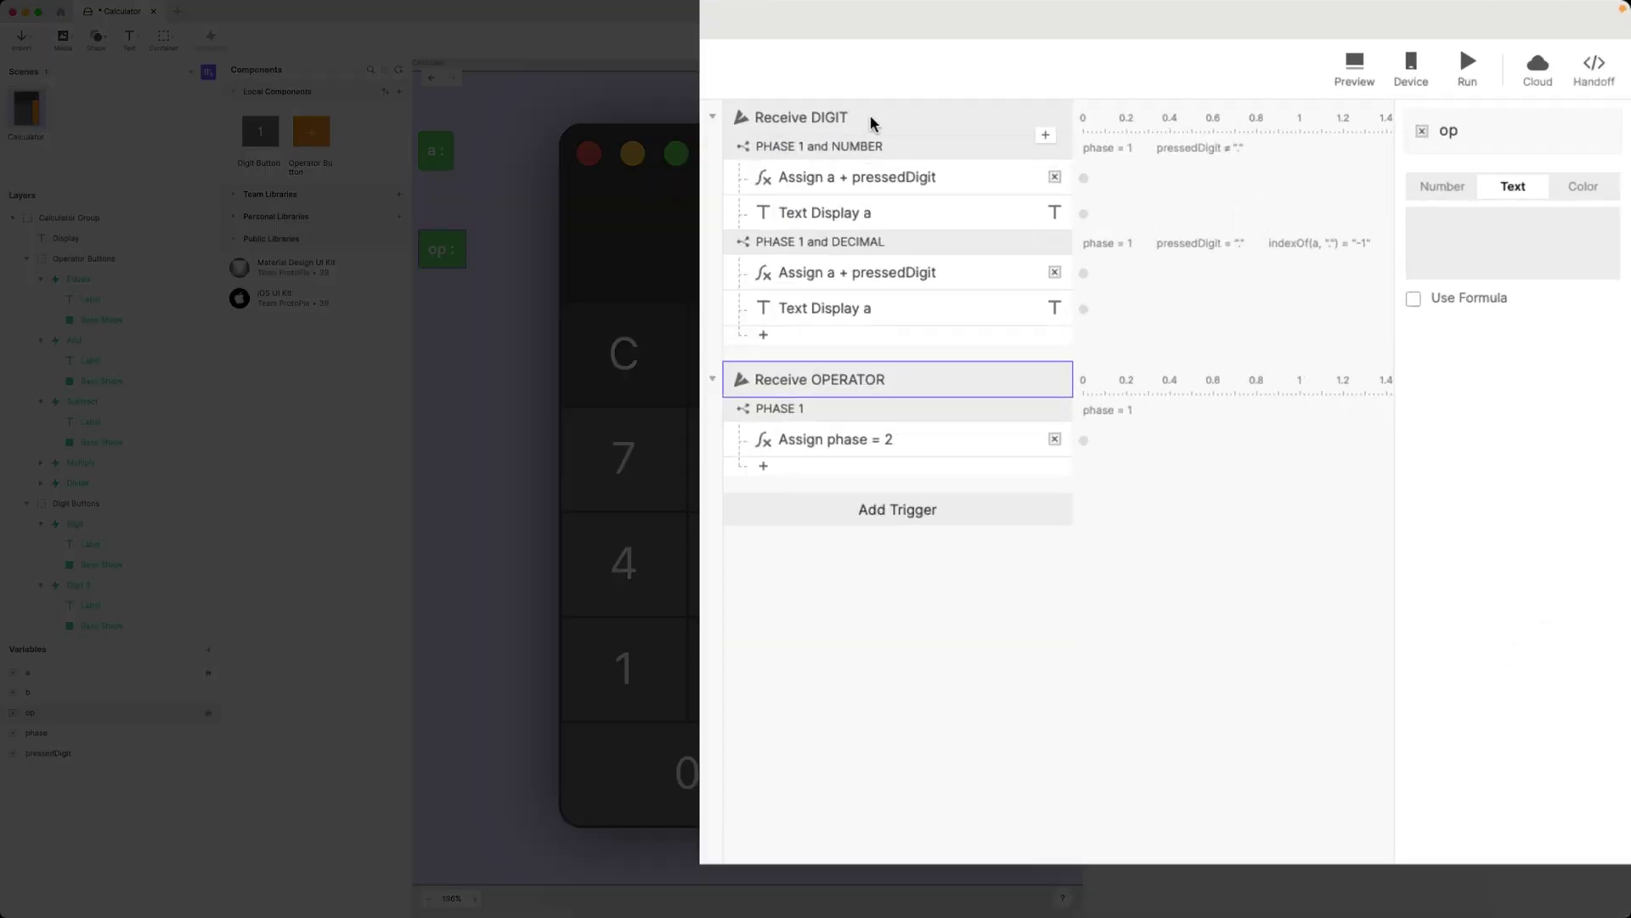
Step: Add a condition under Receive DIGIT that checks whether the variable phase equals 2
left_click(968, 100)
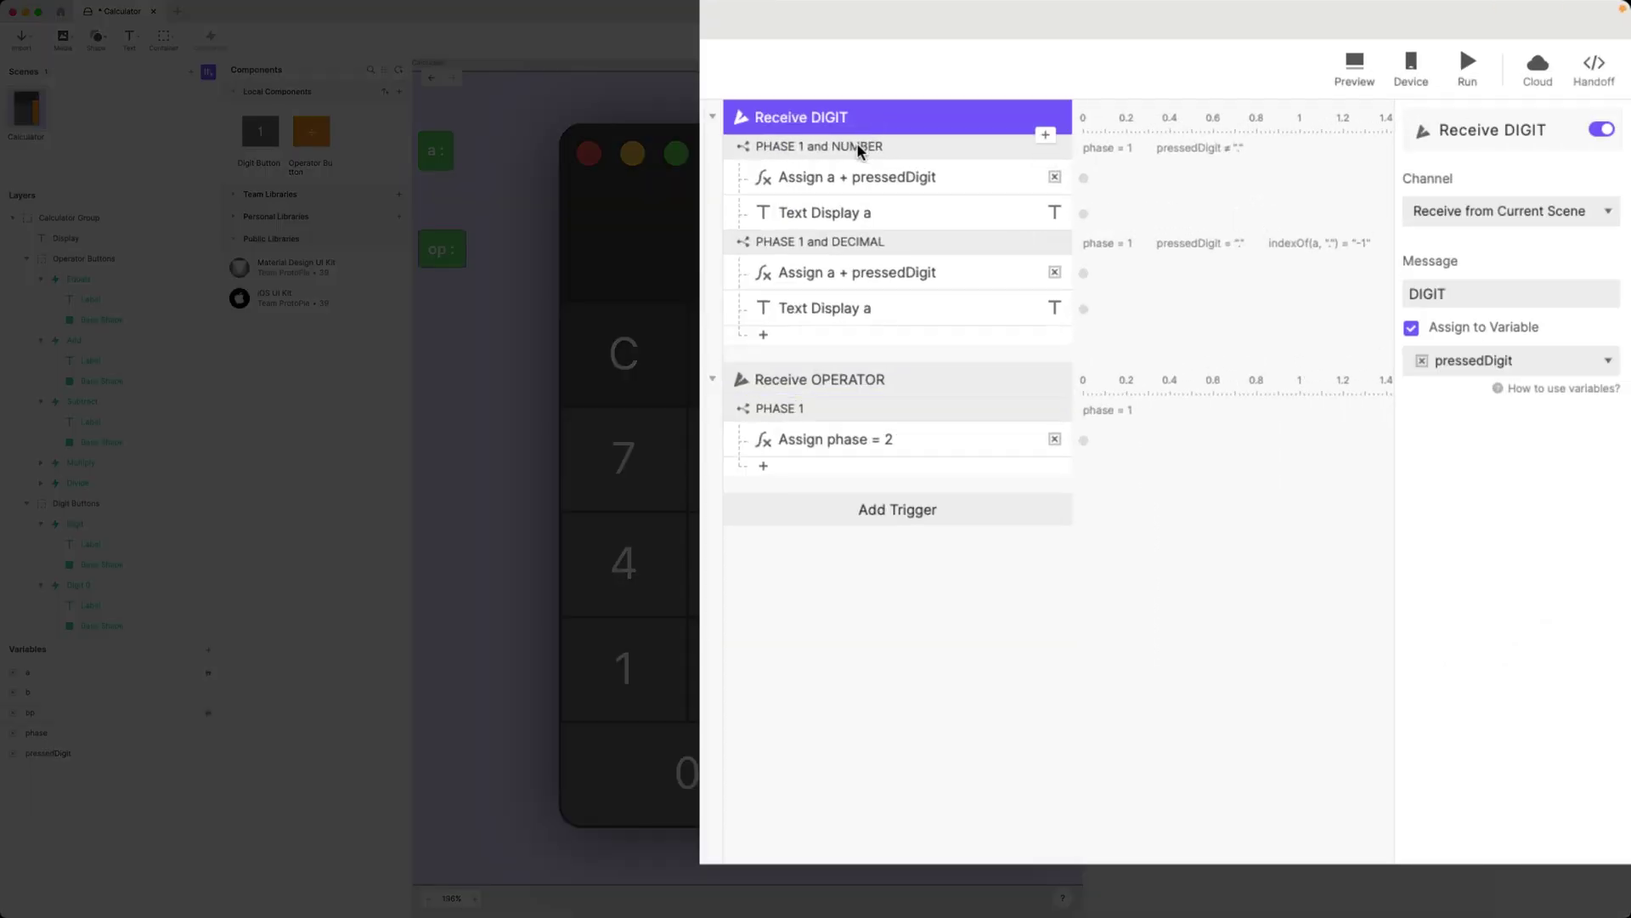
left_click(856, 145)
left_click(854, 241)
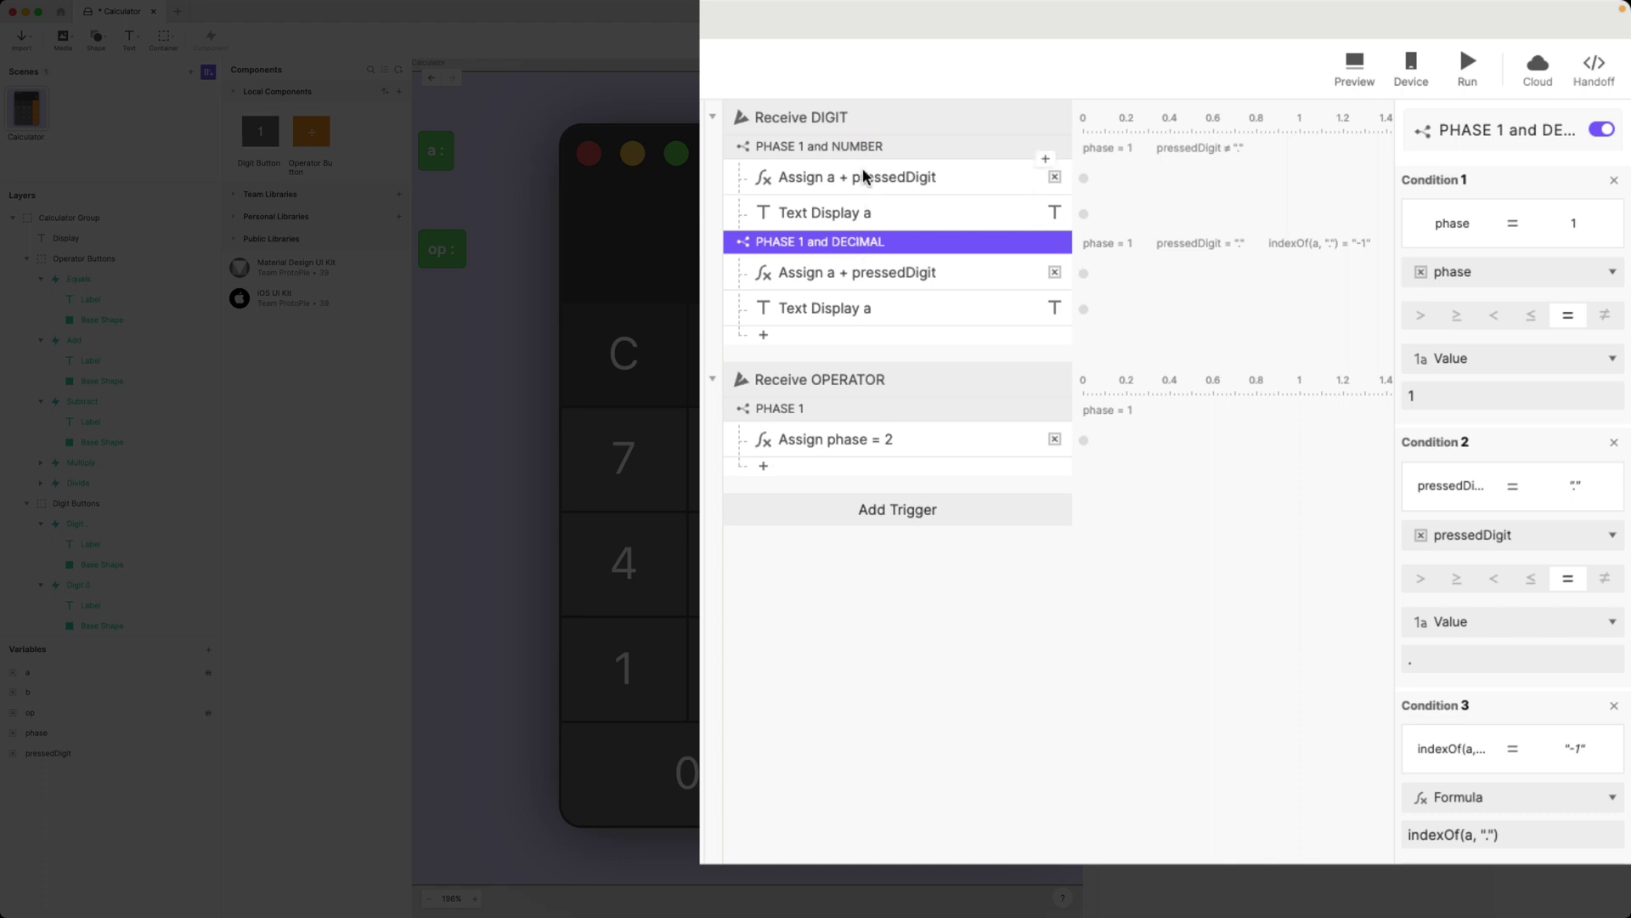
left_click(839, 339)
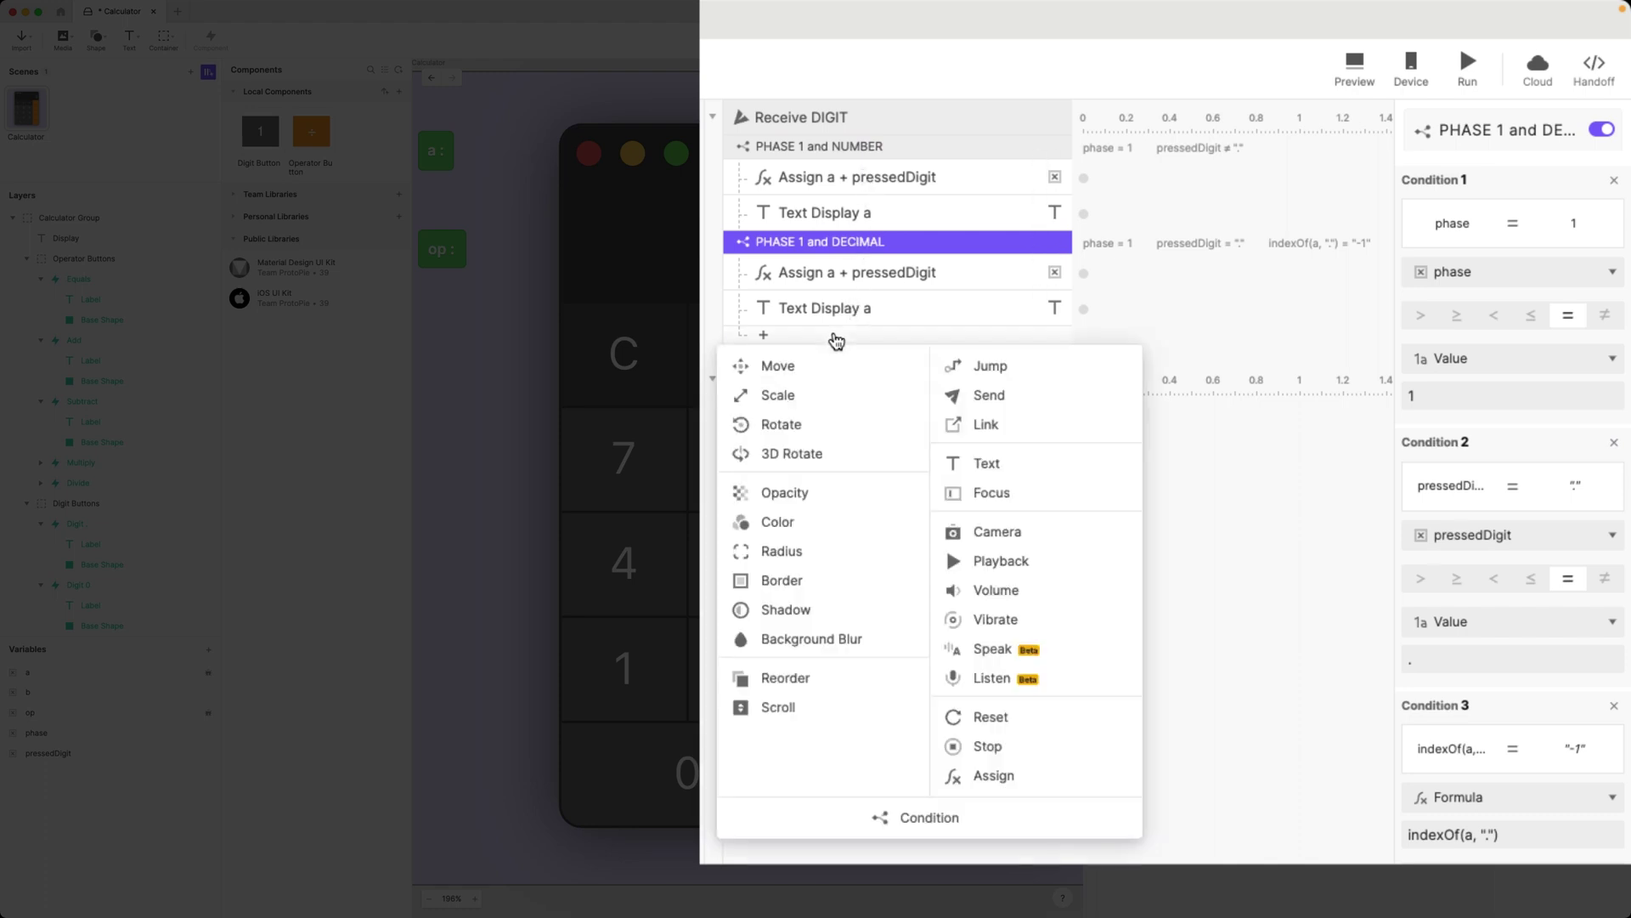
left_click(943, 817)
left_click(1456, 277)
left_click(1451, 467)
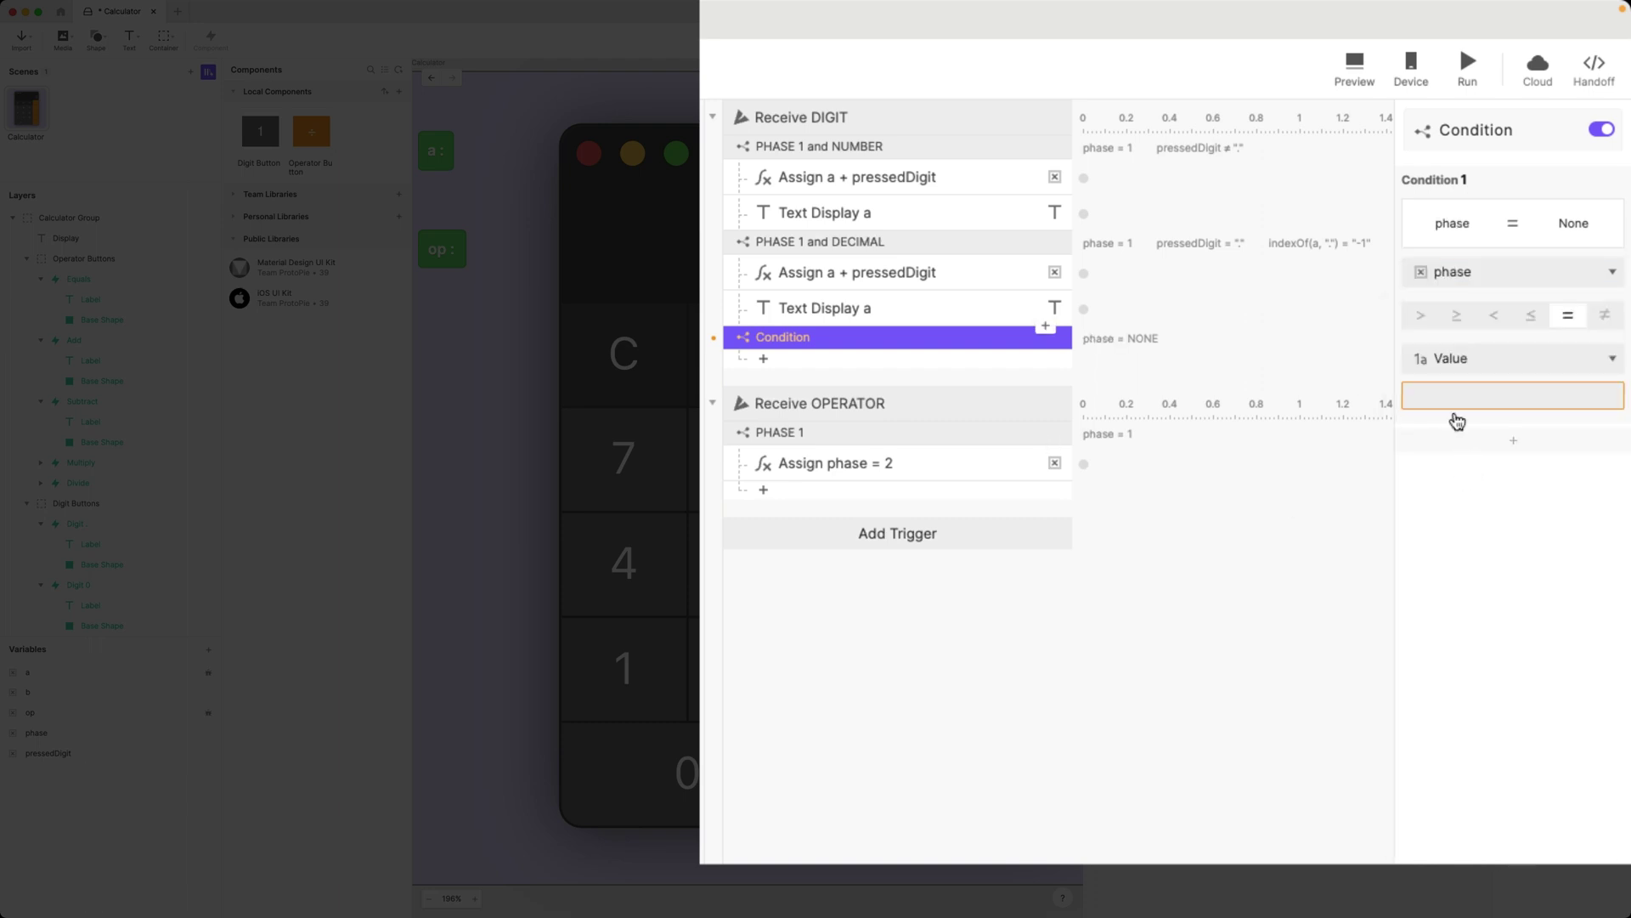
left_click(1461, 395)
type("2")
key("Return")
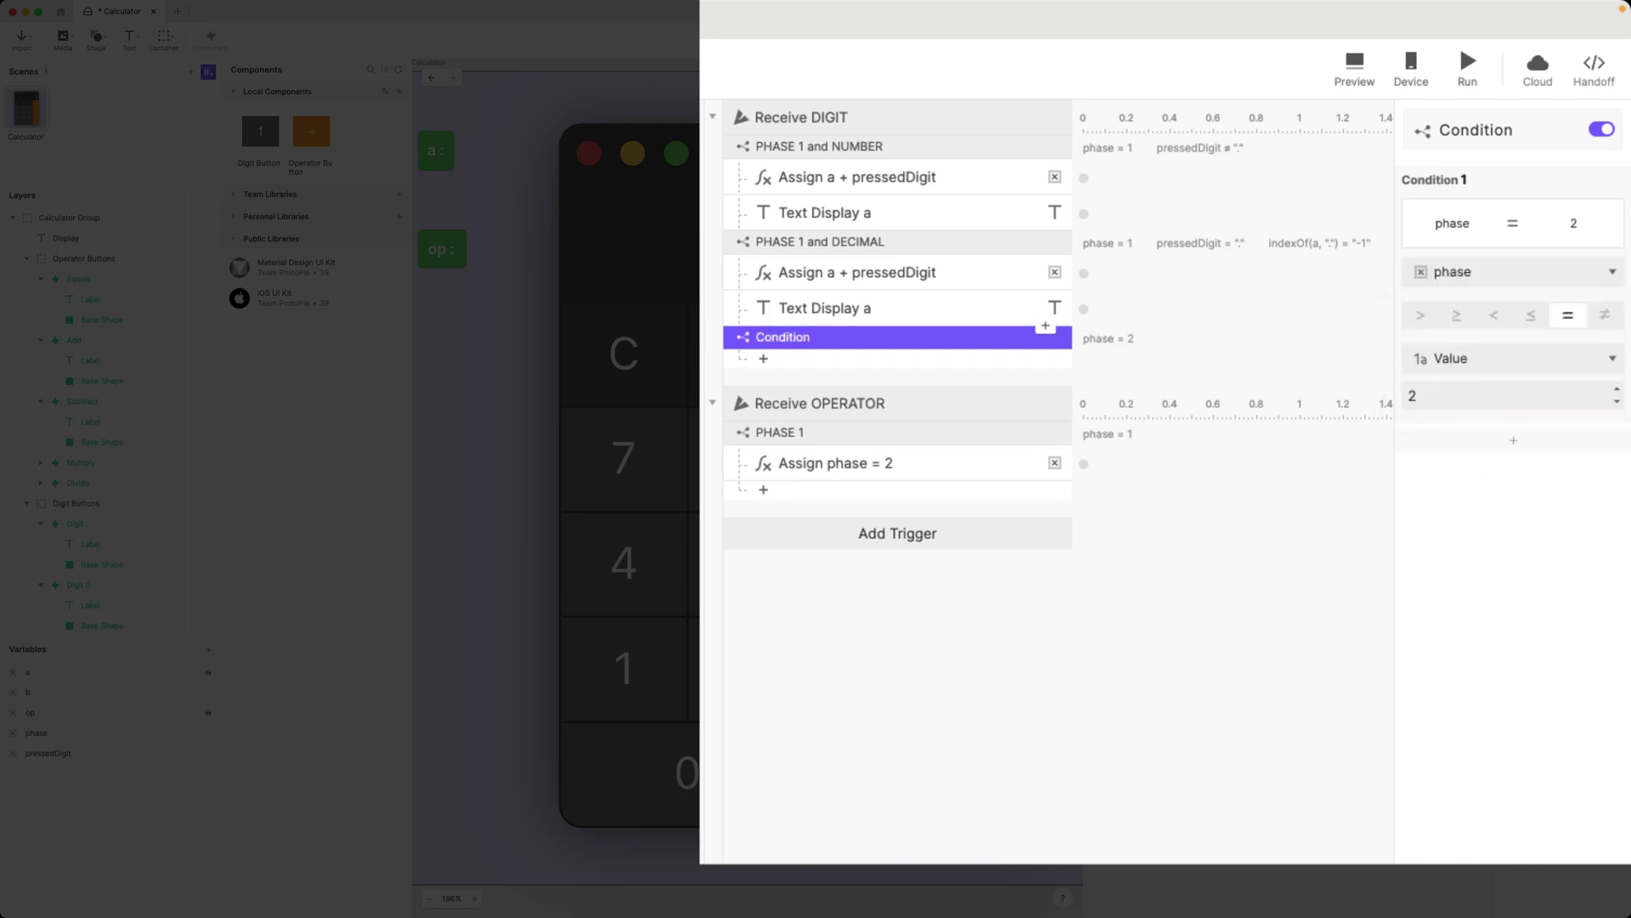
Step: Rename the new condition under Receive DIGIT as "PHASE 2"
double_click(783, 337)
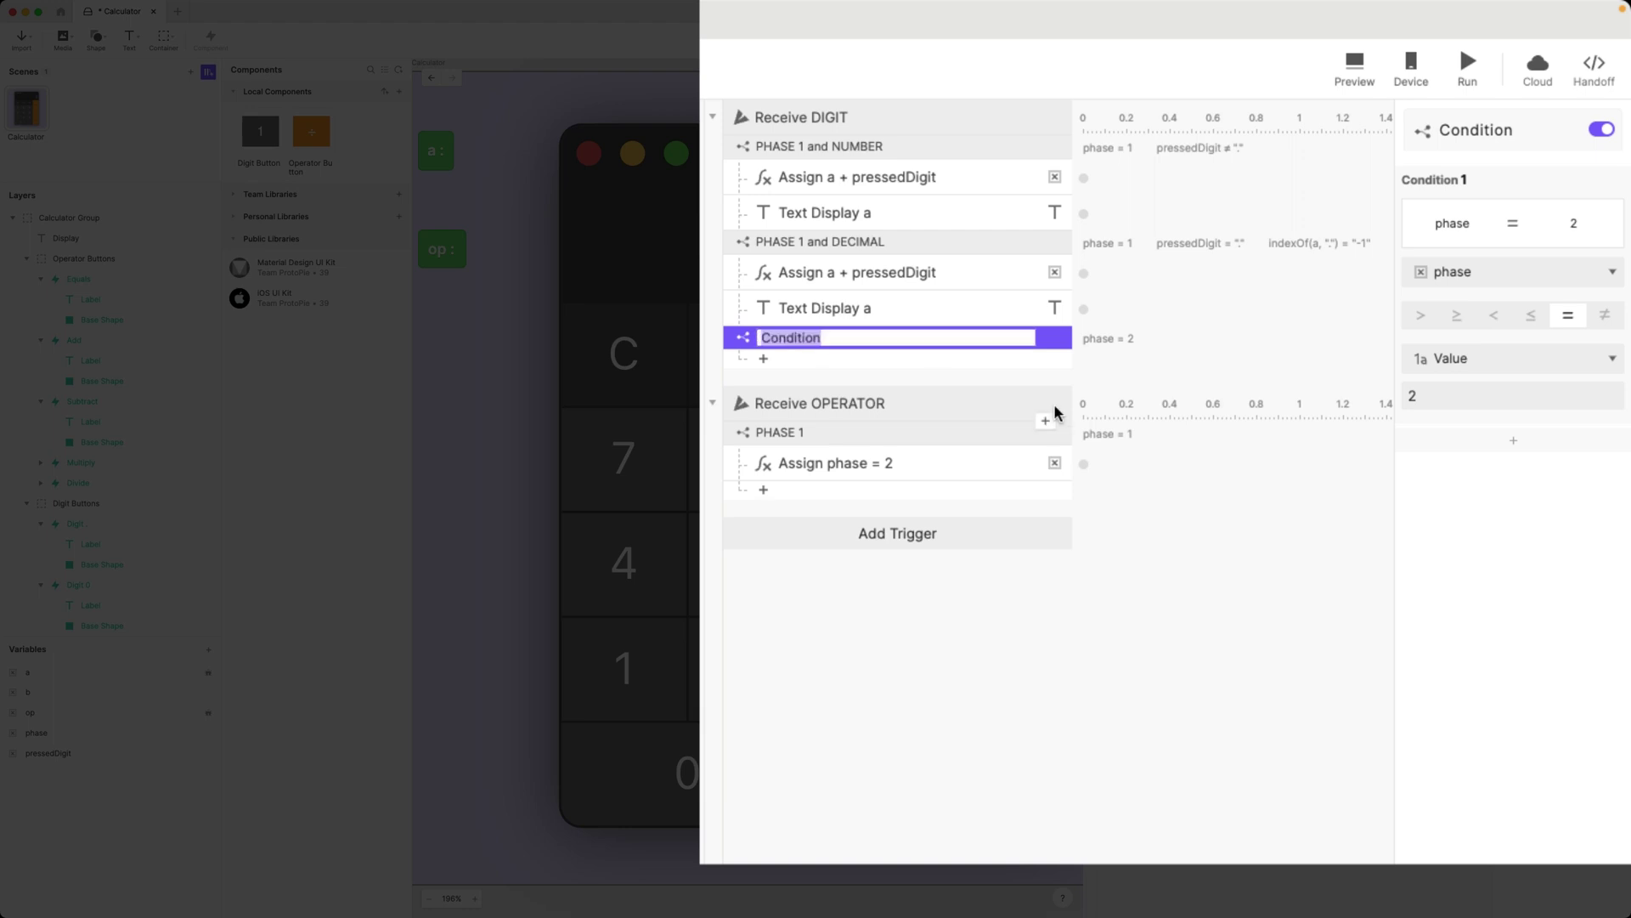
type("PHASE 2")
key("Return")
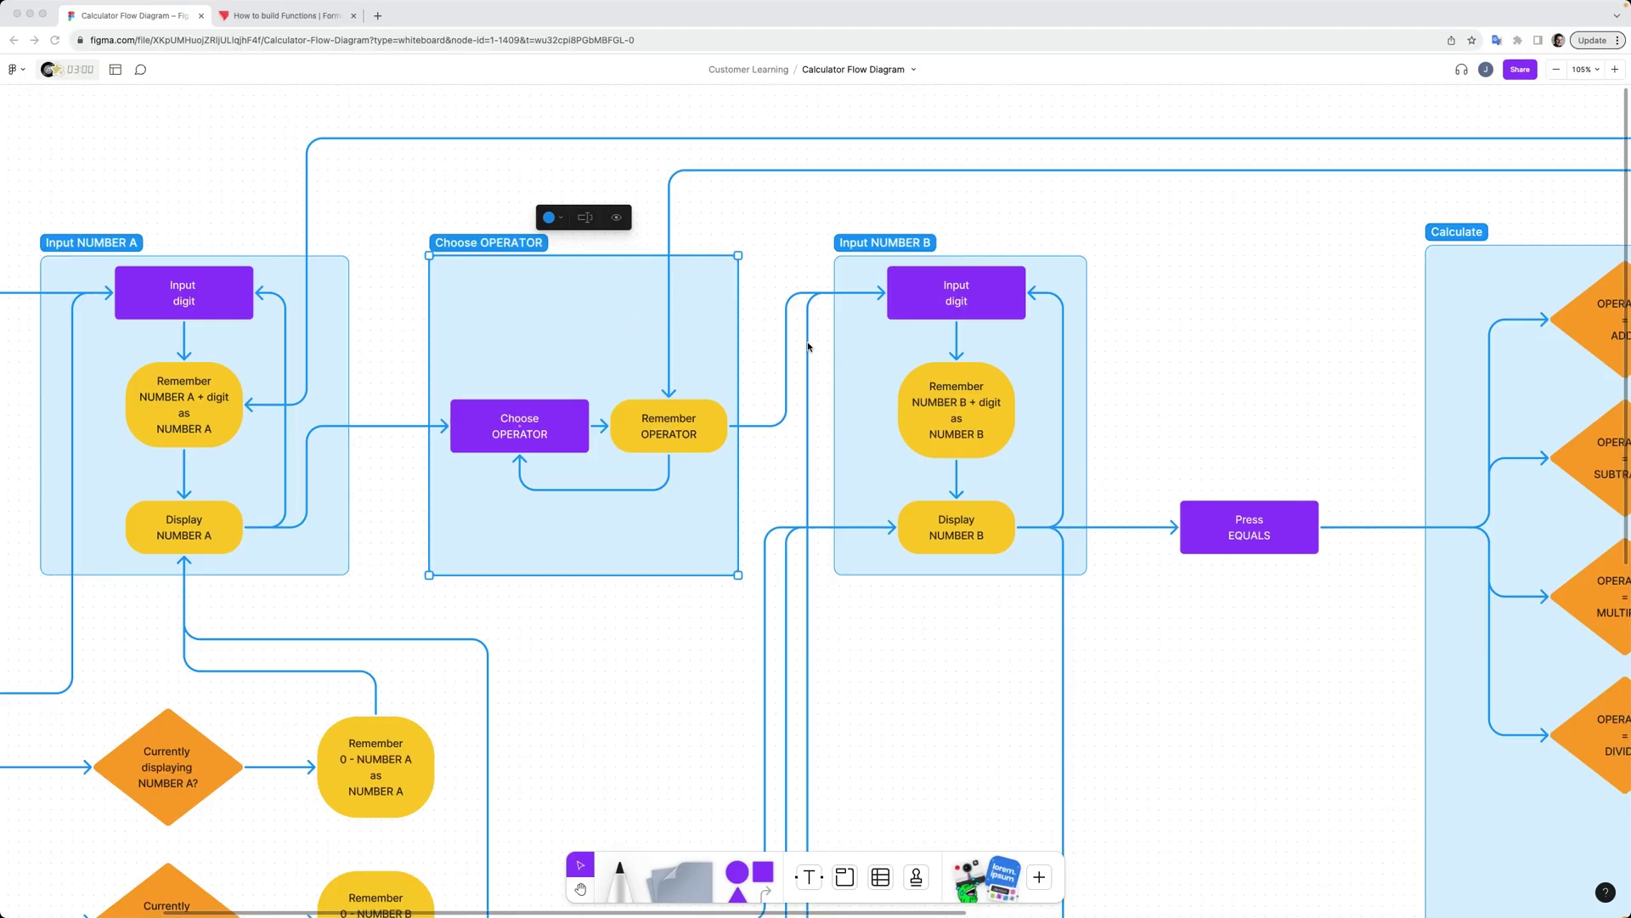
Step: Add an Assign response under the PHASE 2 condition that sets the variable b to the formula pressedDigit
scroll(808, 347, "right", 2)
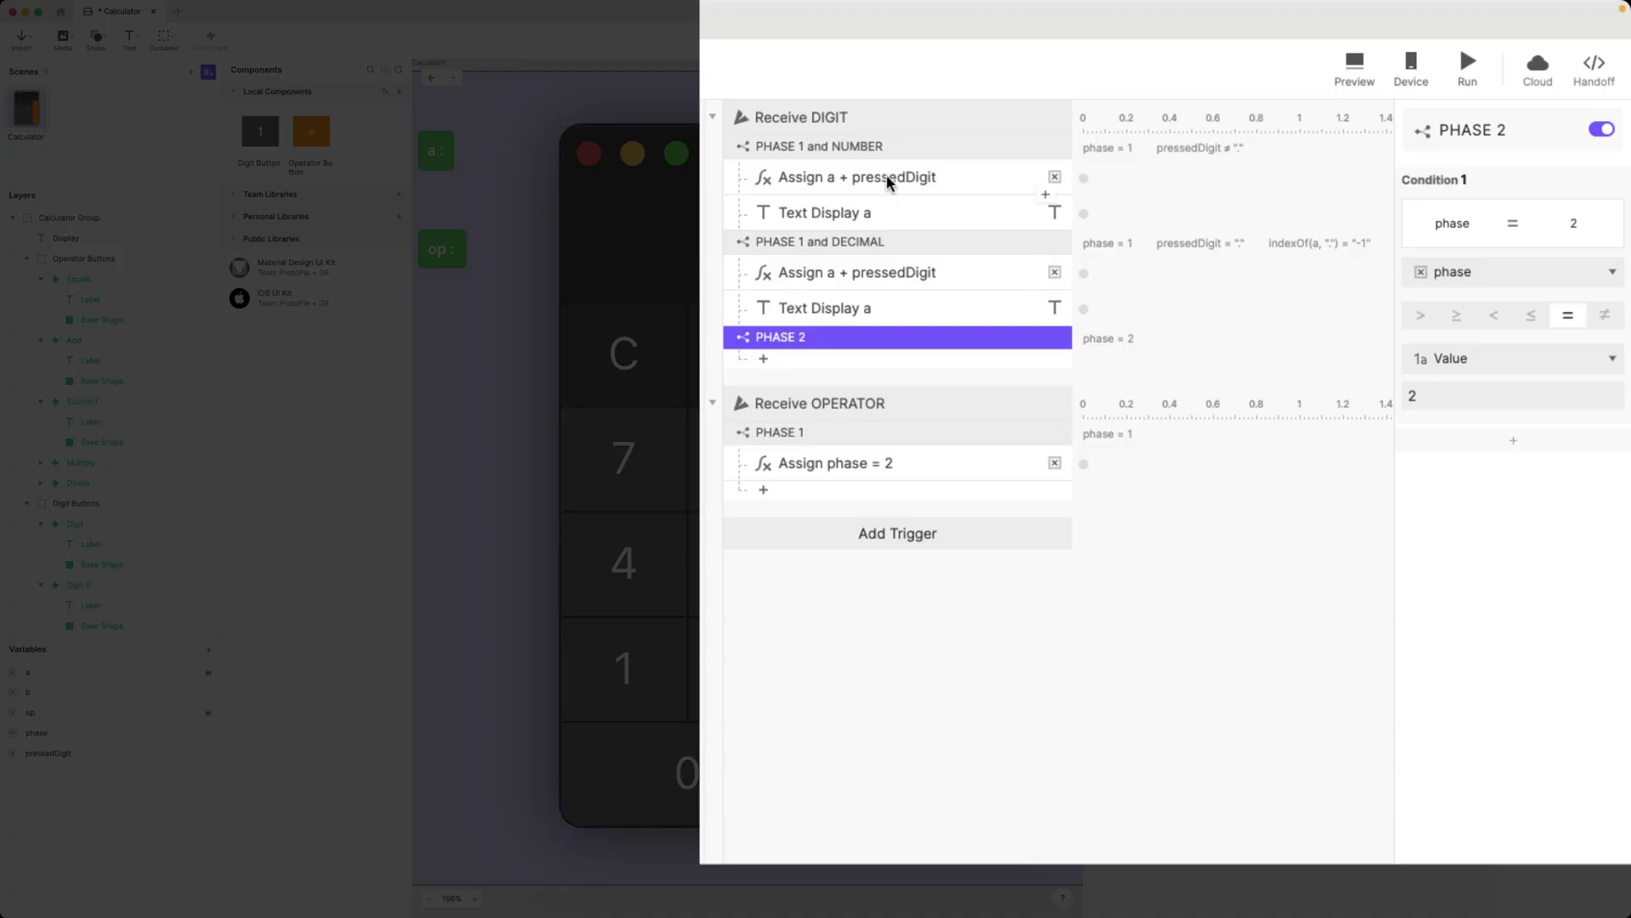
left_click(887, 176)
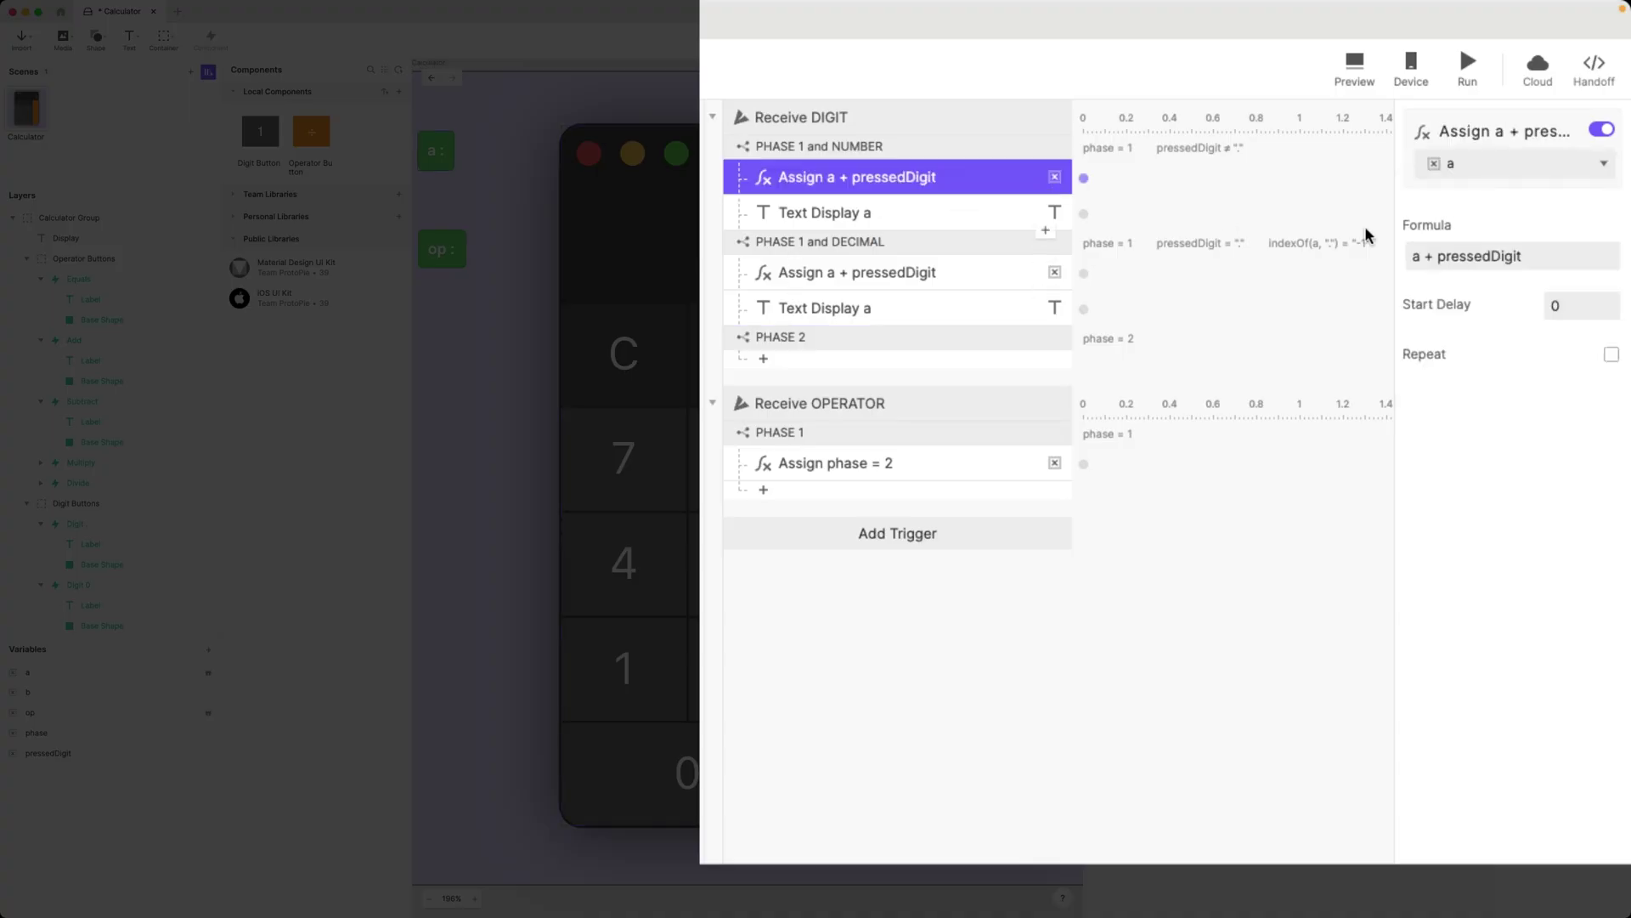
left_click(828, 338)
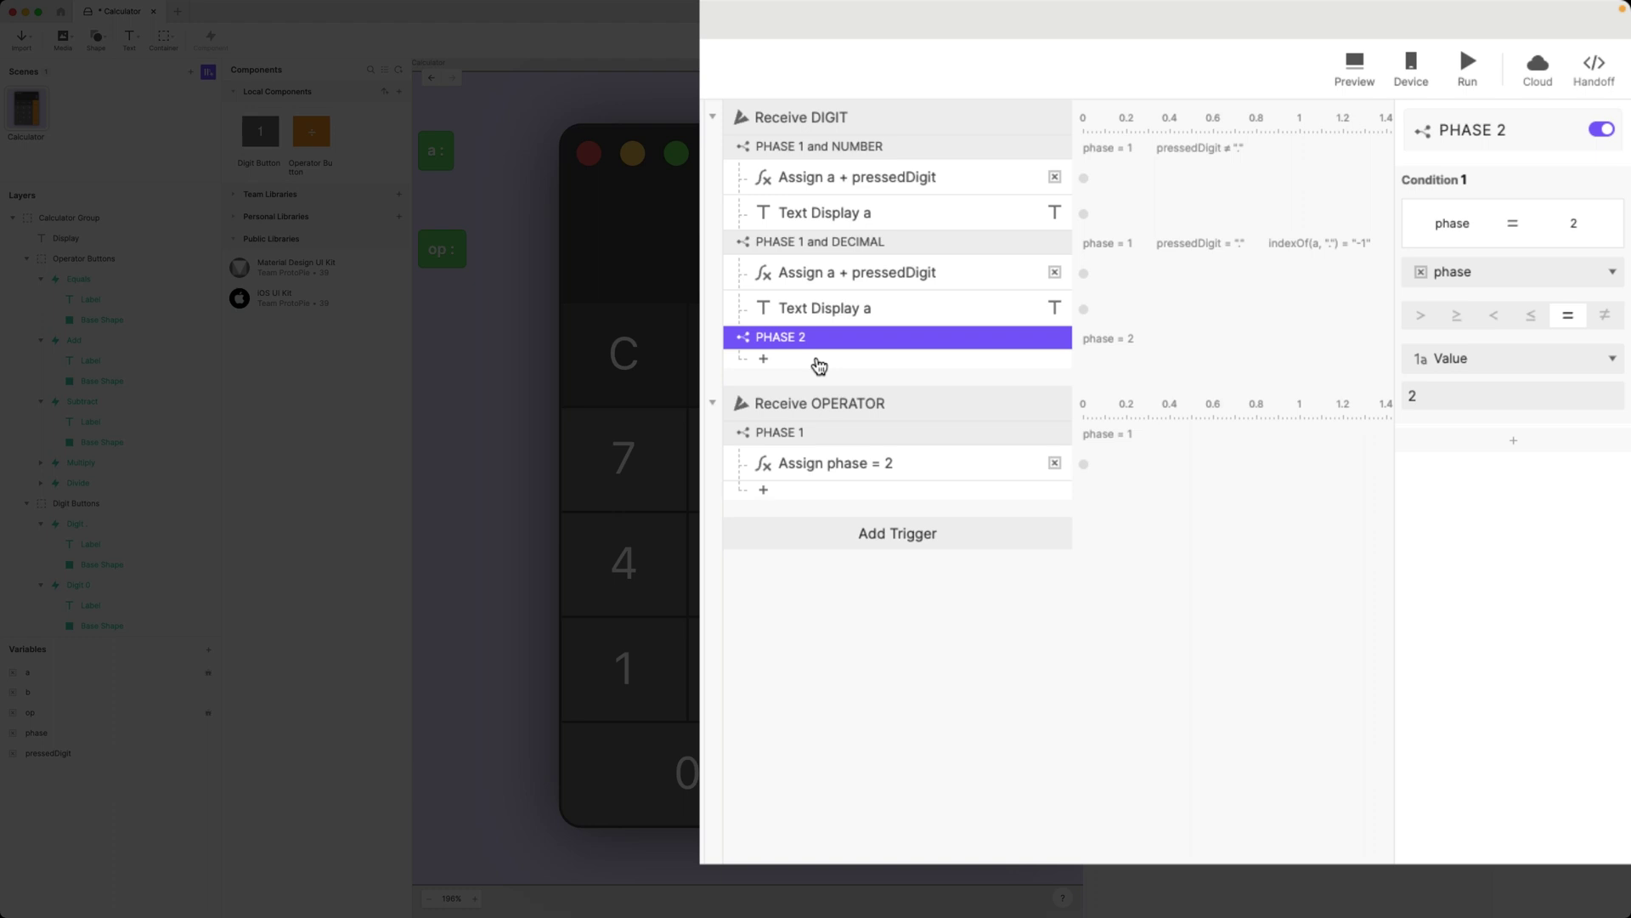
left_click(820, 365)
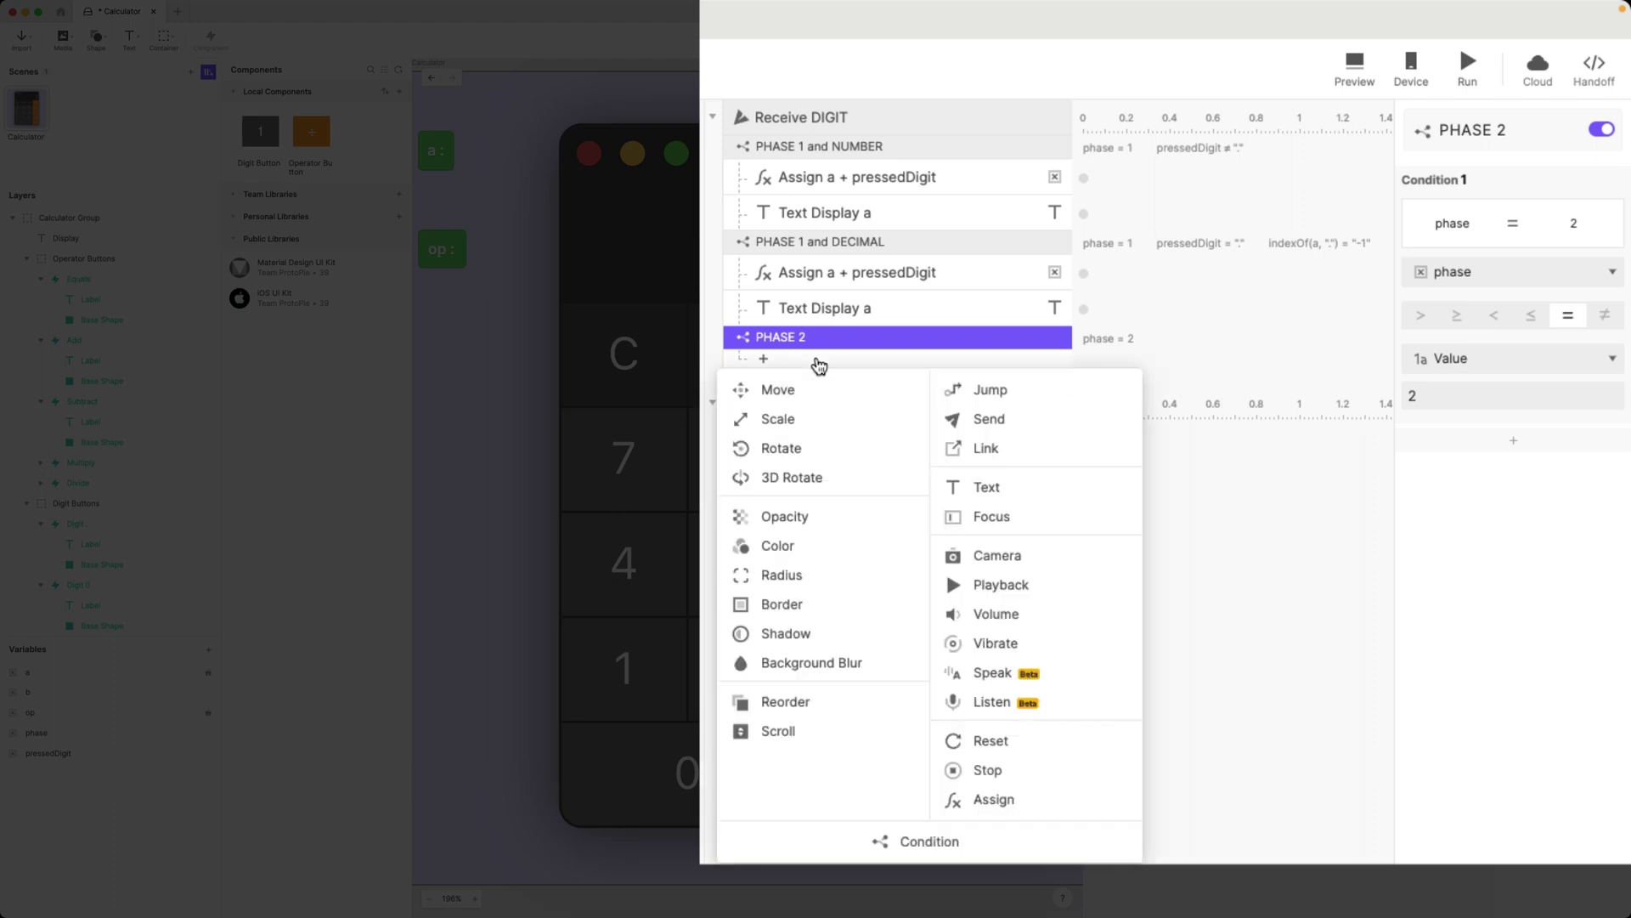
left_click(1017, 803)
left_click(1478, 162)
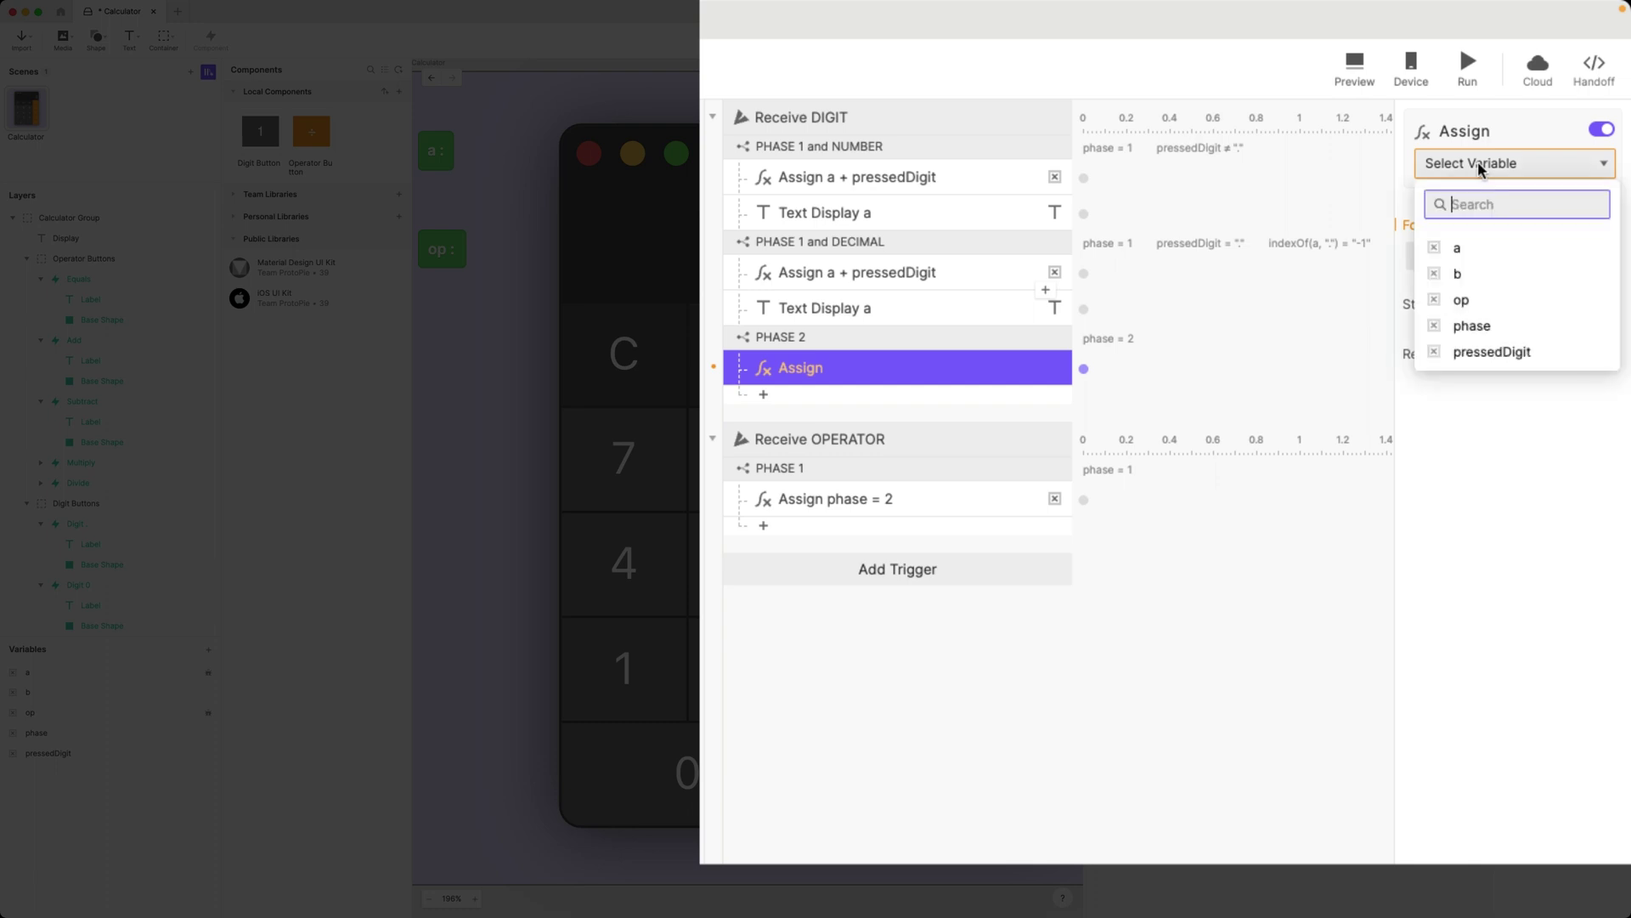
left_click(1463, 271)
left_click(1473, 256)
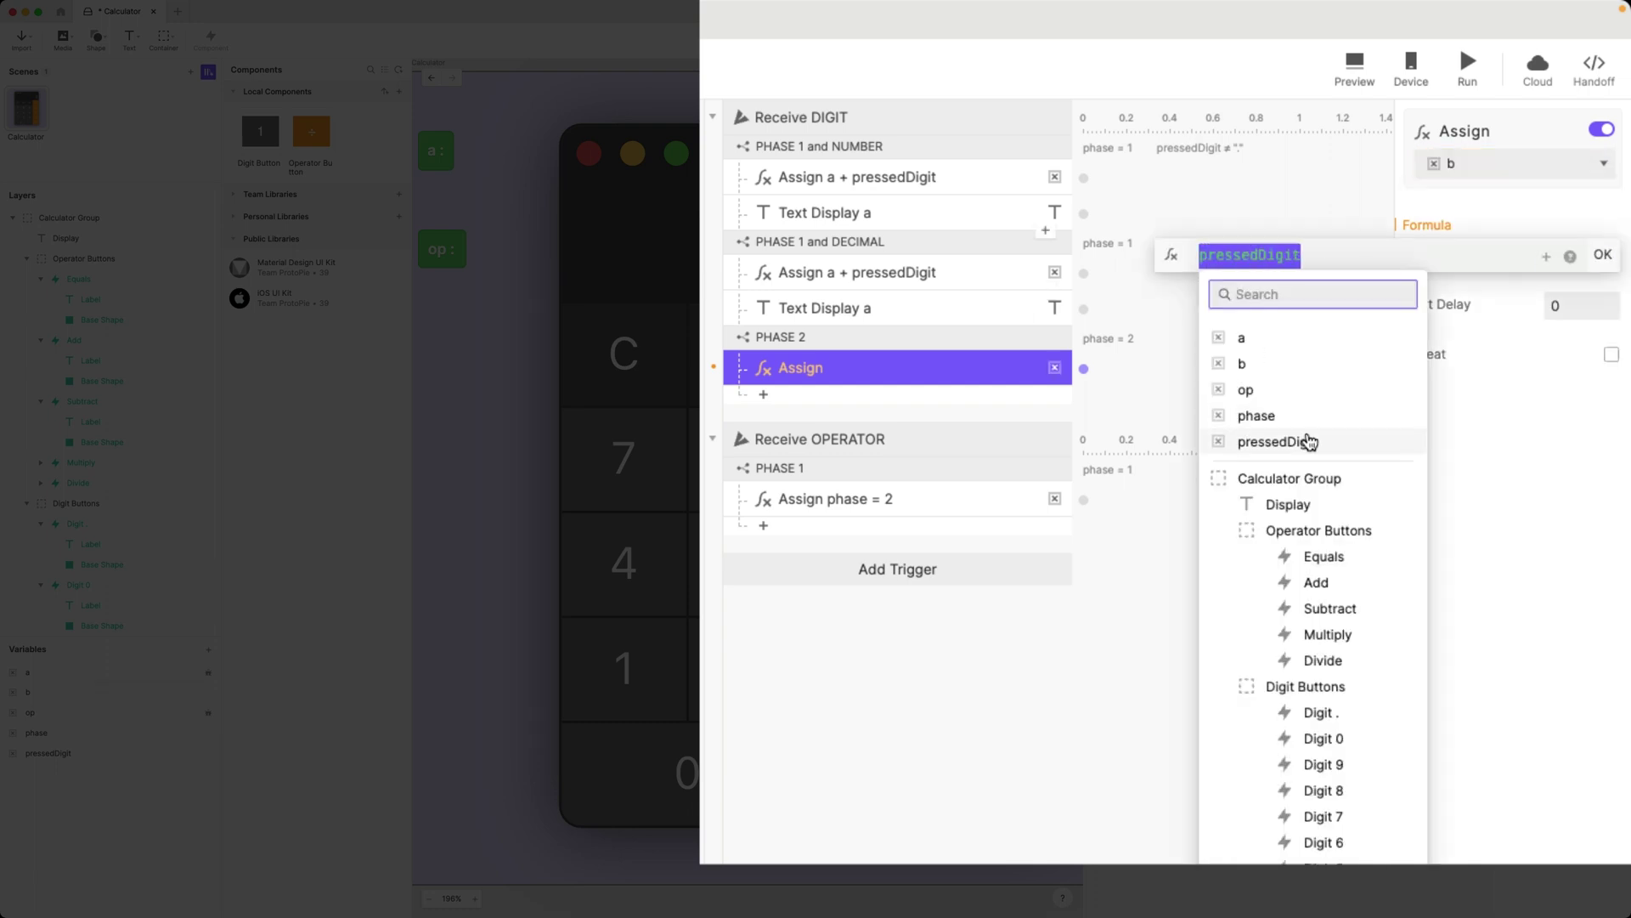
left_click(1327, 441)
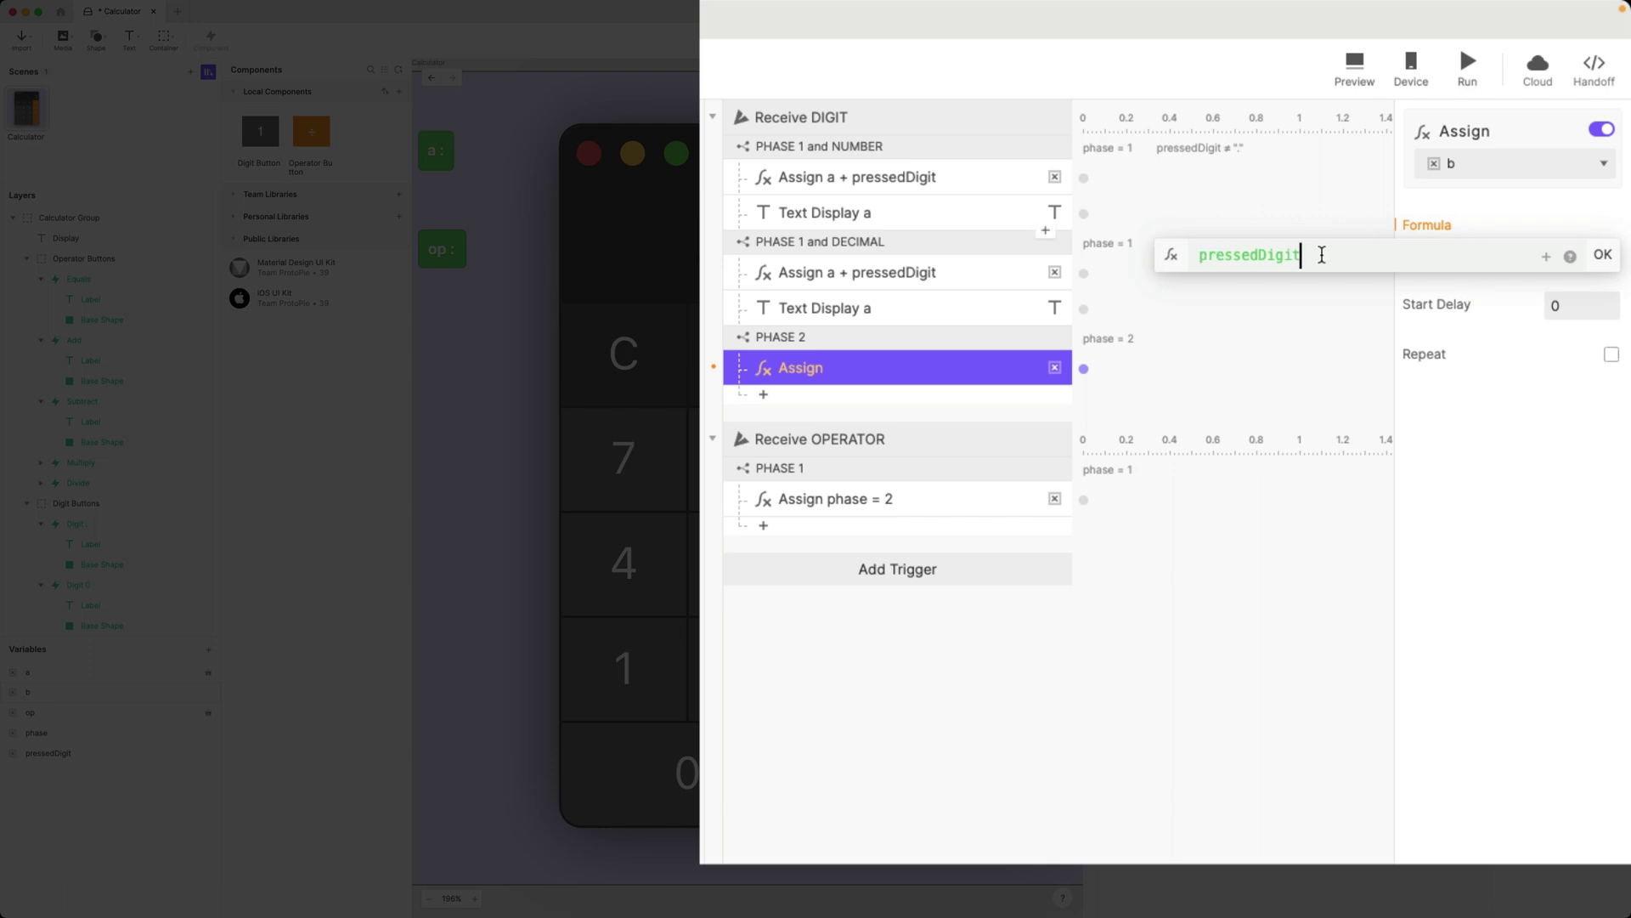
left_click(1604, 255)
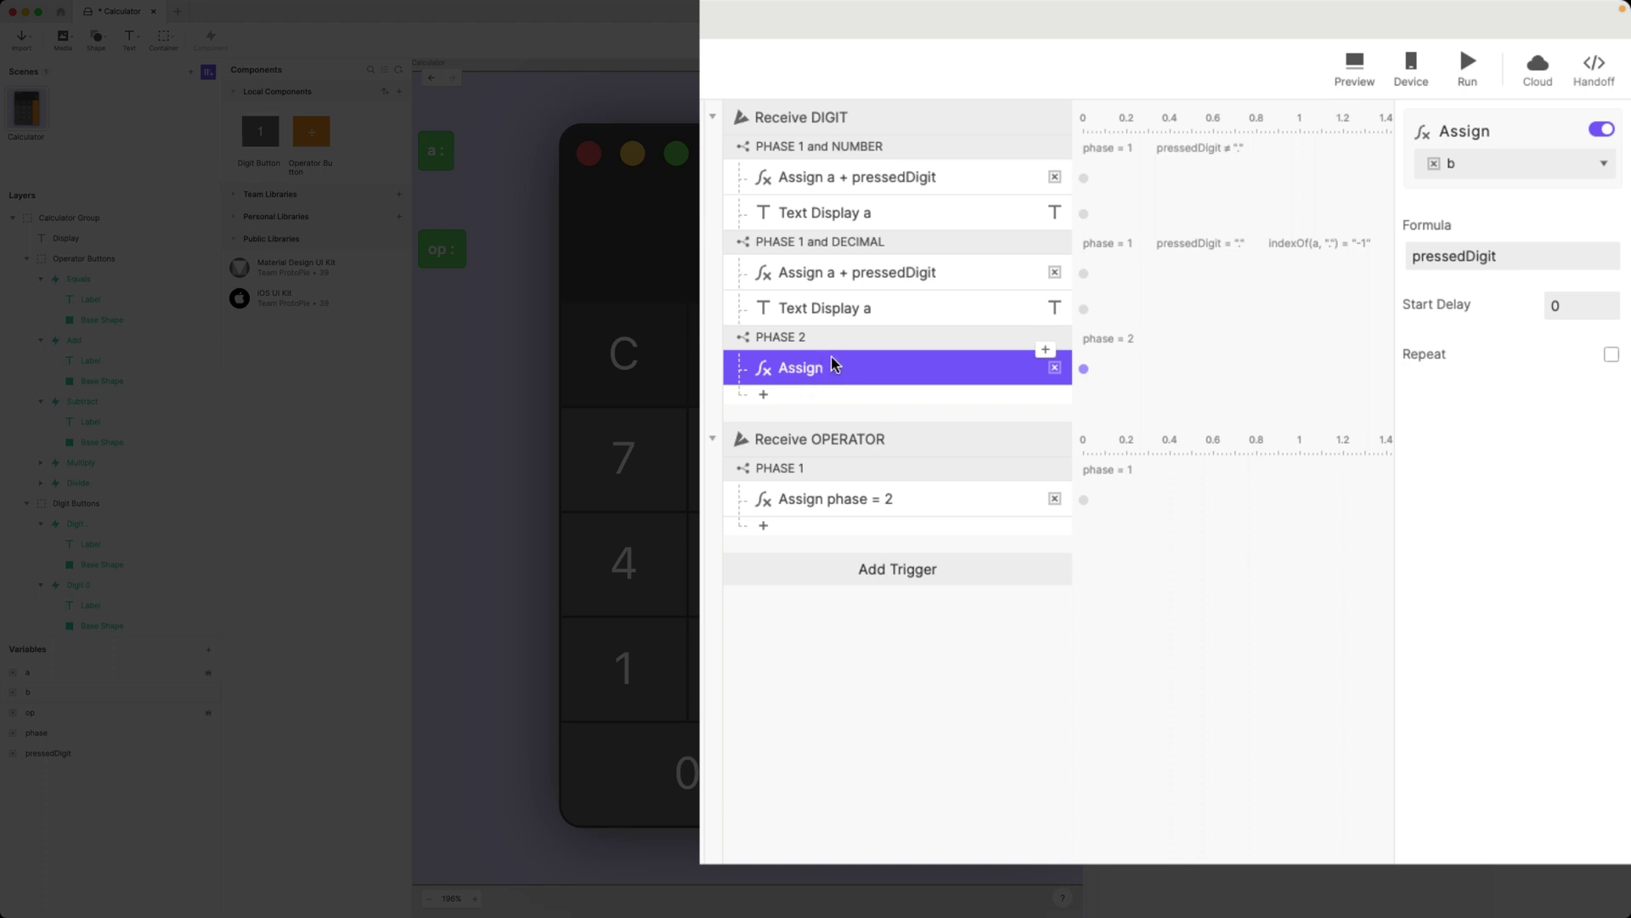
Step: Rename the Assign response under PHASE 2 as "Assign b = pressedDigit"
double_click(885, 369)
left_click(885, 371)
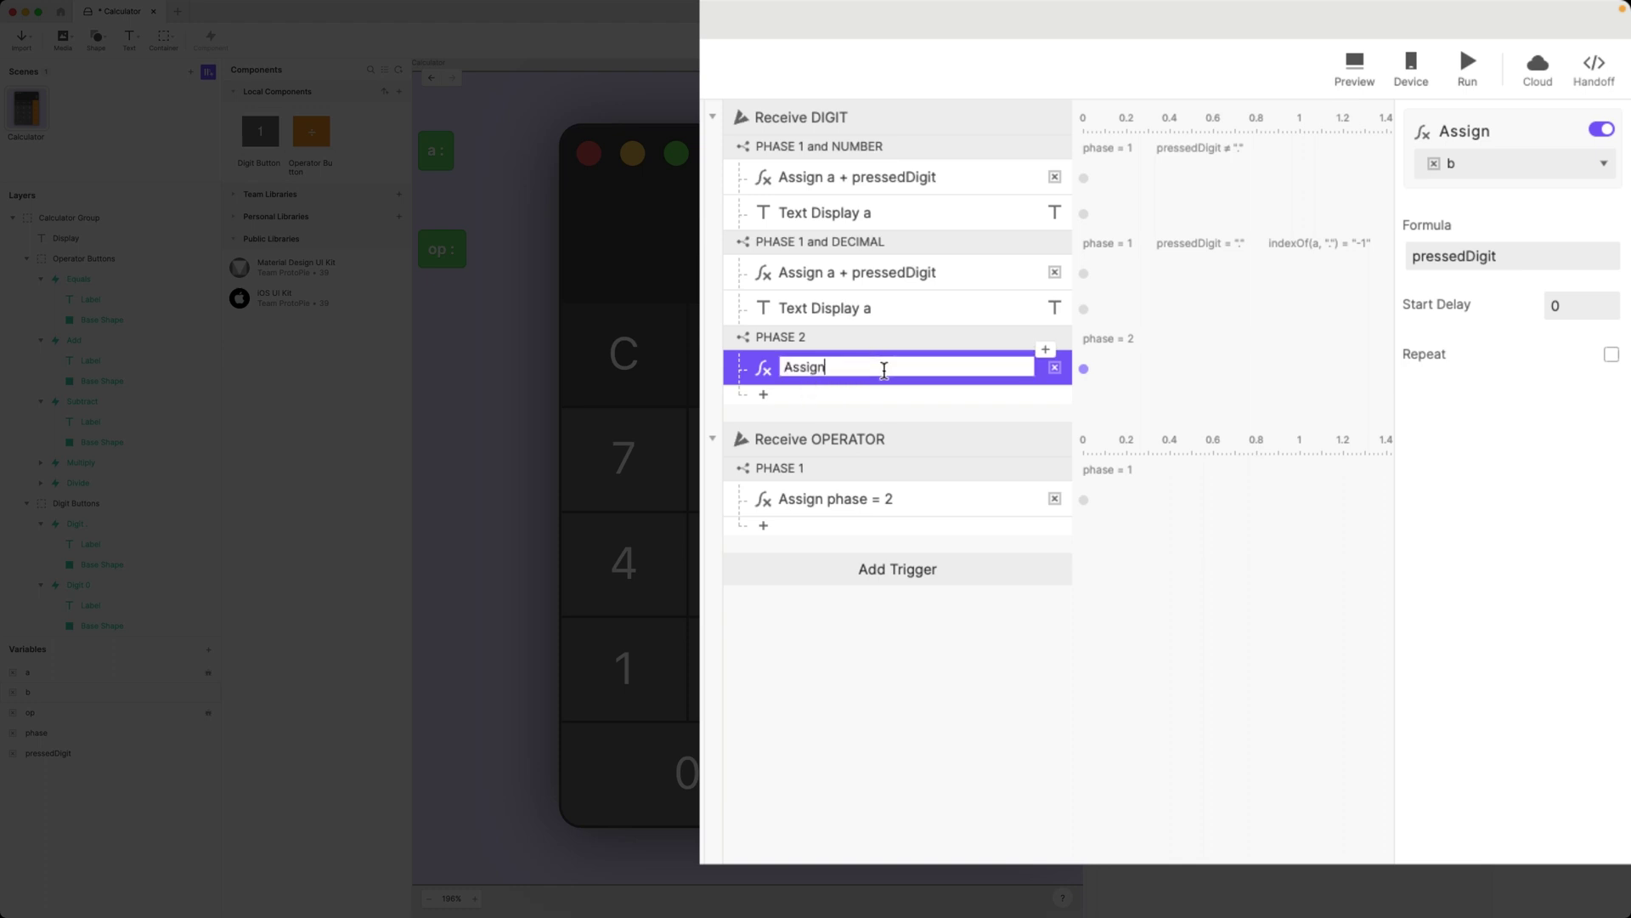
type("b = pressedDigit")
left_click(969, 740)
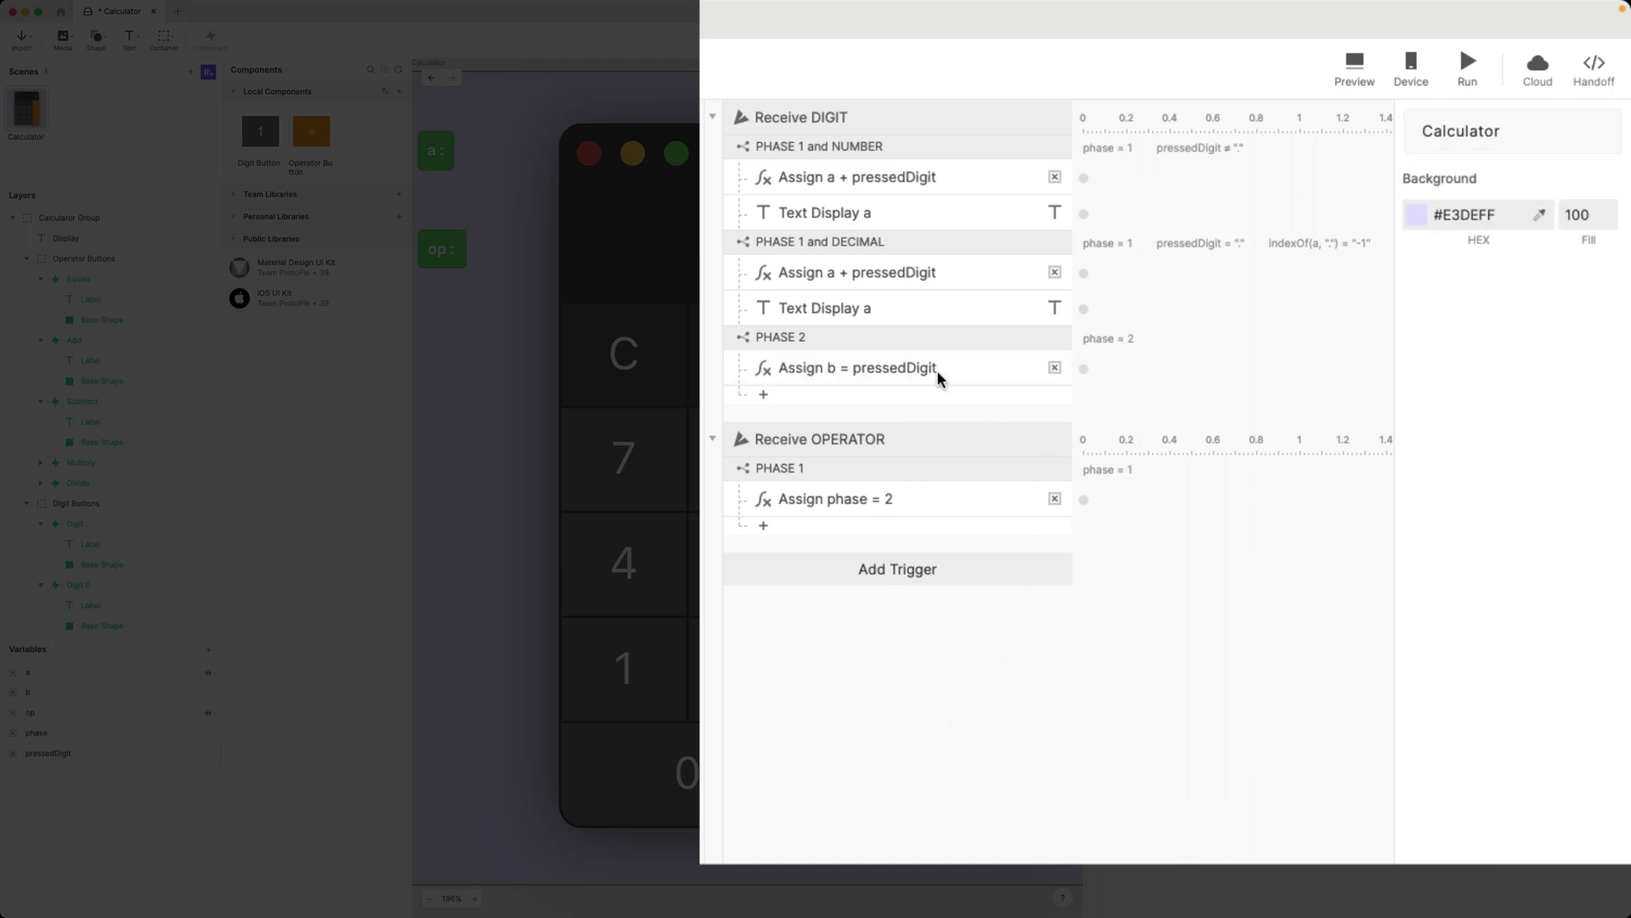
Step: Add an Assign response under the PHASE 2 condition that sets the variable phase to the formula 3
left_click(940, 376)
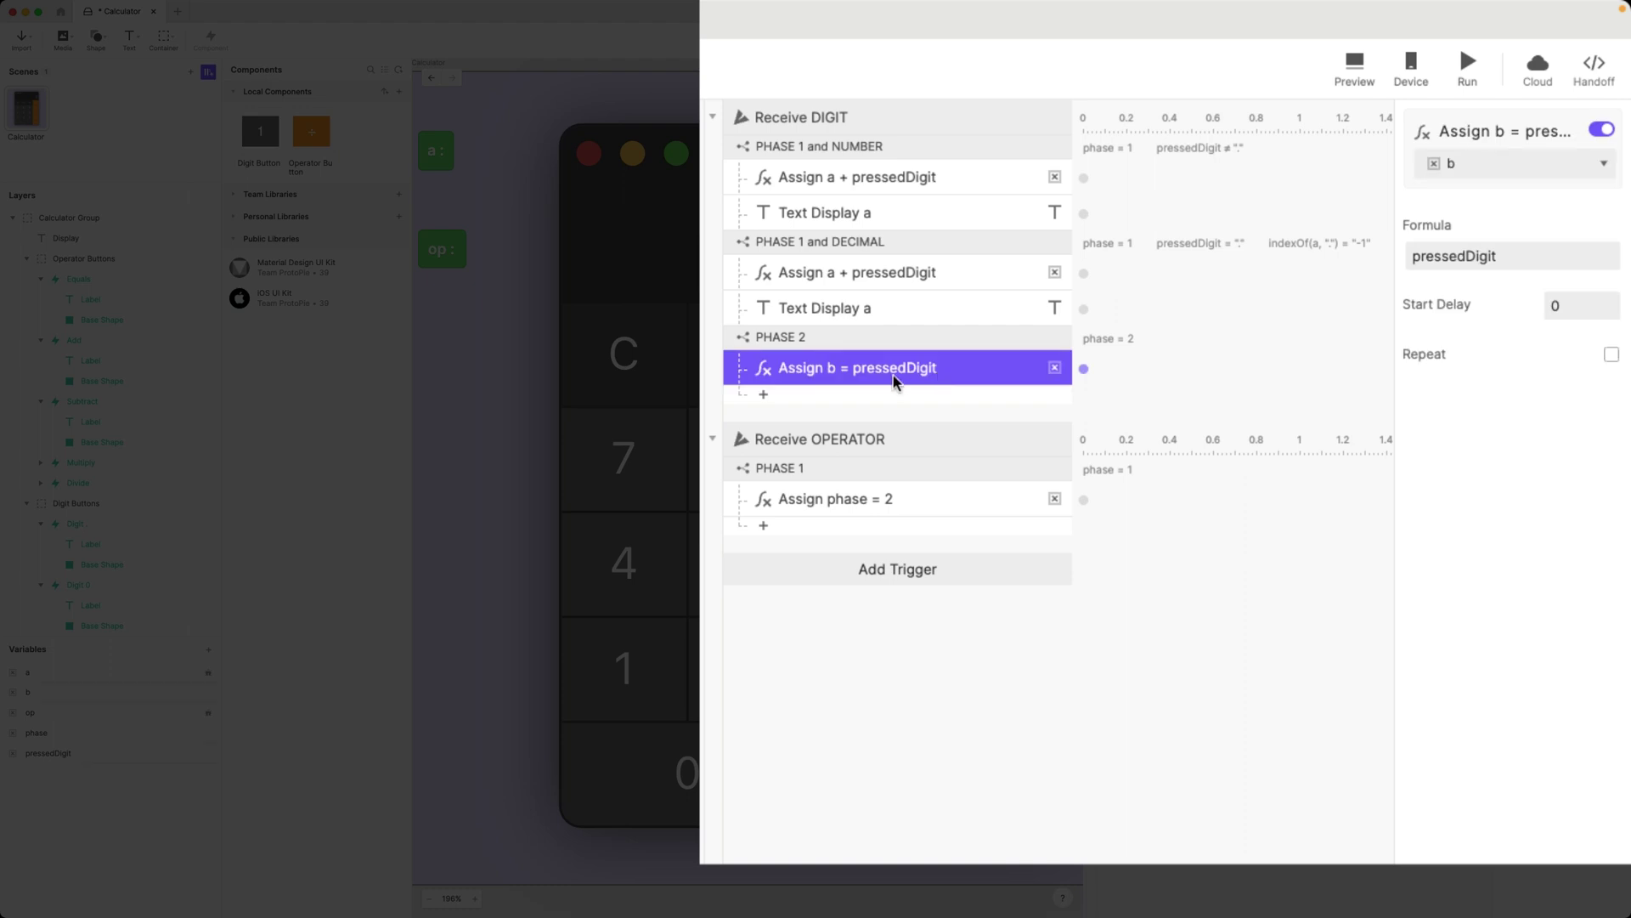
left_click(764, 395)
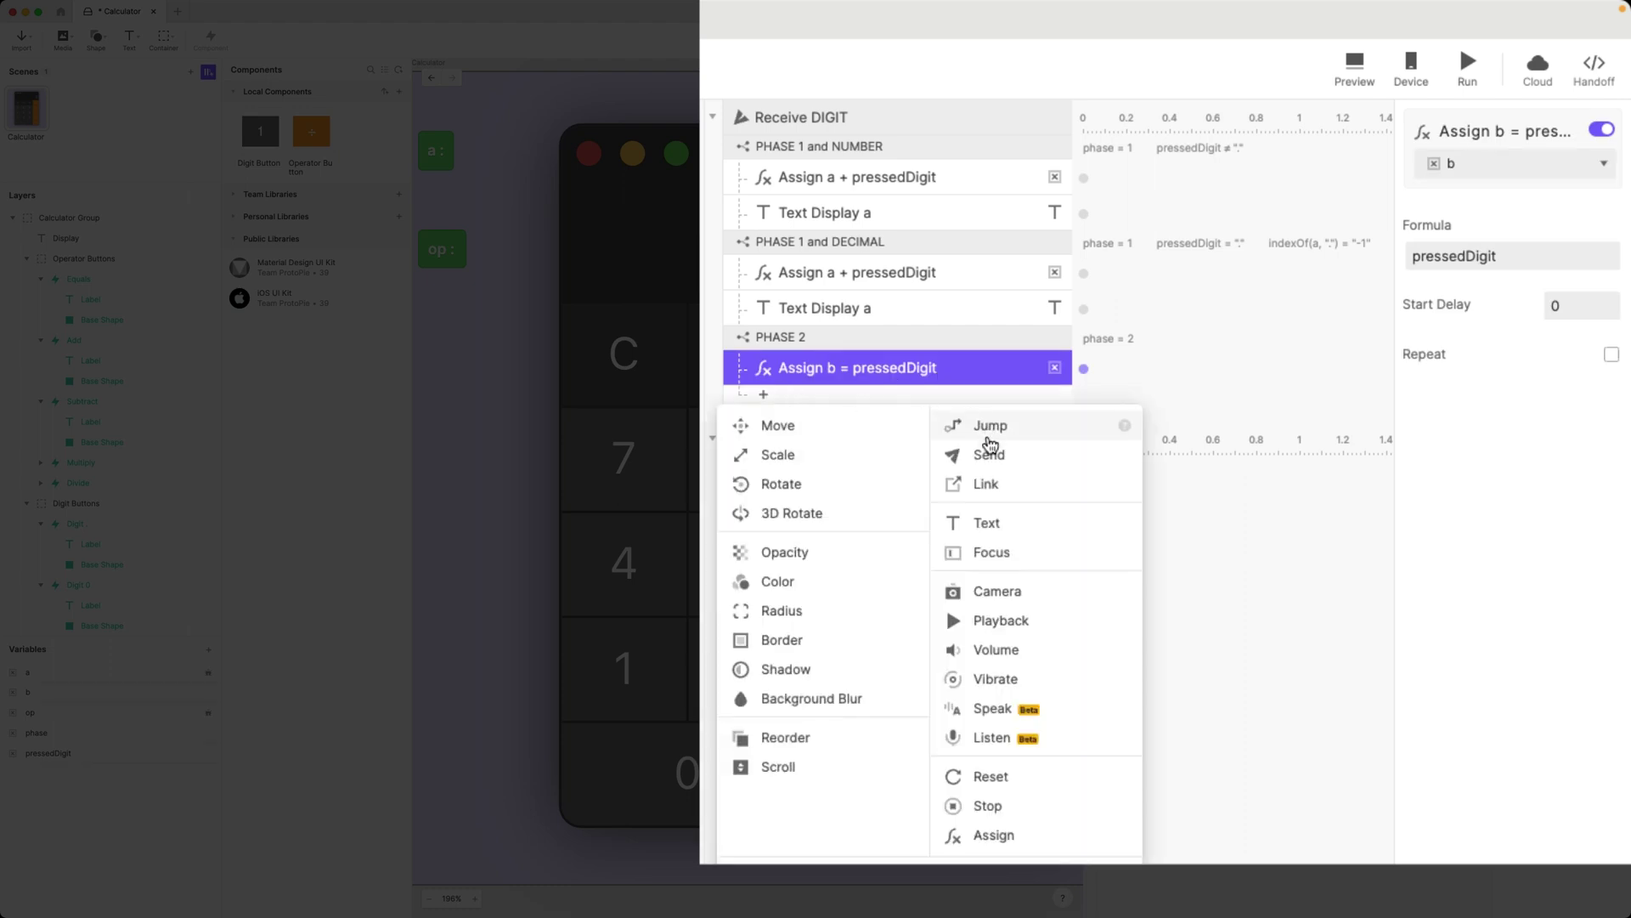
left_click(1003, 834)
left_click(1483, 168)
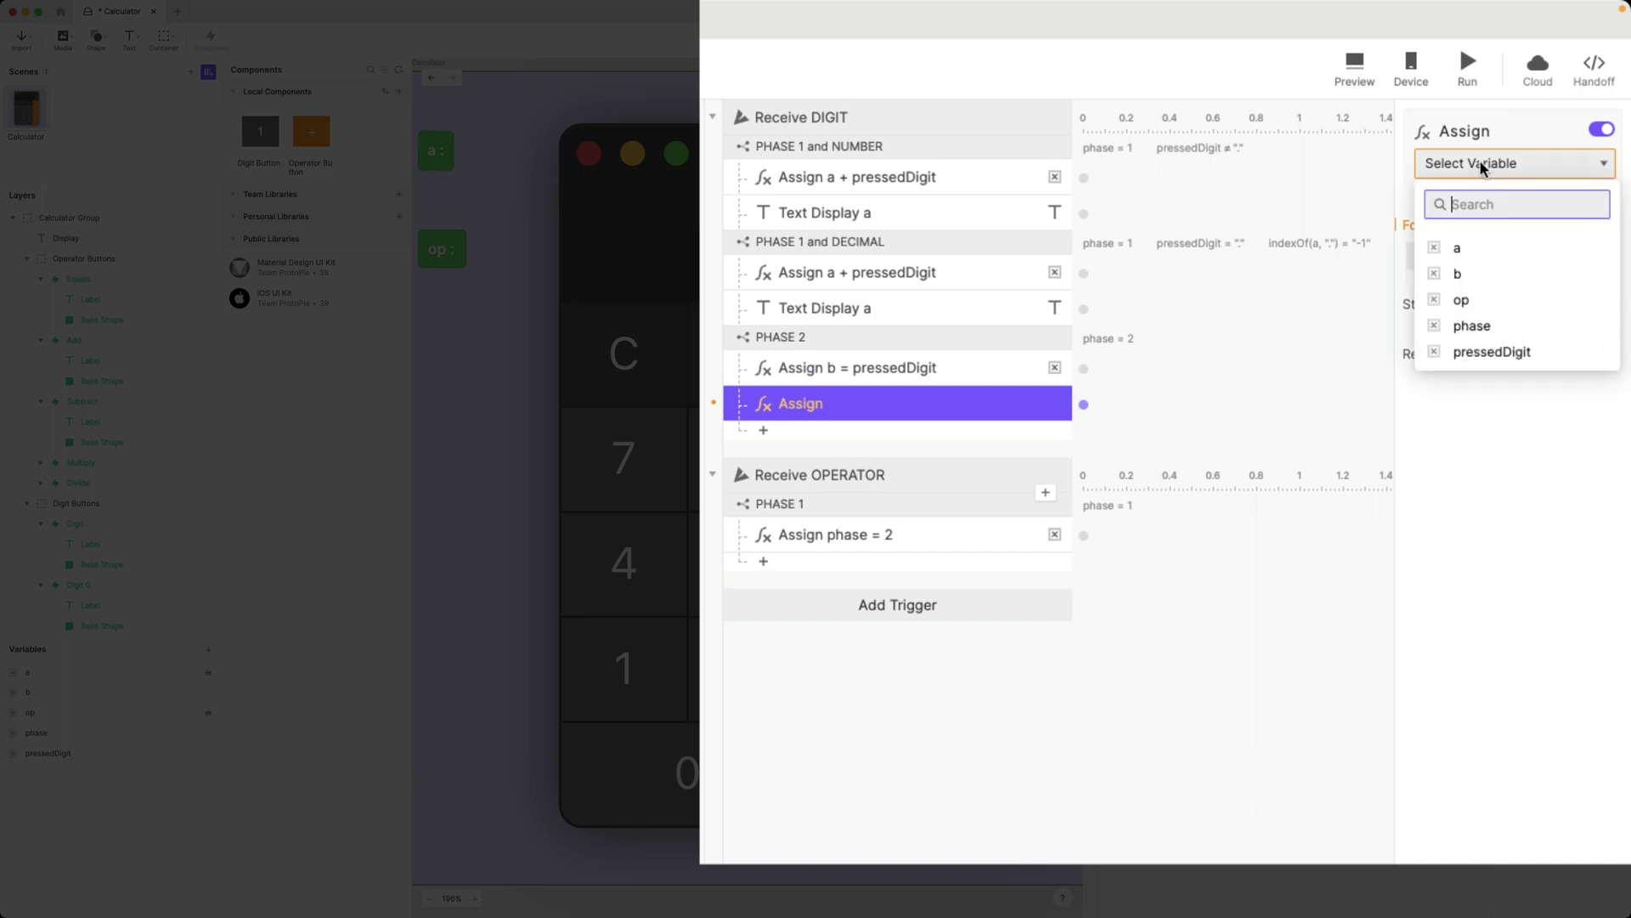
left_click(1482, 325)
left_click(1472, 253)
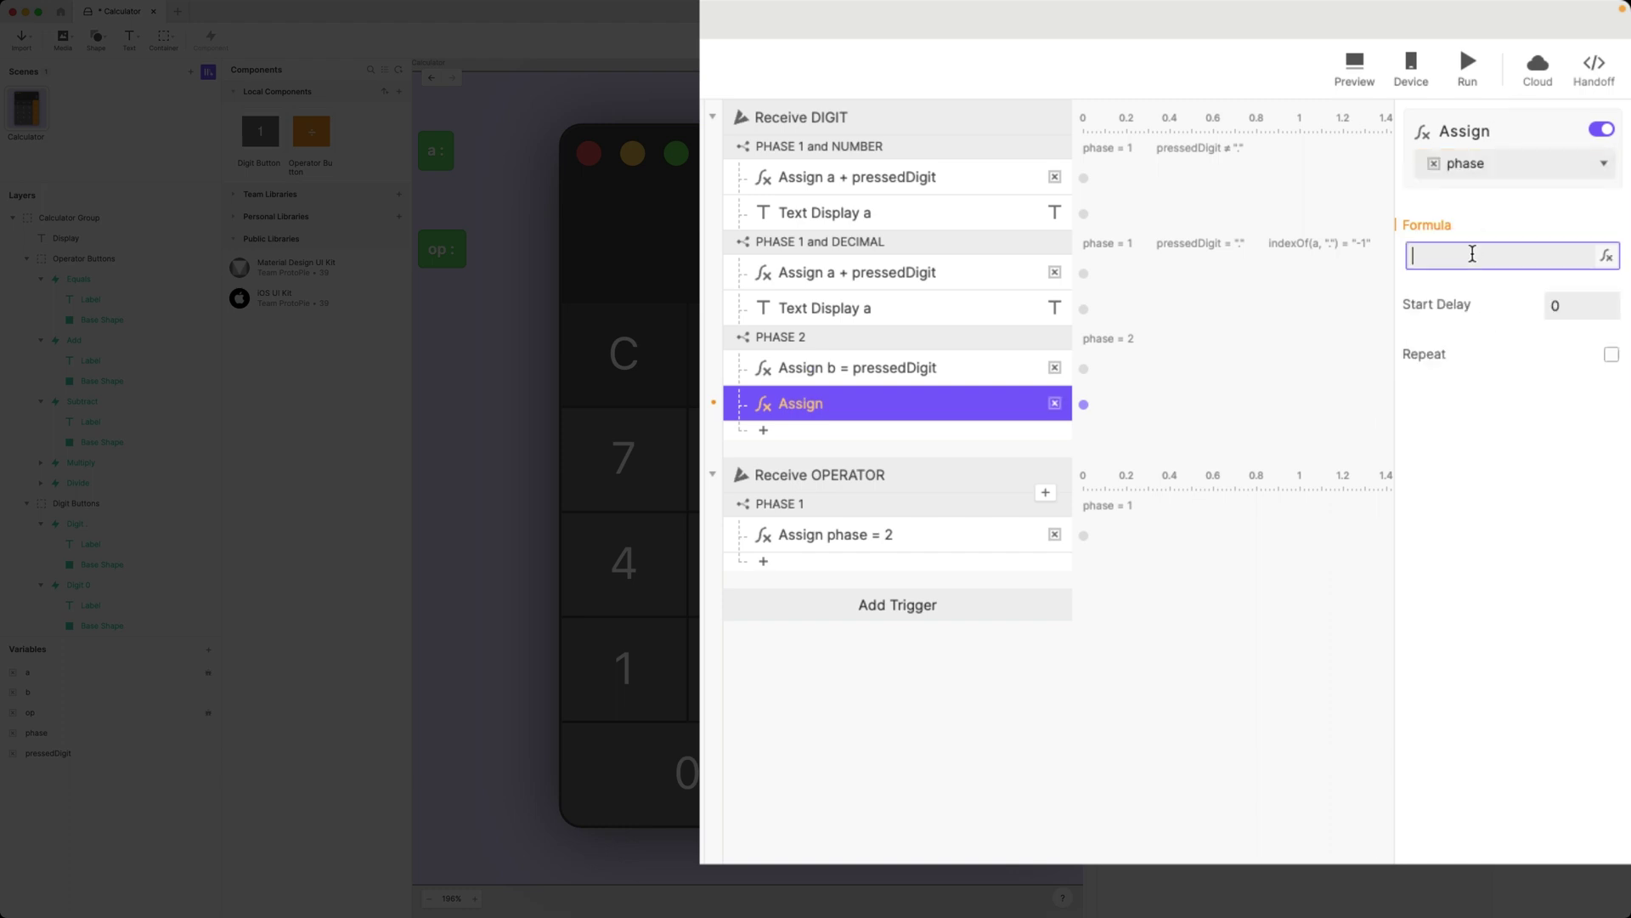
type("3")
key("Return")
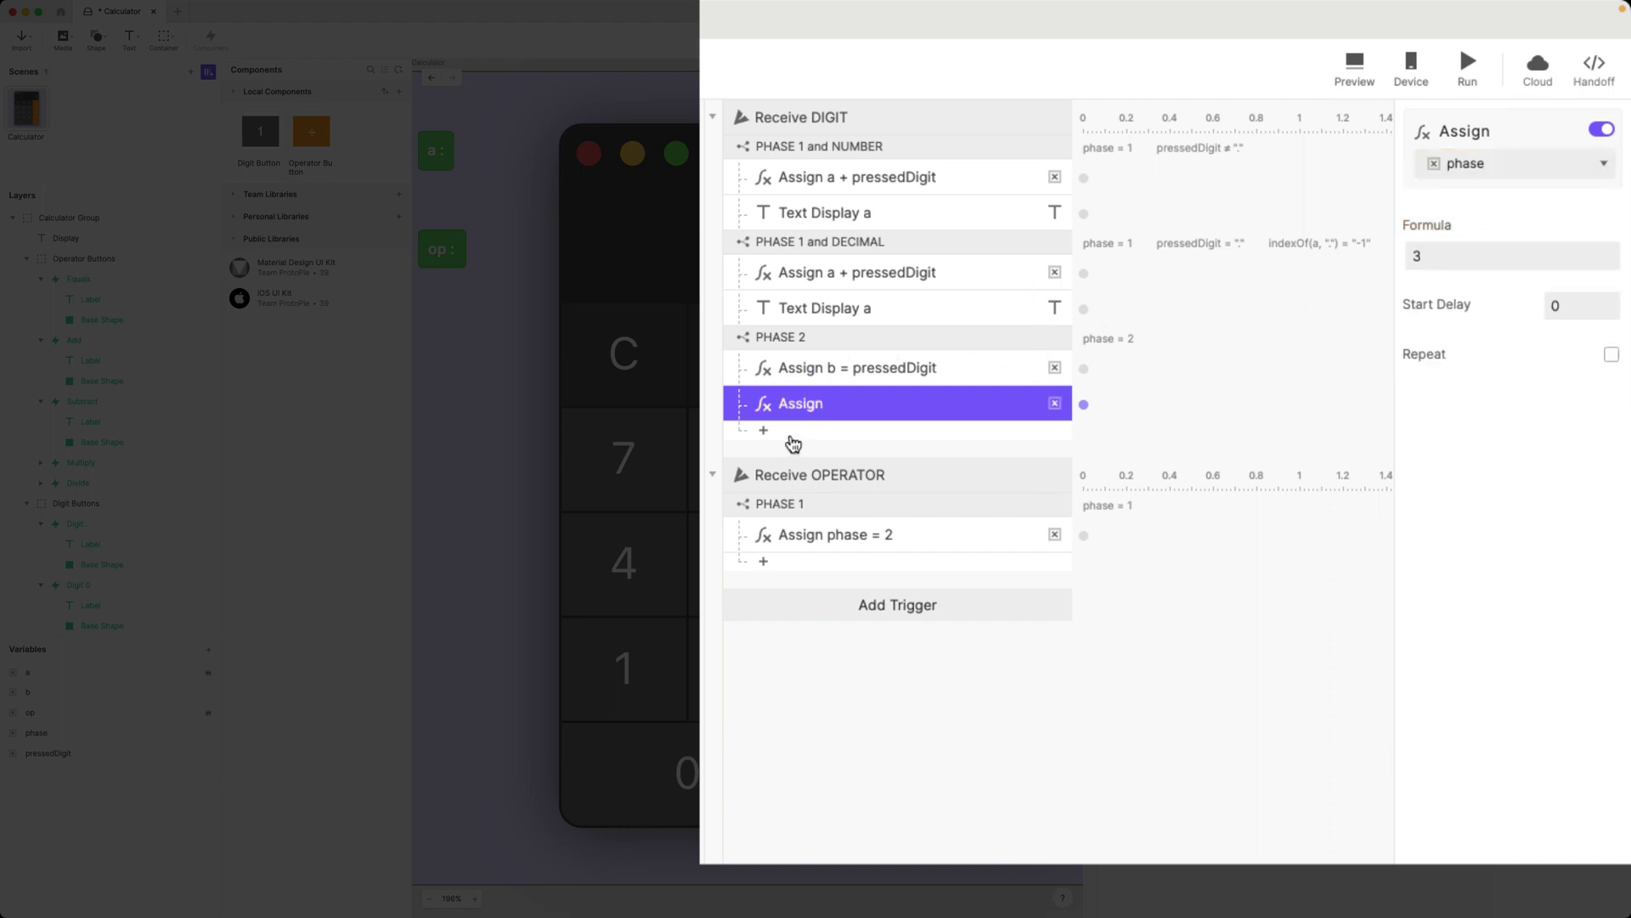
Step: Rename the new Assign response under PHASE 2 as "Assign phase = 3"
double_click(808, 404)
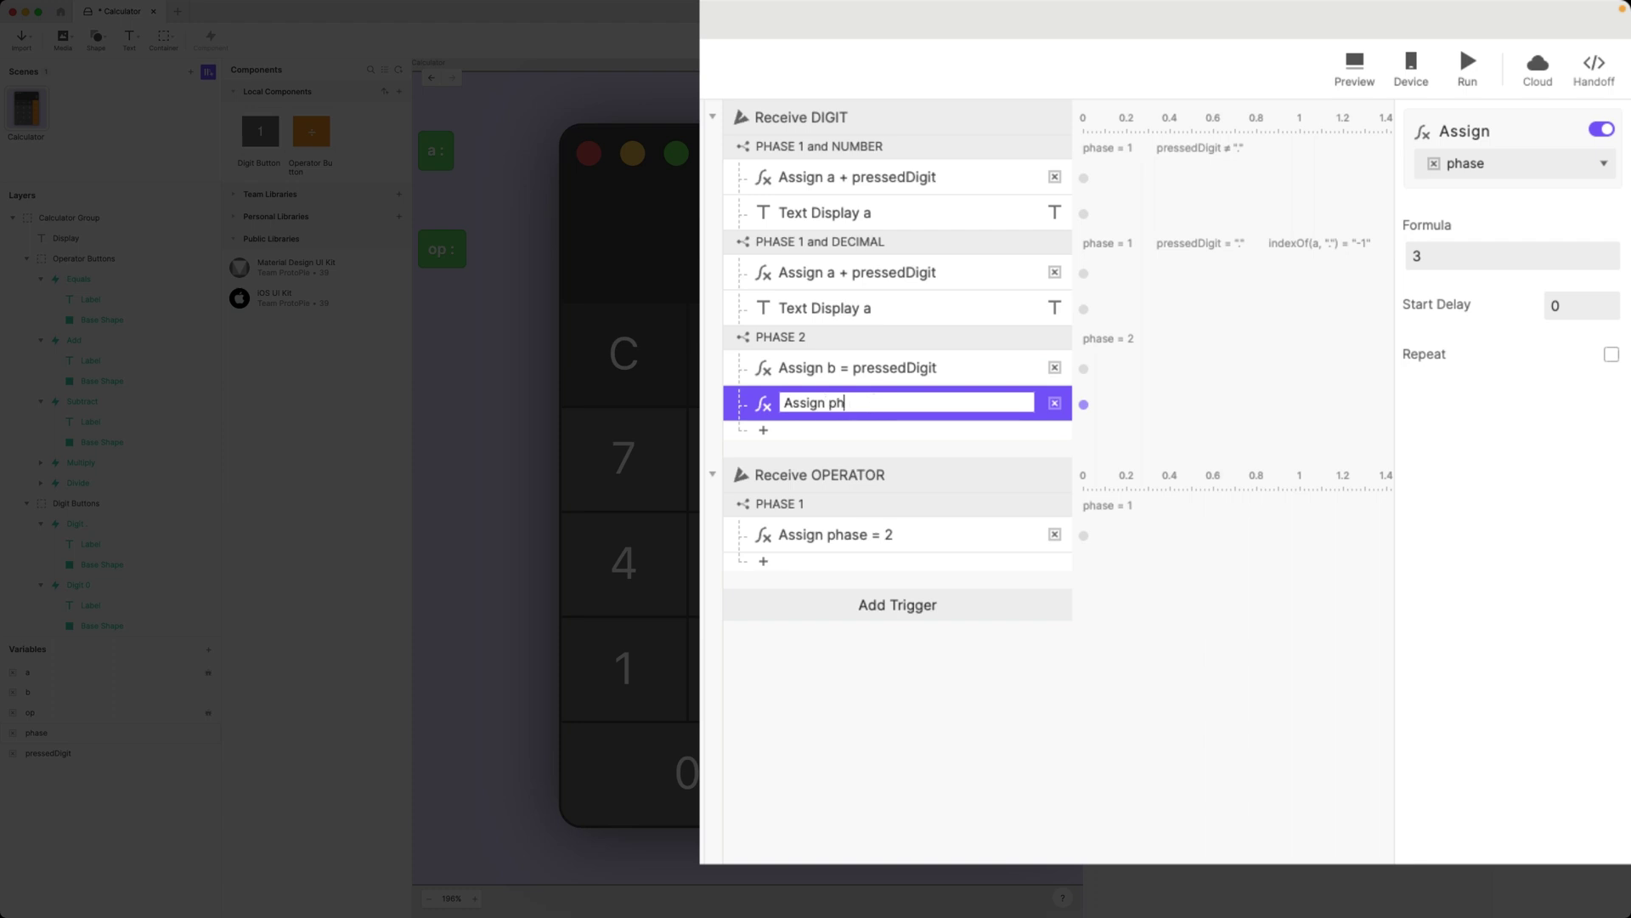
type("phase = 3")
key("Return")
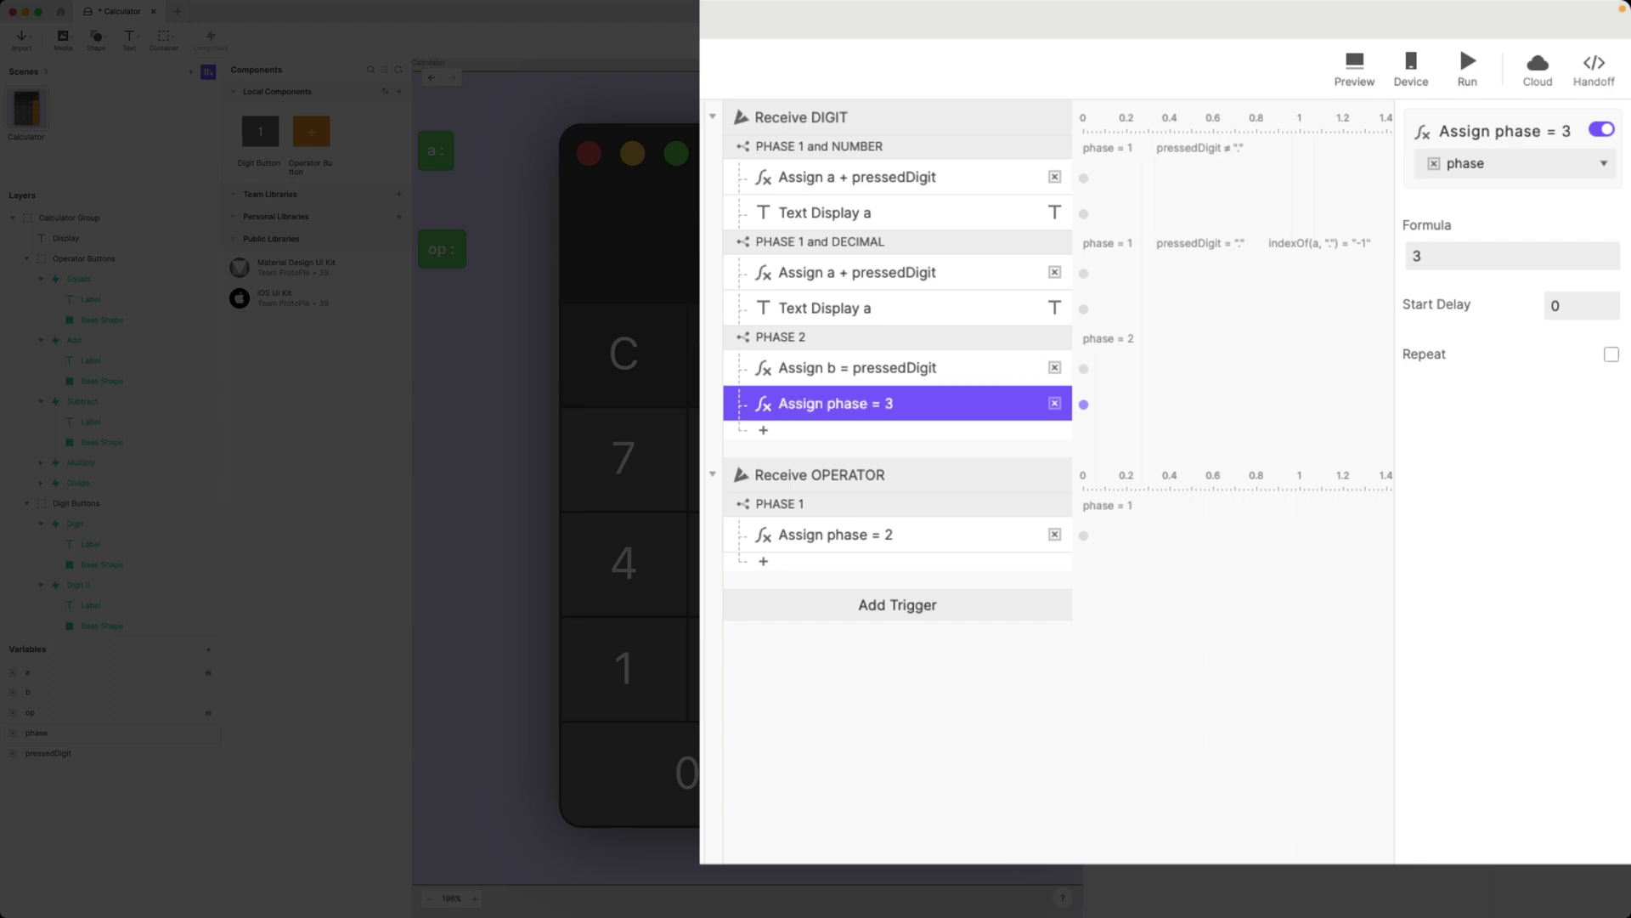
Step: Copy the Text Display a response from PHASE 1 and DECIMAL to the end of PHASE 2 and set its content formula to number(b)
left_click(880, 367)
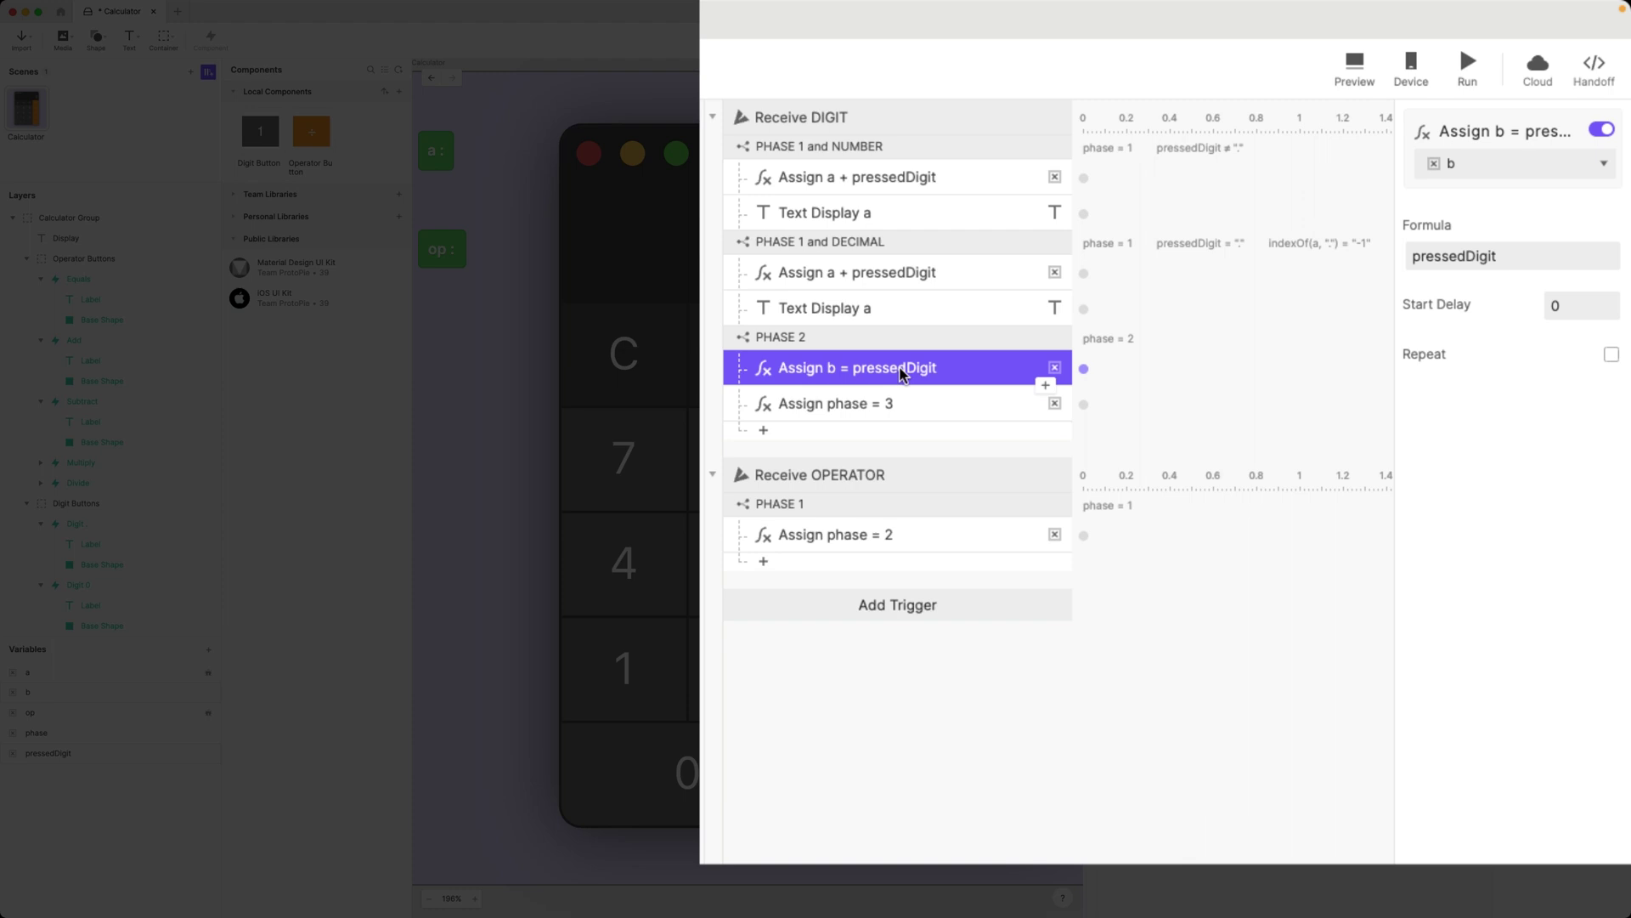
left_click(886, 406)
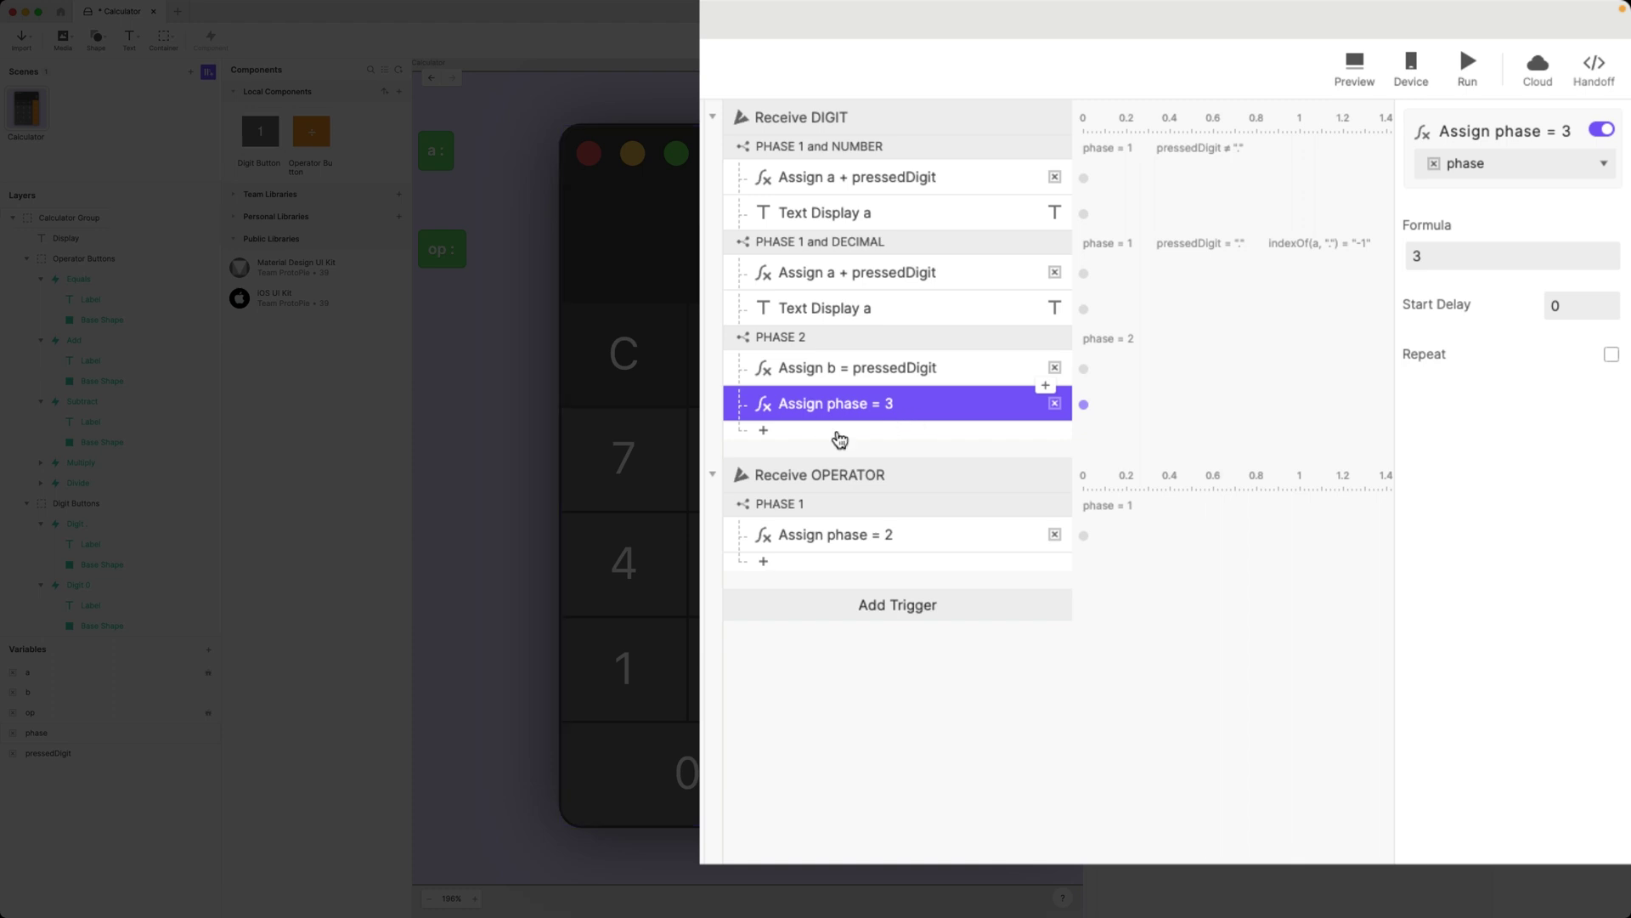
left_click(838, 310)
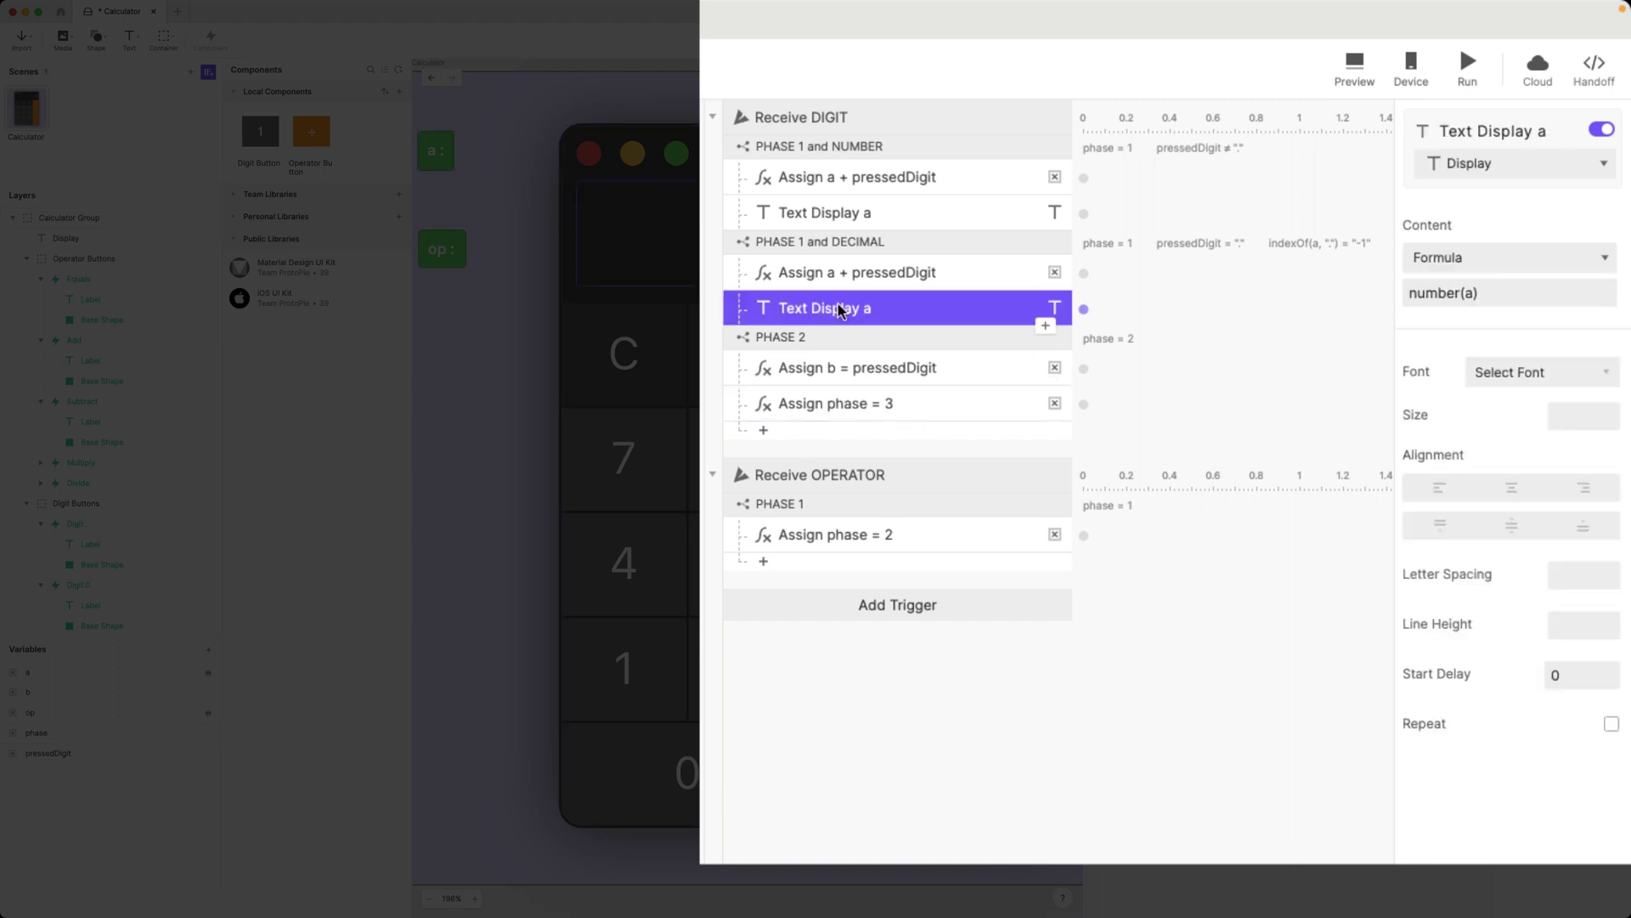
left_click(863, 403)
key("ctrl+v")
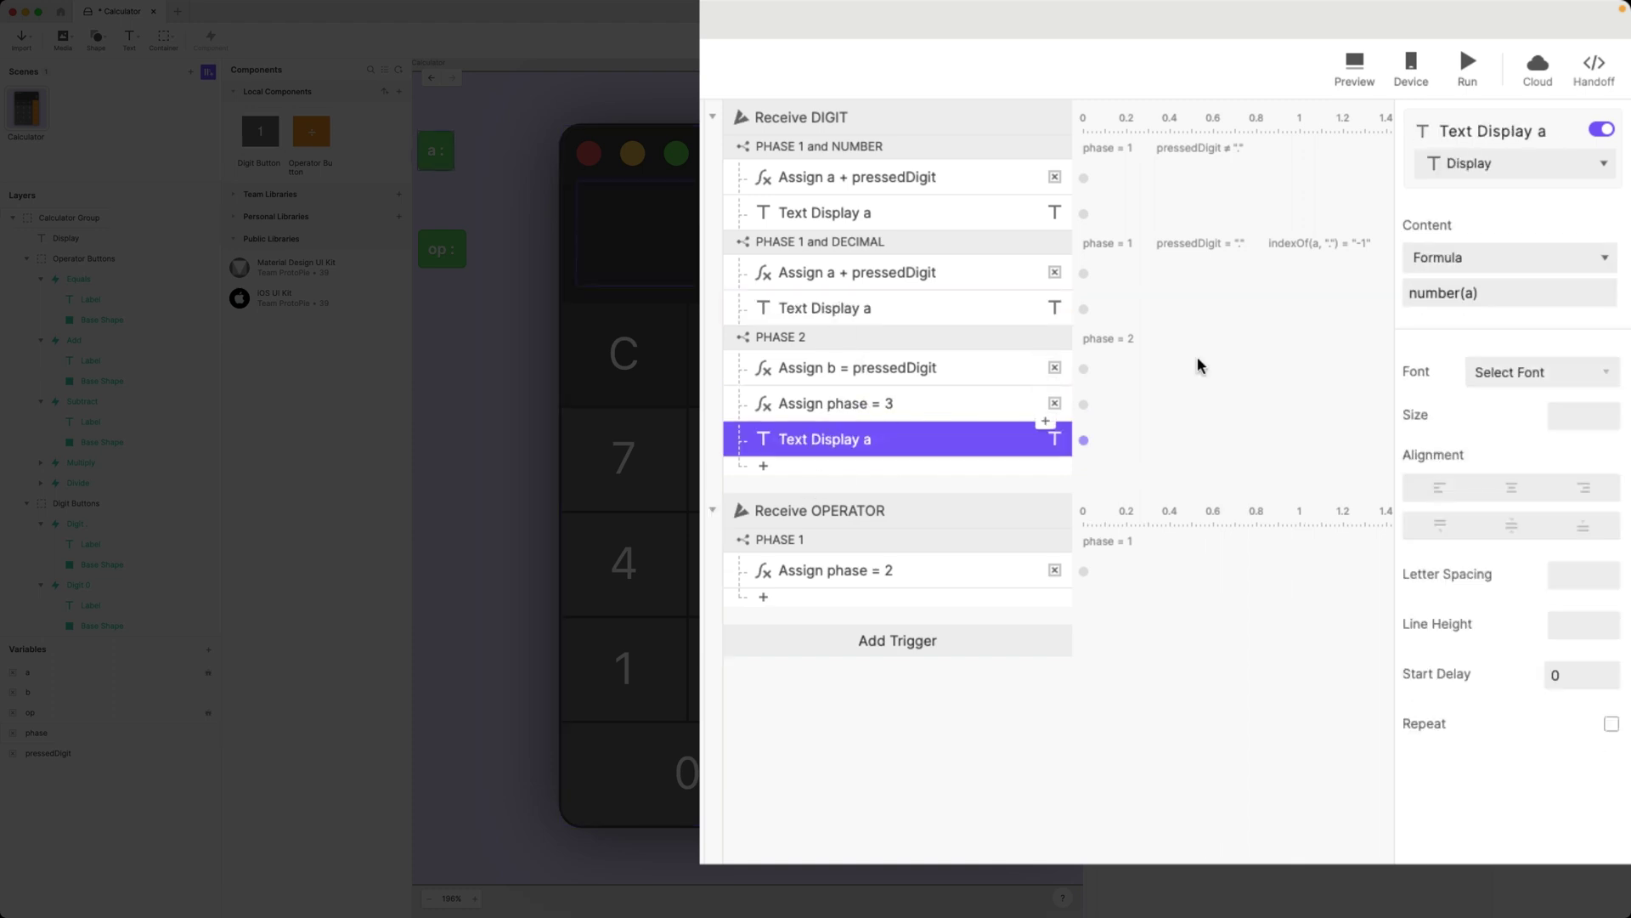
double_click(1466, 293)
key("BackSpace")
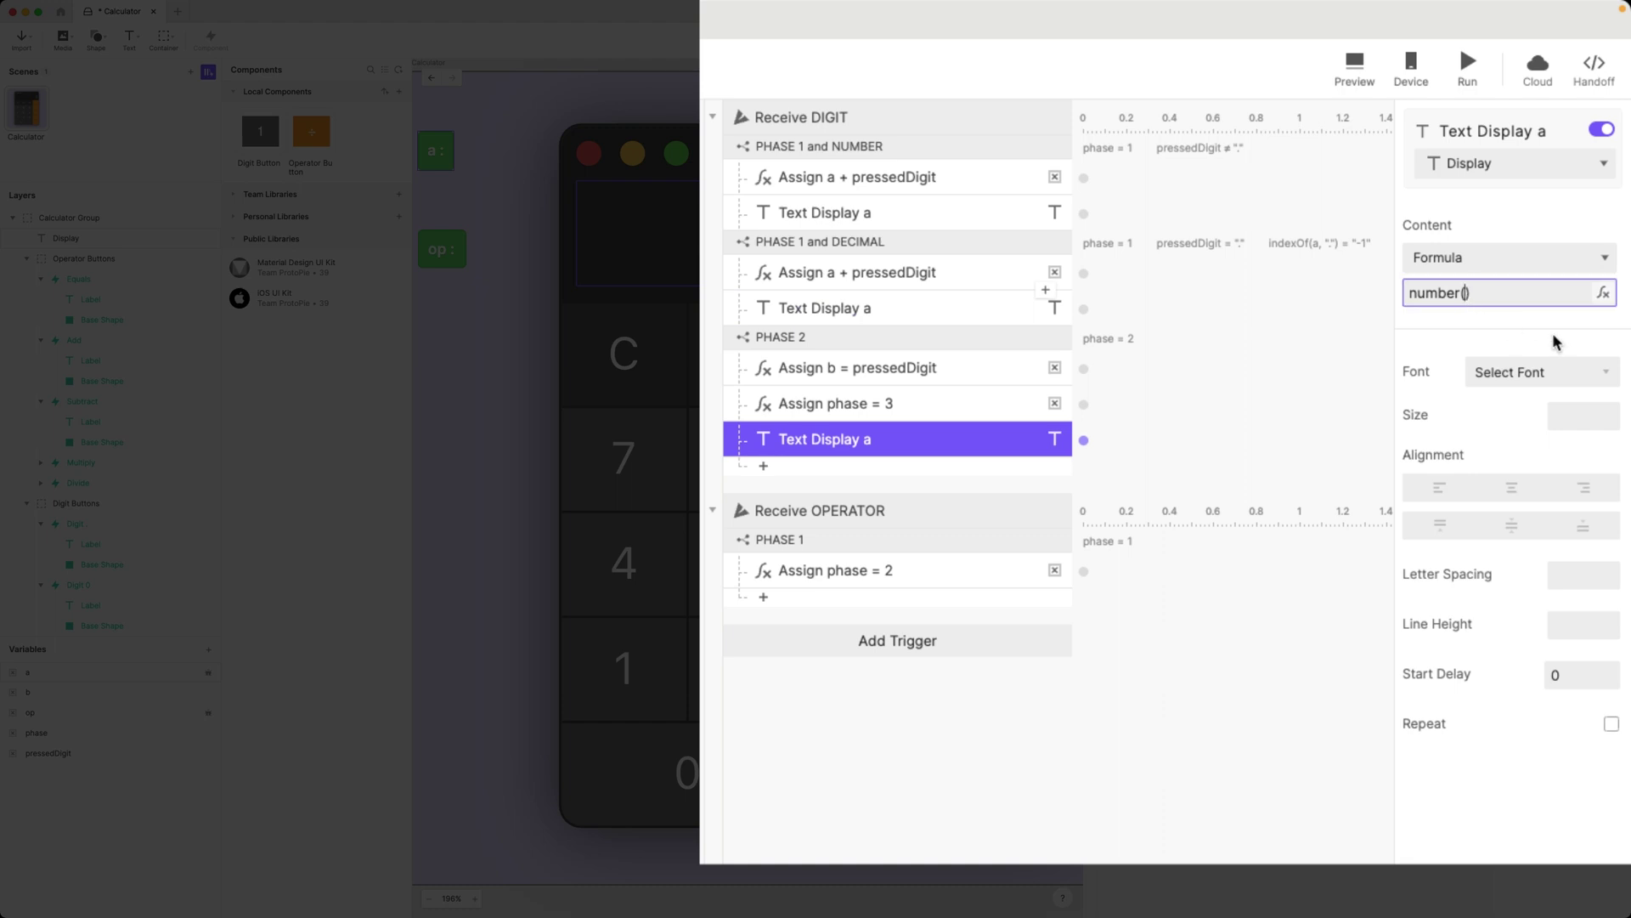
type("b")
Step: Rename the copied text response under PHASE 2 as "Text Display b"
left_click(861, 442)
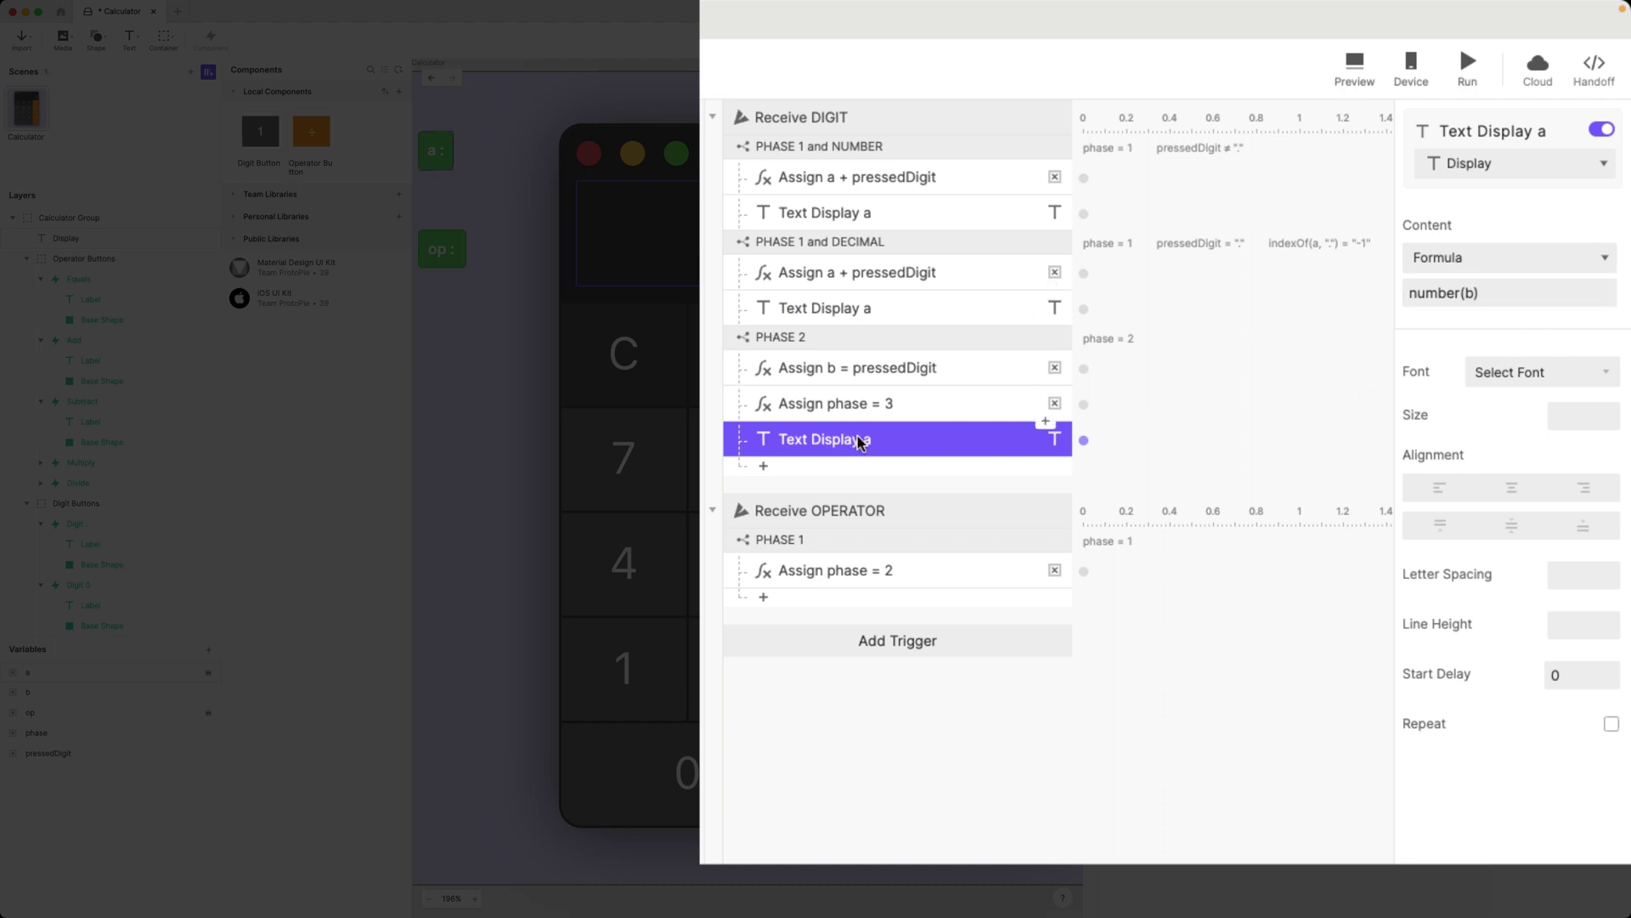
double_click(861, 442)
left_click(903, 440)
key("BackSpace")
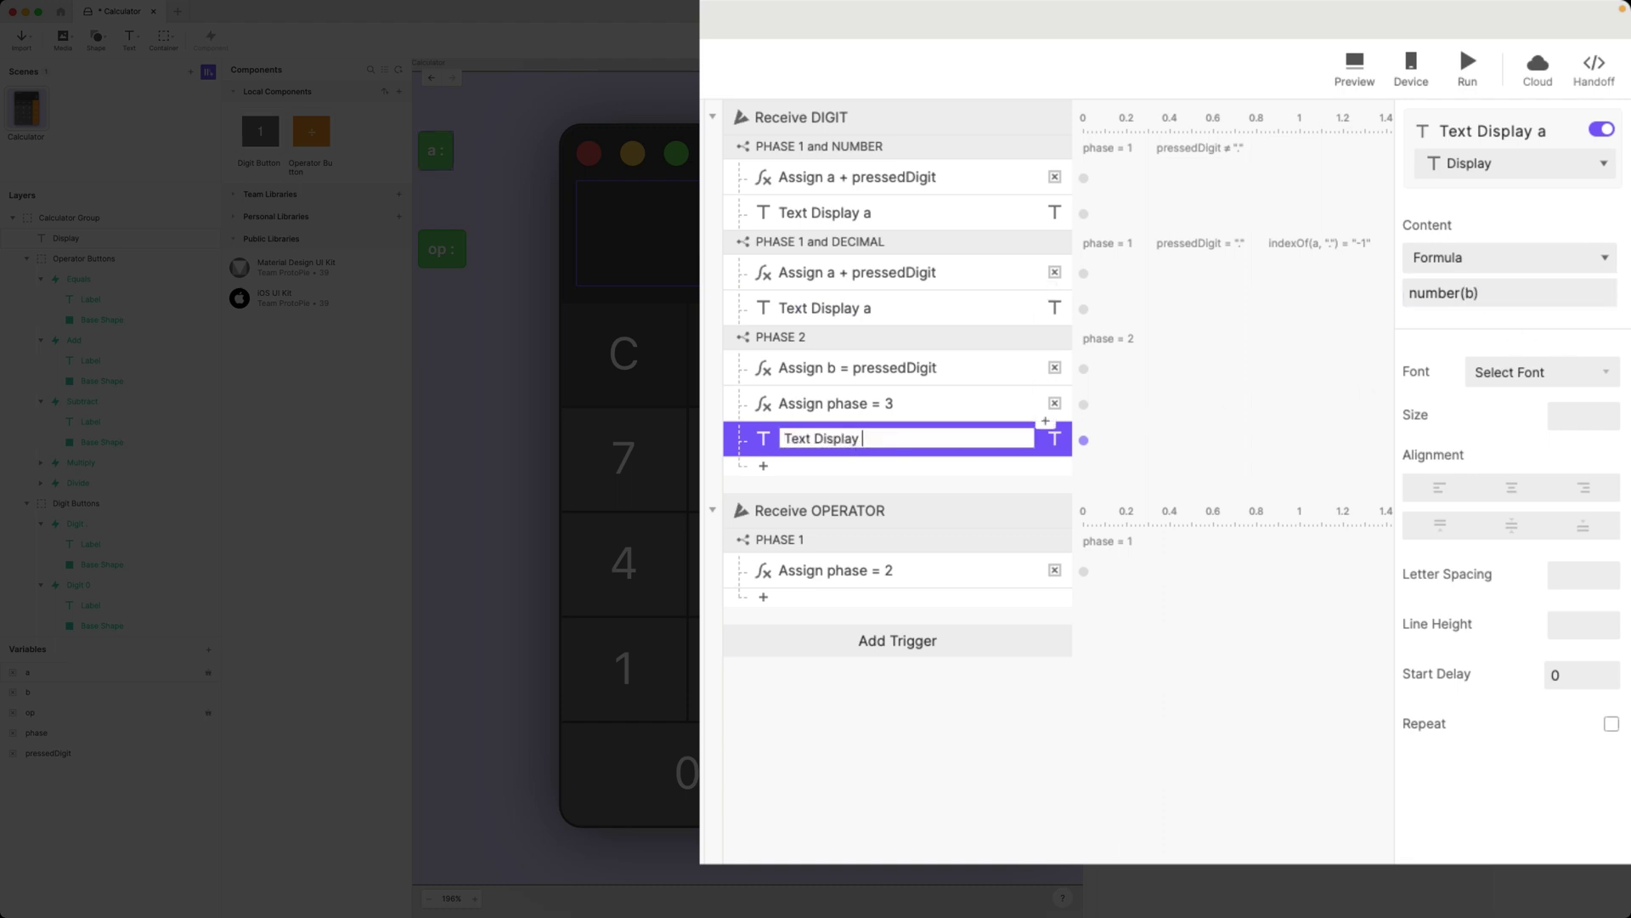
type("b")
Step: Turn on the on-canvas debug display for the variable phase
left_click(238, 765)
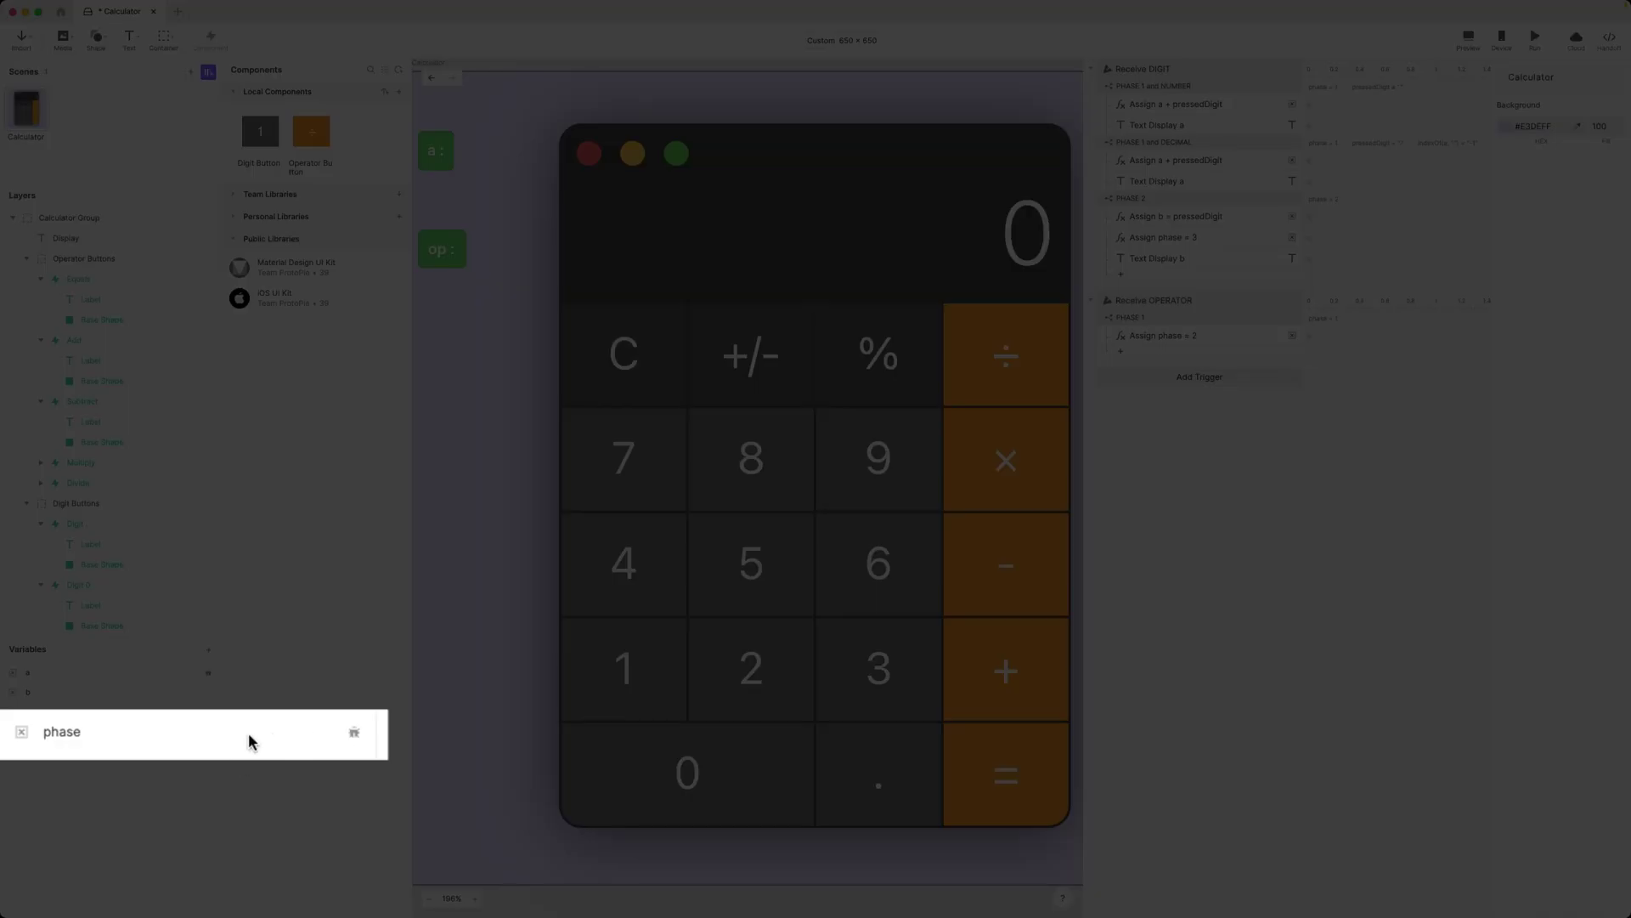
left_click(351, 736)
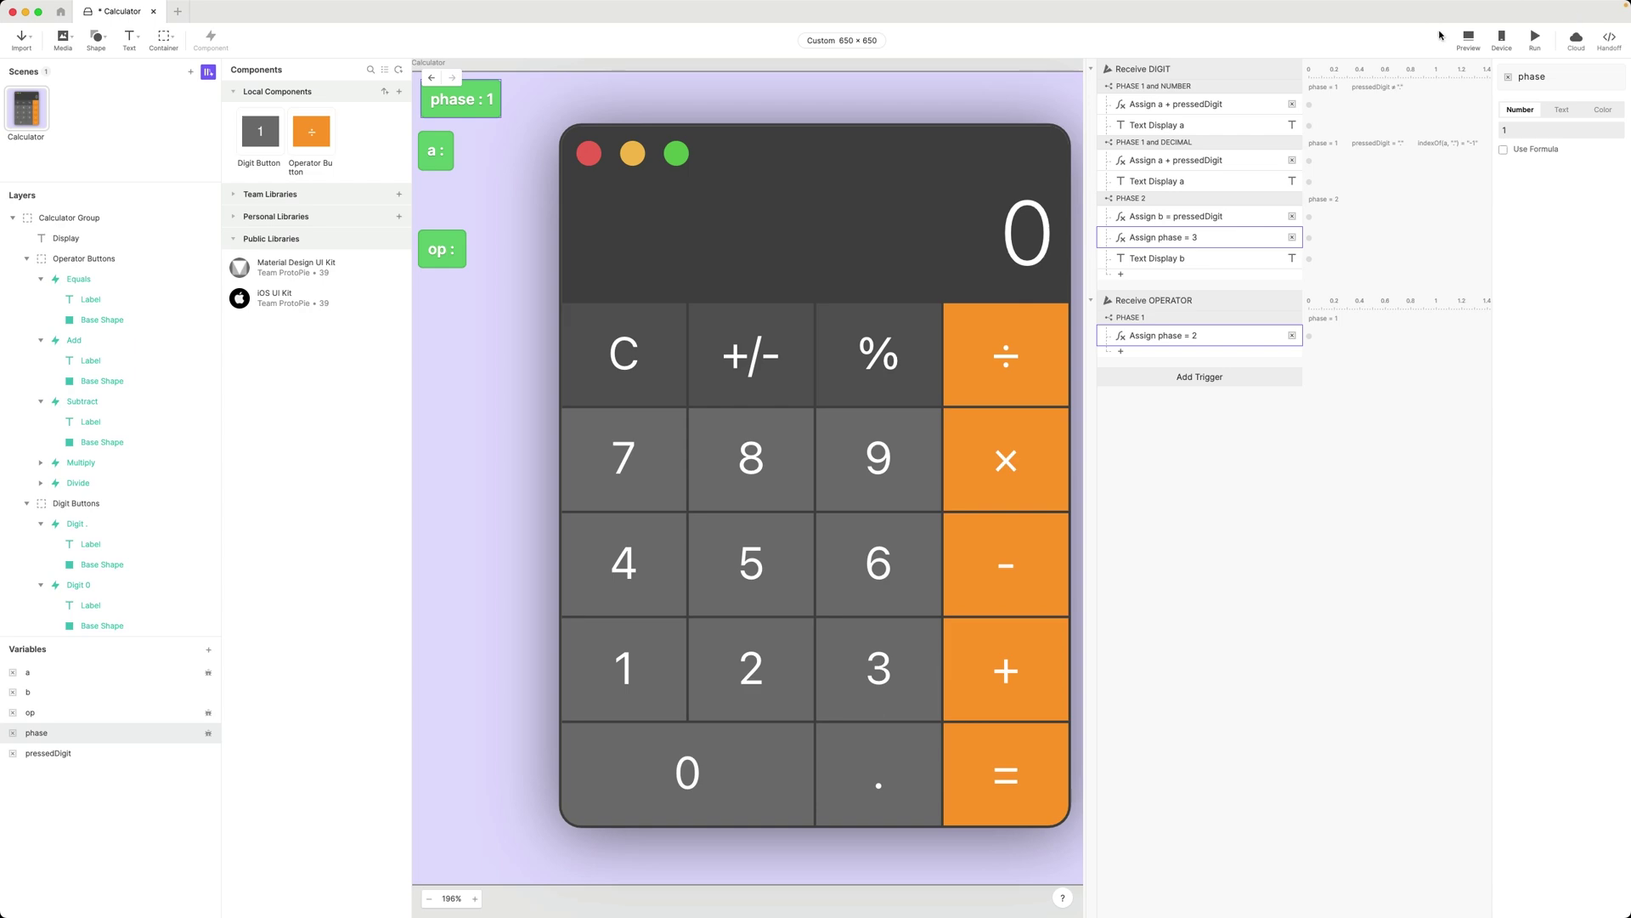
Step: Test the calculator in the preview by entering 25, choosing ×, - and + in turn, and entering 4, and close the preview
left_click(1469, 39)
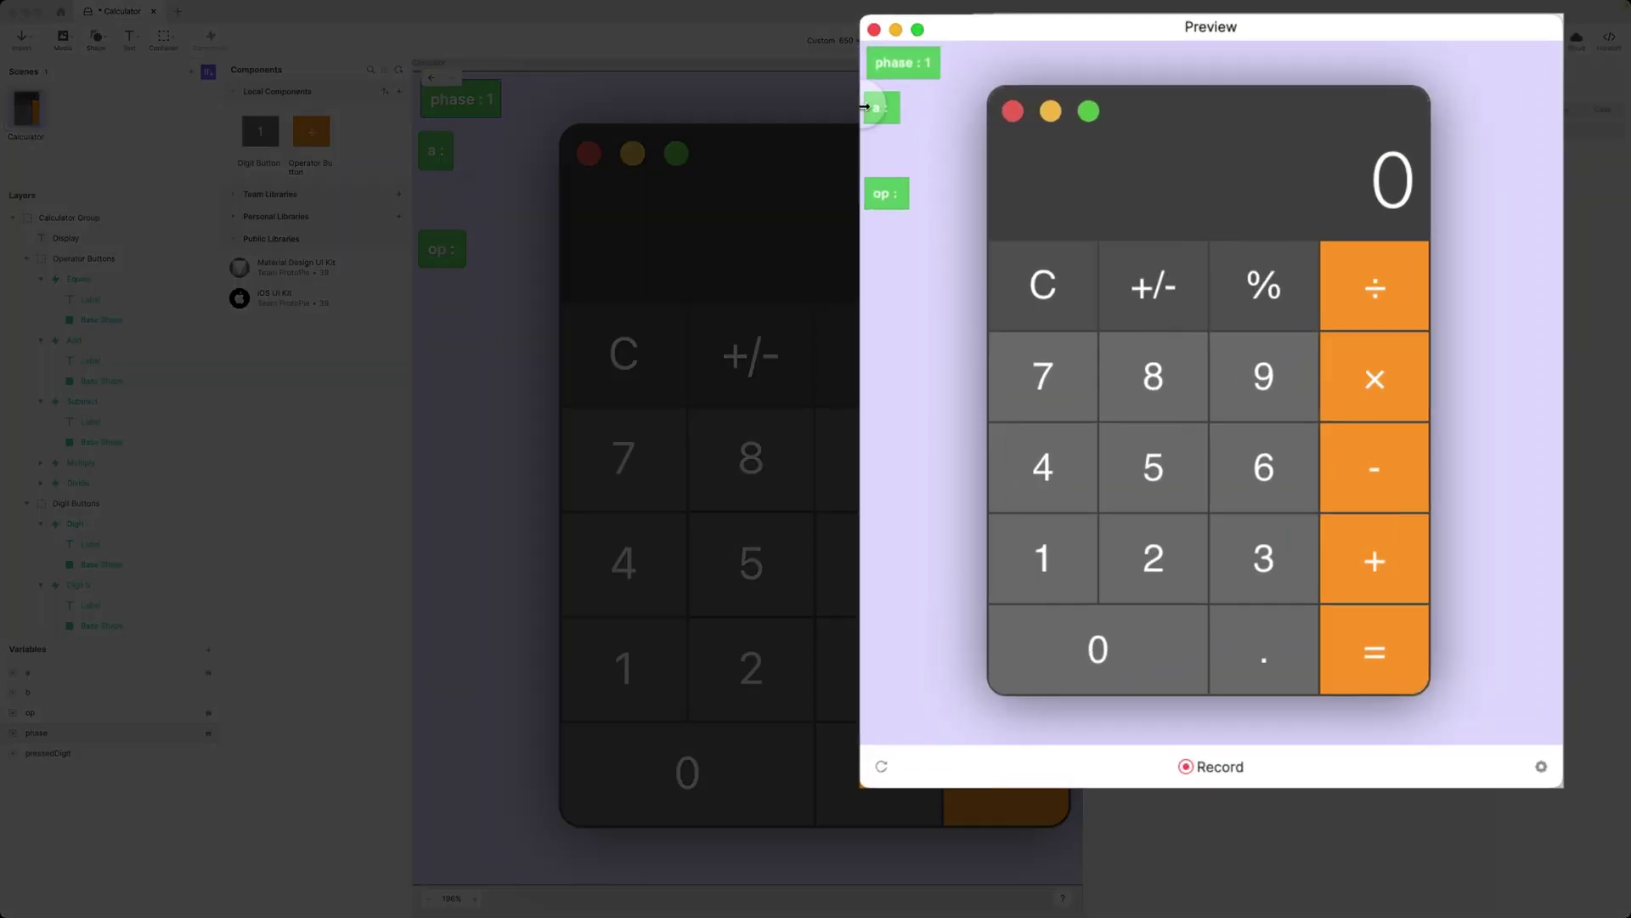
left_click(1156, 557)
left_click(1144, 466)
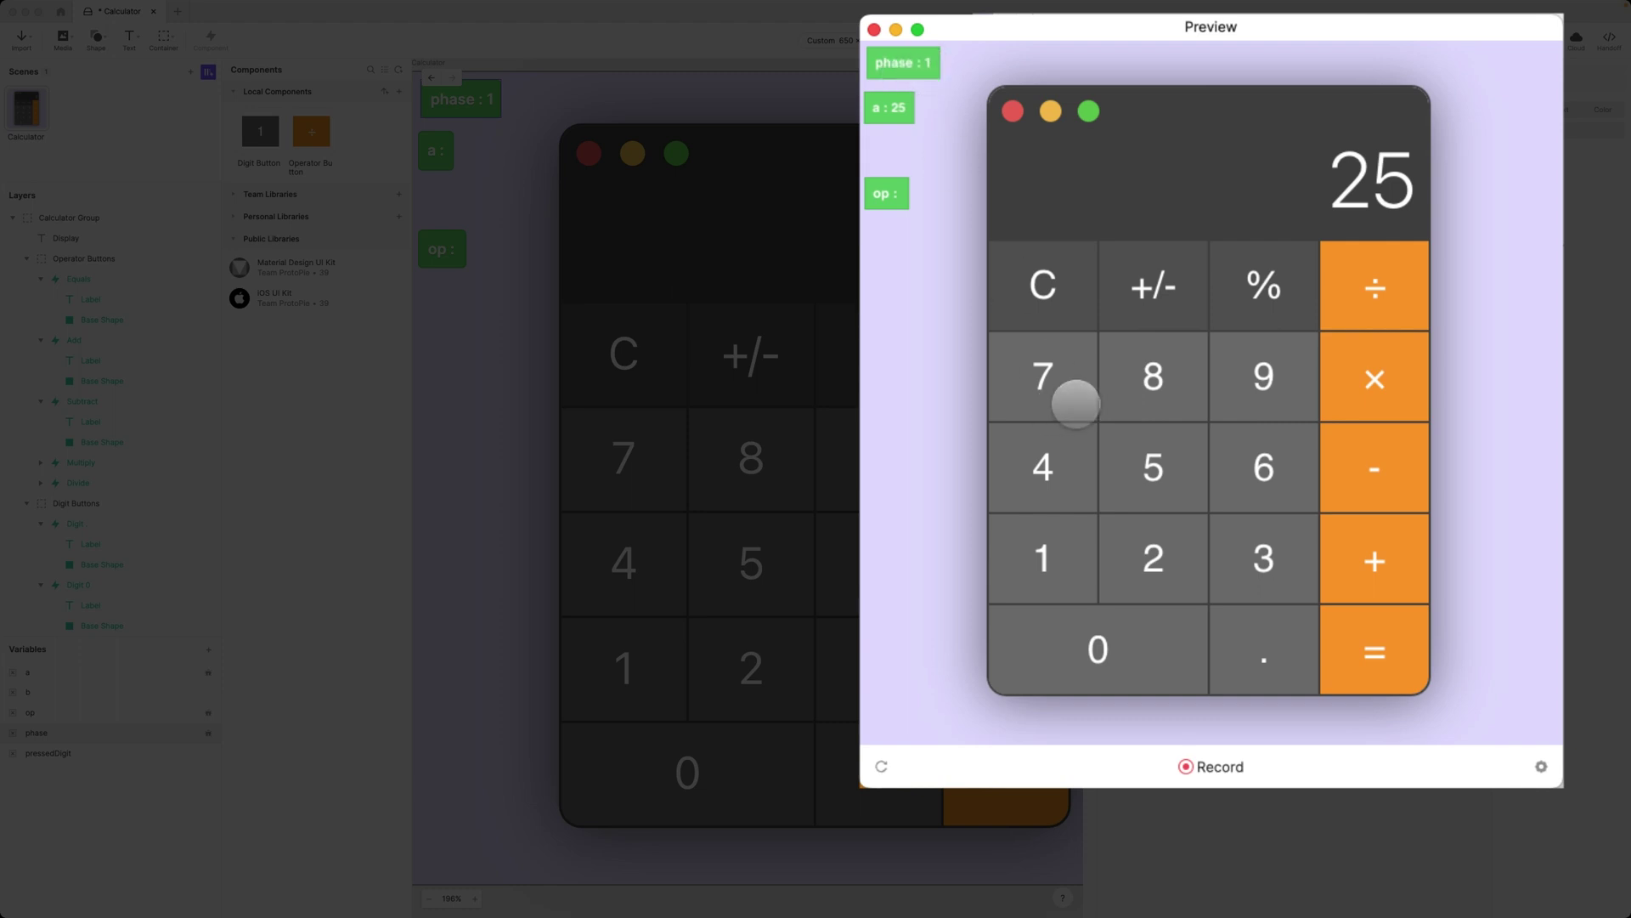
left_click(1377, 379)
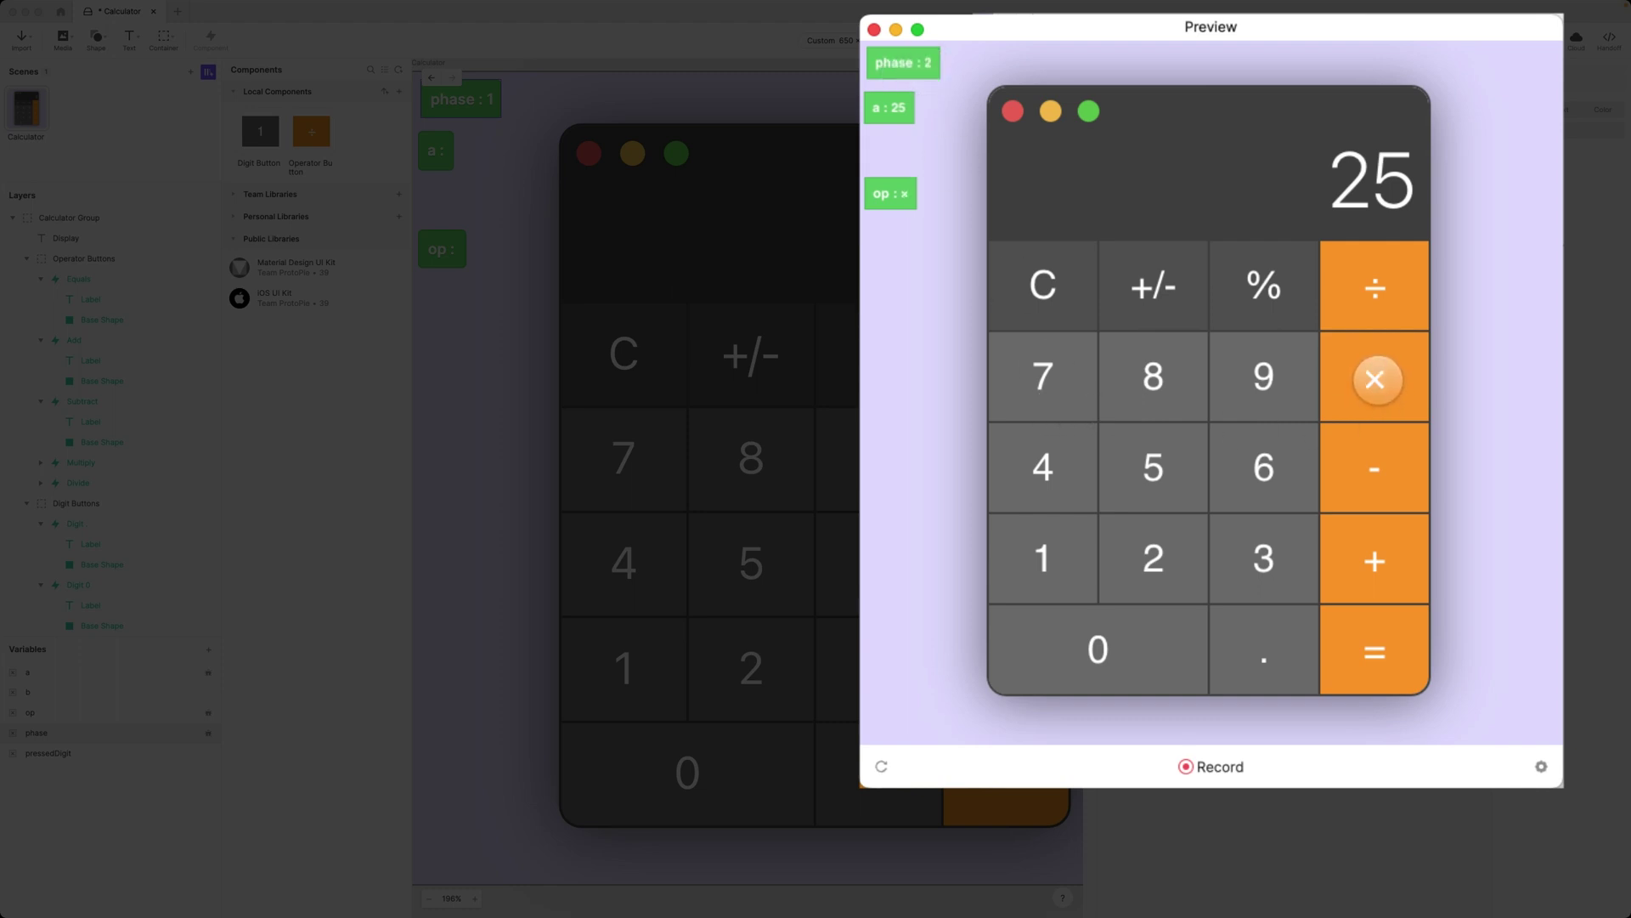
left_click(1383, 470)
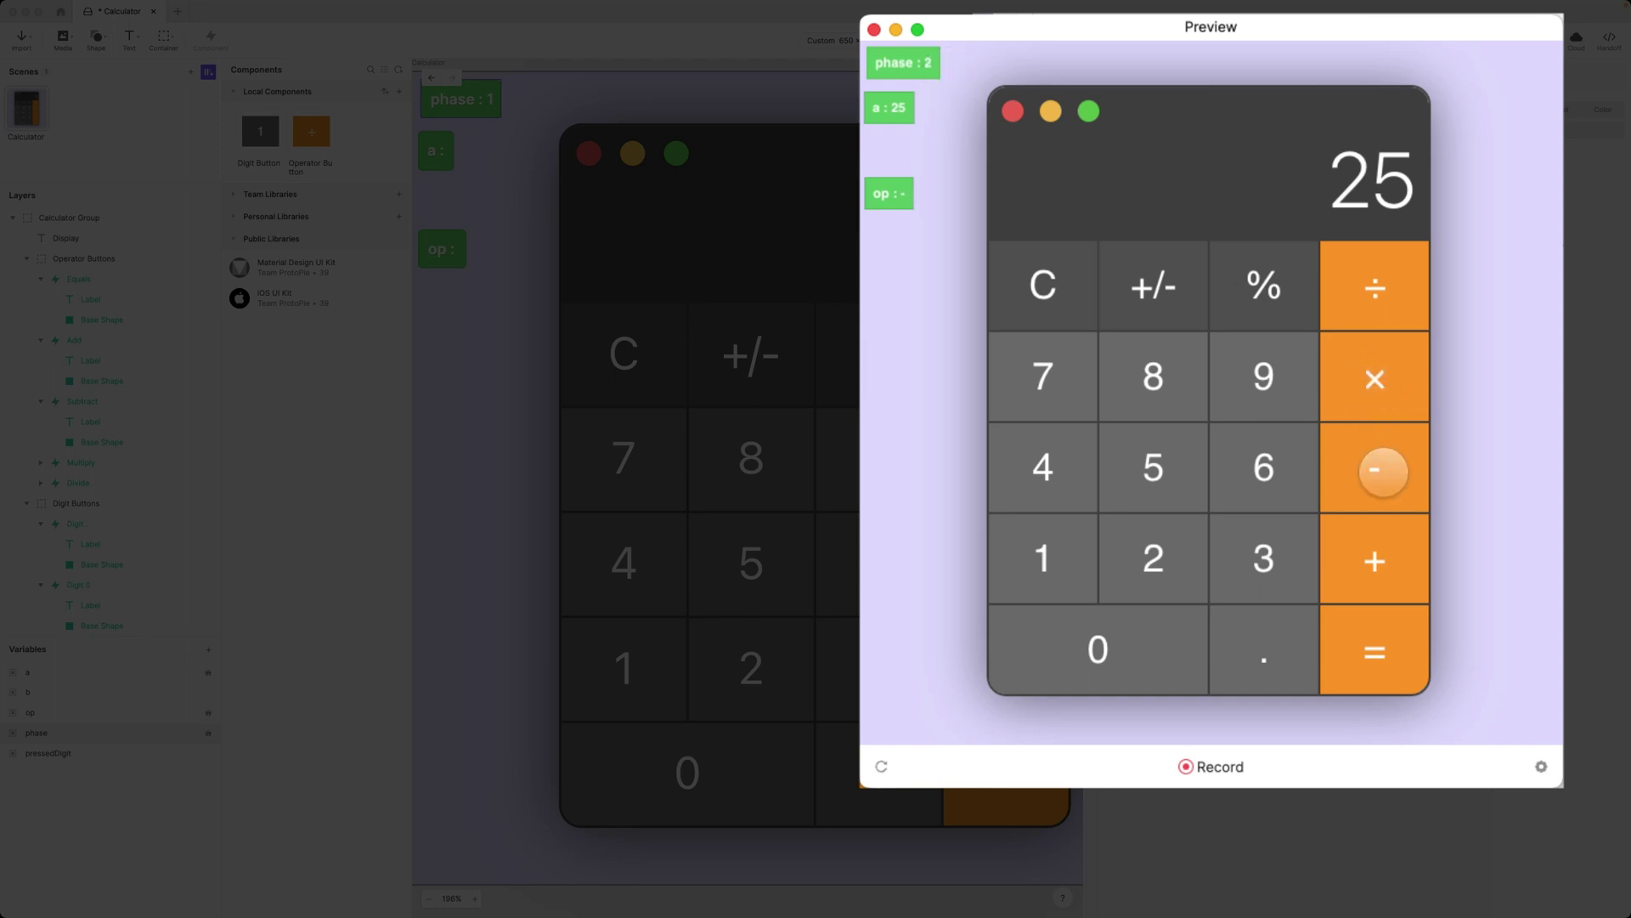
left_click(1394, 535)
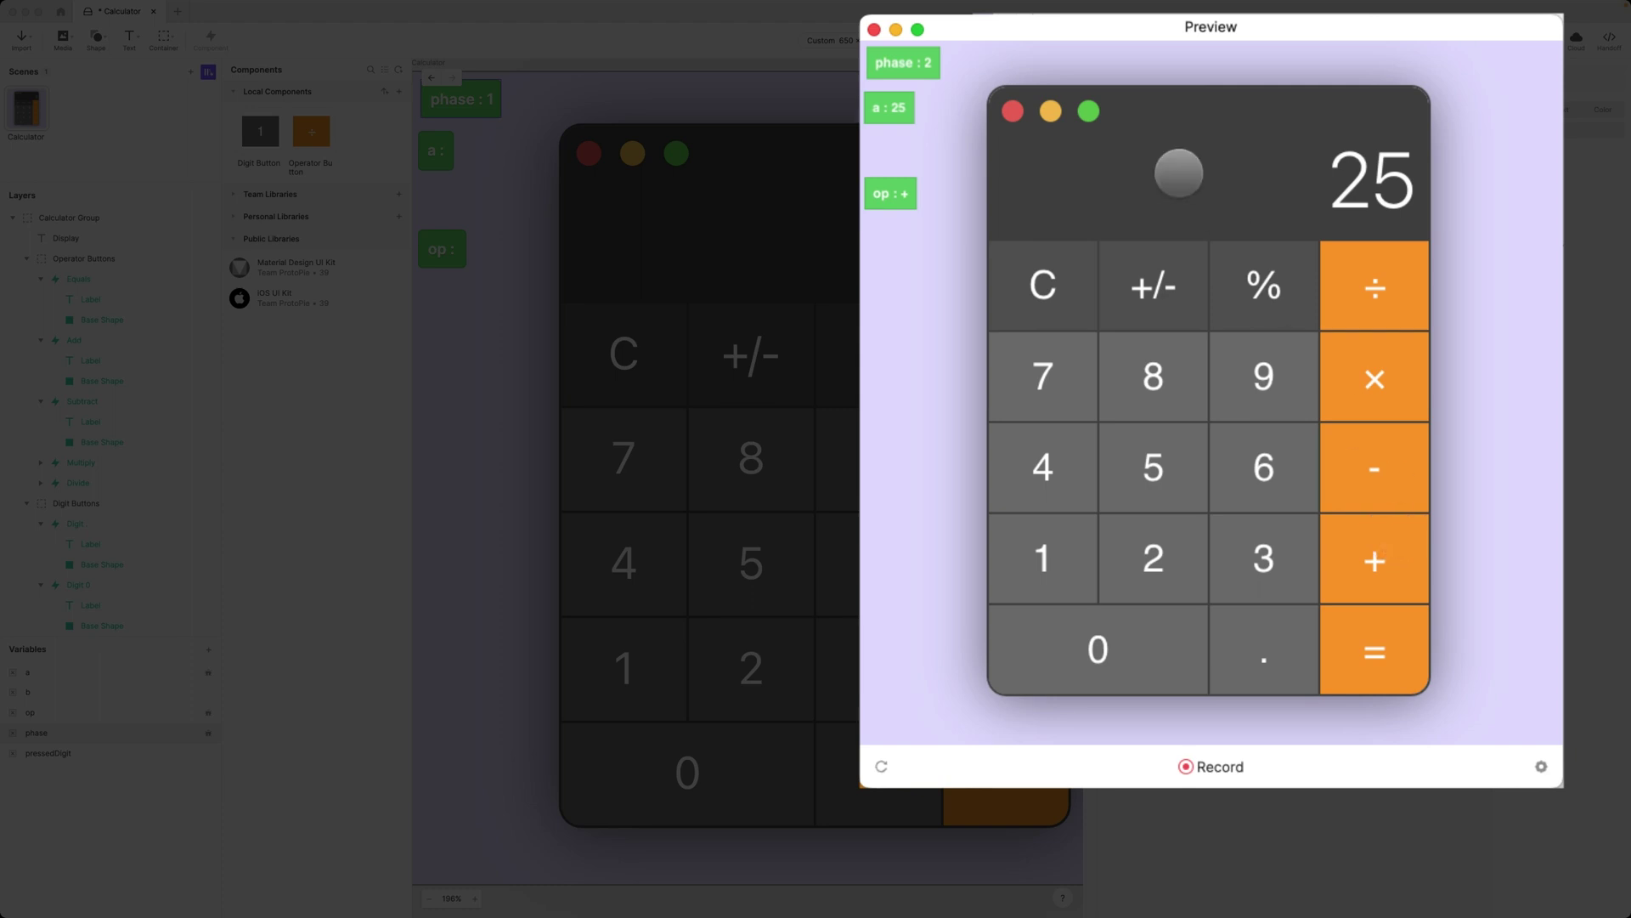
left_click(1039, 477)
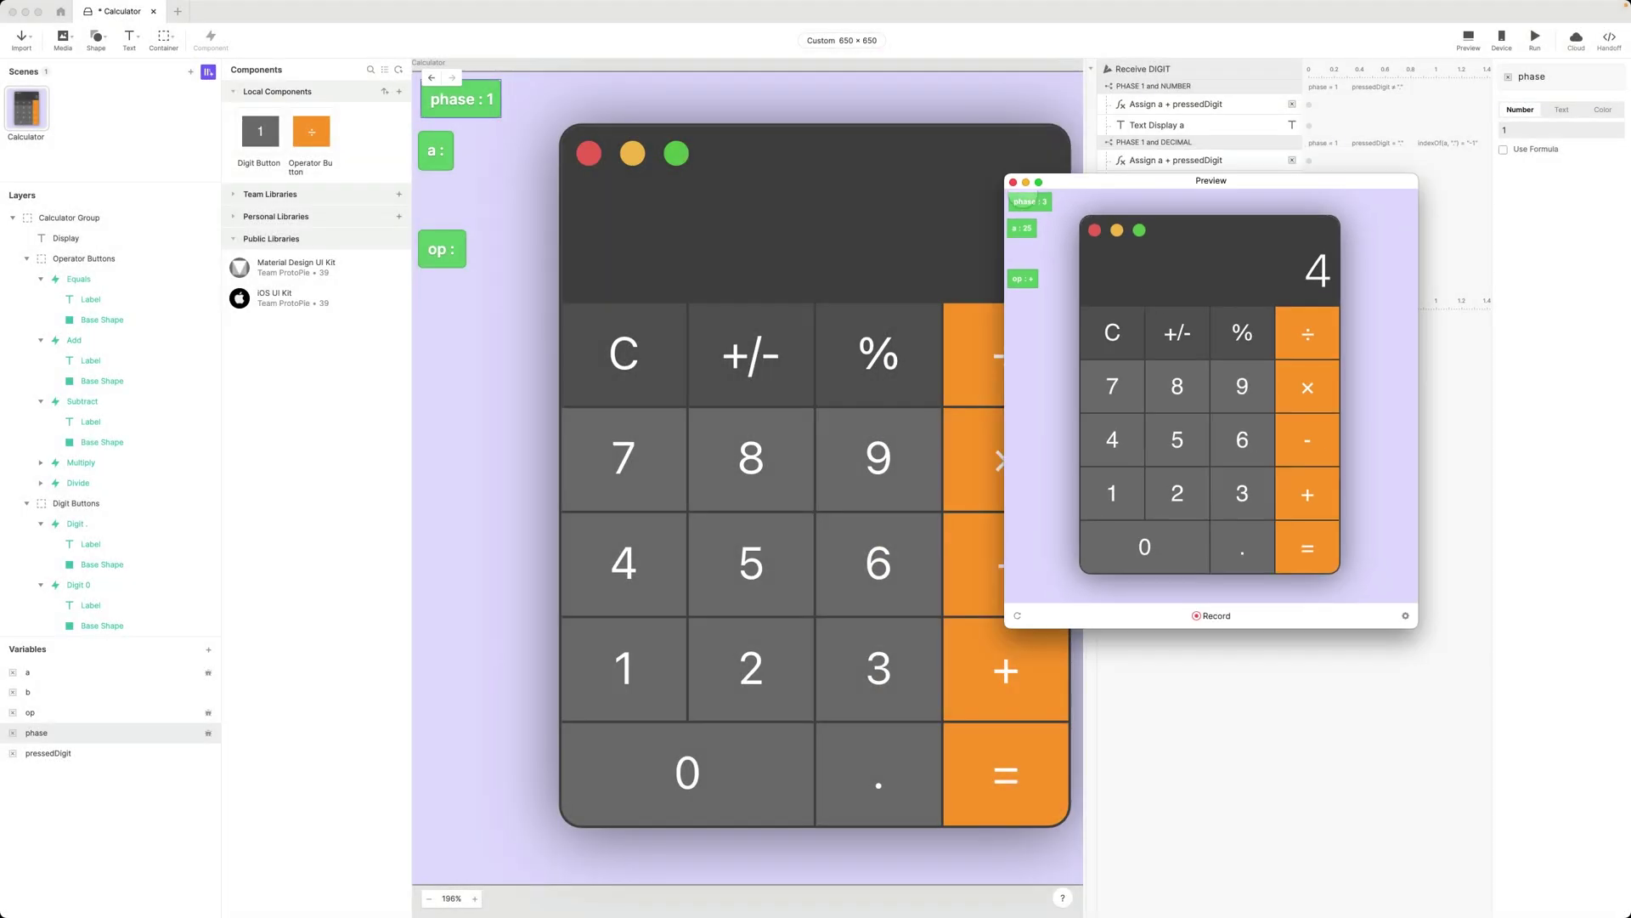
left_click(1013, 182)
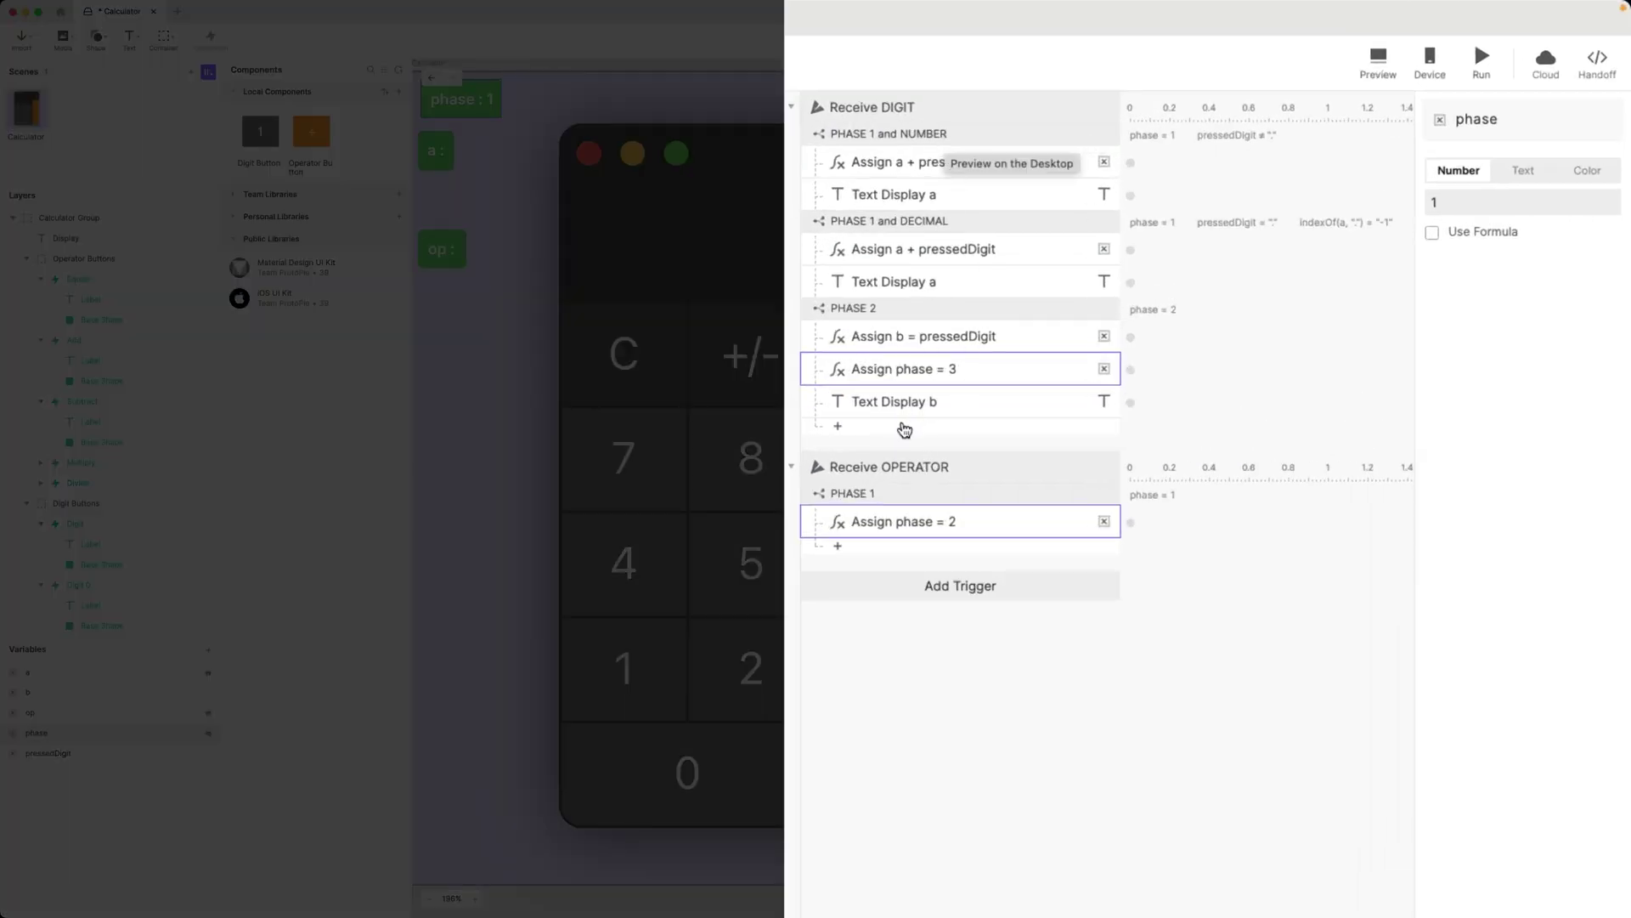
Step: Duplicate the PHASE 1 and NUMBER and PHASE 1 and DECIMAL conditions with their responses below PHASE 2 in Receive DIGIT
left_click(898, 136)
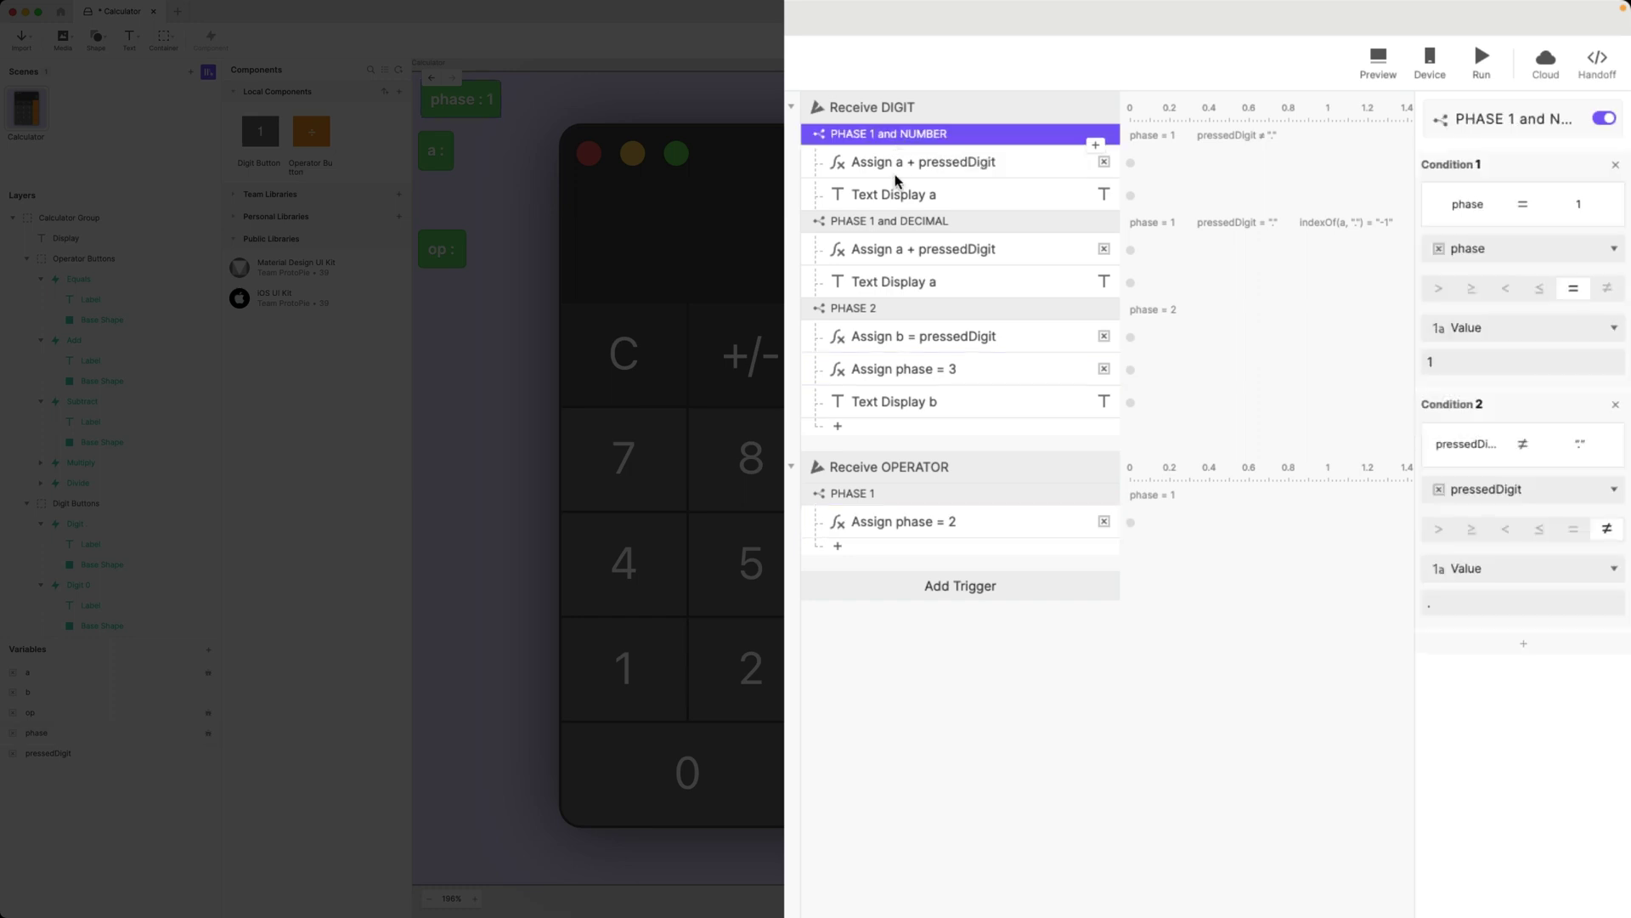
left_click(959, 228, "shift")
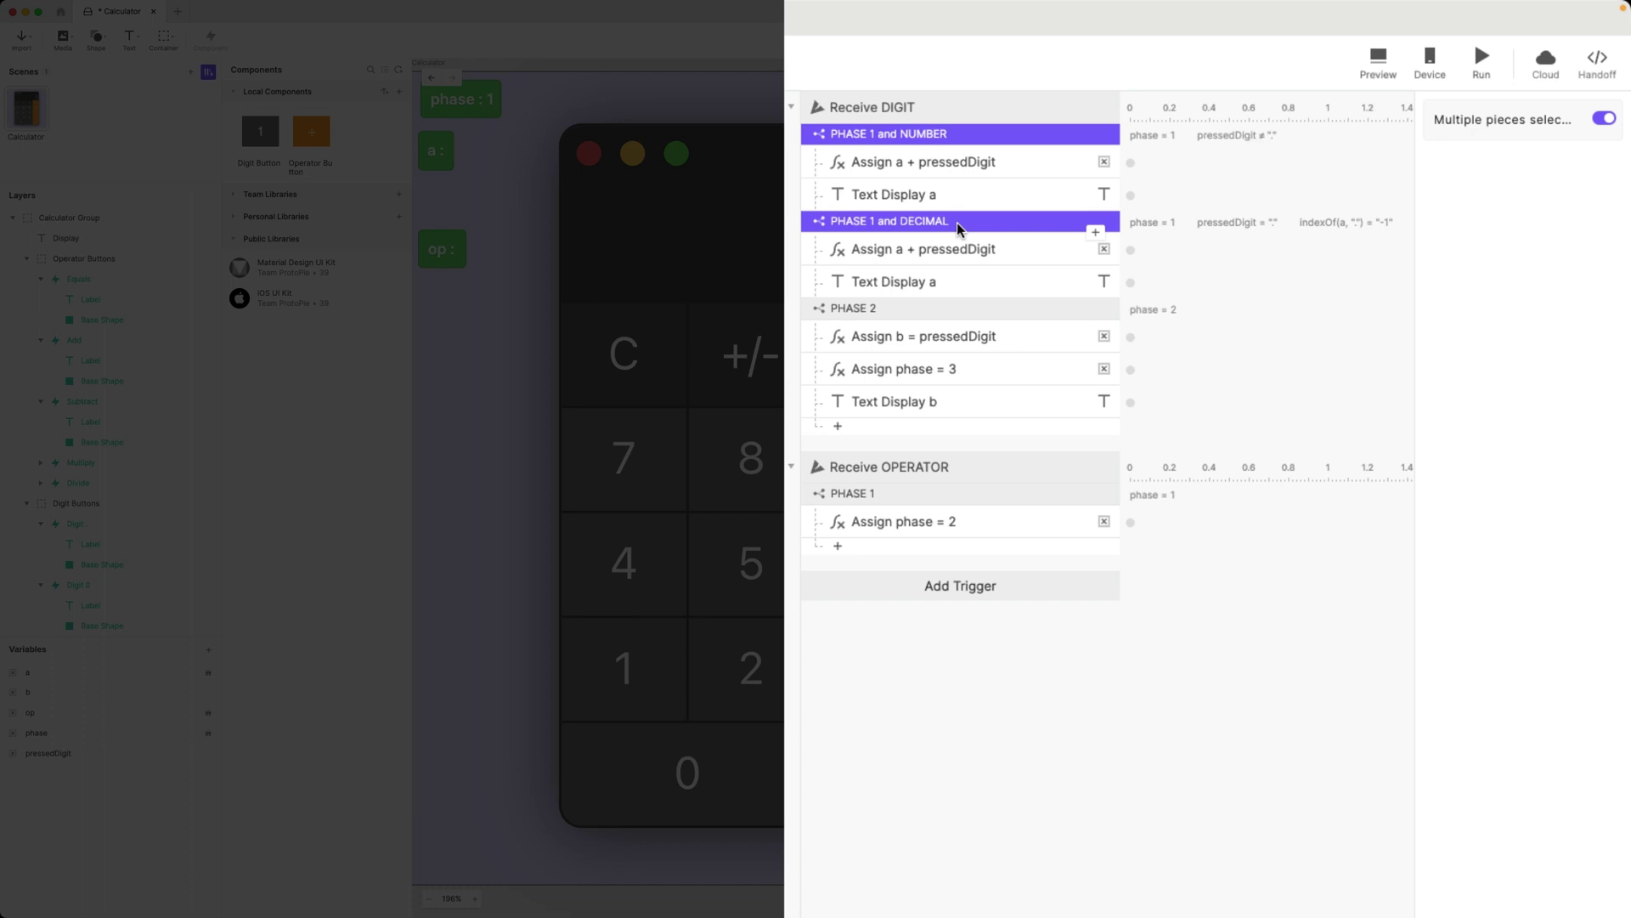
left_click(974, 314)
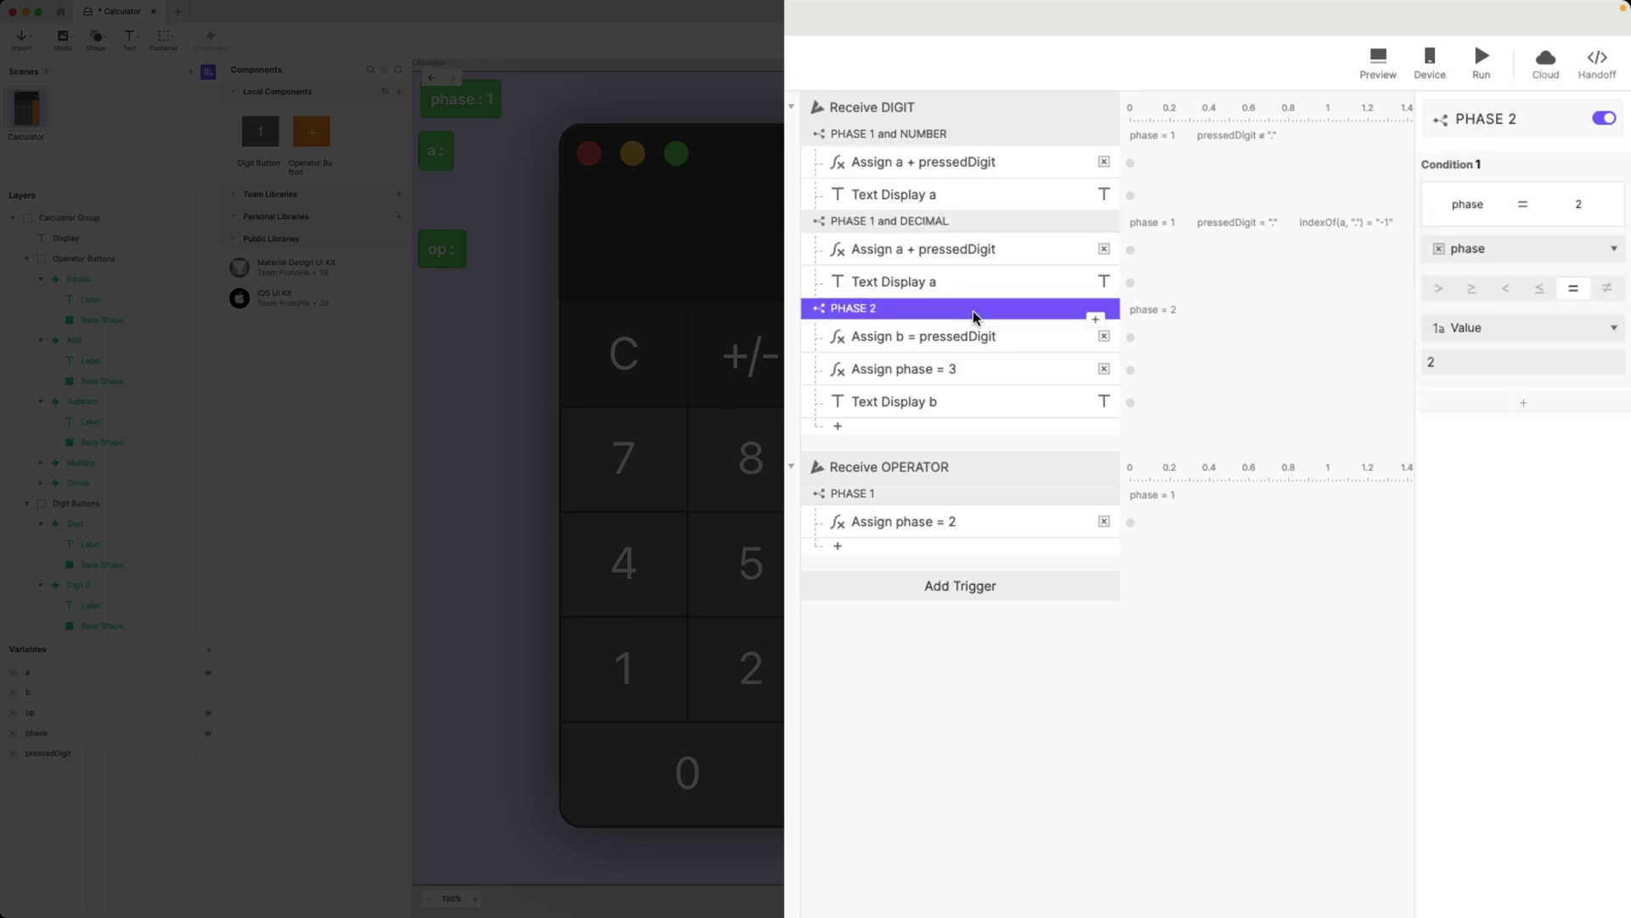
key("super+v")
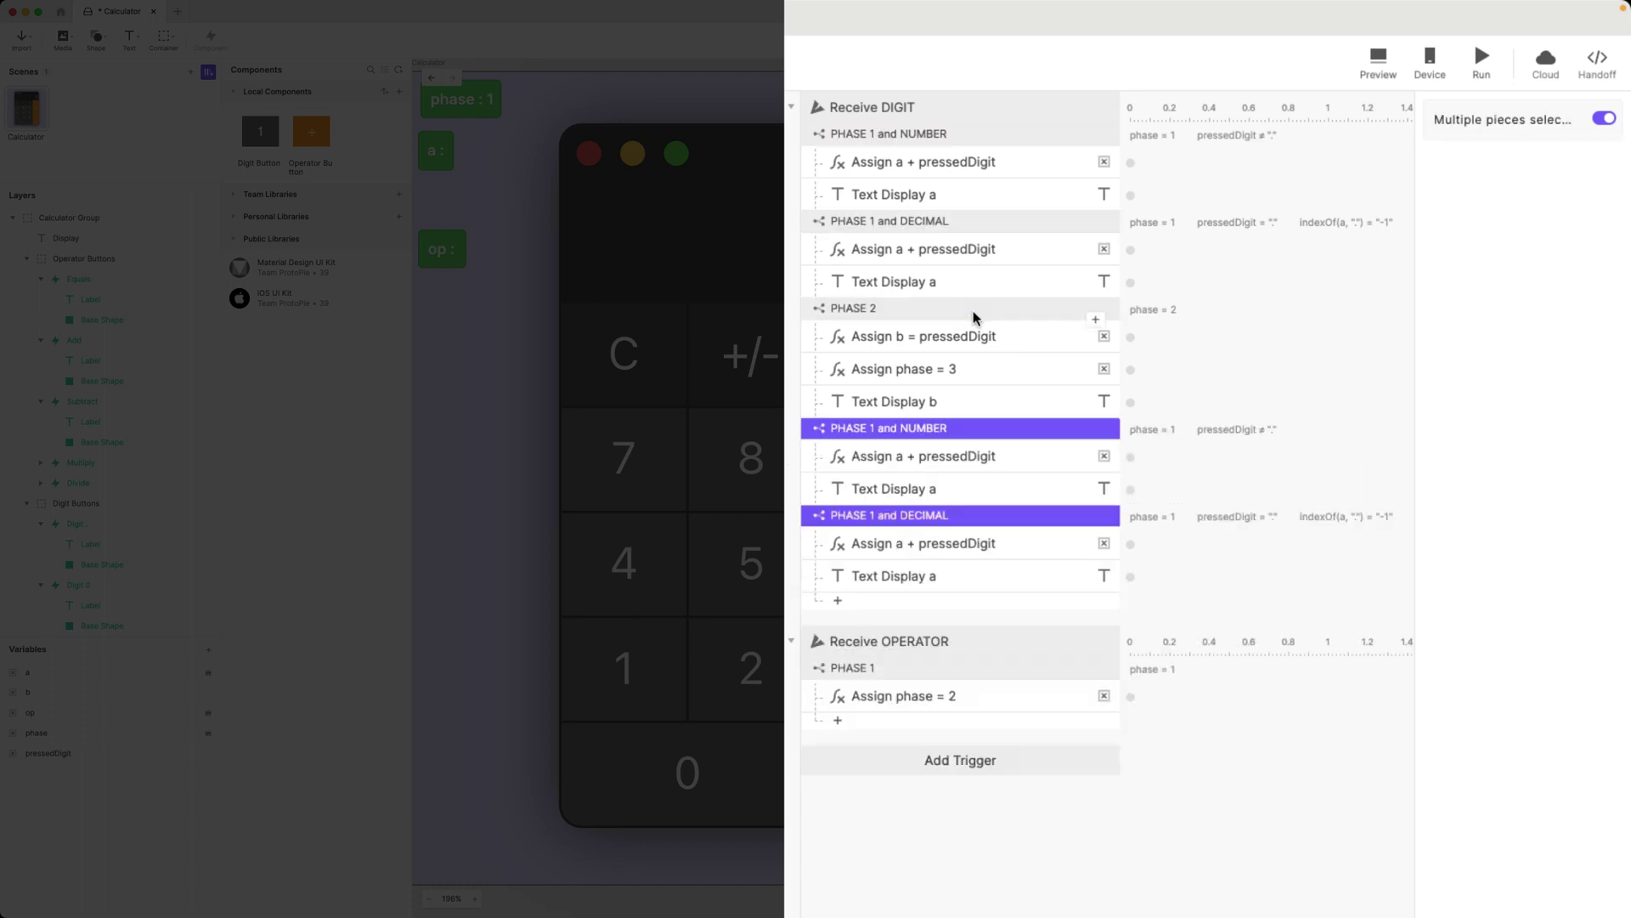
Step: Set the phase value in the duplicated PHASE 1 and NUMBER condition to 3
left_click(935, 427)
double_click(1473, 358)
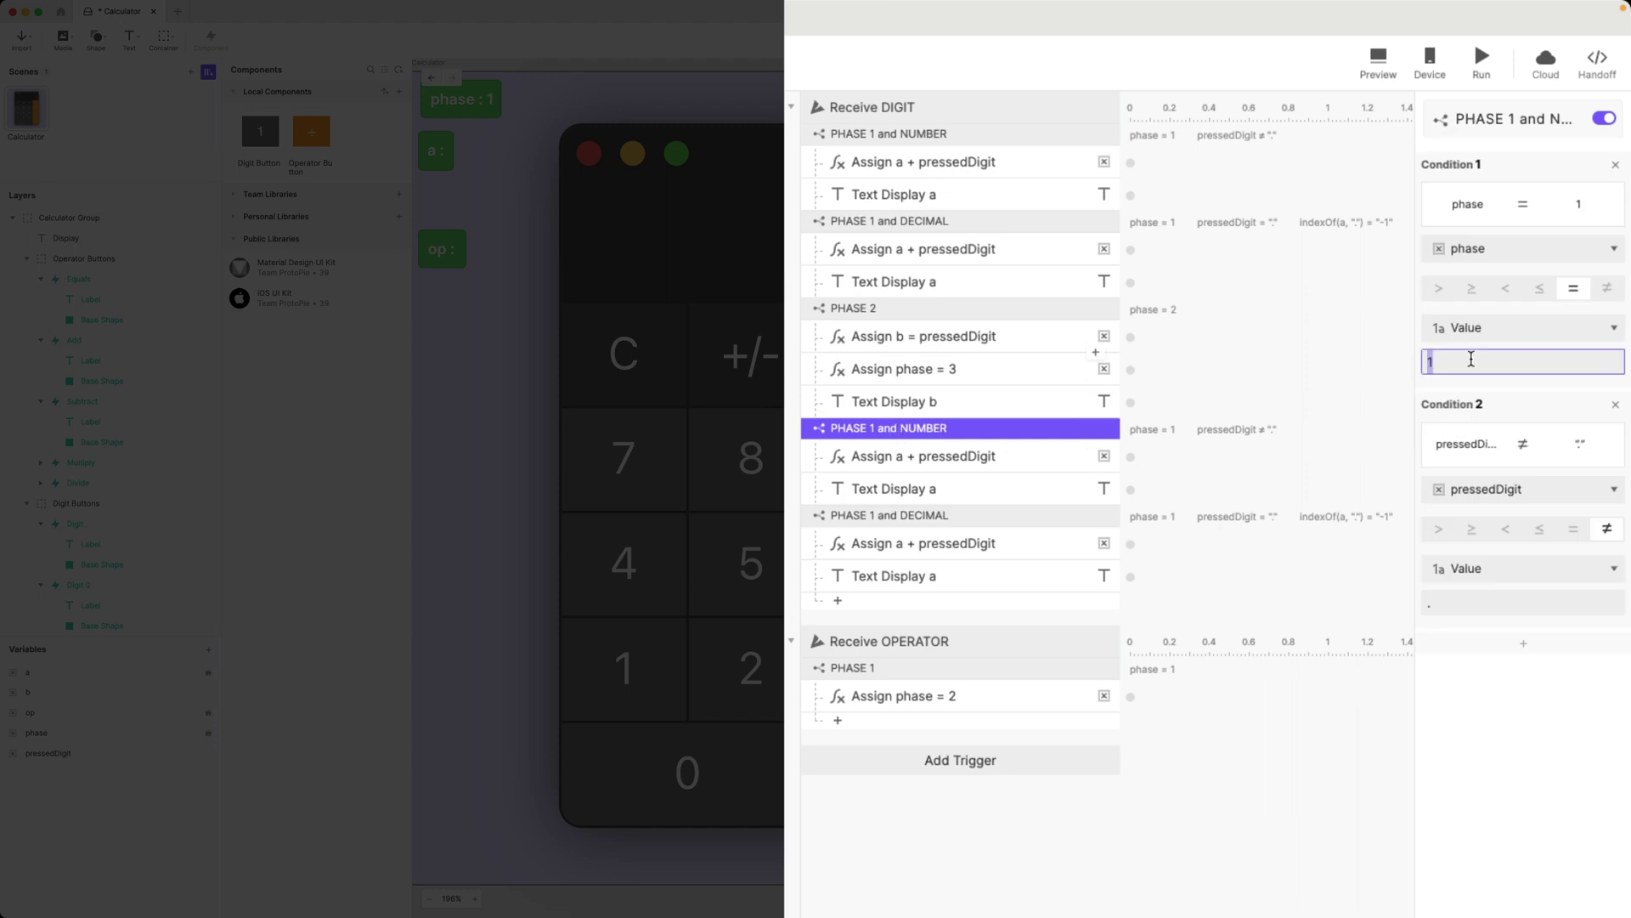
type("3")
Step: Rename the duplicated number condition as "PHASE 3 and NUMBER"
left_click(879, 429)
double_click(879, 428)
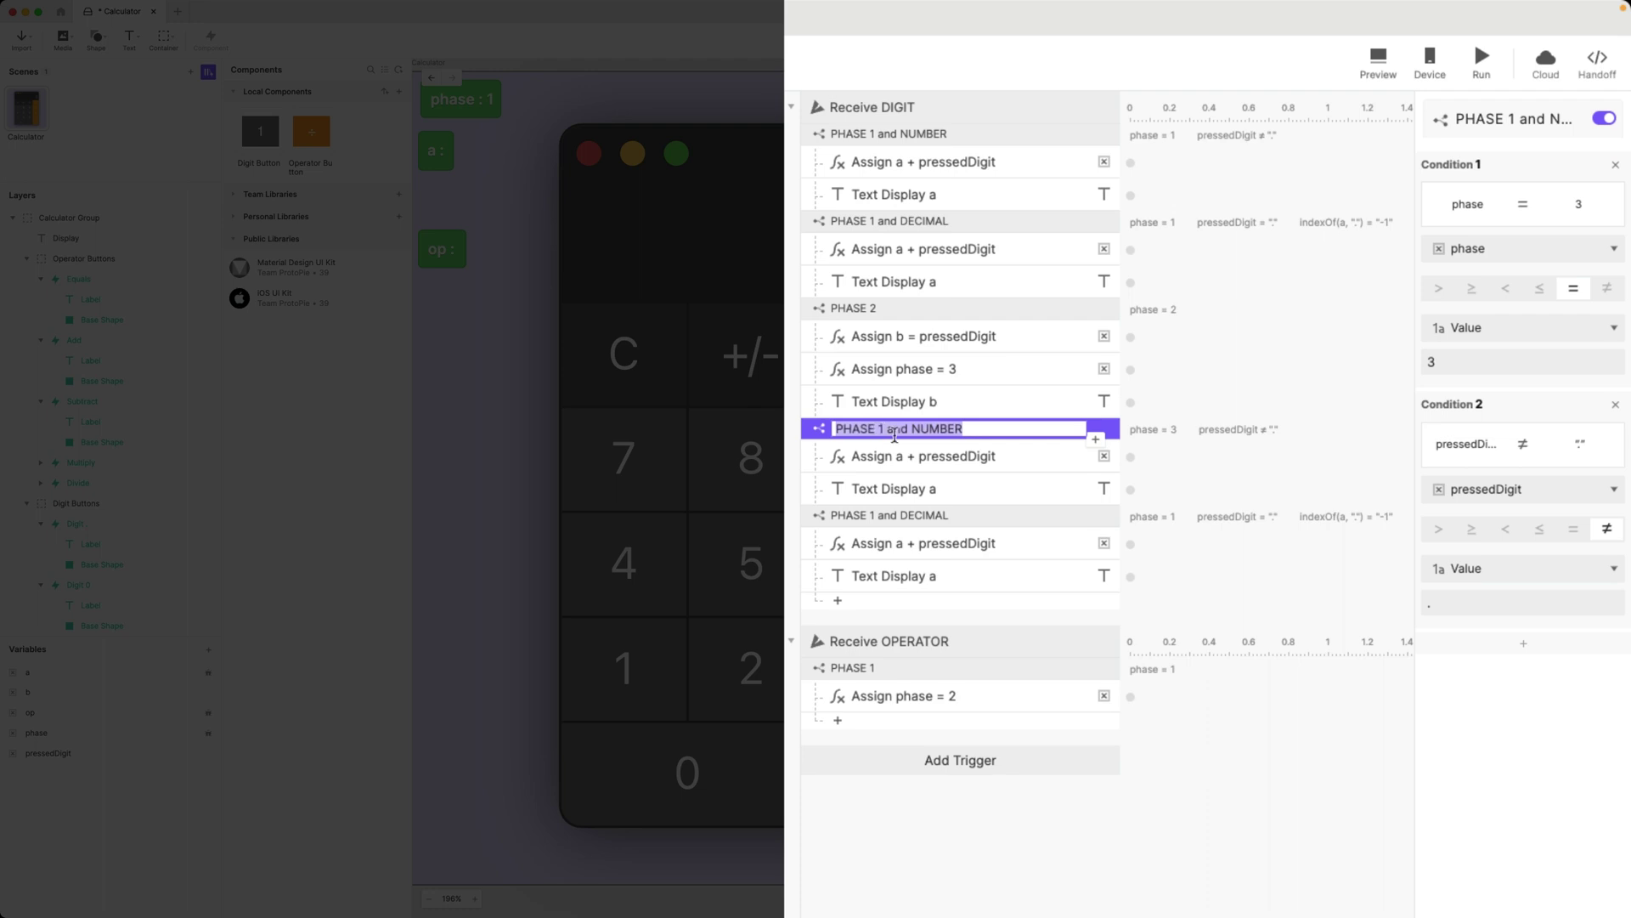
left_click(878, 428)
key("BackSpace")
type("3")
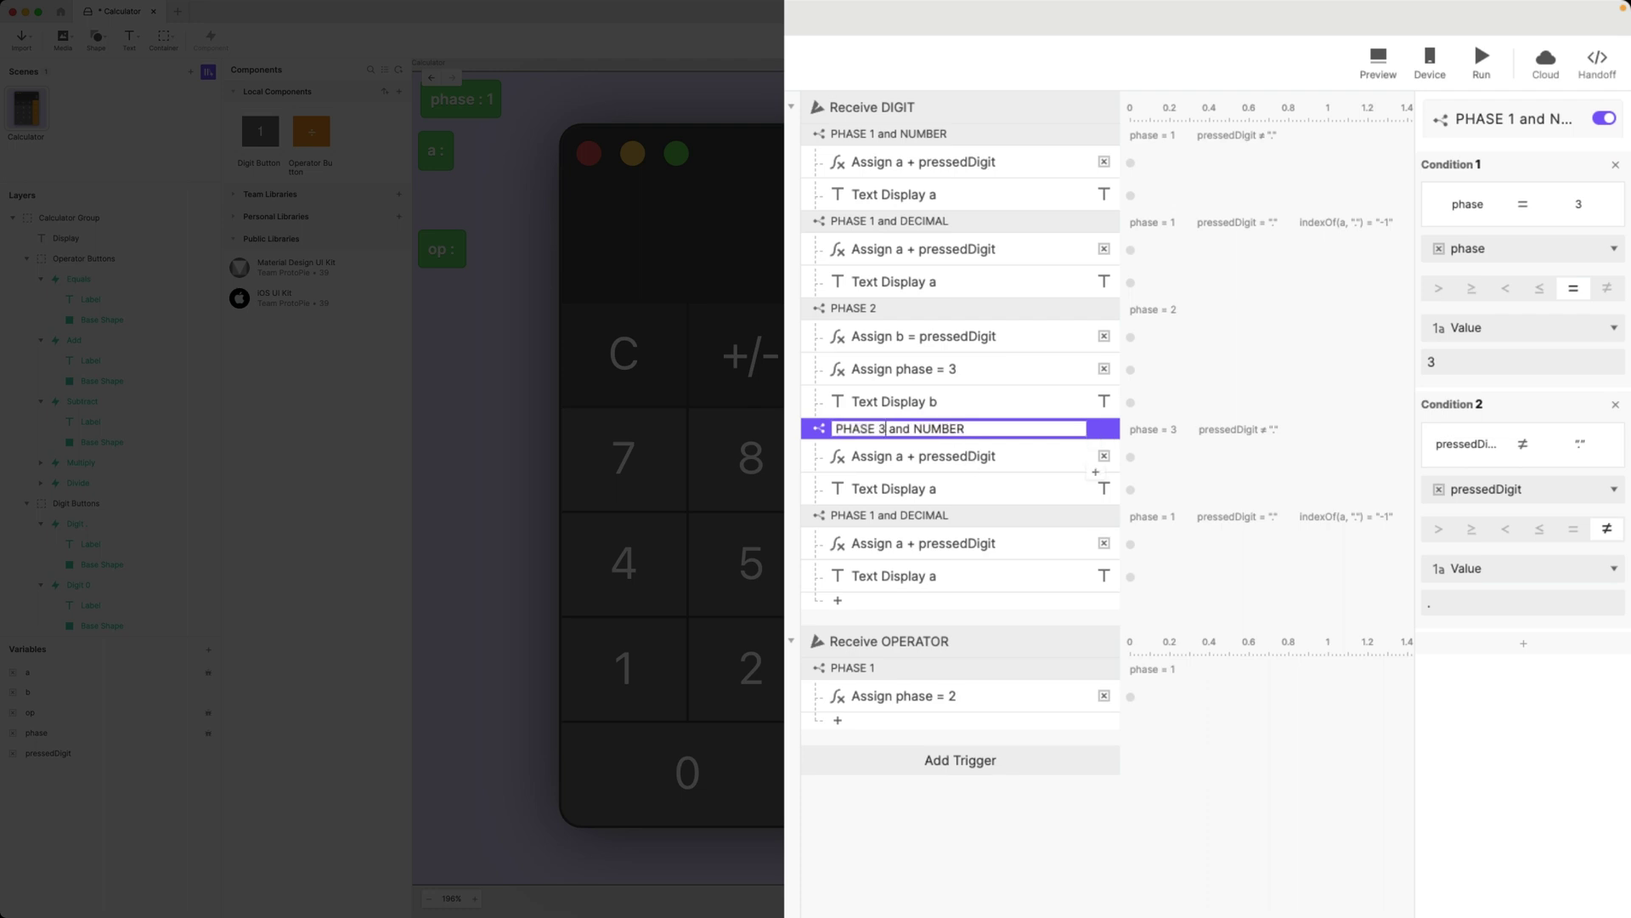
Step: Set the phase value in the duplicated PHASE 1 and DECIMAL condition to 3
left_click(929, 516)
left_click(1459, 366)
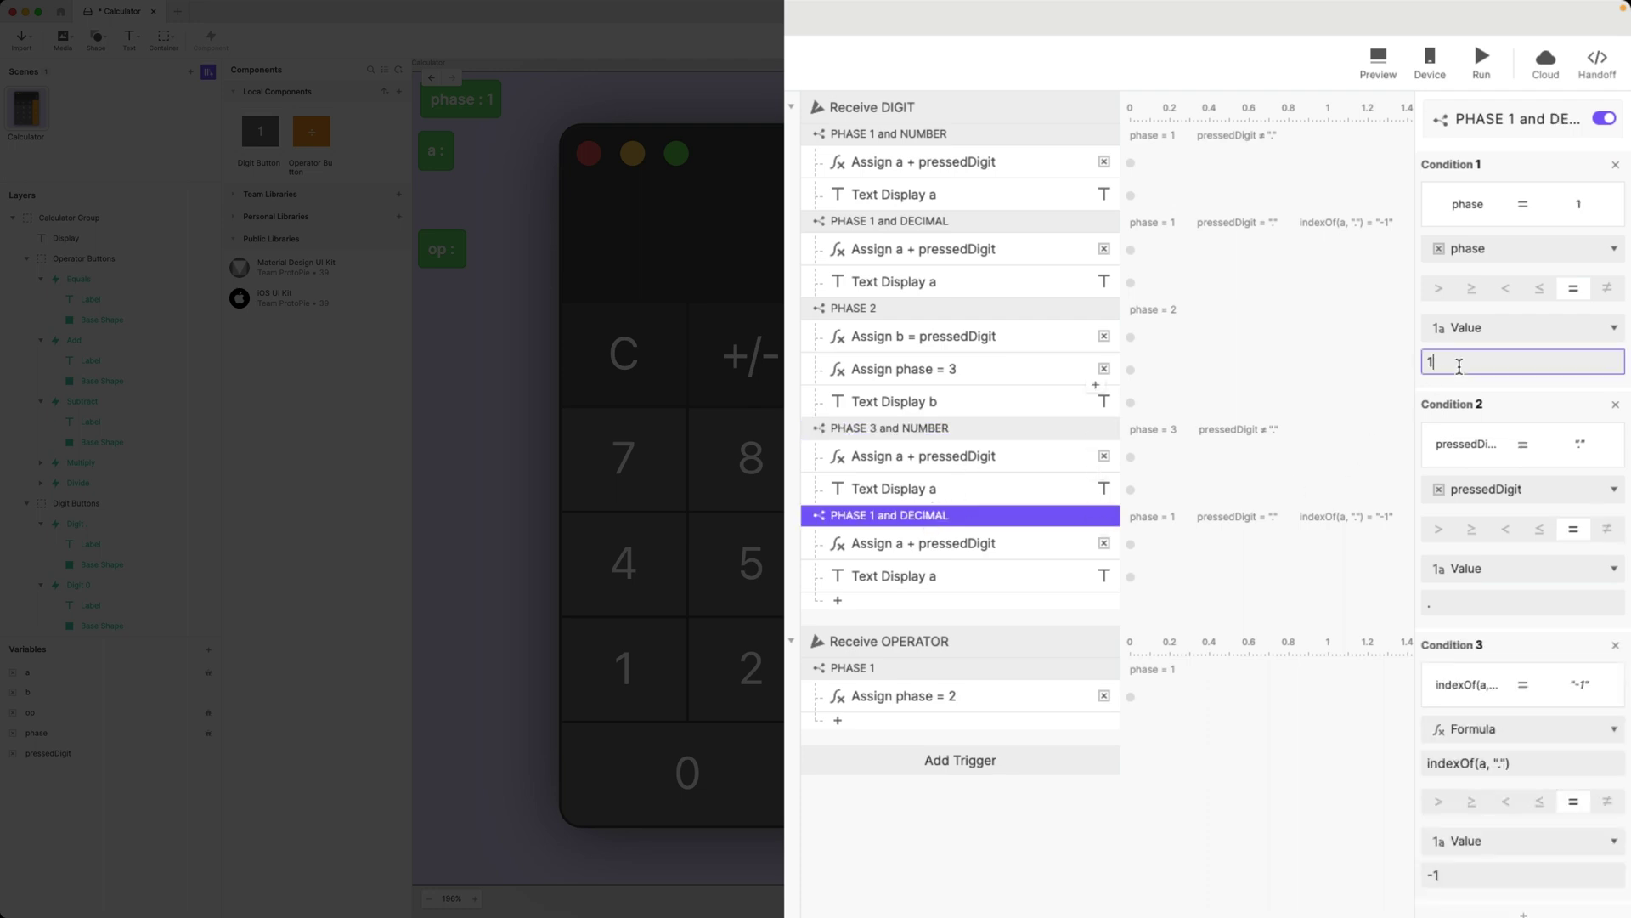
type("3")
key("Return")
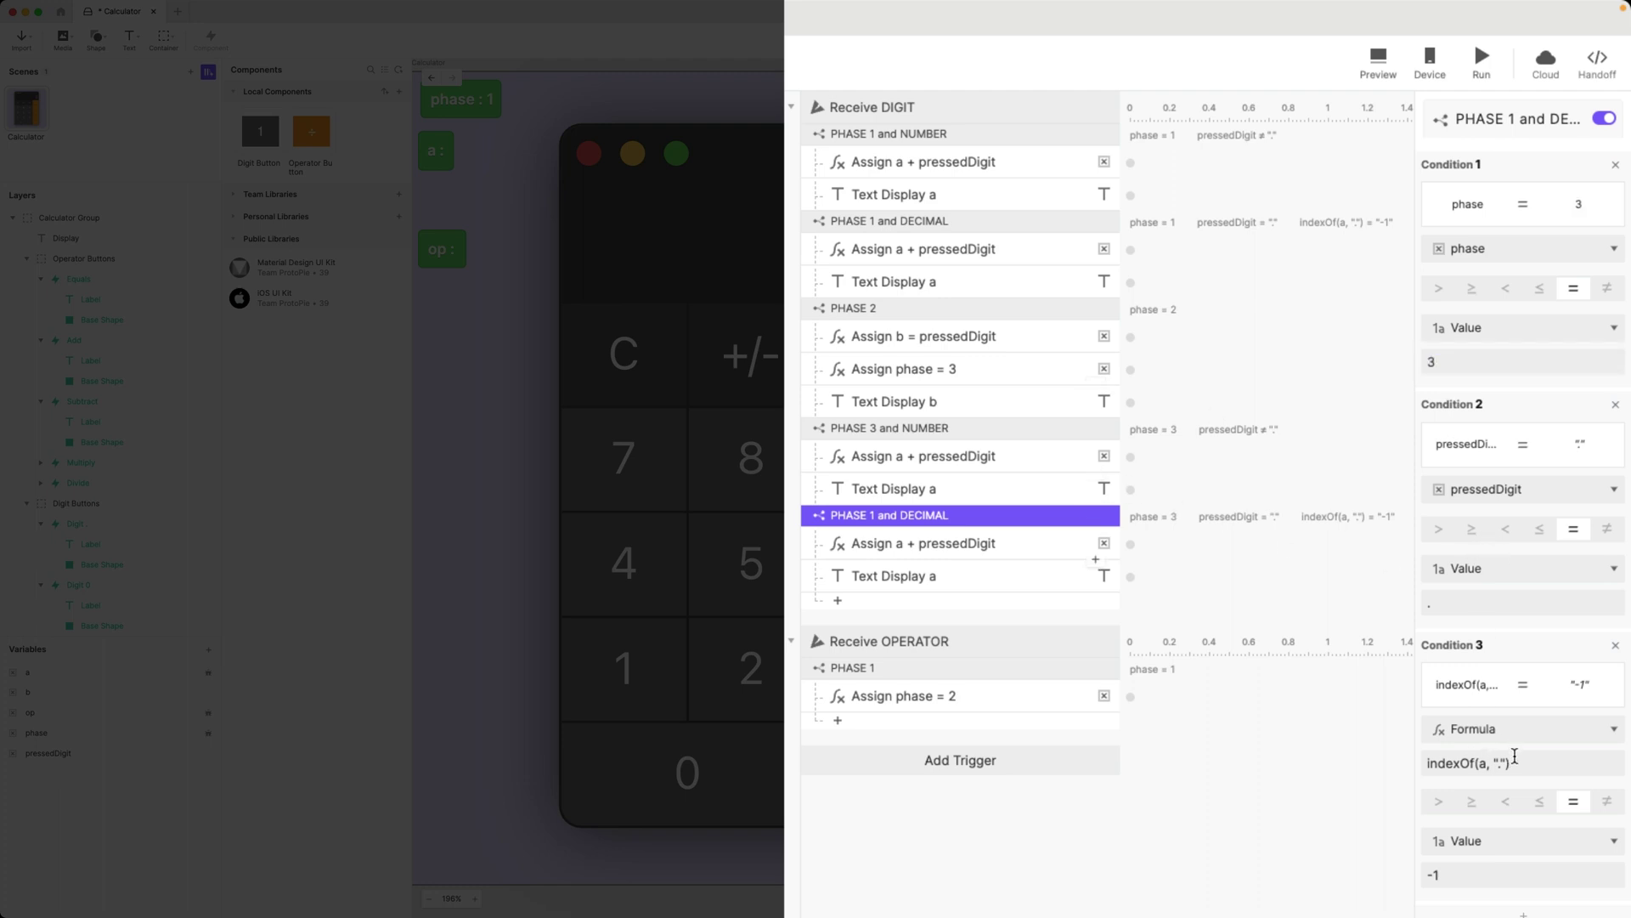
Step: Change the formula in the third condition of the duplicated decimal block under PHASE 3 and NUMBER to indexOf(b, ".")
left_click(1503, 763)
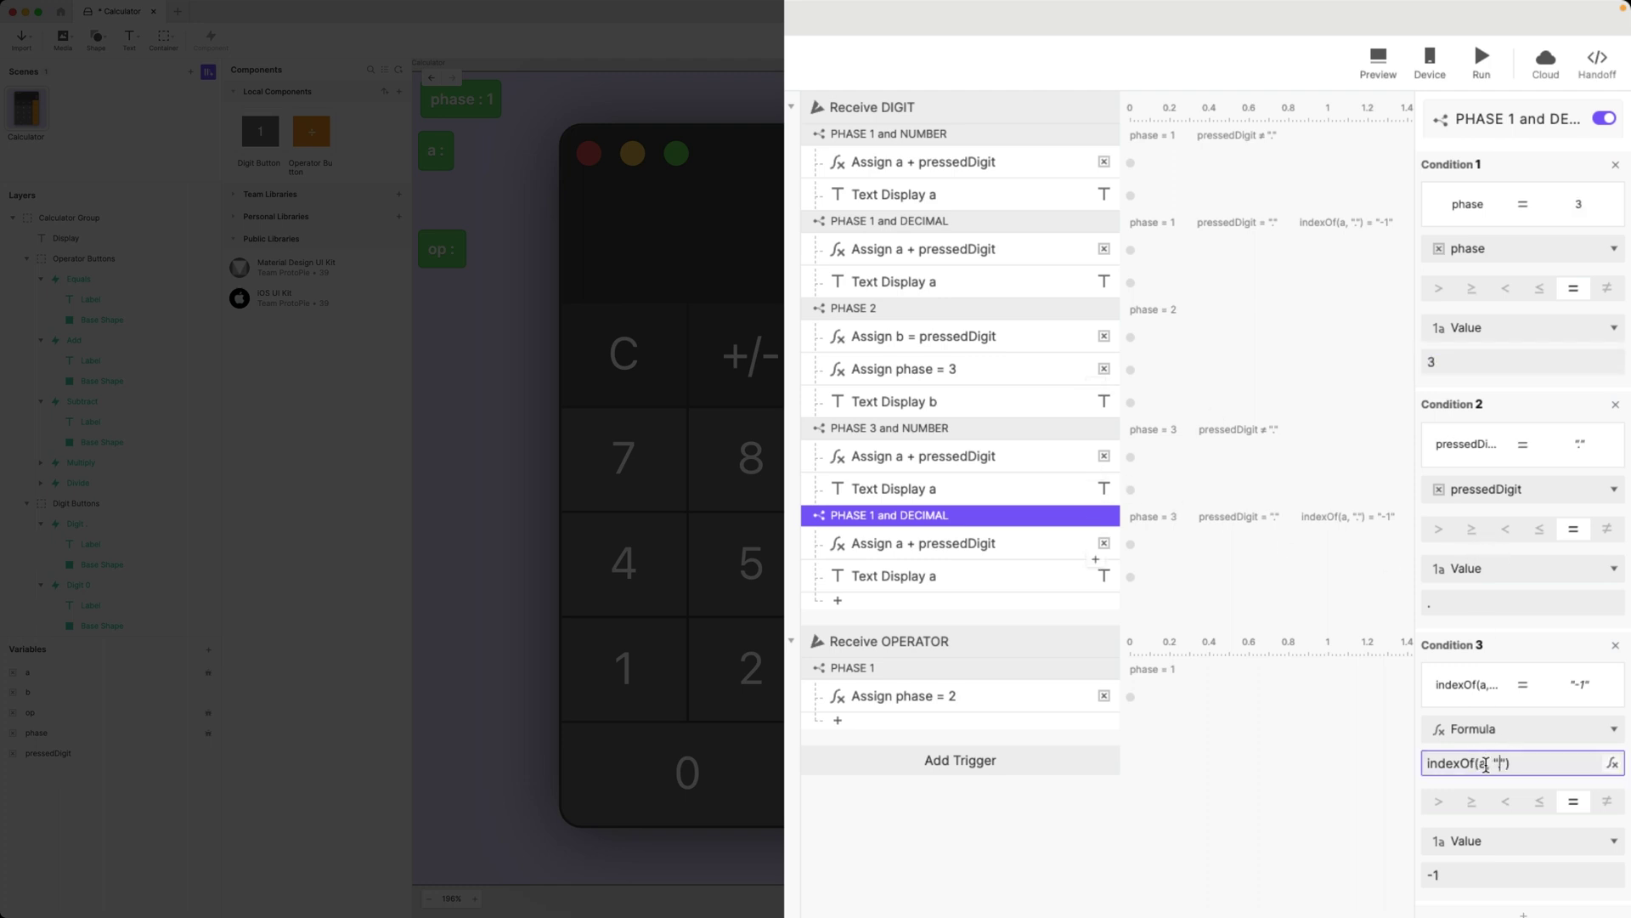
left_click(1484, 764)
left_click(1612, 763)
left_click(1310, 764)
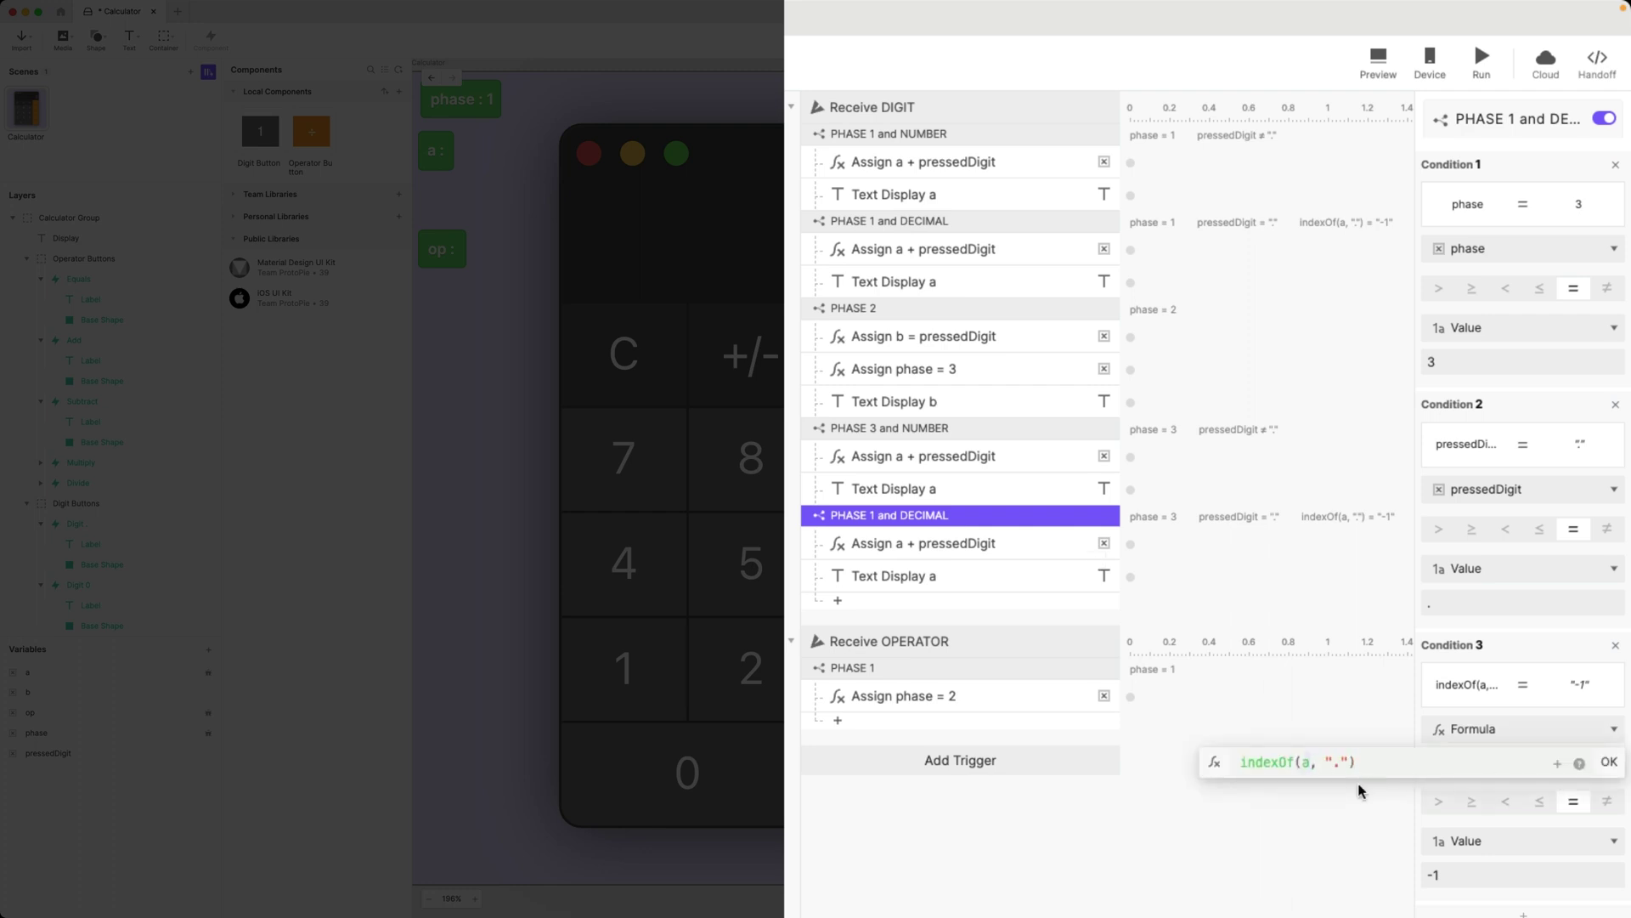
key("BackSpace")
type("b")
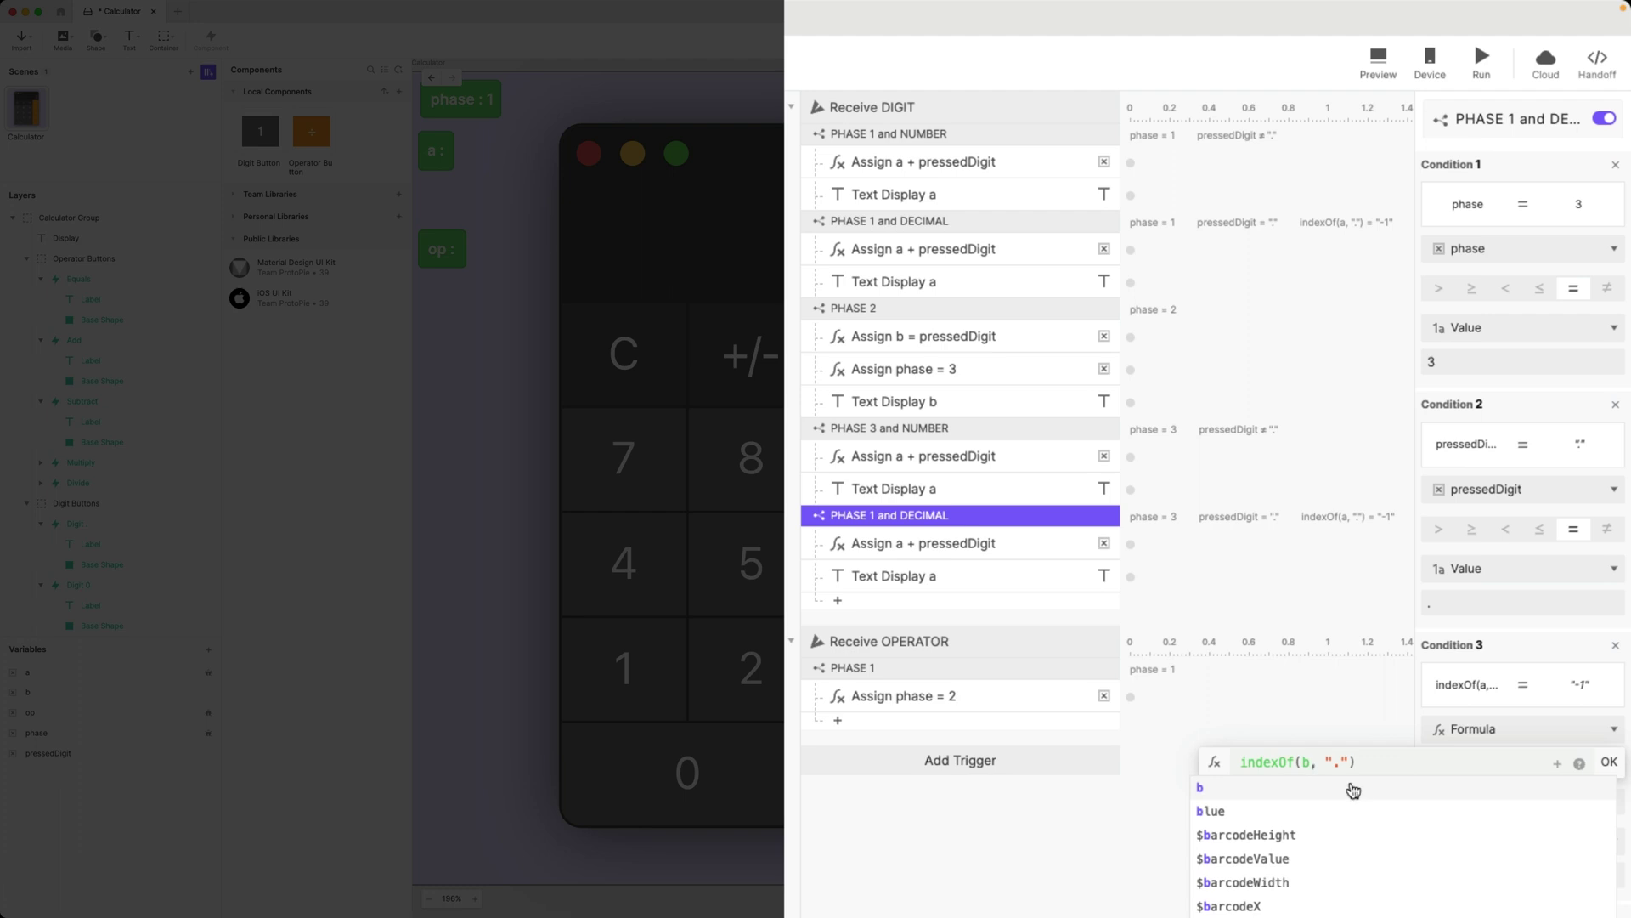
left_click(1606, 761)
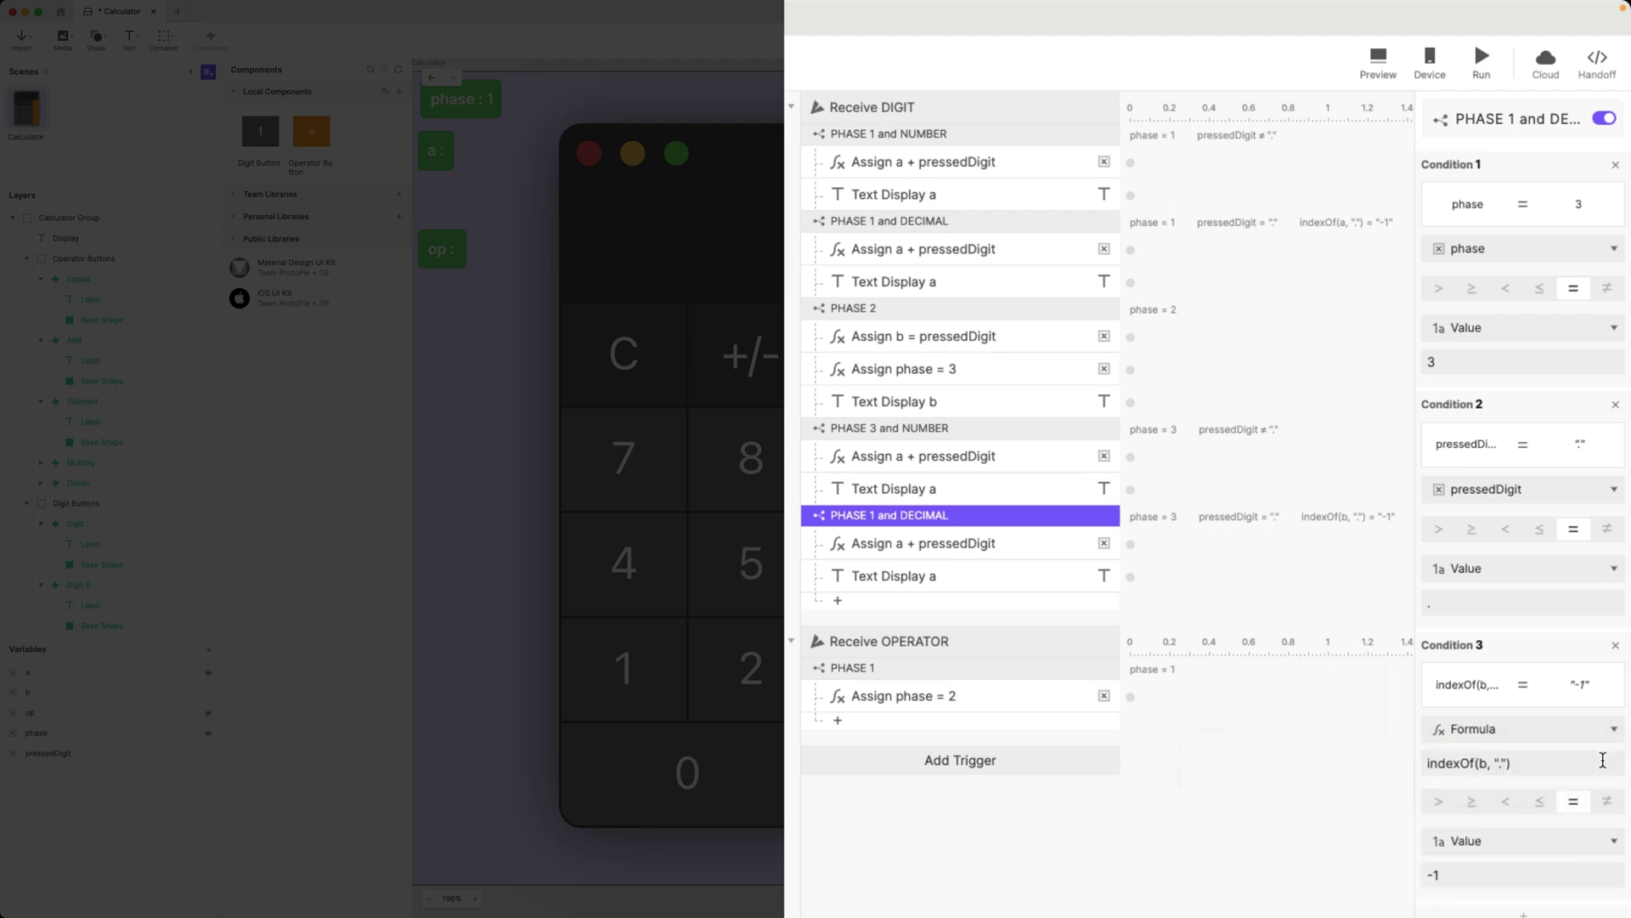
Step: Make the Assign response under PHASE 3 and NUMBER target variable b with the formula b + pressedDigit
left_click(901, 459)
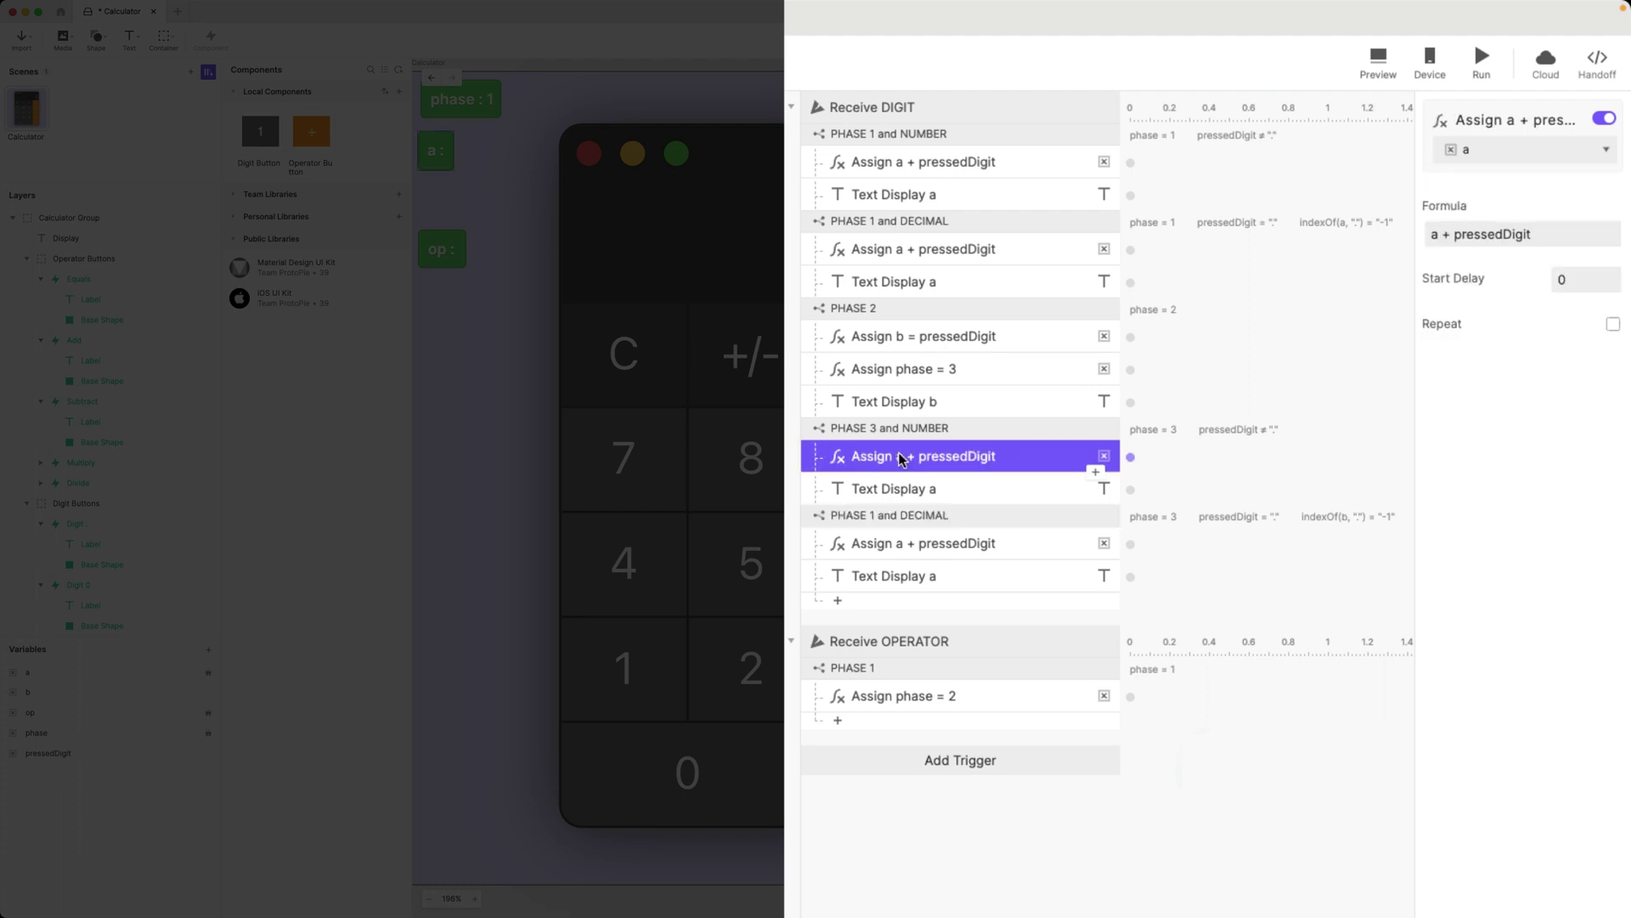
left_click(1492, 156)
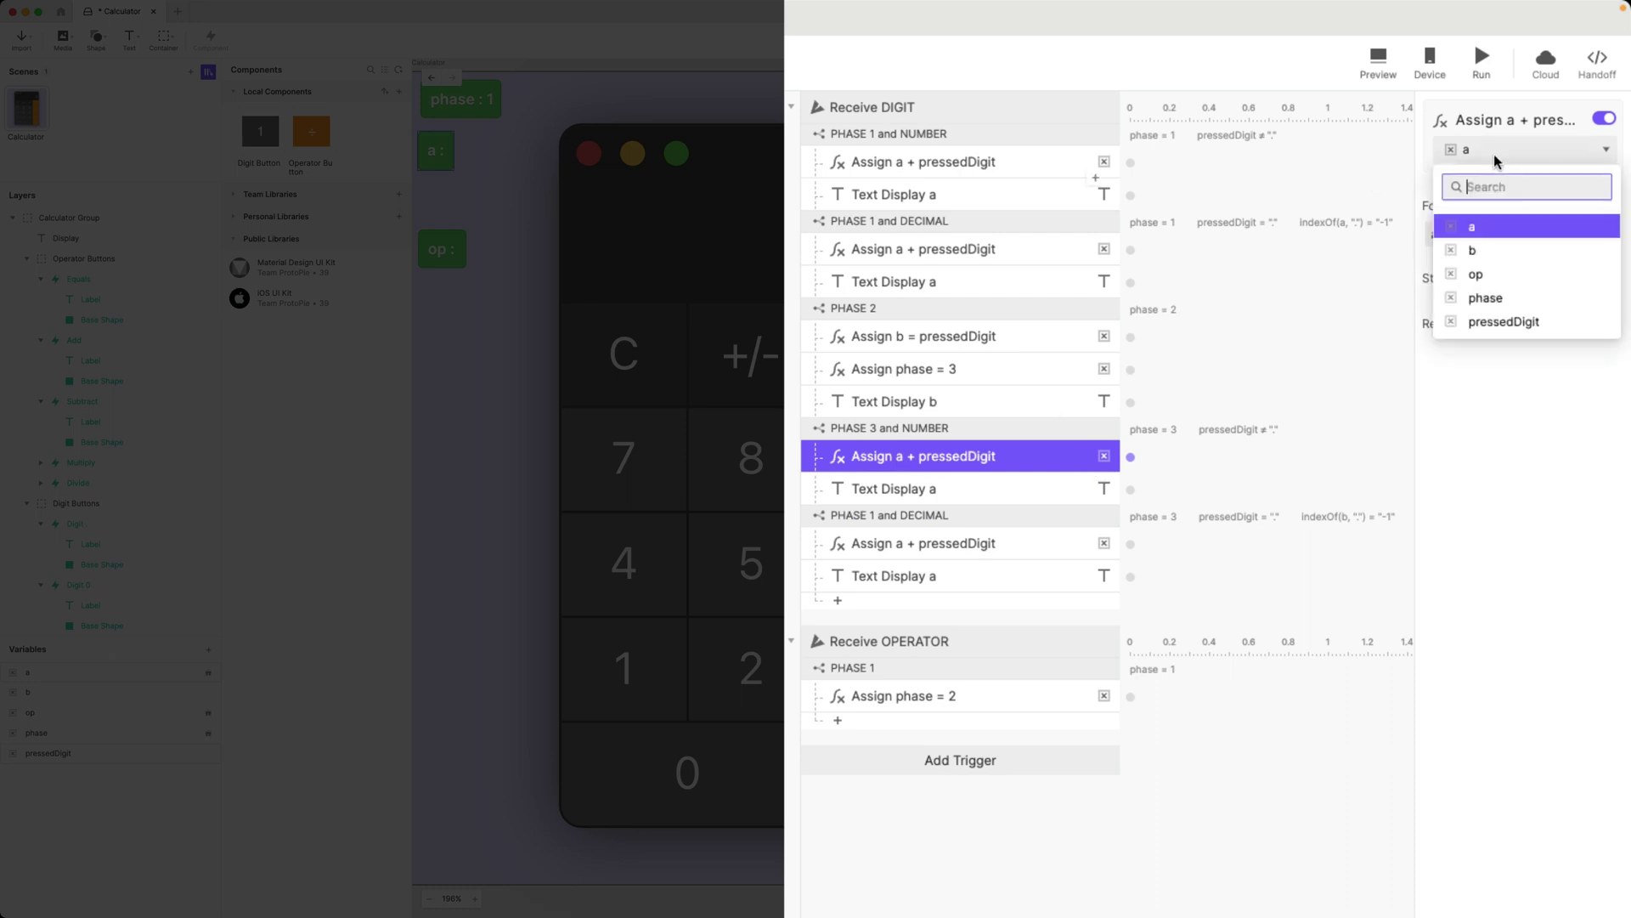
left_click(1486, 261)
left_click(1471, 228)
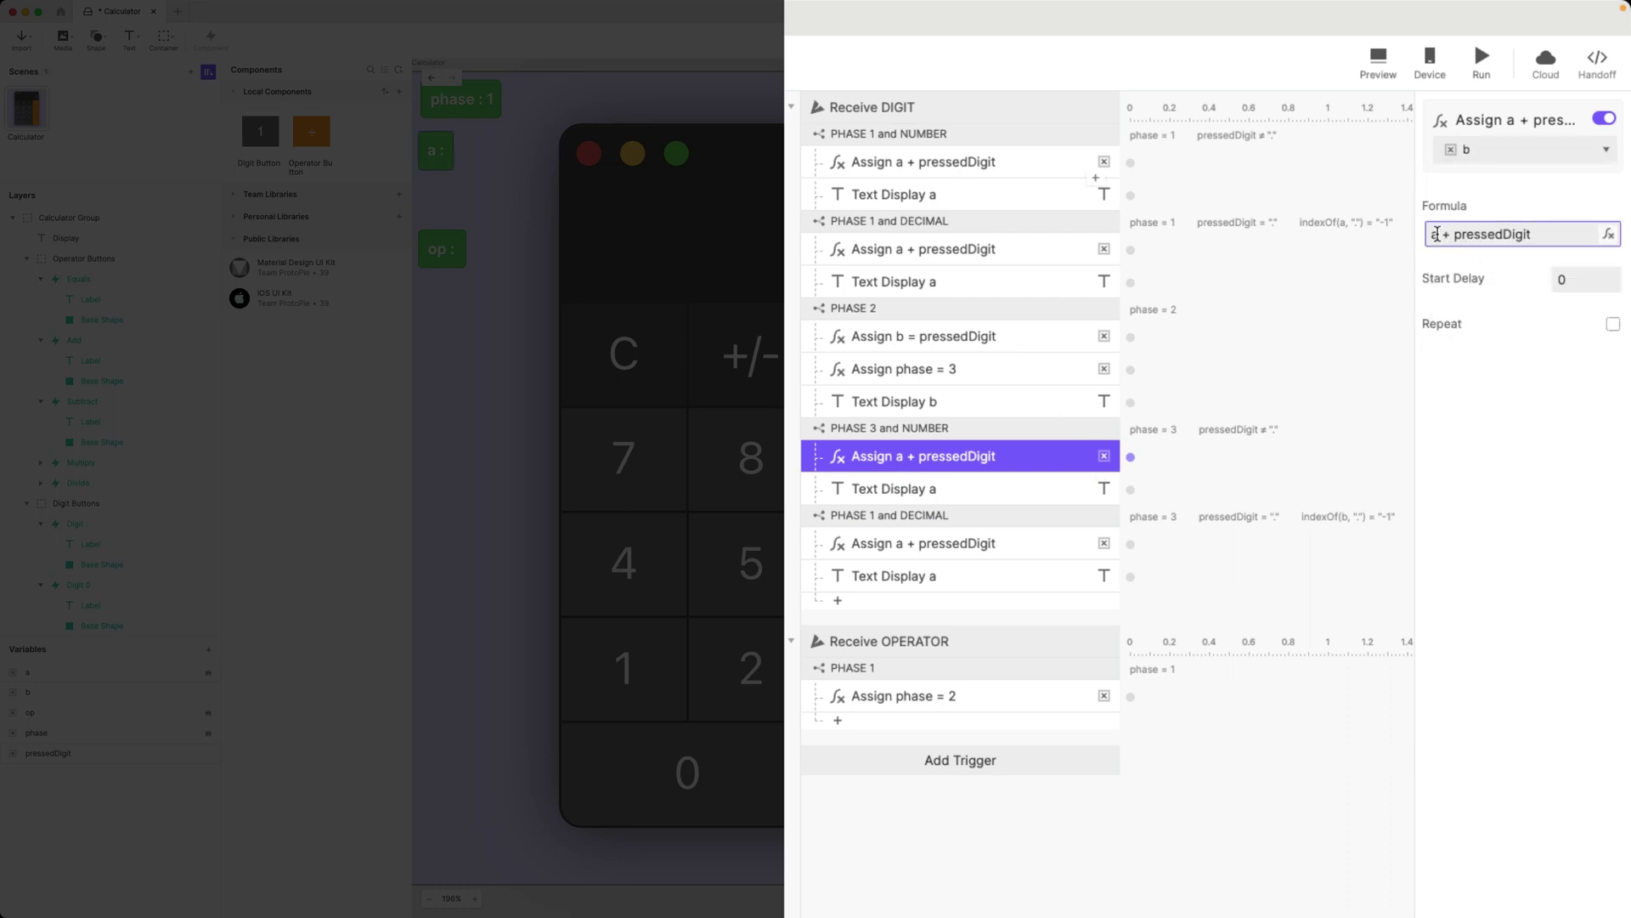
key("Home")
key("Delete")
type("b")
Step: Set the Text response's content formula under PHASE 3 and NUMBER to number(b)
left_click(900, 489)
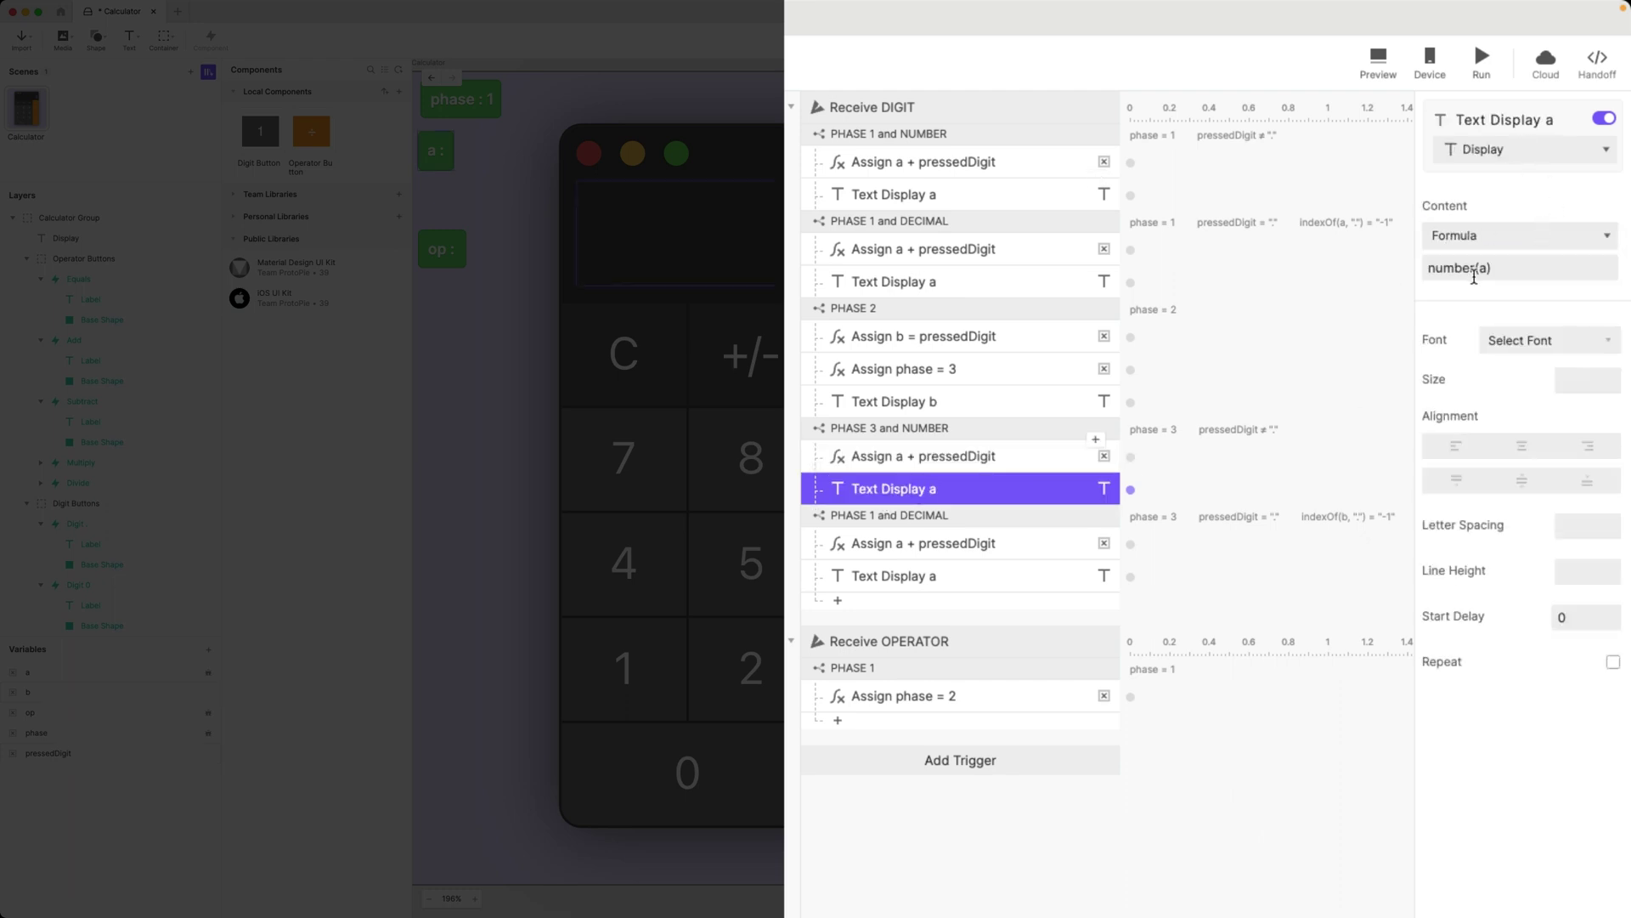
left_click(1476, 270)
key("BackSpace")
type("b")
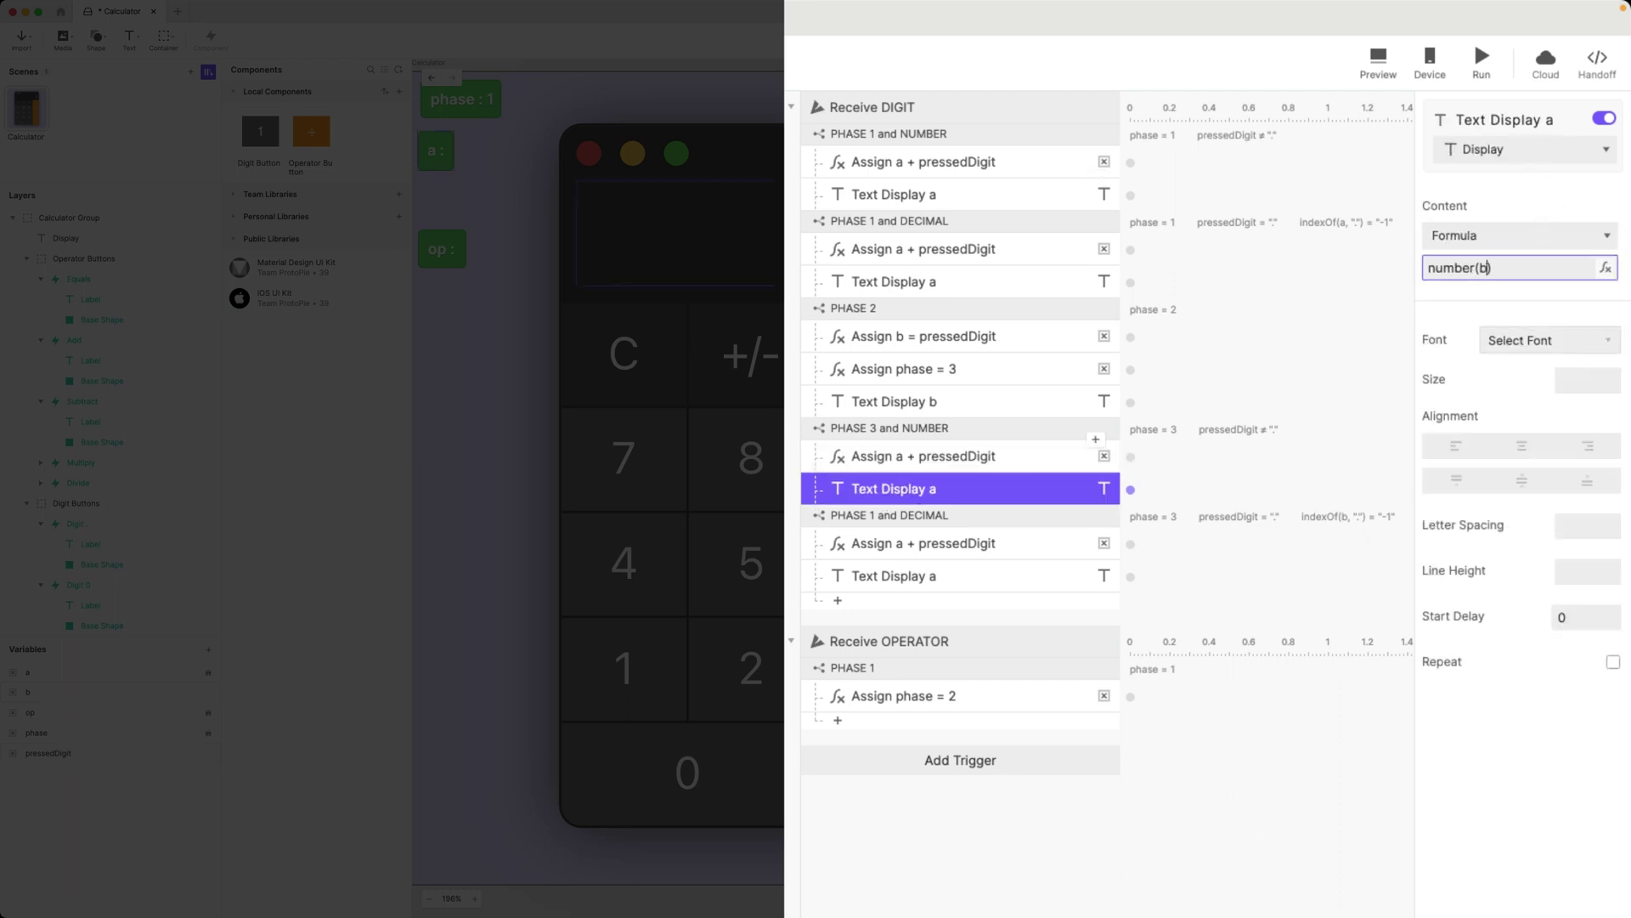
Step: Rename the two responses under PHASE 3 and NUMBER as "Assign b + pressedDigit" and "Text Display b"
left_click(903, 457)
double_click(903, 456)
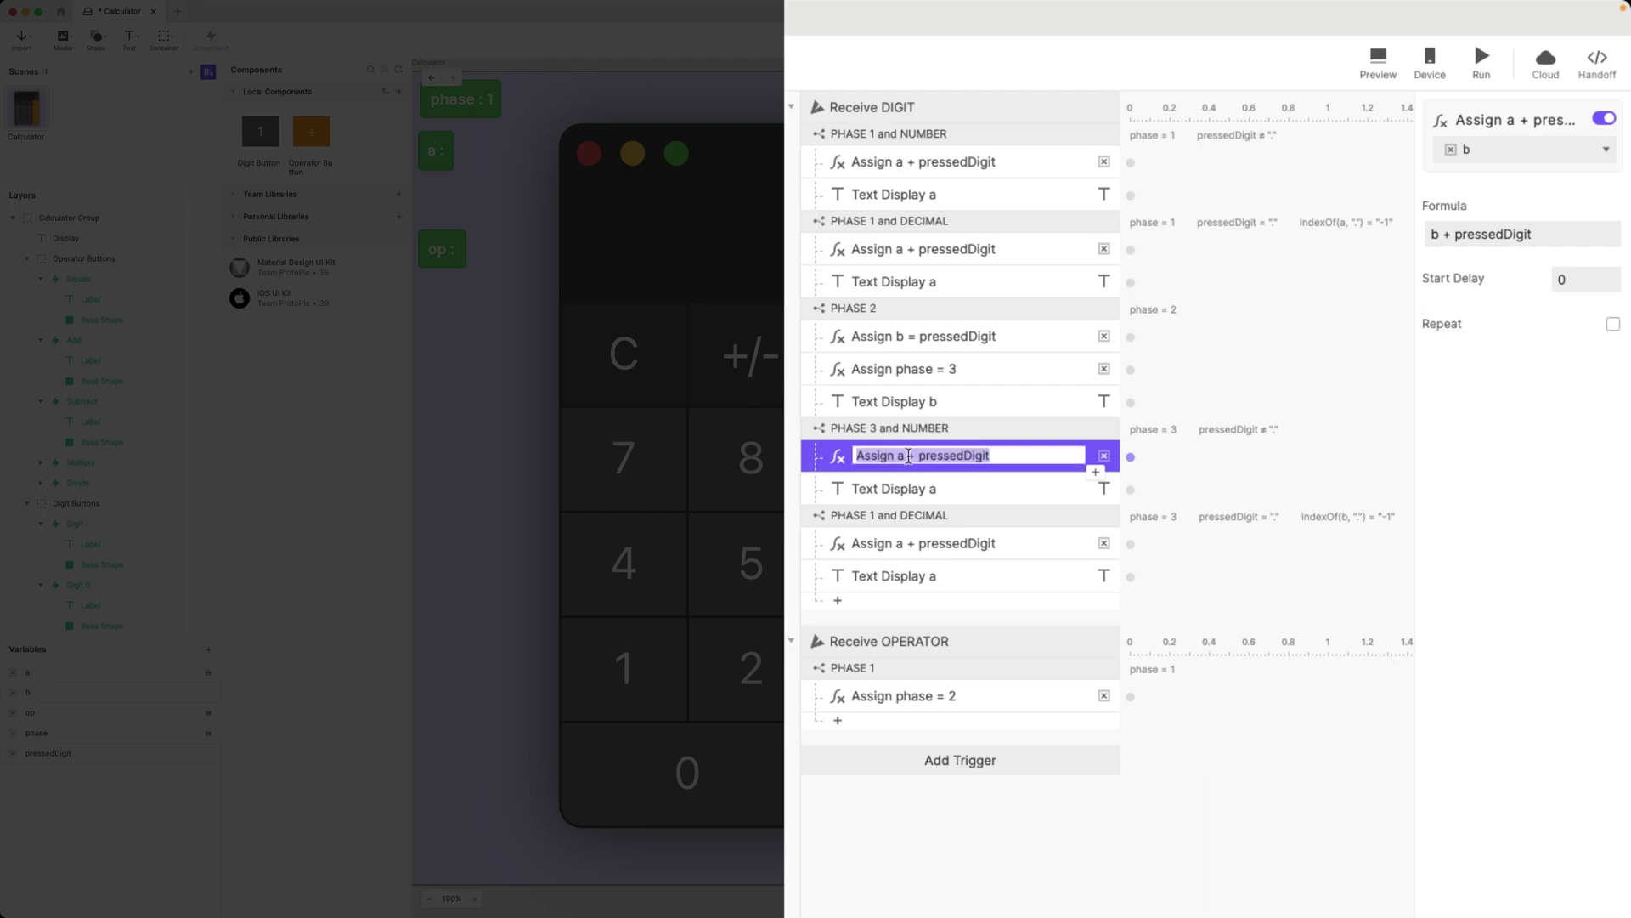
key("BackSpace")
type("b")
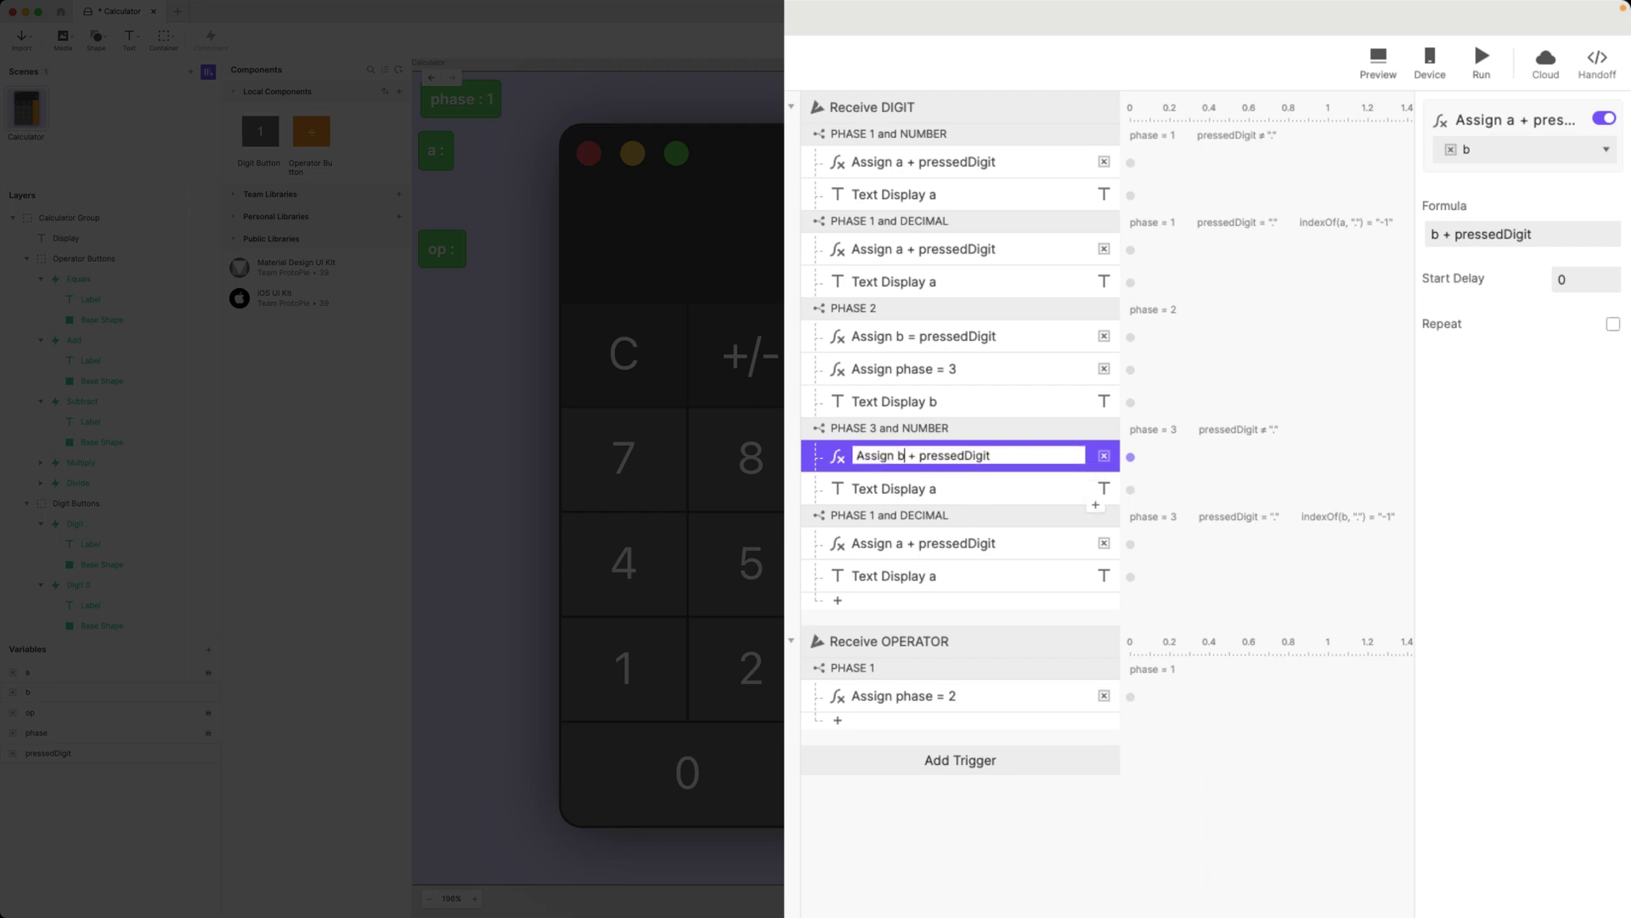
left_click(933, 490)
double_click(994, 492)
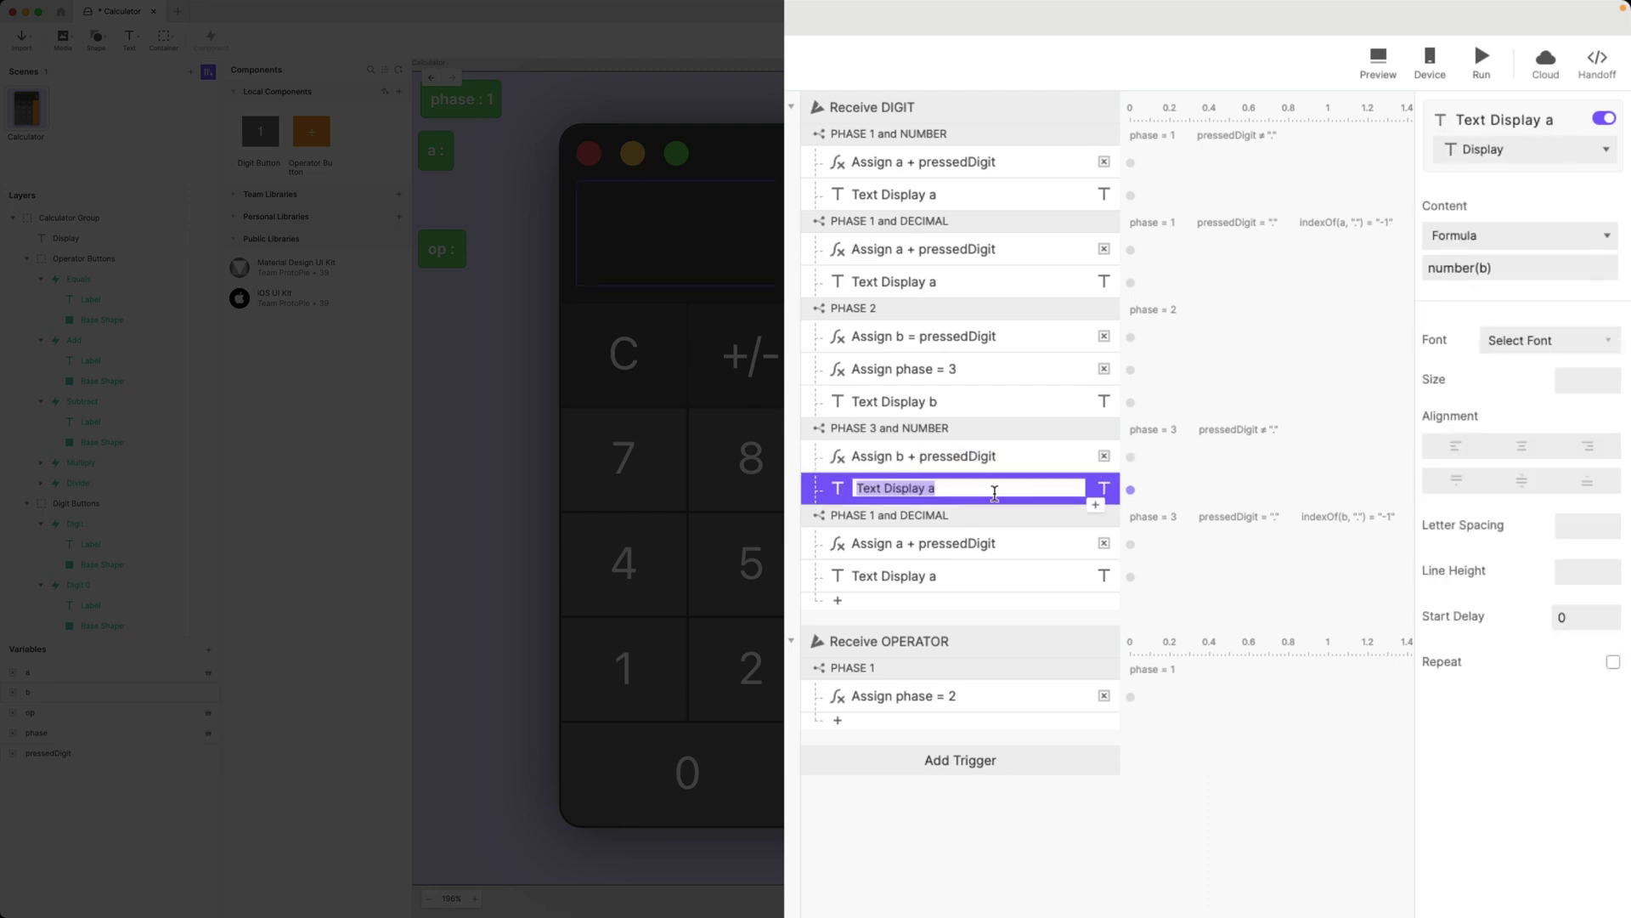
left_click(994, 493)
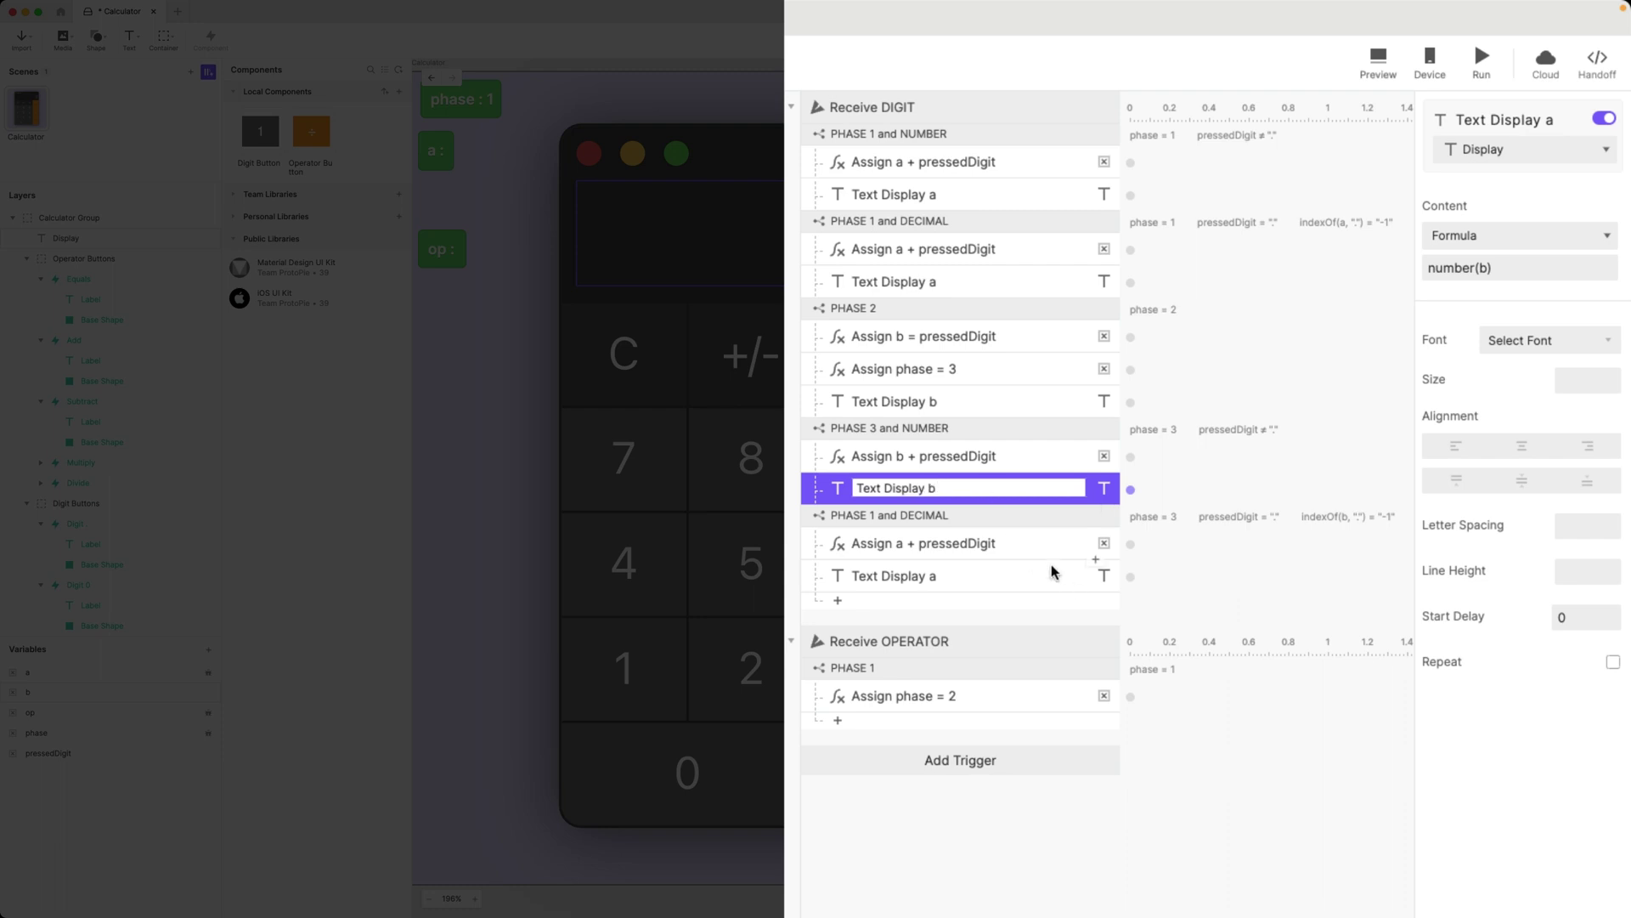
left_click(966, 515)
Step: Replace the two responses in the duplicated decimal condition with copies of the Assign and Text responses from PHASE 3 and NUMBER
left_click(965, 459)
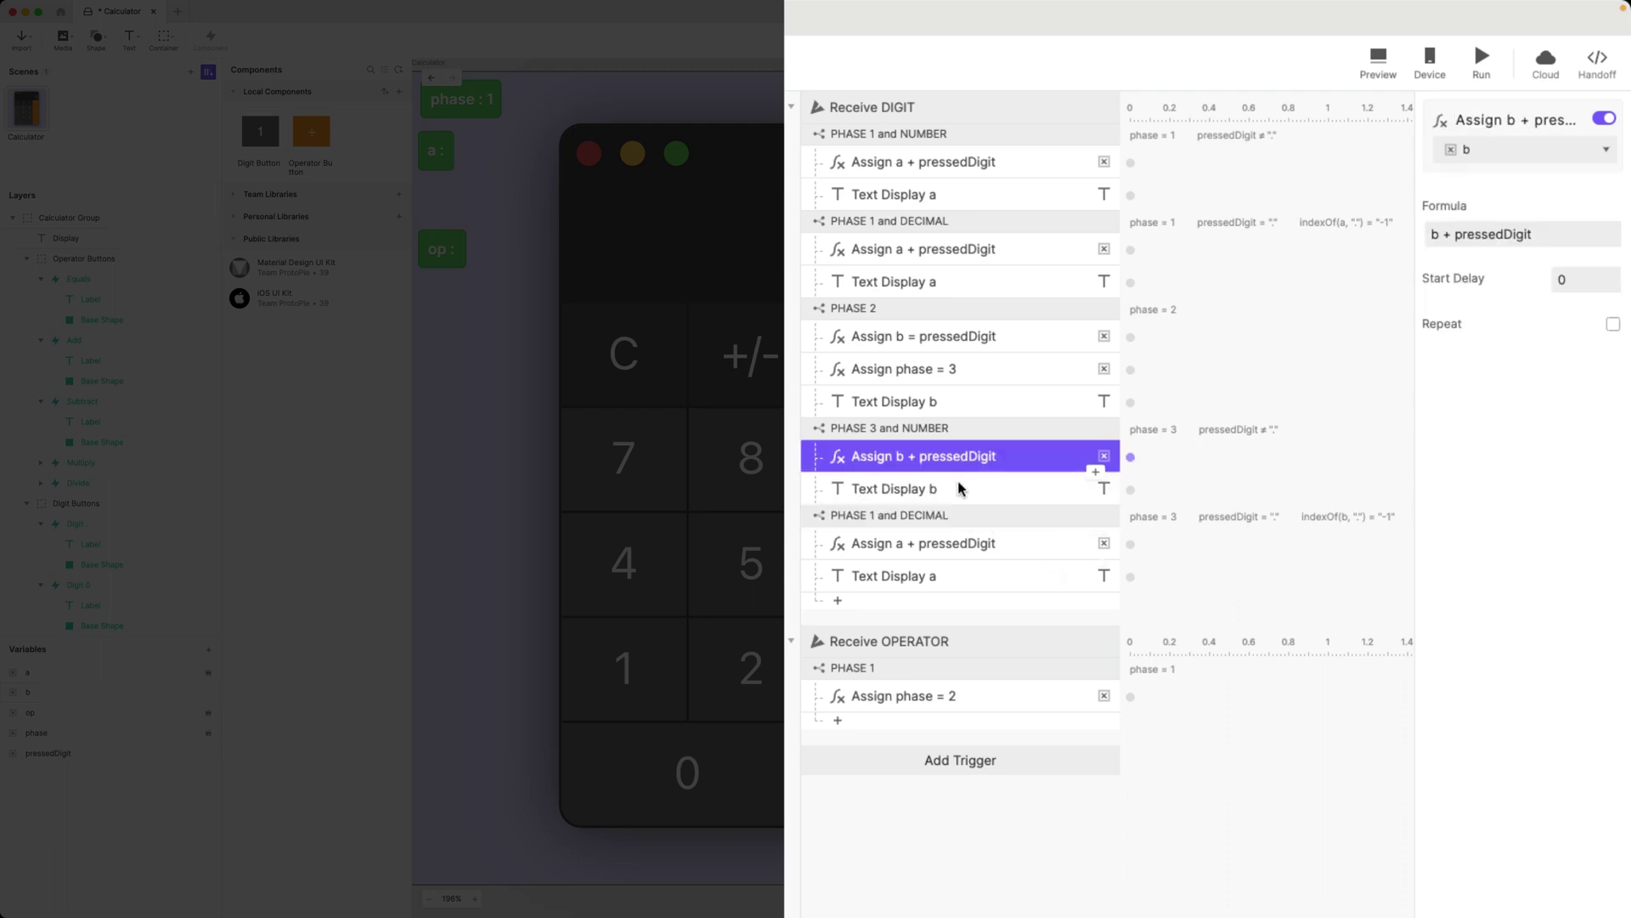
left_click(960, 488, "shift")
left_click(973, 556)
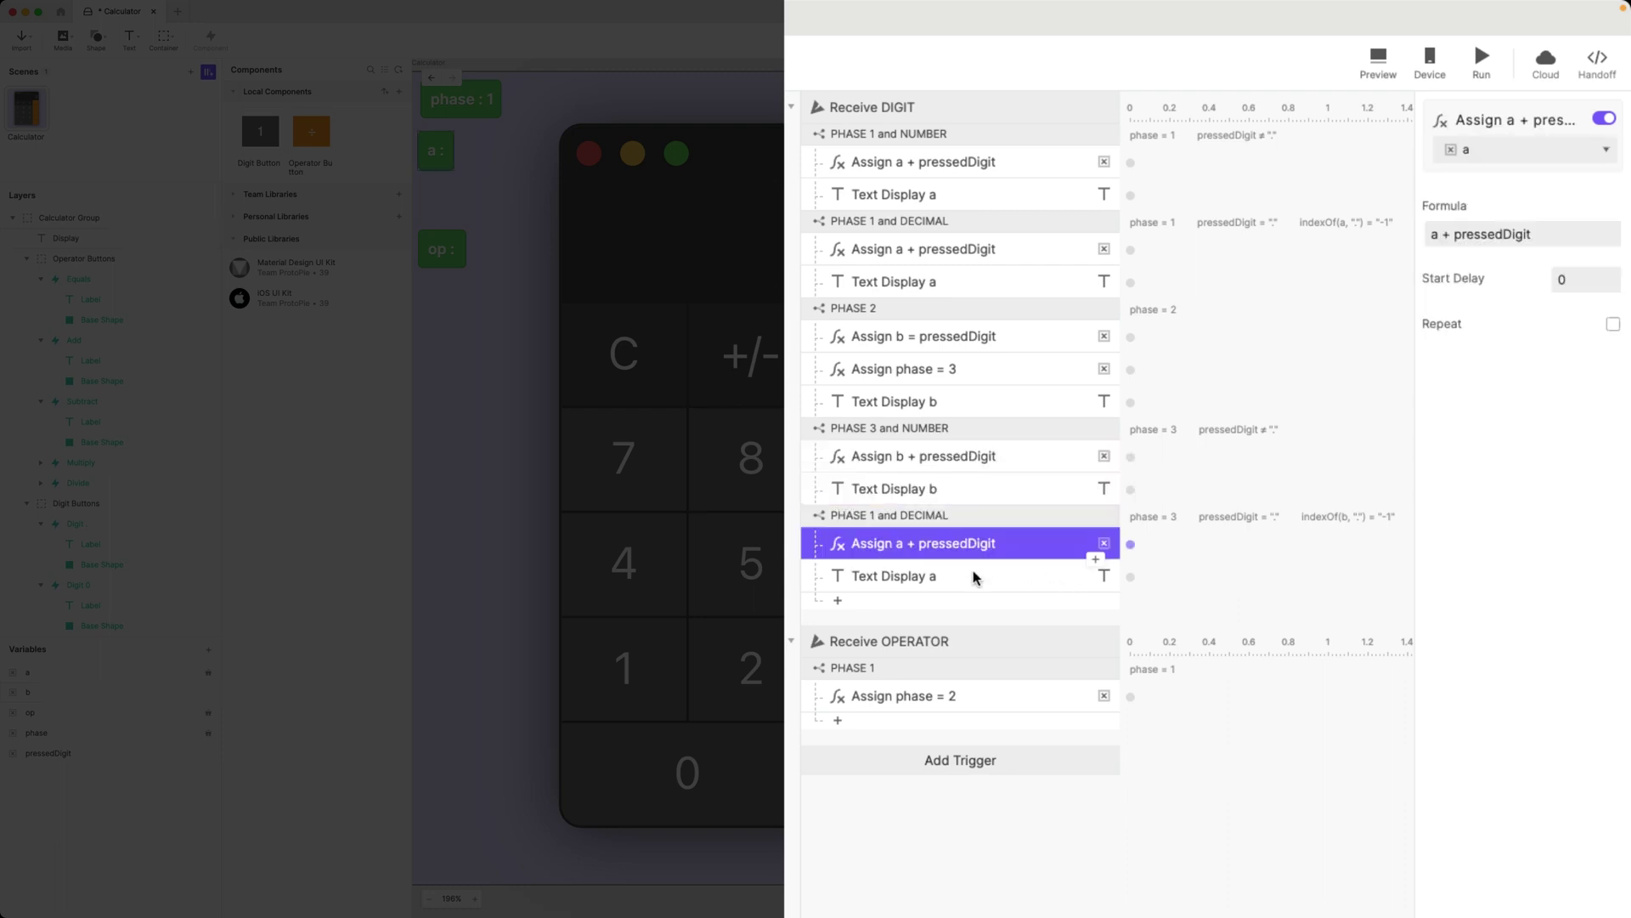
left_click(974, 571, "shift")
key("BackSpace")
left_click(965, 519)
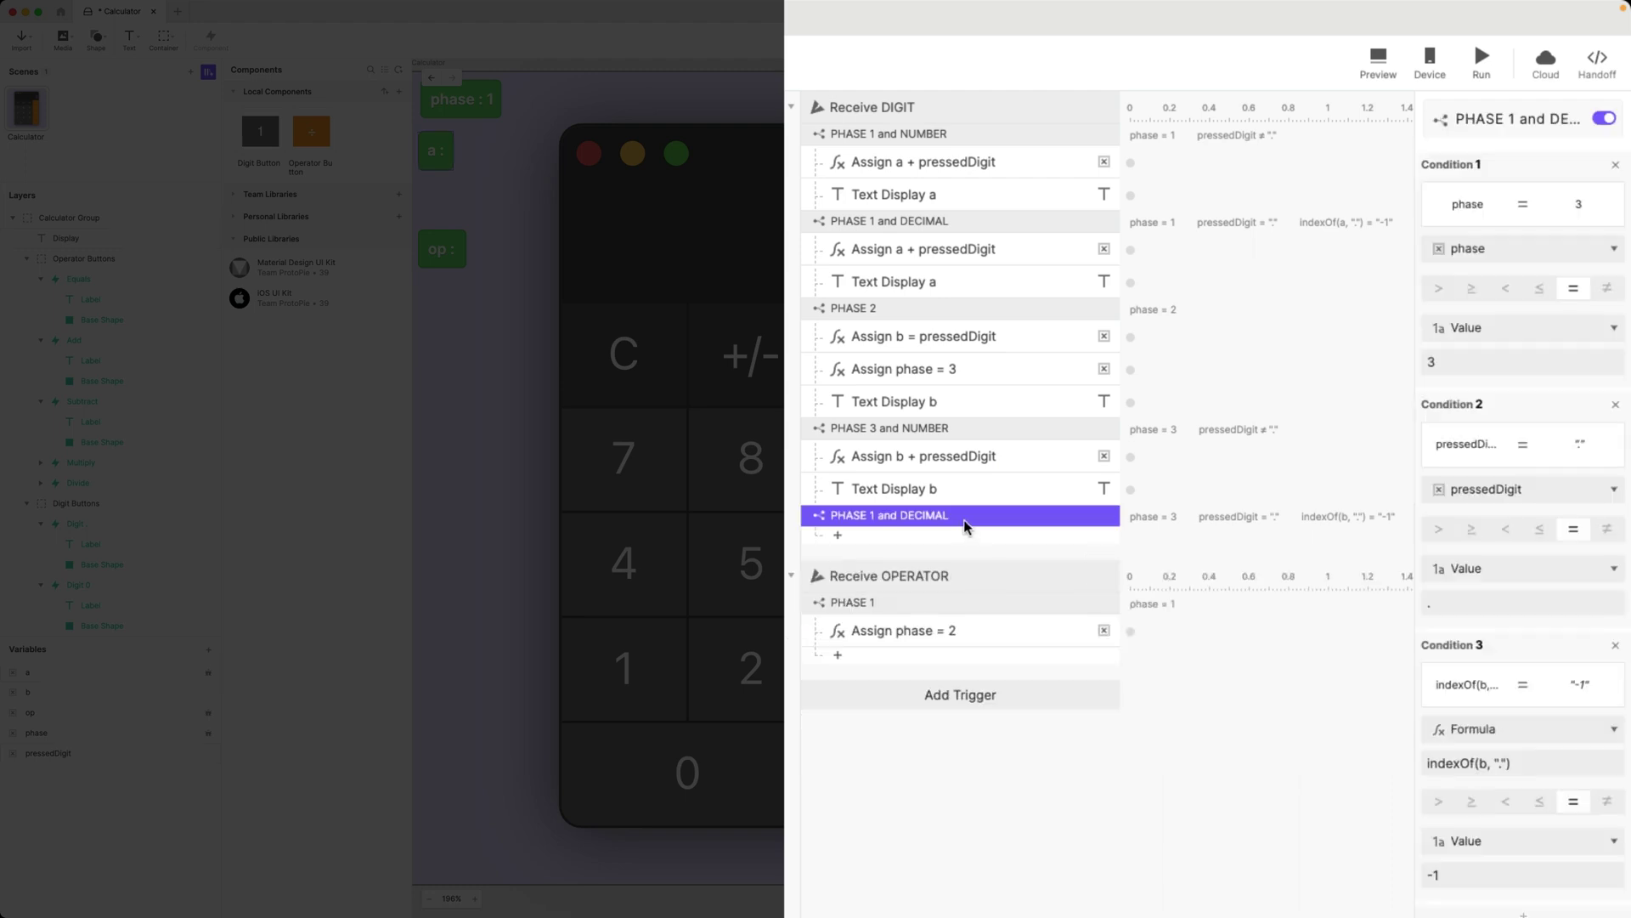
key("ctrl+v")
Step: Rename the duplicated decimal condition as "PHASE 3 and DECIMAL"
left_click(892, 515)
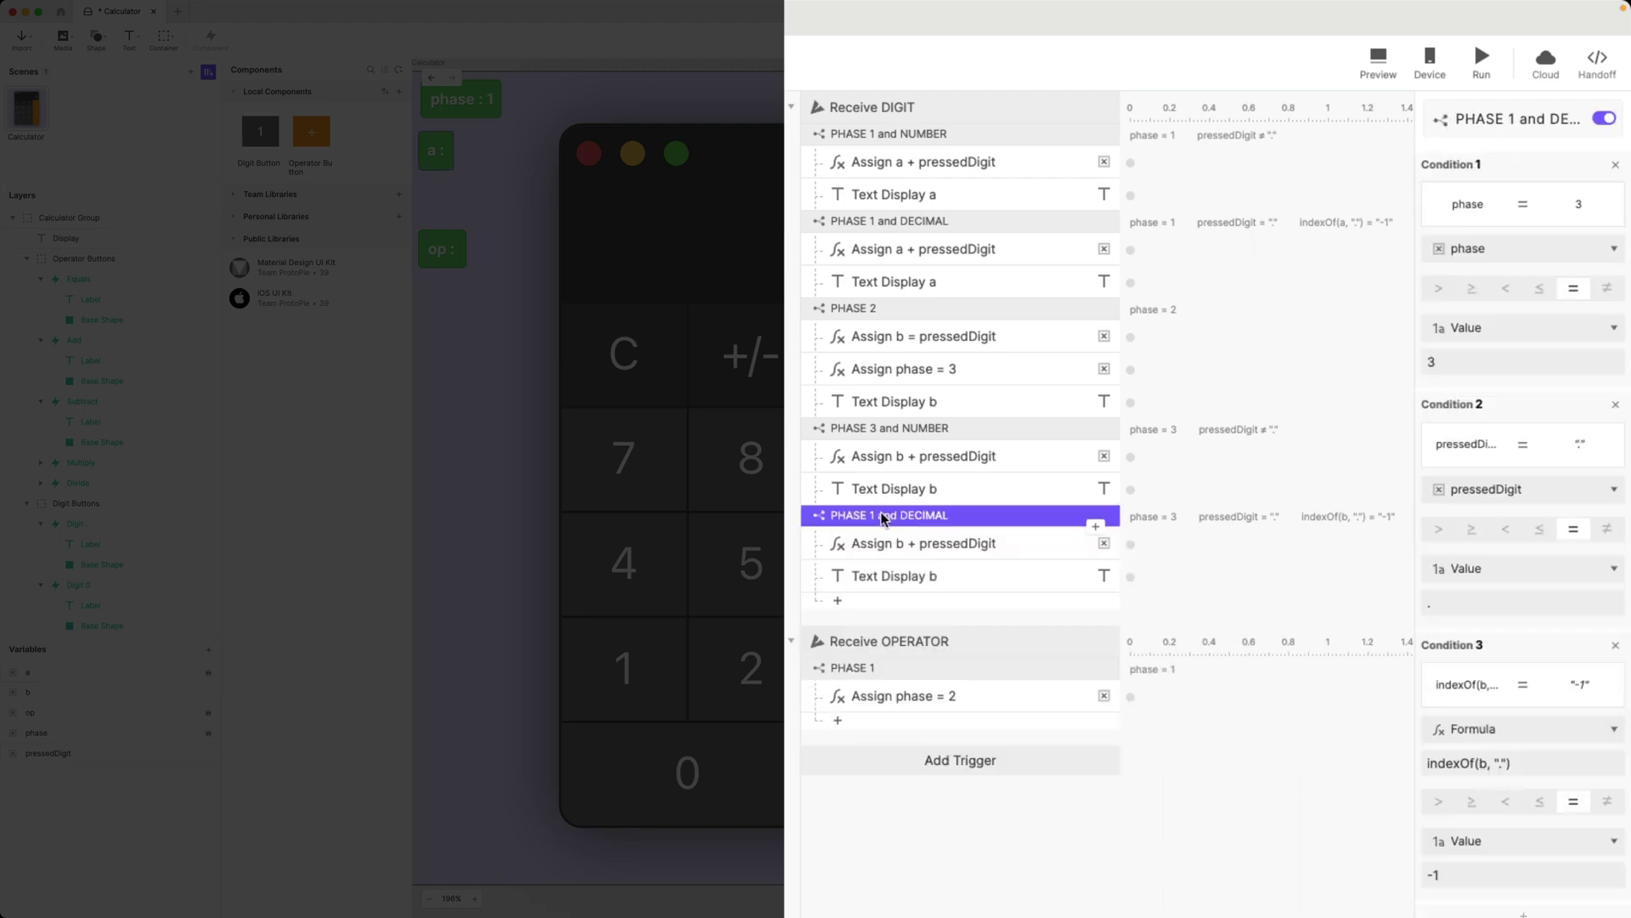
double_click(880, 517)
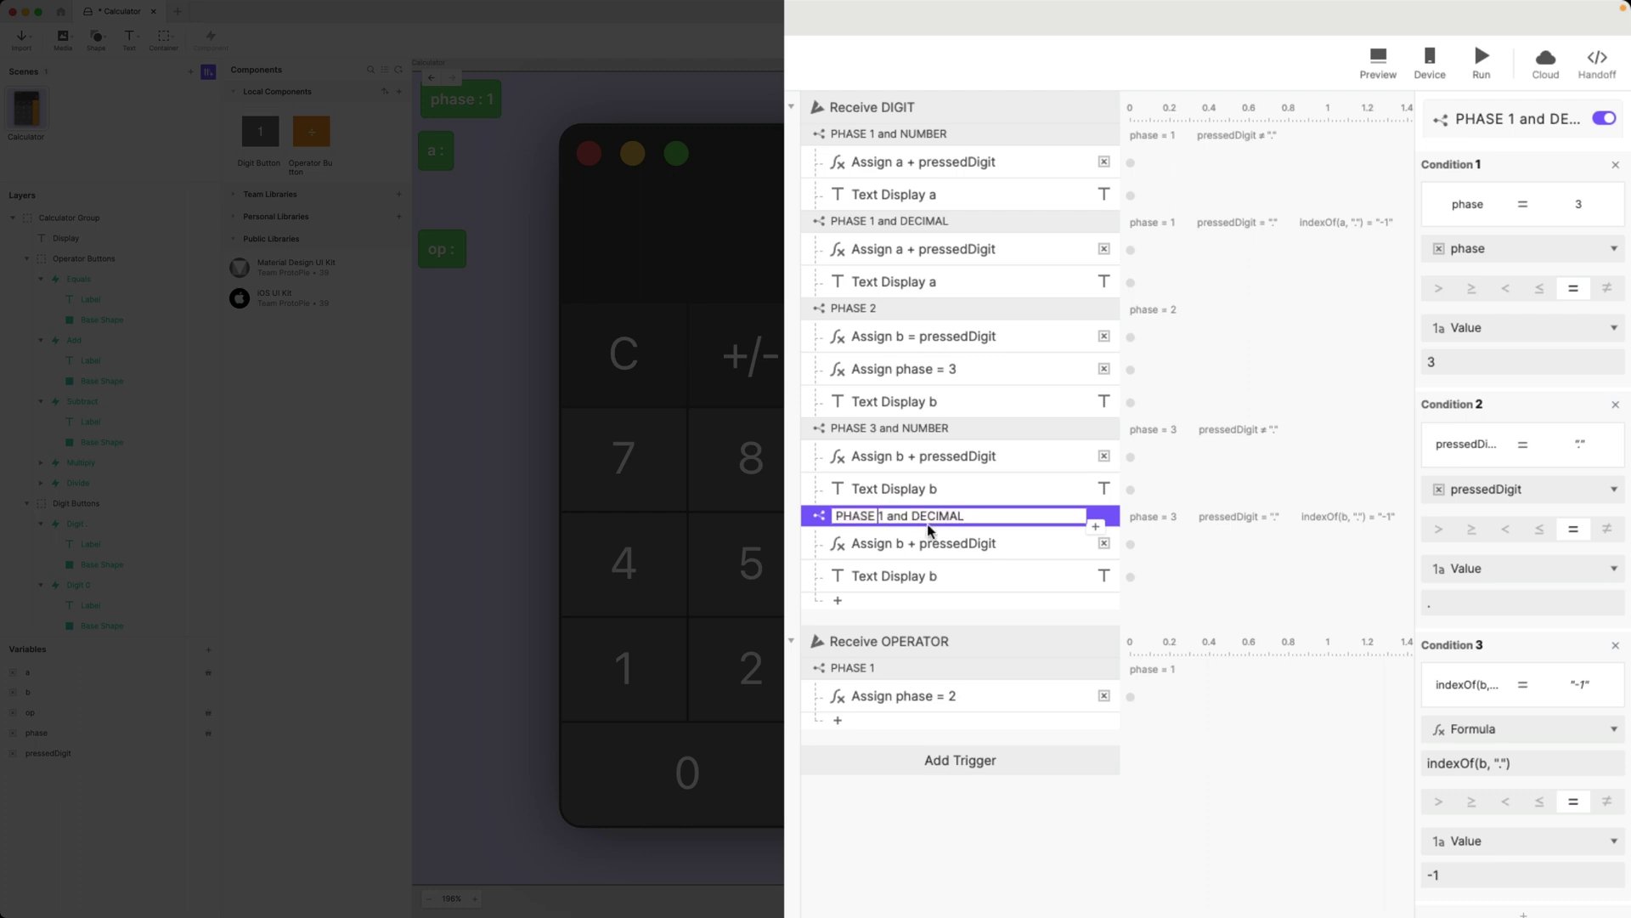
type("3")
key("Return")
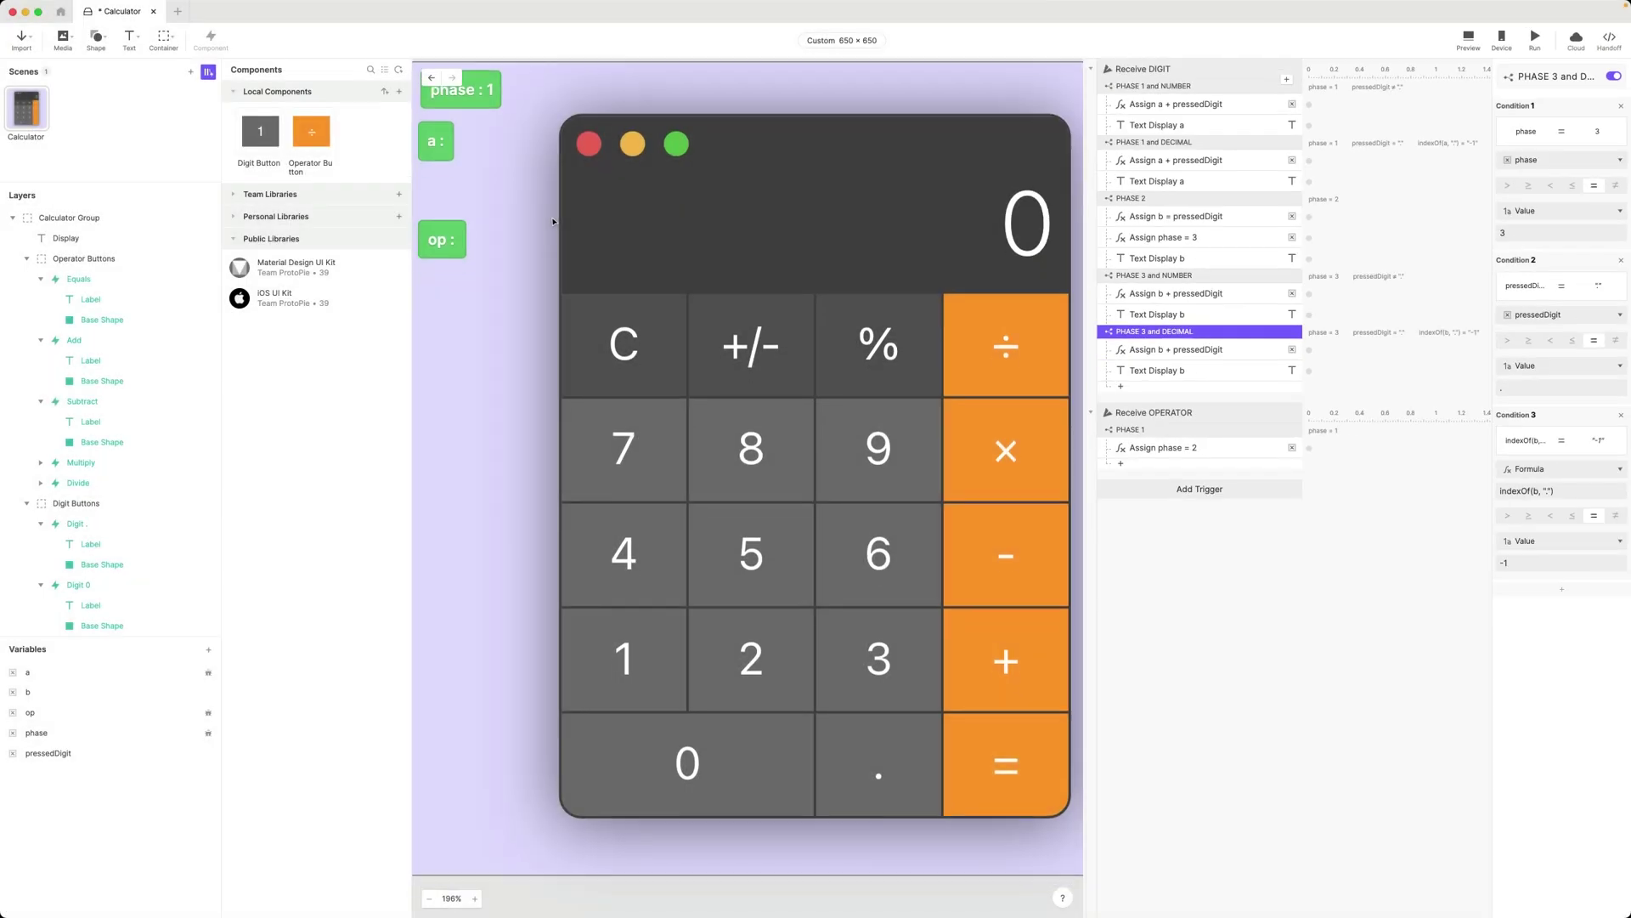
Step: Turn on the on-canvas value display for variable b
scroll(553, 221, "down", 1)
scroll(476, 408, "up", 2)
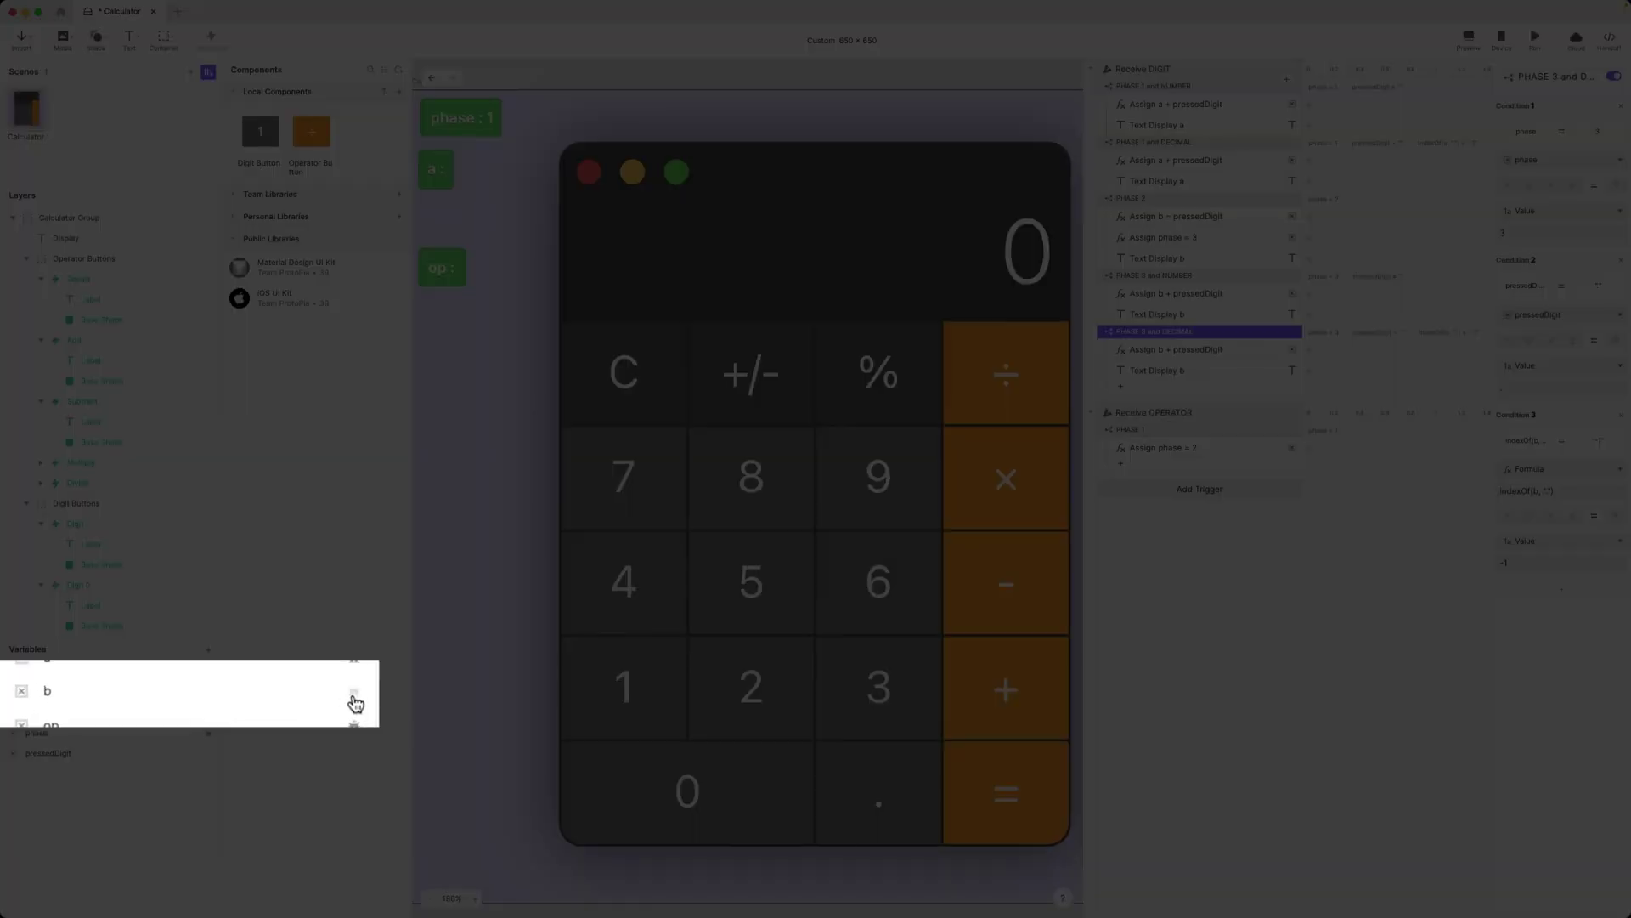
left_click(209, 691)
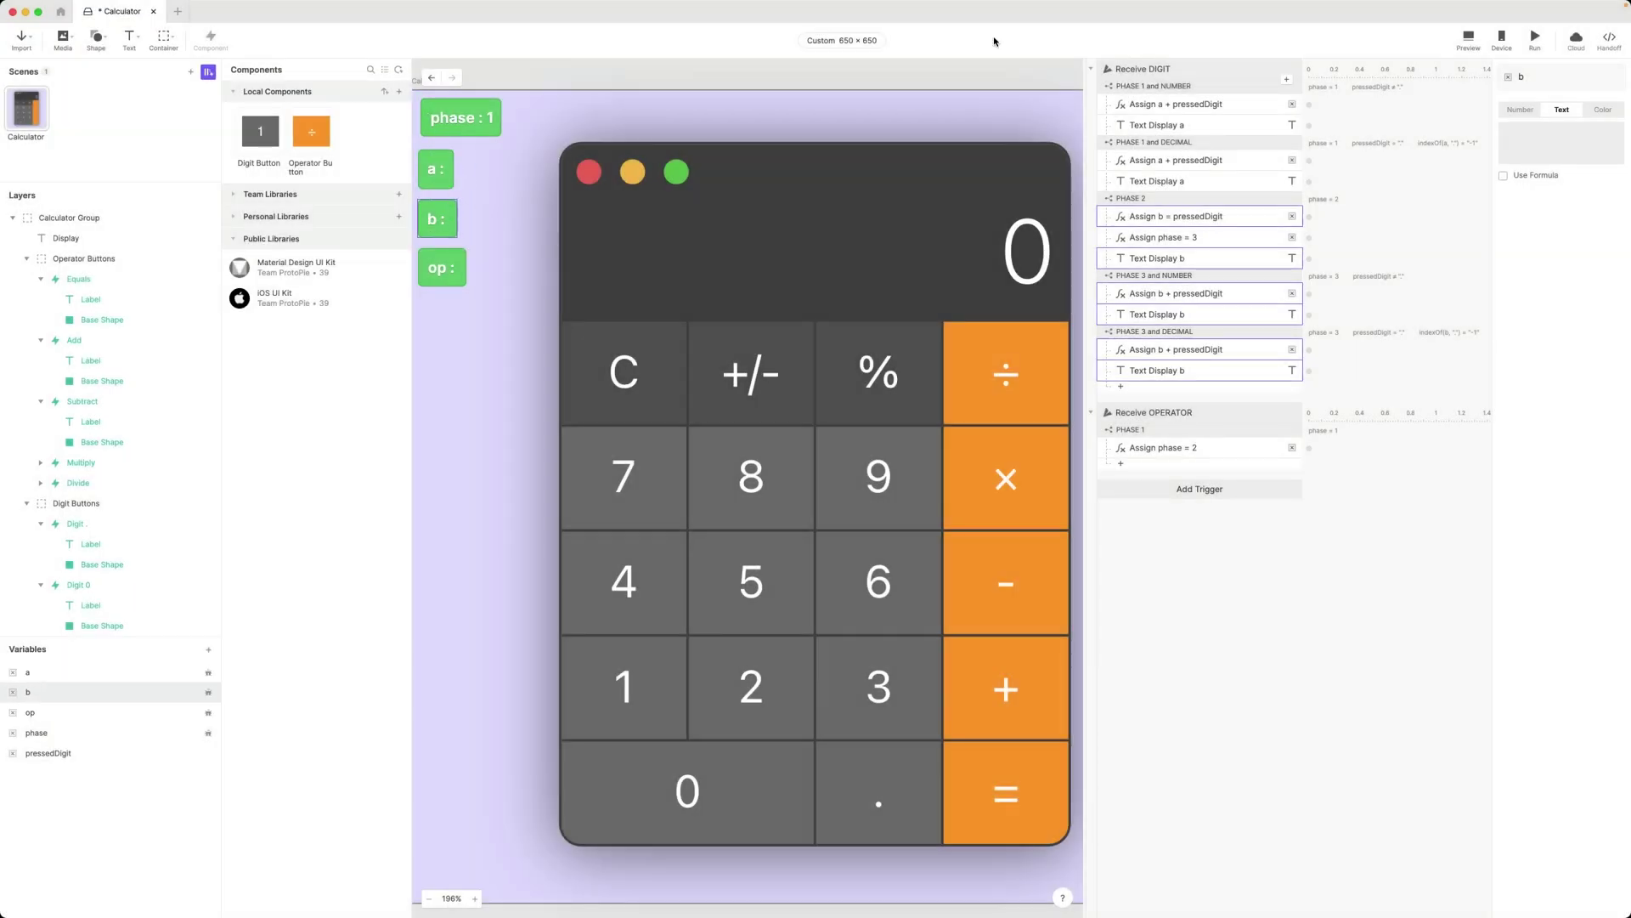
Step: Preview the calculator and test it by entering 25, trying different operators ending with +, and entering 58
left_click(1474, 40)
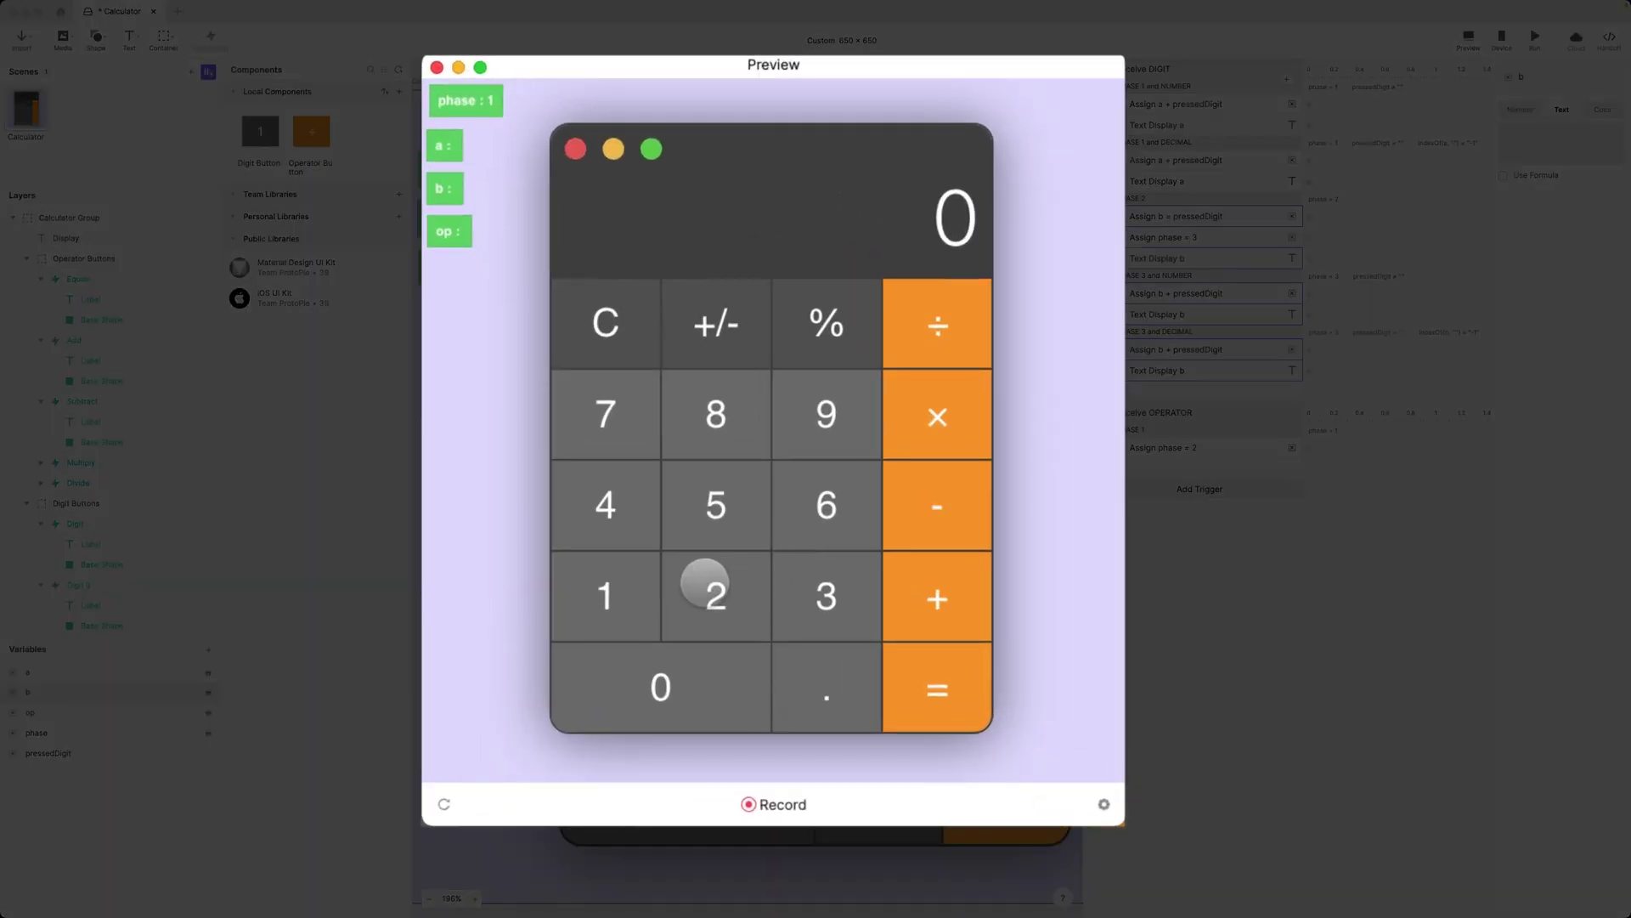
left_click(705, 584)
left_click(717, 508)
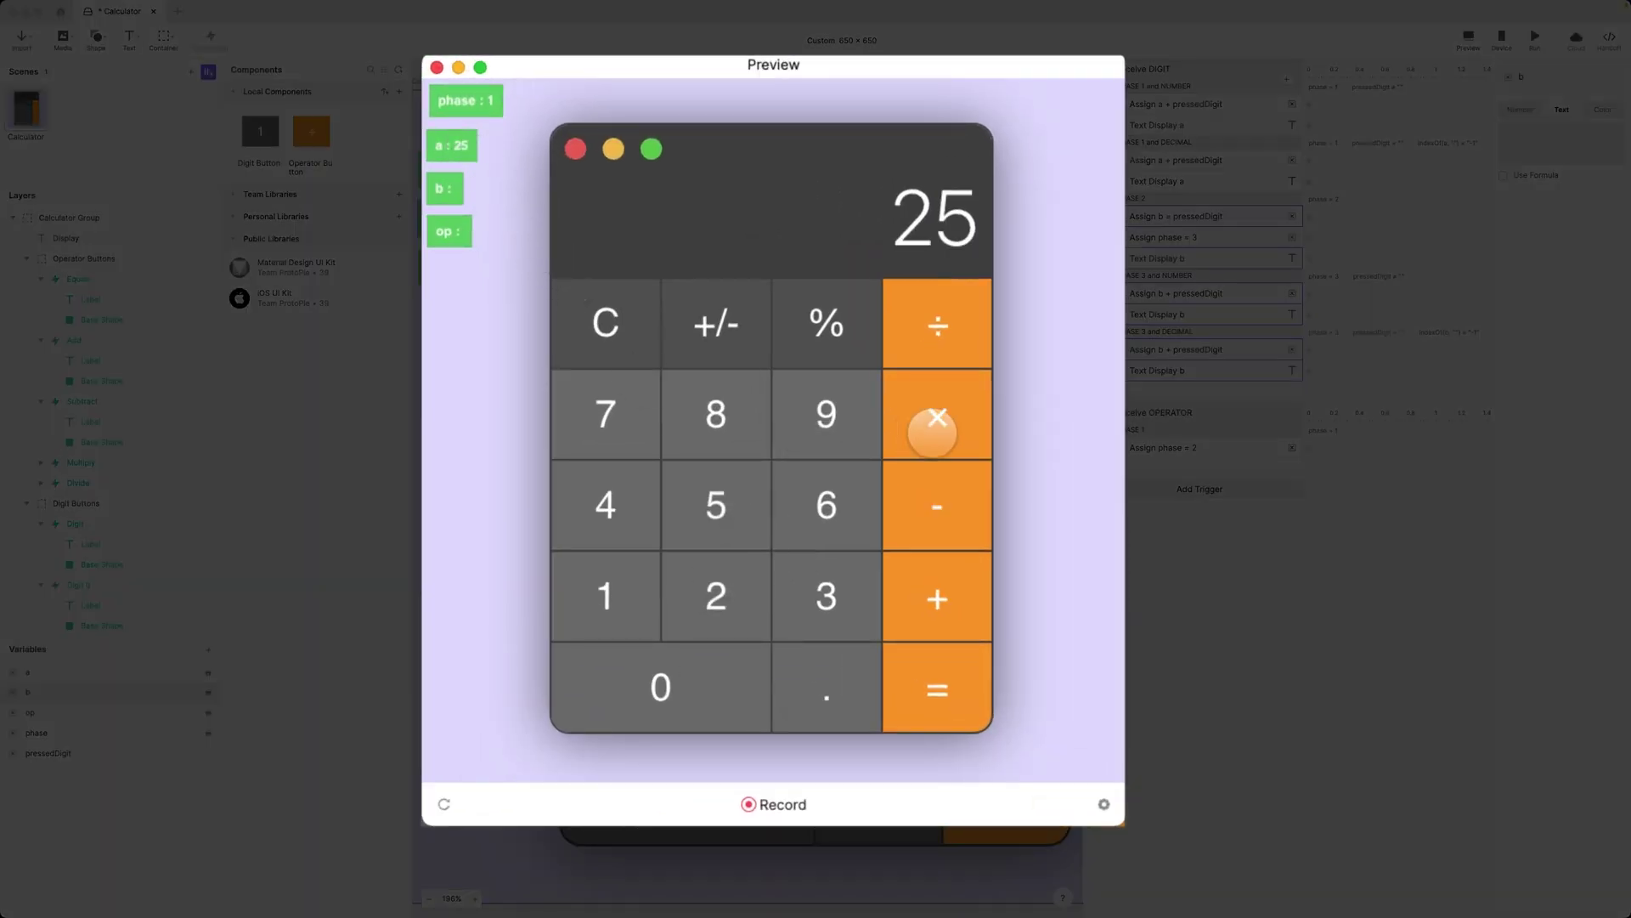
left_click(938, 599)
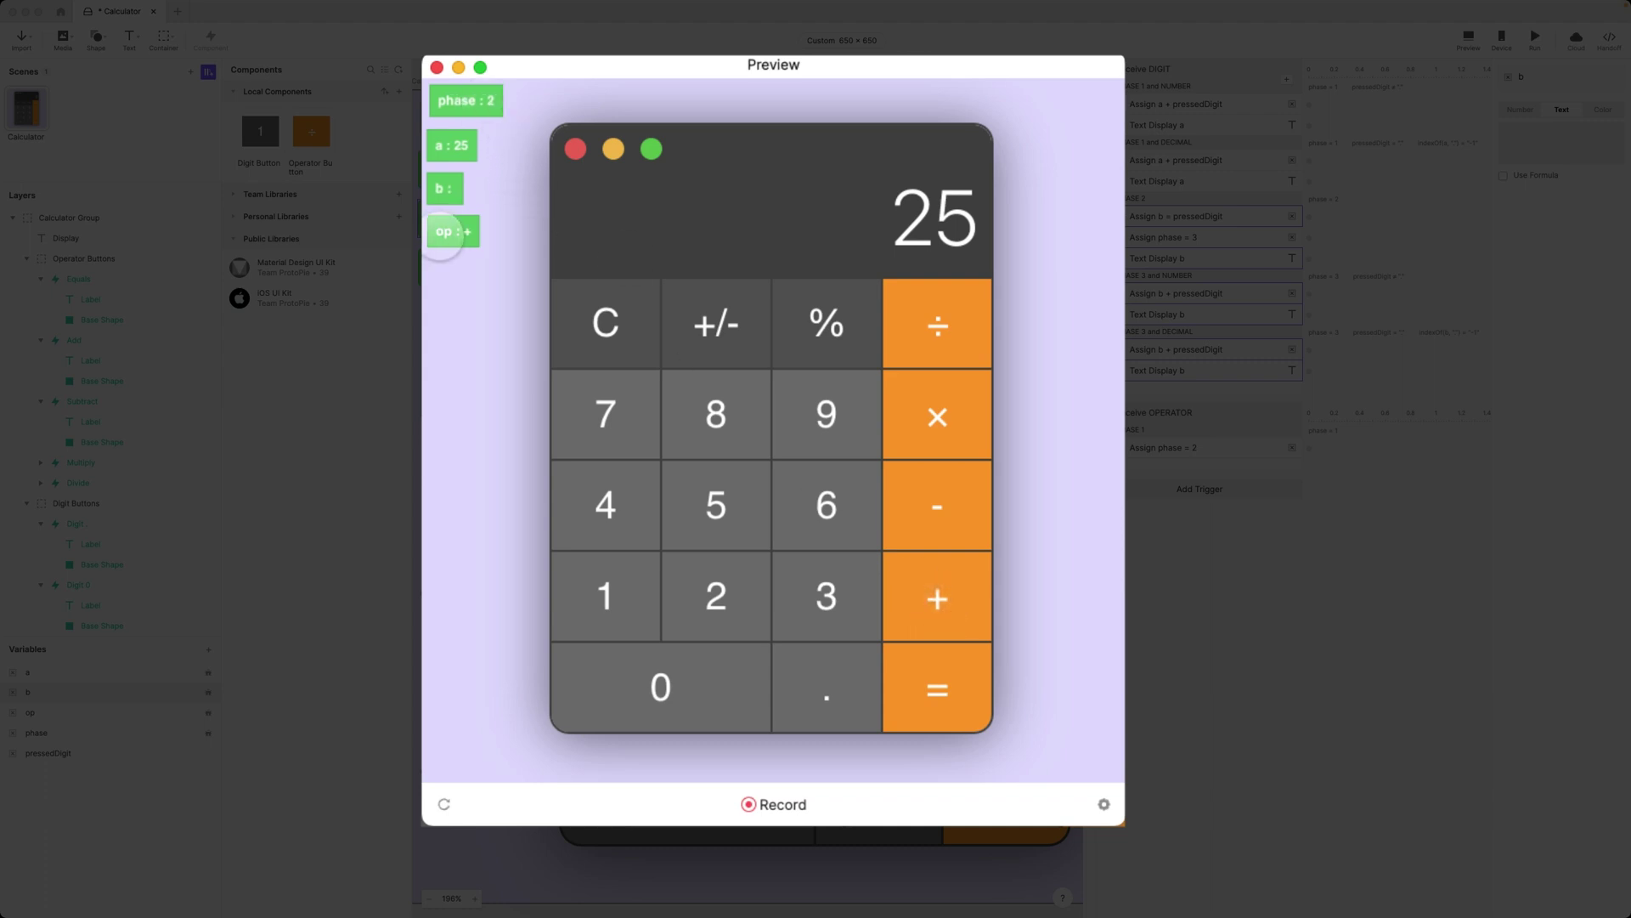
left_click(932, 425)
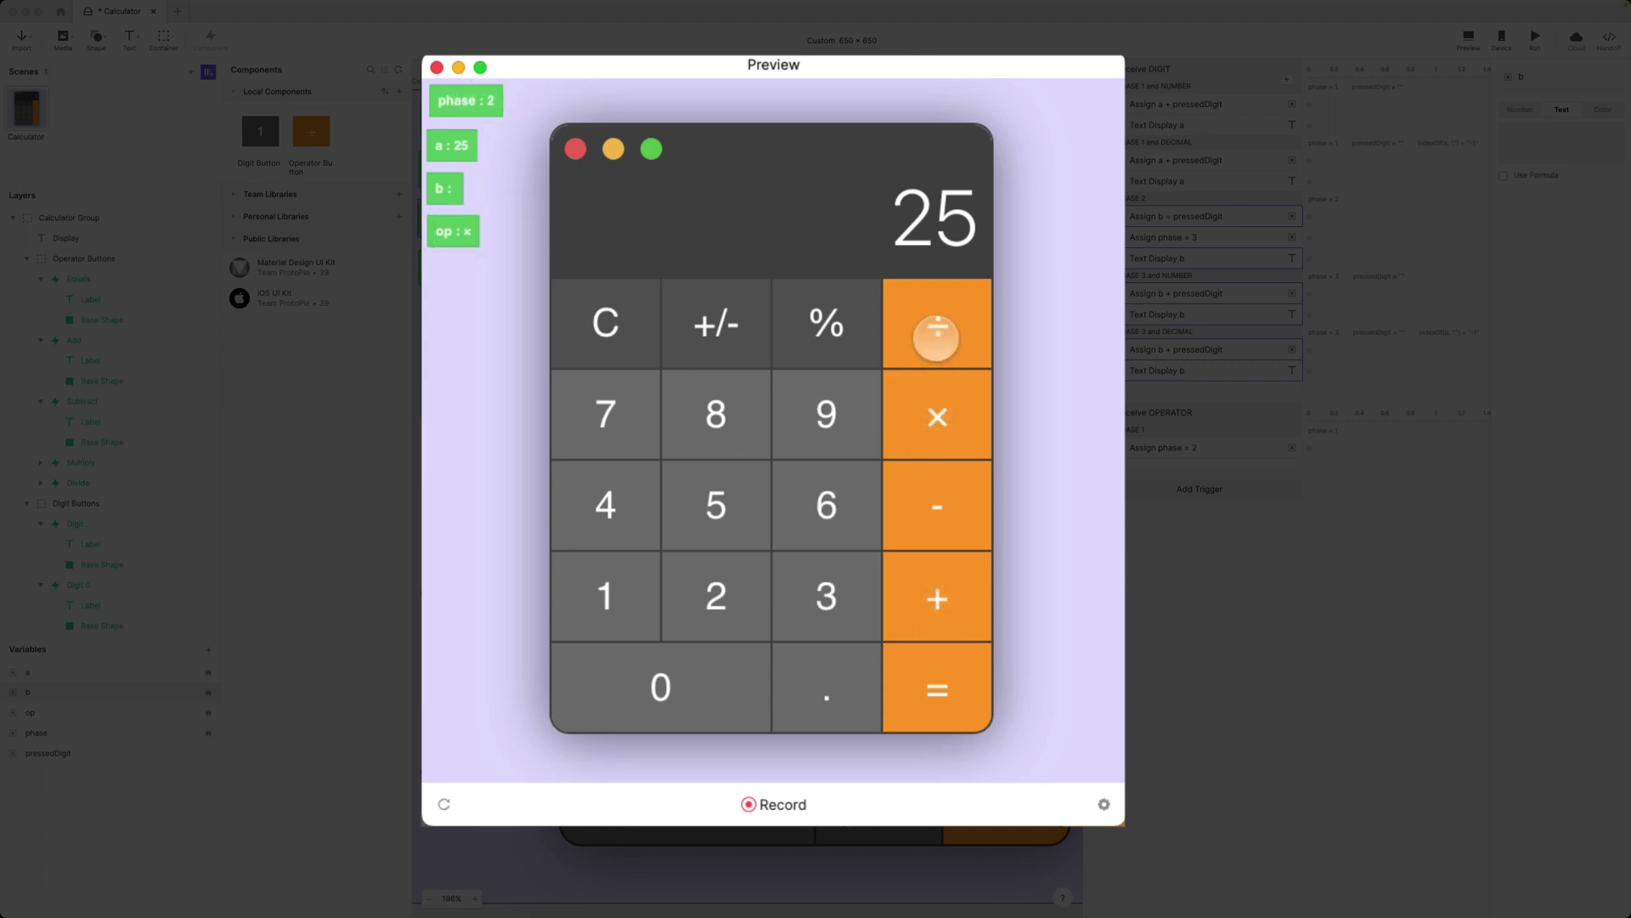
left_click(943, 509)
left_click(943, 560)
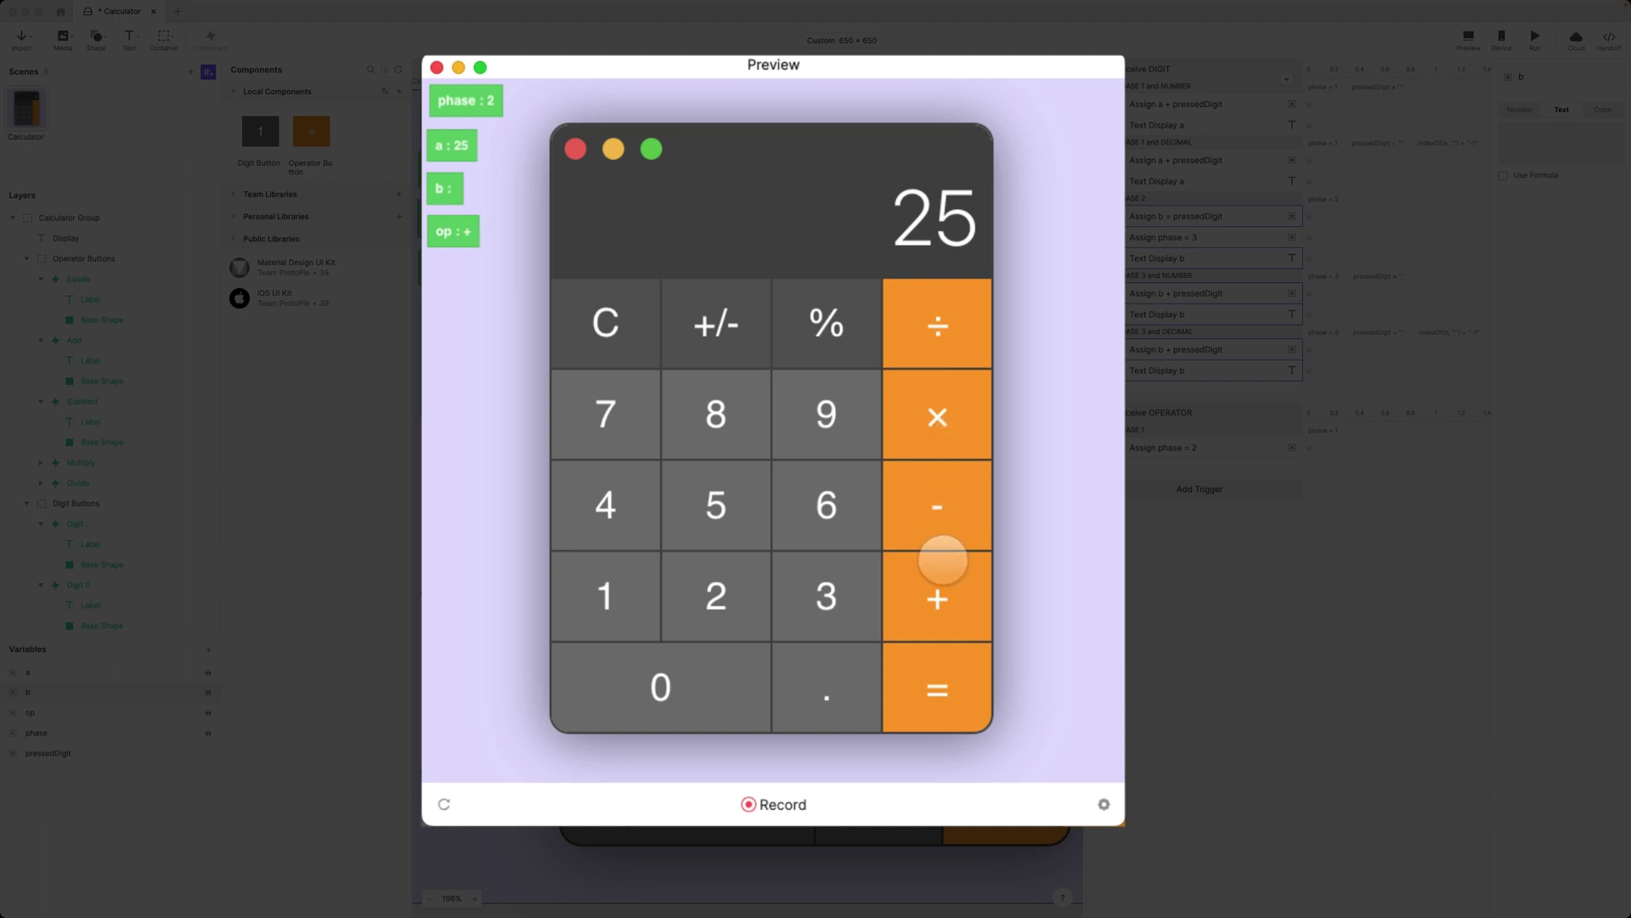
left_click(724, 501)
left_click(718, 429)
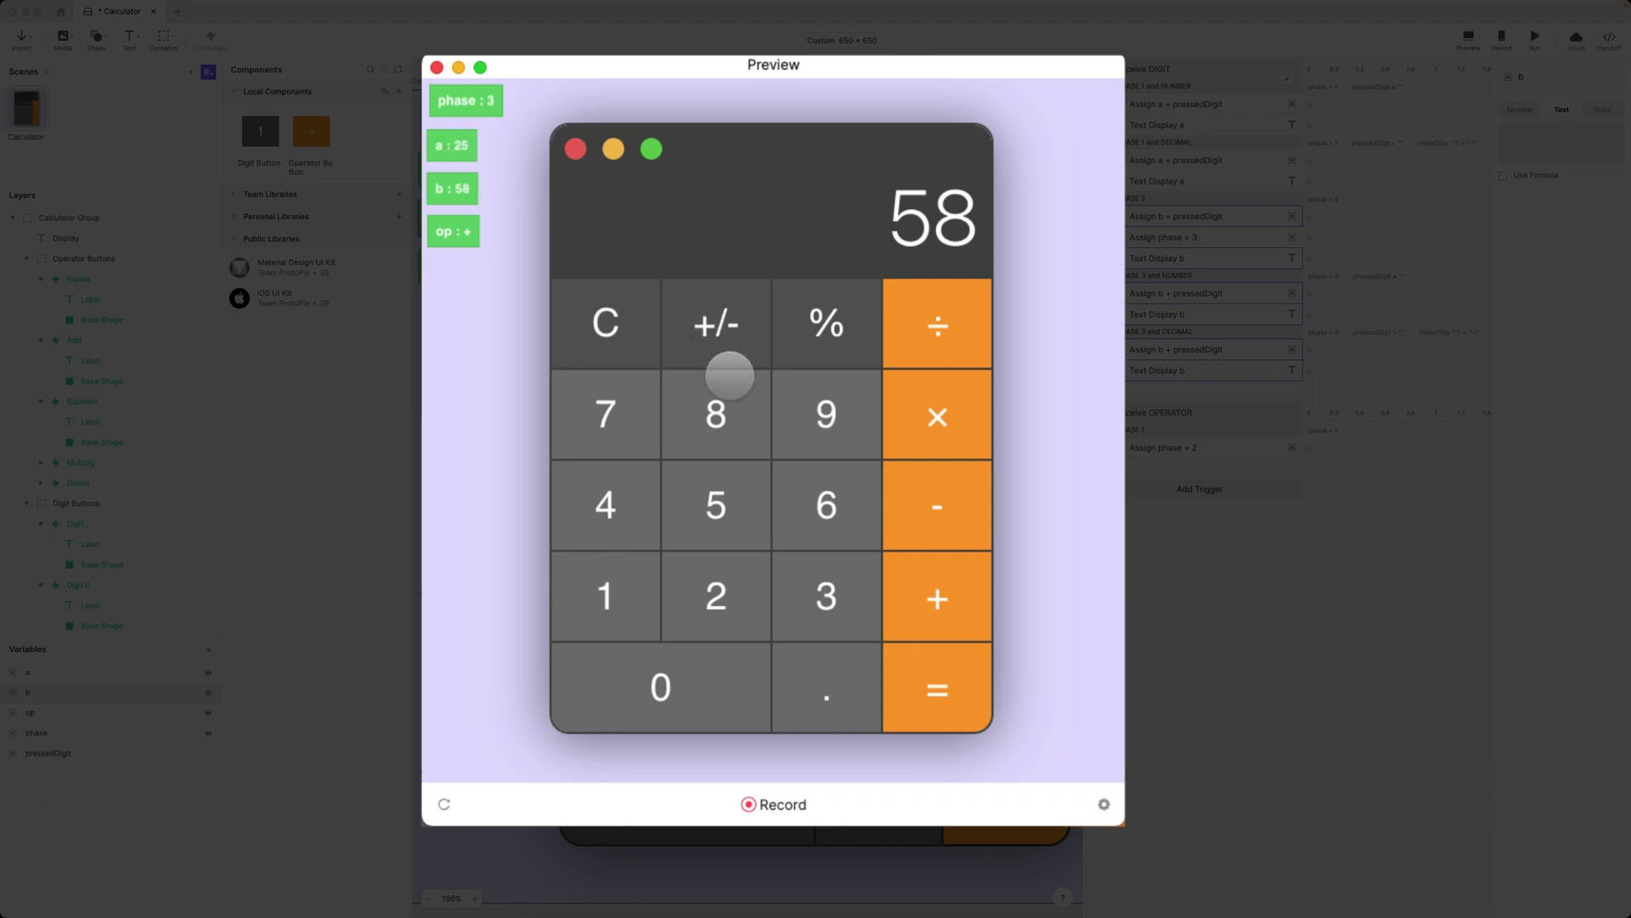
Step: Restart the preview, test decimal input by entering 25.2 + 63.99, and close the preview
left_click(445, 811)
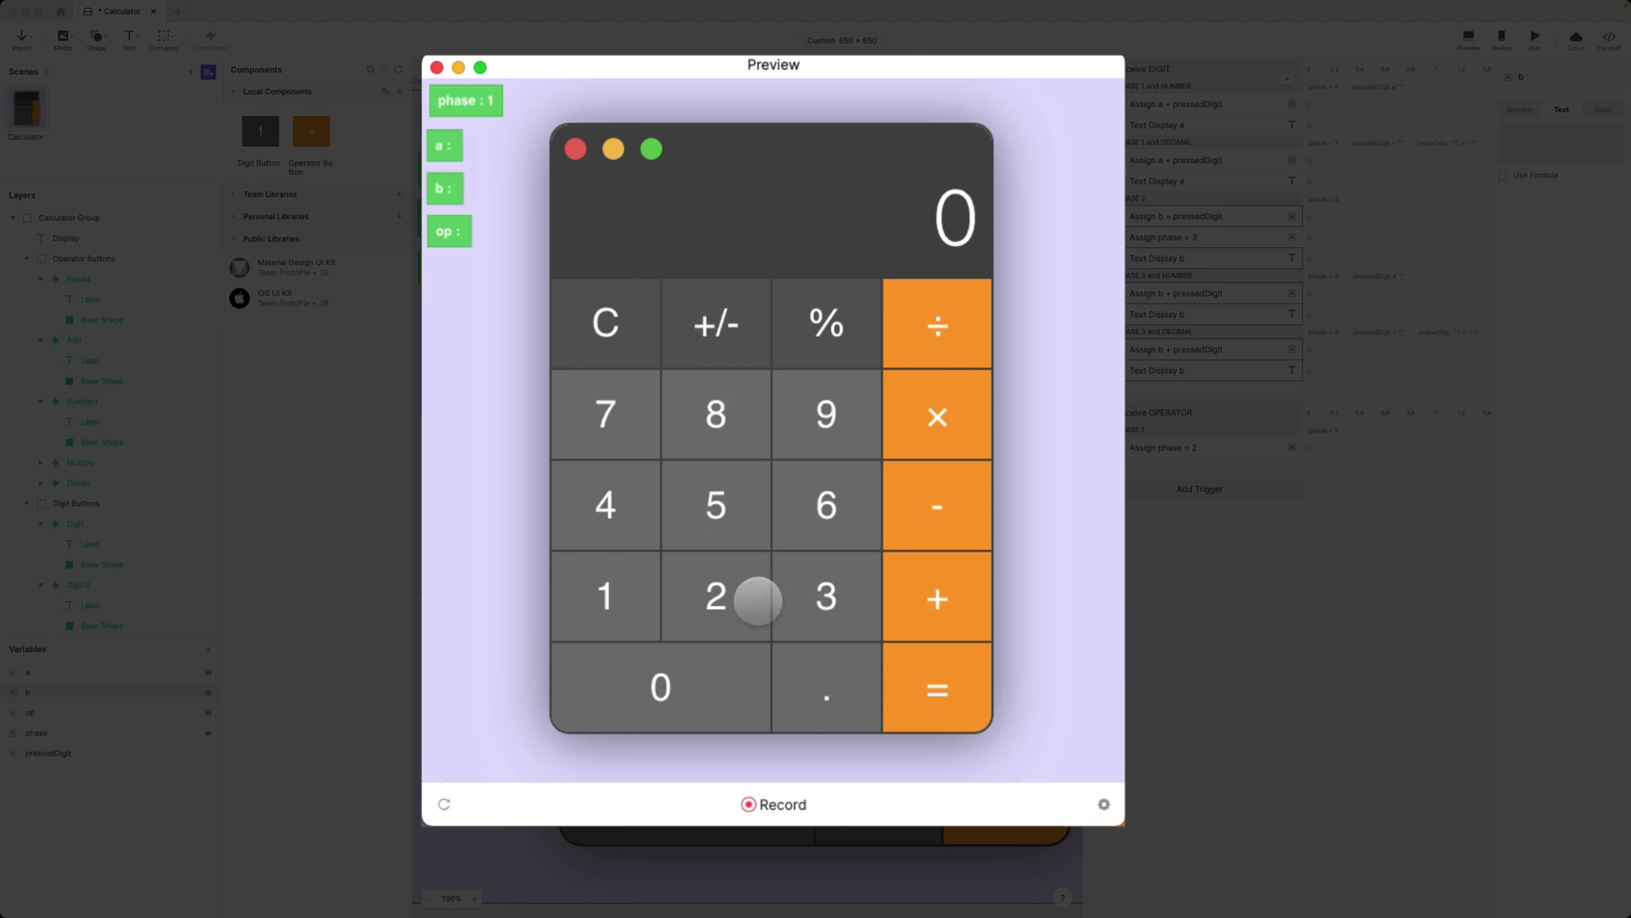
left_click(739, 601)
left_click(720, 520)
left_click(819, 672)
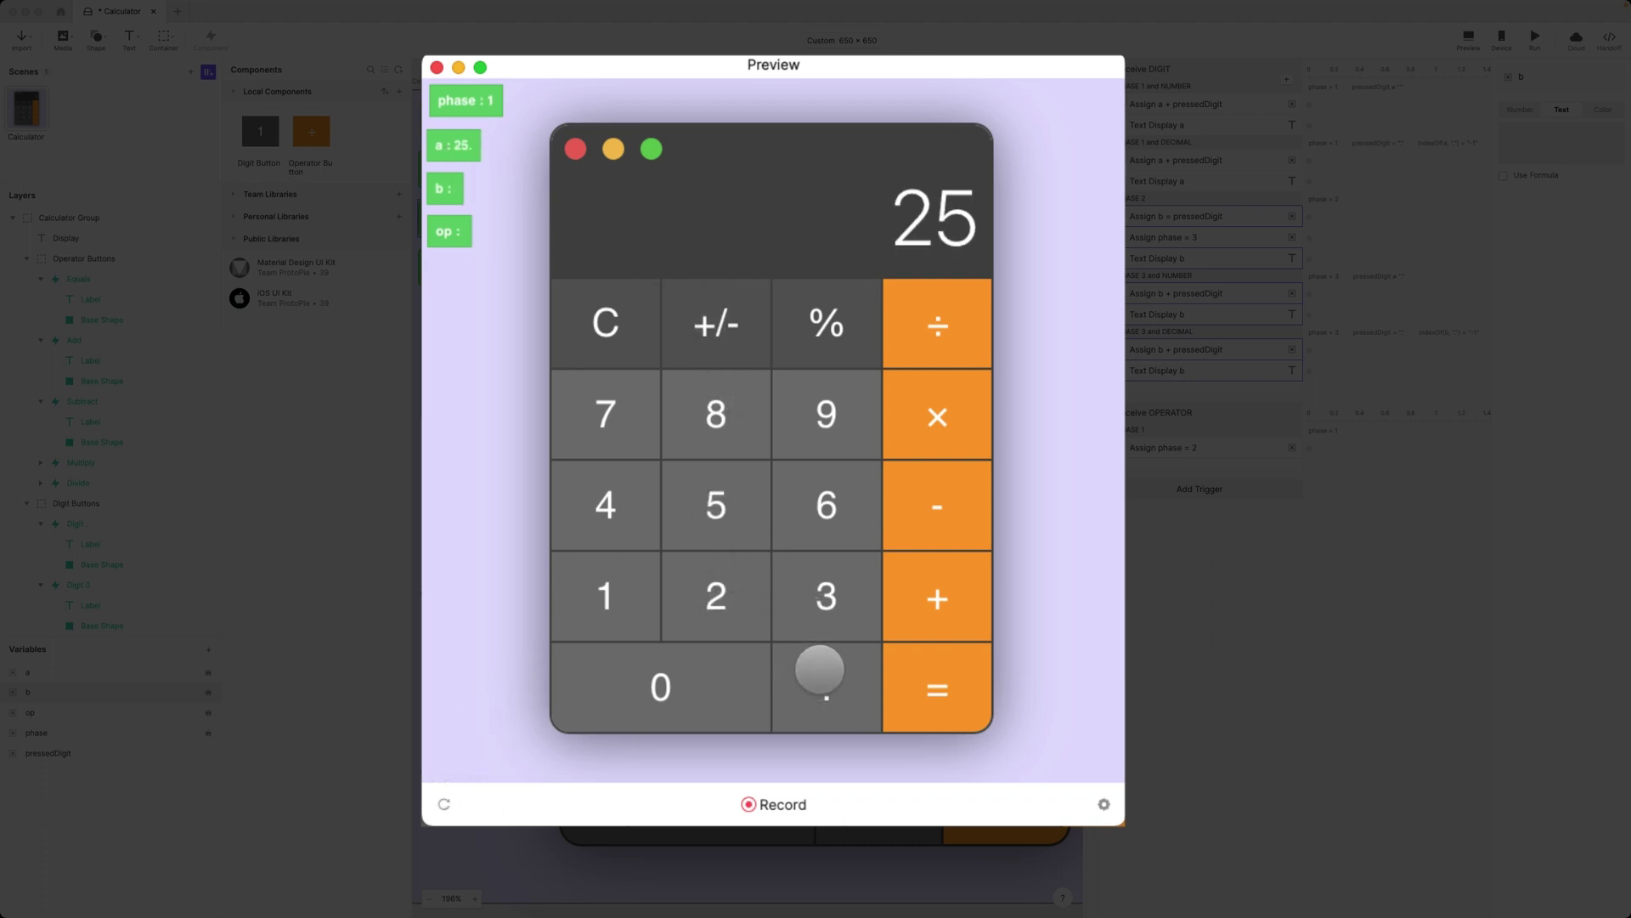
left_click(725, 604)
left_click(936, 598)
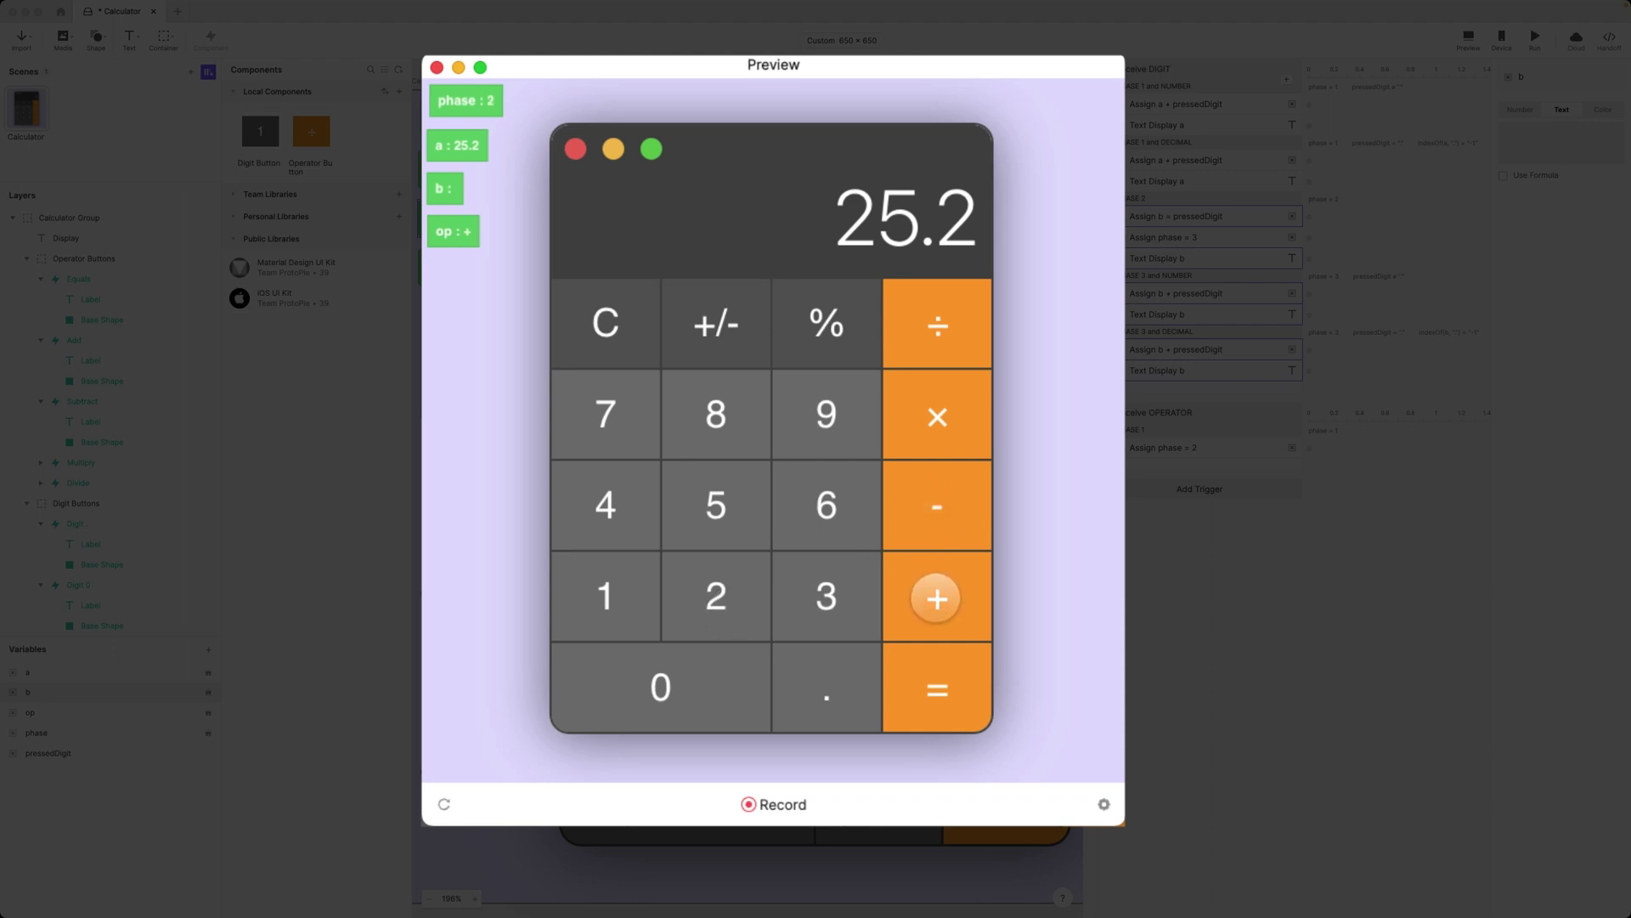
left_click(829, 510)
left_click(828, 595)
left_click(829, 684)
left_click(830, 398)
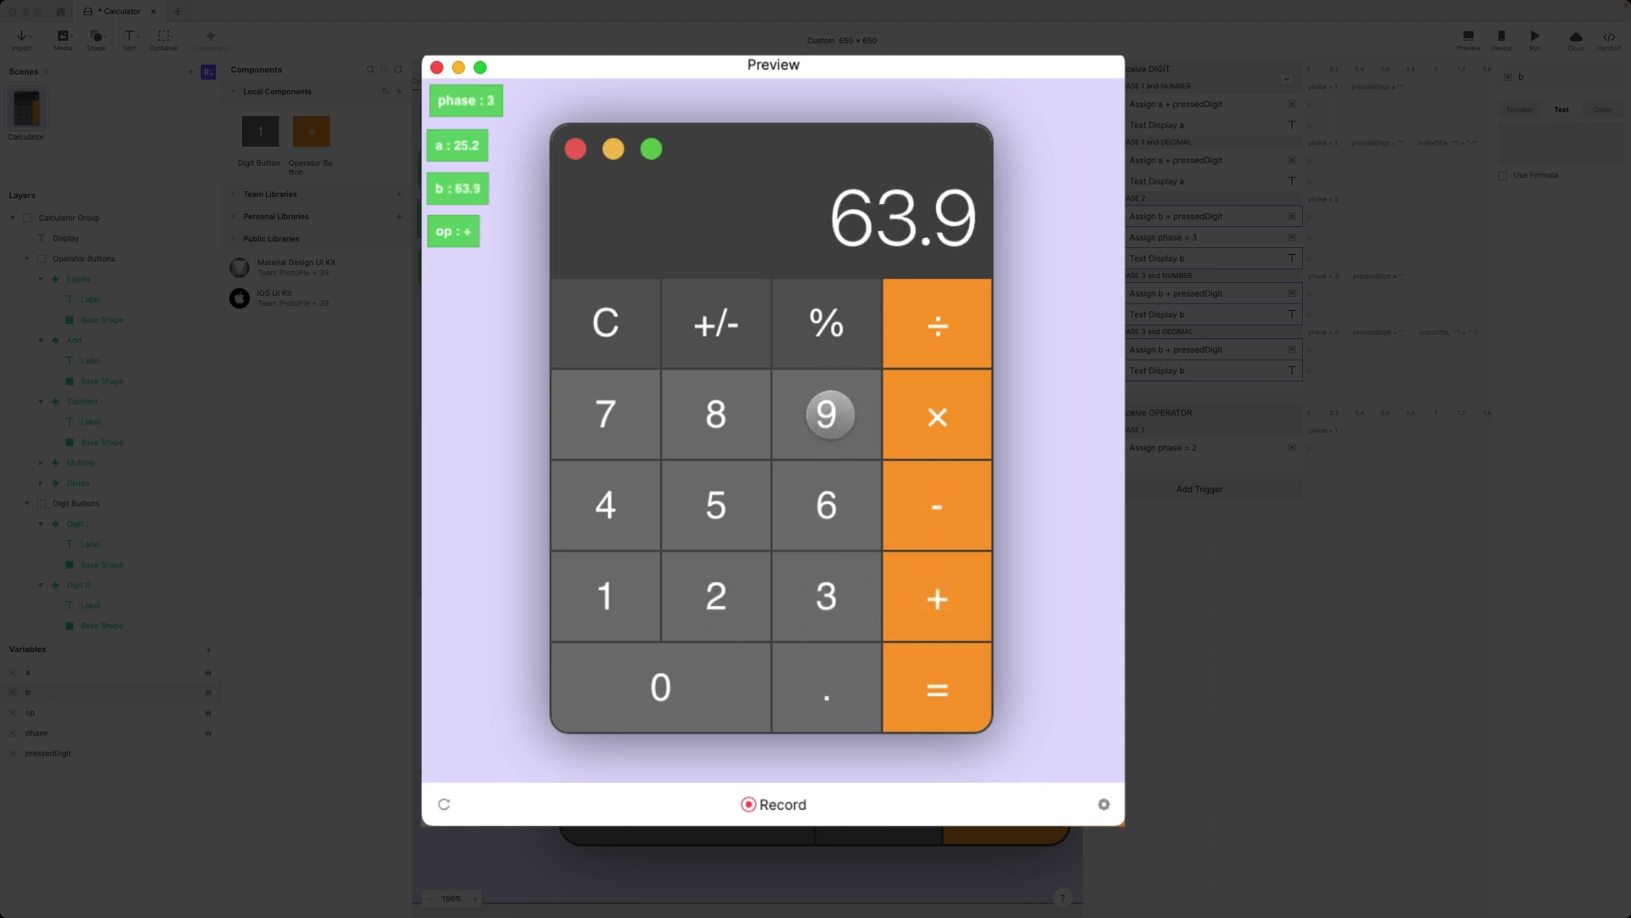
left_click(829, 406)
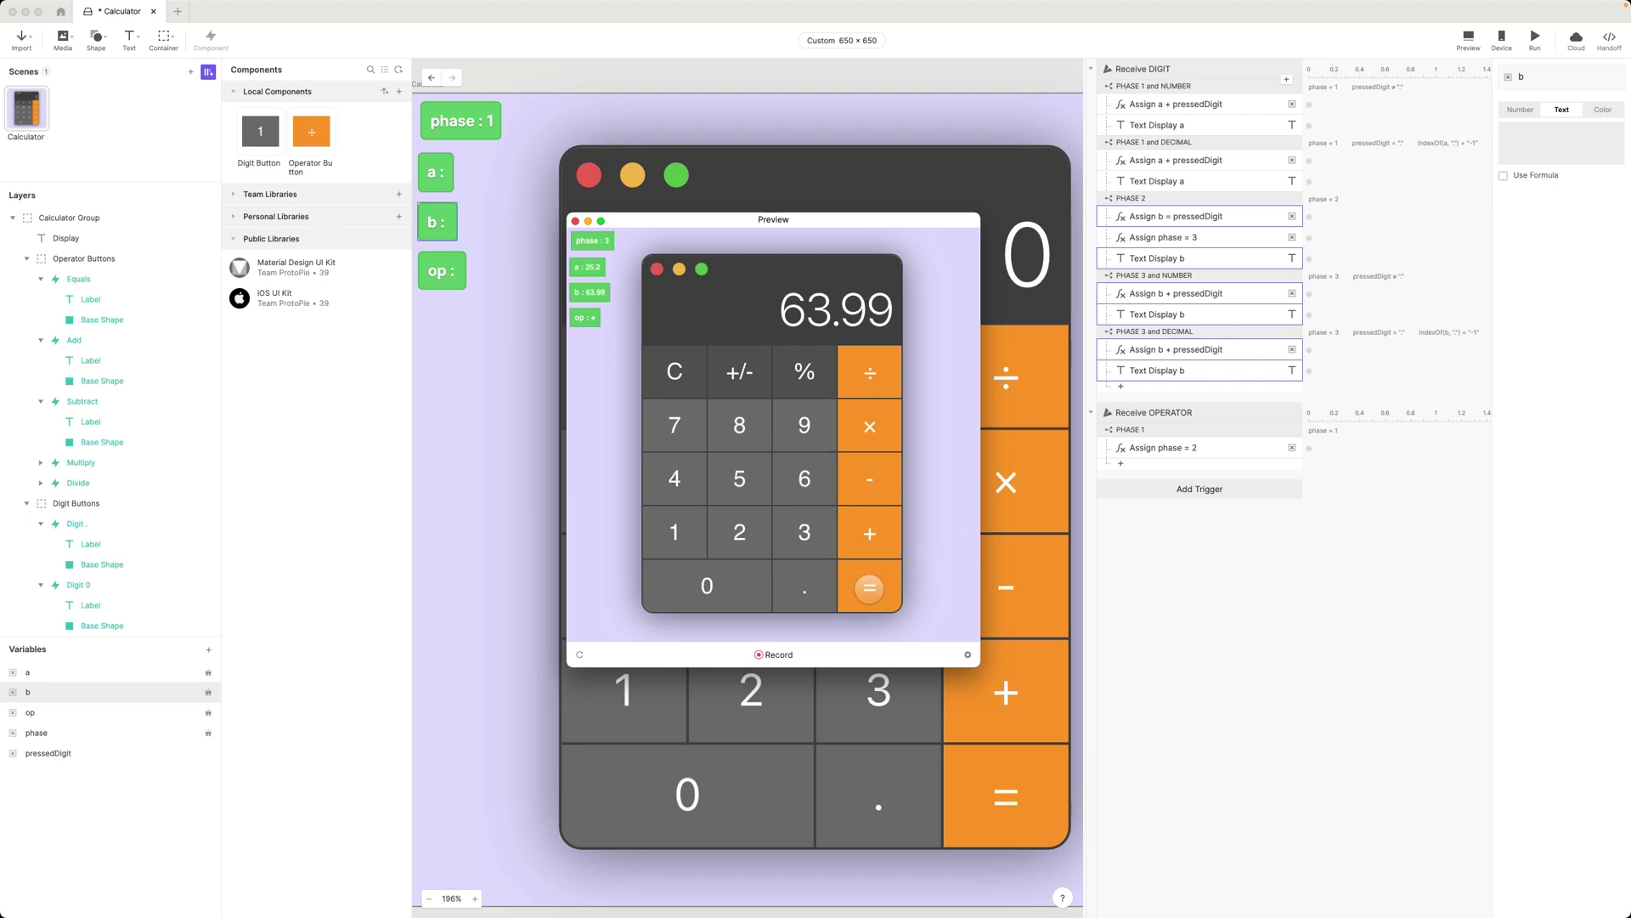
left_click(576, 220)
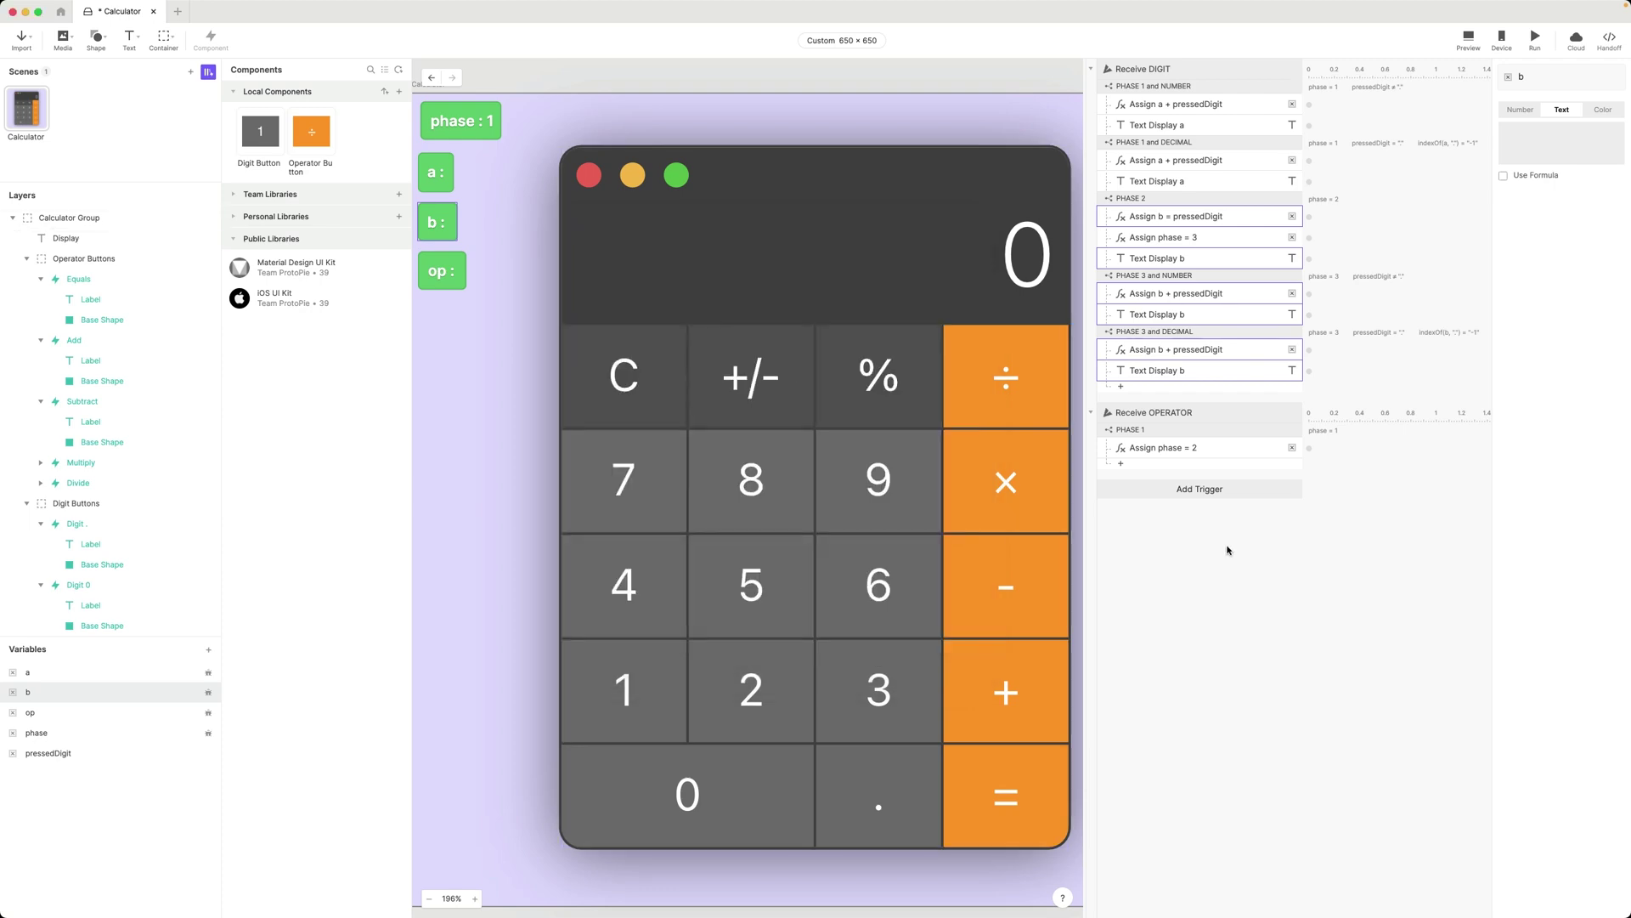
Step: Add a new Receive trigger below Receive OPERATOR
left_click(1222, 551)
left_click(1207, 490)
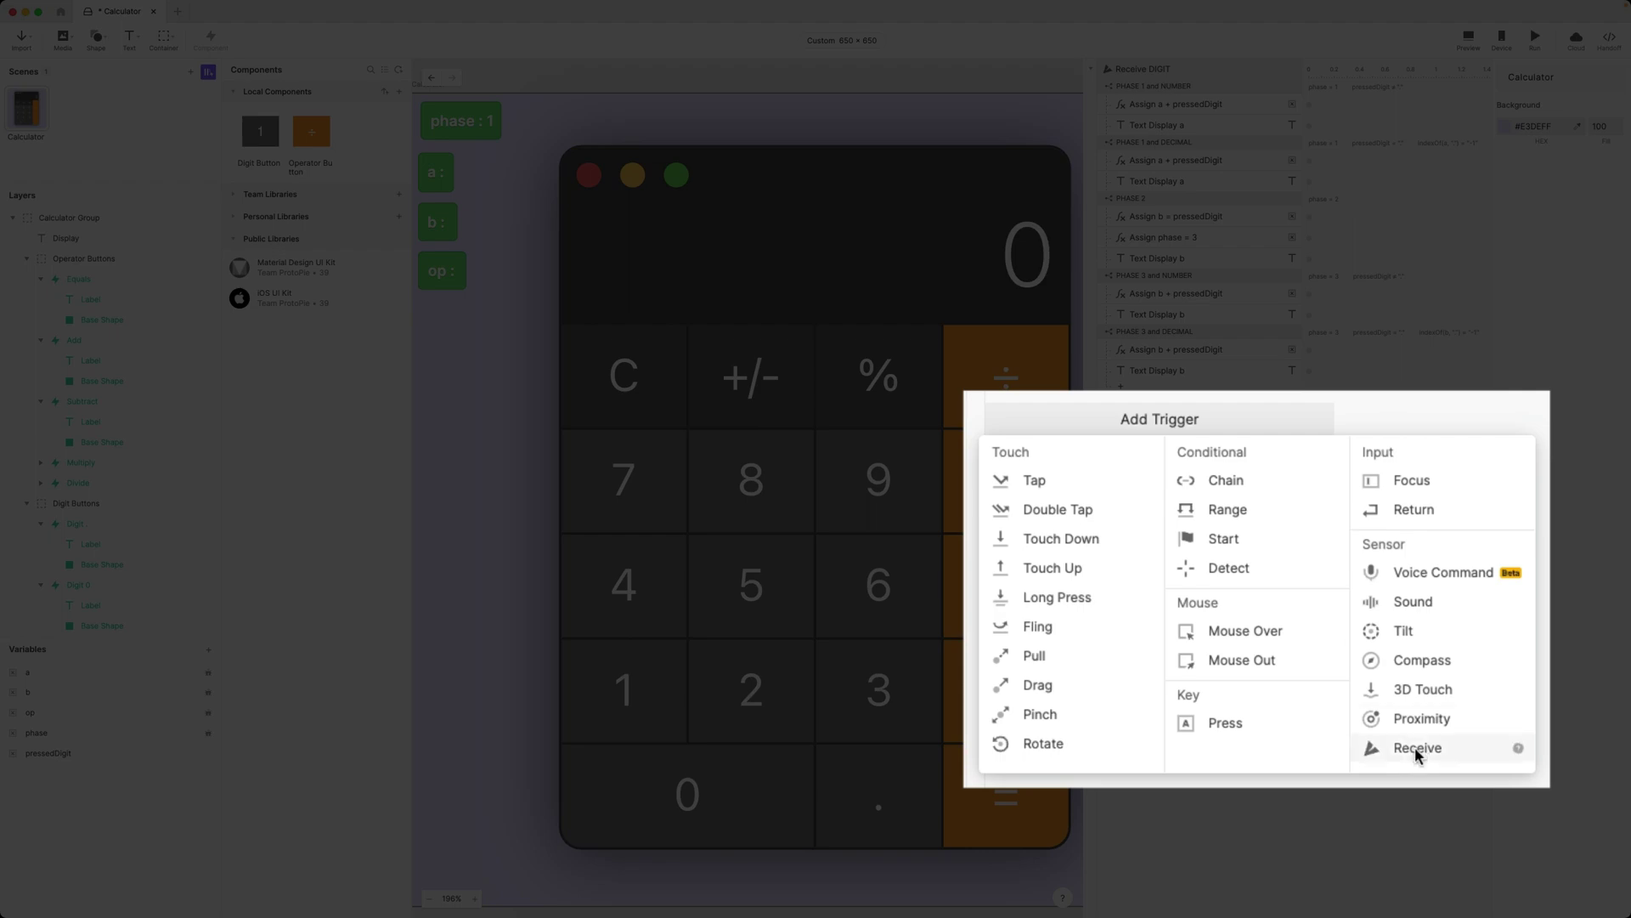
left_click(1350, 683)
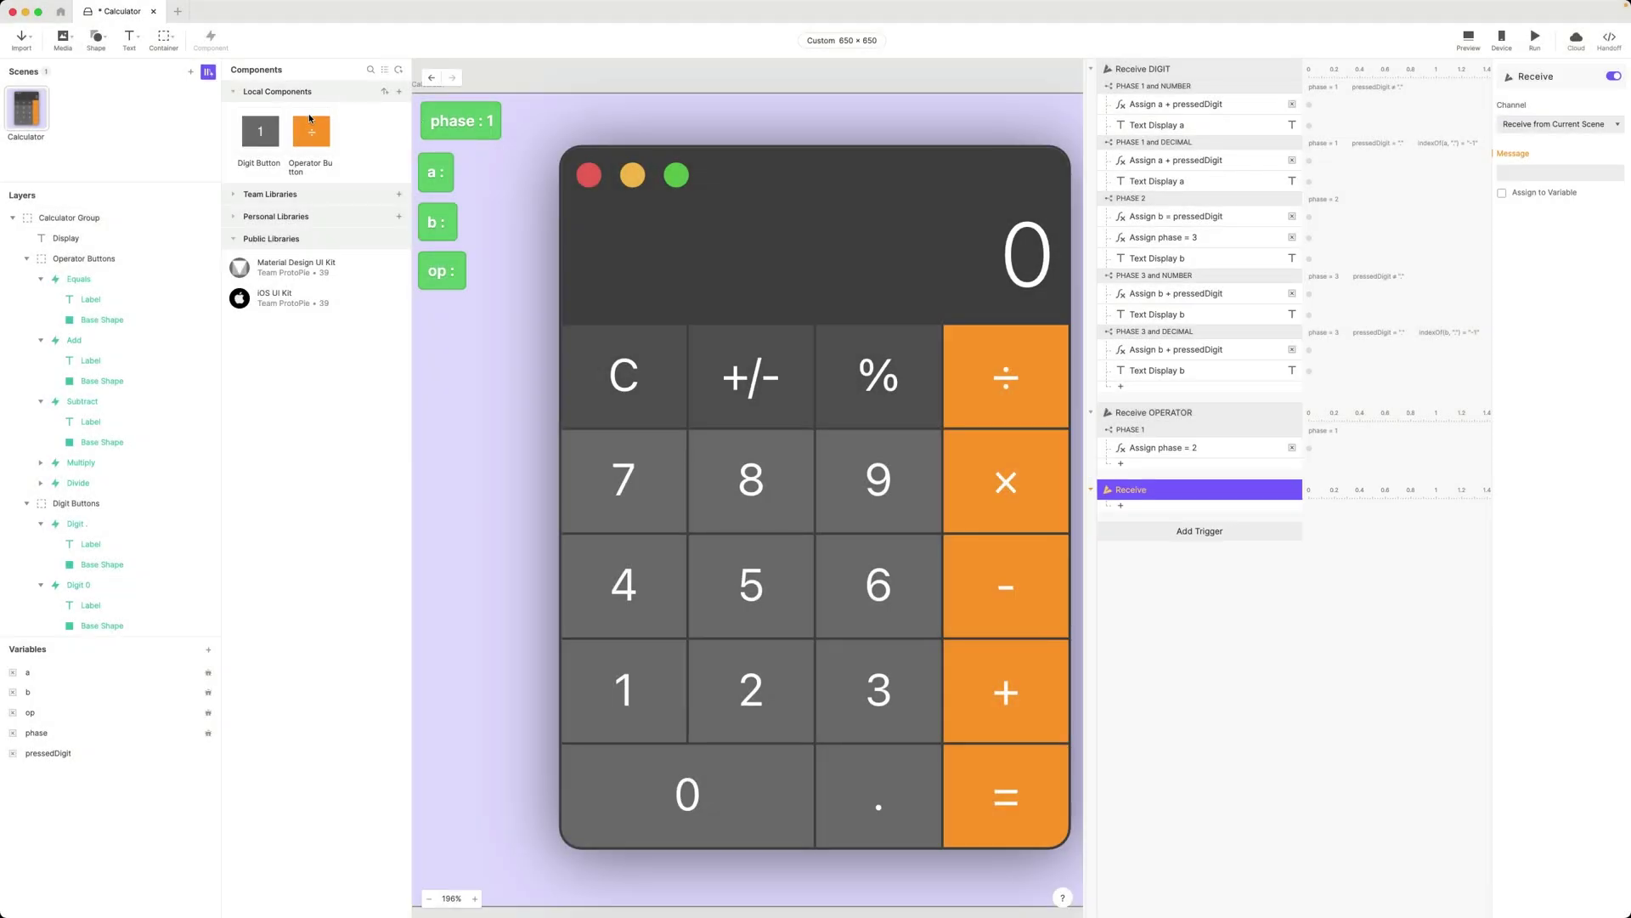
Step: Inspect the first Tap condition and its Send message in the Operator Button component, and return to the Calculator scene
double_click(311, 131)
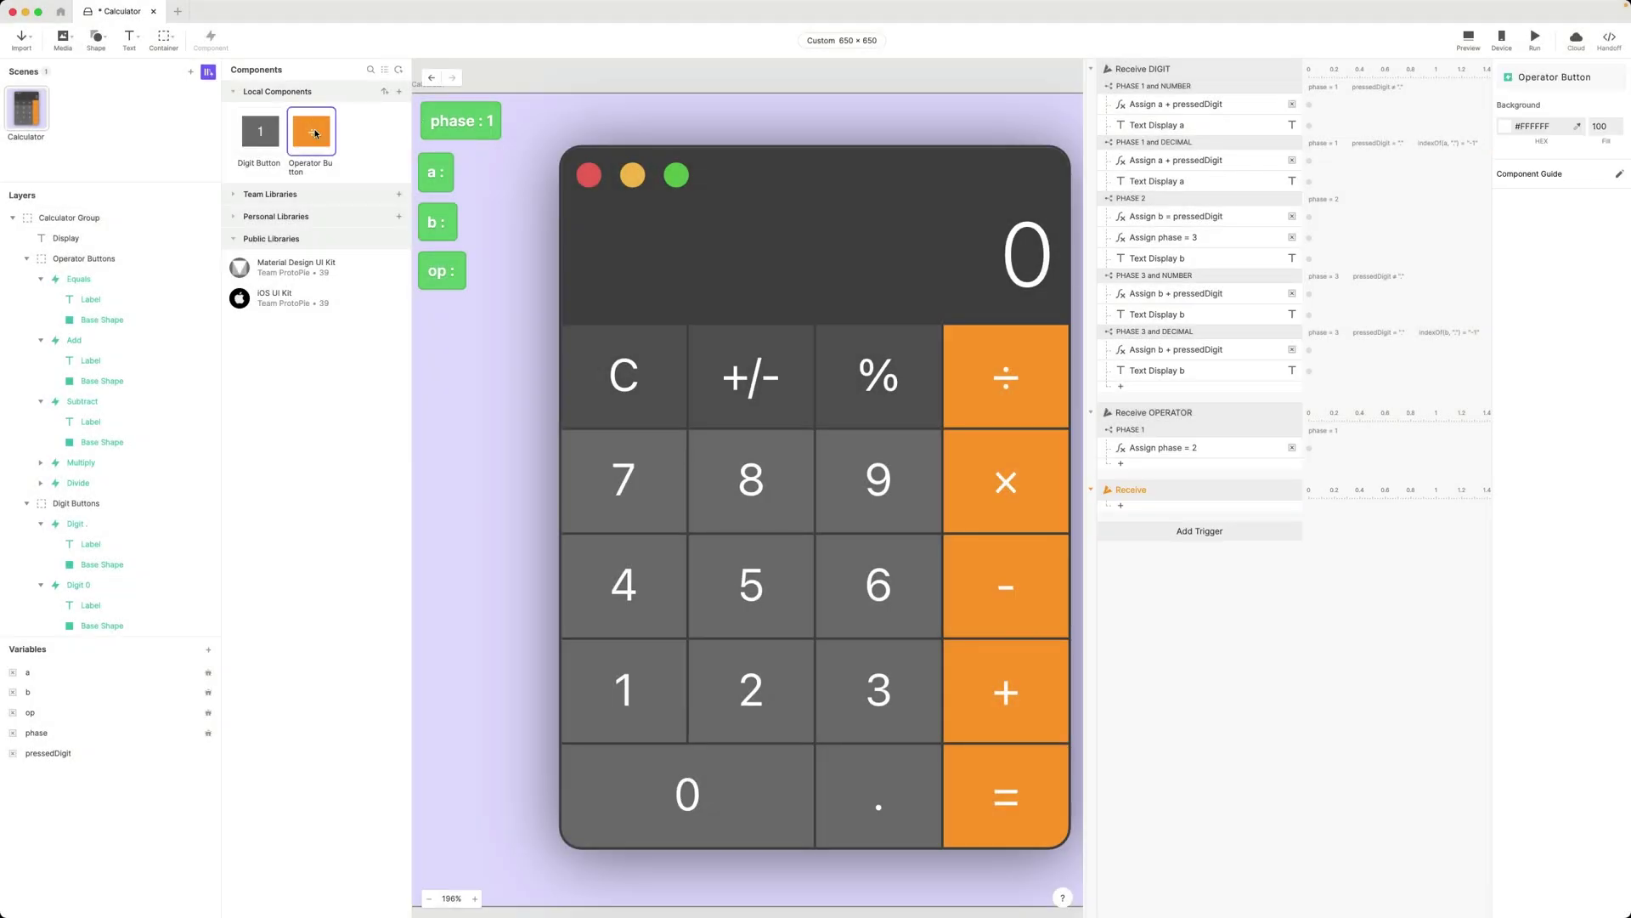
left_click(1159, 104)
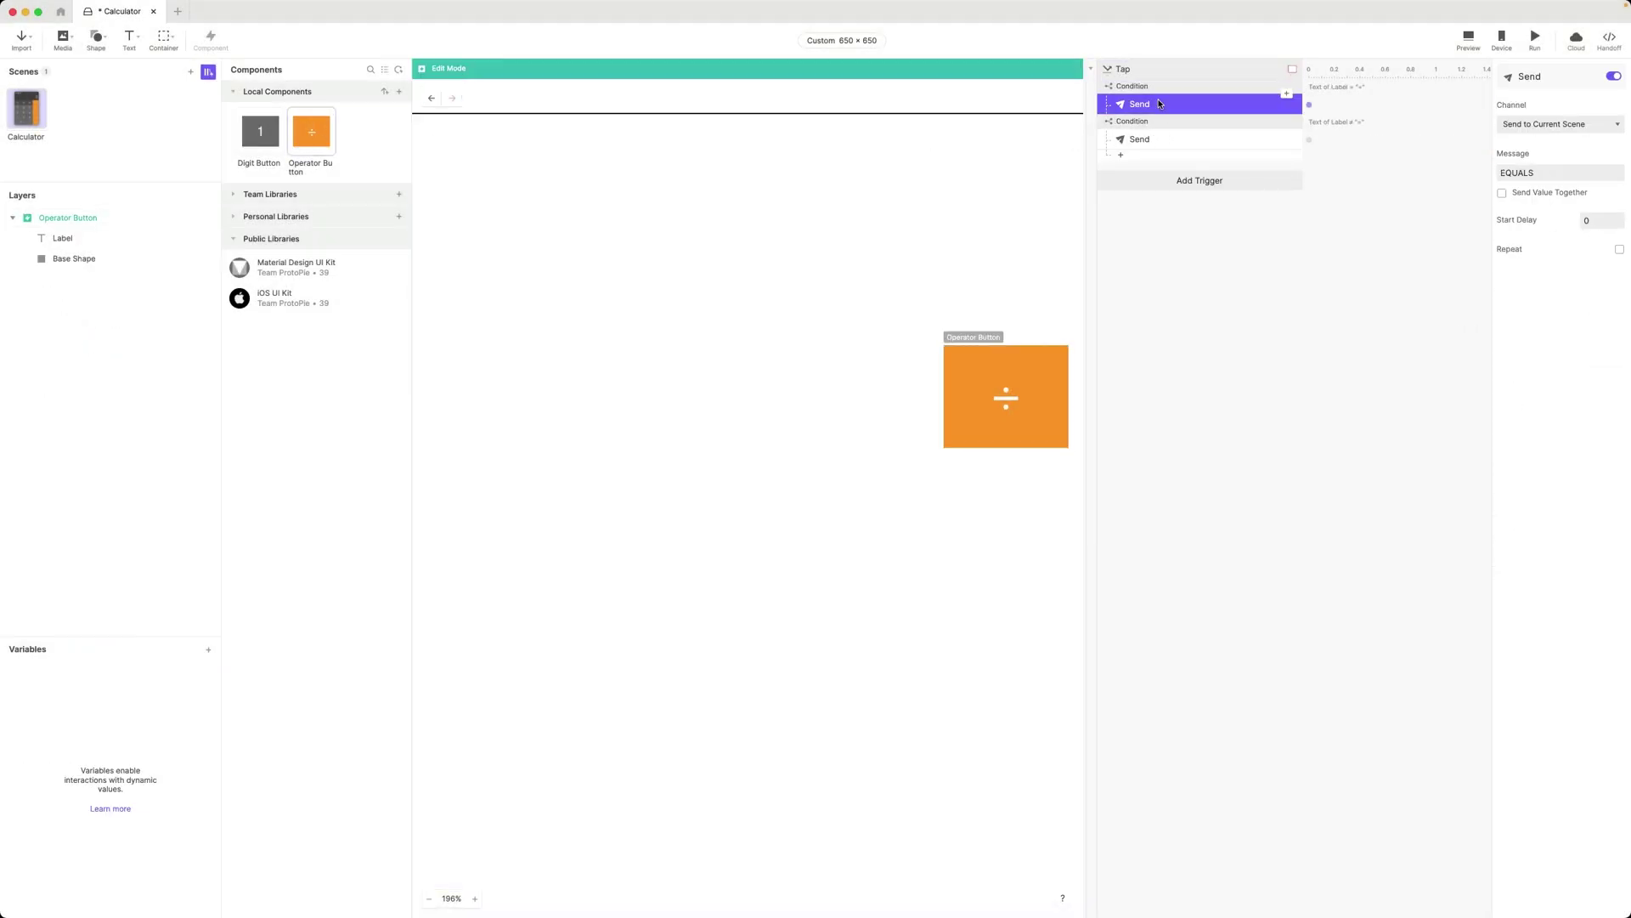
left_click(1275, 87)
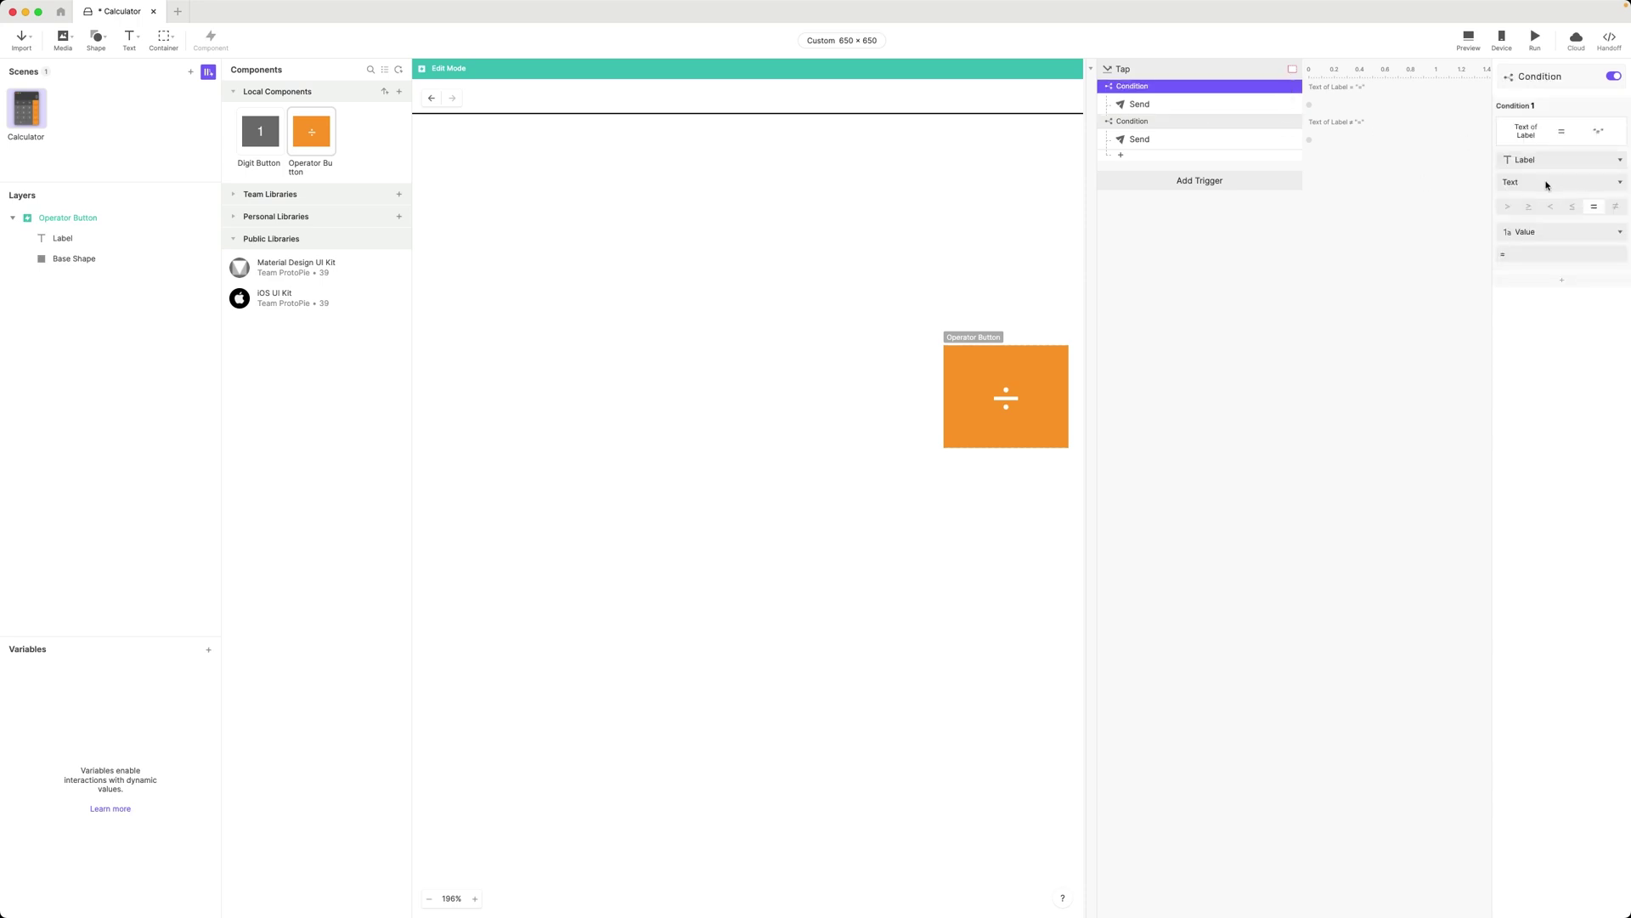
left_click(1184, 109)
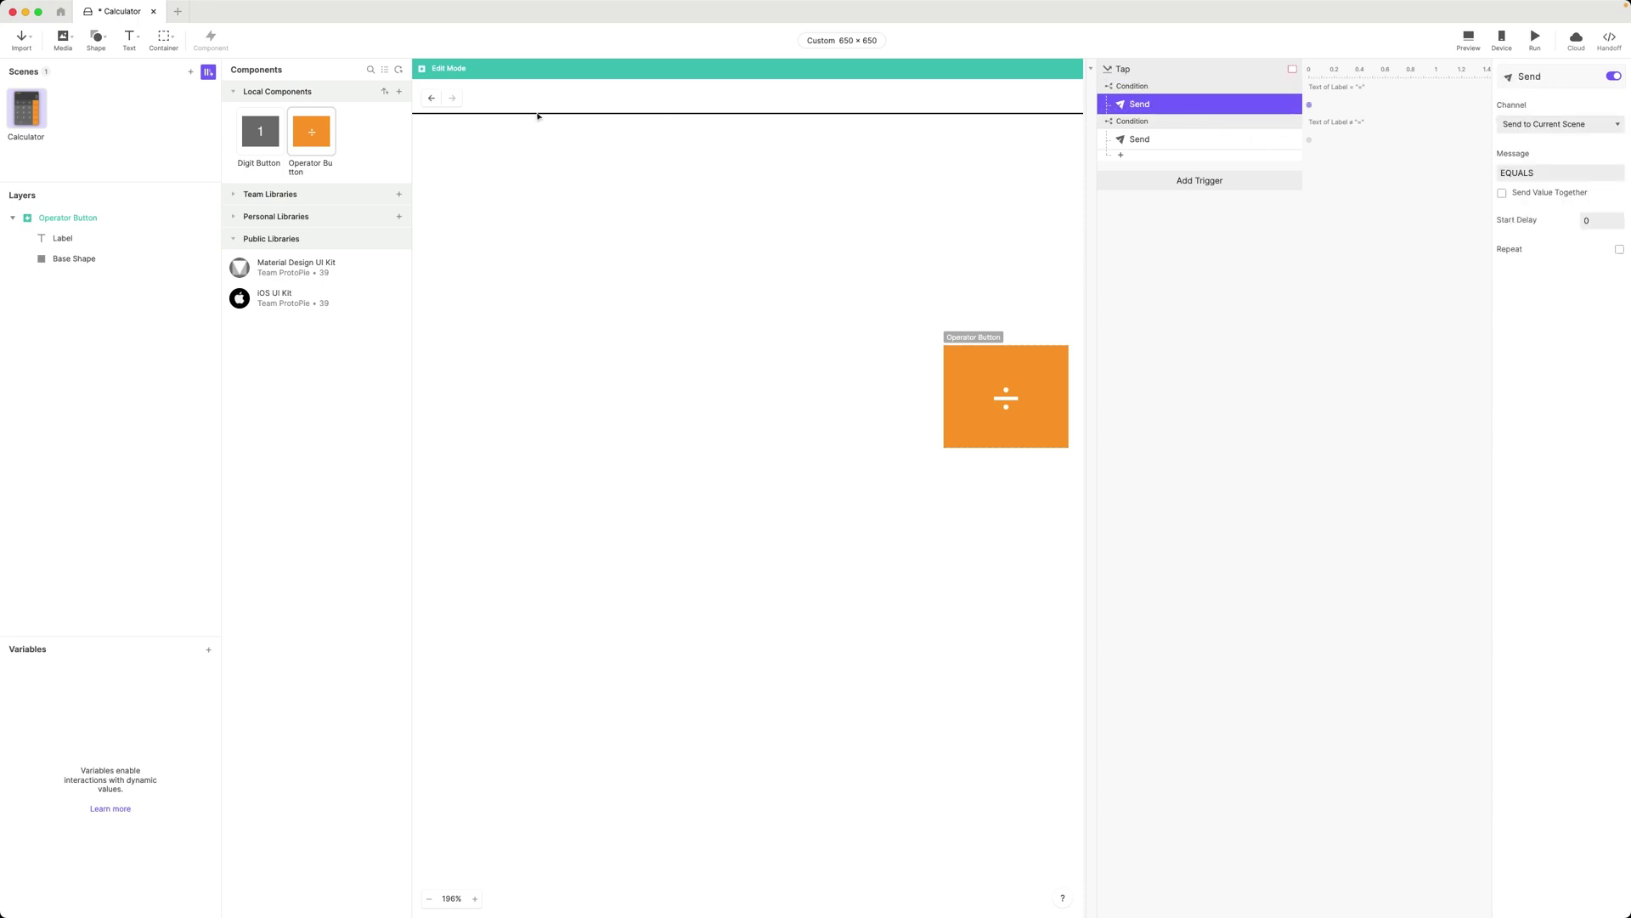
left_click(32, 116)
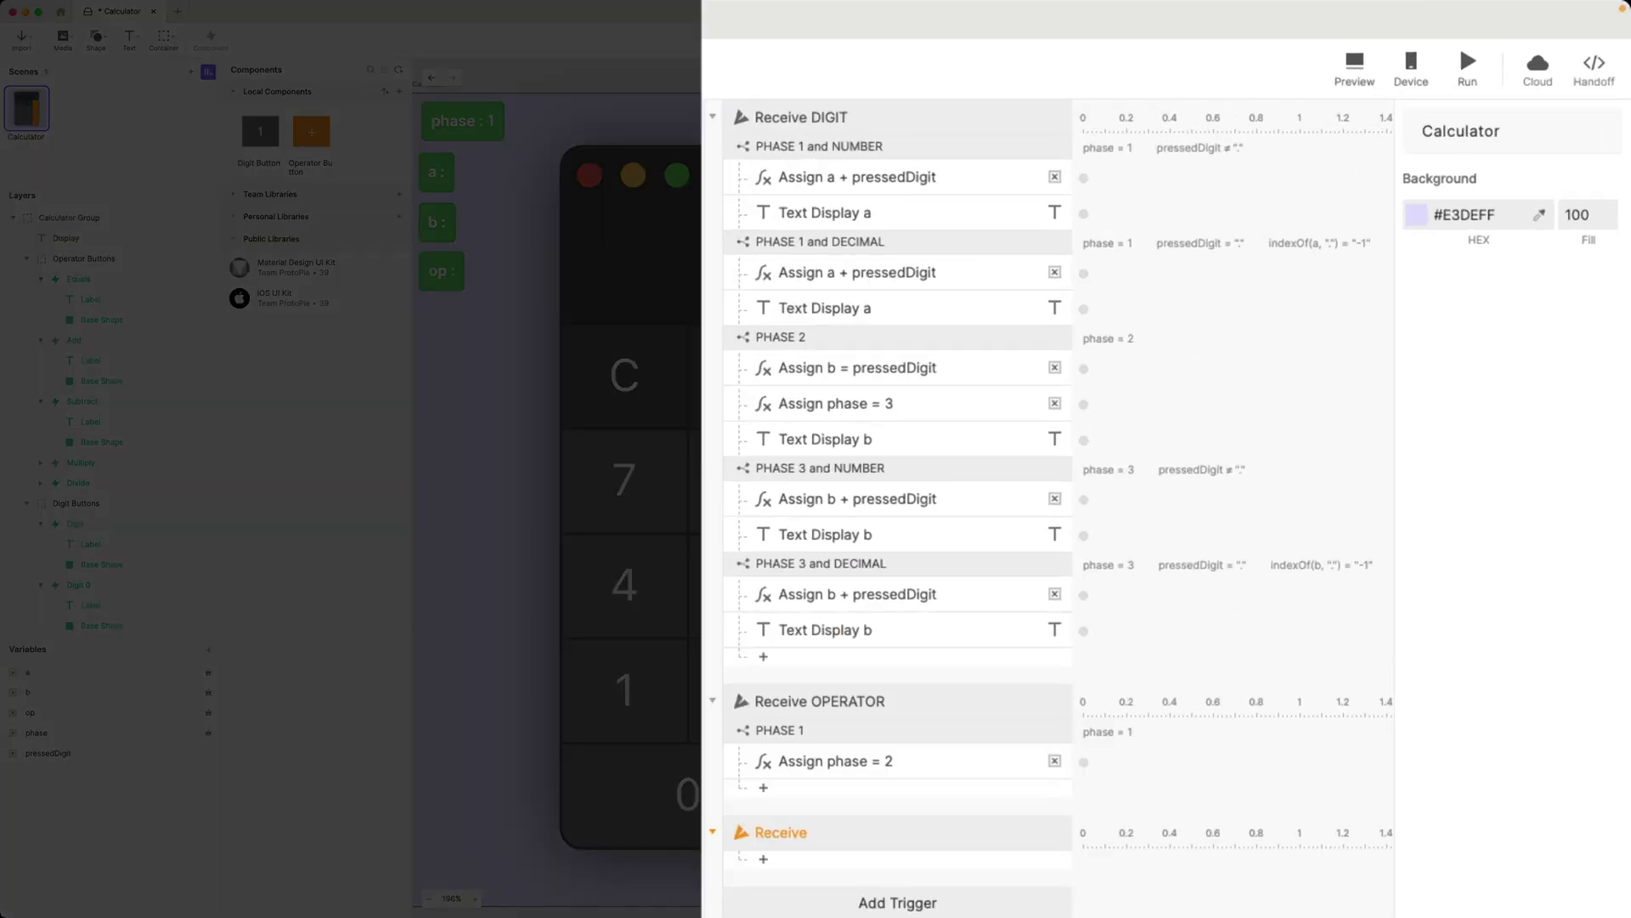
Step: Set the new Receive trigger's message to EQUALS and rename the trigger Receive EQUALS
left_click(811, 843)
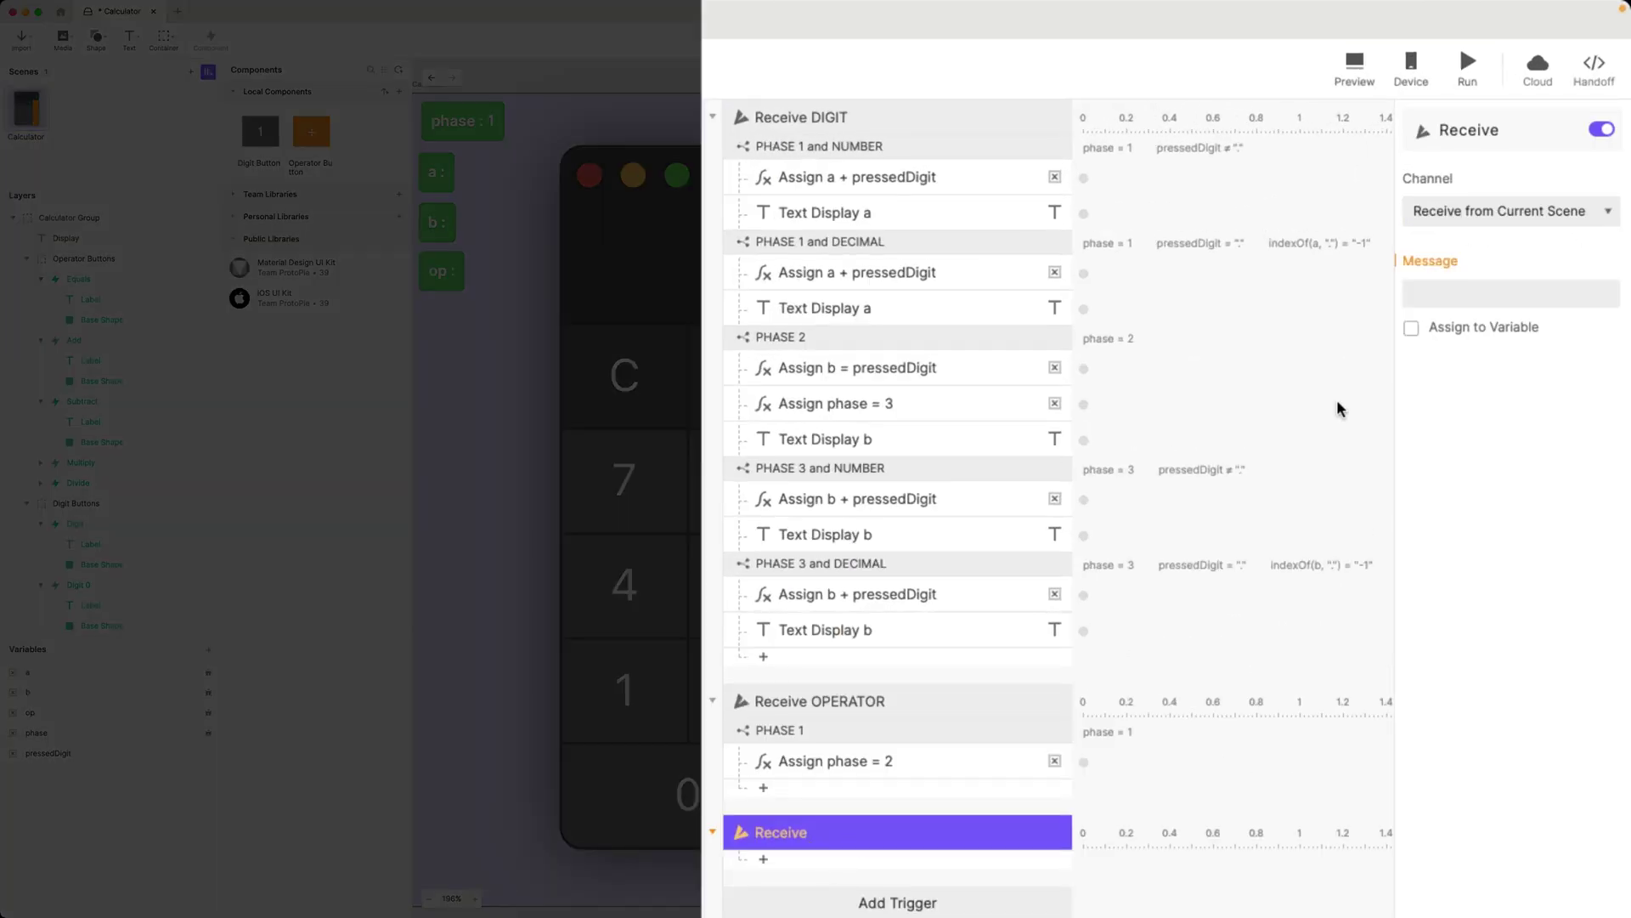
left_click(1495, 289)
left_click(1441, 351)
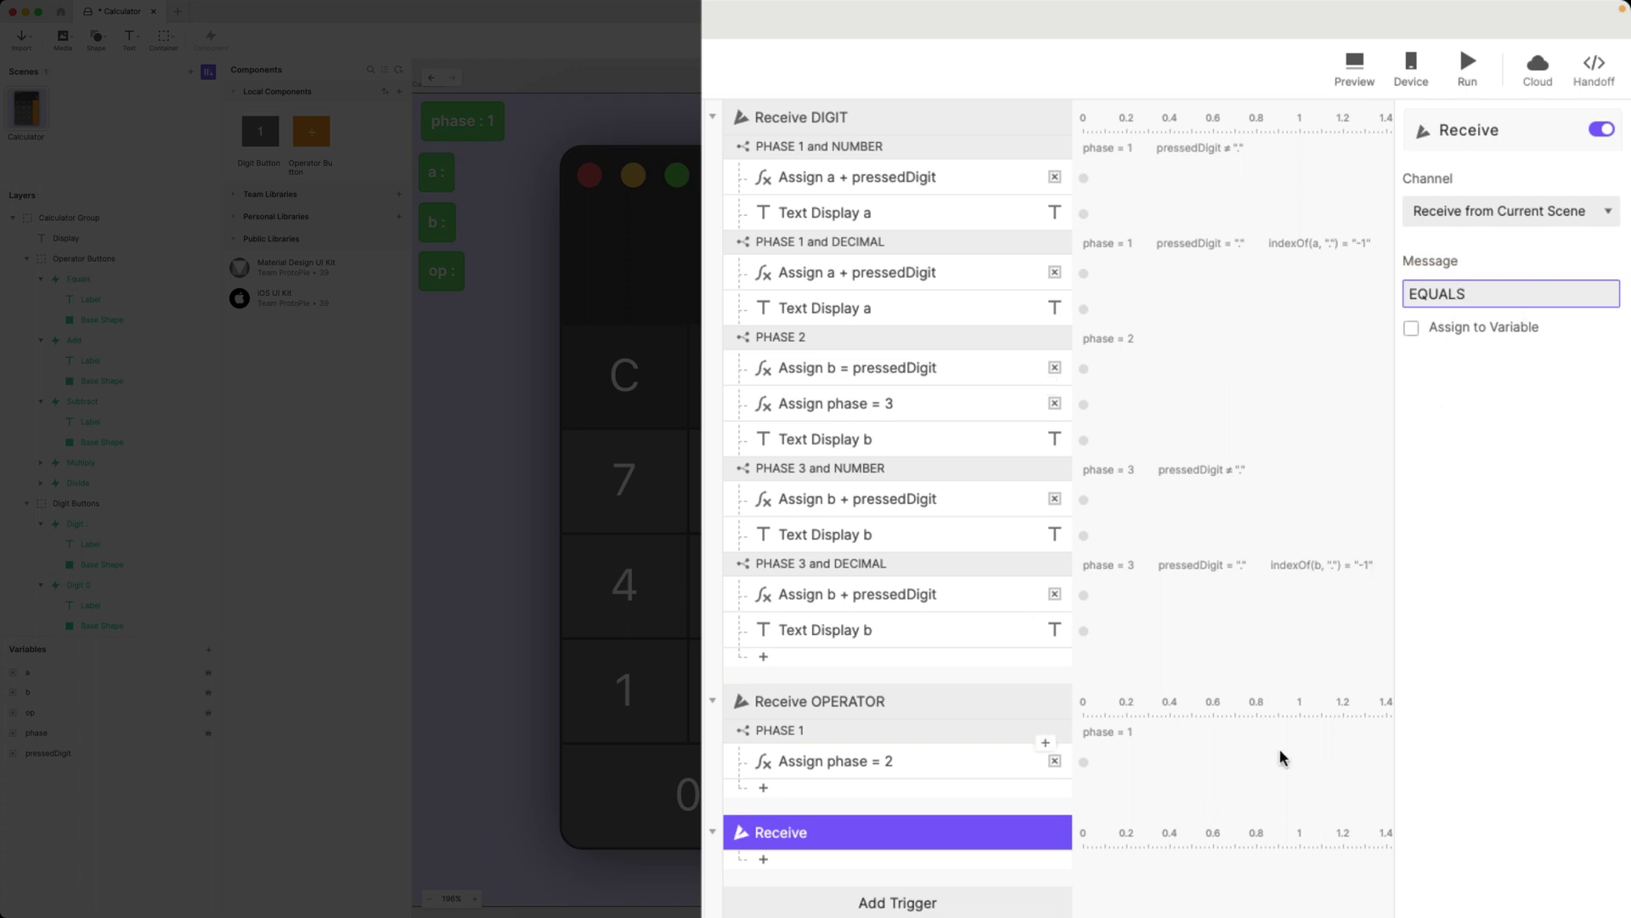
double_click(797, 837)
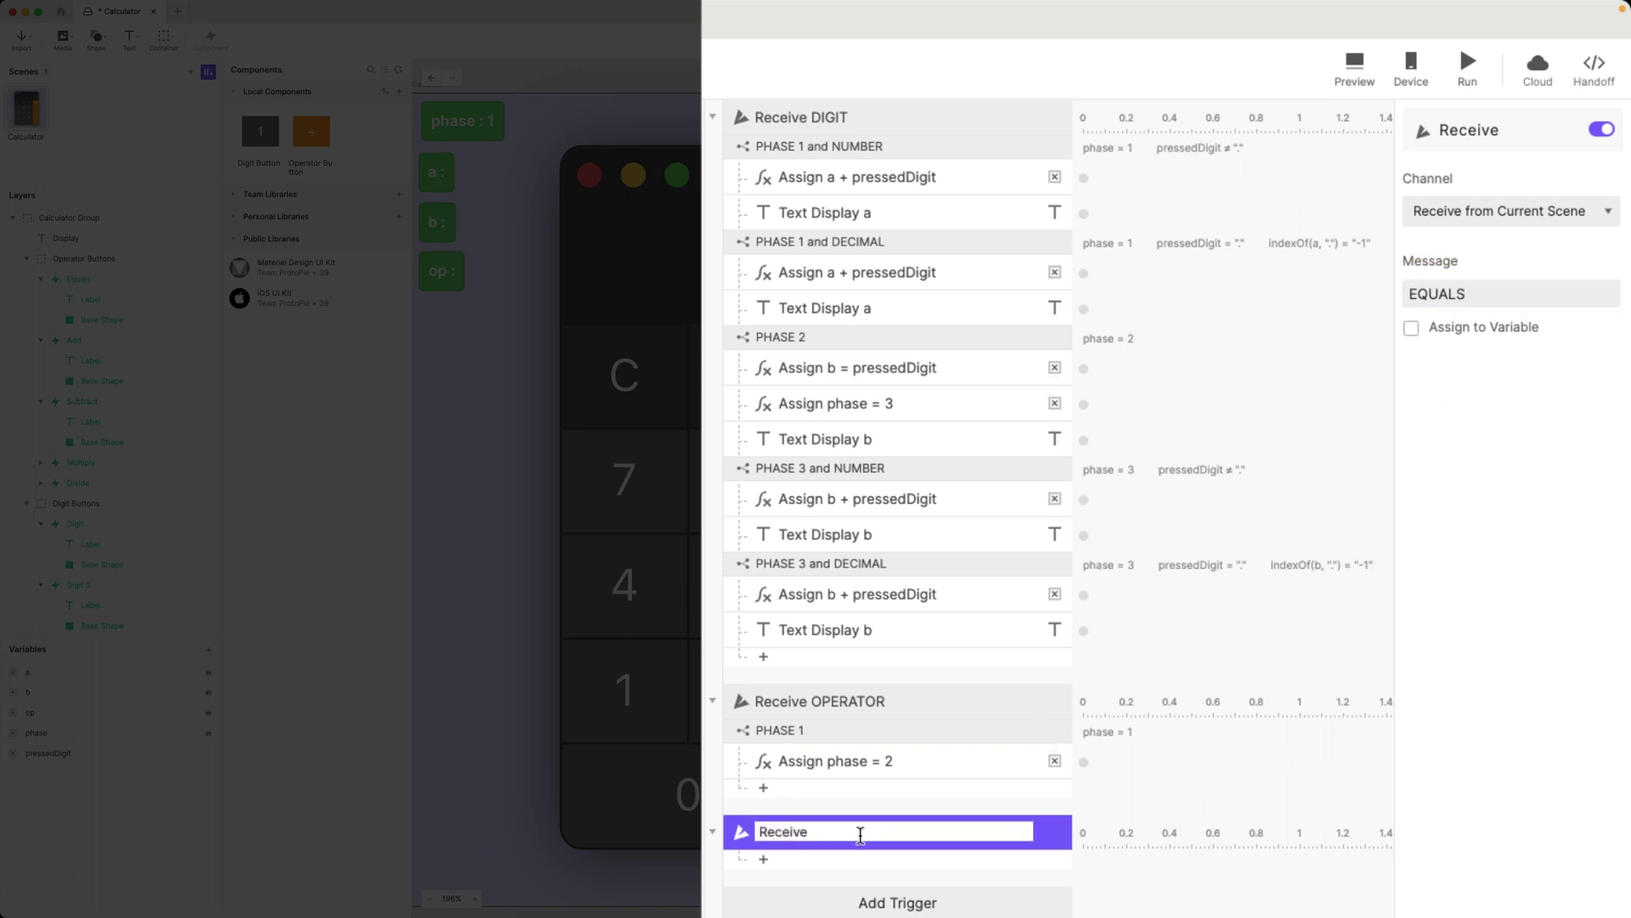
type("EQUALS")
key("Return")
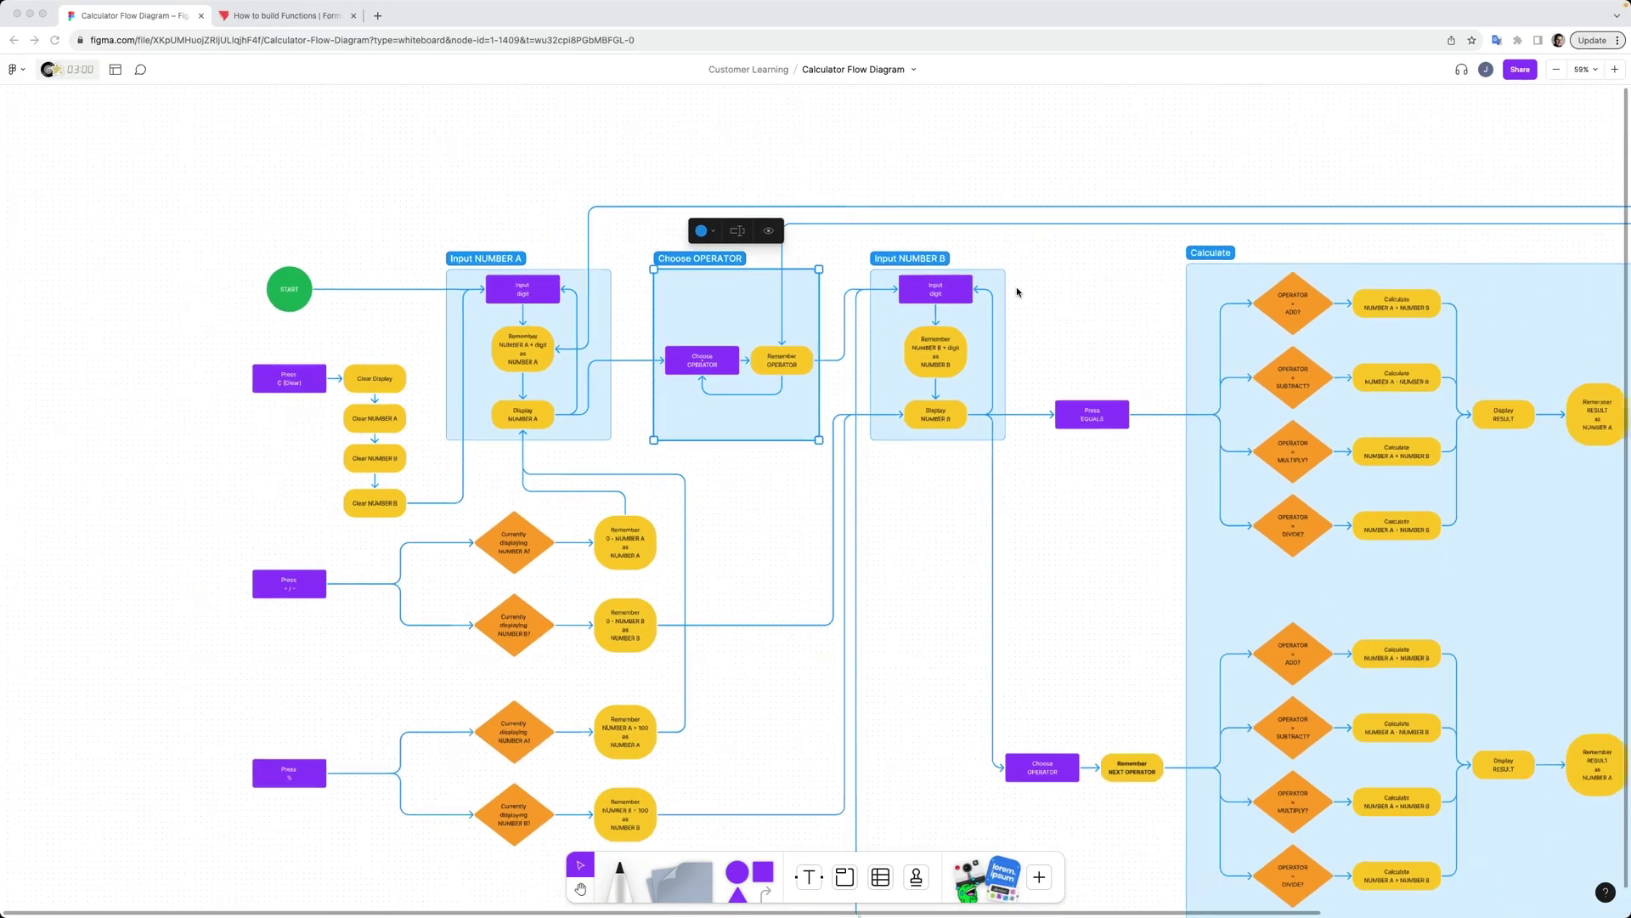
Step: In the Figma calculator flow diagram, examine the Press EQUALS and second Choose OPERATOR paths through the Calculate section
scroll(1017, 292, "down", 3)
scroll(1016, 287, "up", 5)
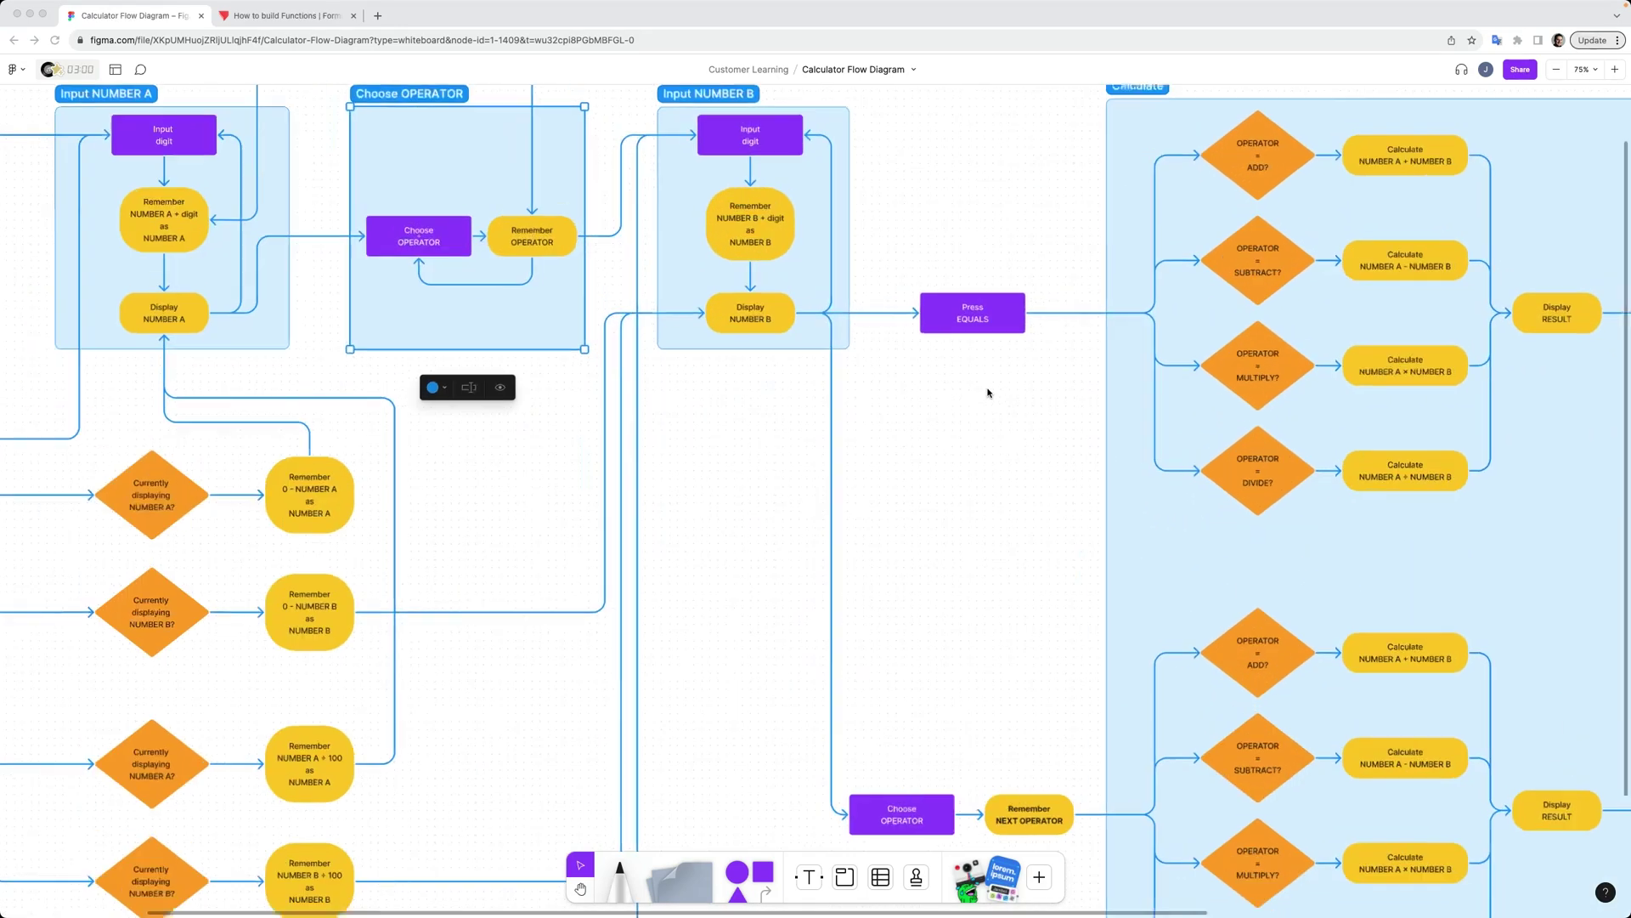
scroll(994, 374, "down", 3)
scroll(994, 324, "up", 4)
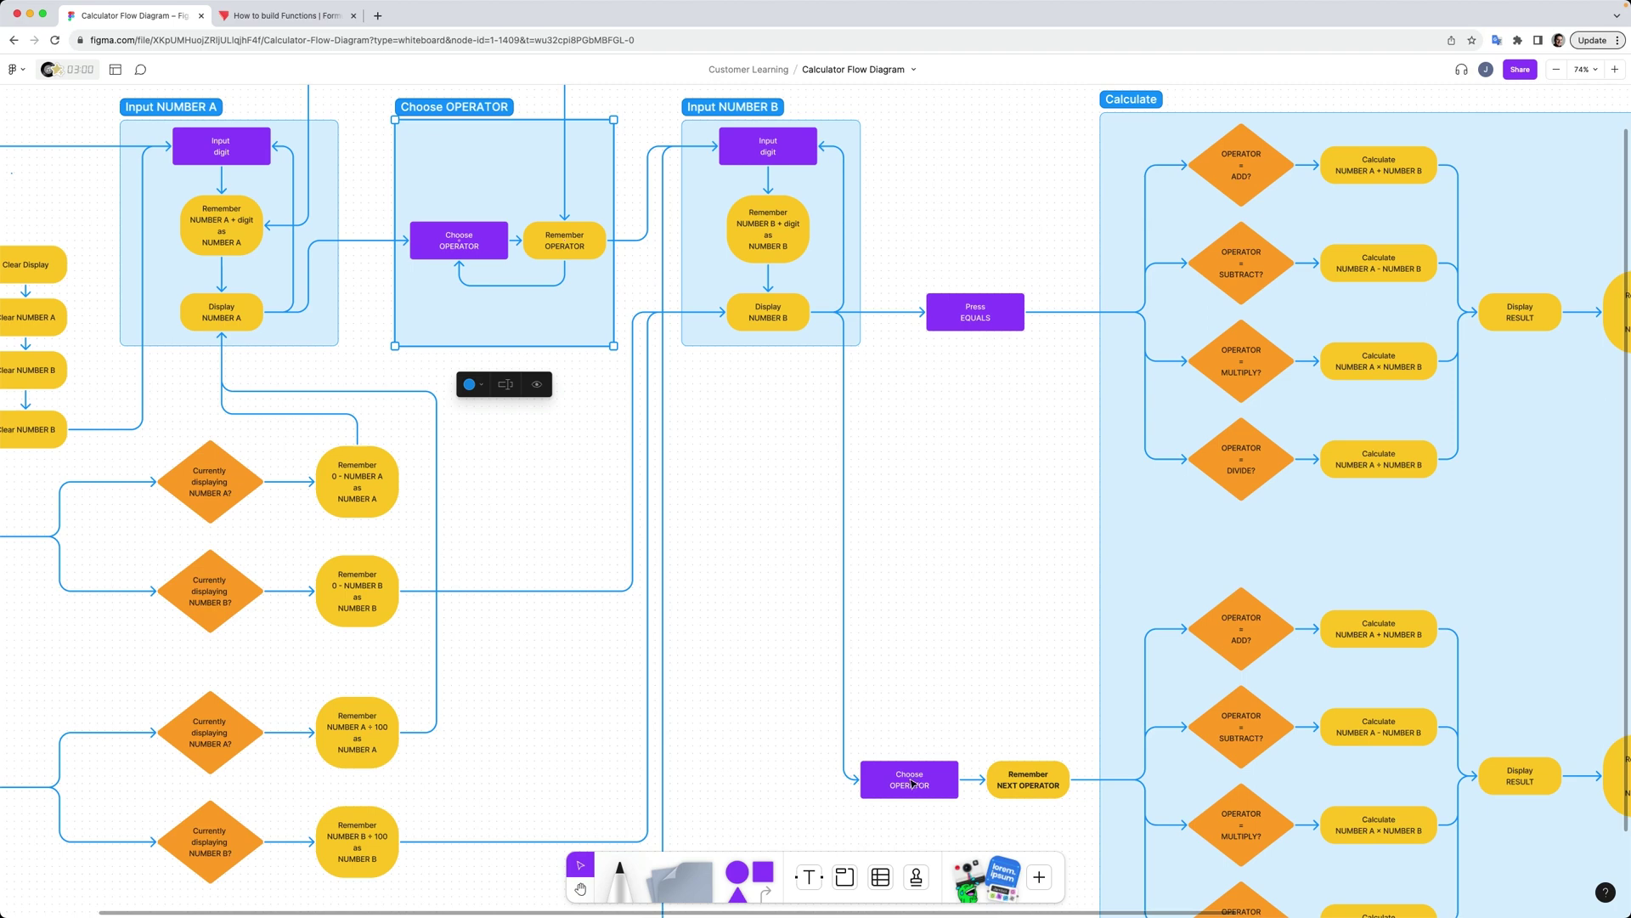
scroll(977, 377, "right", 3)
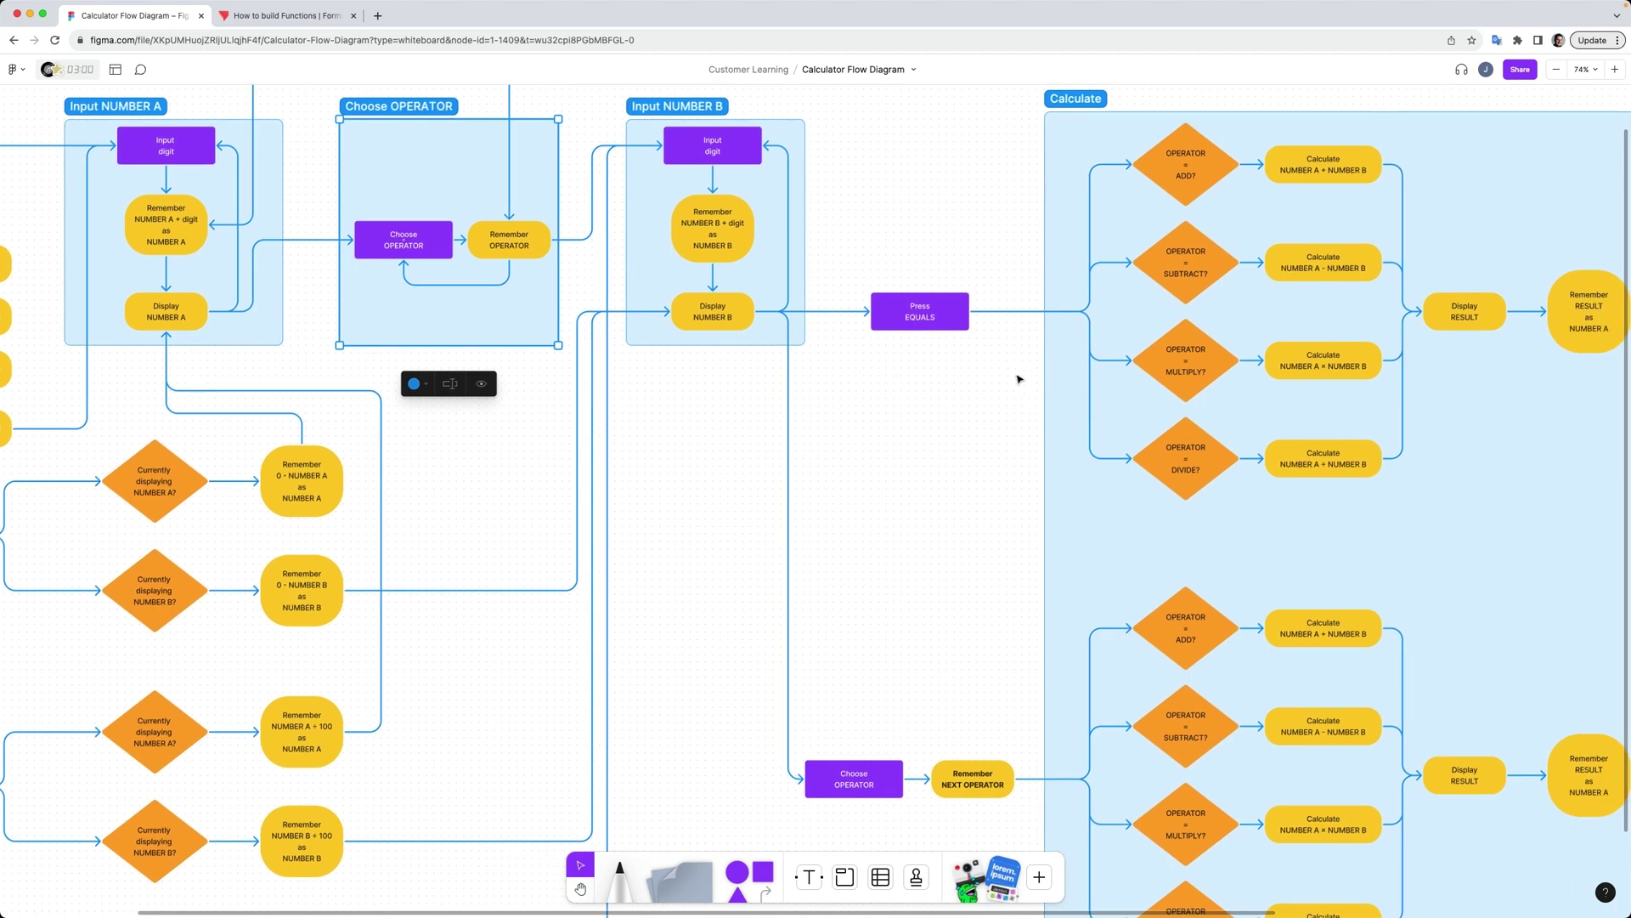
scroll(1037, 374, "right", 2)
scroll(1137, 310, "down", 1)
scroll(1139, 323, "right", 2)
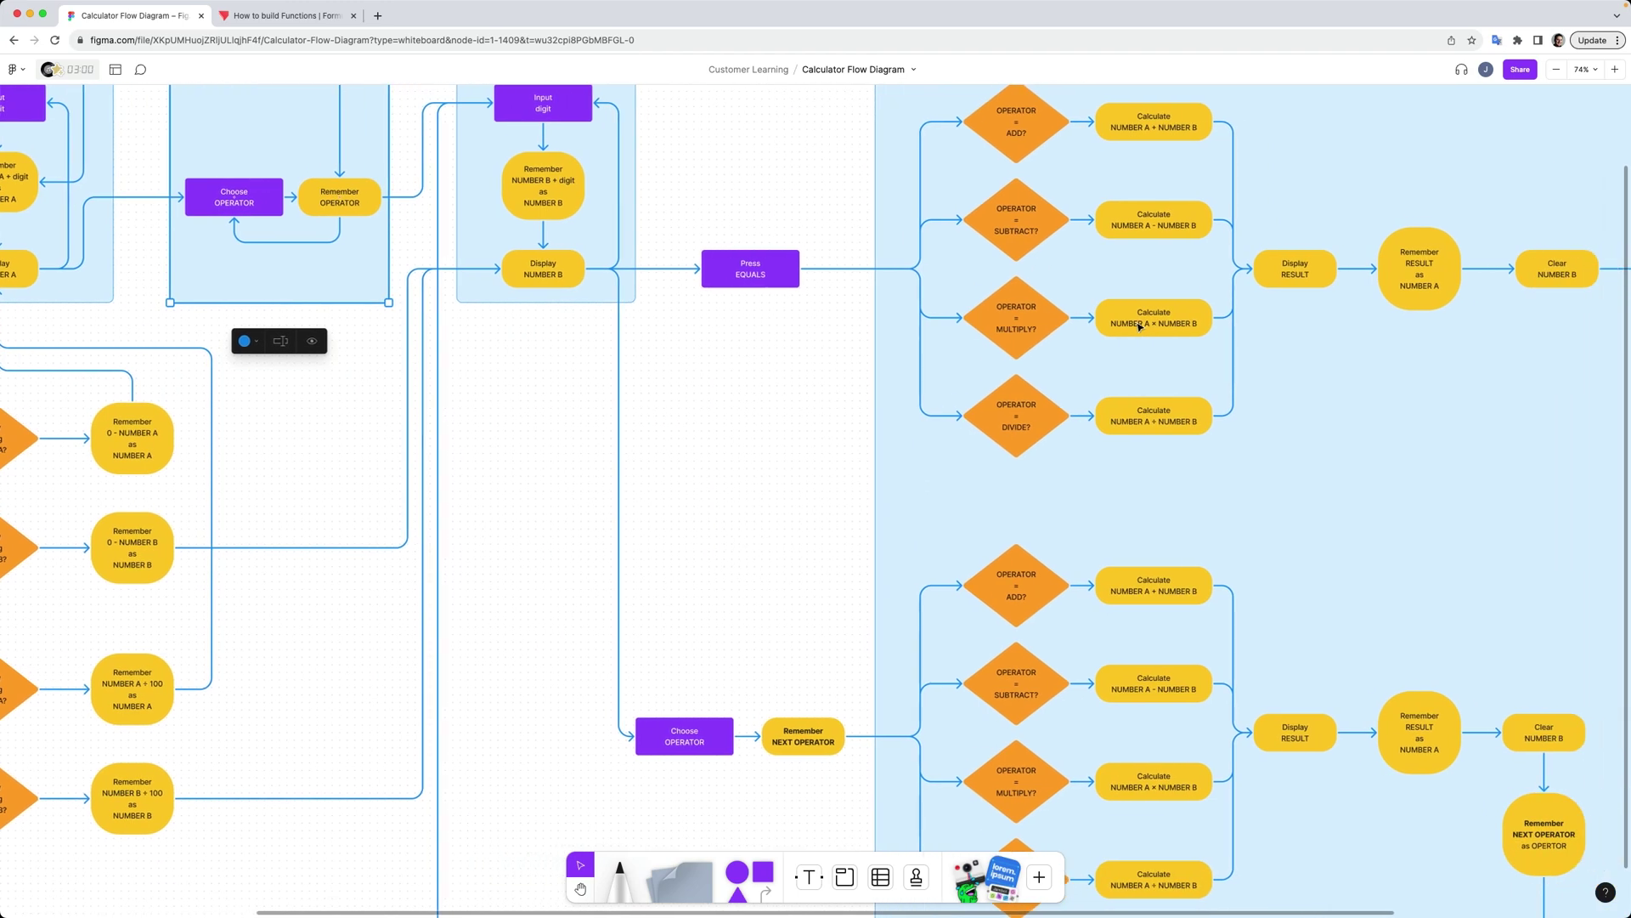
scroll(1190, 340, "right", 3)
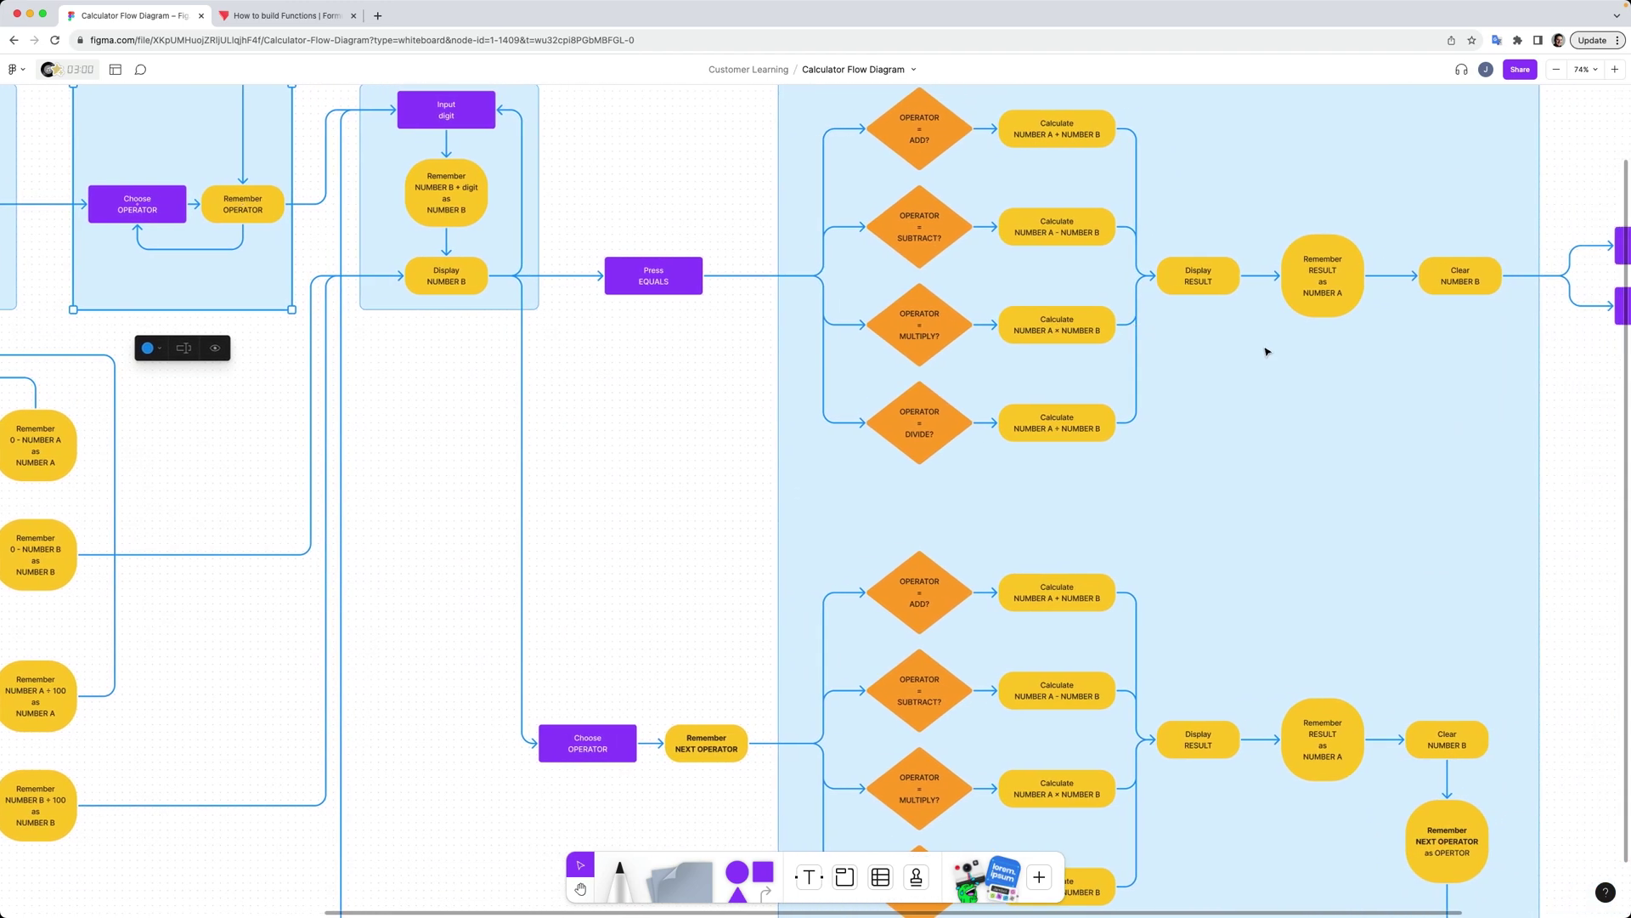
scroll(1317, 373, "down", 1)
scroll(1376, 442, "down", 3)
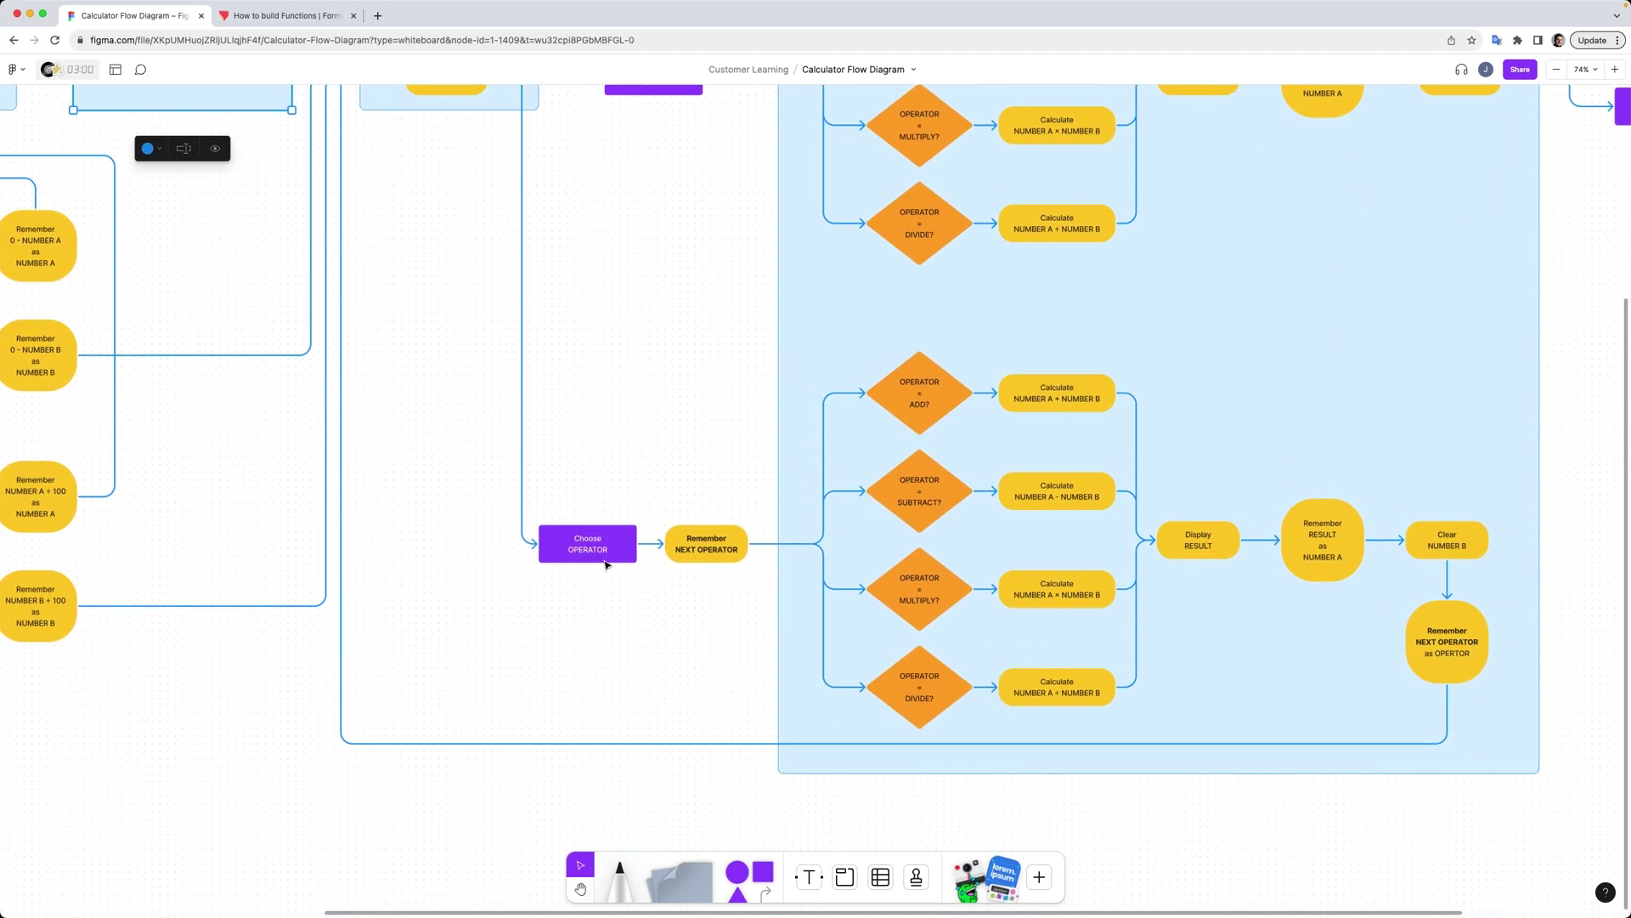
scroll(1030, 575, "up", 2)
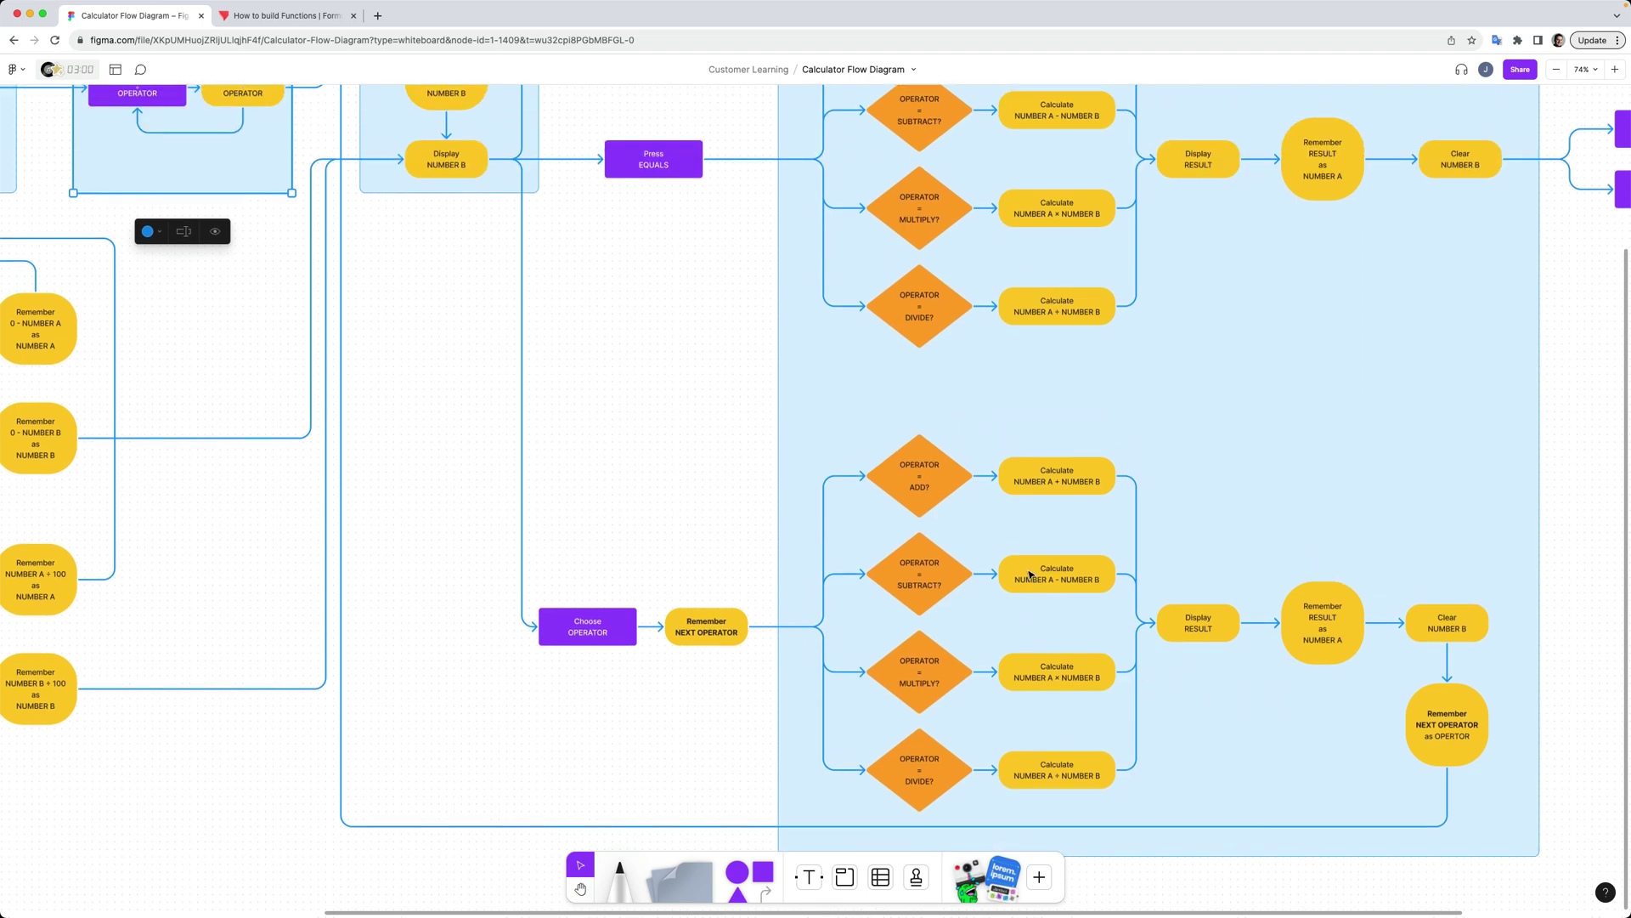
scroll(1029, 561, "up", 1)
scroll(977, 305, "up", 3)
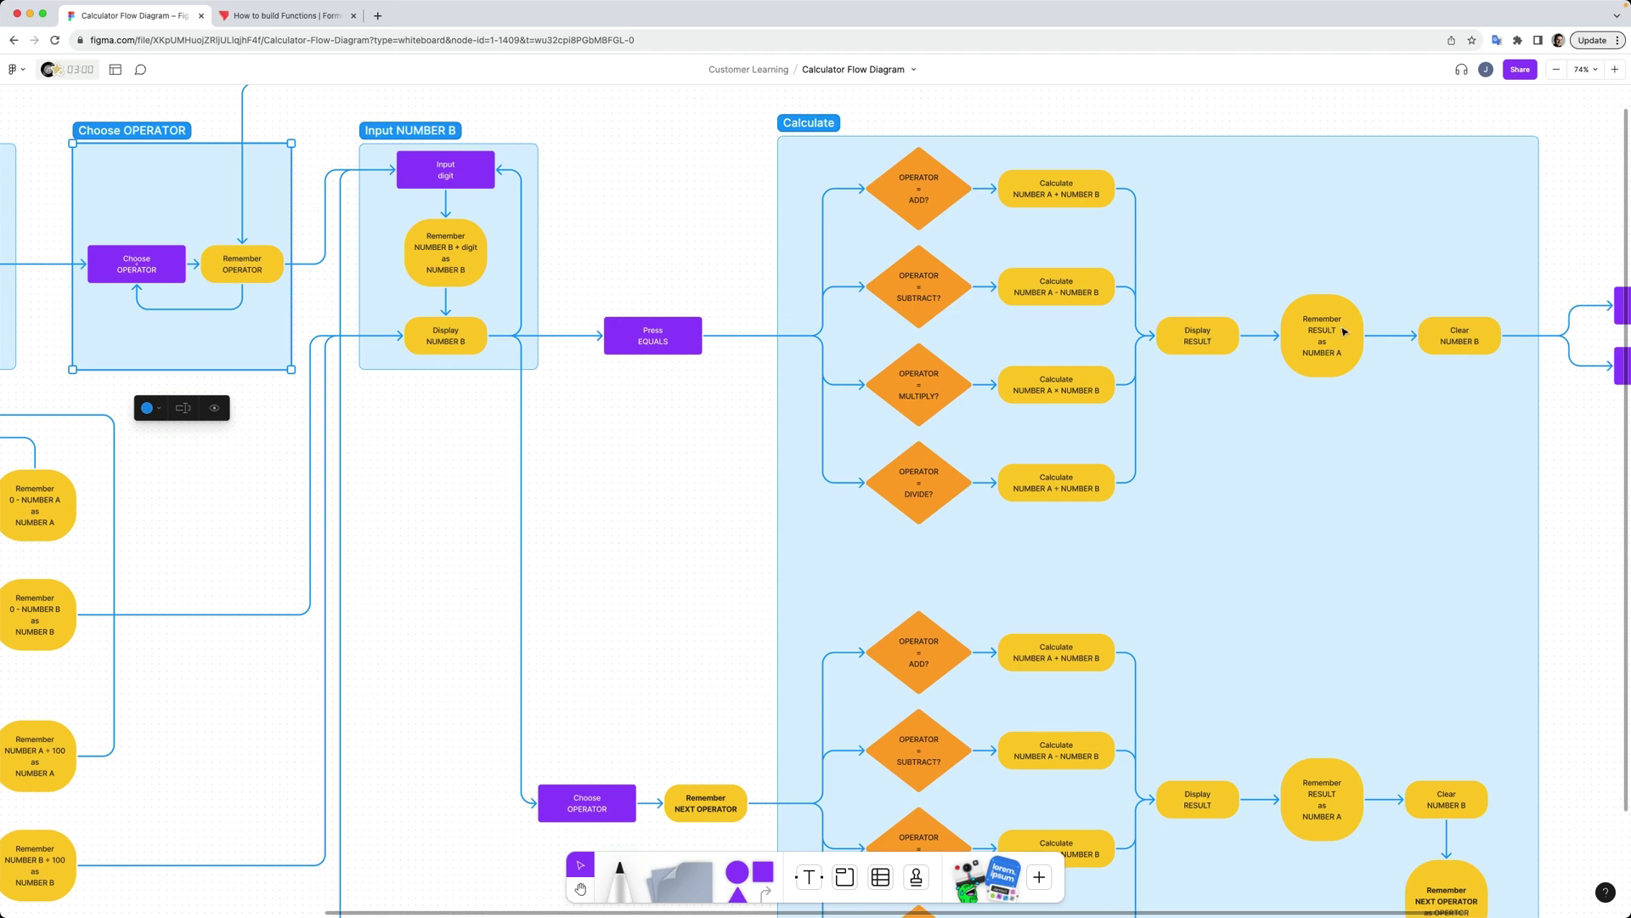
scroll(1341, 340, "down", 2)
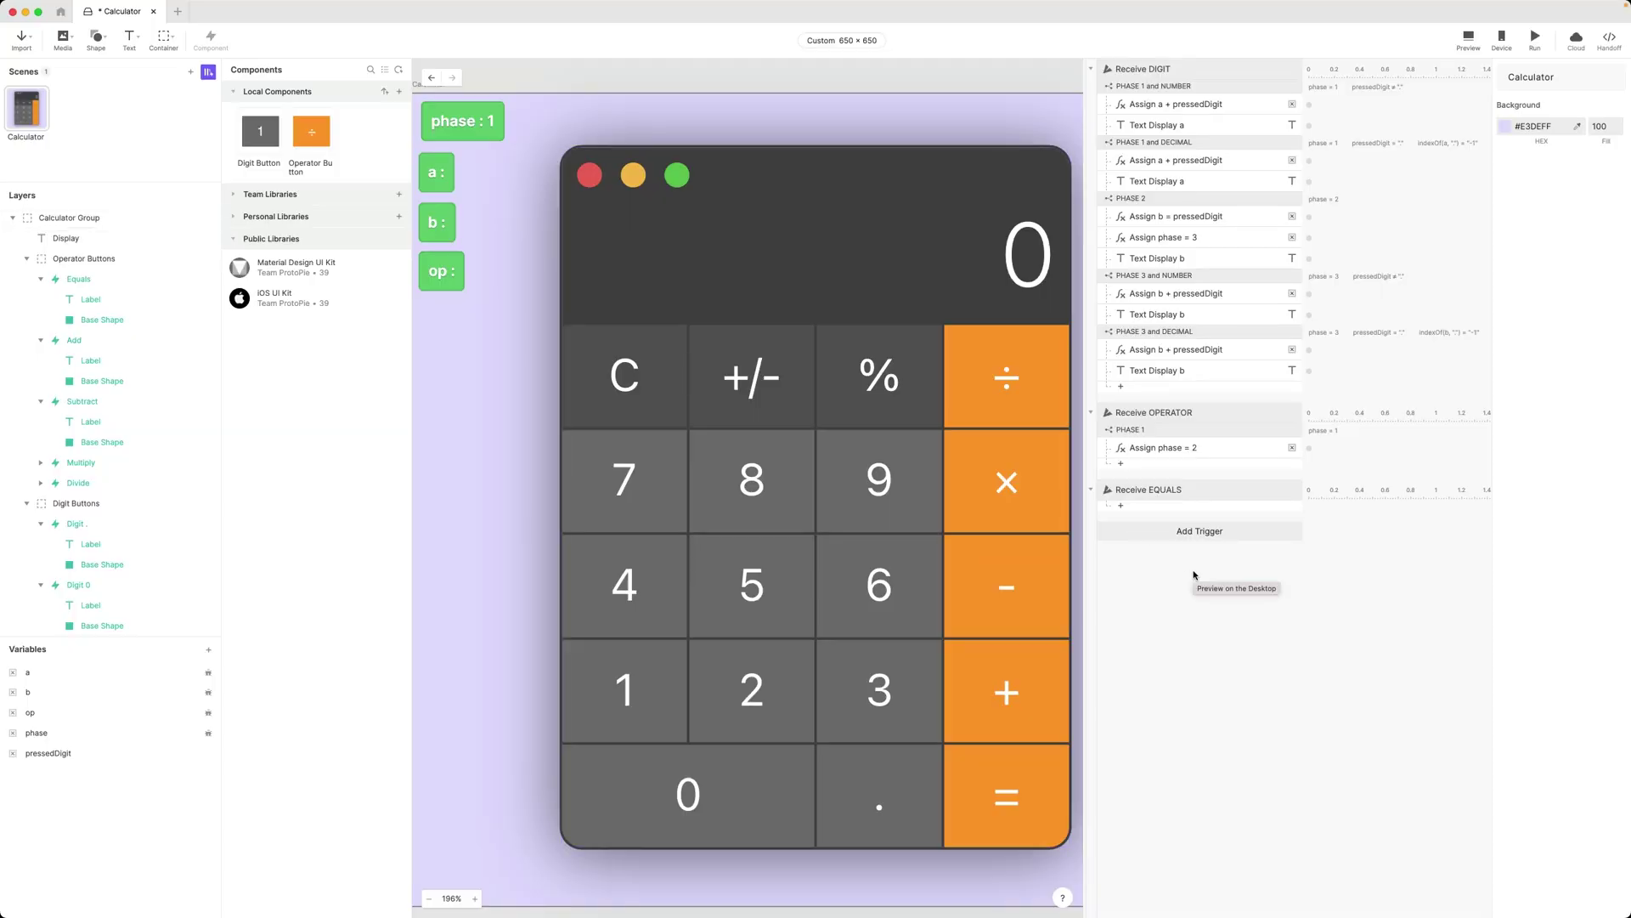
Step: In ProtoPie, add a Send response under Receive EQUALS that sends the message Calculate to the current scene
left_click(1149, 511)
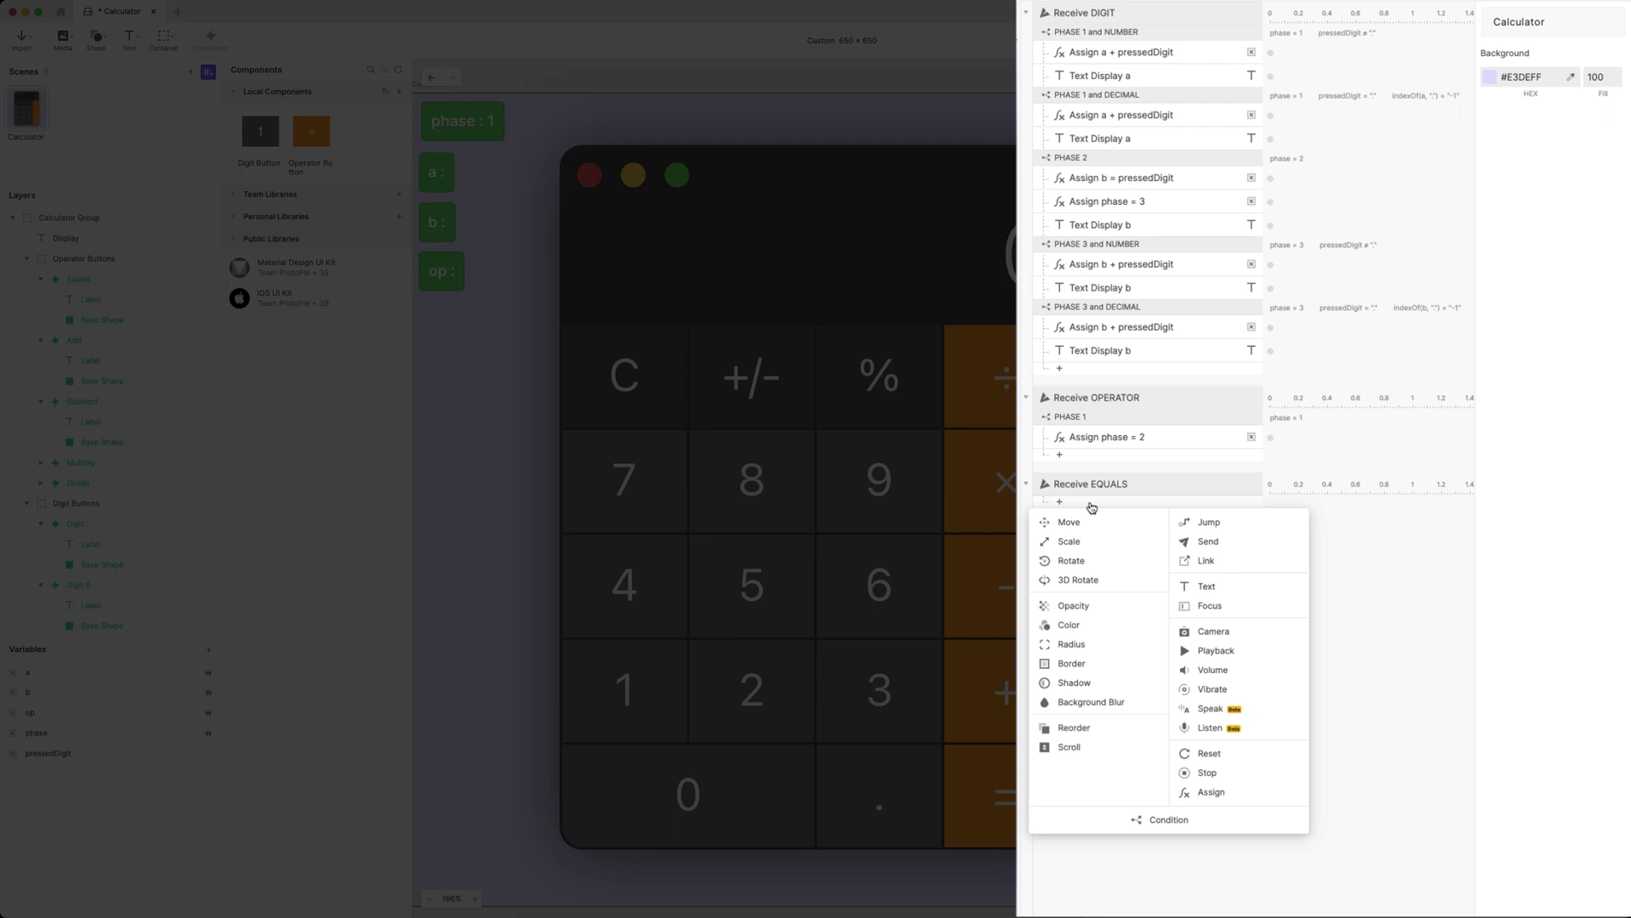
left_click(1207, 541)
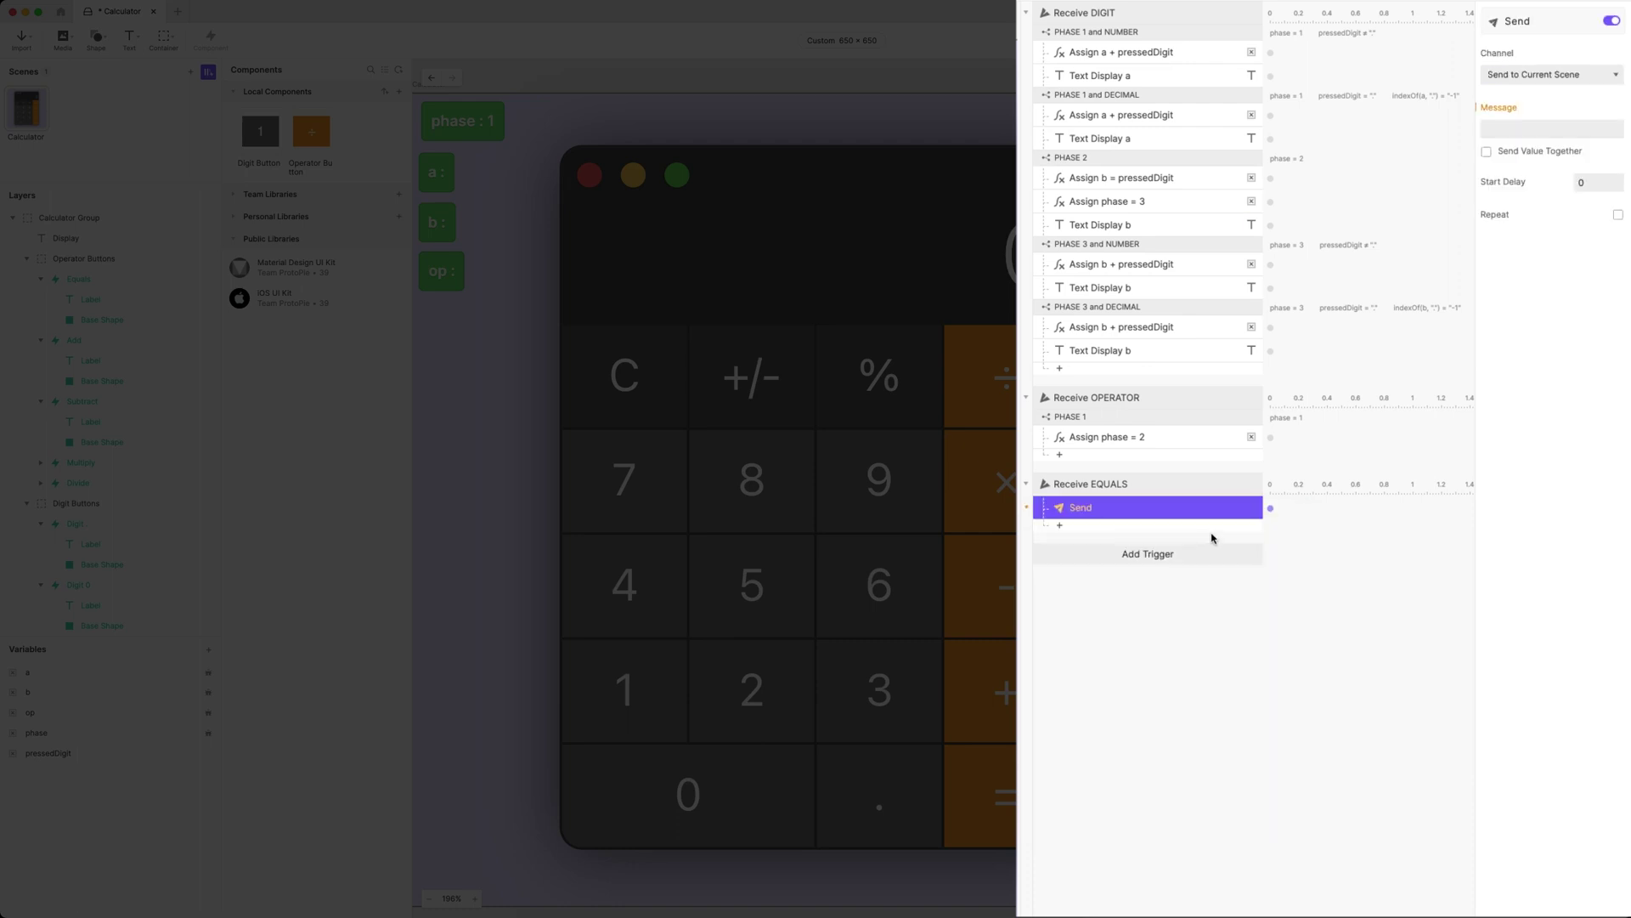
left_click(1524, 128)
type("Calculate")
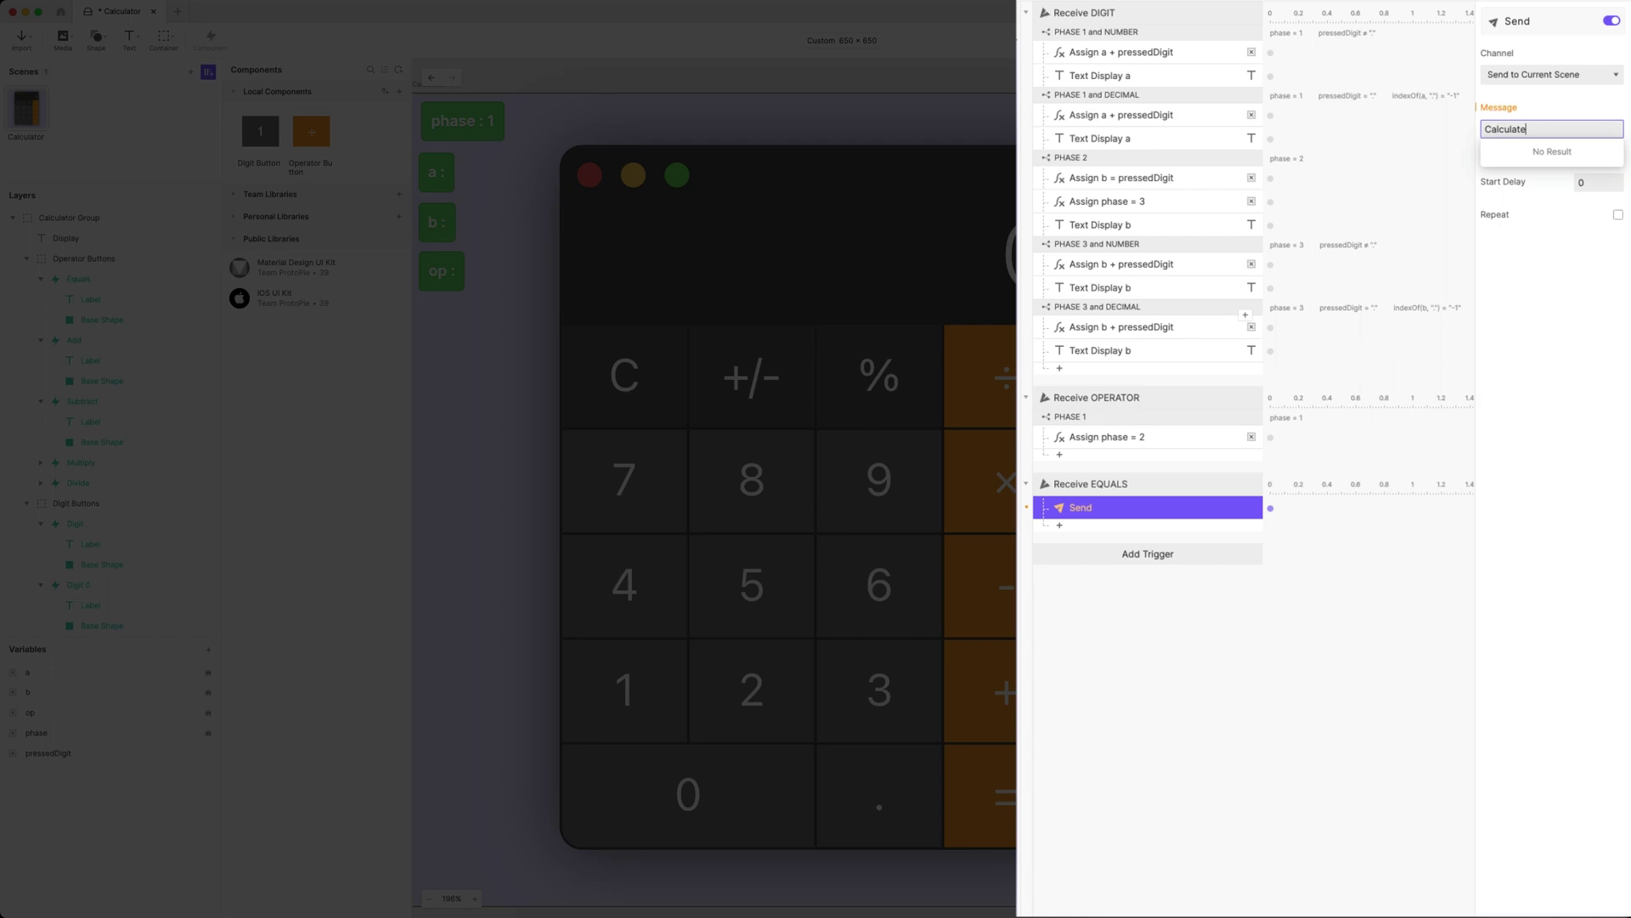
key("Return")
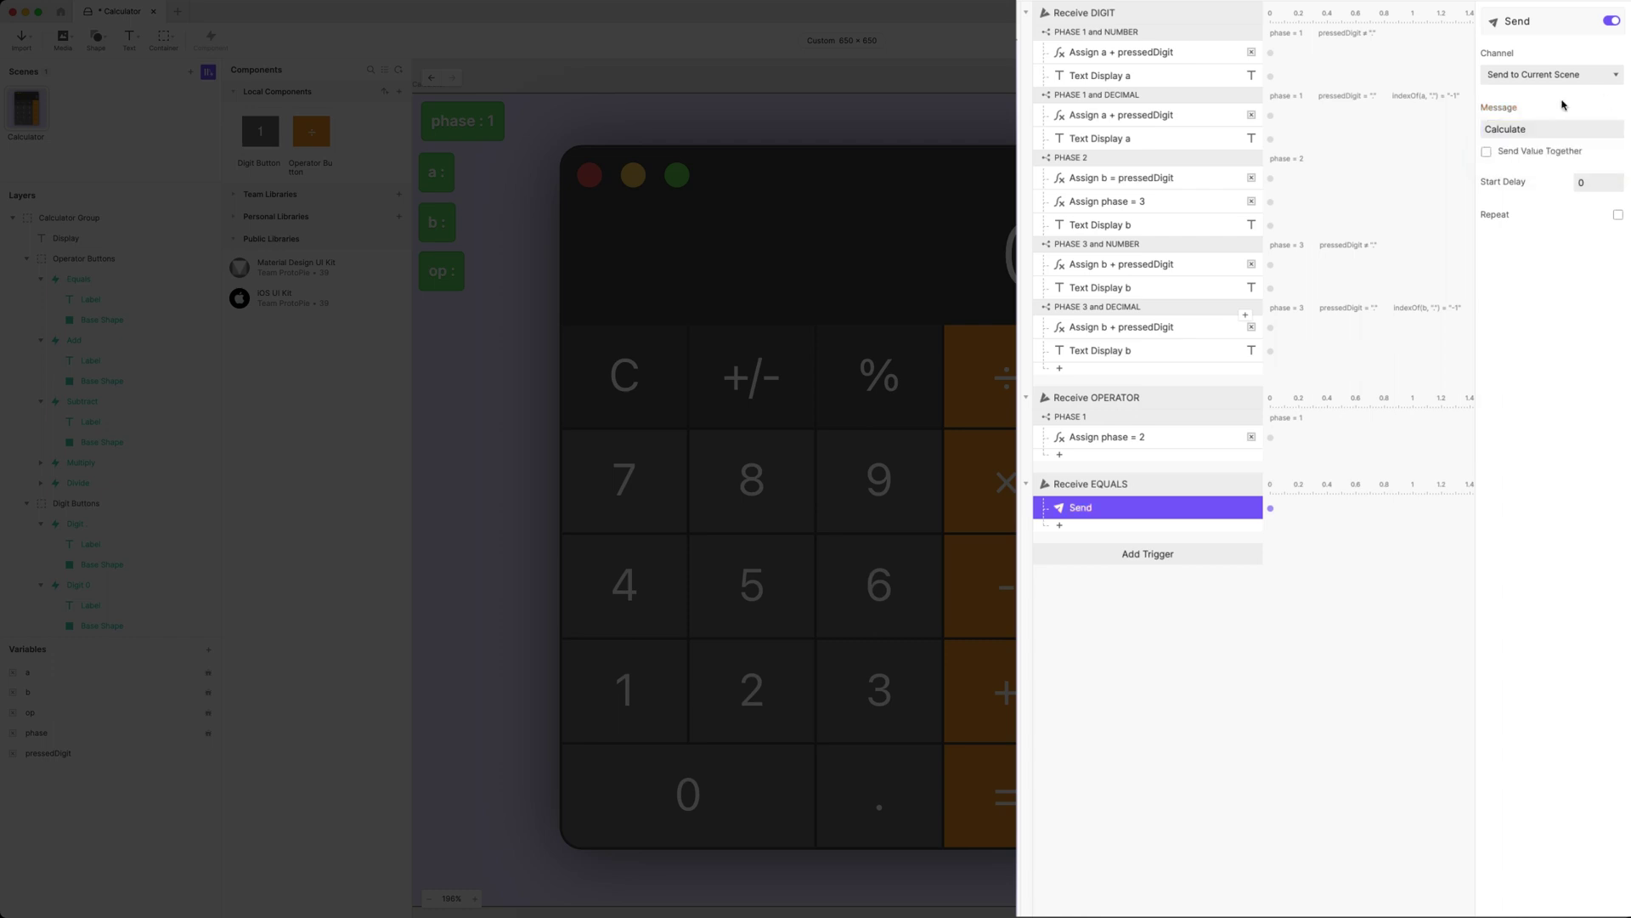
left_click(1509, 129)
double_click(1509, 129)
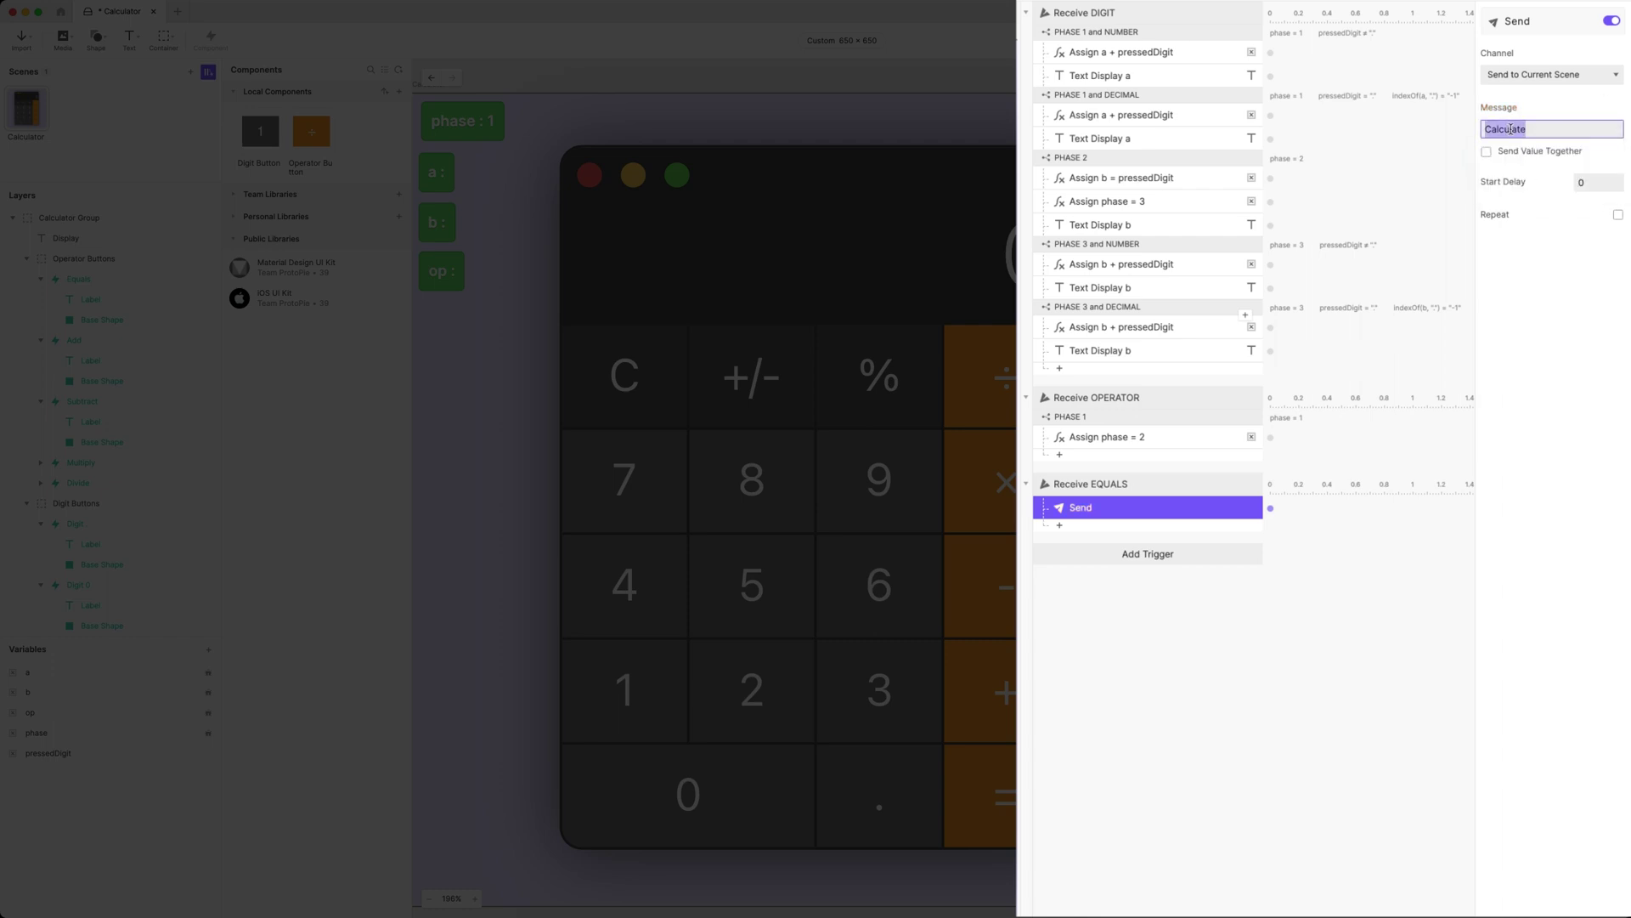
left_click(1540, 130)
Step: Rename the Send response under Receive EQUALS as Send Calculate
double_click(1096, 506)
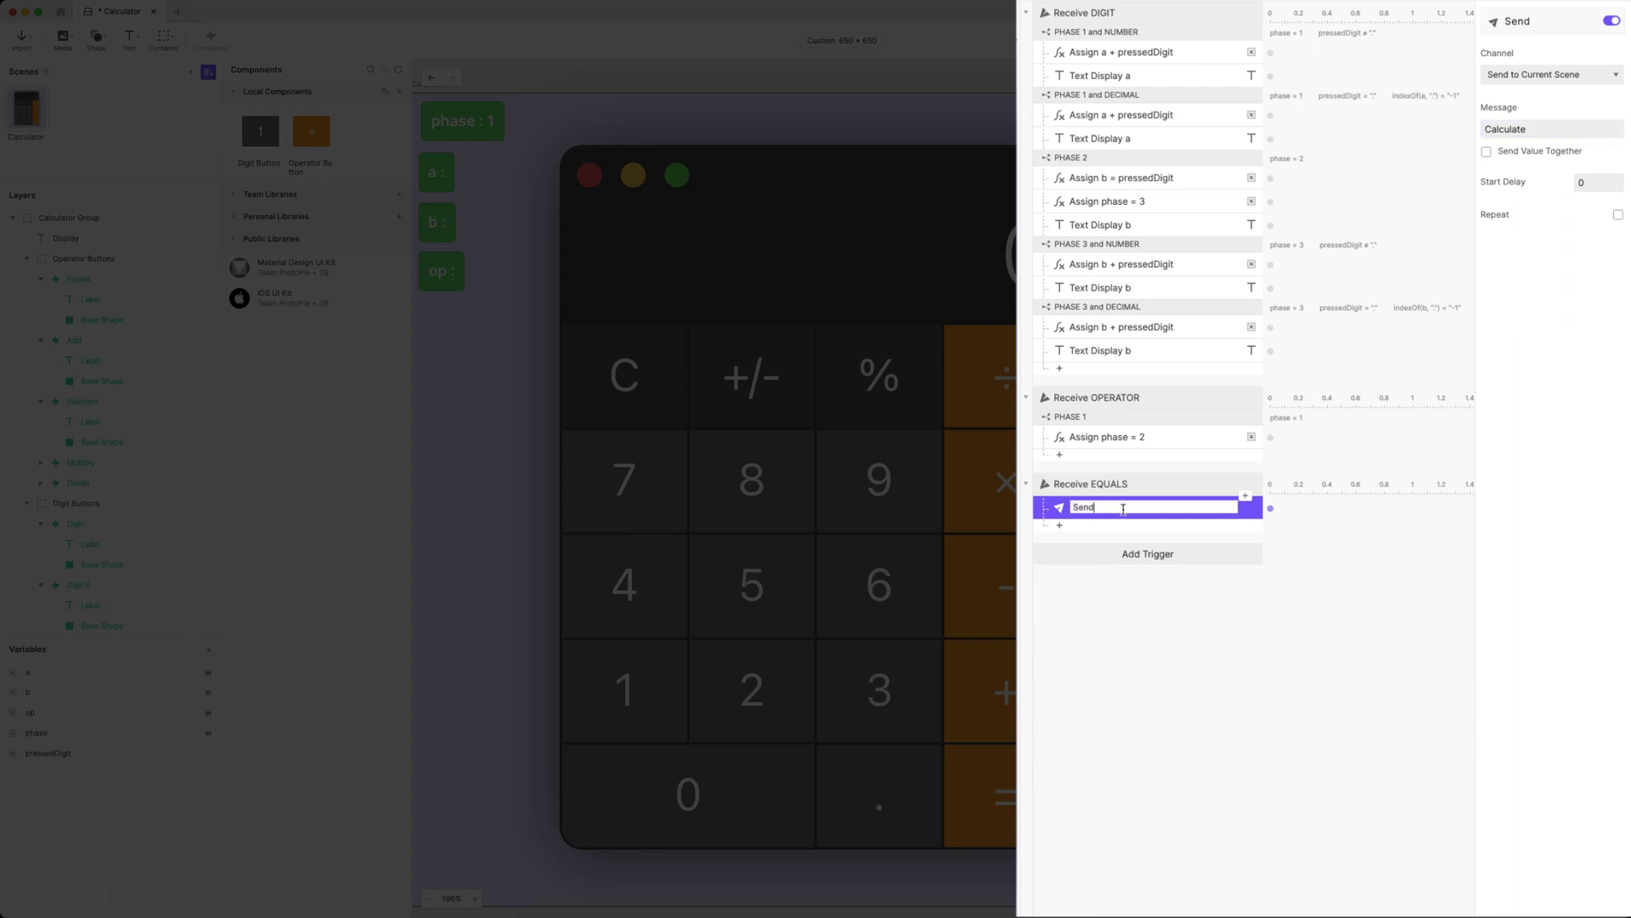
type("Calculate")
key("Return")
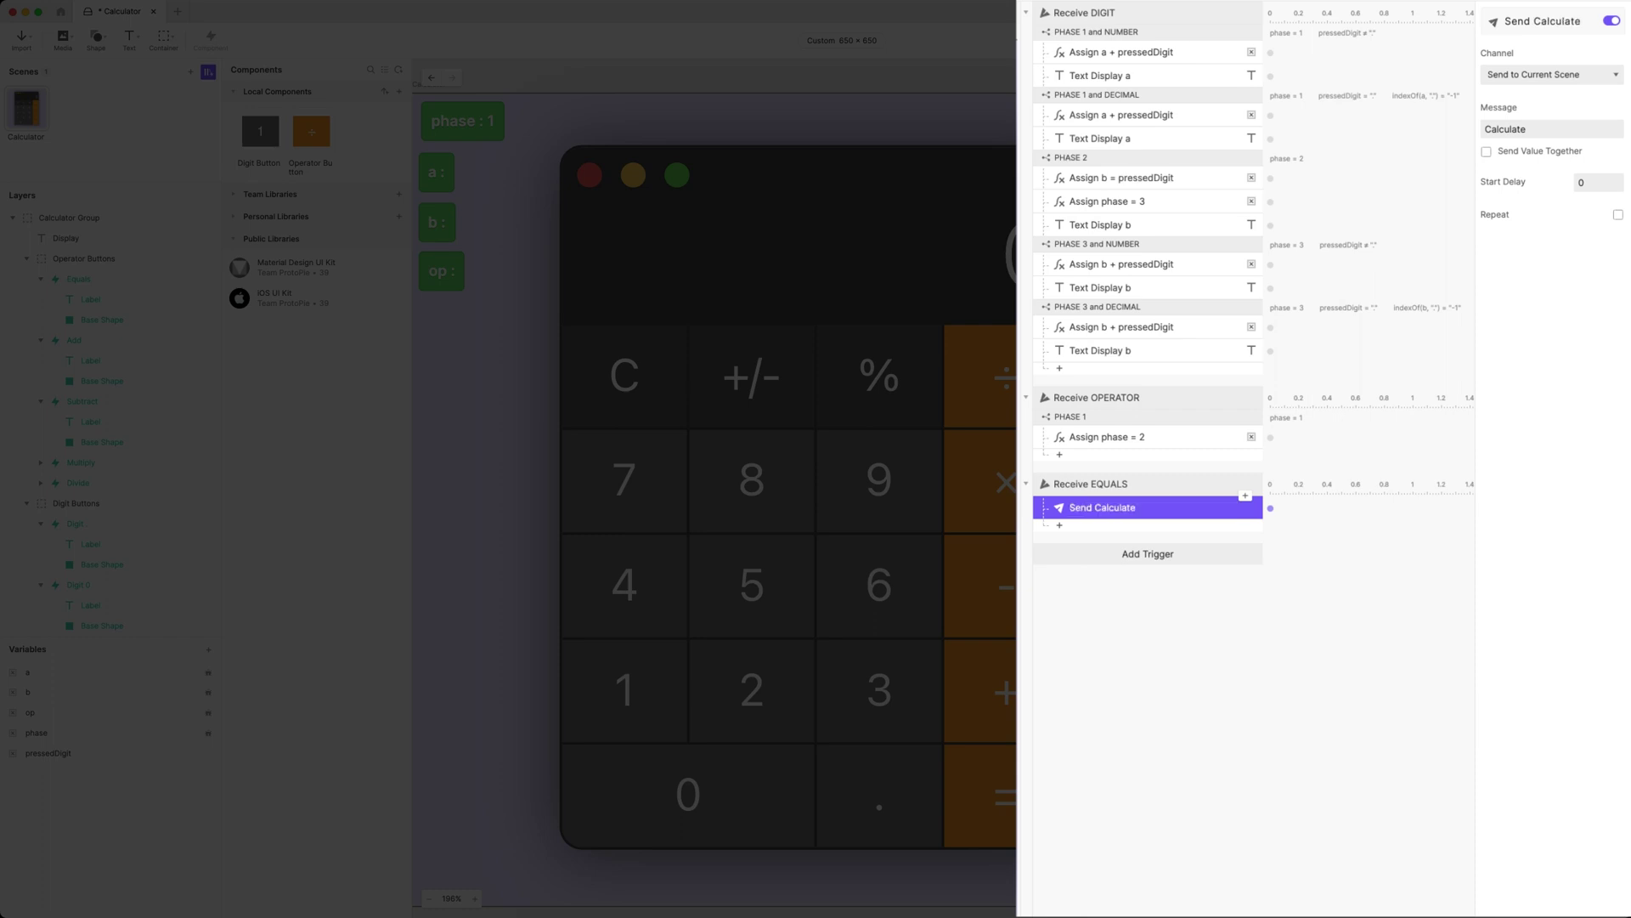
Step: Add a Receive trigger below Receive EQUALS that listens for the message Calculate
left_click(1164, 587)
left_click(1148, 554)
left_click(1315, 771)
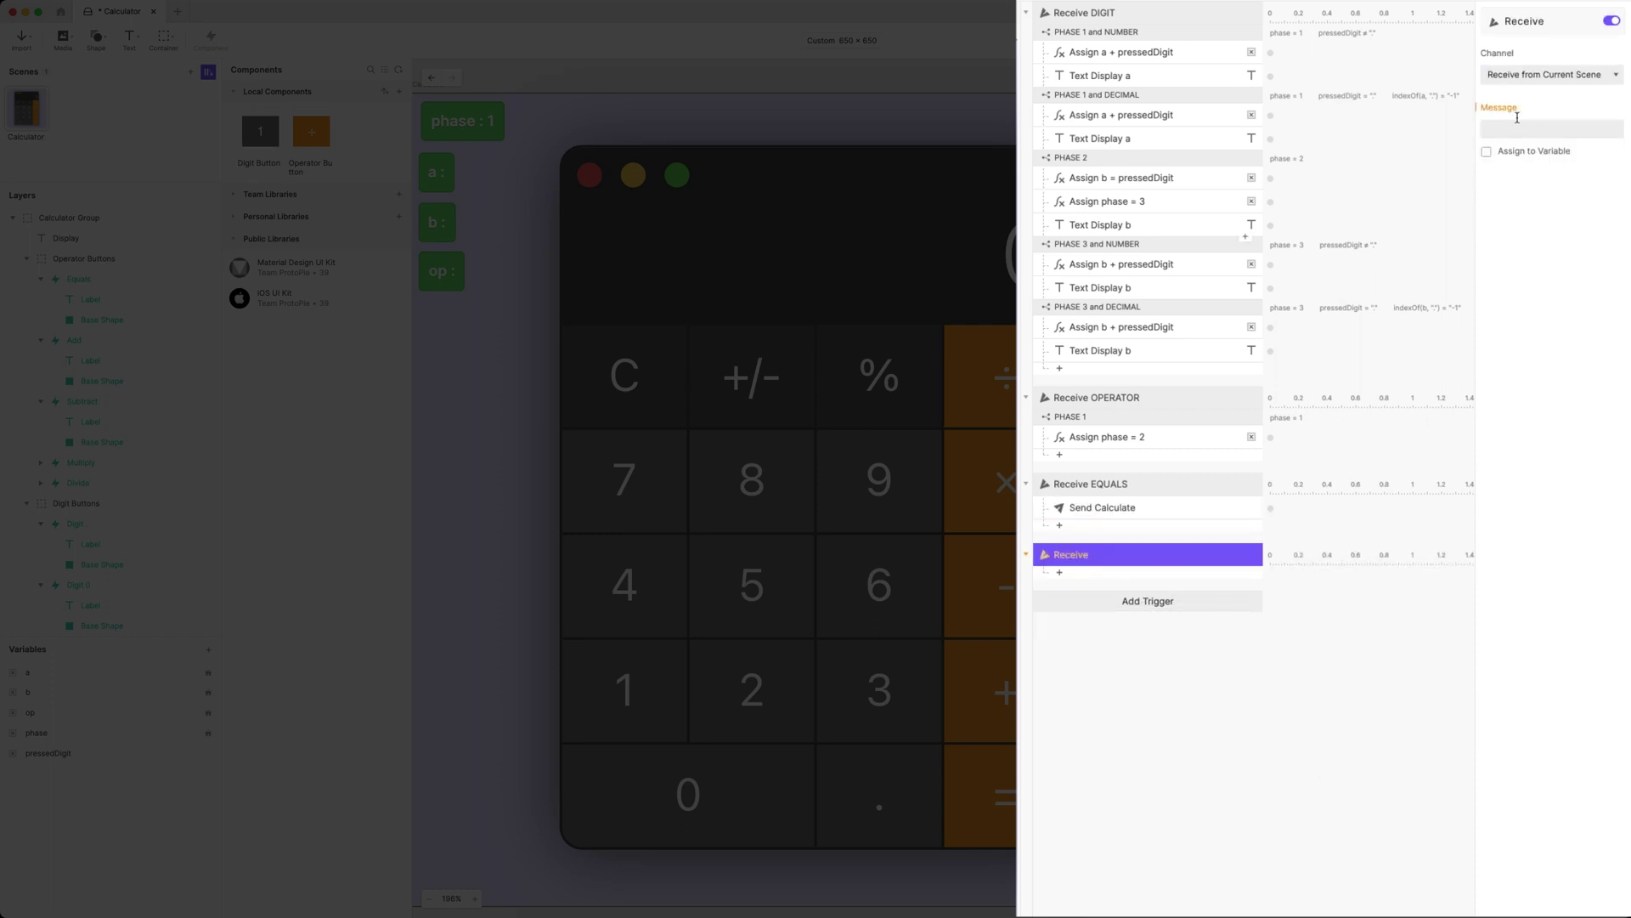
left_click(1529, 128)
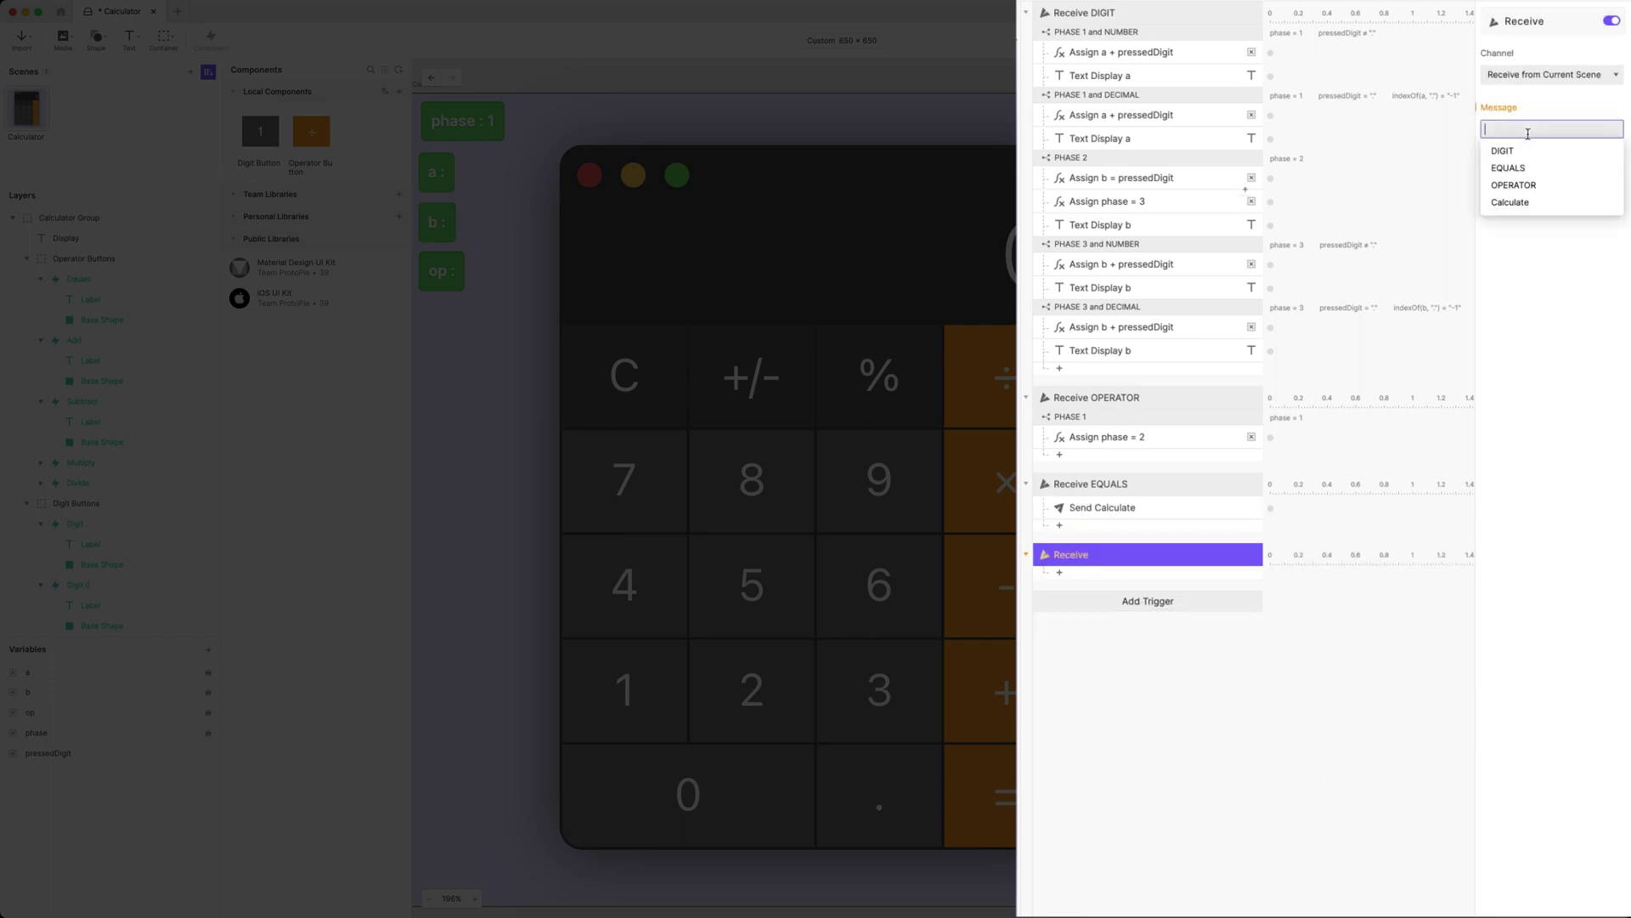
left_click(1521, 204)
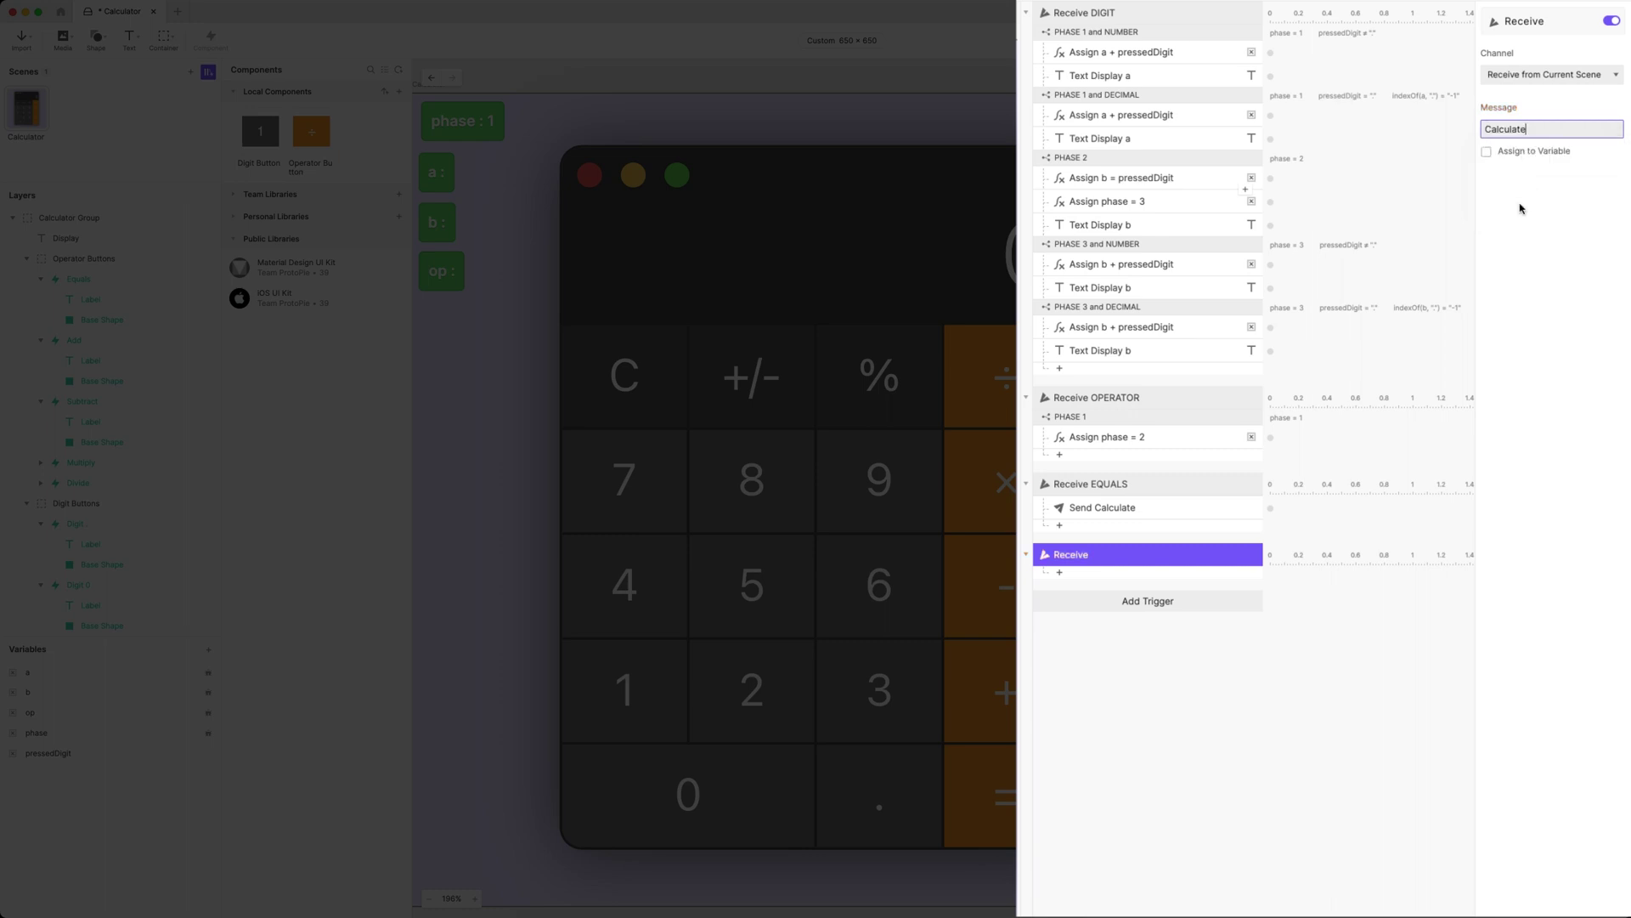
Step: Rename the new Receive trigger as Receive Calculate and deselect it
double_click(1081, 557)
left_click(1117, 556)
type("Calculate")
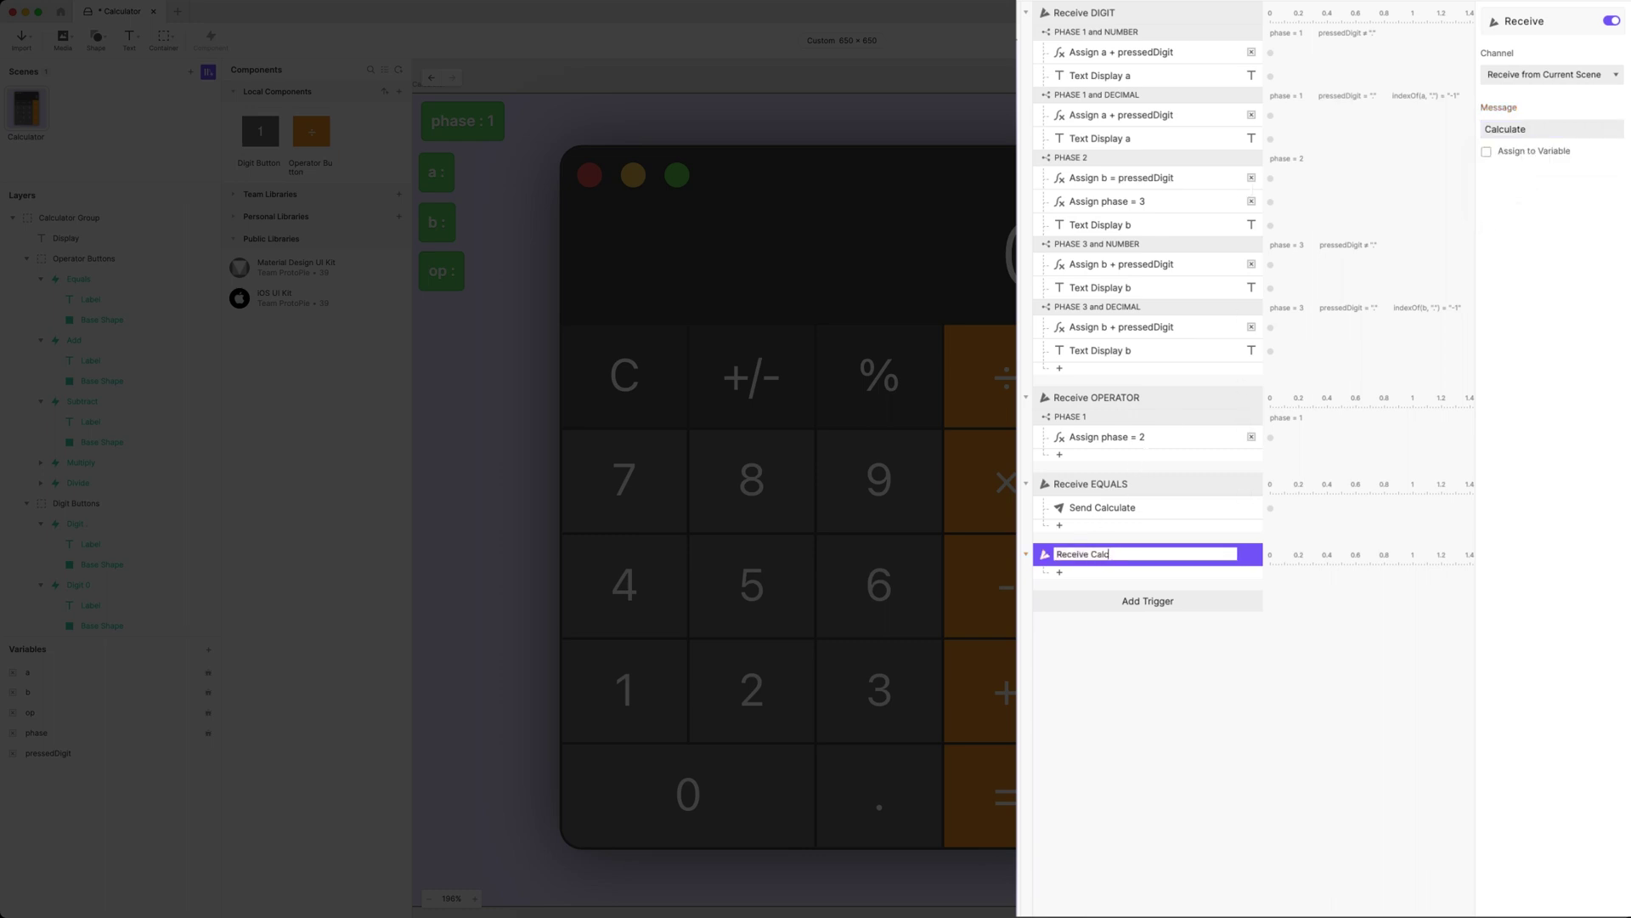
key("Return")
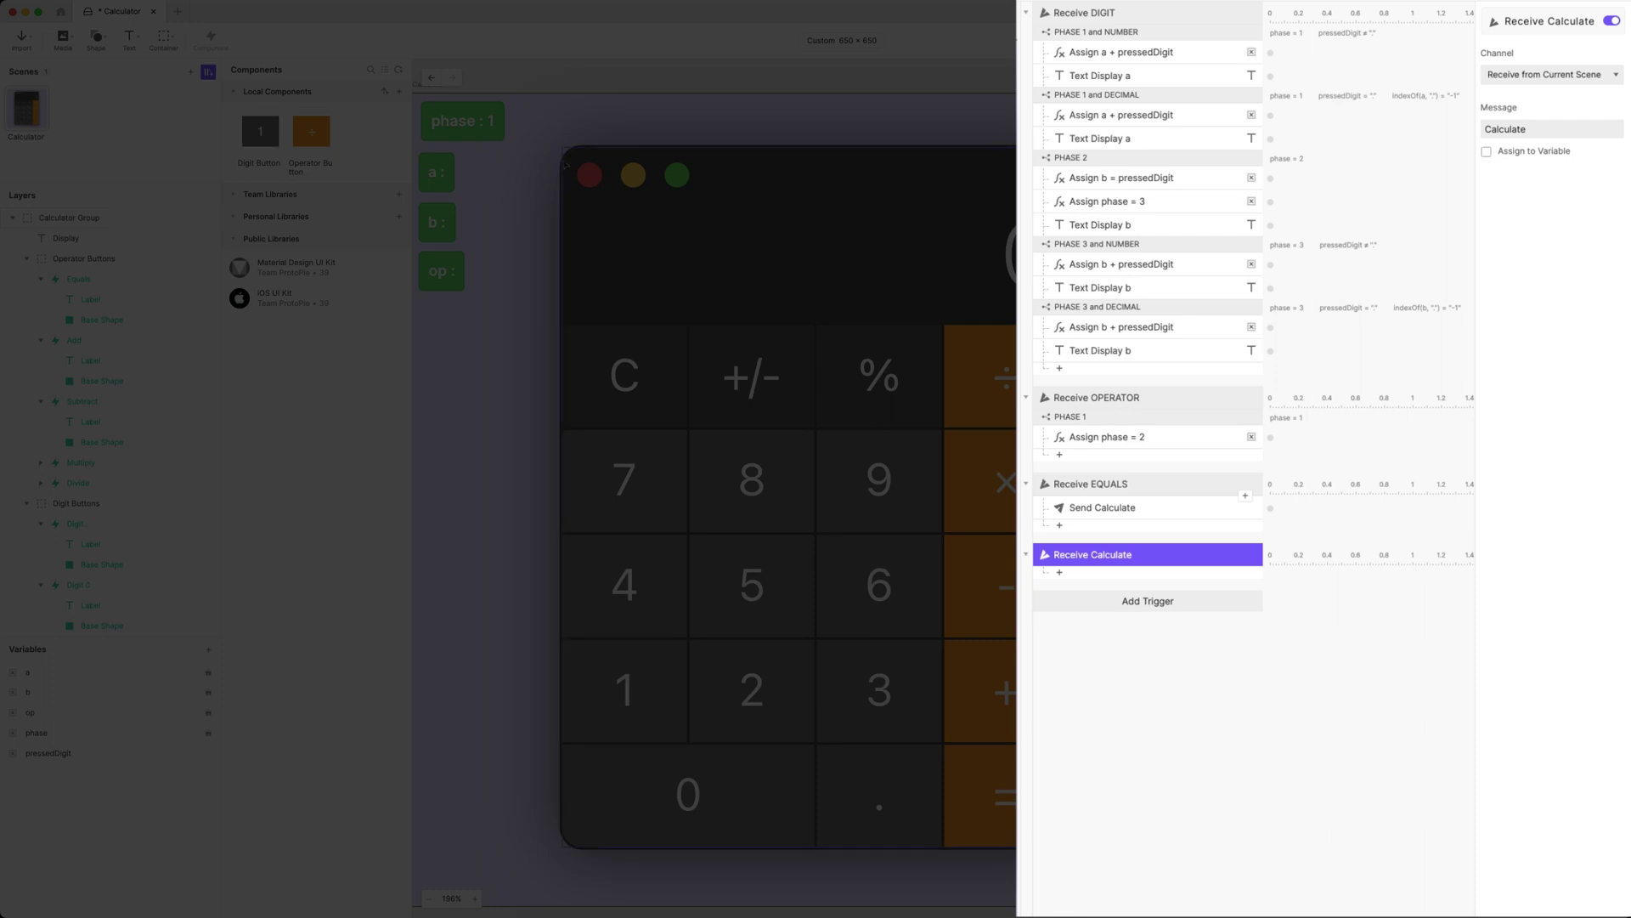
left_click(1136, 583)
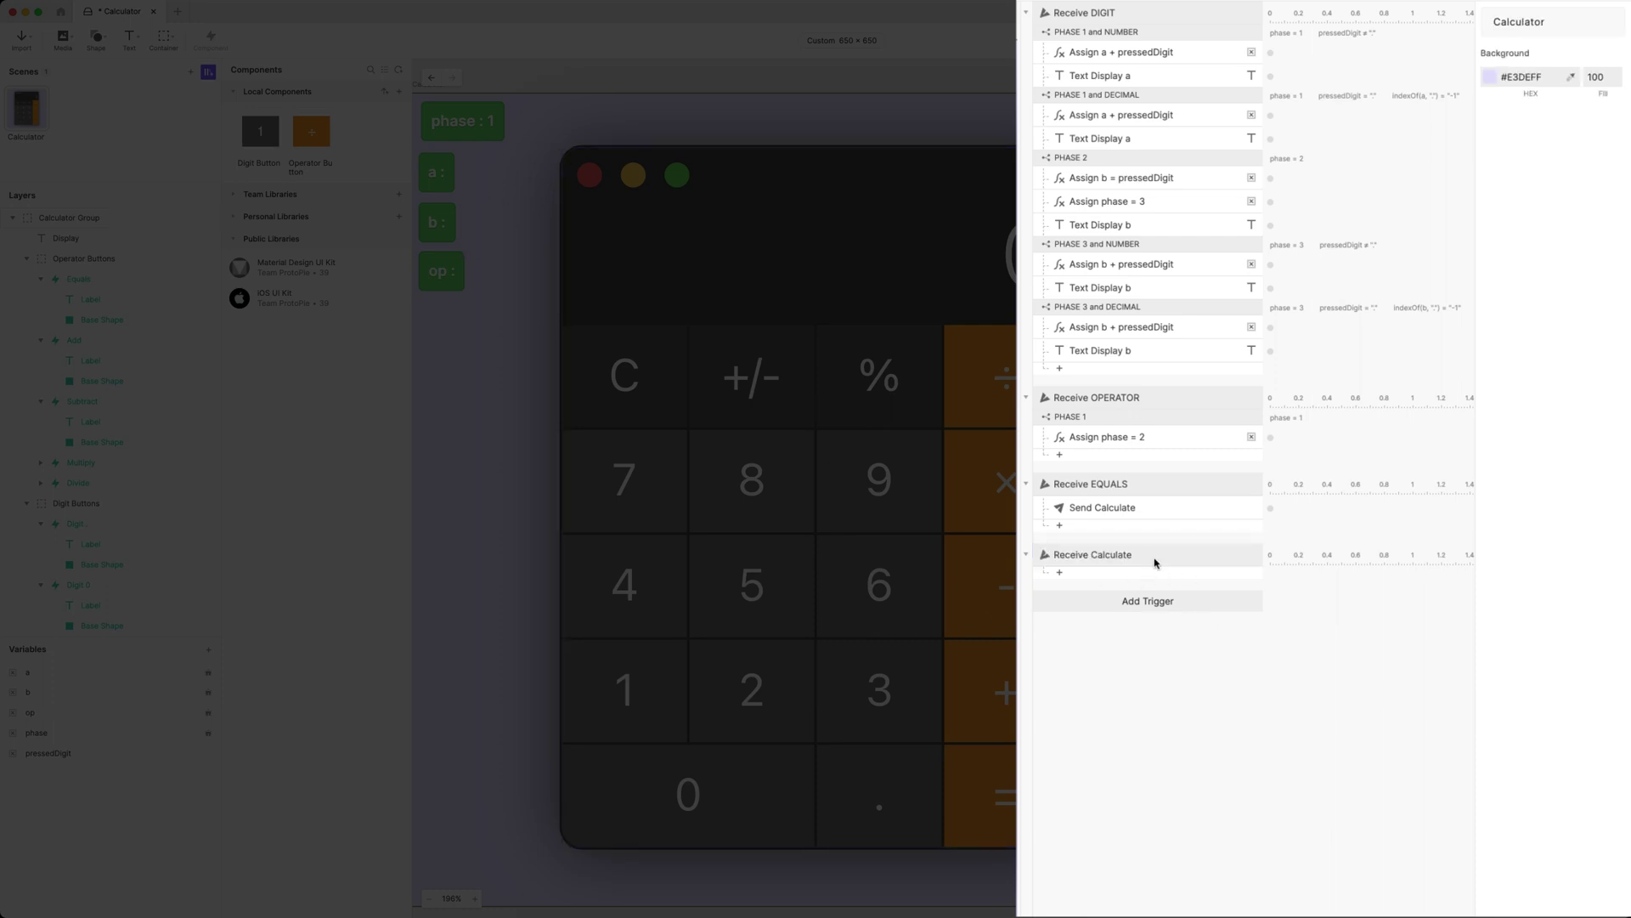
Step: Add a condition under Receive Calculate that checks the variable op
left_click(1109, 579)
left_click(1174, 890)
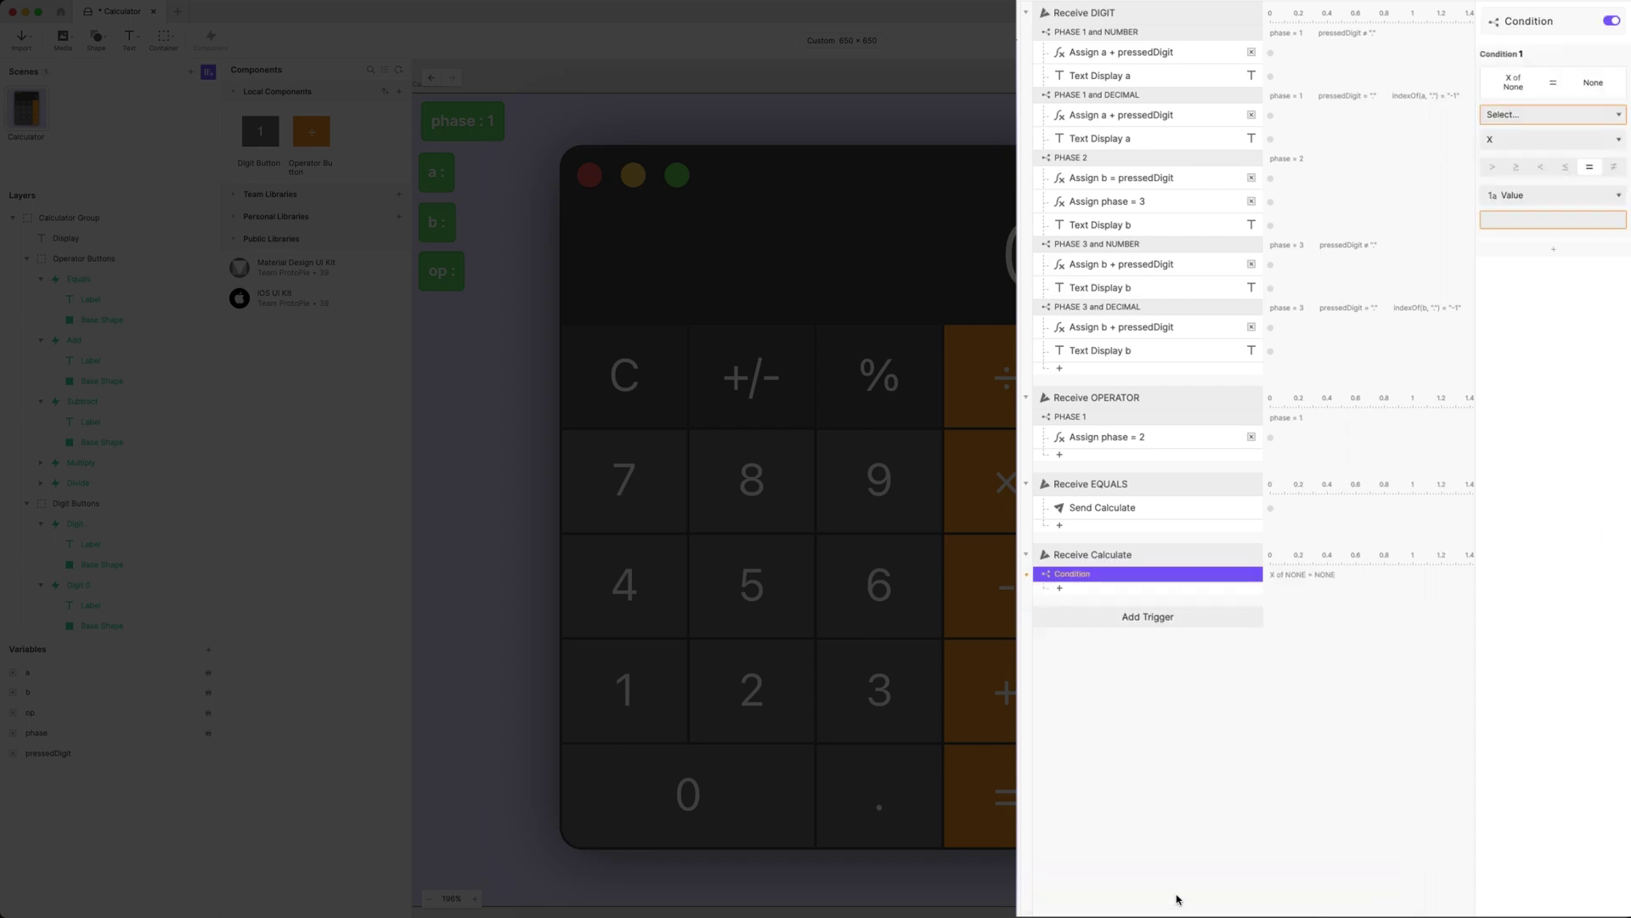
left_click(1530, 117)
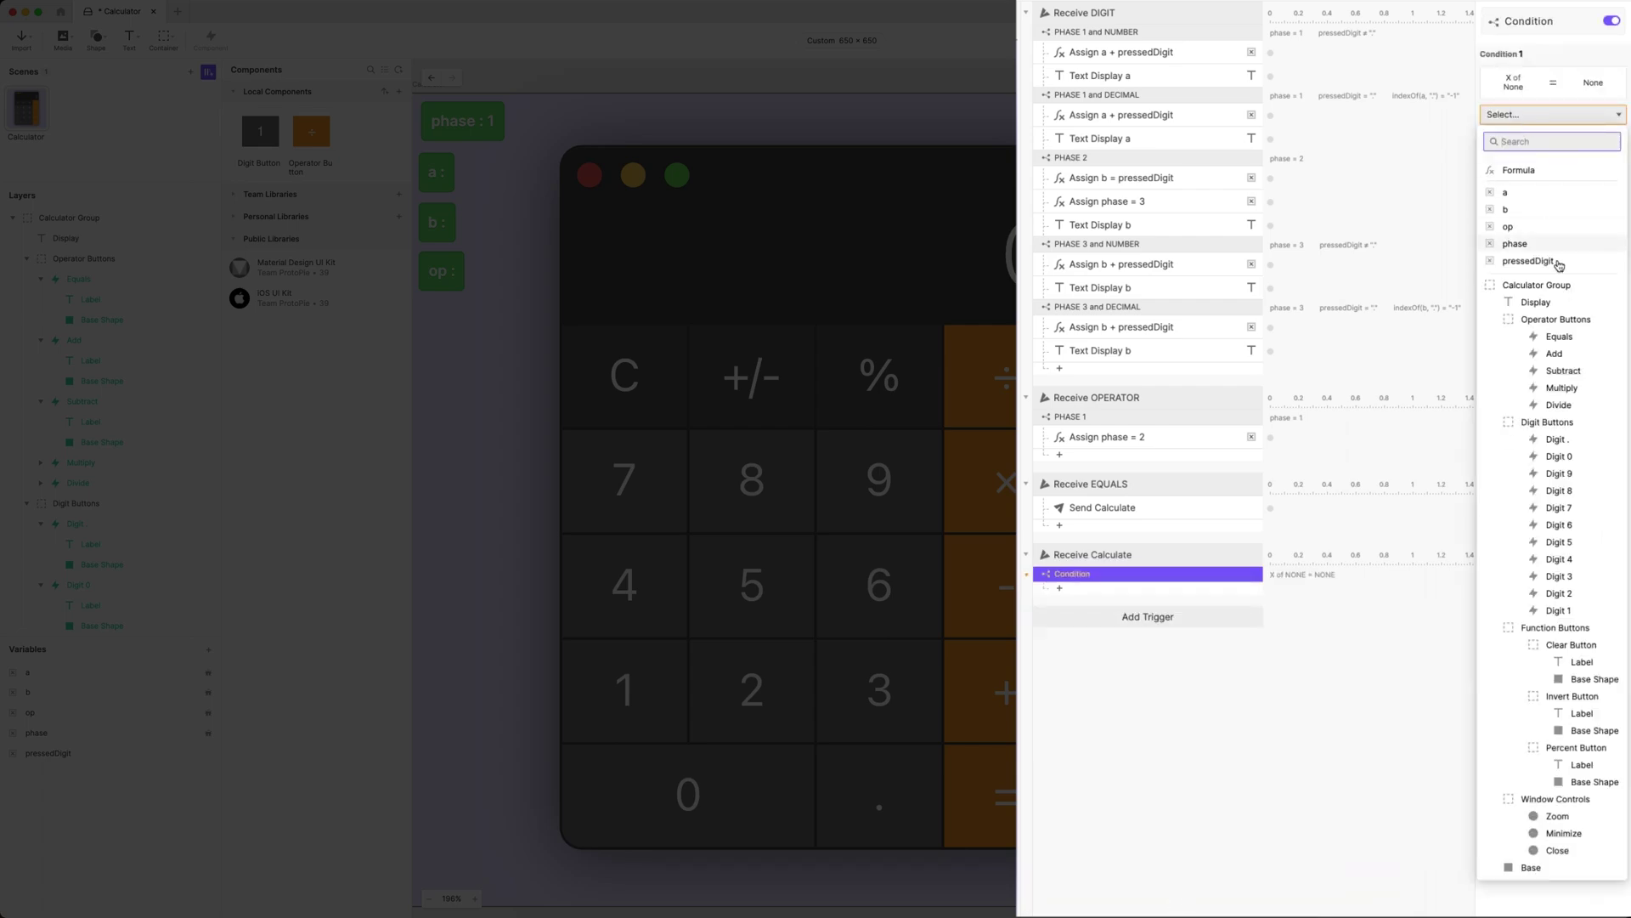
left_click(1509, 226)
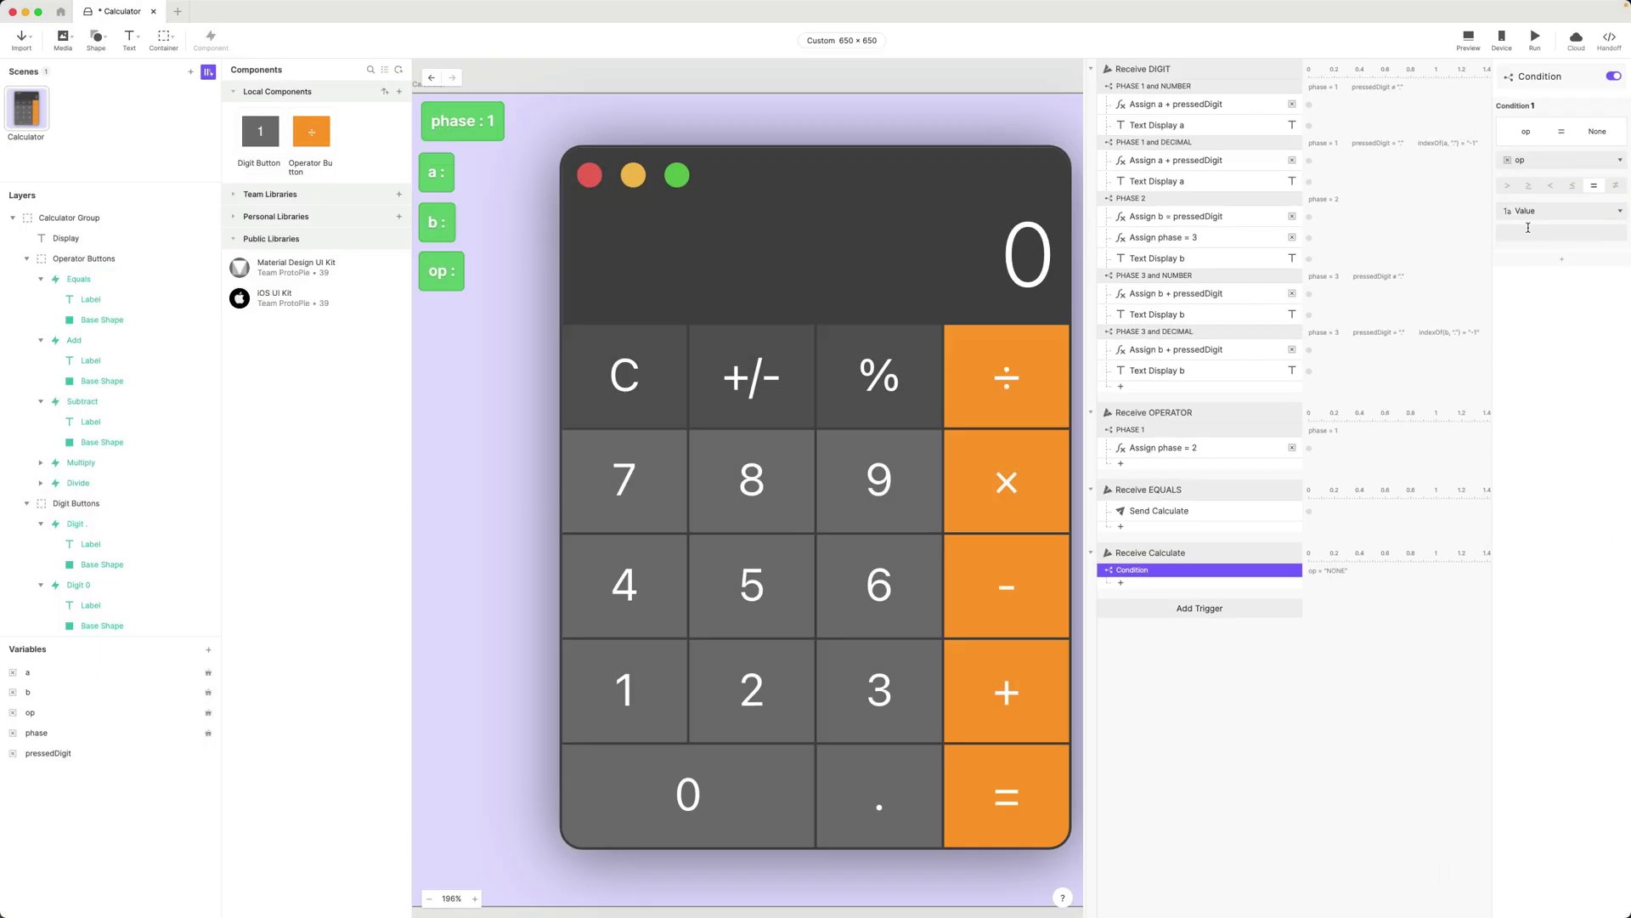
Step: Copy the ÷ symbol from the divide button's label and set it as the comparison value of the op condition
left_click(1529, 234)
left_click(1006, 375)
double_click(1007, 374)
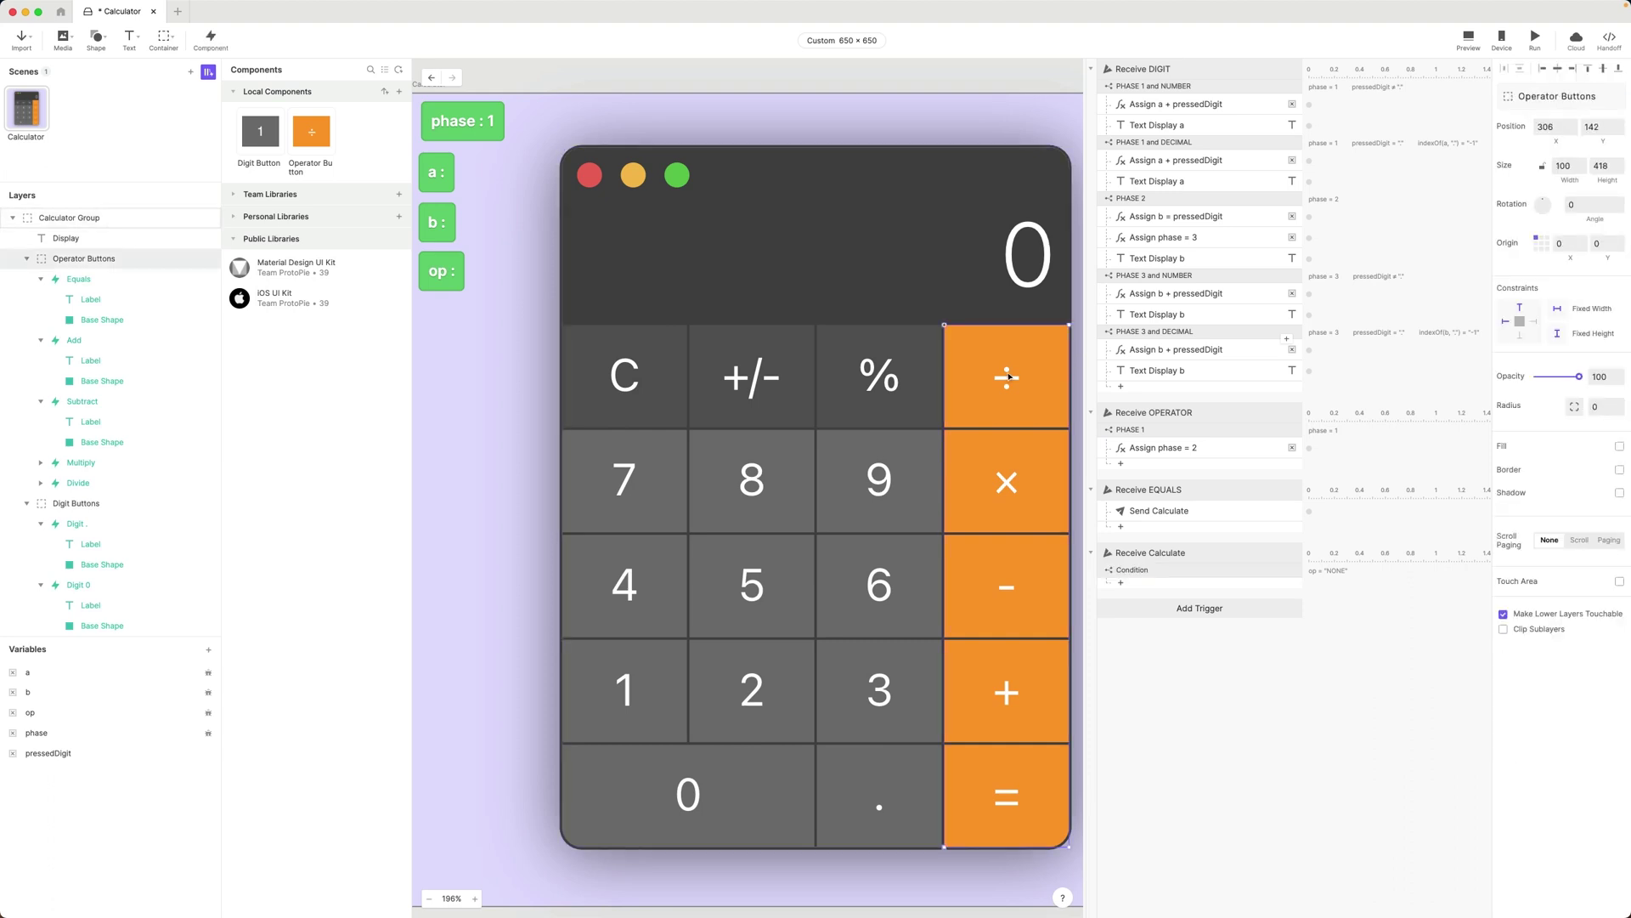
double_click(1008, 373)
double_click(1008, 374)
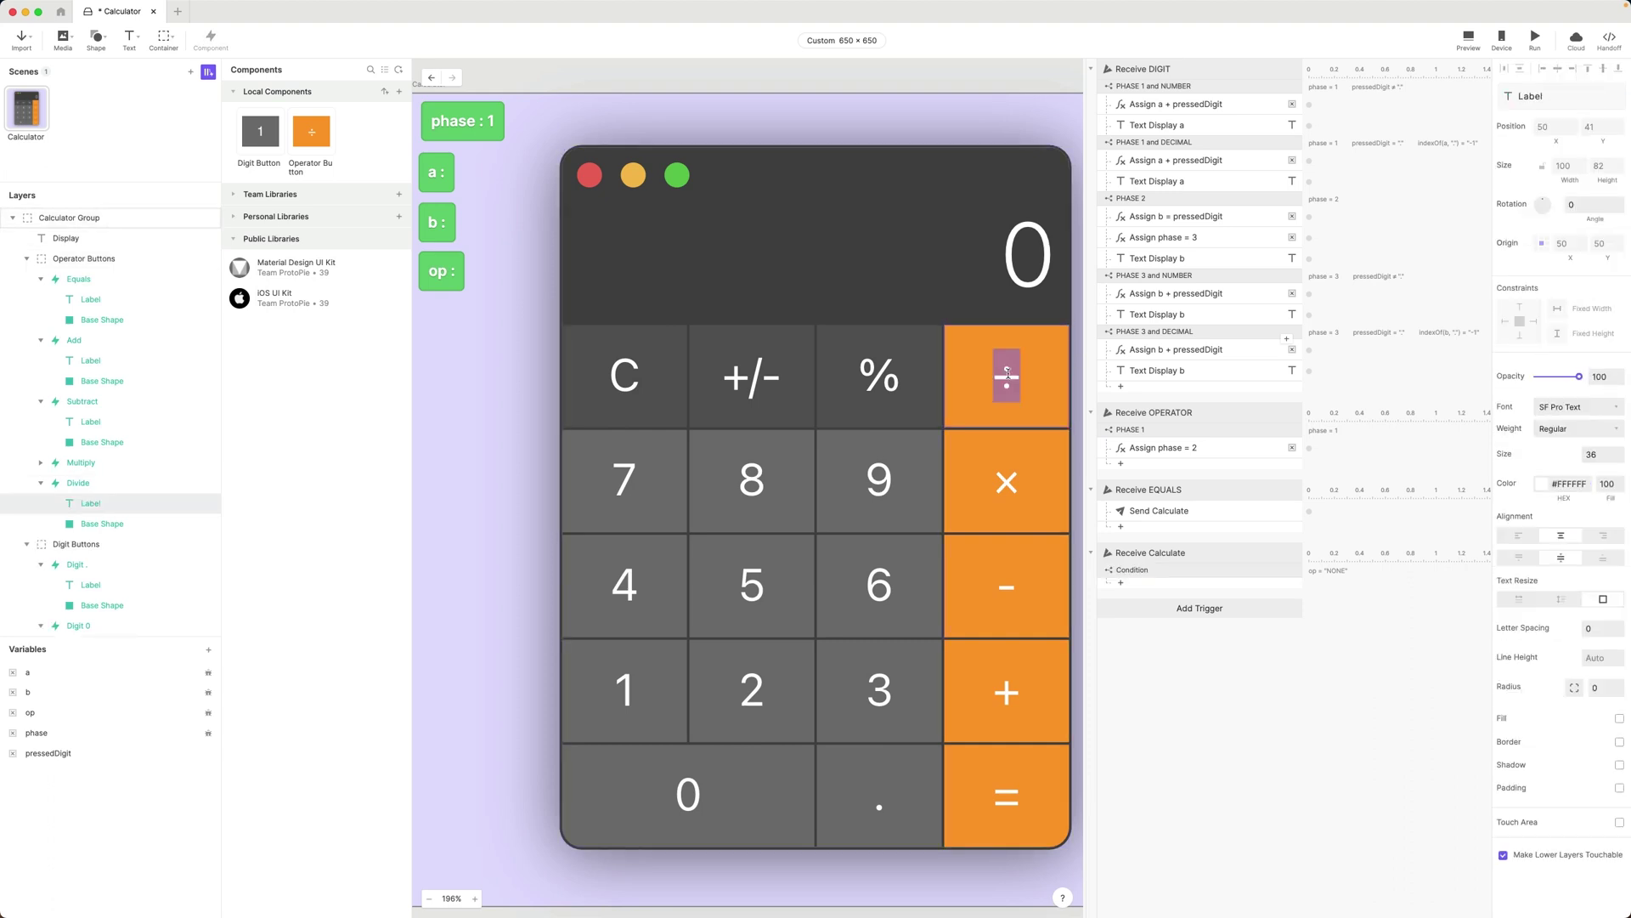
left_click(1187, 571)
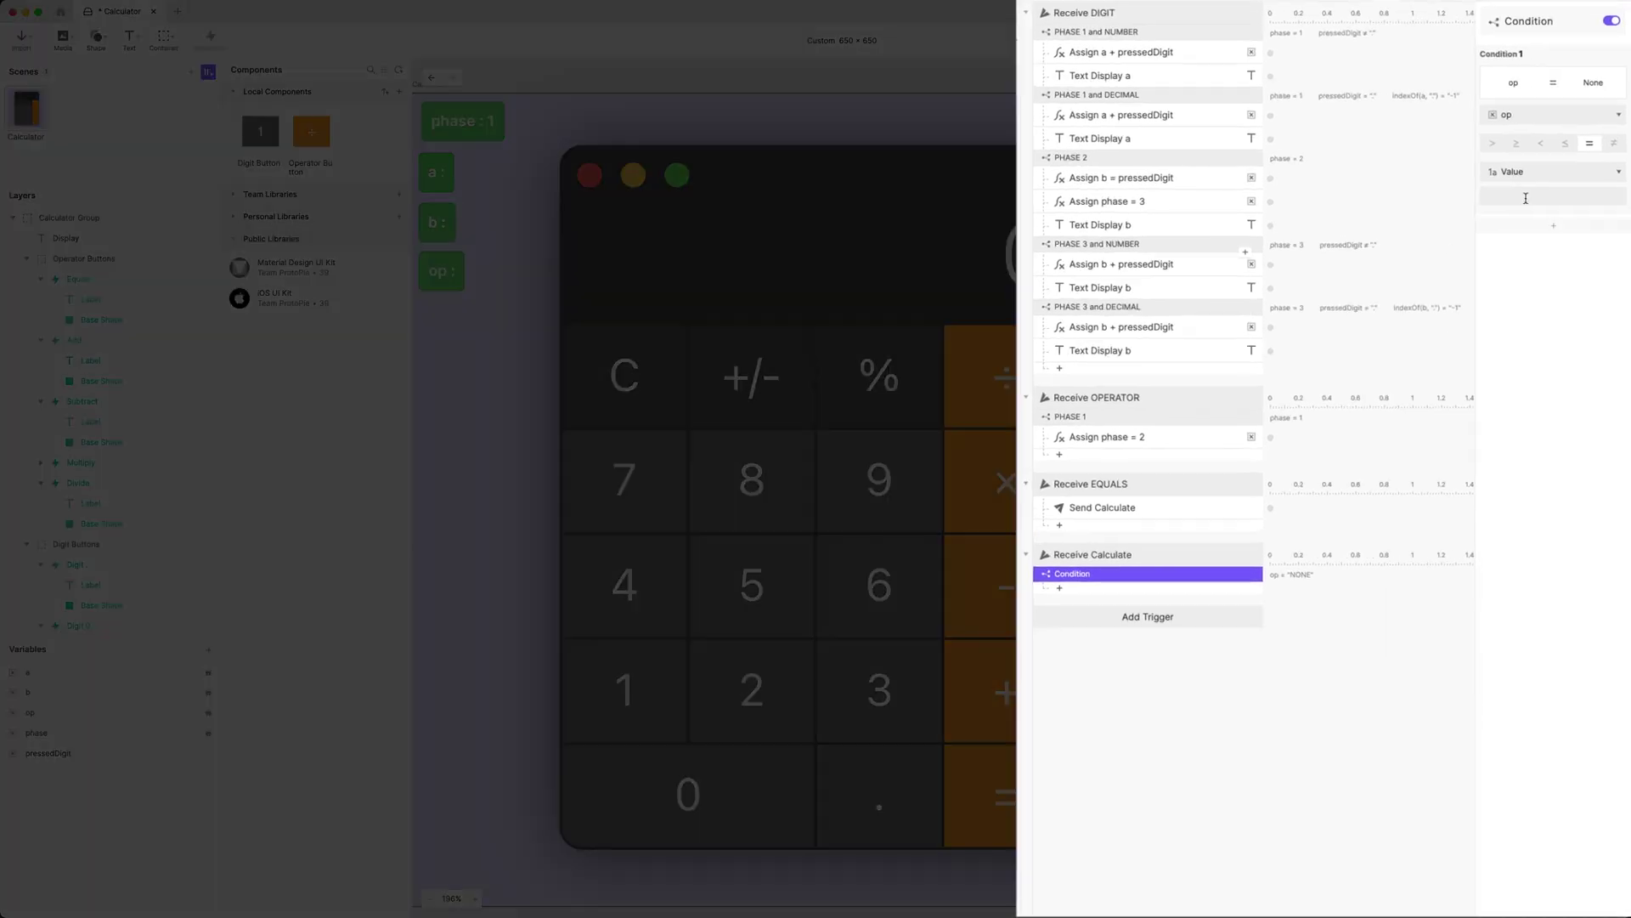
left_click(1537, 233)
type("+")
Step: Rename the condition under Receive Calculate as Condition DIVIDE
double_click(1115, 573)
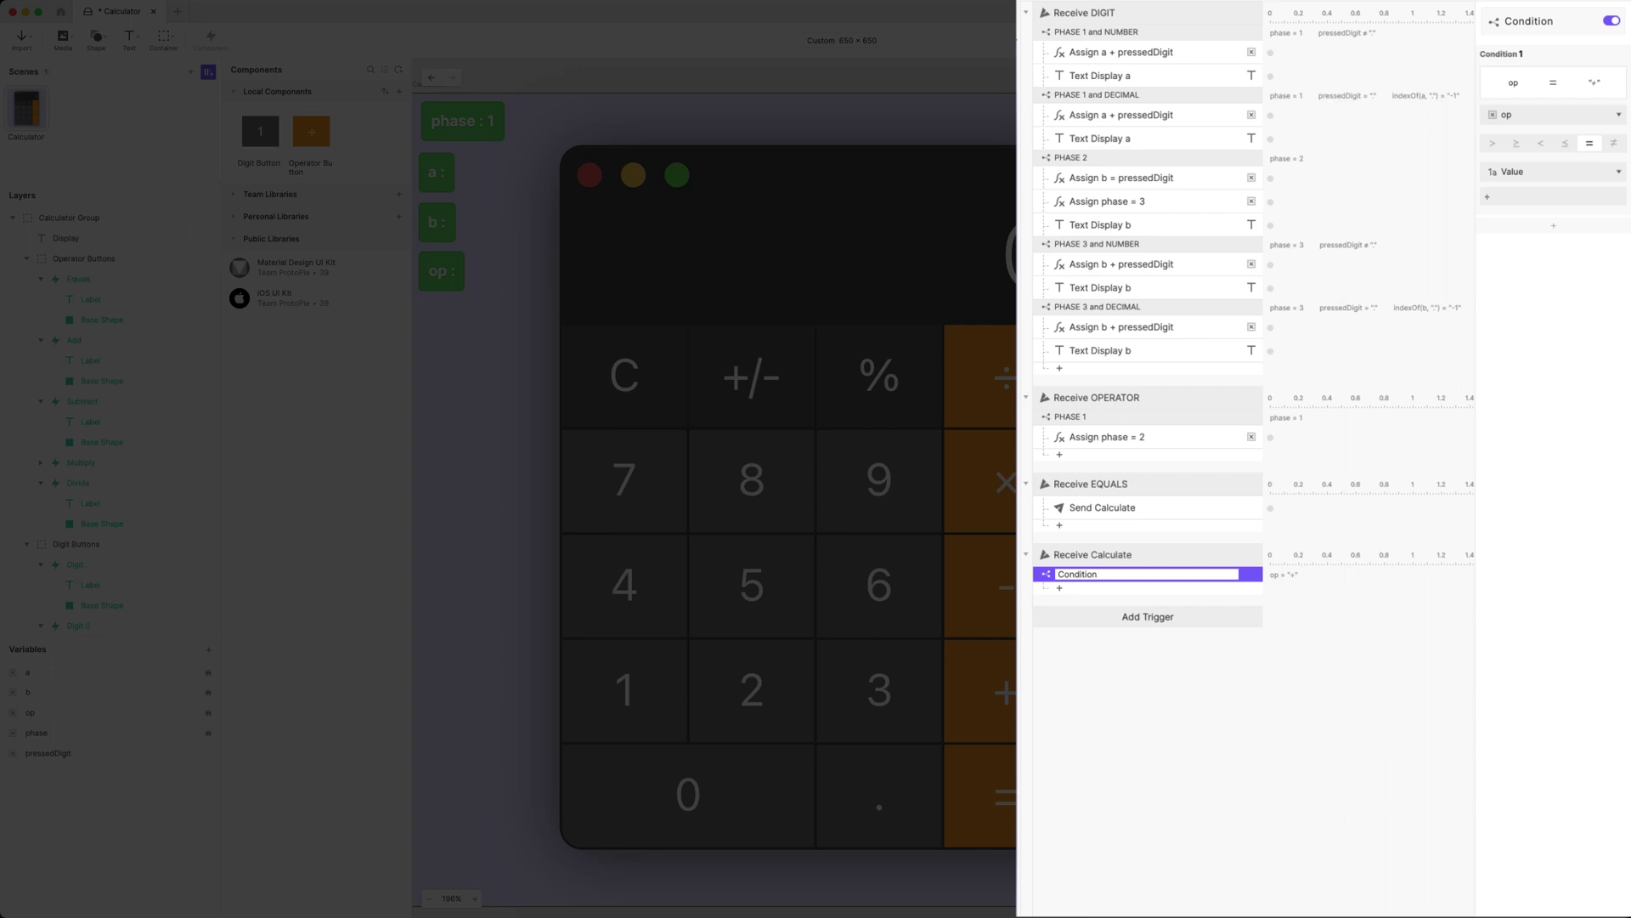
type("DIVIDE")
key("Return")
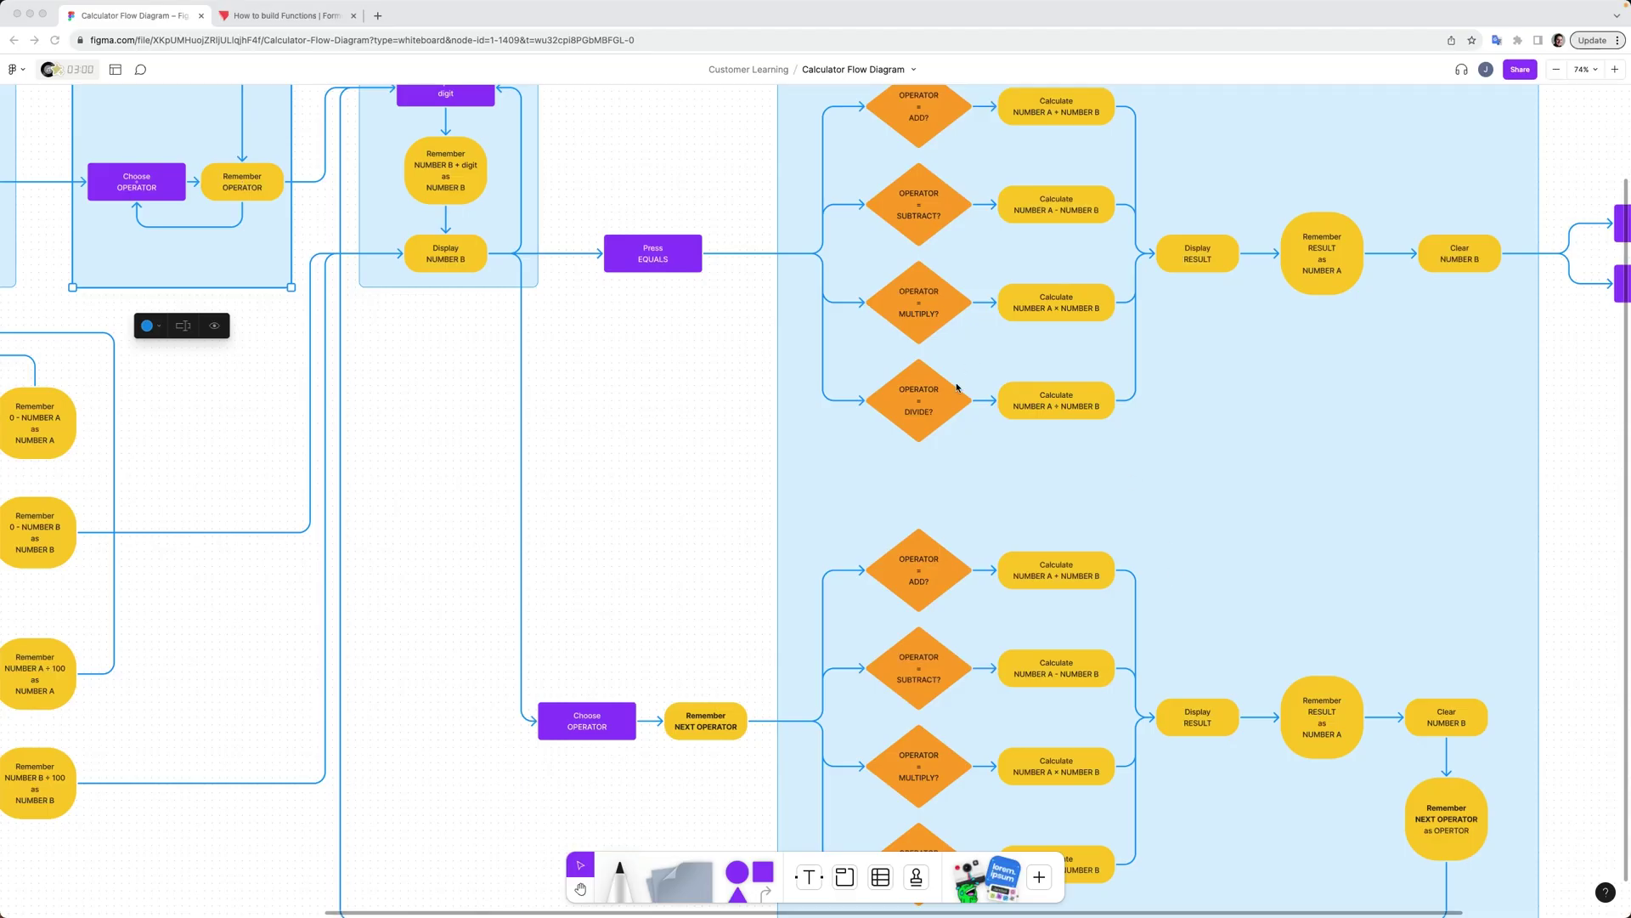
Step: Examine the operator branches in the Calculate section of the Figma flow diagram, then switch back to ProtoPie
scroll(932, 340, "up", 2)
scroll(933, 340, "up", 1)
scroll(933, 339, "right", 2)
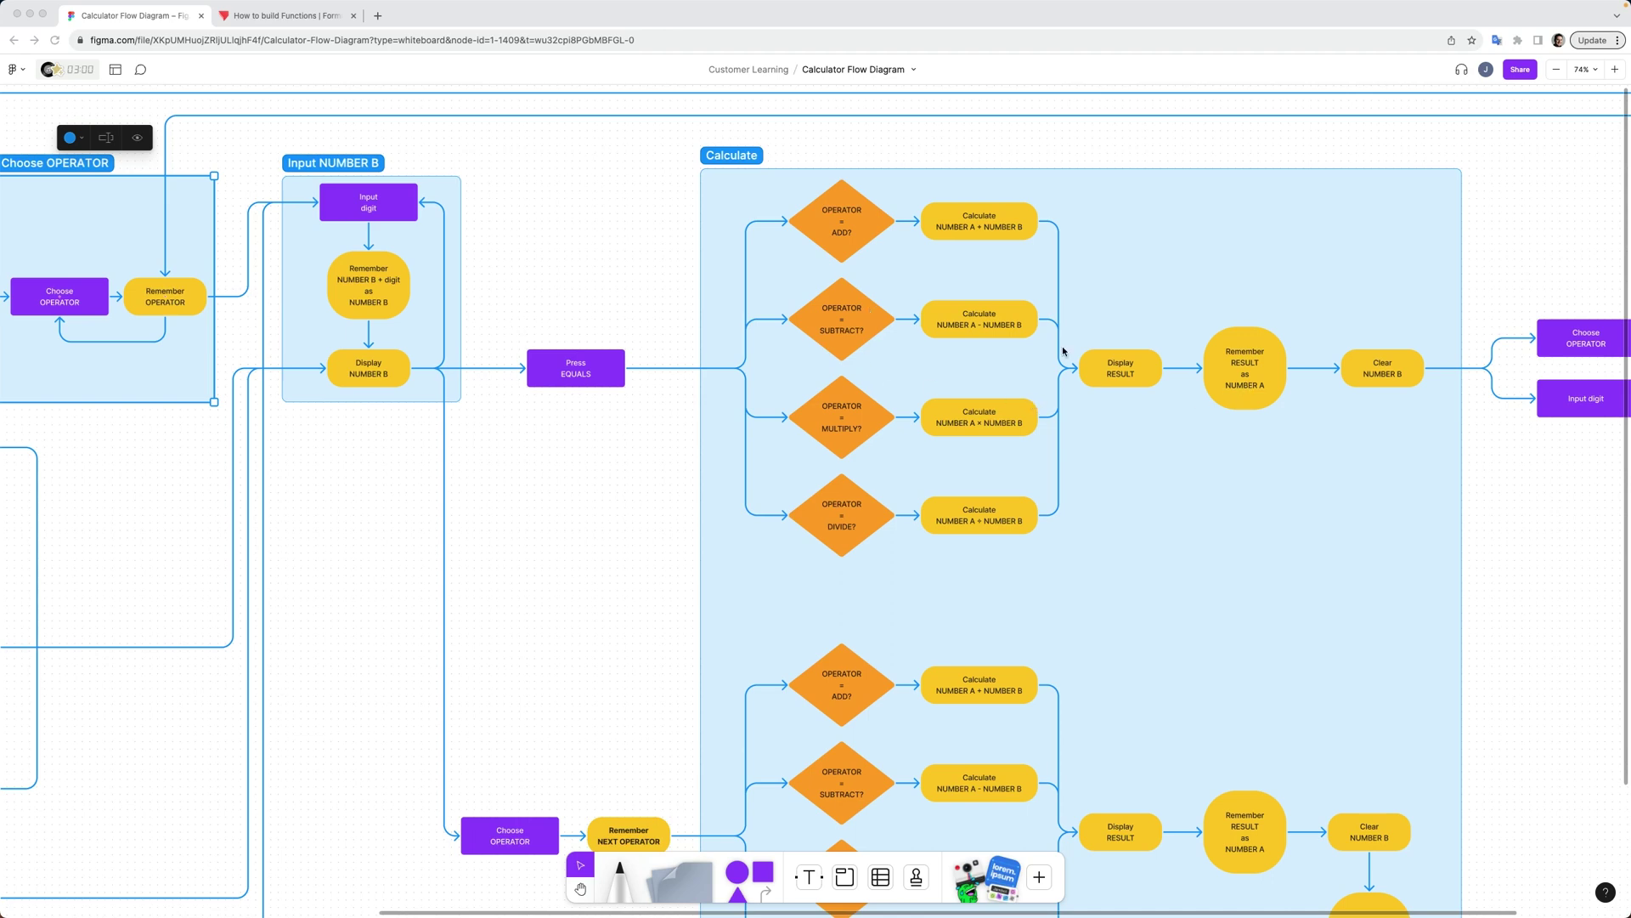
scroll(1187, 372, "up", 1)
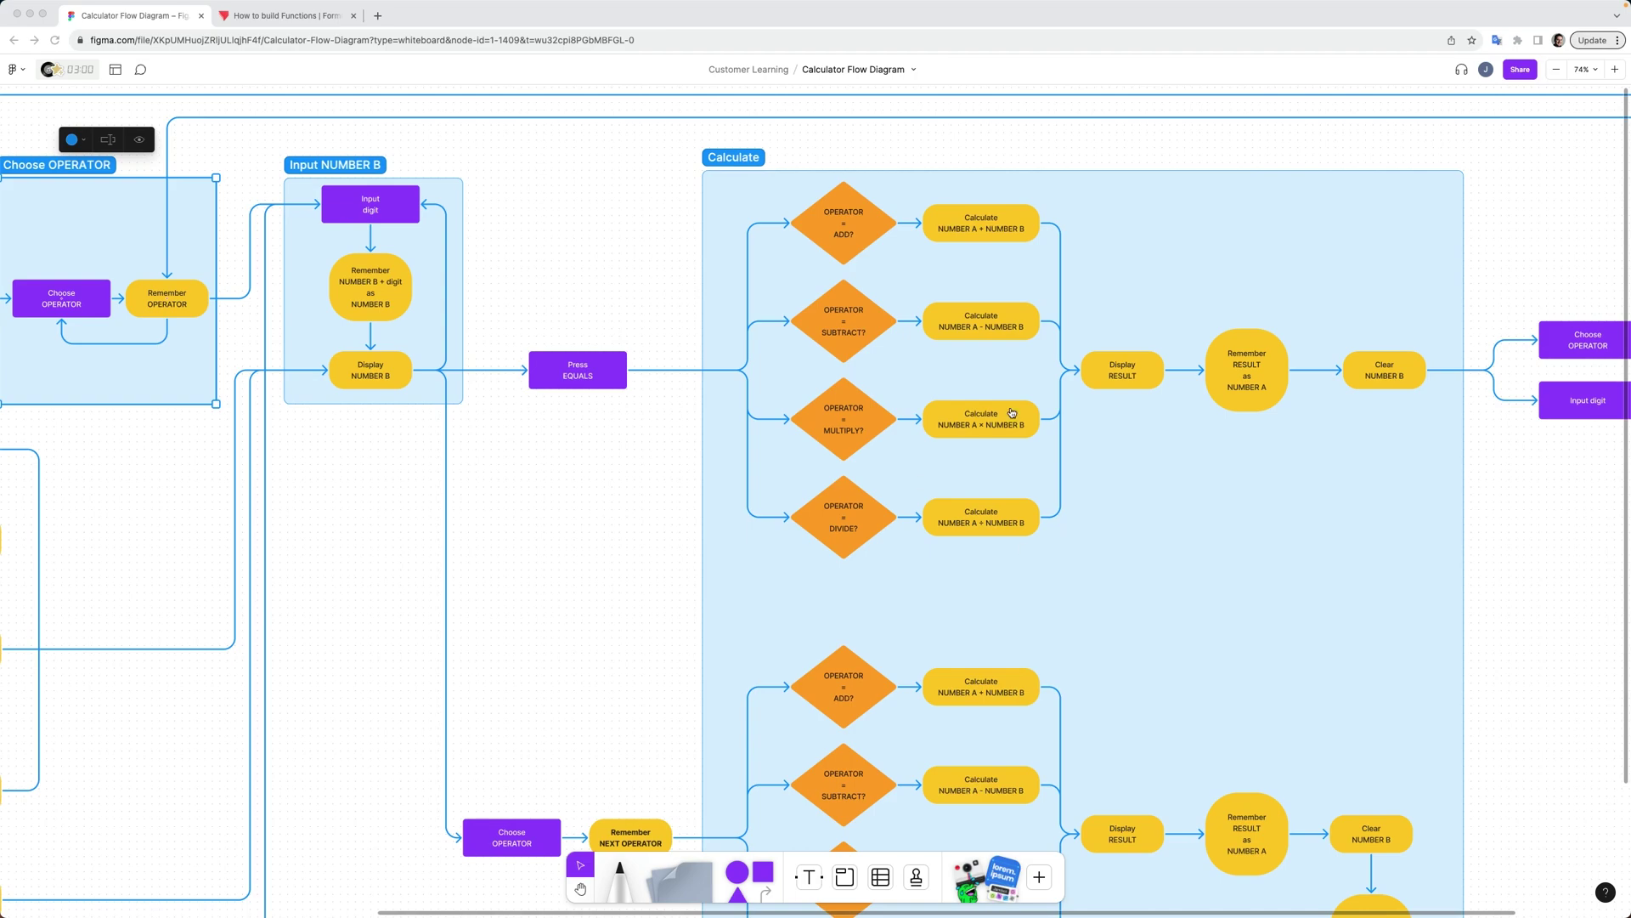
key("super+Tab")
Step: Add an Assign response under Condition DIVIDE that sets variable a to the formula number(a) / number(b)
left_click(1203, 585)
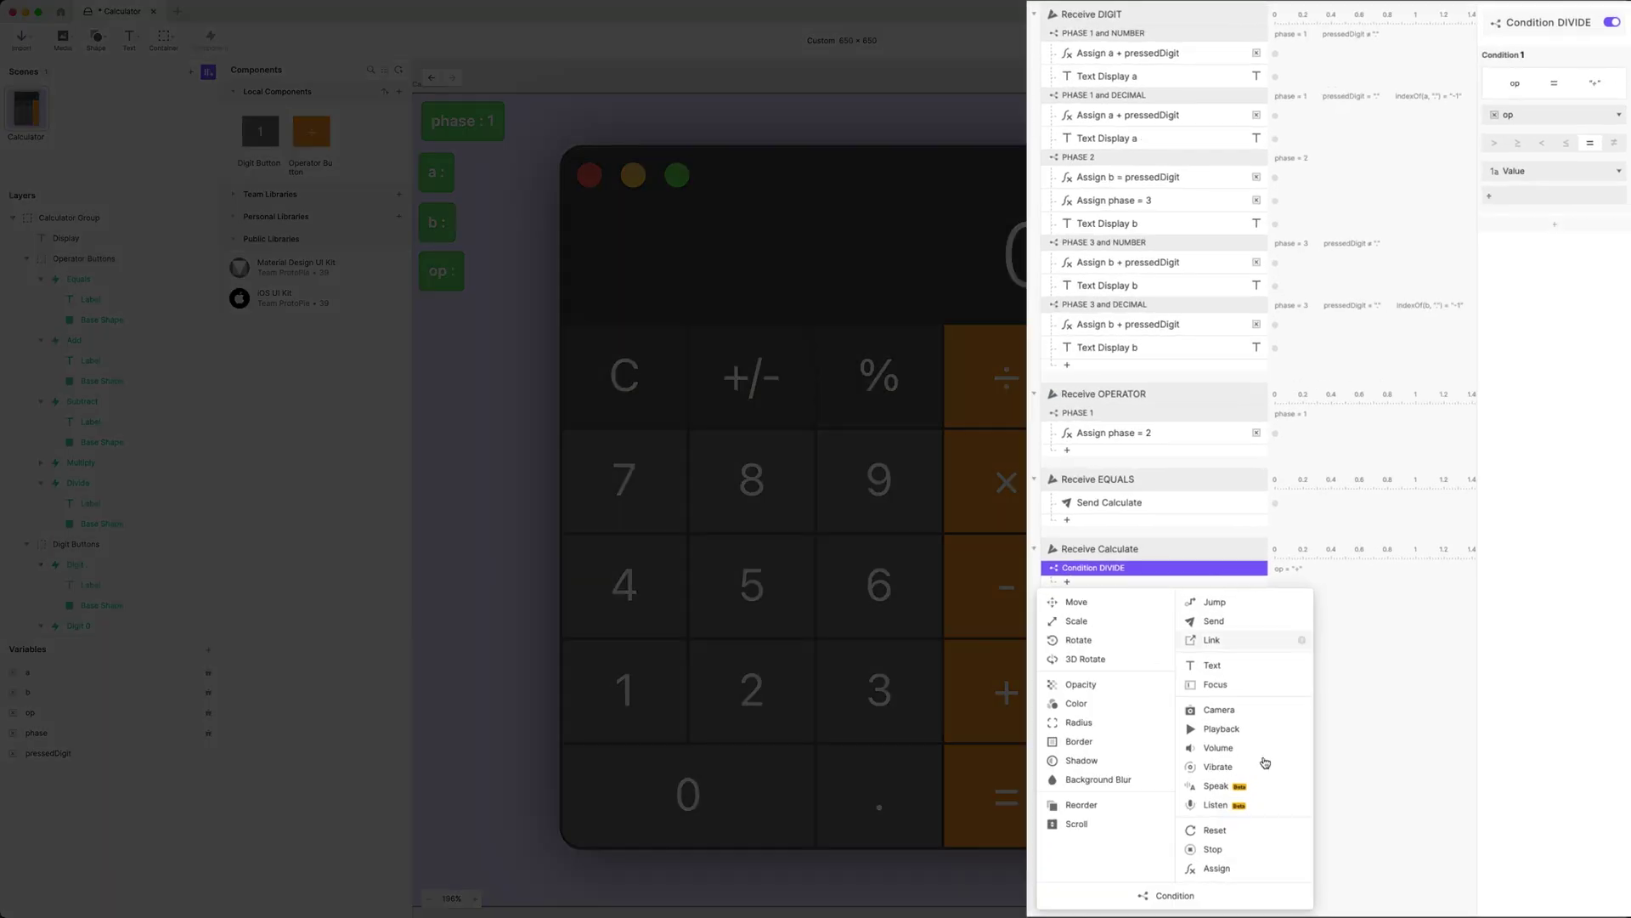
left_click(1223, 867)
left_click(1568, 47)
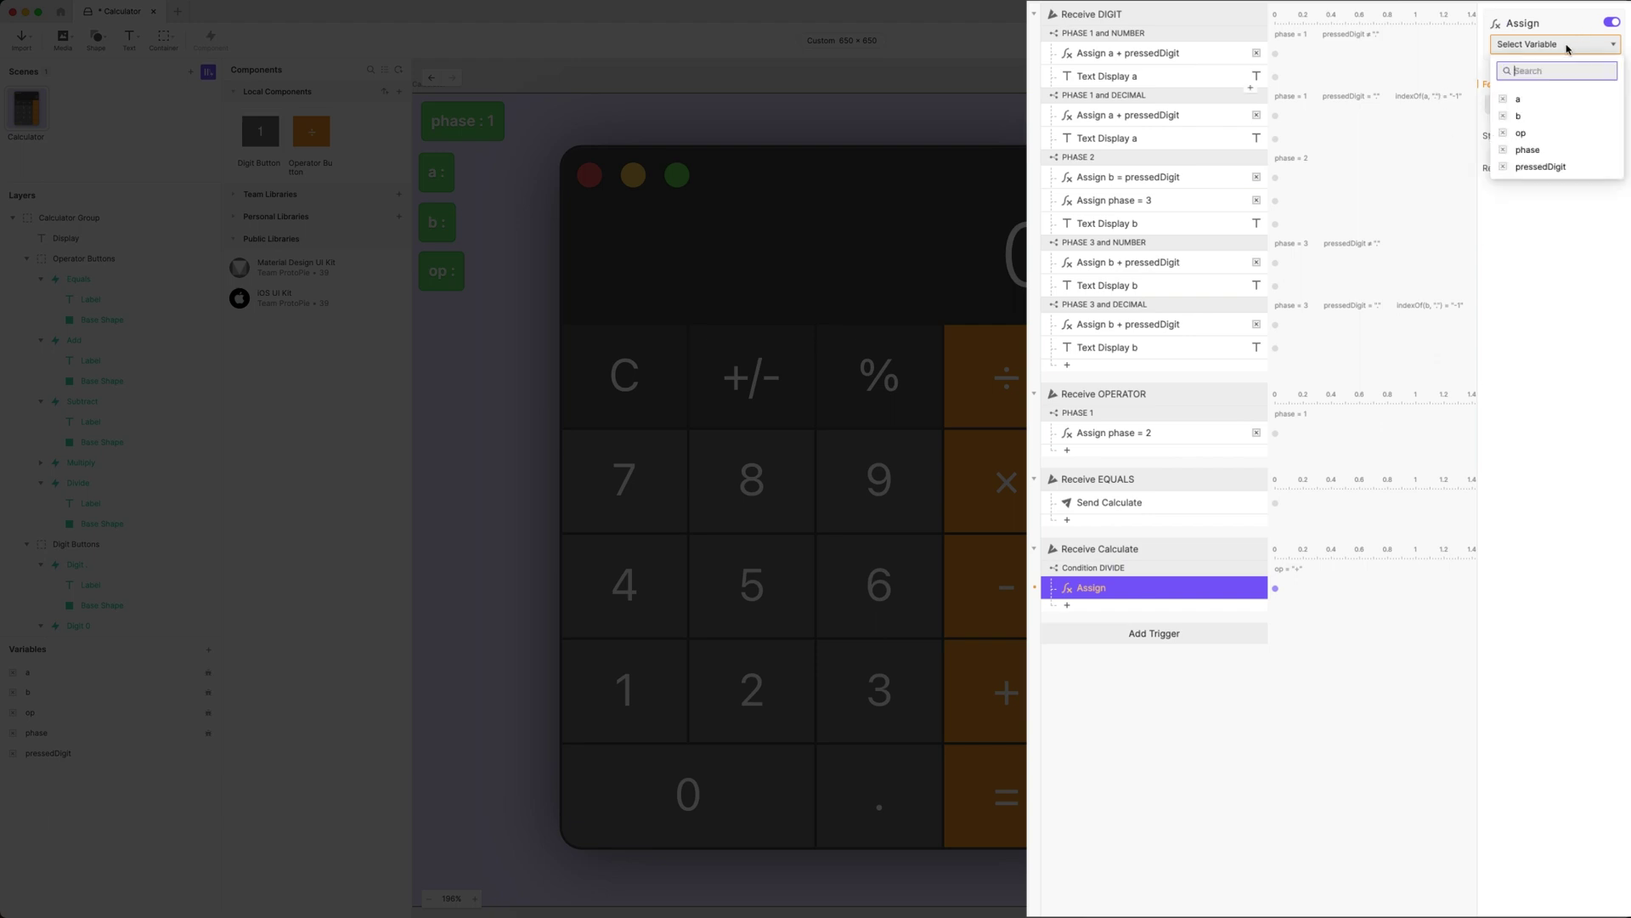
left_click(1522, 99)
left_click(1522, 102)
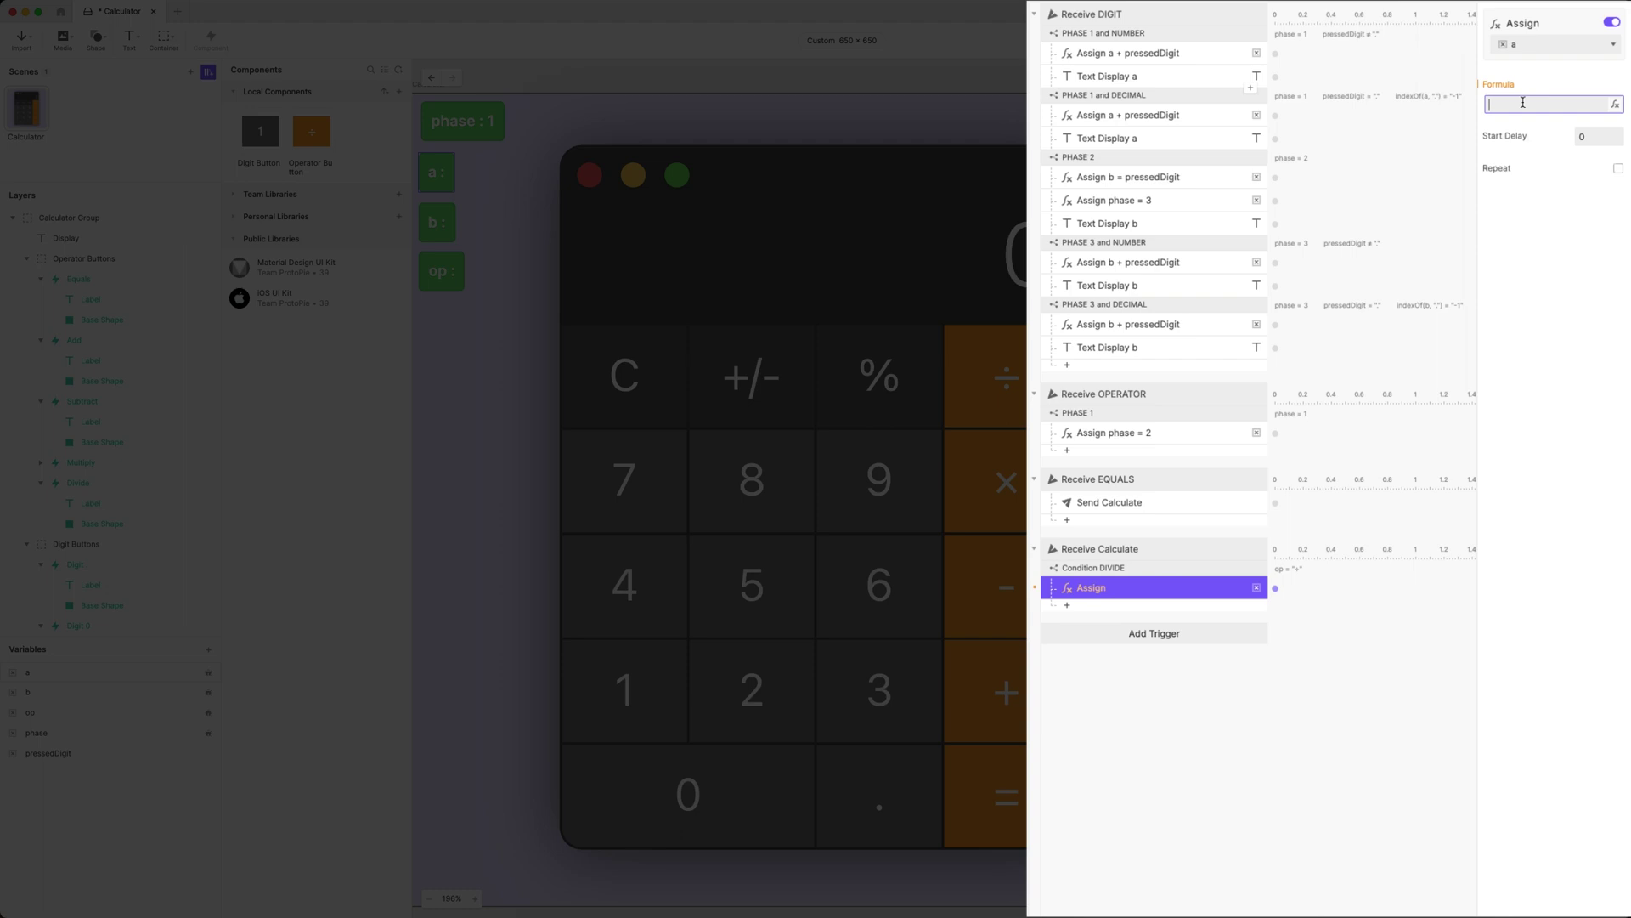
type("number(a) / number(b")
left_click(1560, 175)
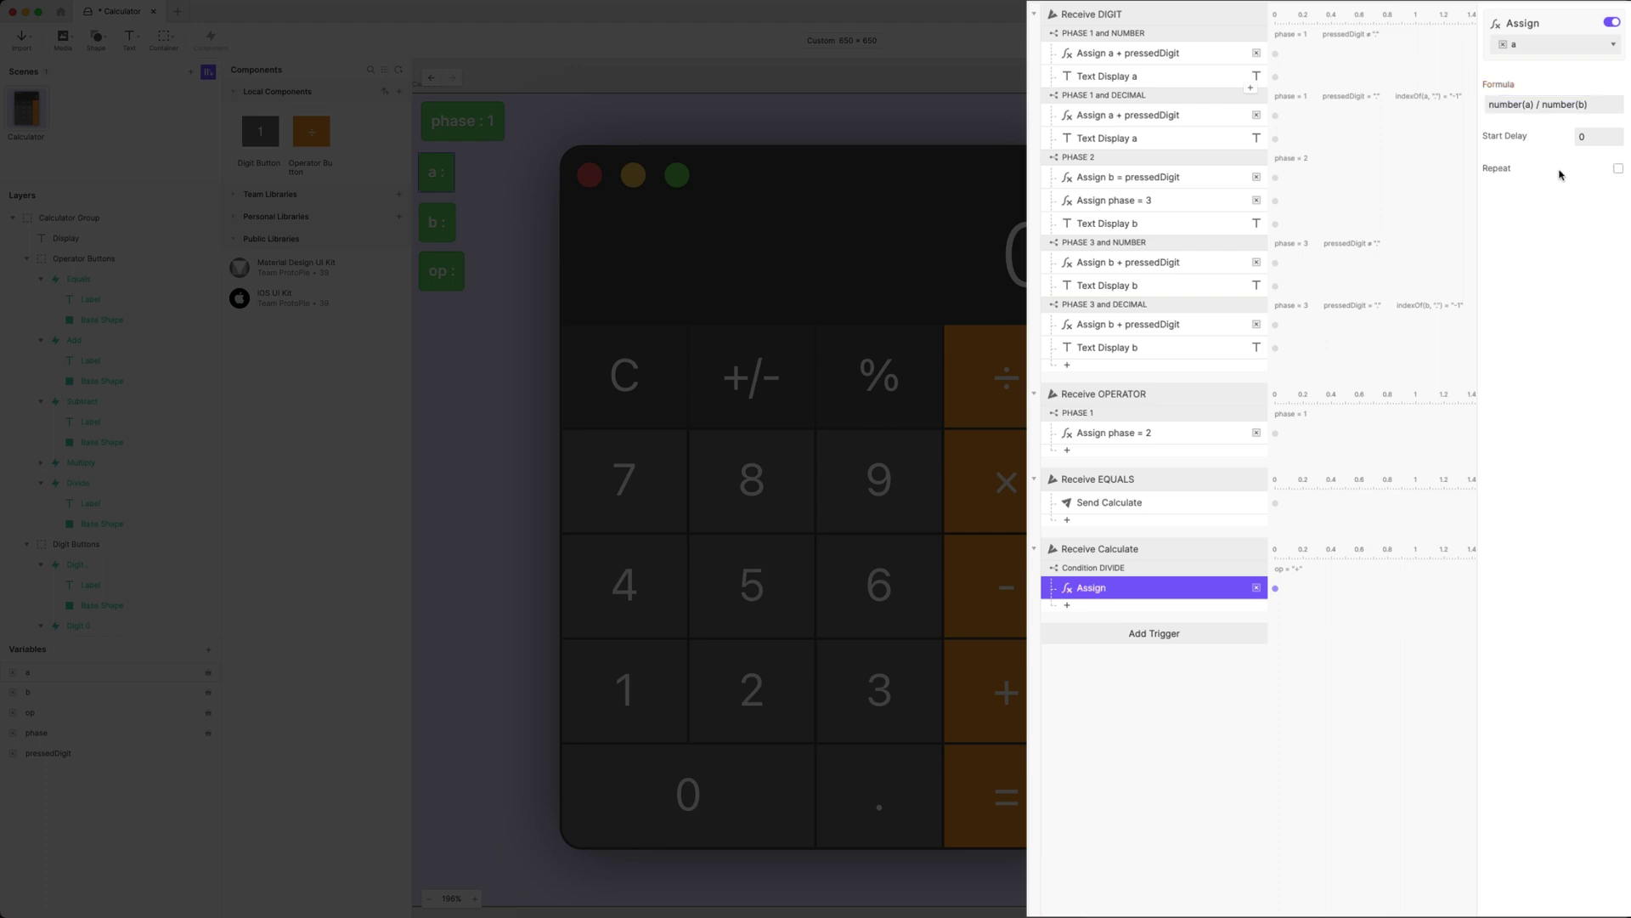
Step: Rename the new Assign response under Condition DIVIDE as Assign a = a/b
double_click(1135, 588)
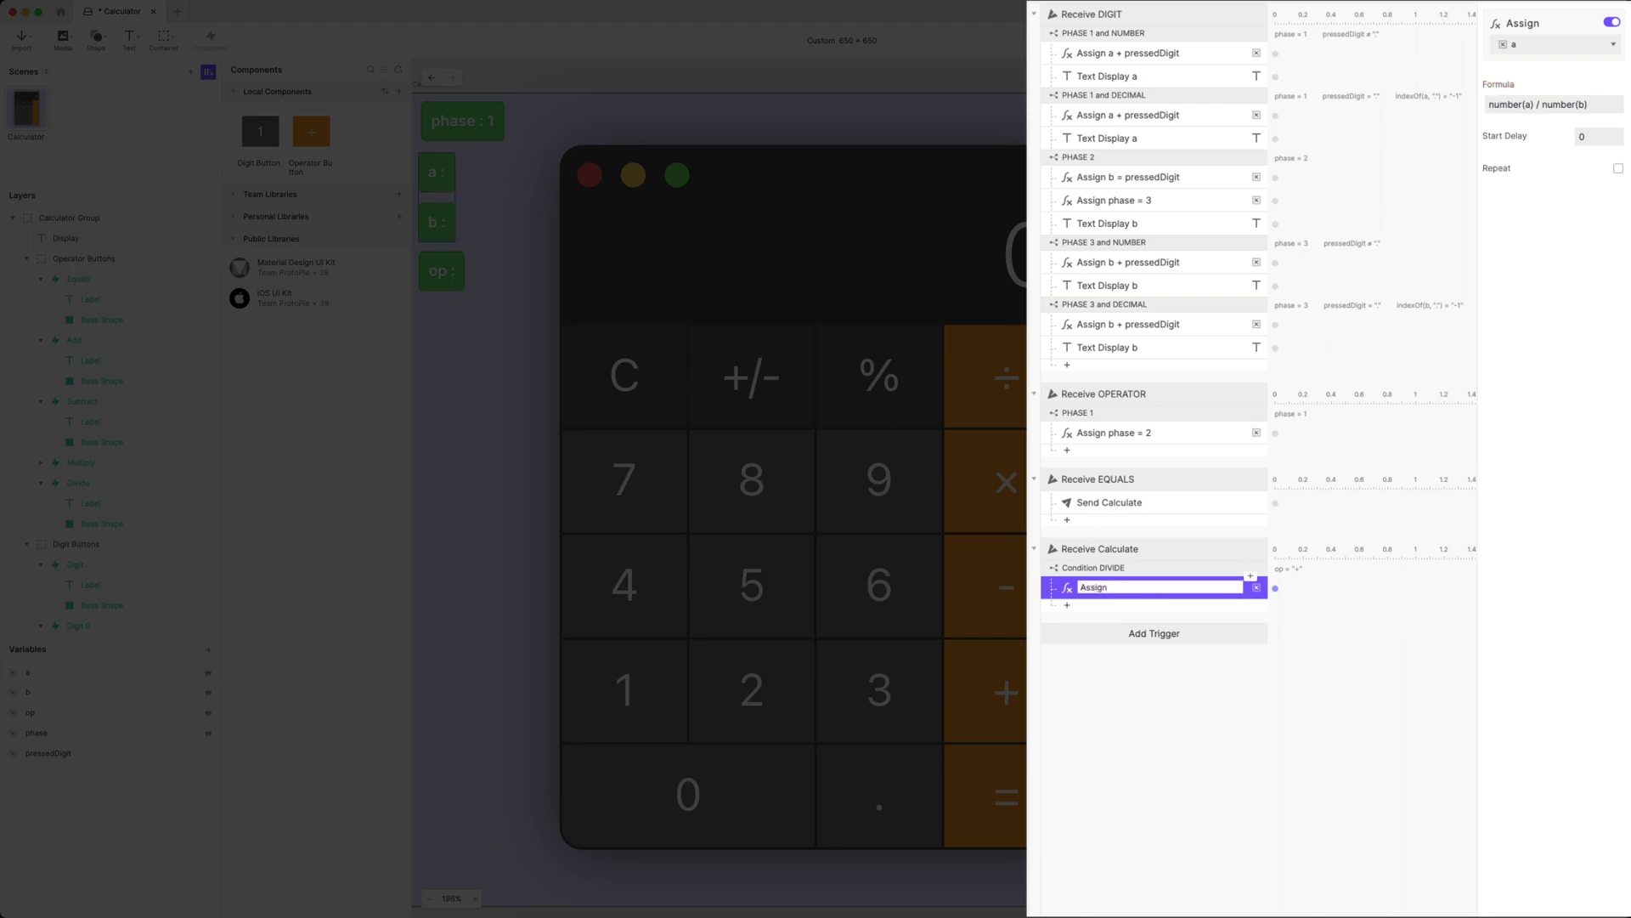
type("a = a/b")
key("Return")
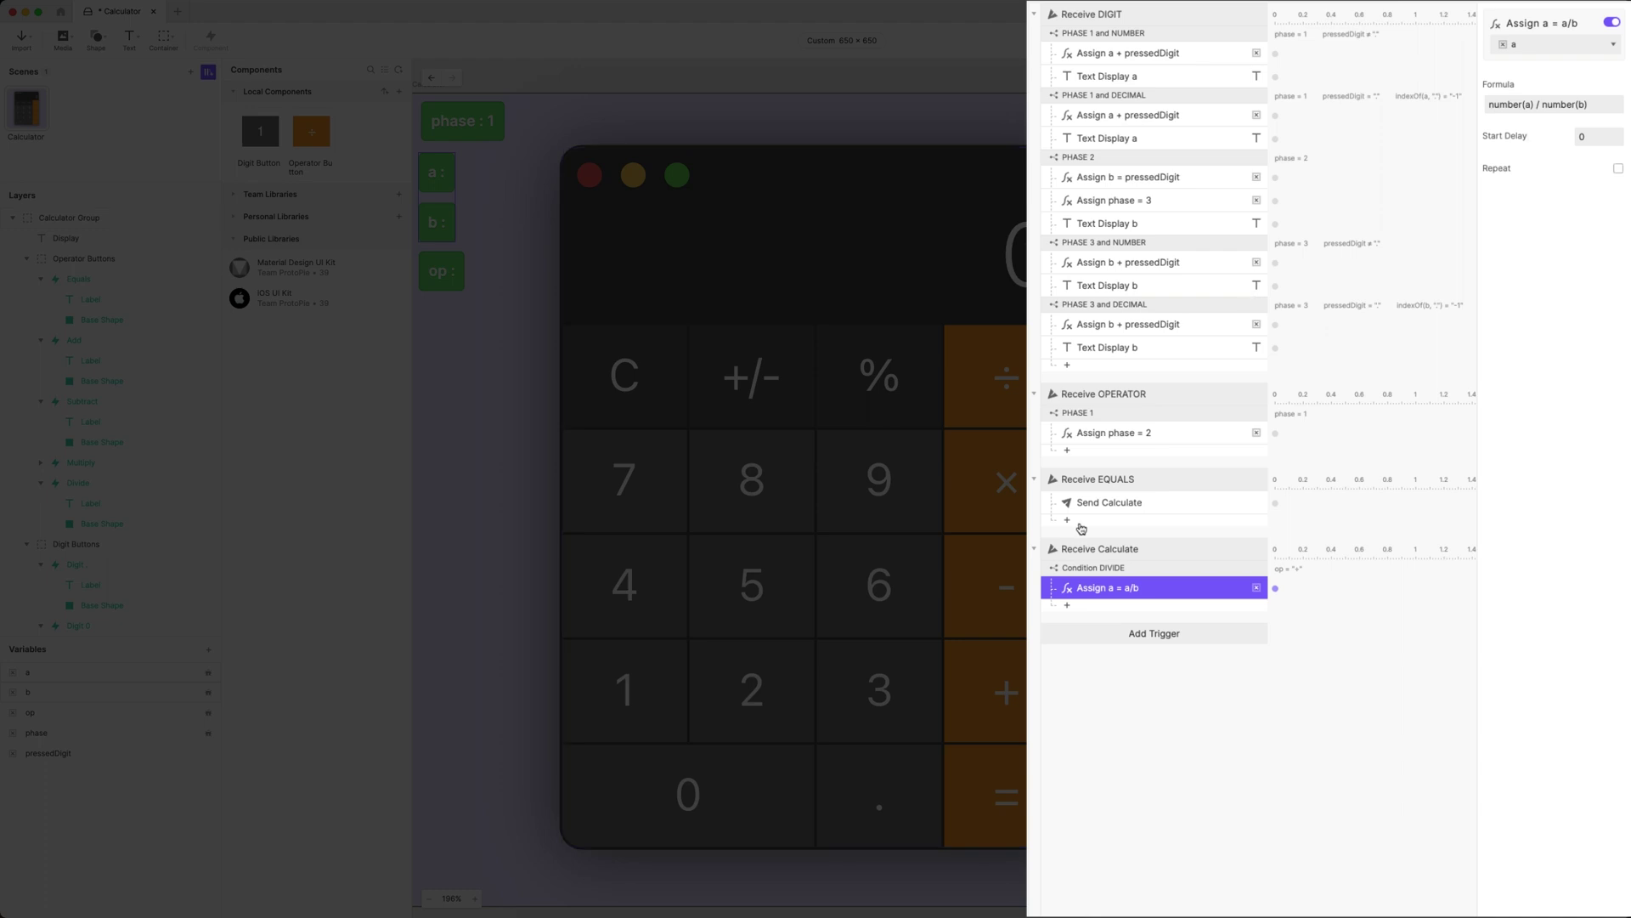
Step: Copy the Text Display a response from PHASE 1 and NUMBER and paste it below Assign a = a/b
left_click(1125, 79)
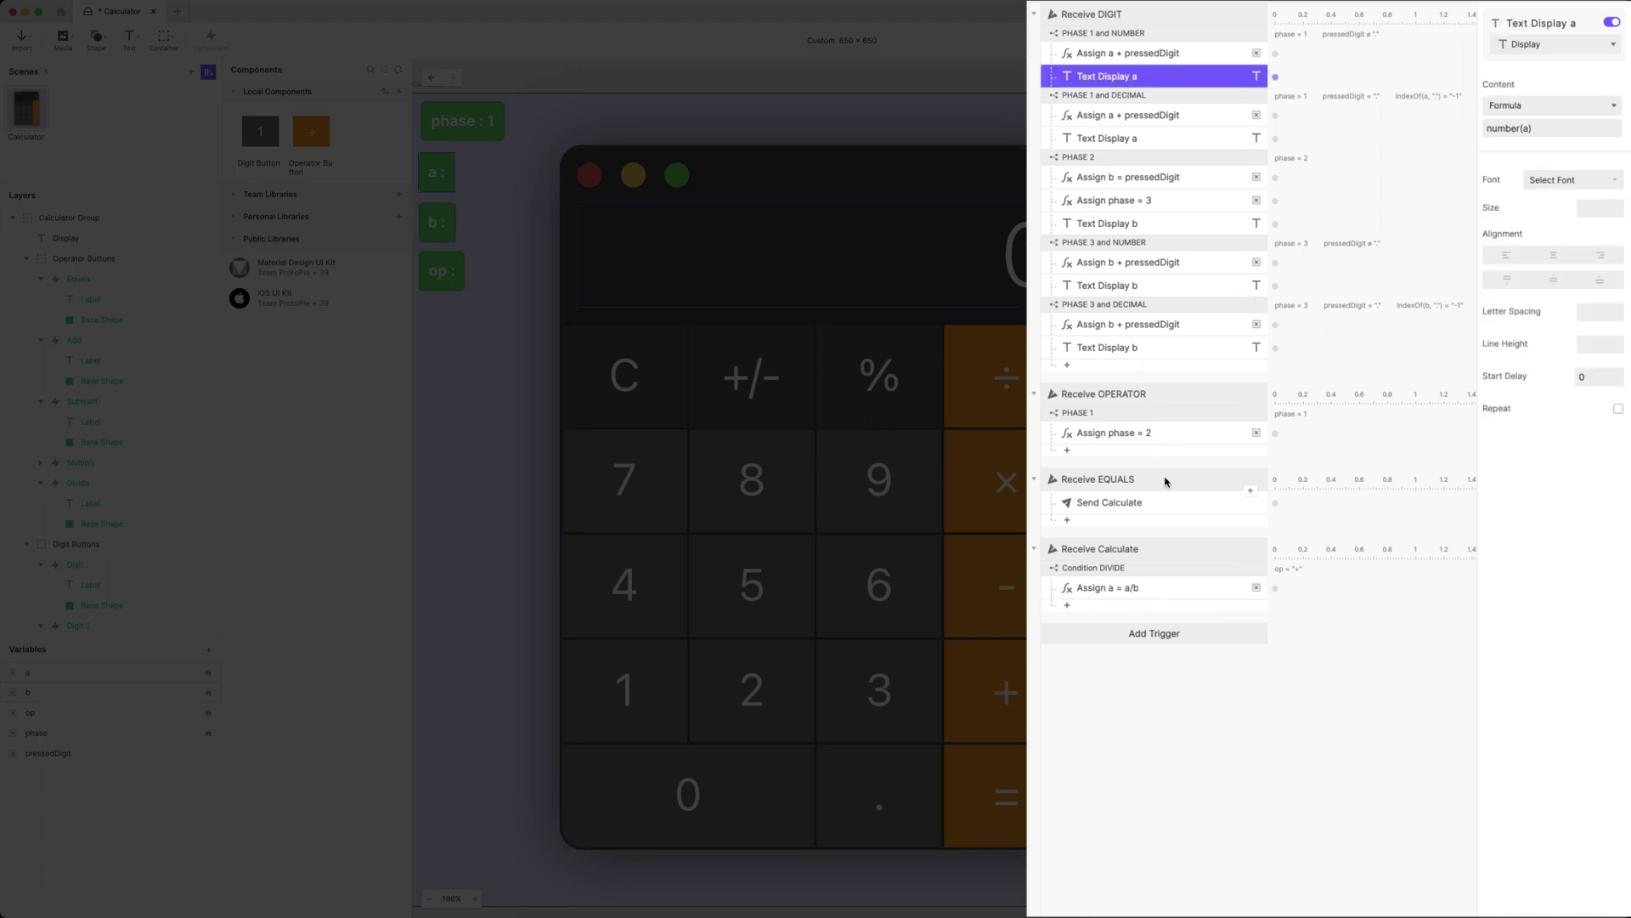
left_click(1155, 588)
key("super+v")
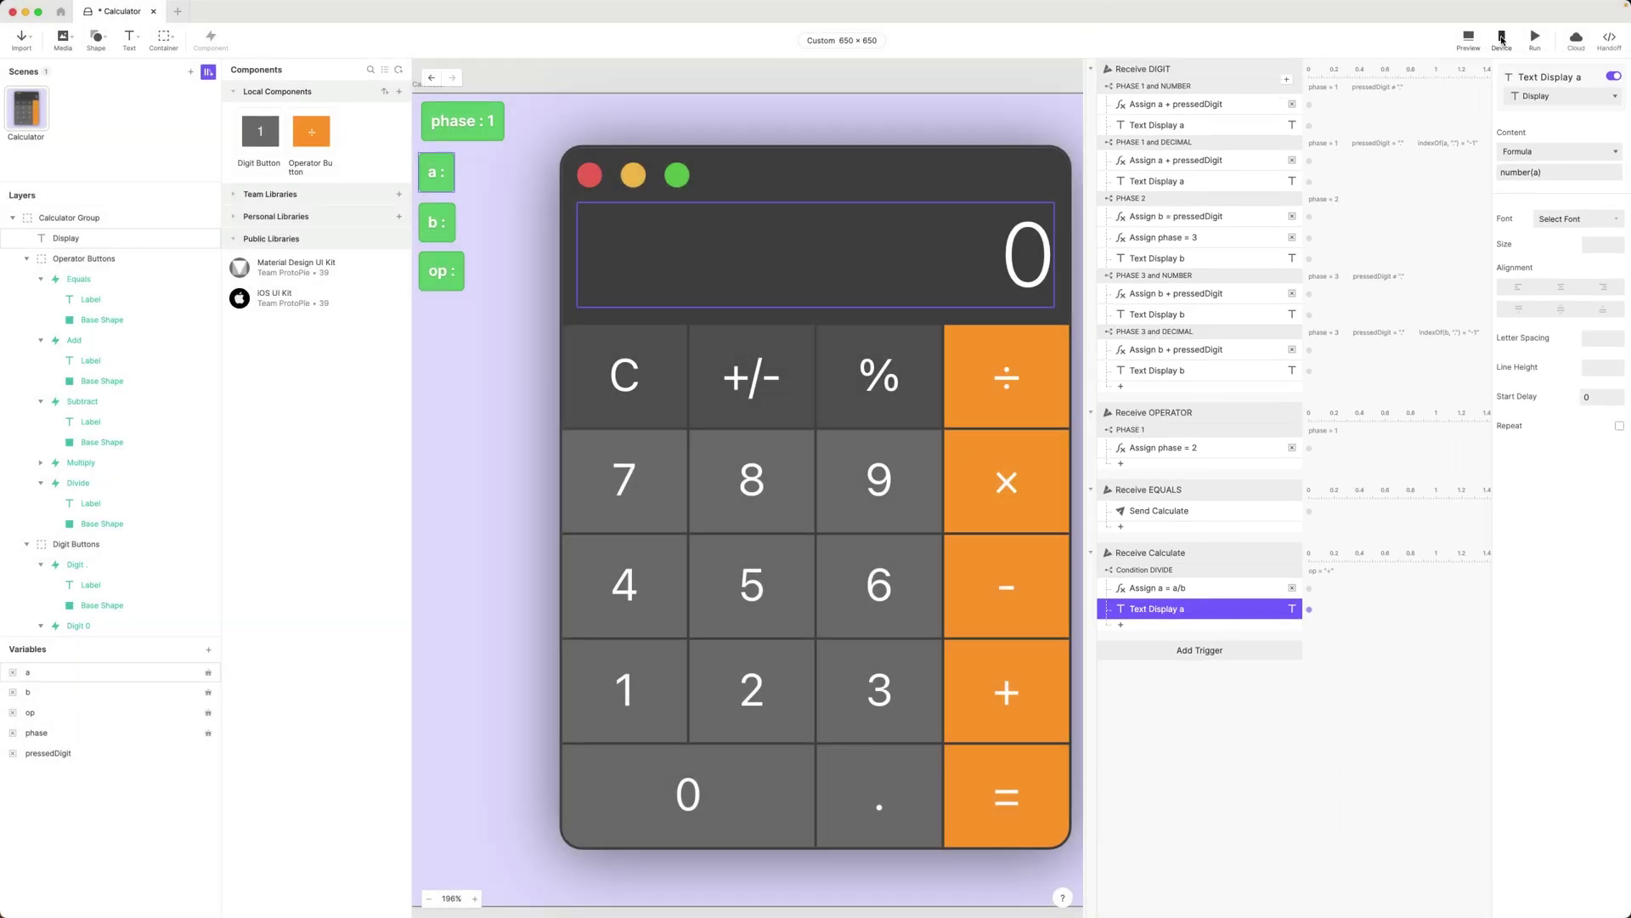
Step: Test the division 10 ÷ 5 in the prototype preview, then close the preview
left_click(1468, 39)
left_click_drag(1461, 11, 876, 237)
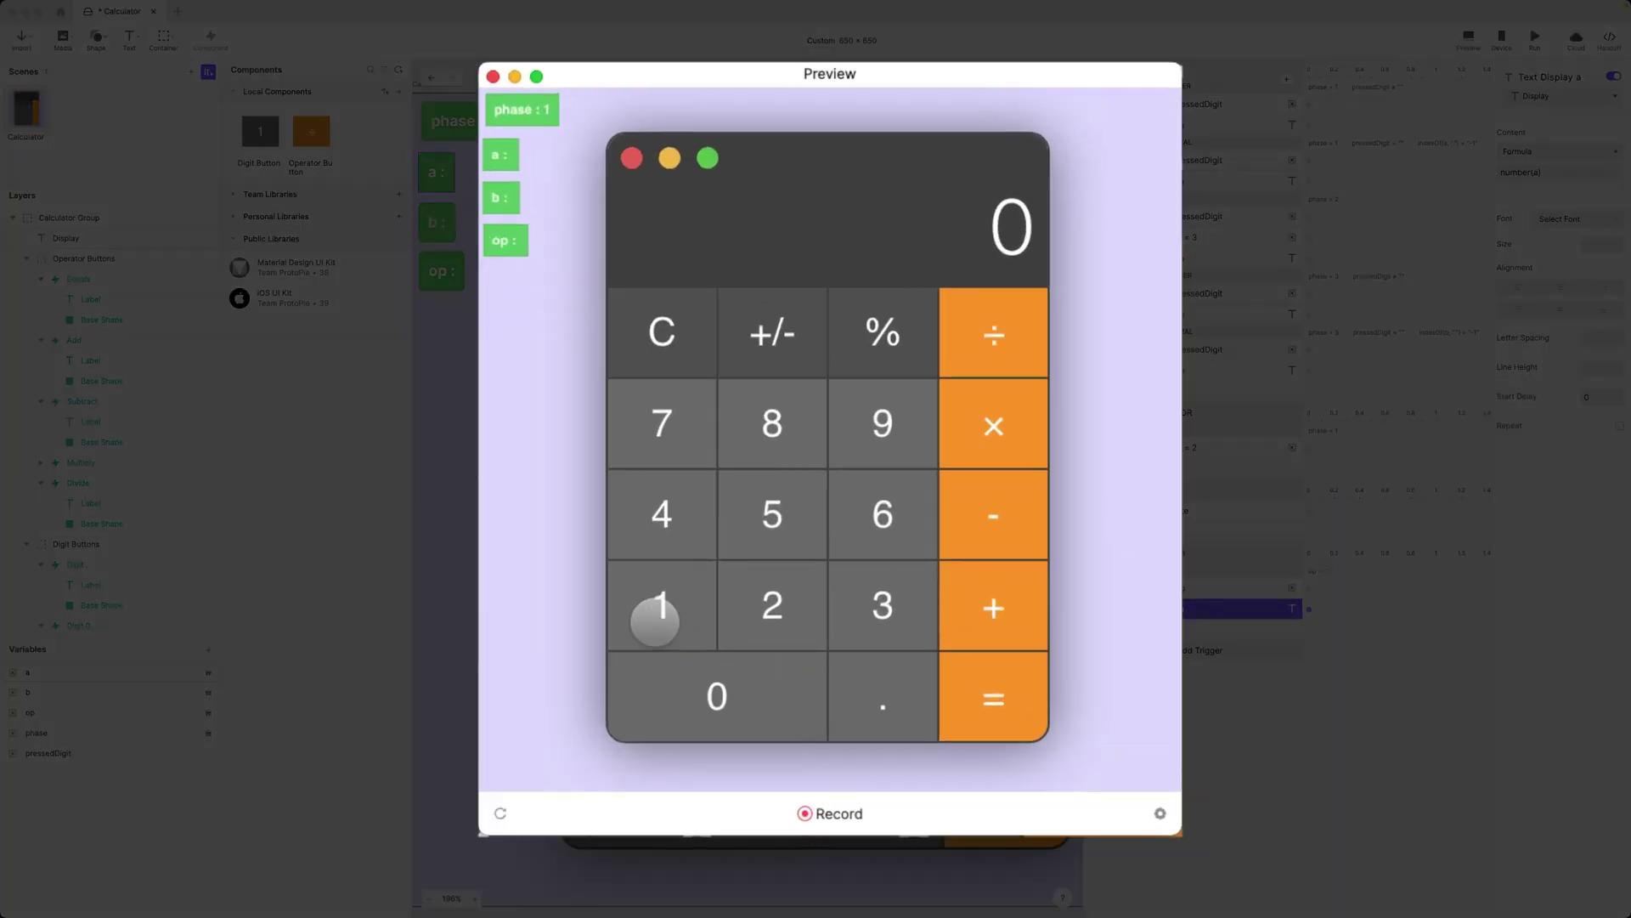
left_click(730, 541)
left_click(763, 595)
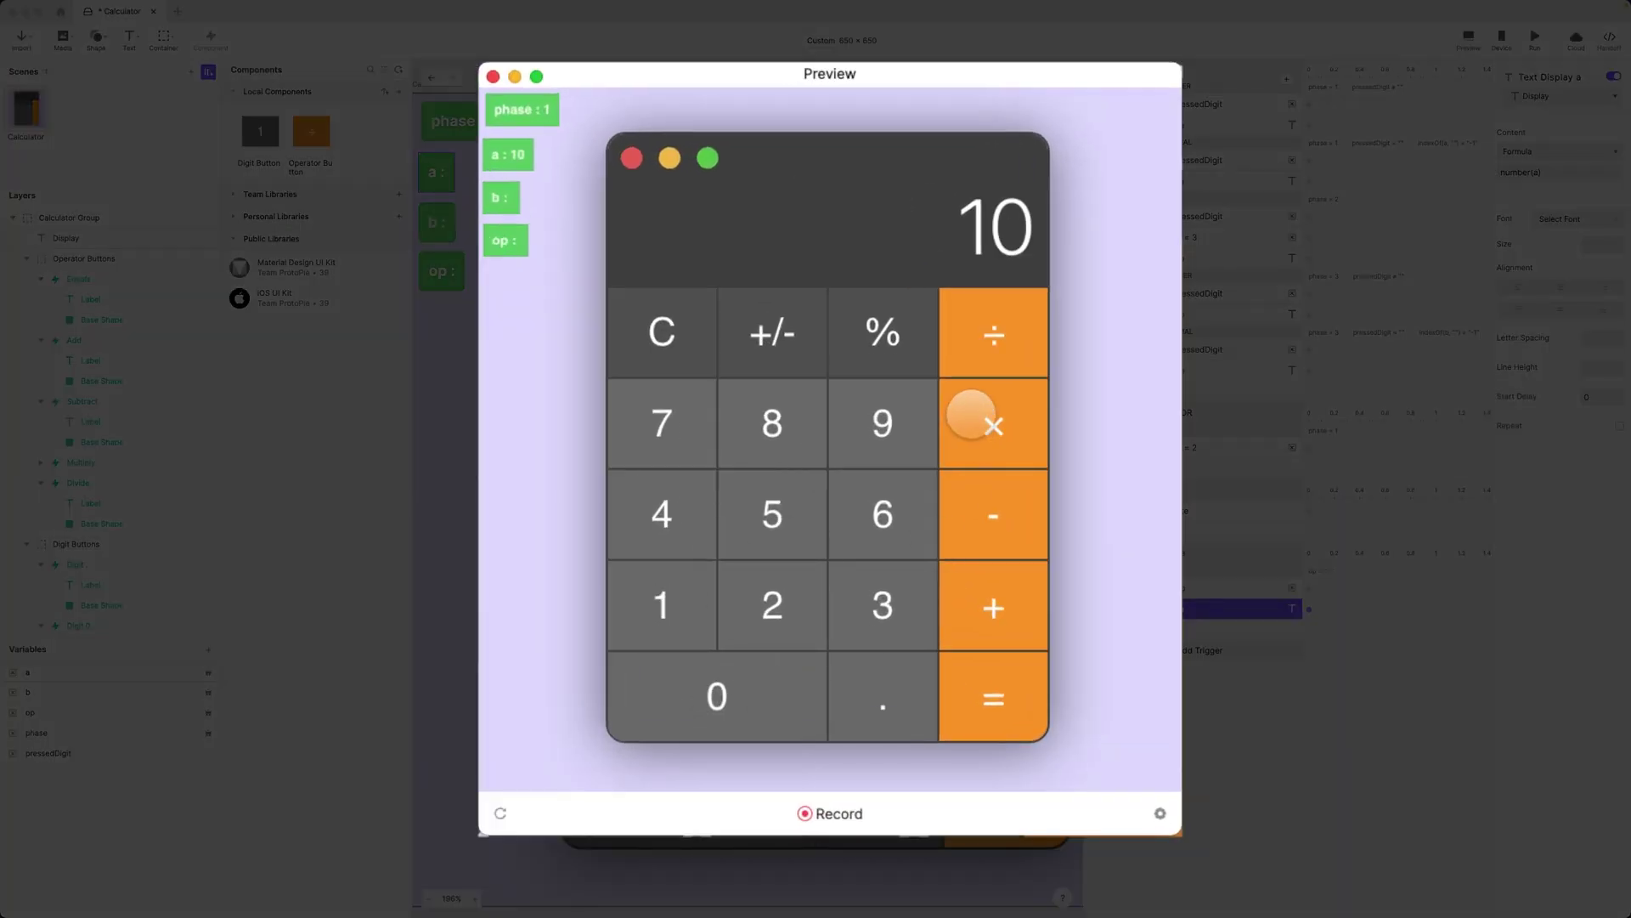
left_click(970, 414)
left_click(769, 511)
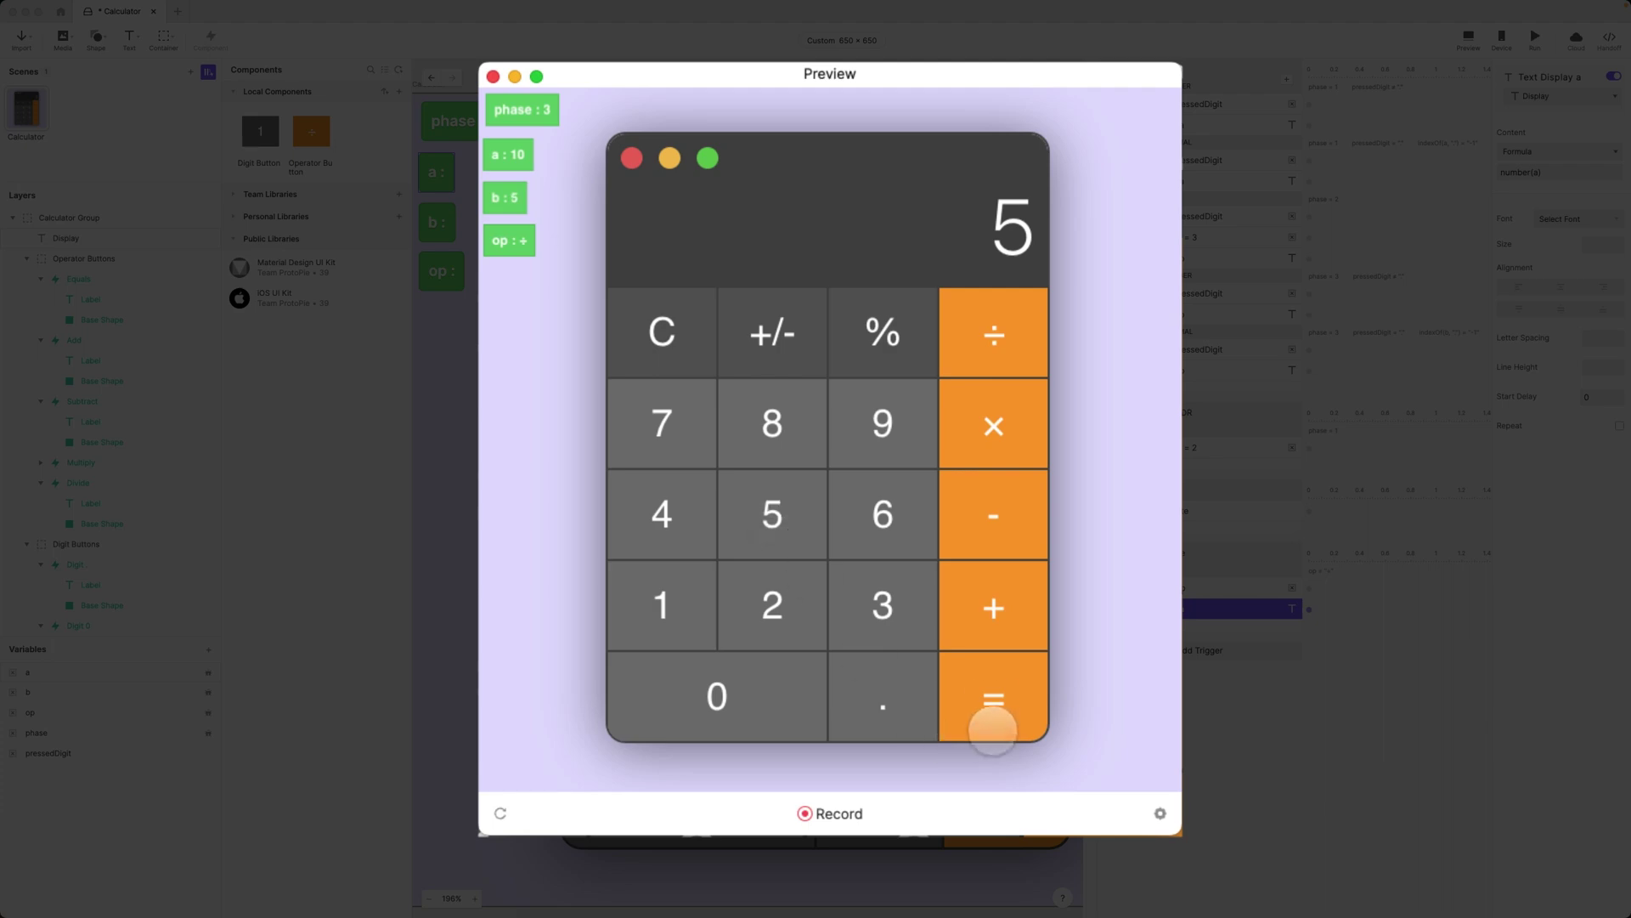
left_click(993, 729)
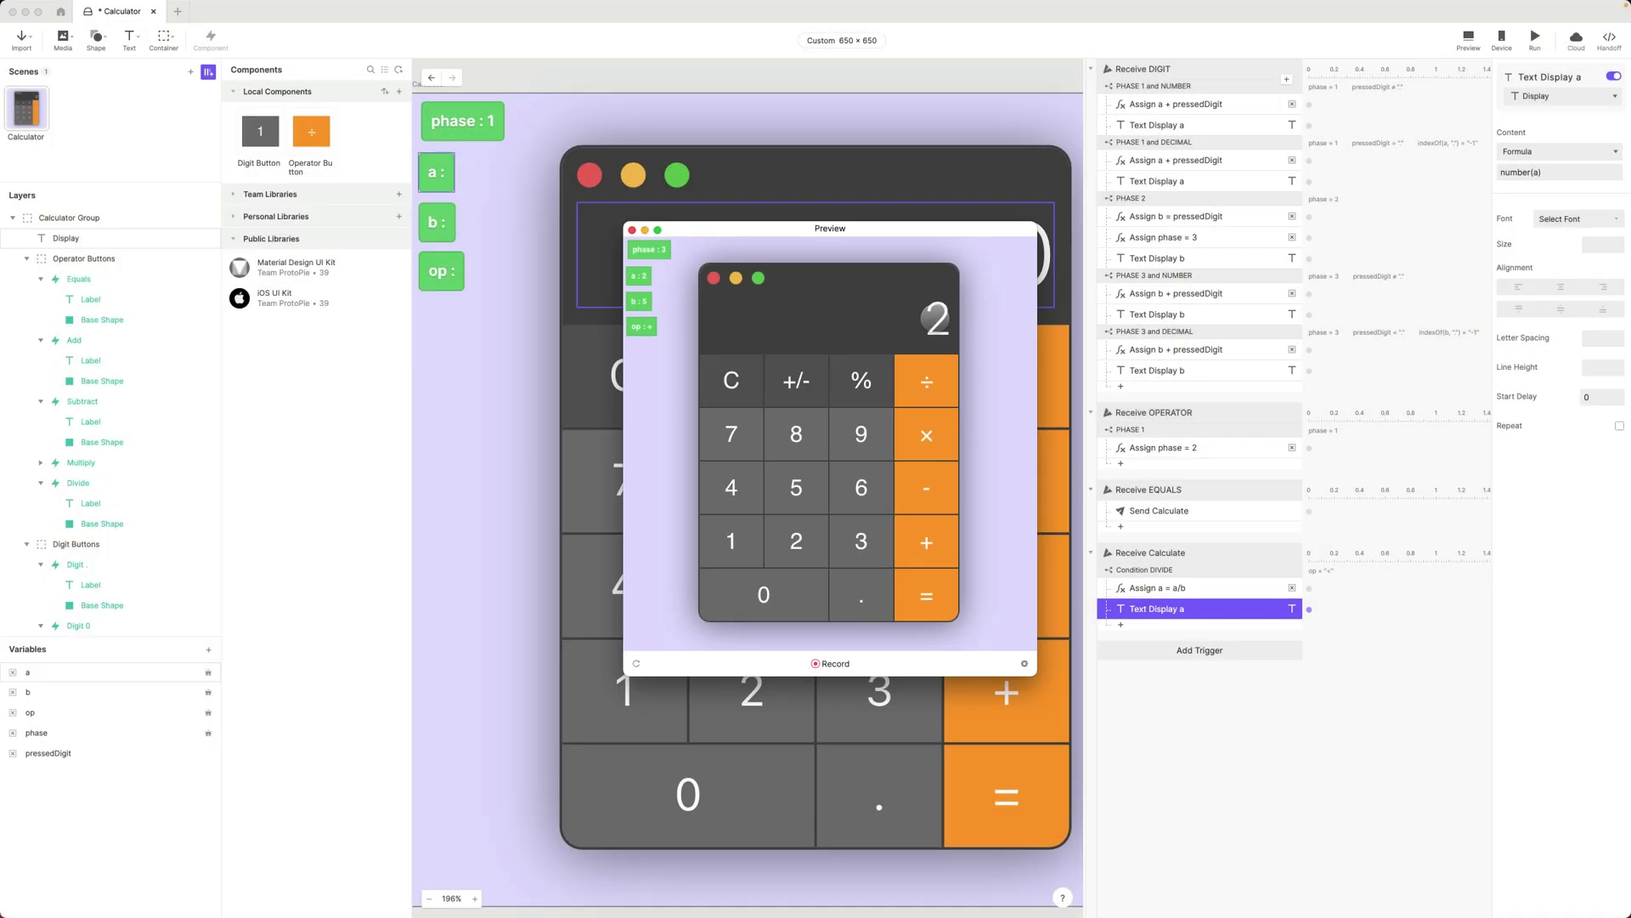
left_click(631, 230)
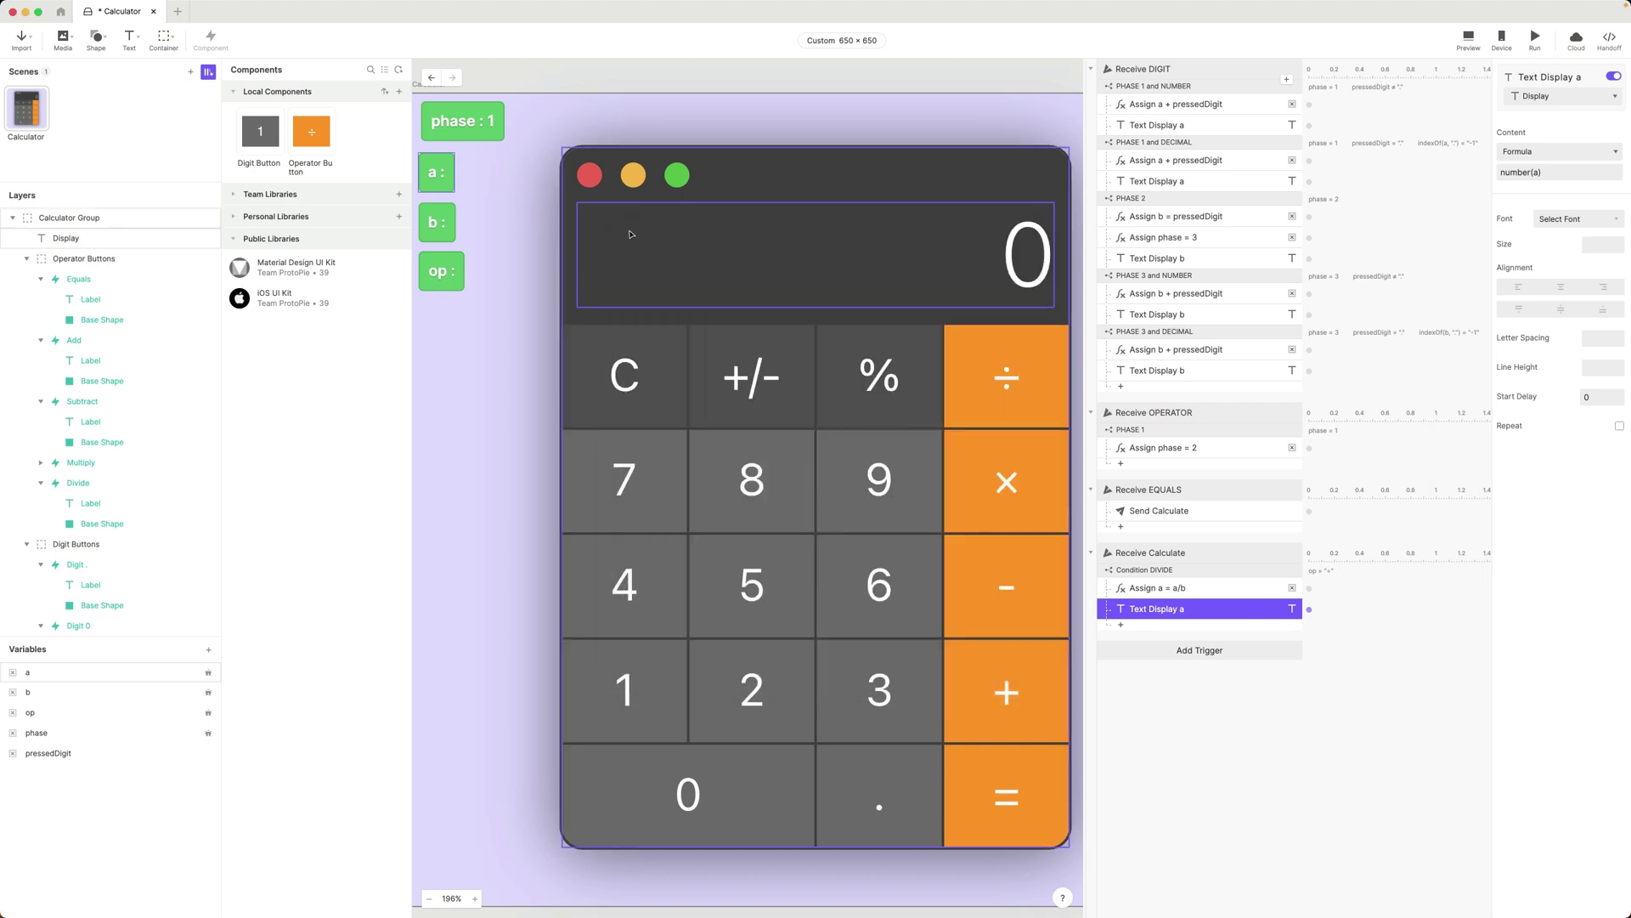
Step: Duplicate Condition DIVIDE with its responses and set the copy's op comparison value to ×
left_click(1205, 571)
key("super+d")
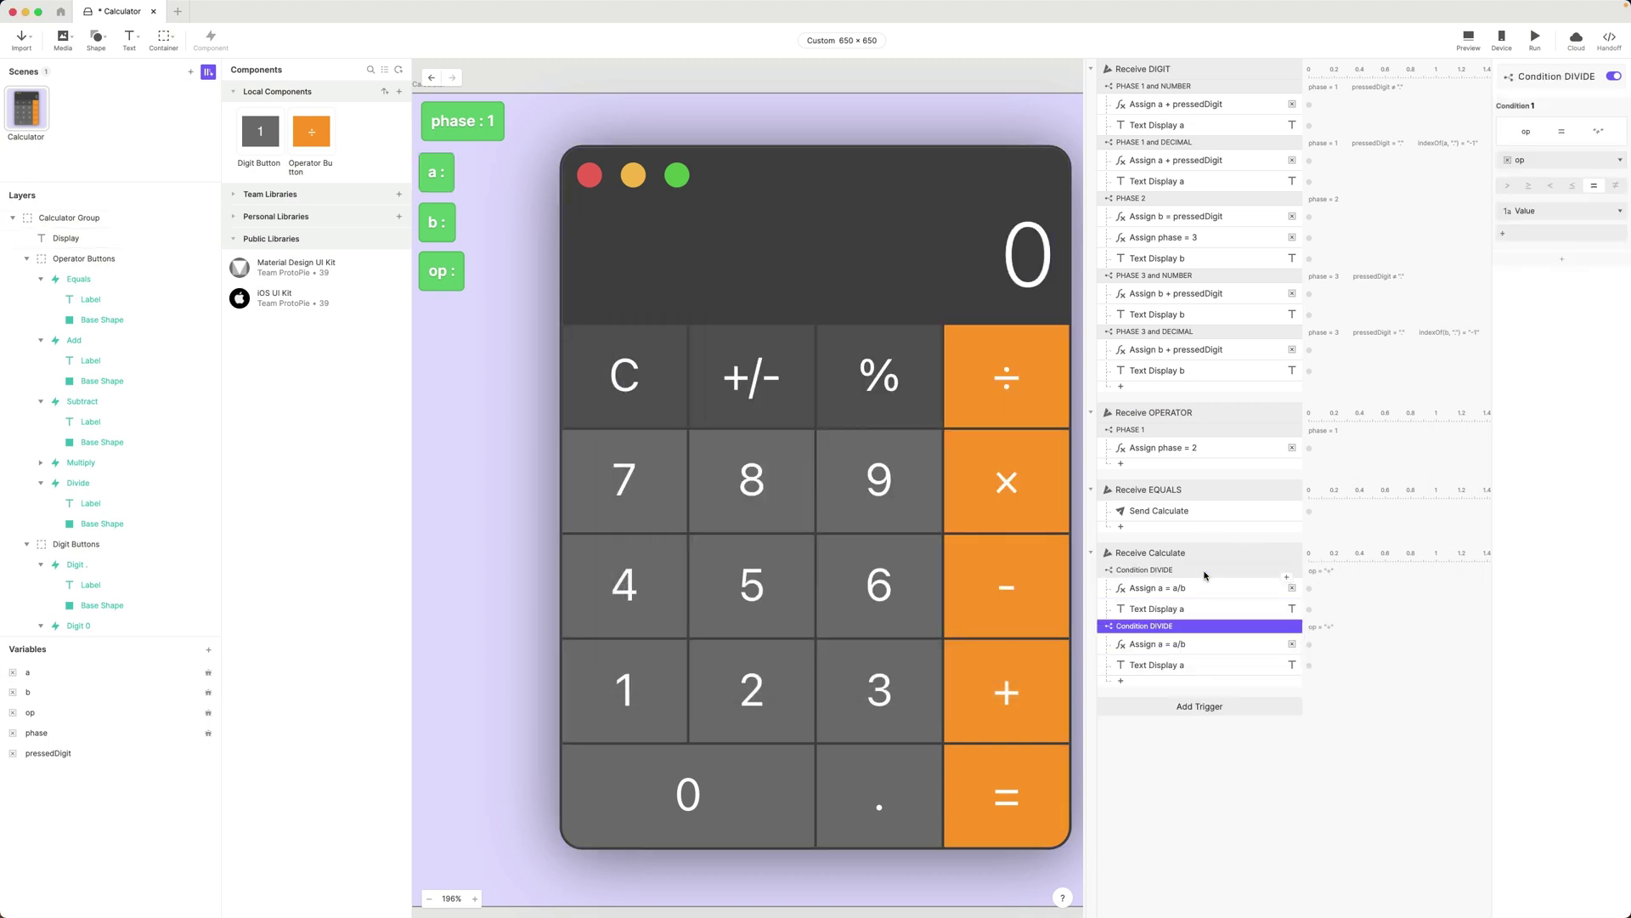
left_click(1006, 481)
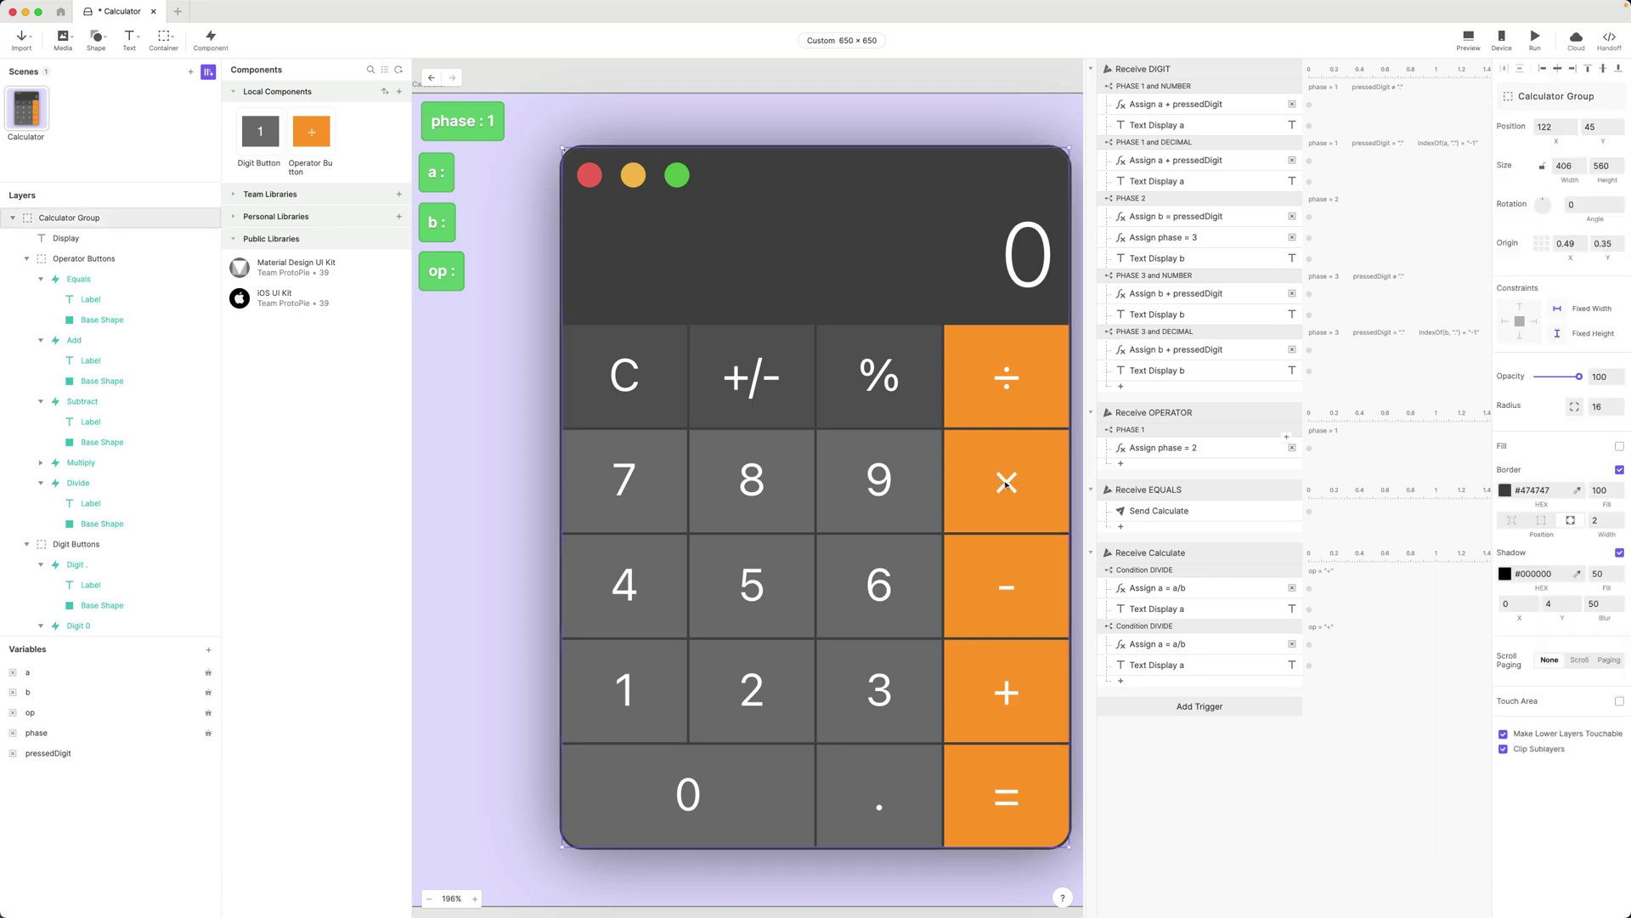
left_click(1219, 627)
left_click(1526, 232)
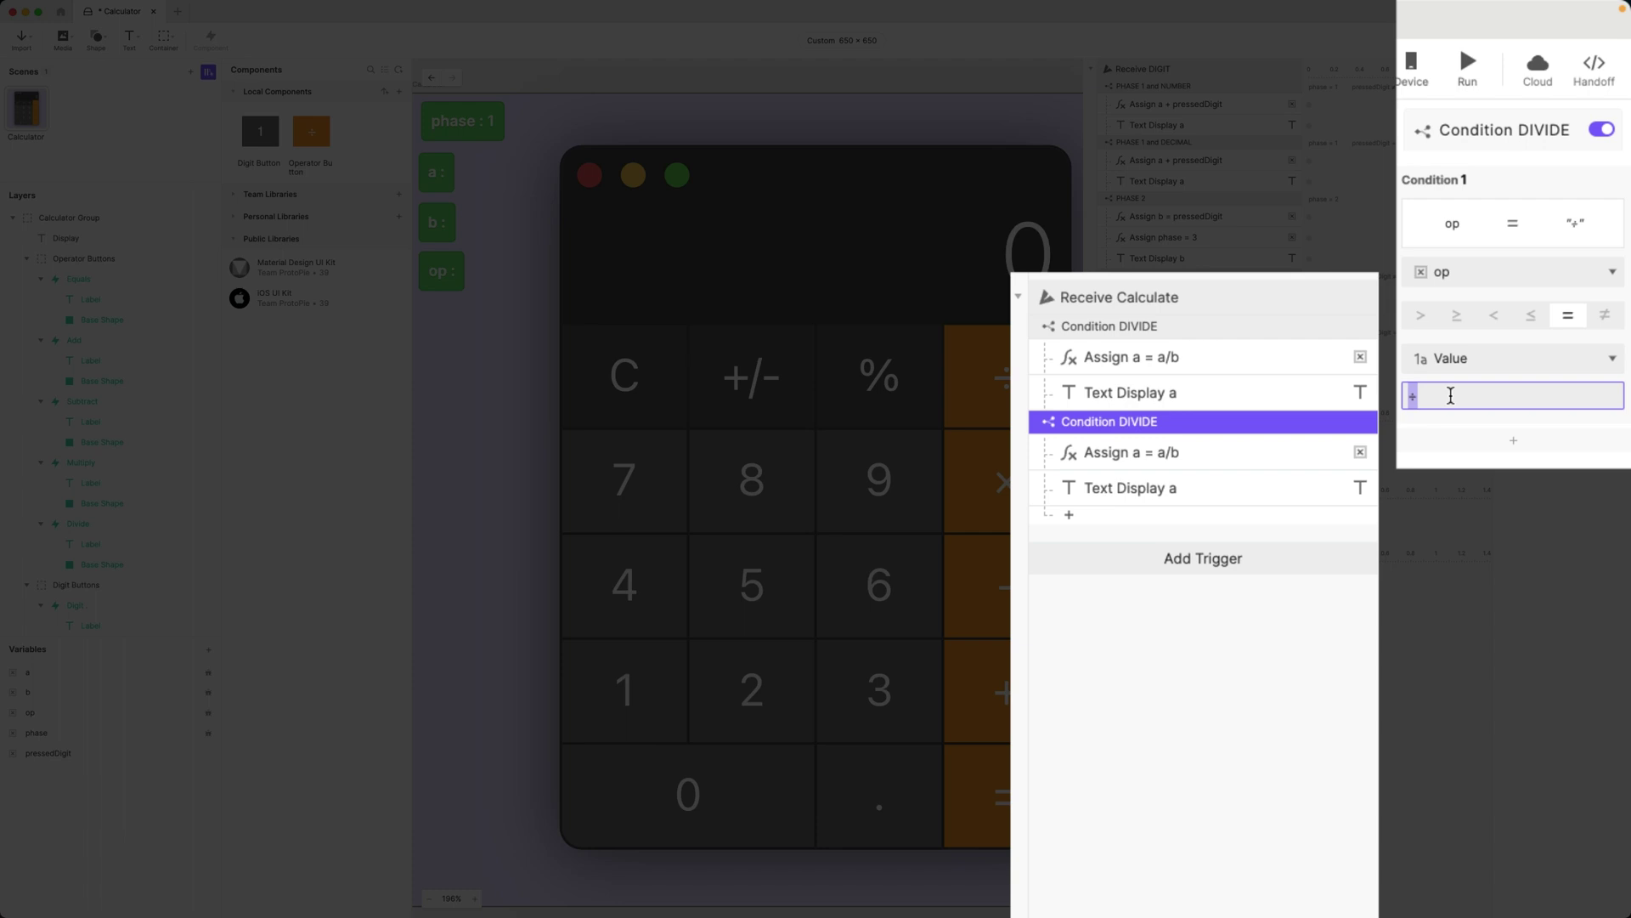
type("×")
key("Return")
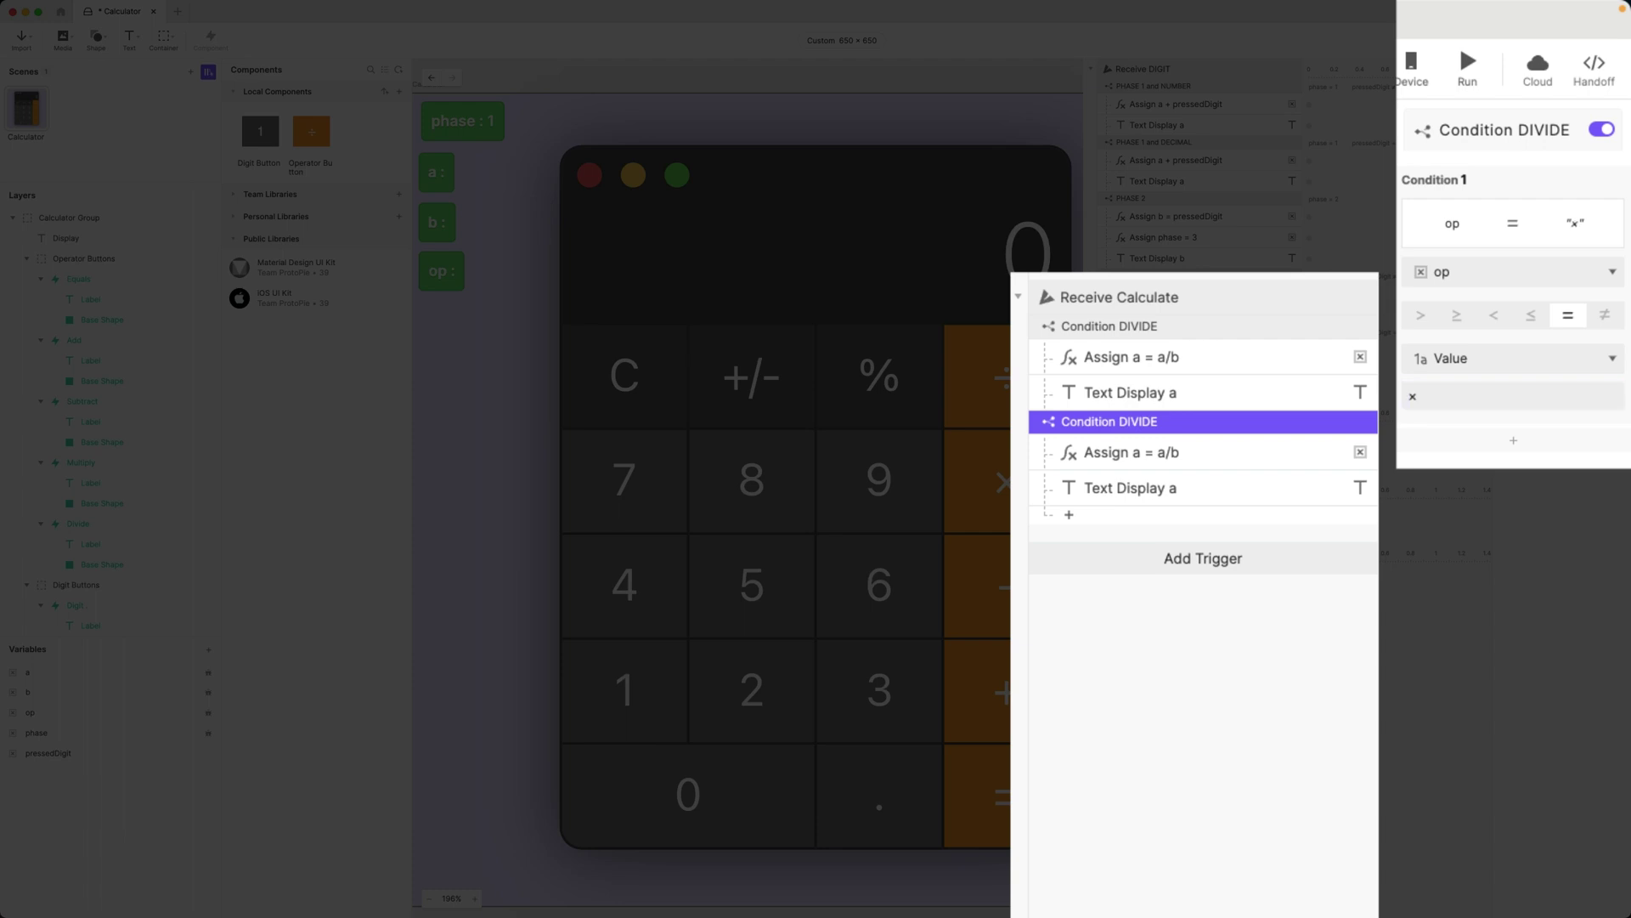
Step: Rename the duplicated condition with the × value as Condition MULTIPLY
double_click(1134, 424)
double_click(1153, 422)
type("MU")
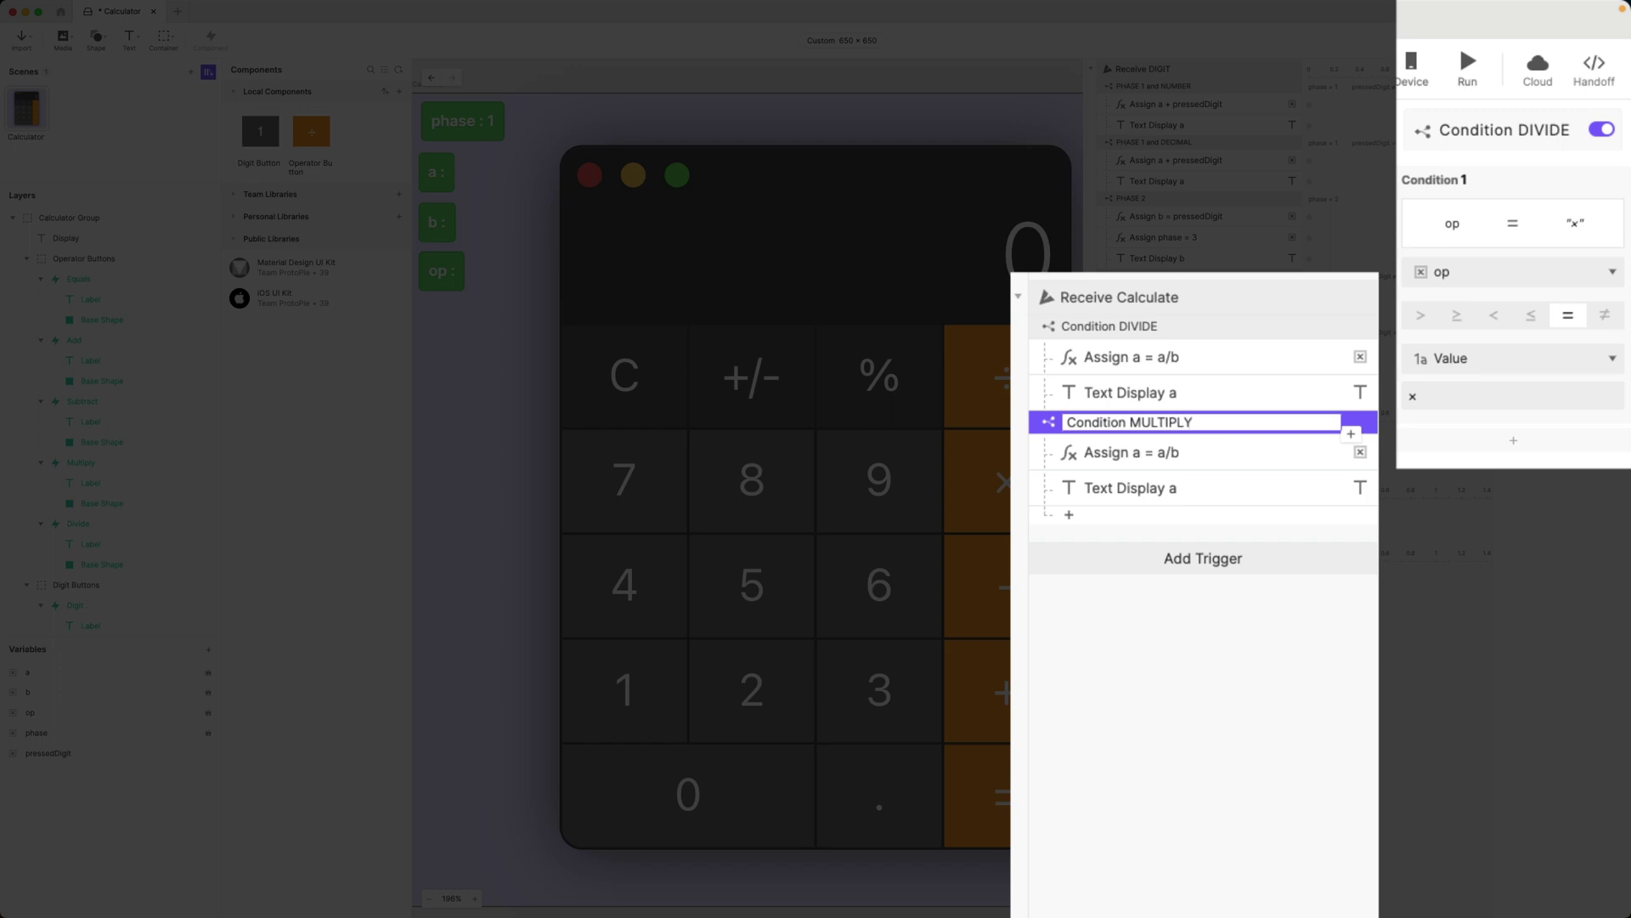
type("LTIPLY")
Step: Set the Assign formula under Condition MULTIPLY to number(a) * number(b) and rename that response as Assign a = a*b
left_click(1145, 455)
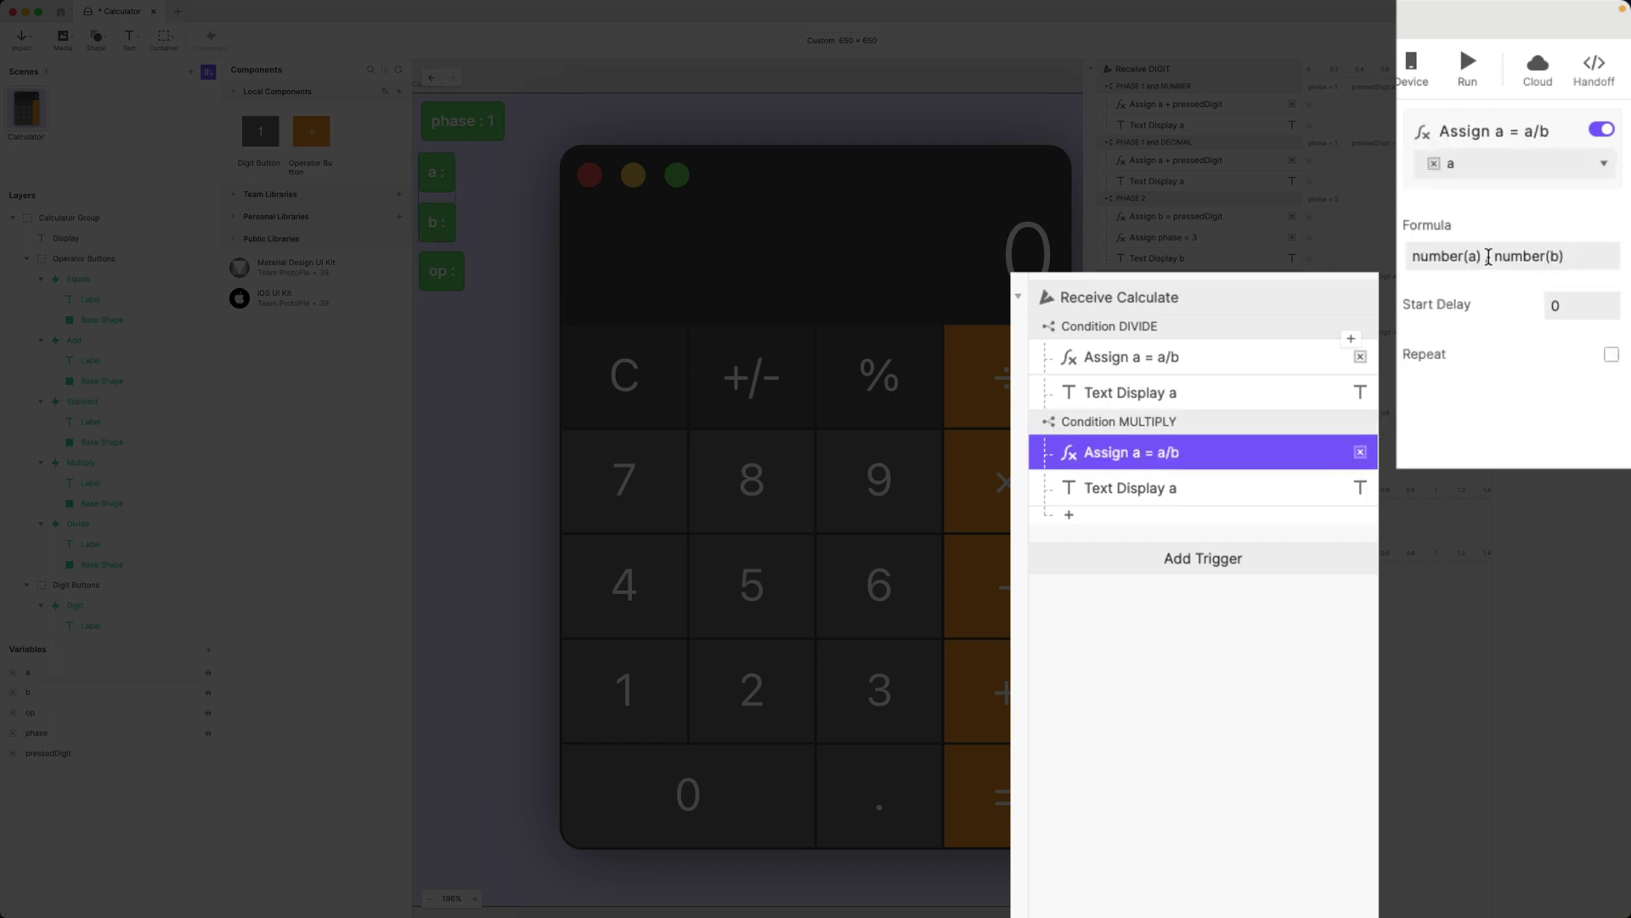
left_click(1488, 256)
key("BackSpace")
type("*")
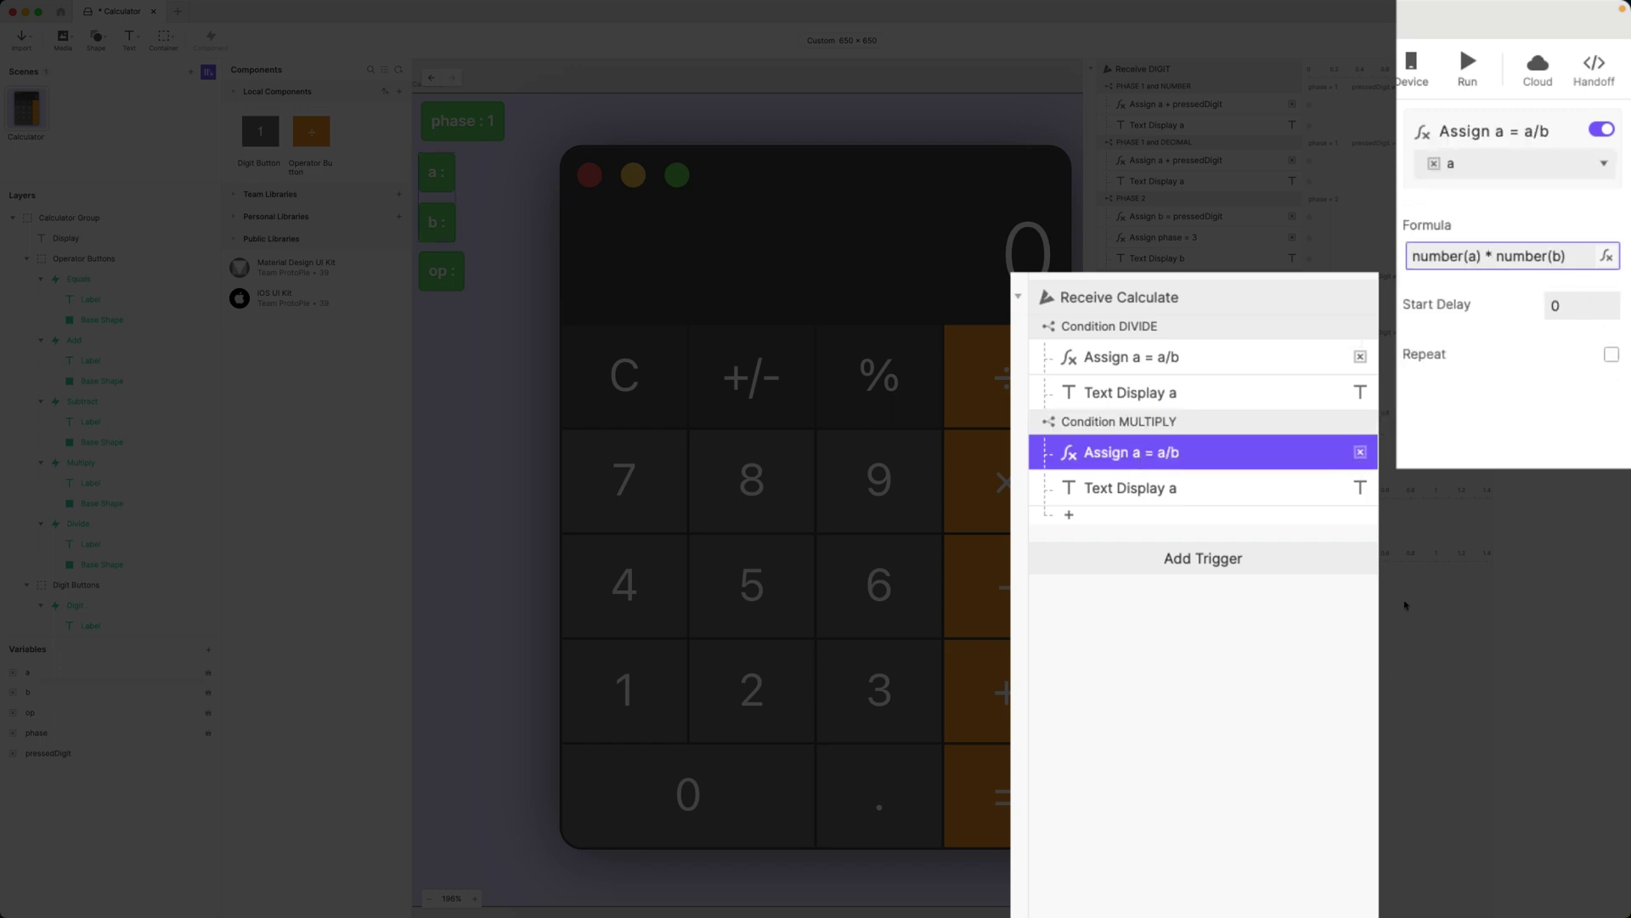
double_click(1175, 452)
left_click(1169, 452)
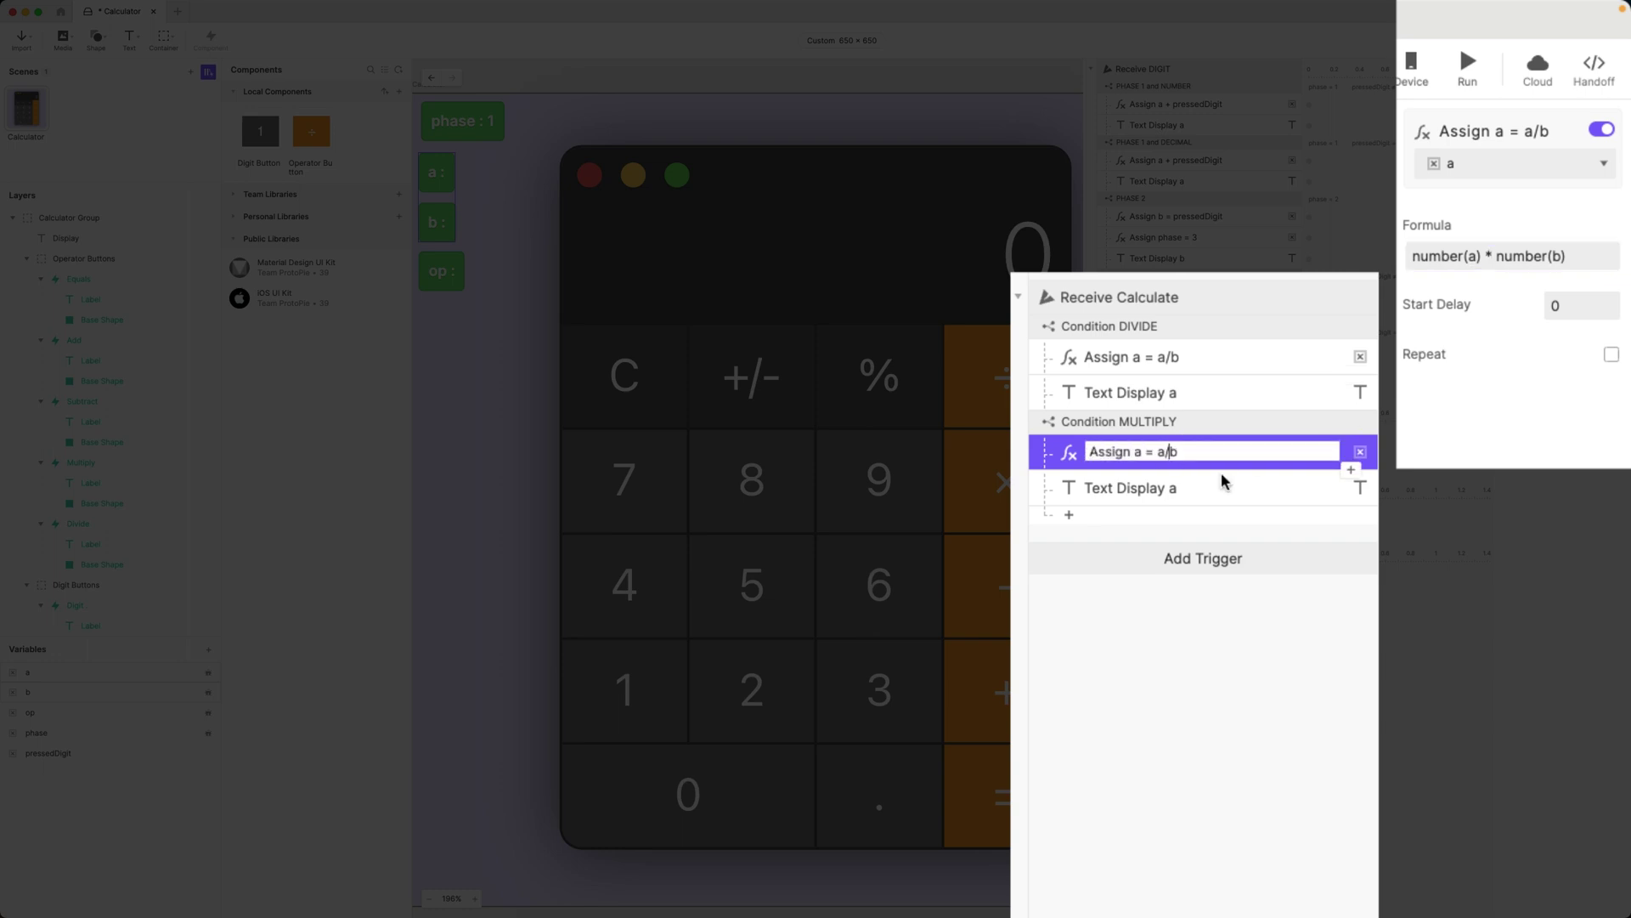
left_click(1201, 716)
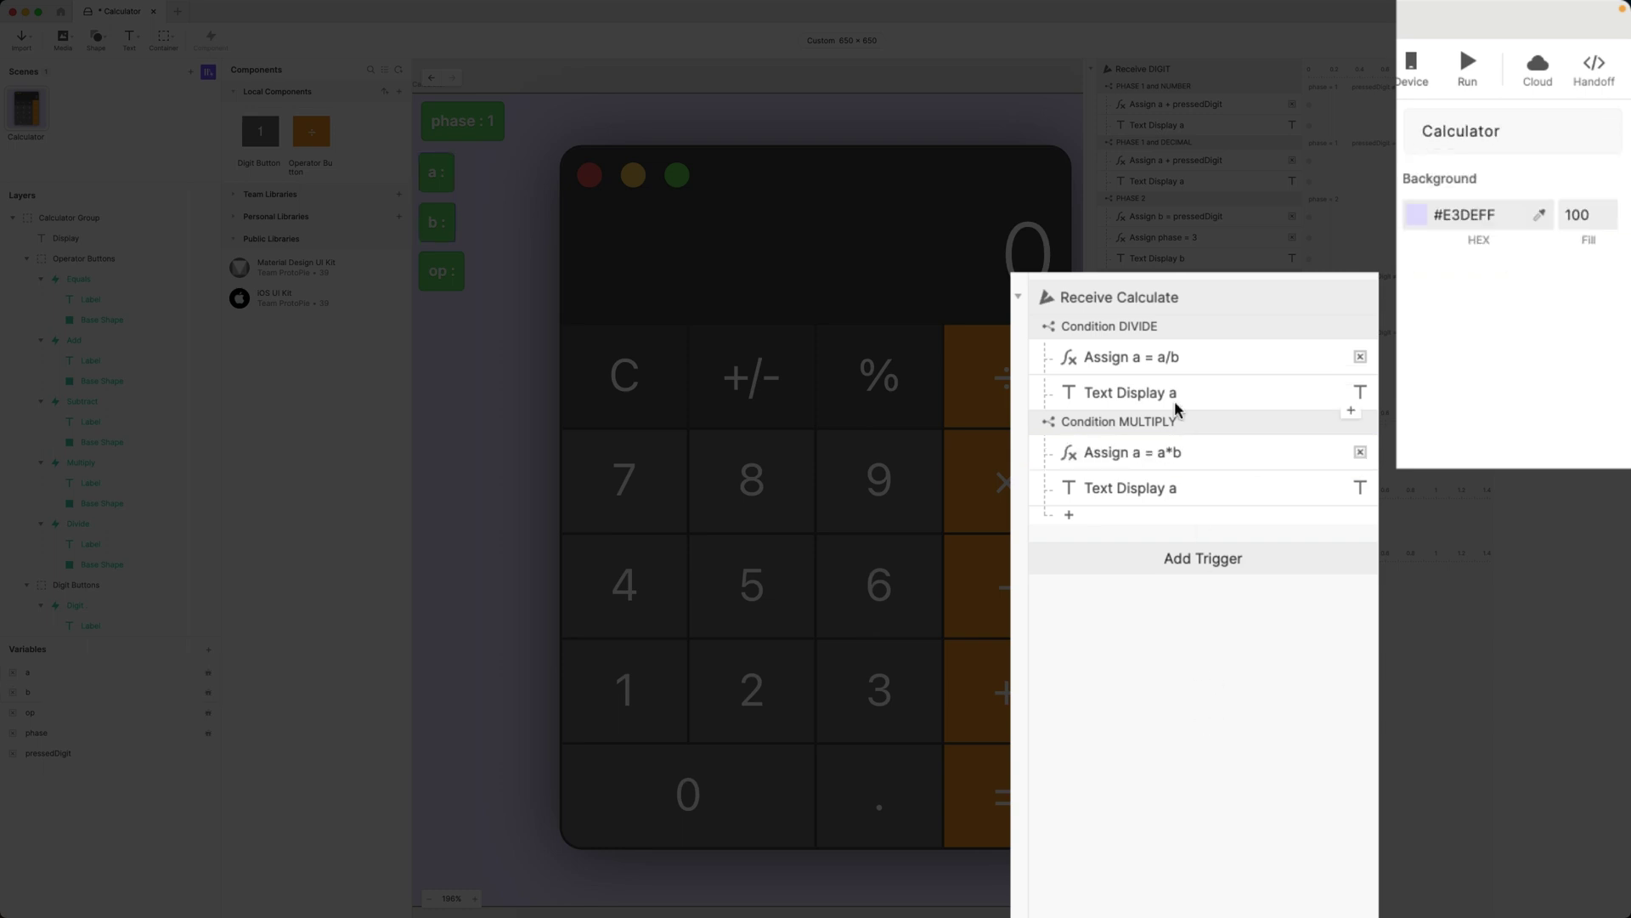
left_click(1190, 494)
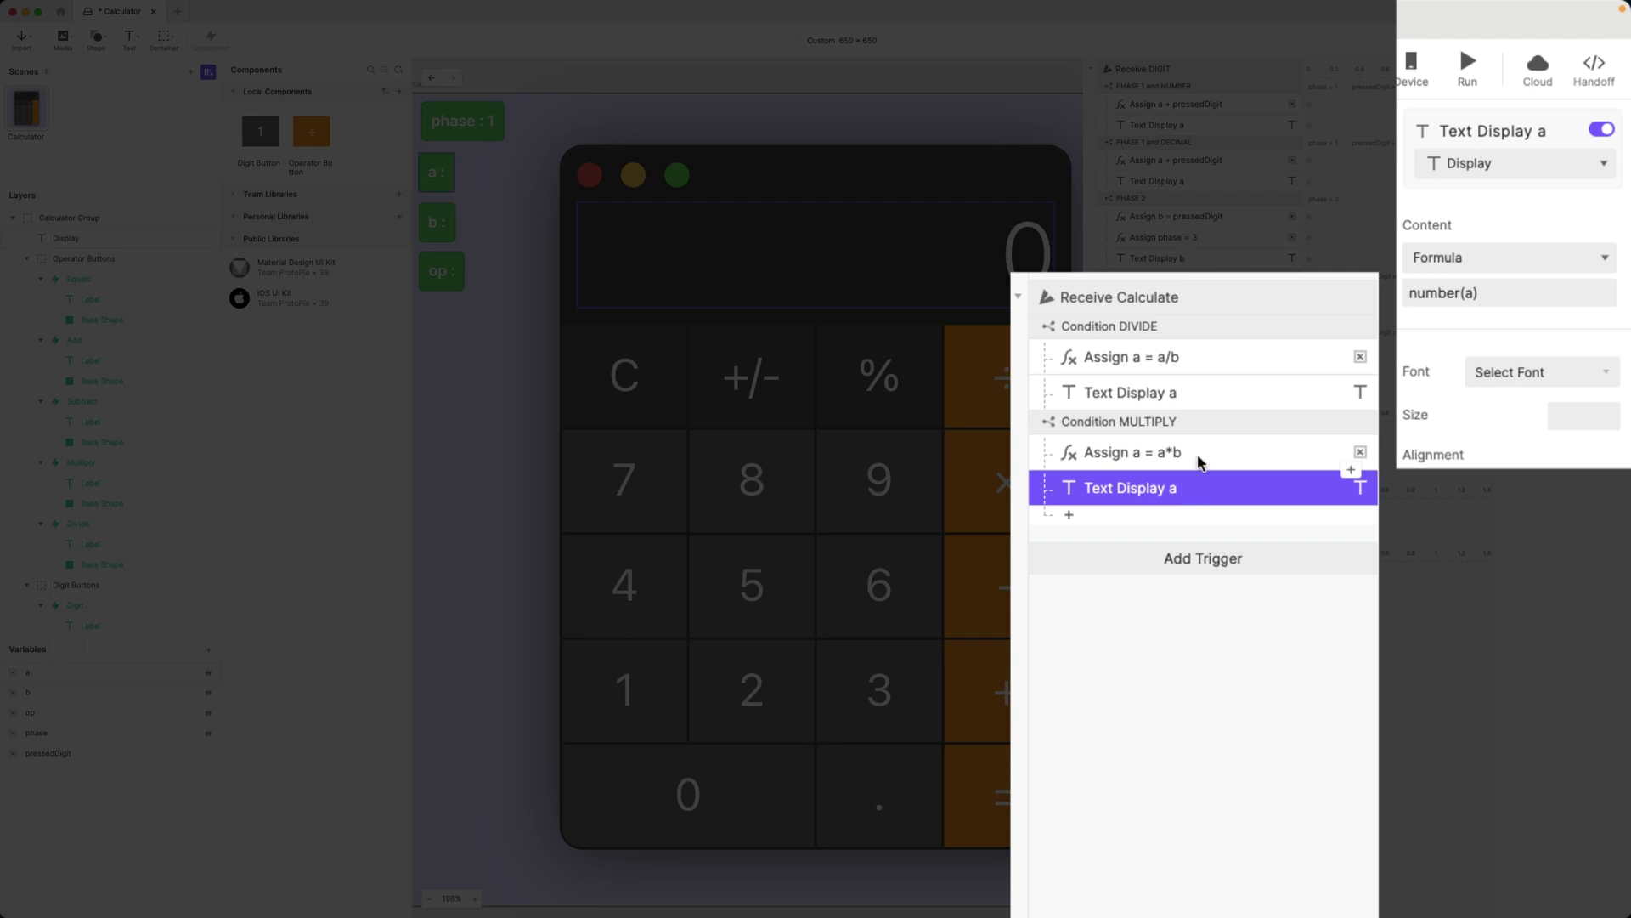
Step: Duplicate Condition MULTIPLY with its responses and set the copy's op comparison value to -
left_click(1196, 425)
key("super+d")
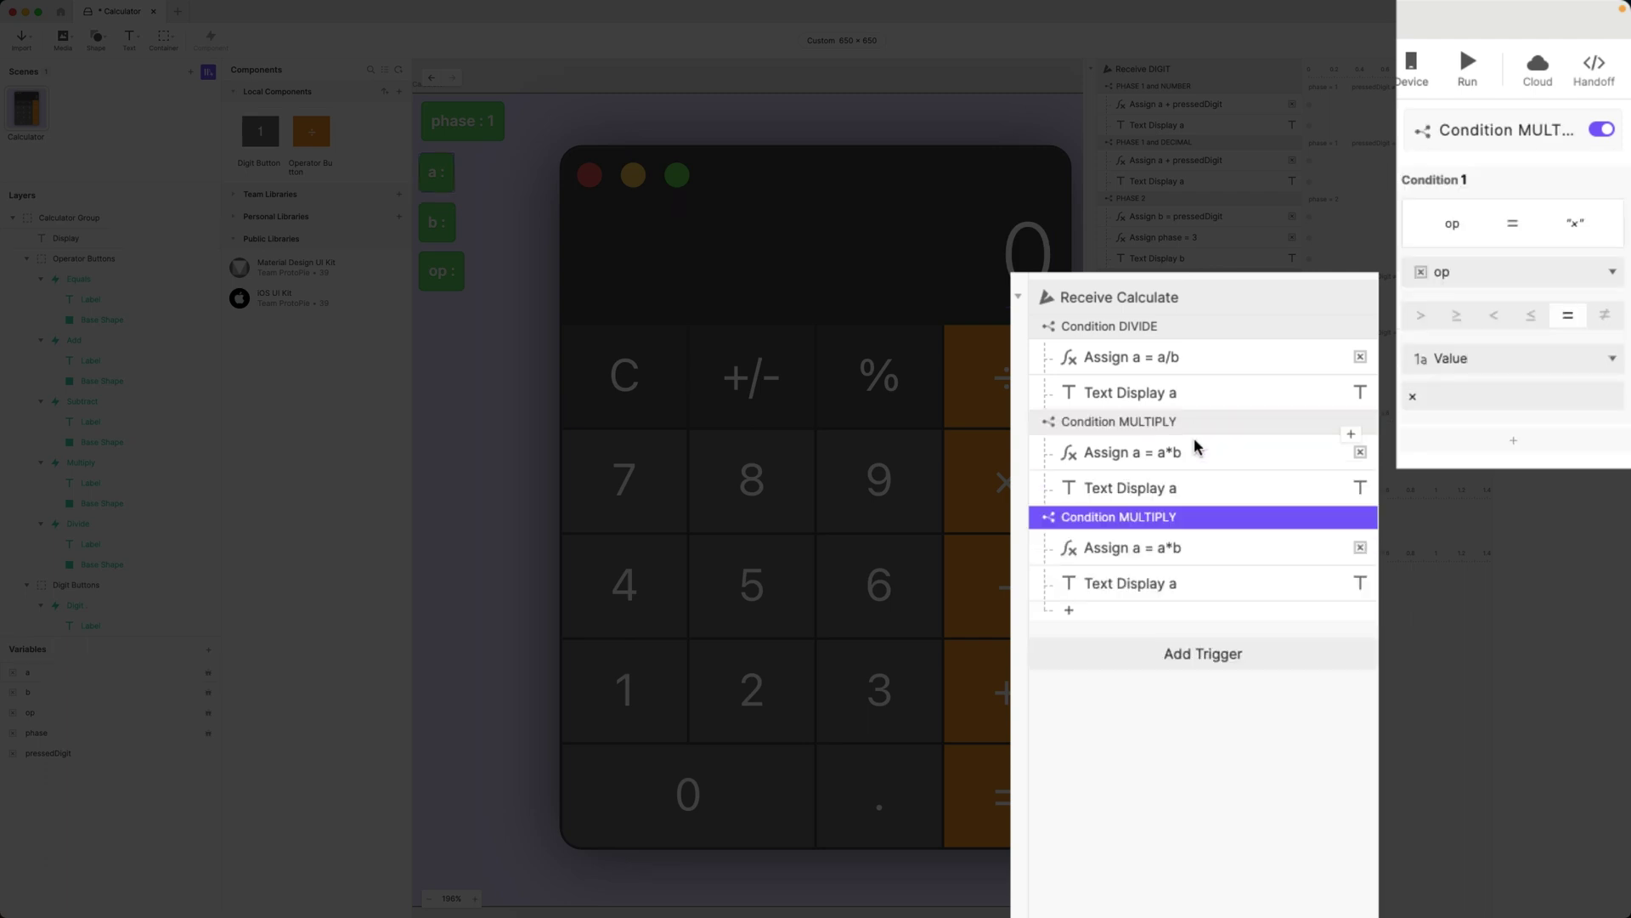
left_click(1491, 389)
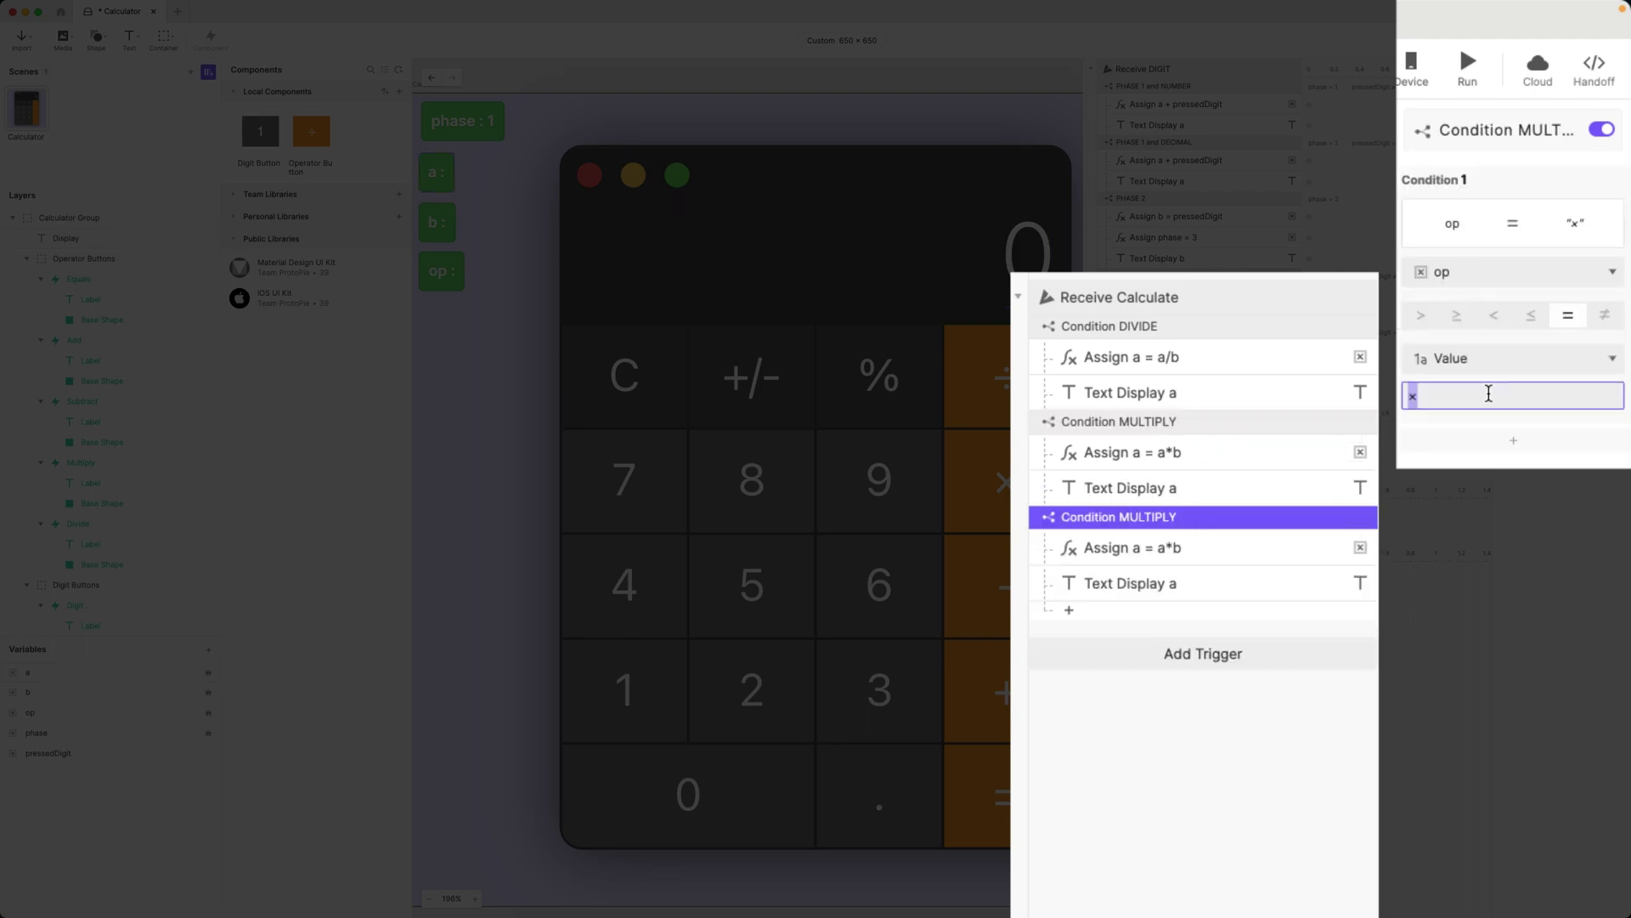
type("-")
key("Return")
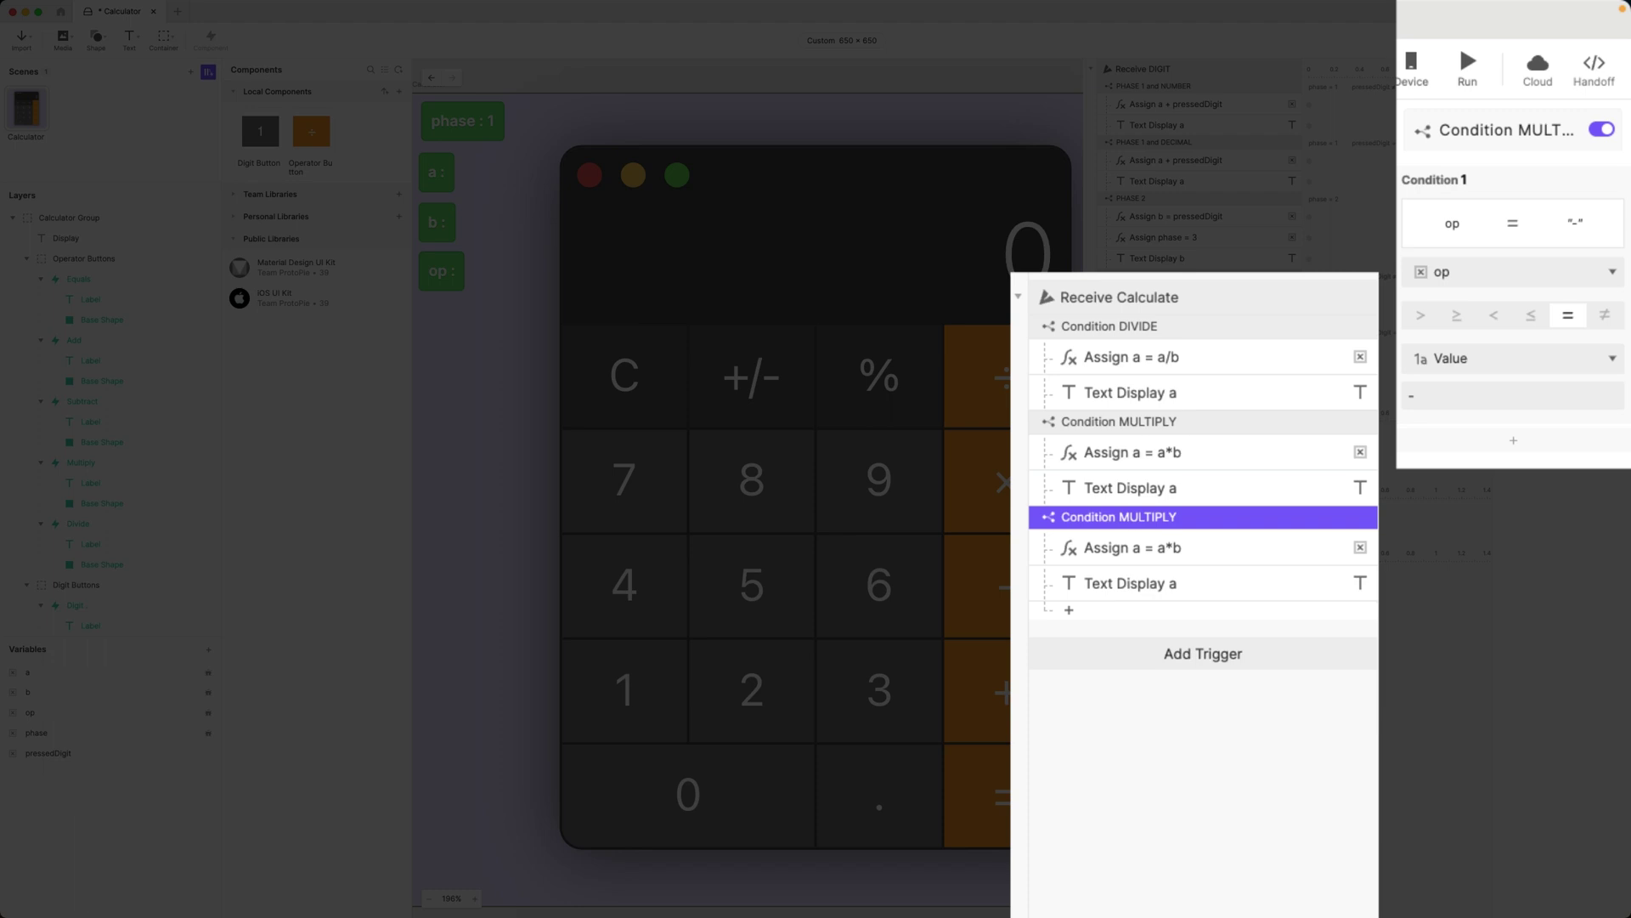
Step: Rename the duplicated condition with the - value as Condition SUBTRACT
double_click(1147, 527)
double_click(1207, 527)
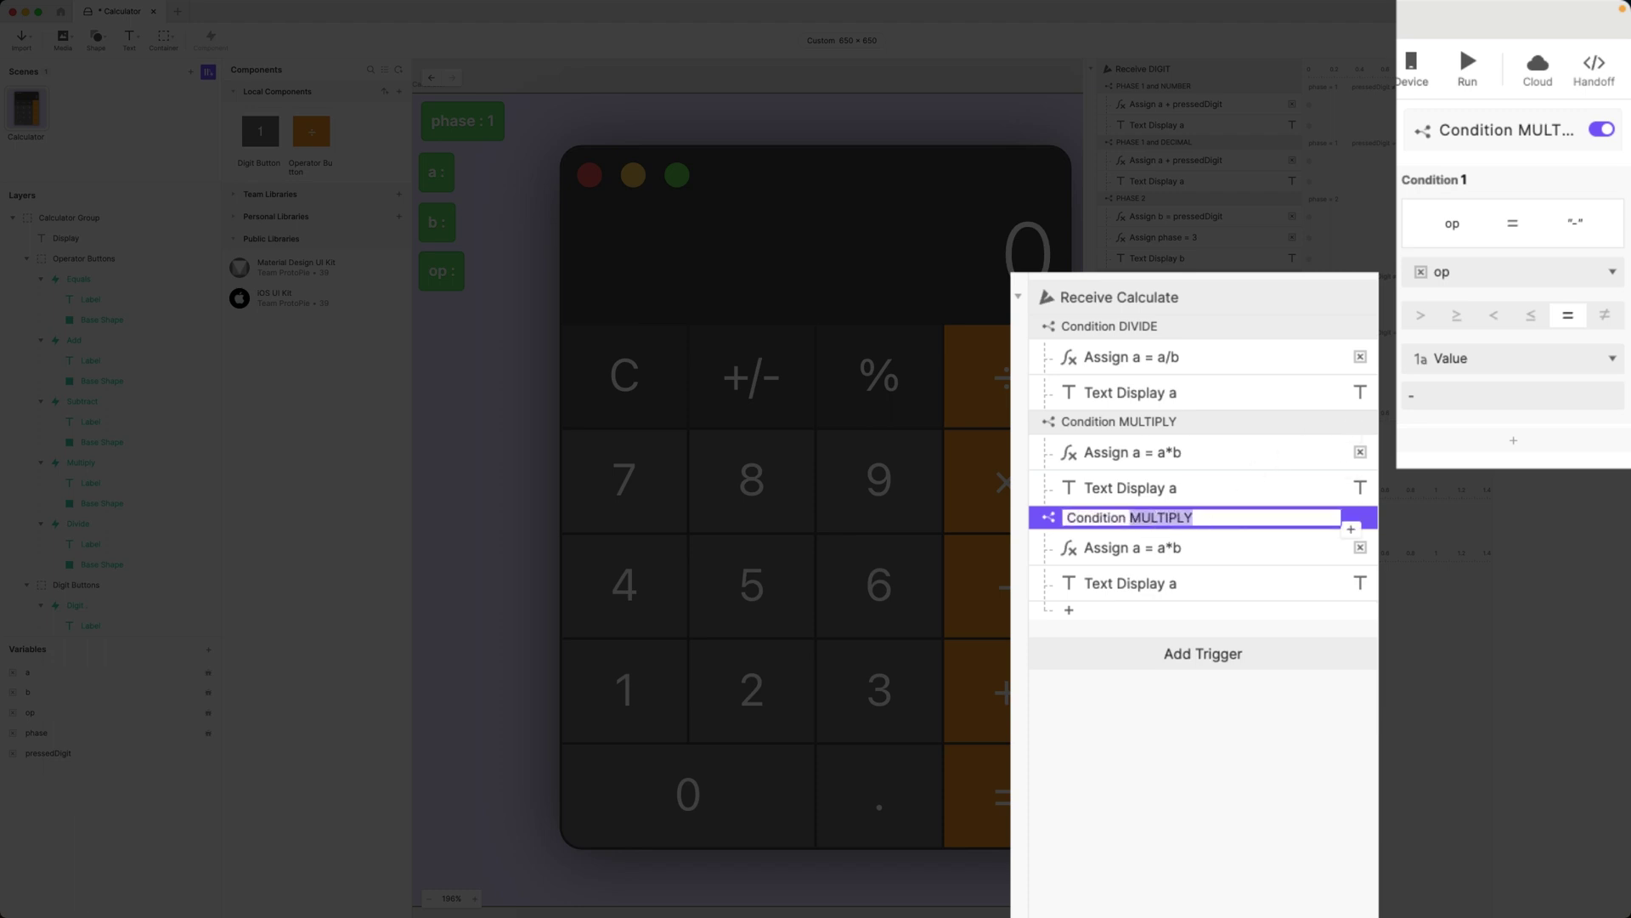
type("SUBTRACT")
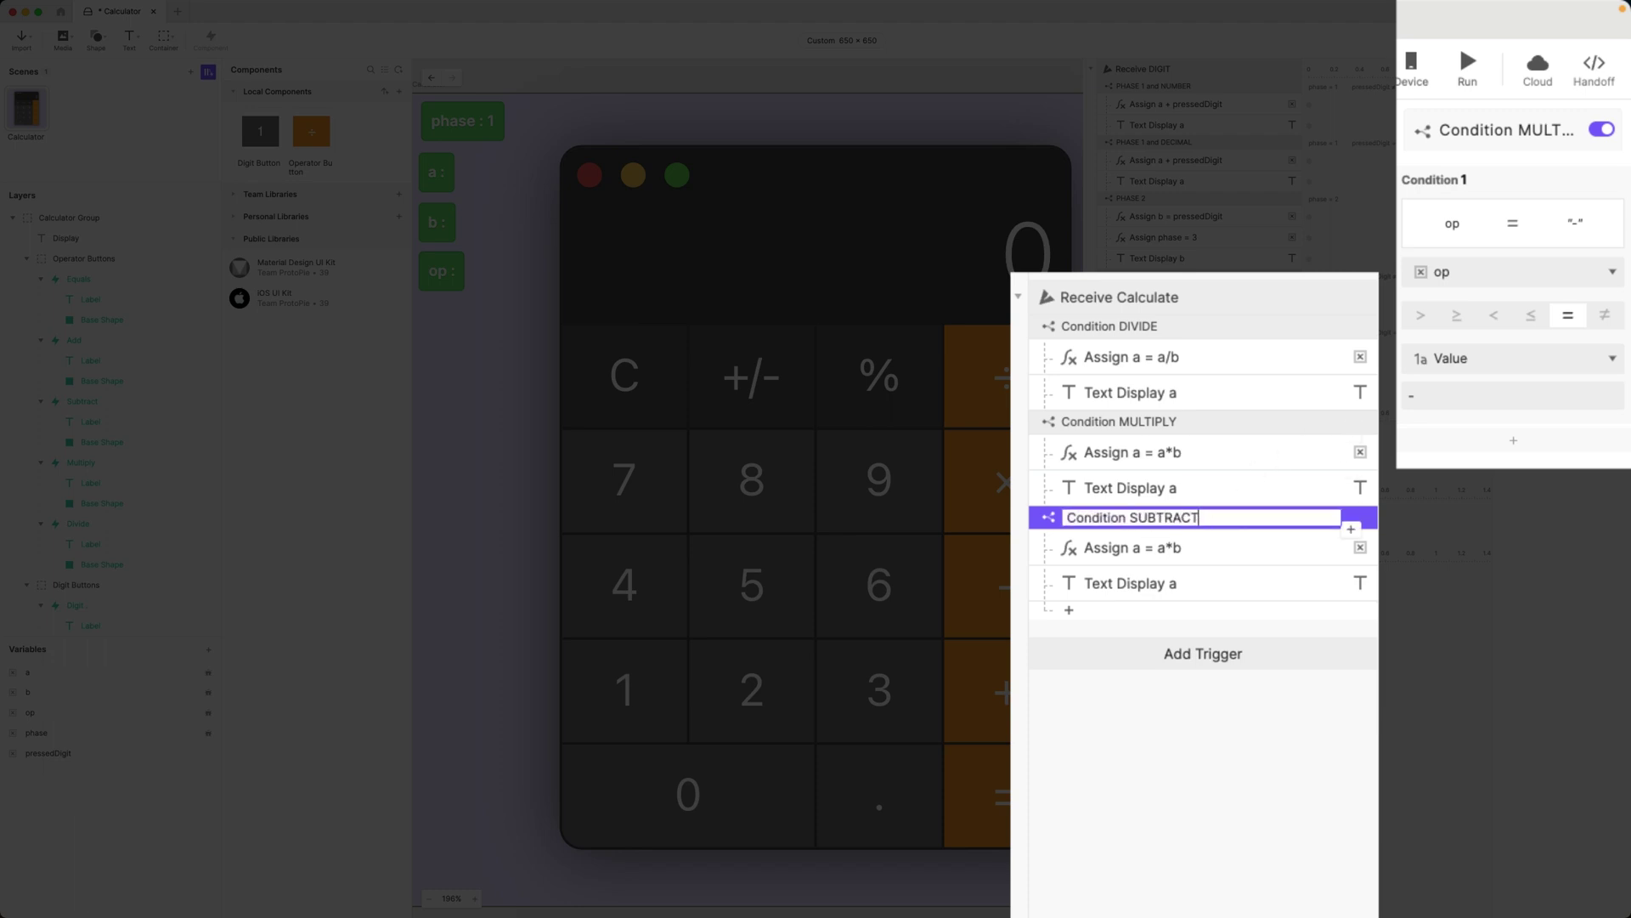
Step: Set the Assign formula under Condition SUBTRACT to number(a) - number(b) and rename that response as Assign a = a-b
left_click(1212, 554)
left_click(1487, 256)
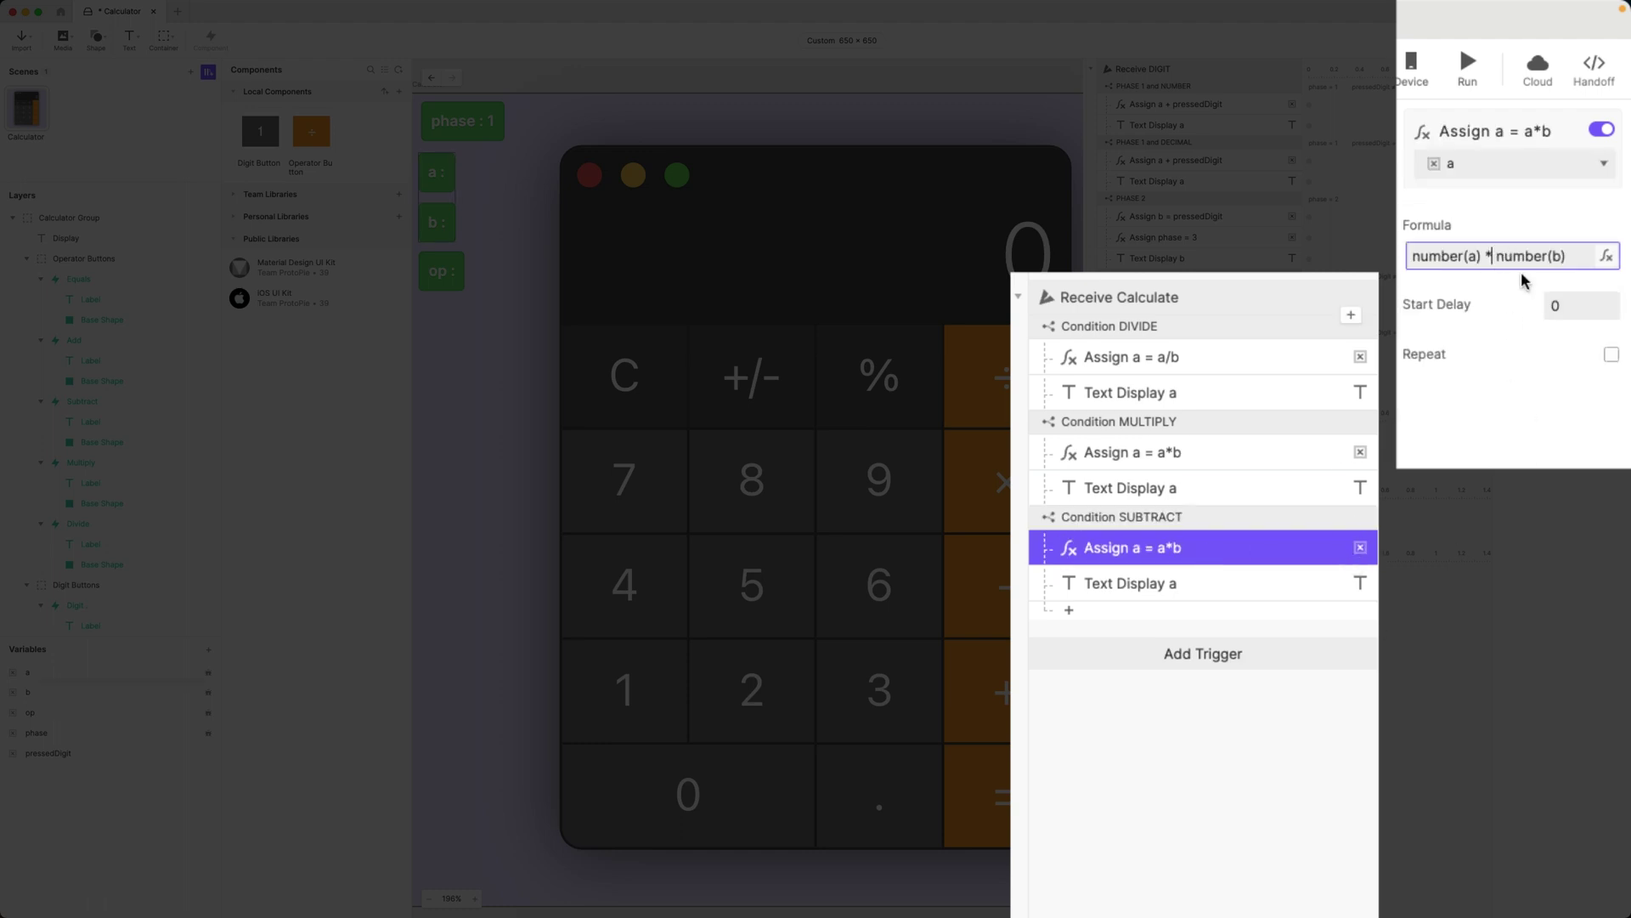
key("BackSpace")
type("-")
double_click(1175, 552)
left_click(1170, 546)
key("BackSpace")
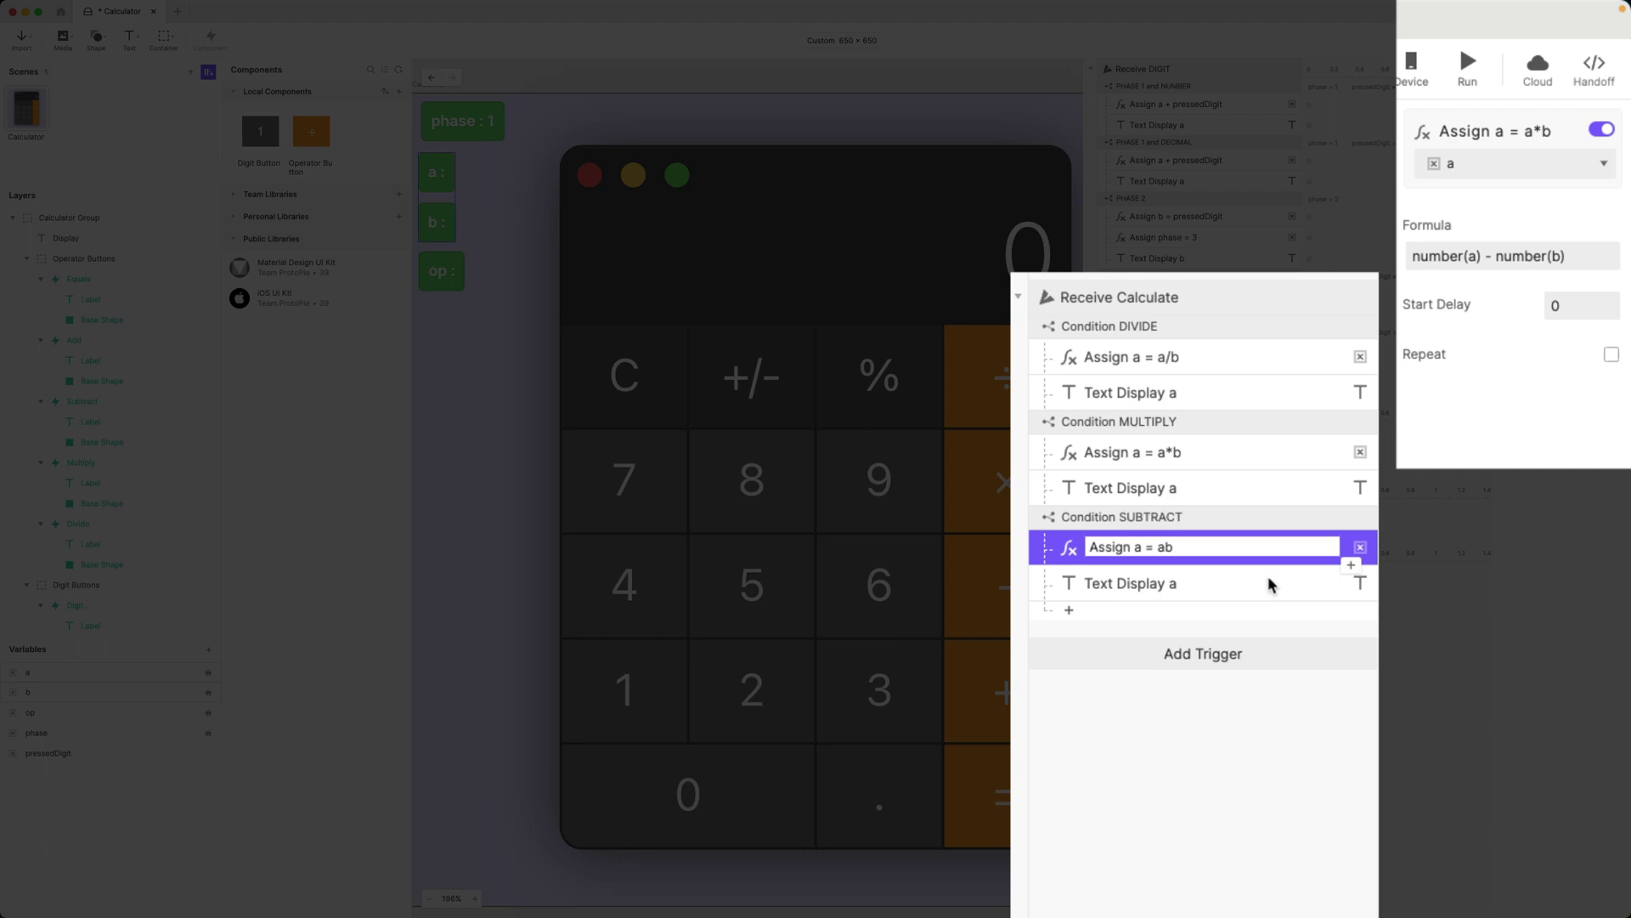
type("-")
left_click(1166, 788)
Step: Duplicate Condition SUBTRACT with its responses and set the copy's op comparison value to +
left_click(1179, 532)
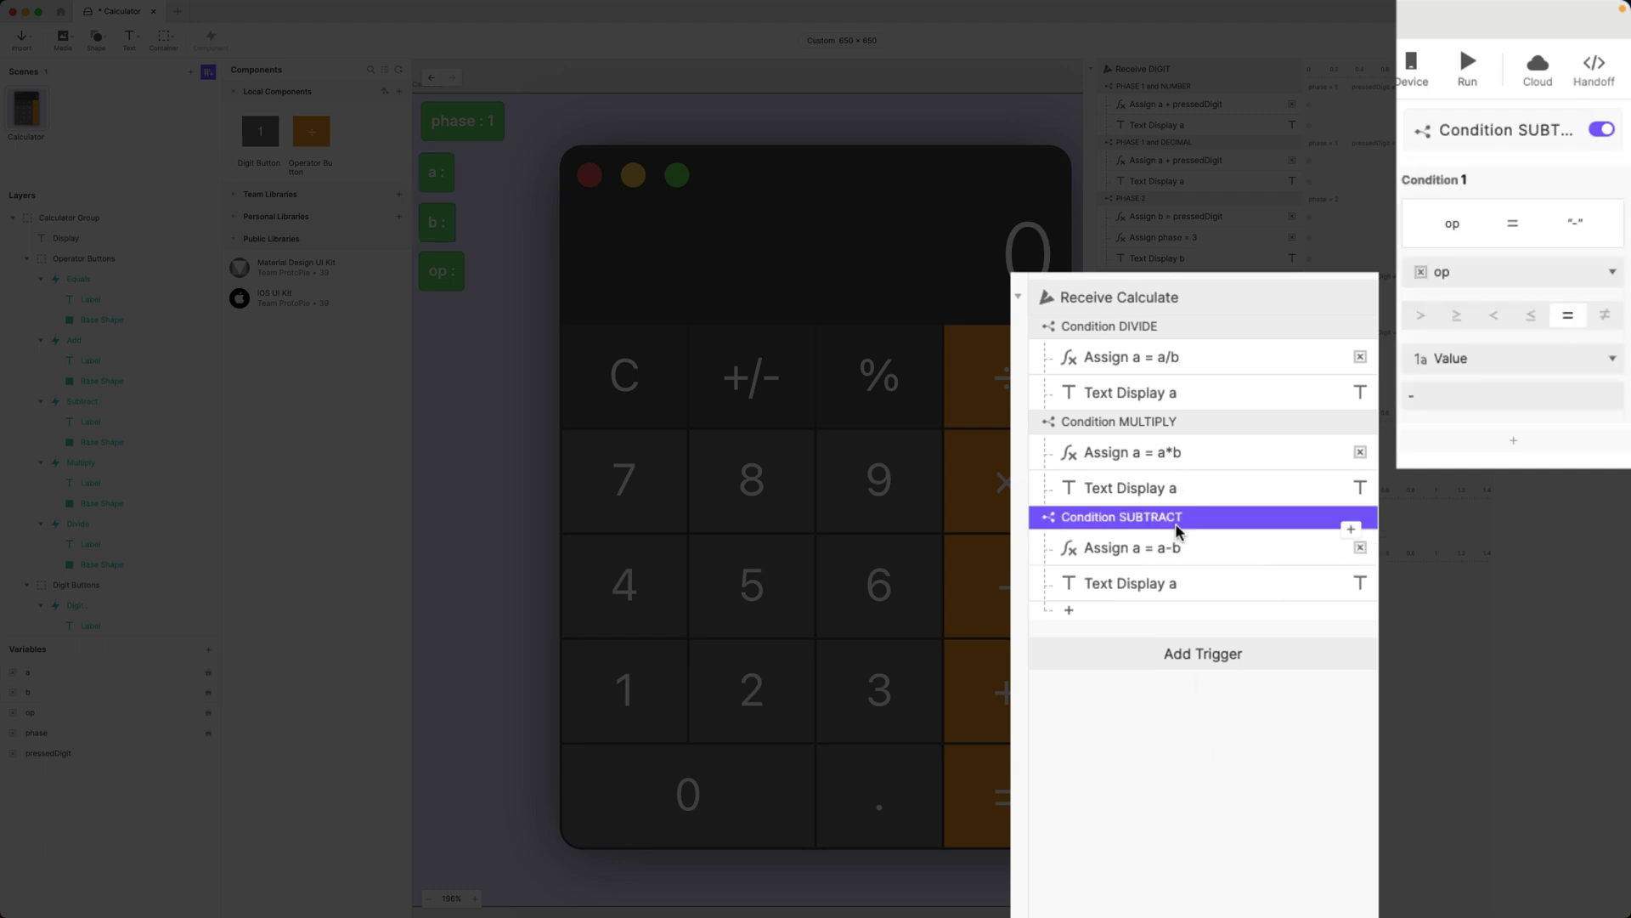
key("super+d")
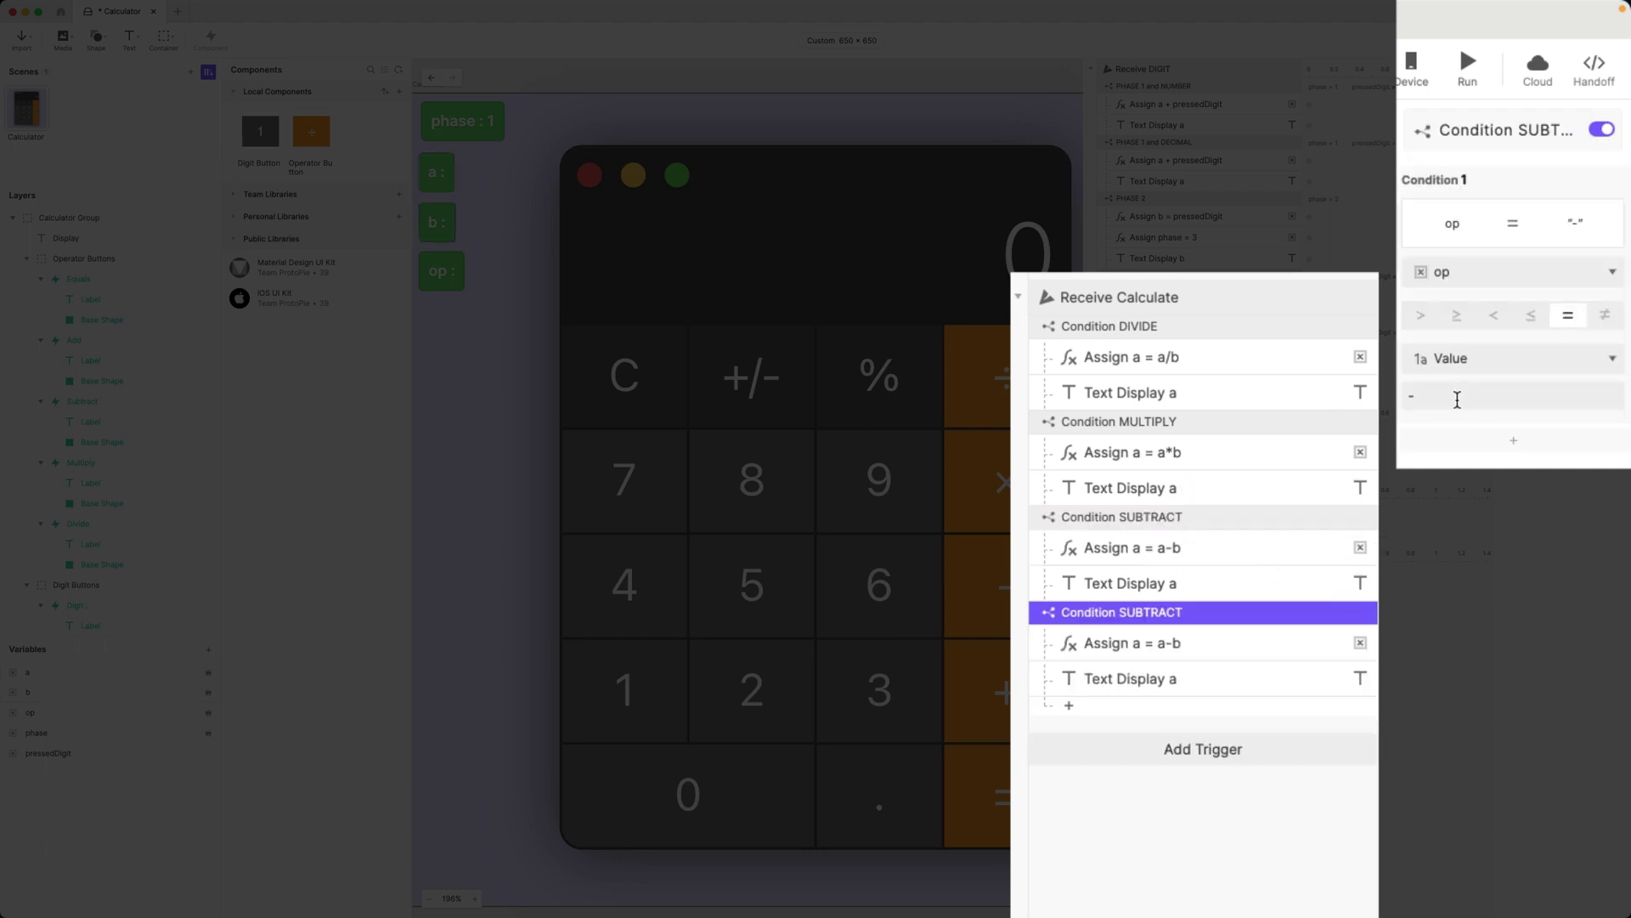
left_click(1456, 397)
type("+")
key("Return")
Step: Set the Assign formula under the + condition to number(a) + number(b) and rename that response as Assign a = a+b
double_click(1159, 644)
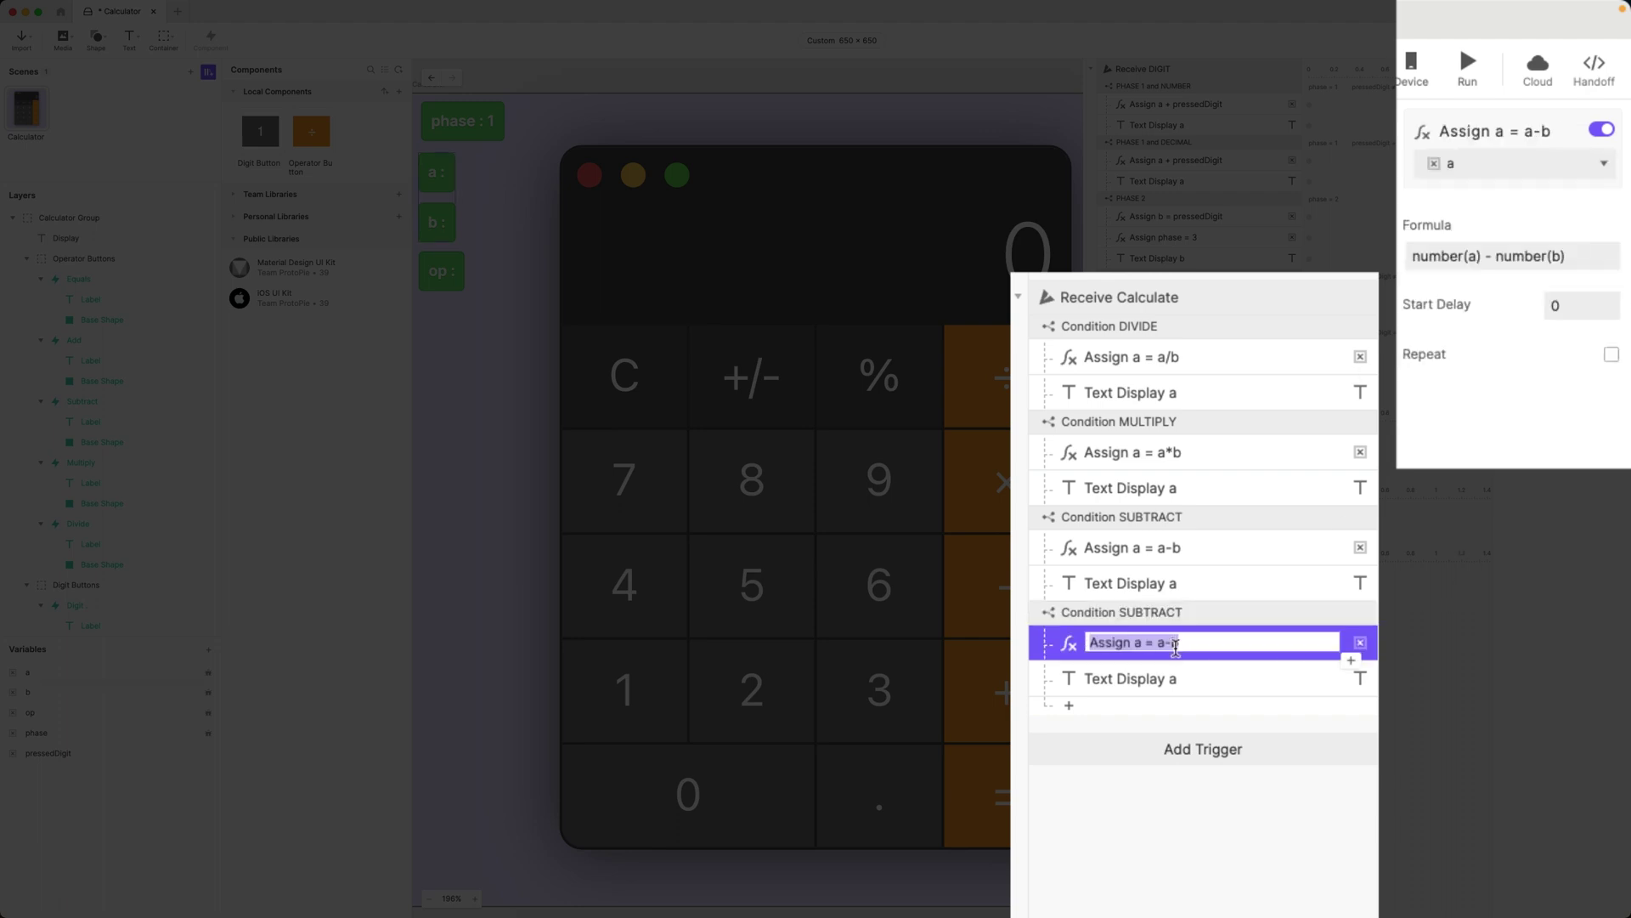
left_click(1483, 255)
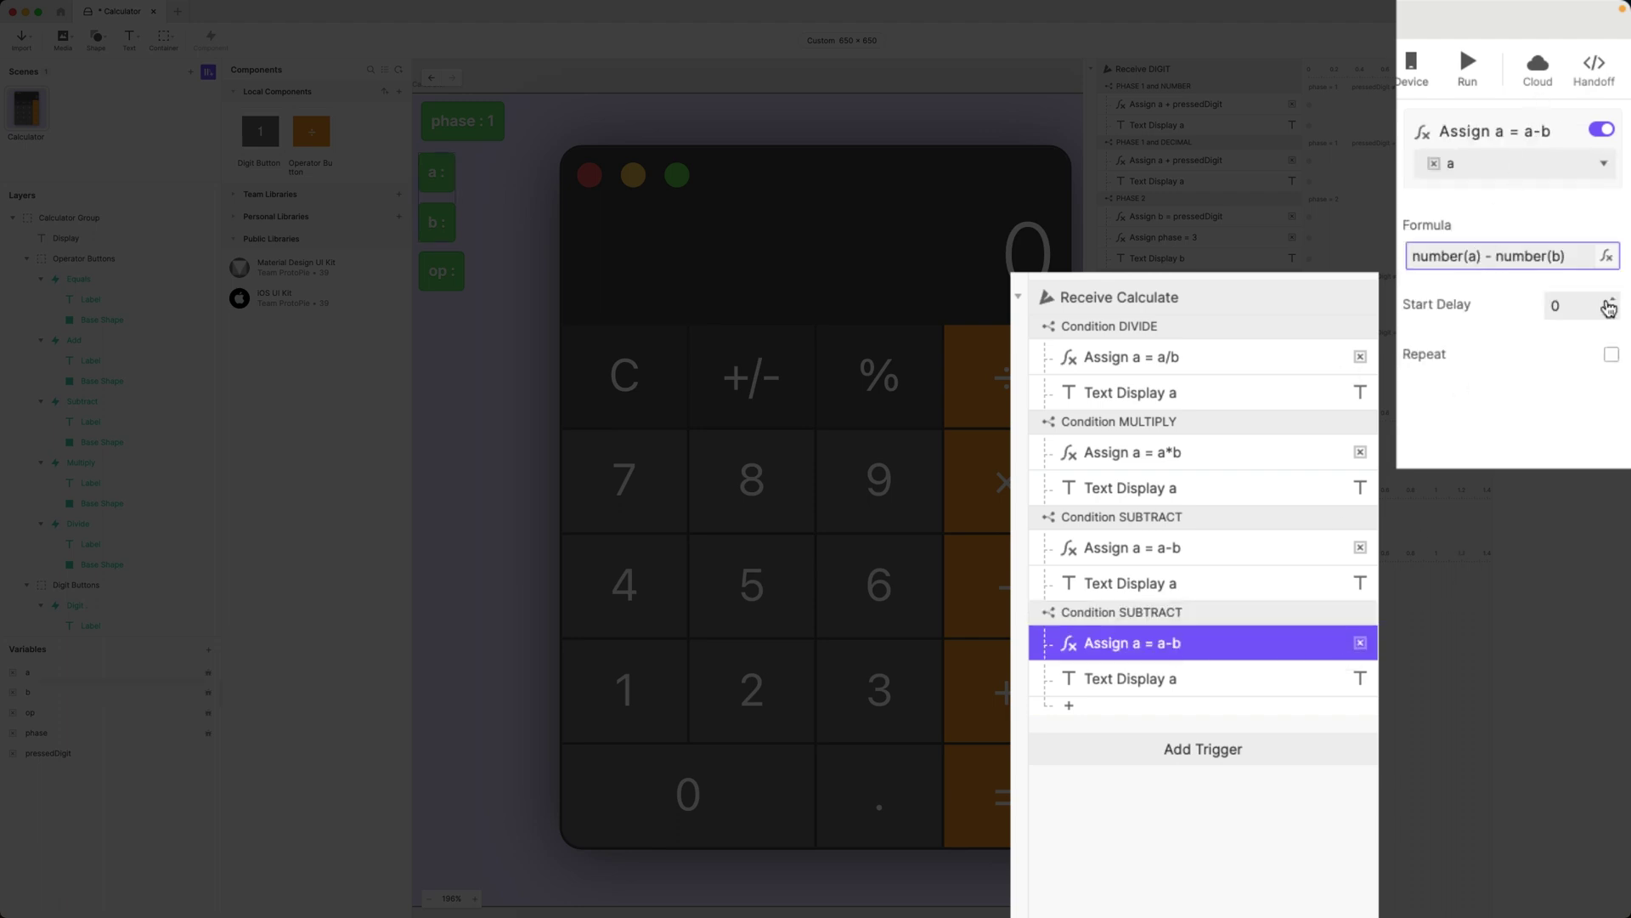
key("BackSpace")
type("+")
left_click(1582, 464)
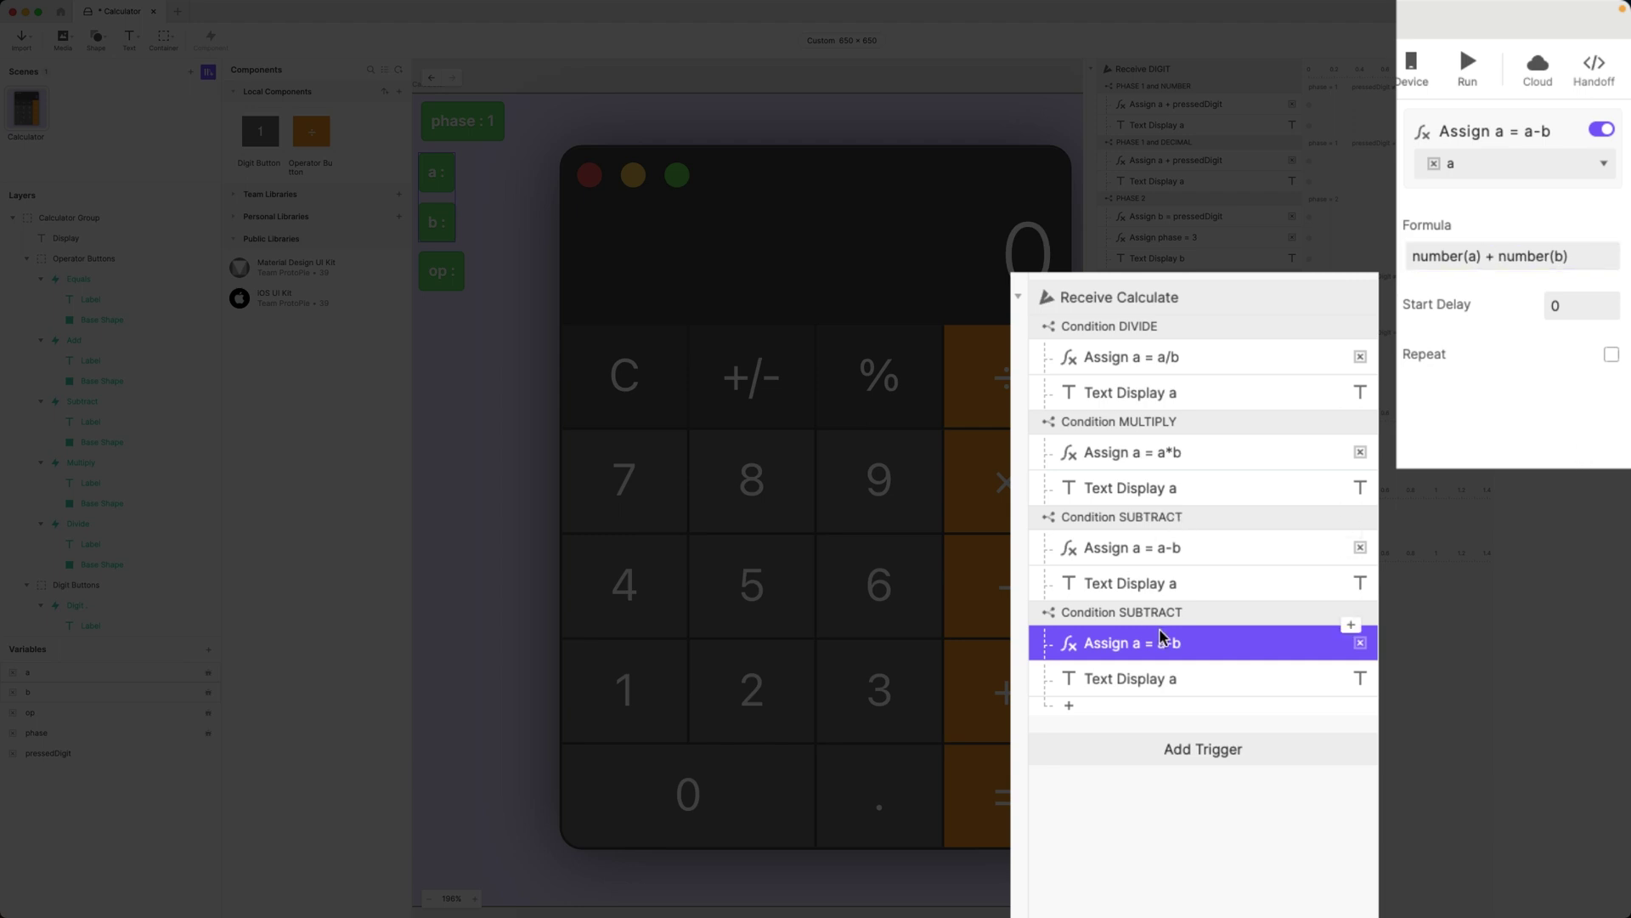
double_click(1167, 651)
key("BackSpace")
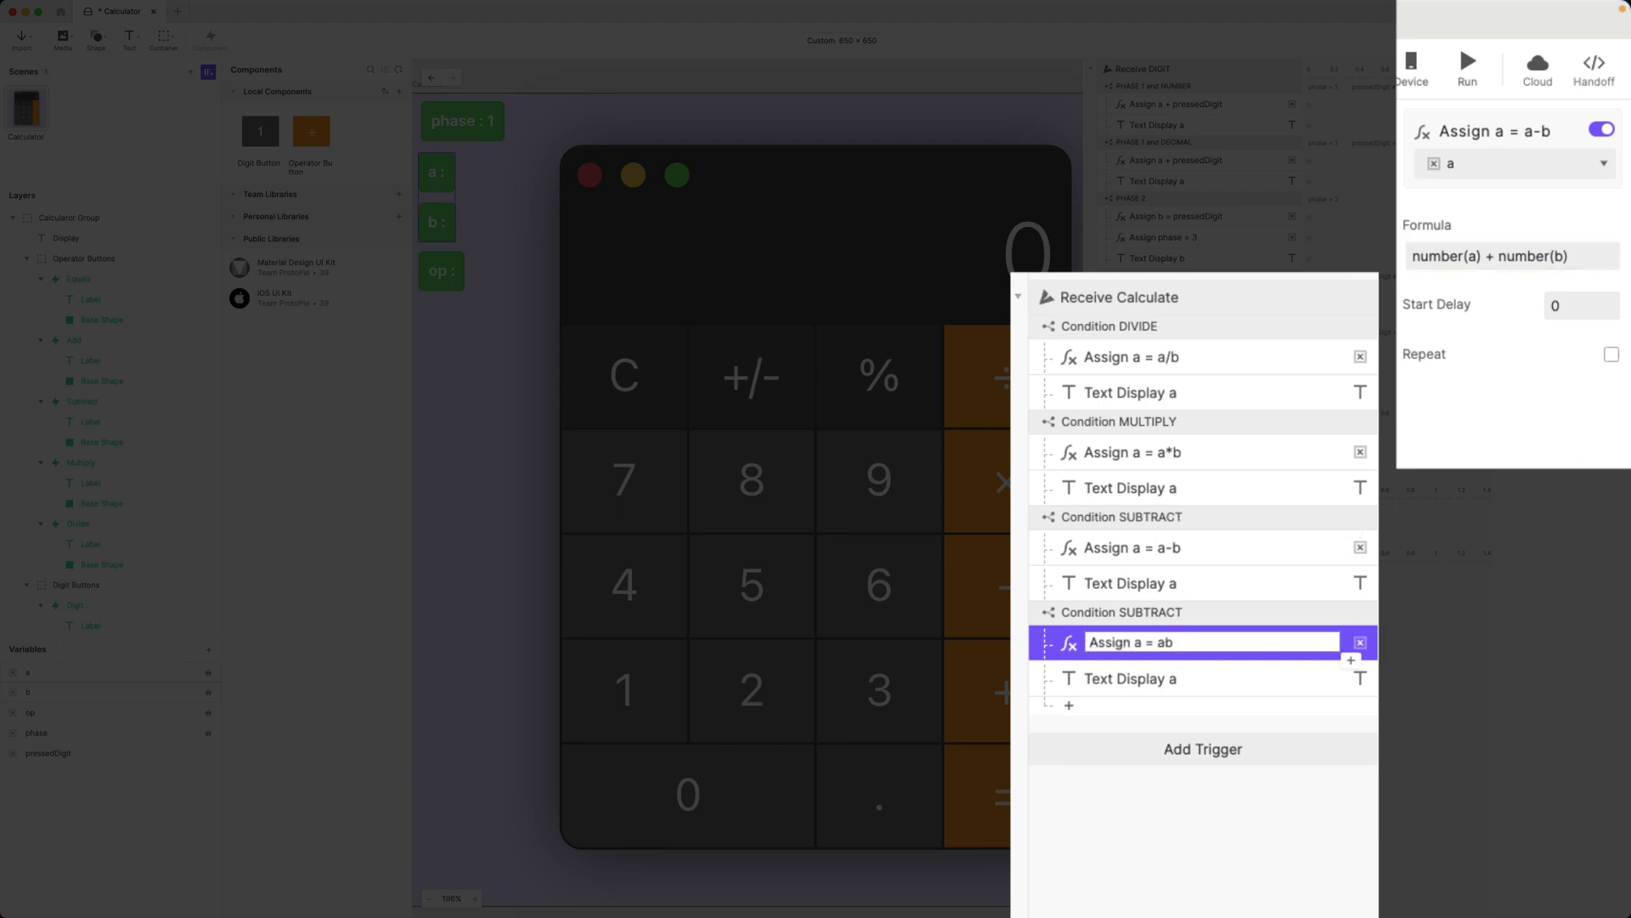
key("Return")
left_click(1187, 685)
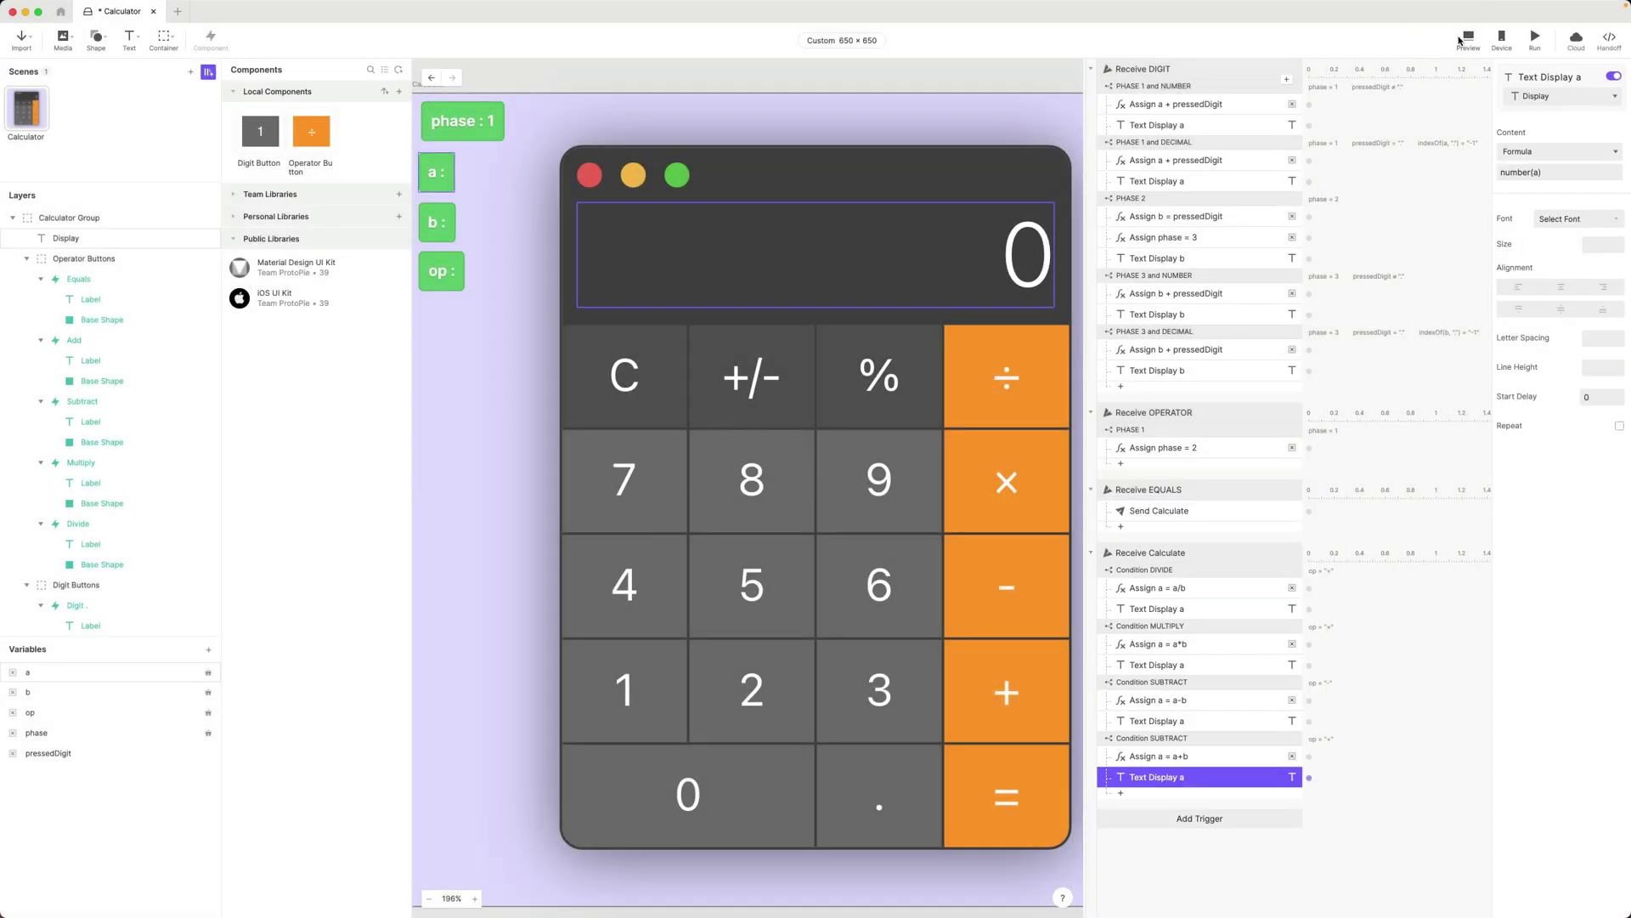
Step: Open the prototype preview and test addition by calculating 2 + 4
left_click(1463, 48)
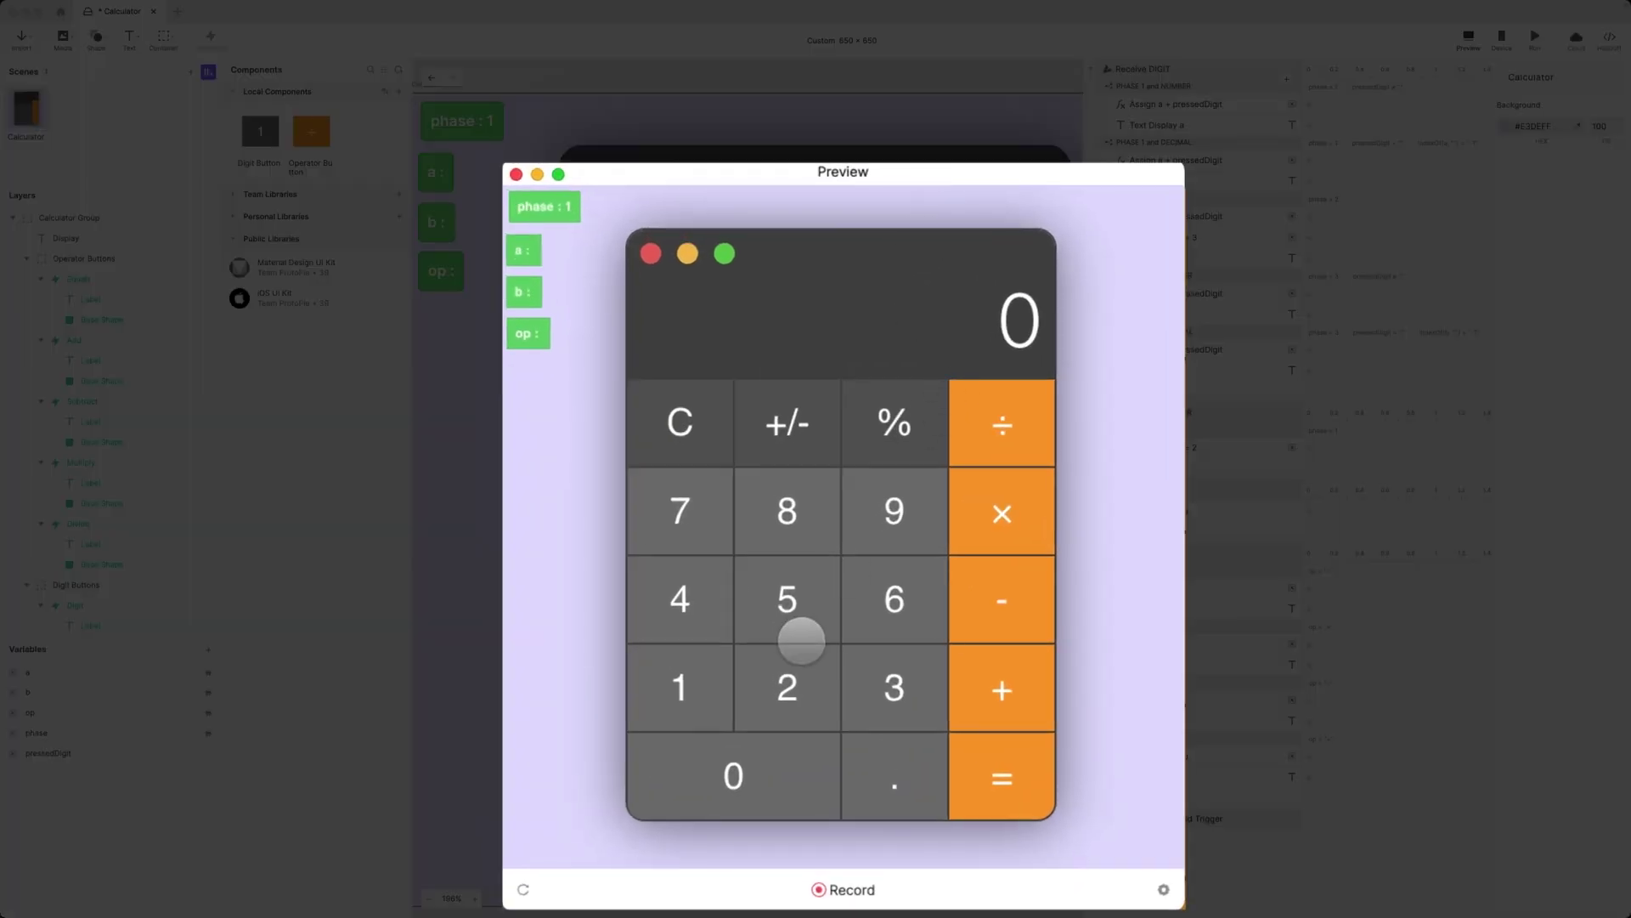
left_click(787, 684)
left_click(1012, 690)
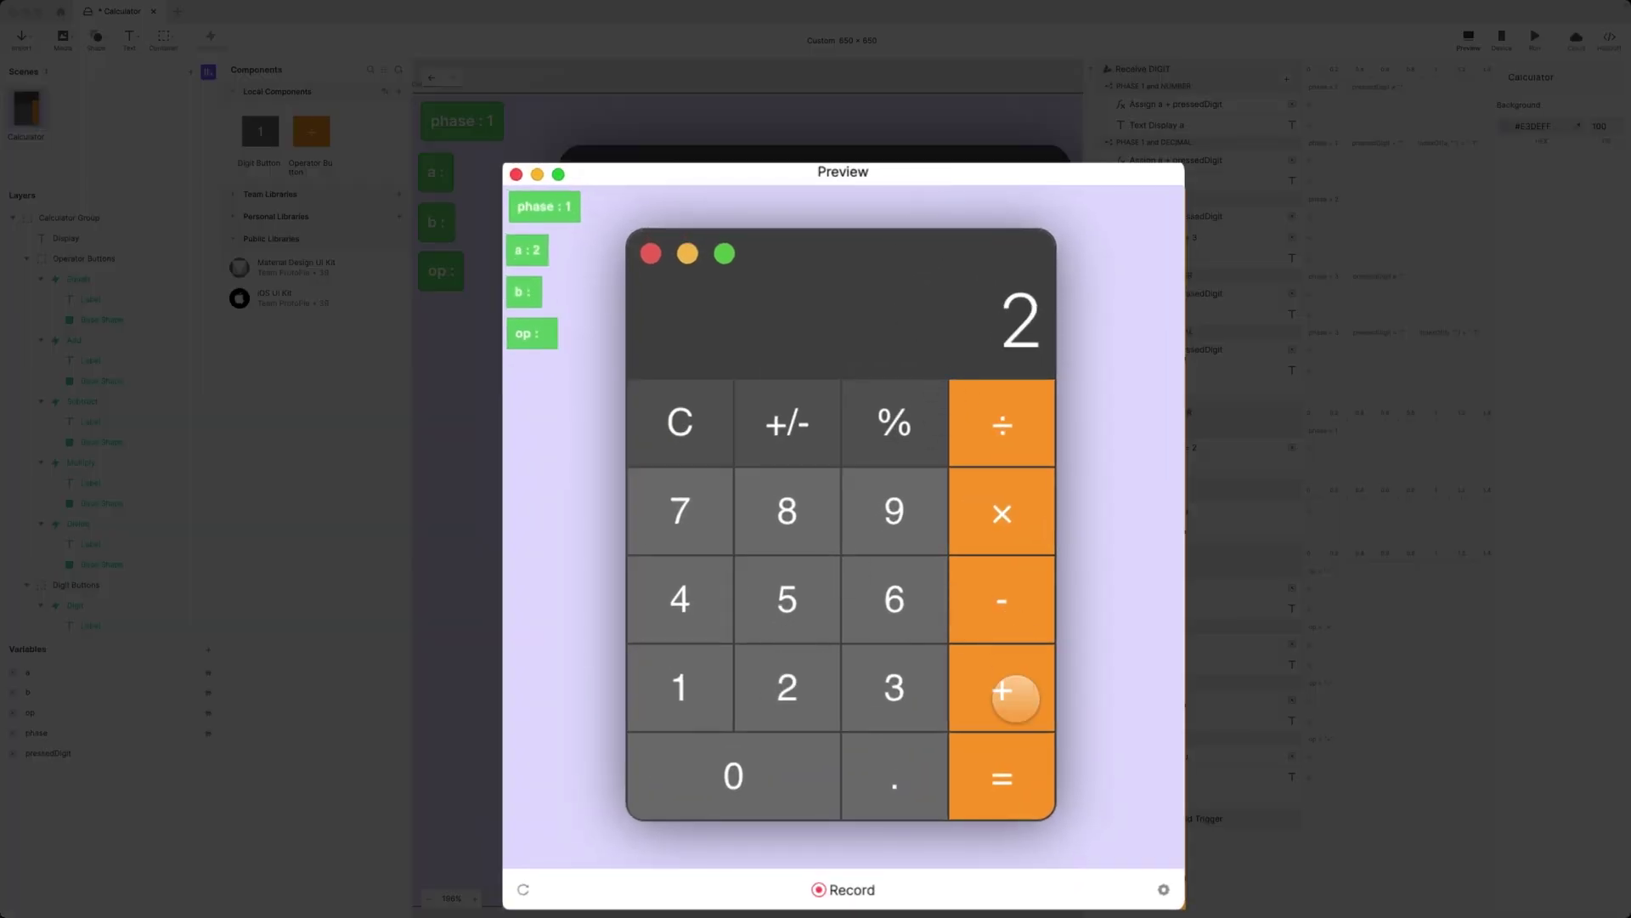
left_click(699, 604)
left_click(990, 782)
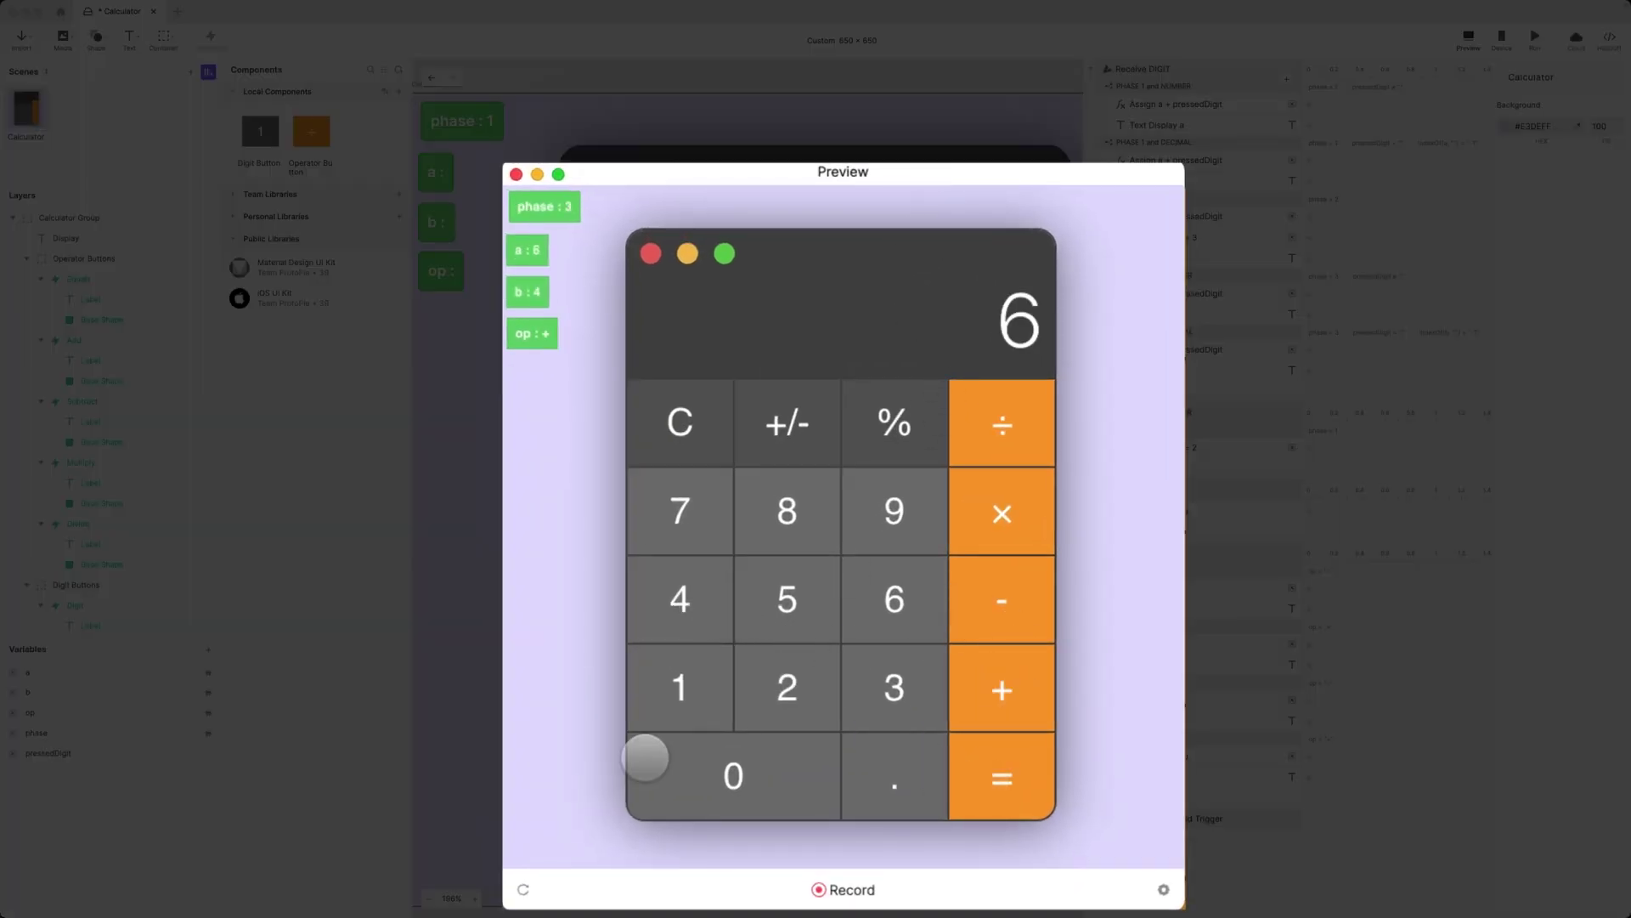
Step: Restart the preview and test subtraction by calculating 5 - 3
left_click(524, 890)
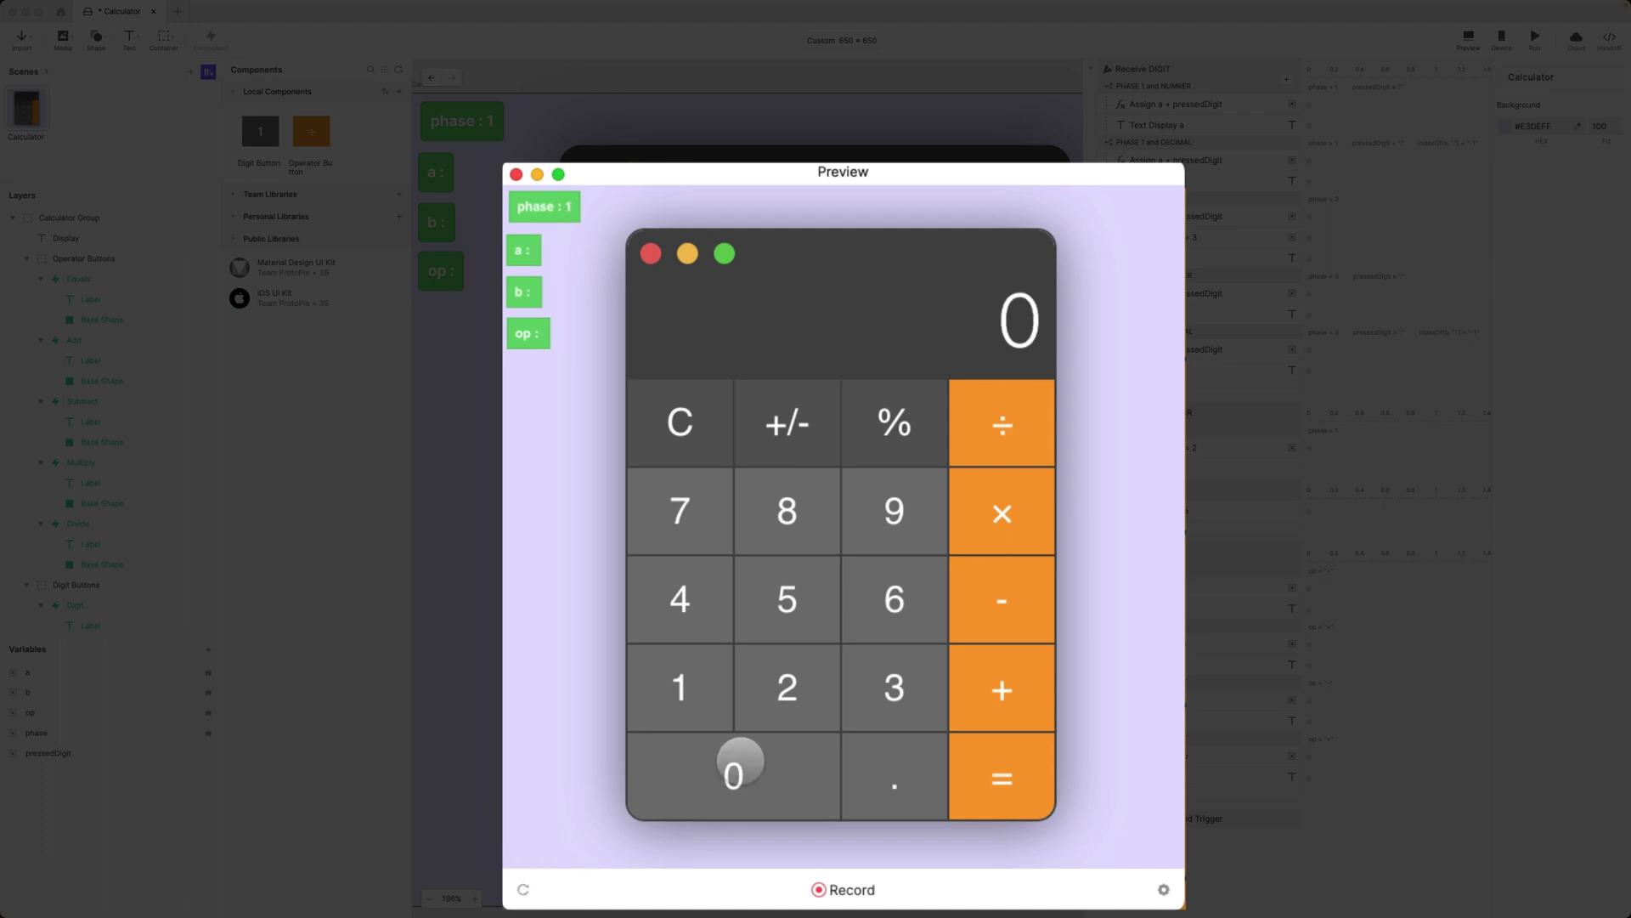
left_click(781, 598)
left_click(994, 598)
left_click(891, 686)
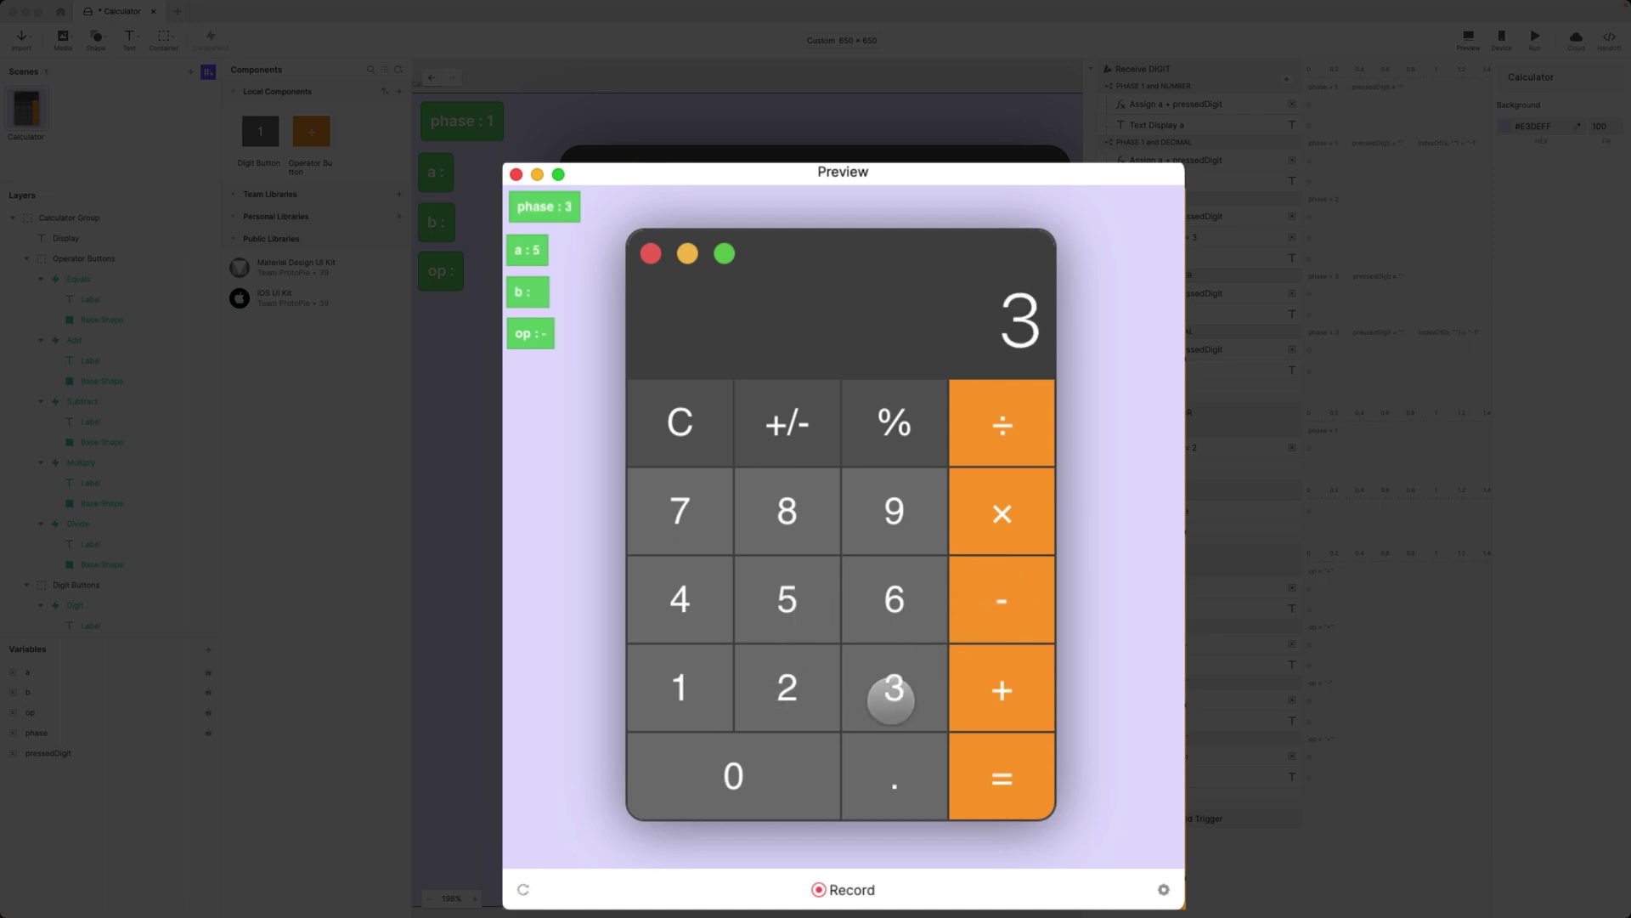
left_click(991, 775)
Step: Restart the preview and test multiplication by calculating 5 × 9
left_click(524, 889)
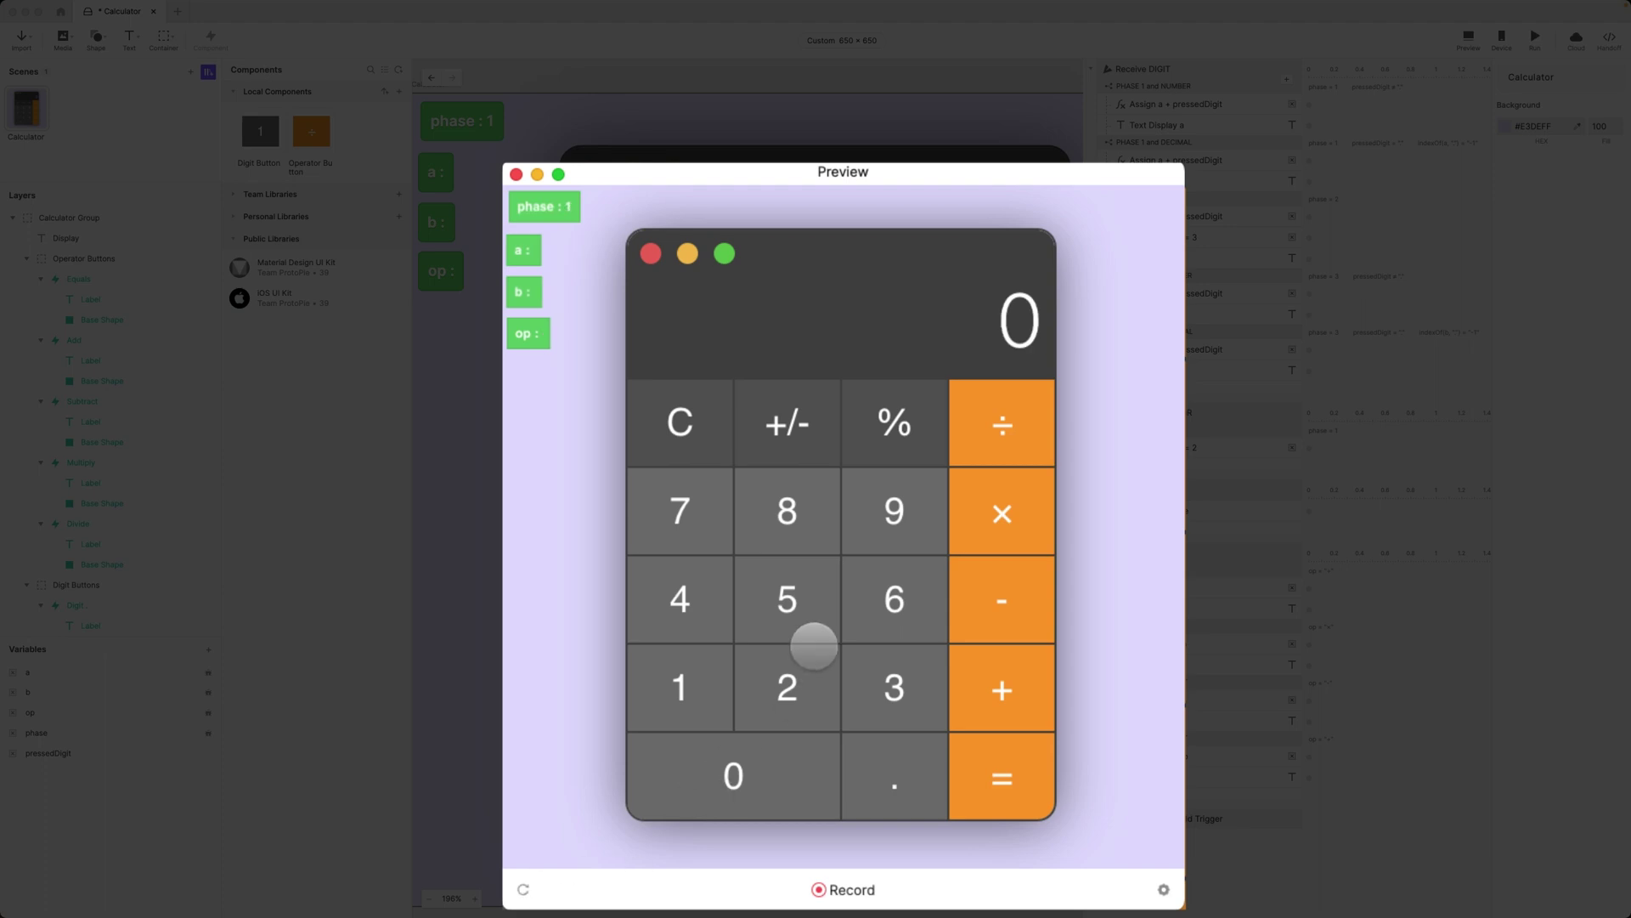
left_click(792, 608)
left_click(971, 511)
left_click(892, 509)
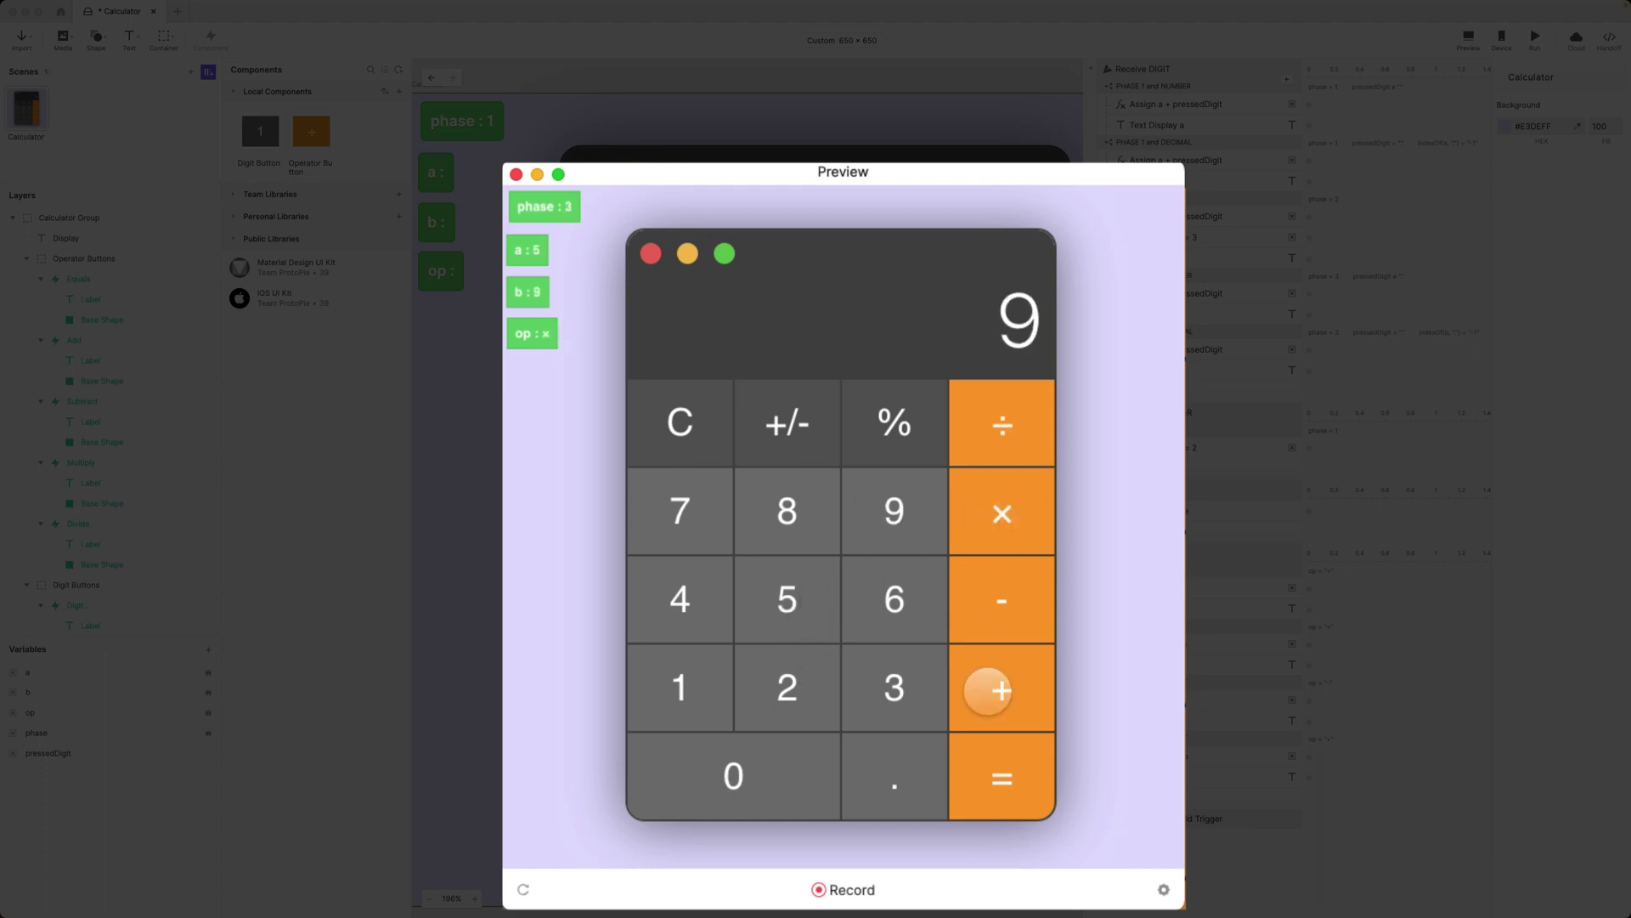
left_click(994, 777)
Step: Restart the preview and test division by calculating 100 ÷ 4
left_click(523, 890)
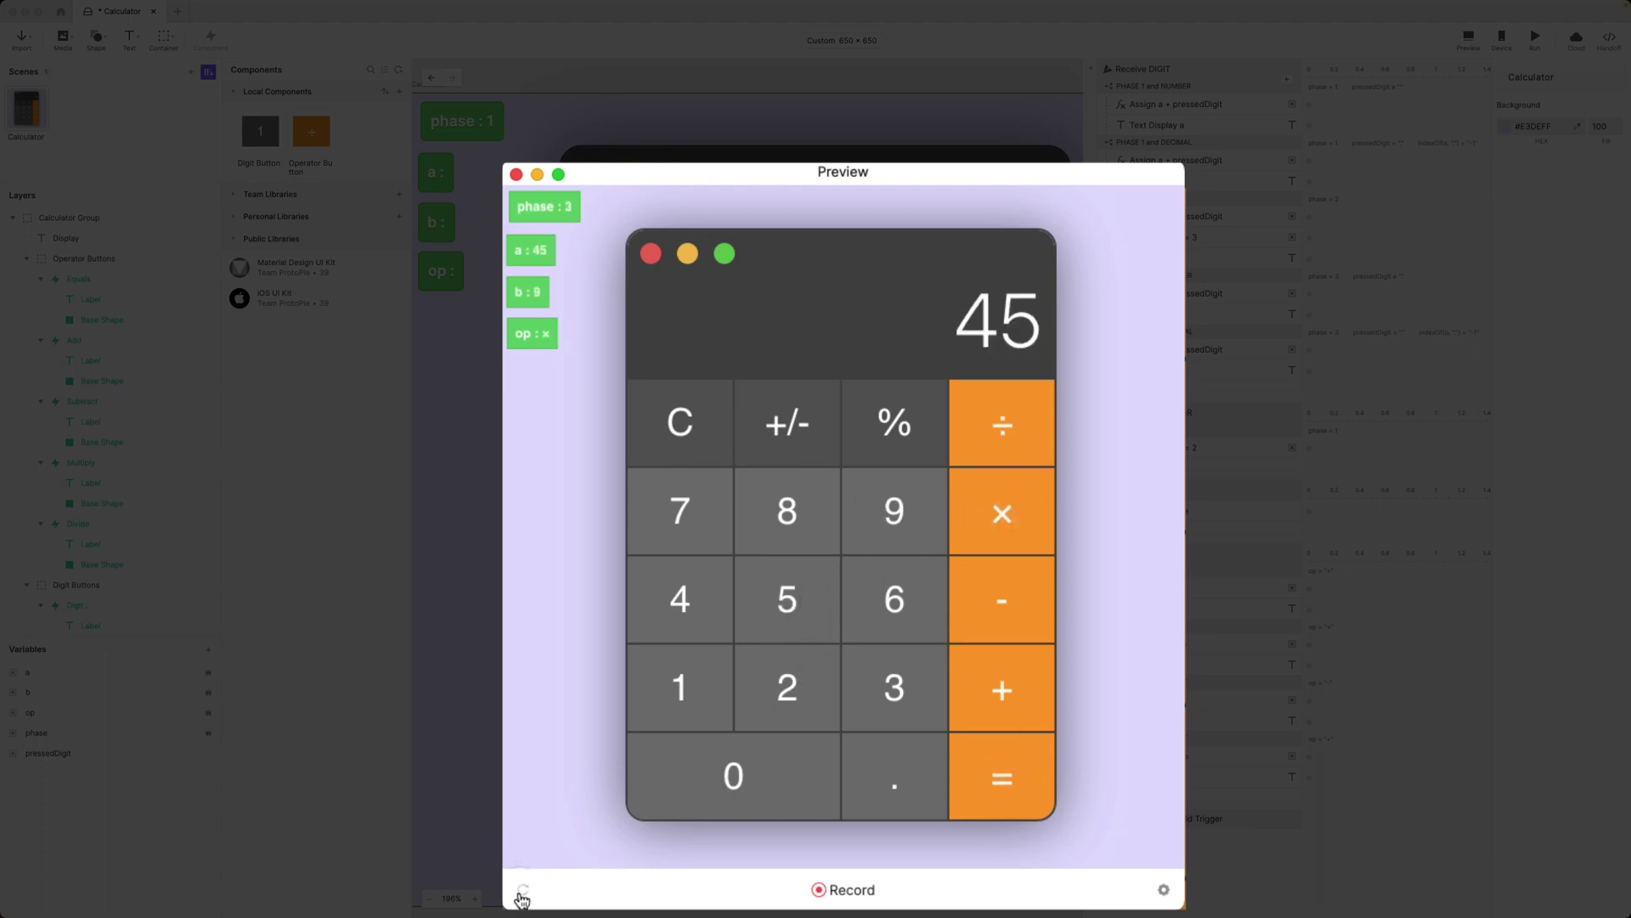
left_click(691, 683)
double_click(738, 775)
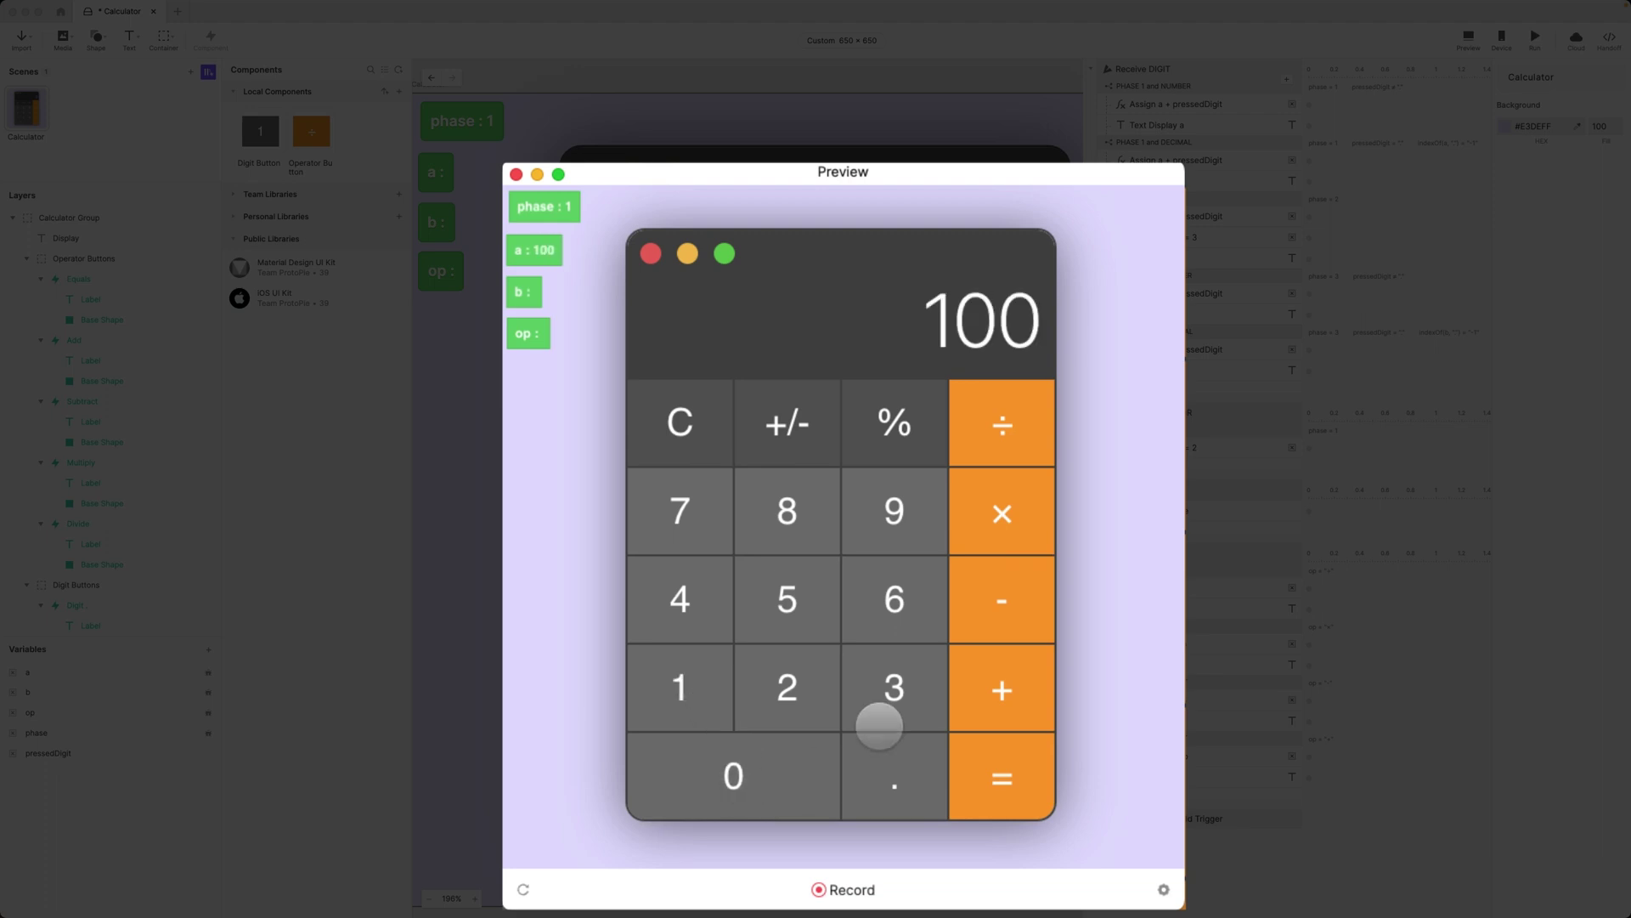
left_click(986, 427)
left_click(681, 605)
left_click(1002, 777)
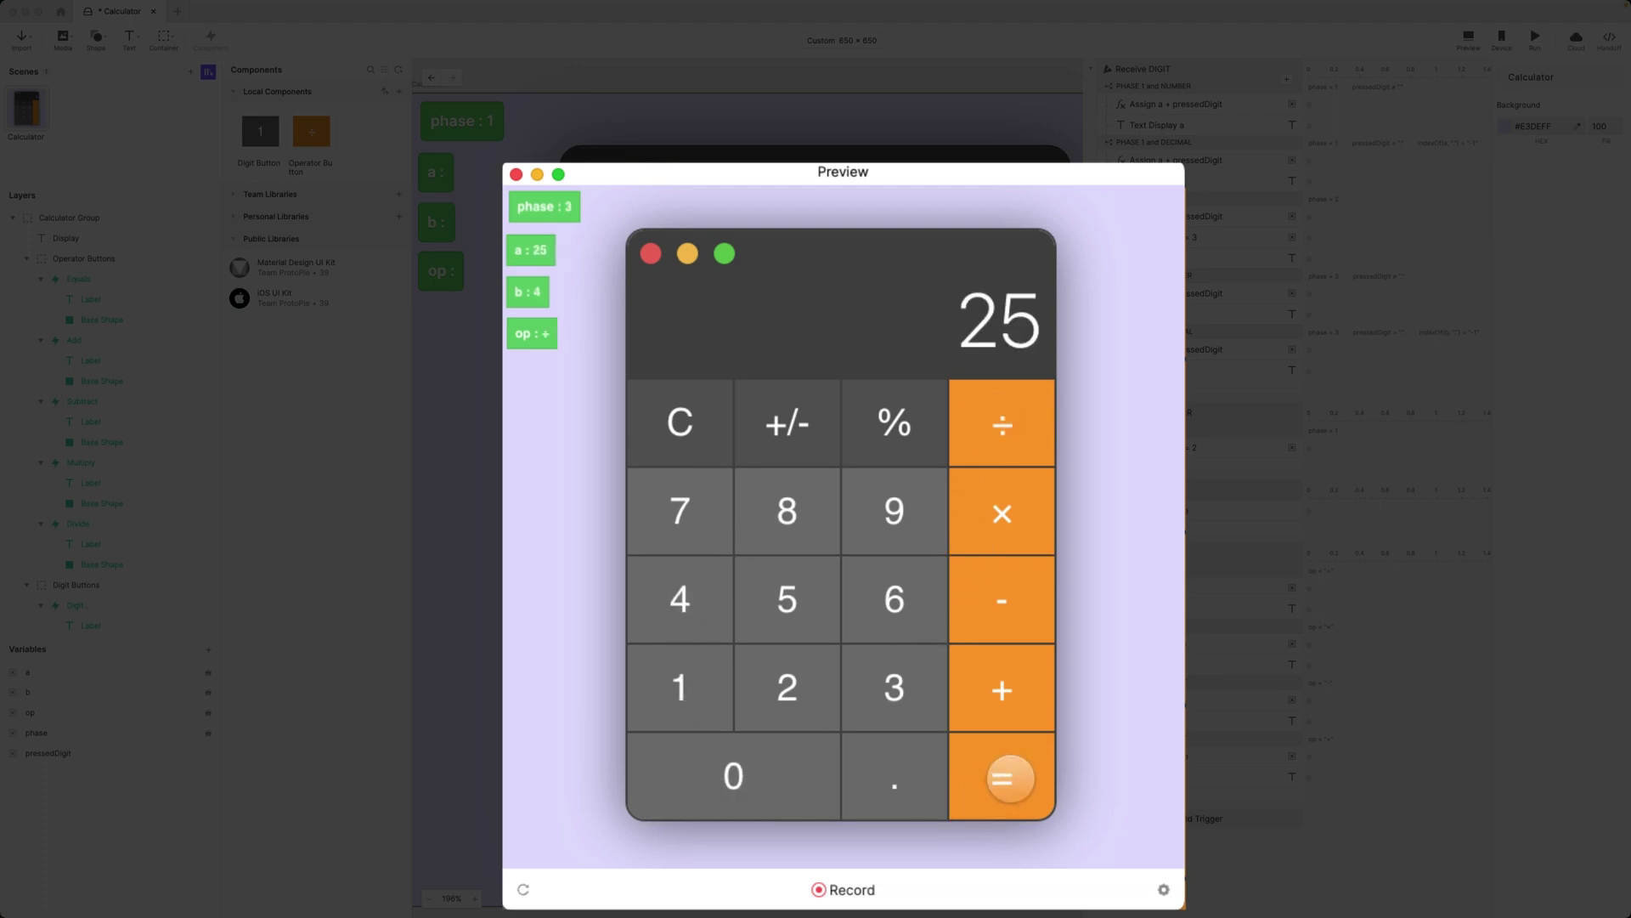
Step: Restart the preview and calculate 25 ÷ 5 to examine how the display changes between b and the result
left_click(523, 889)
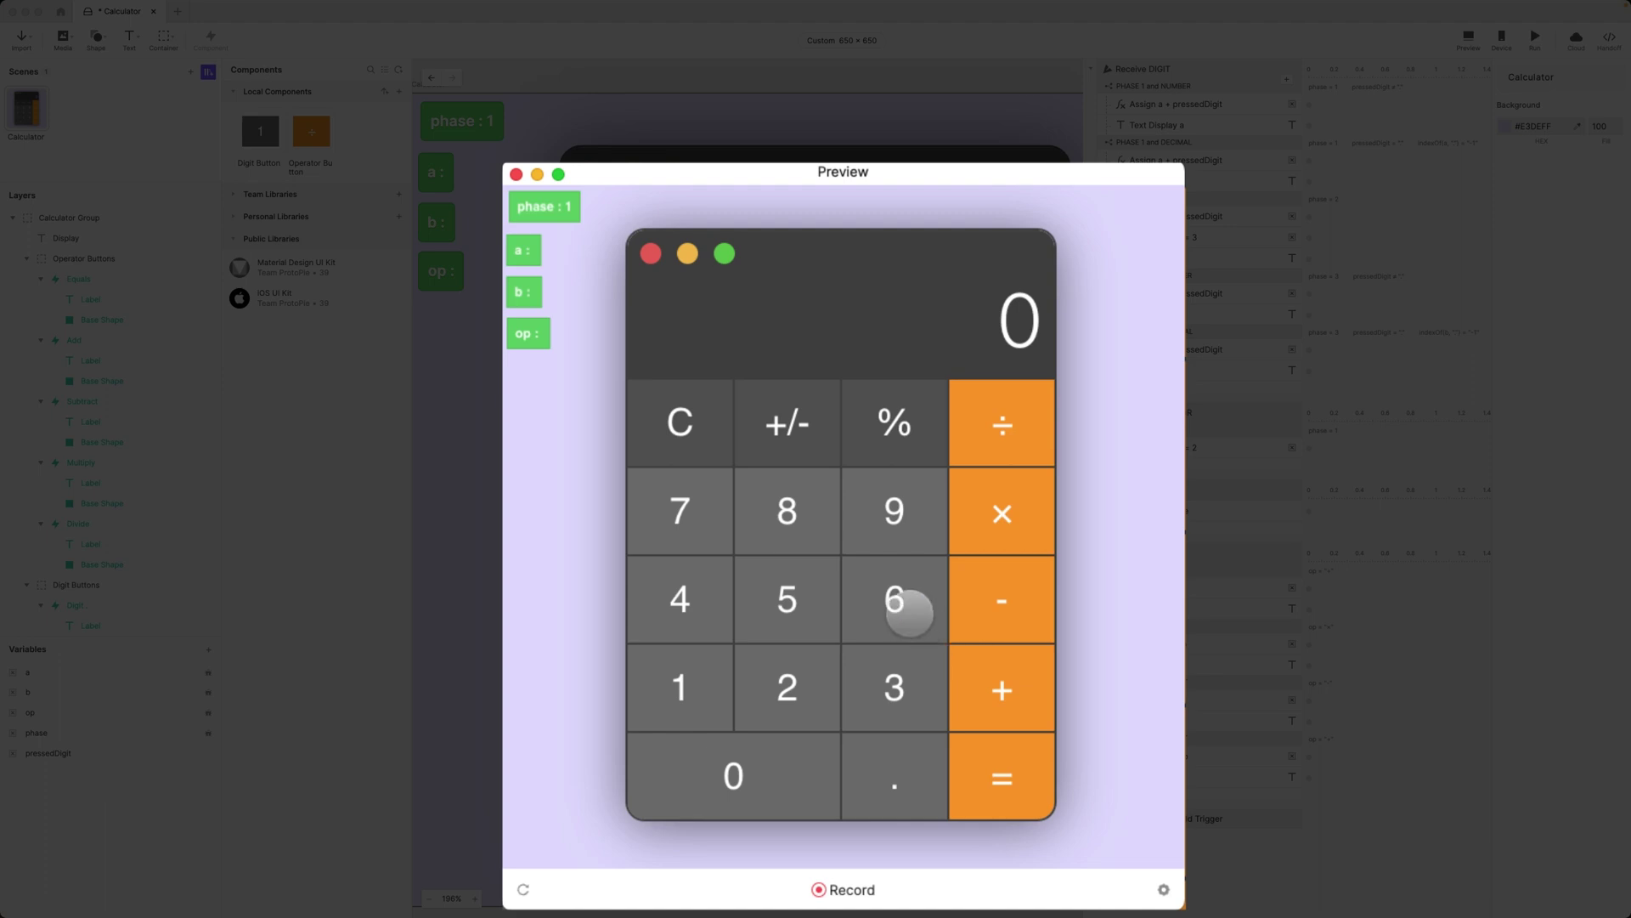
left_click(523, 889)
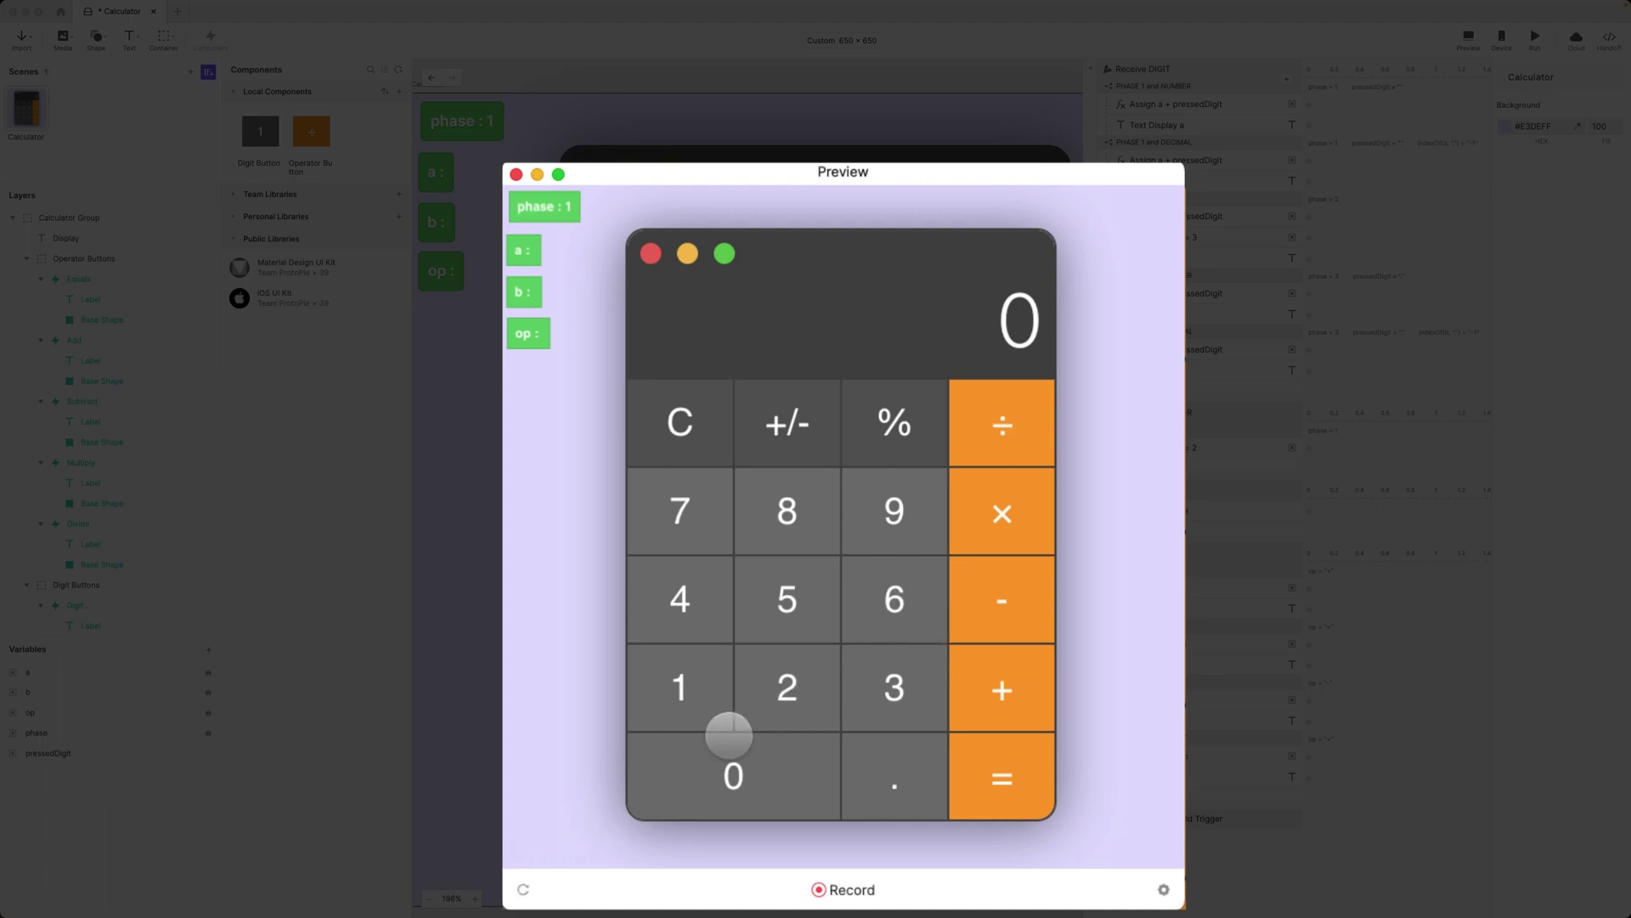
left_click(794, 669)
left_click(777, 613)
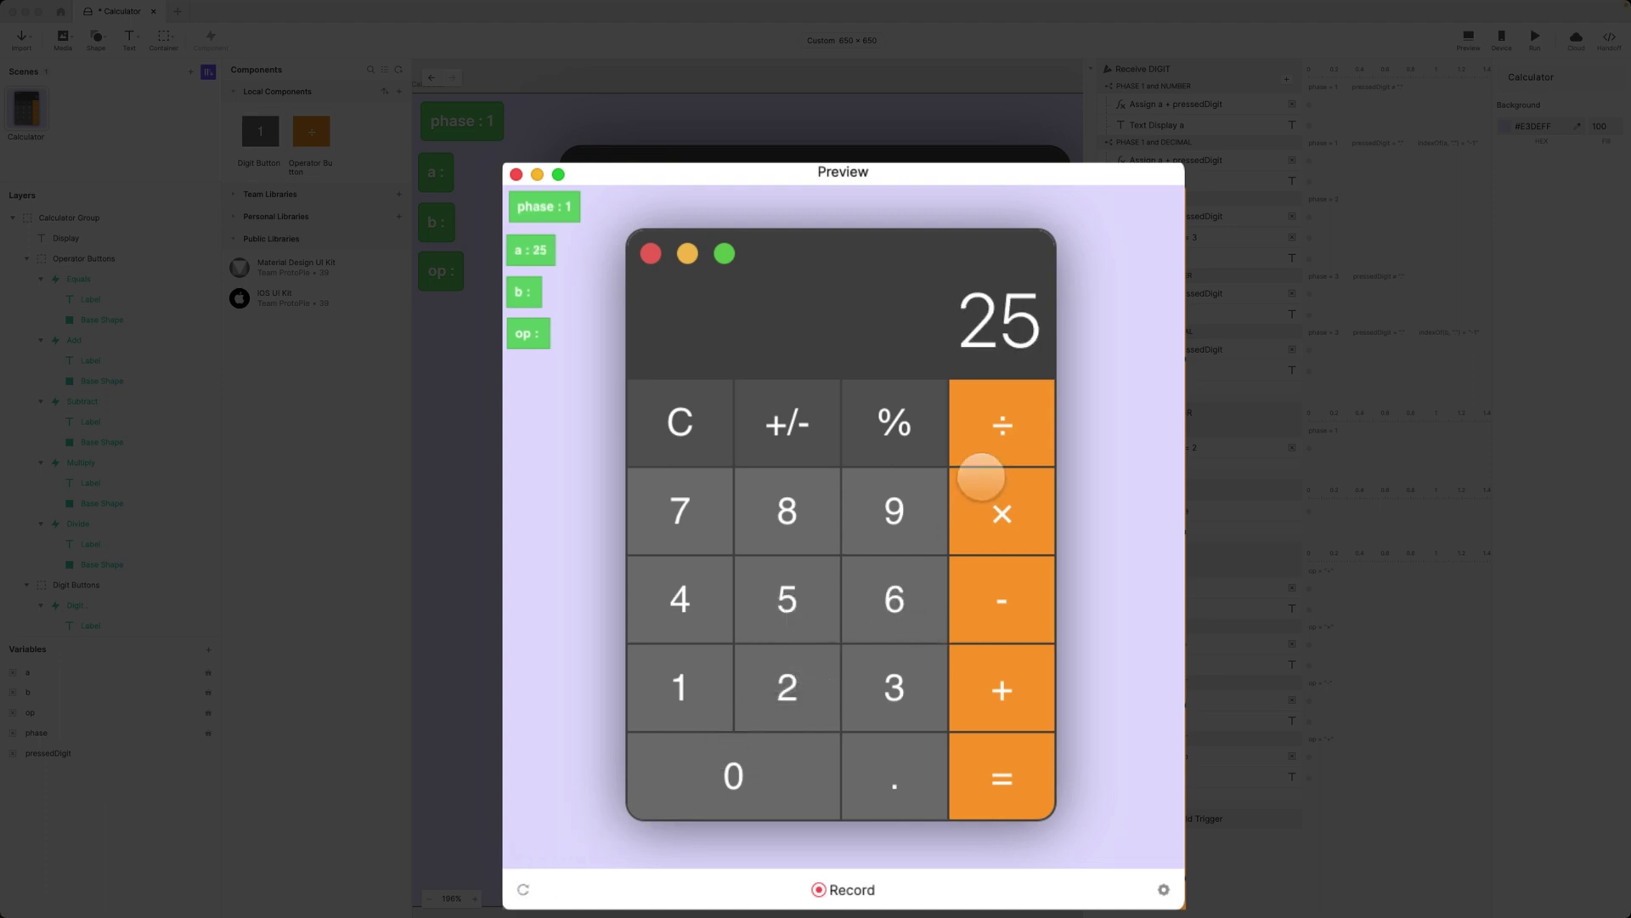
left_click(1005, 418)
left_click(790, 600)
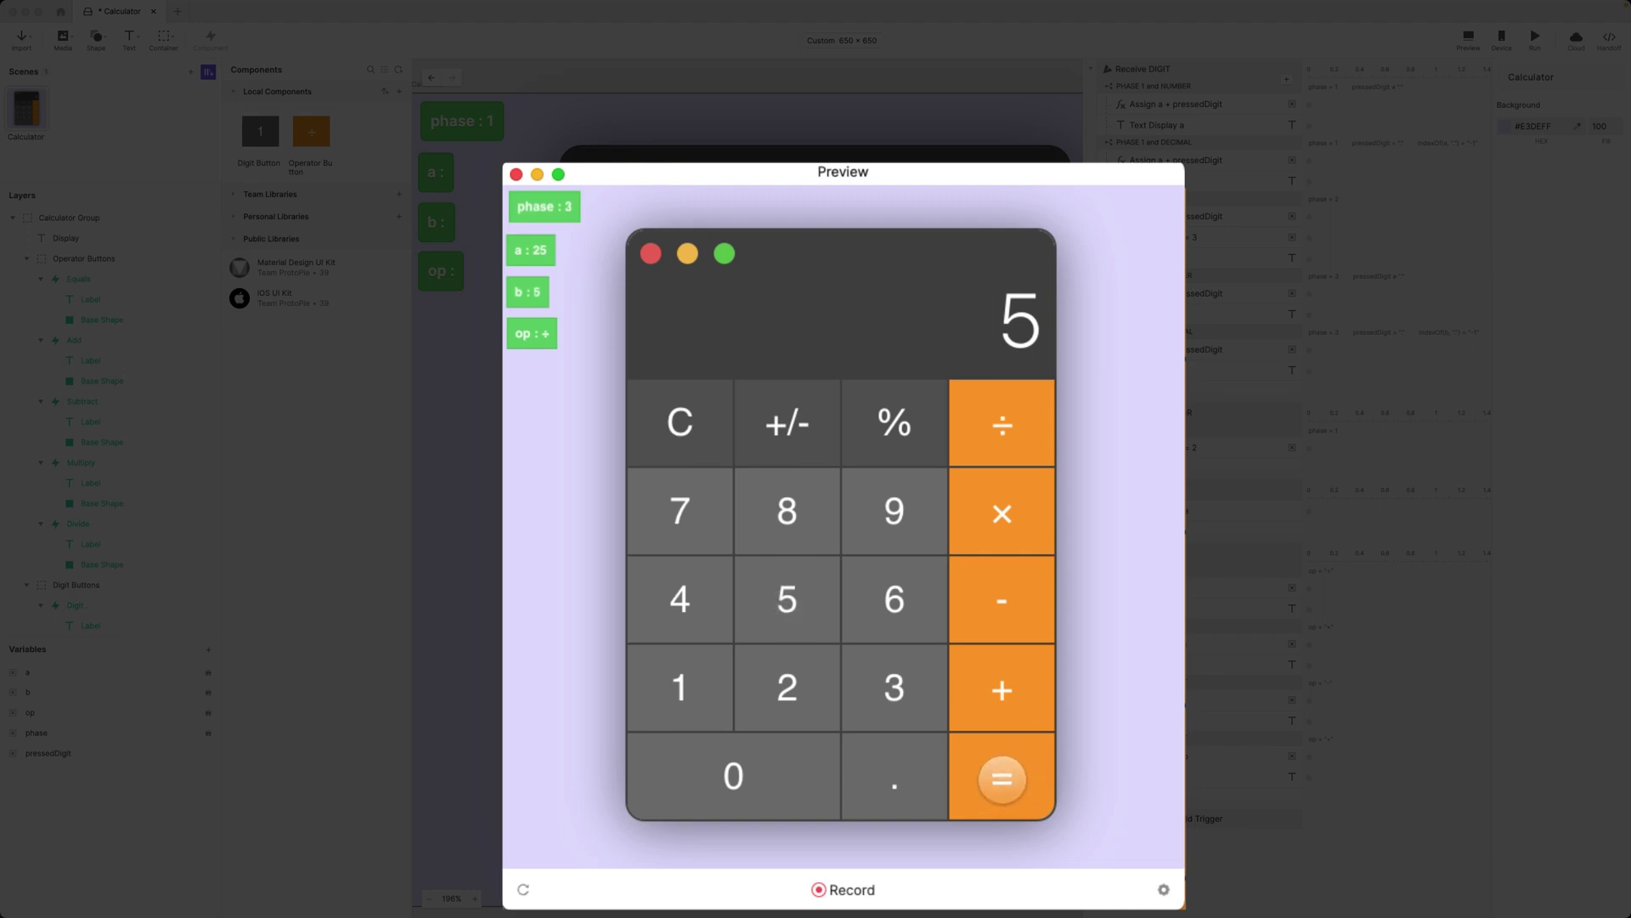
left_click(1003, 778)
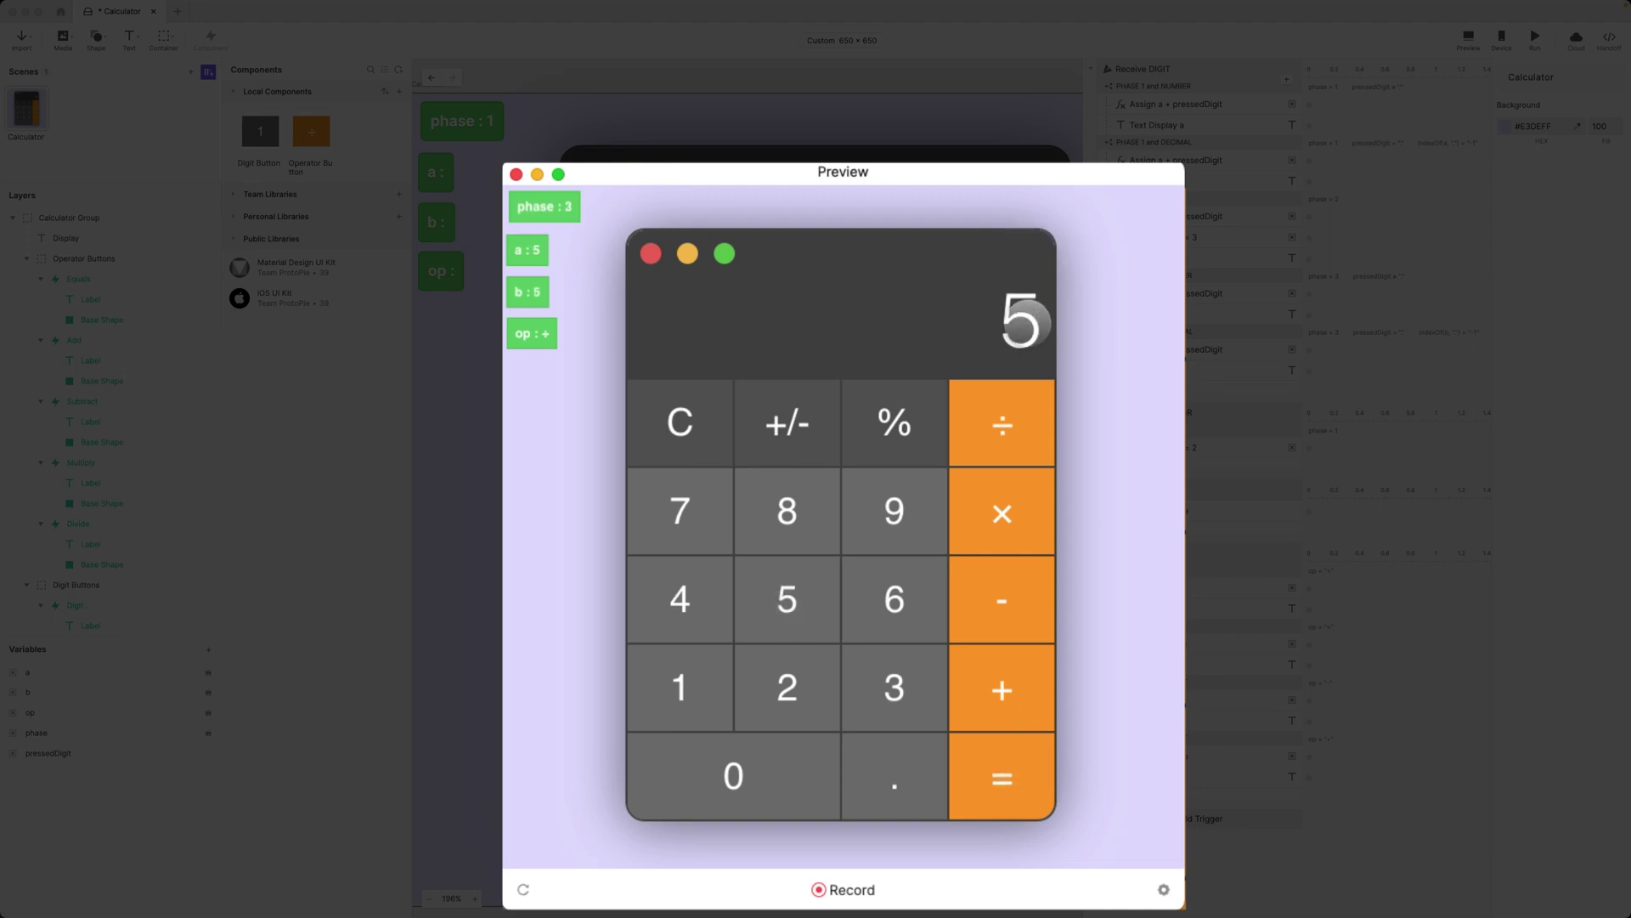
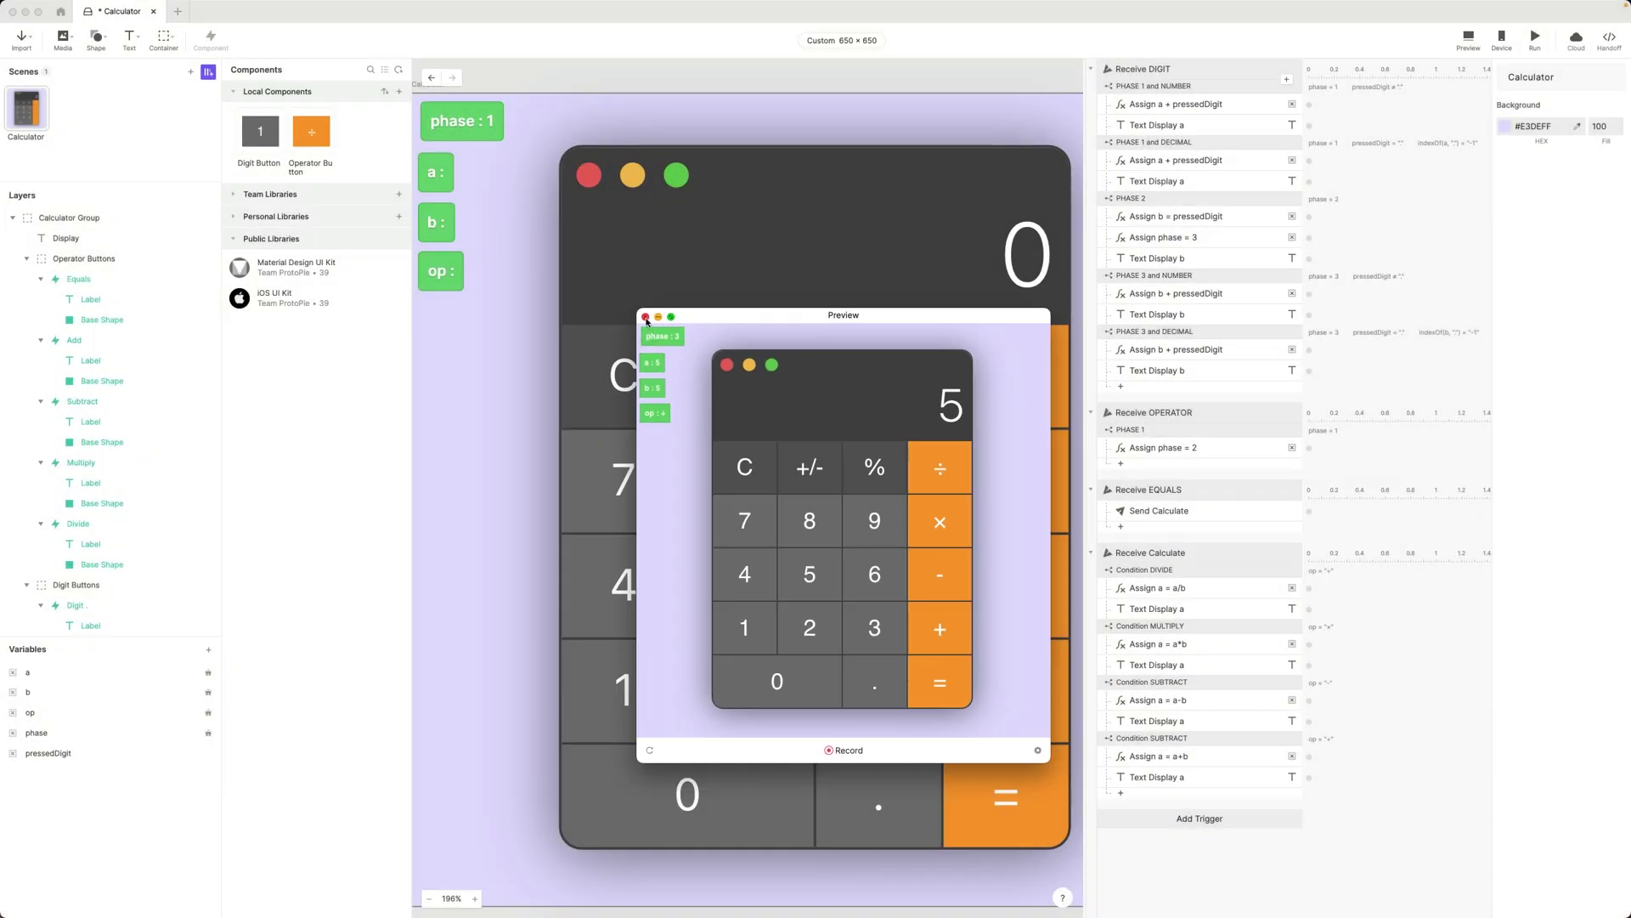
Step: Close the preview and add a Receive trigger on the current scene with the message Flash Display
left_click(515, 174)
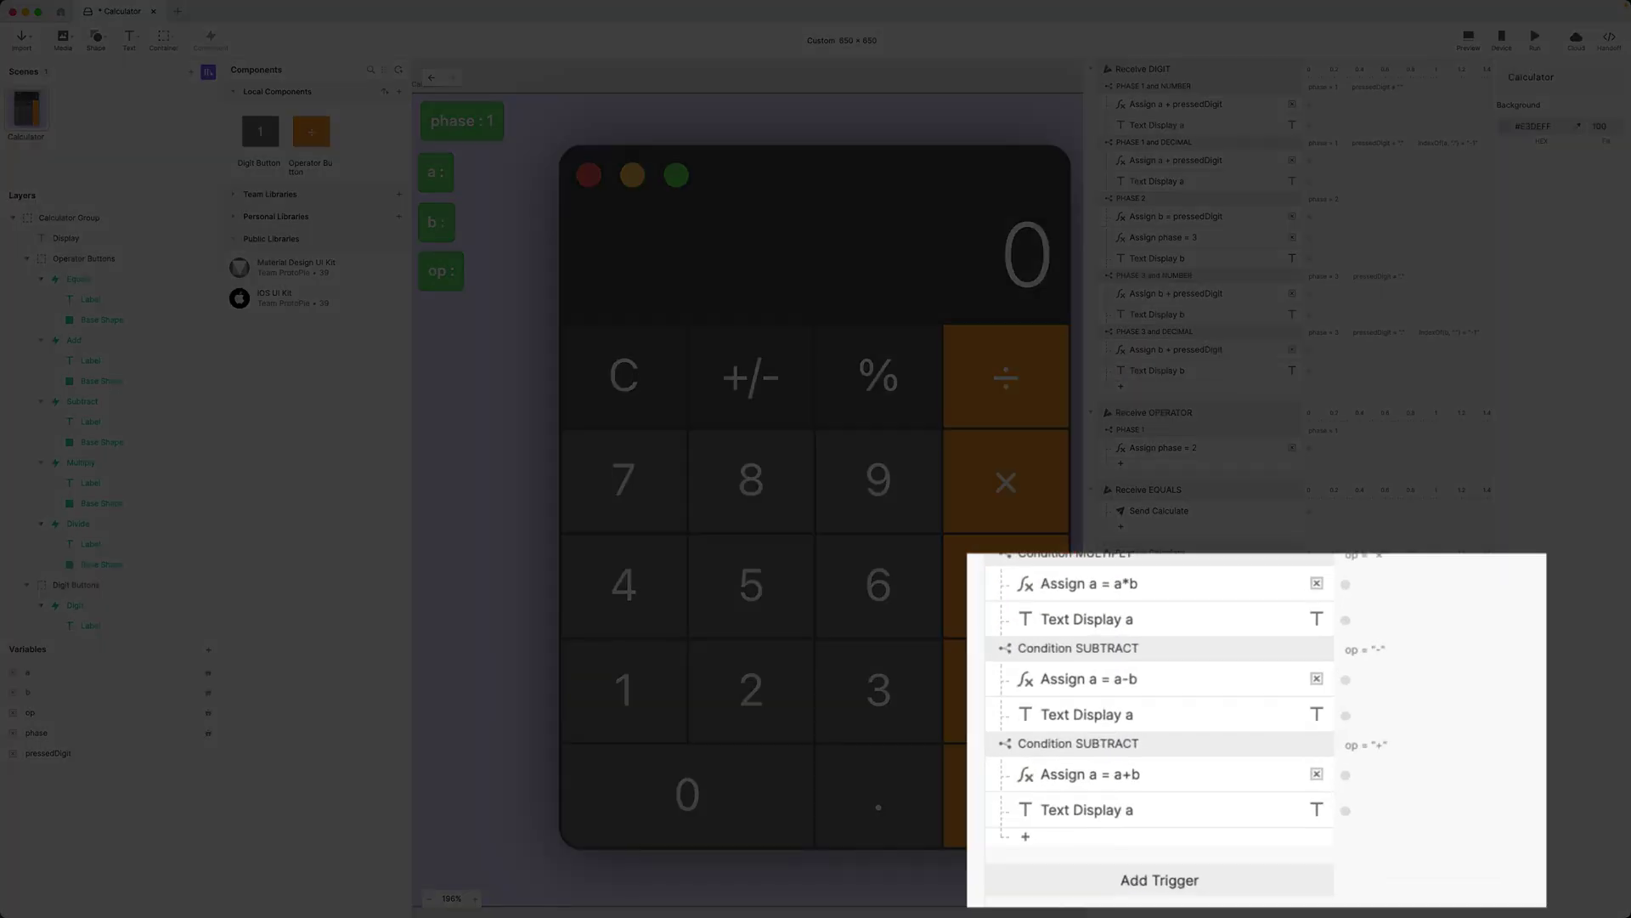
left_click(1206, 821)
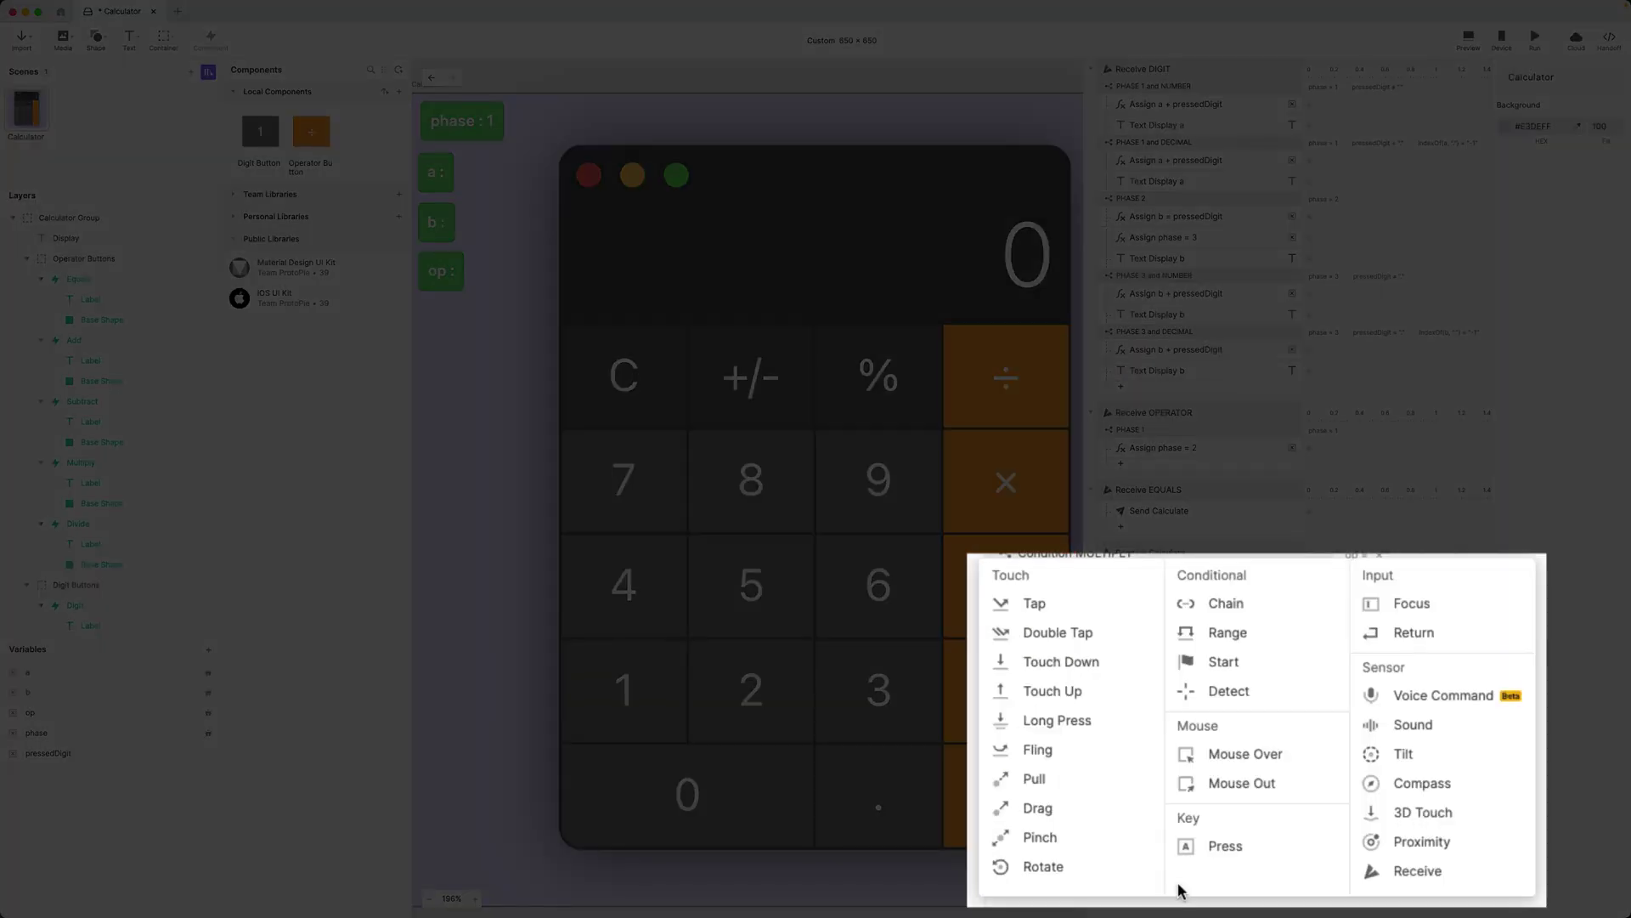
left_click(1475, 884)
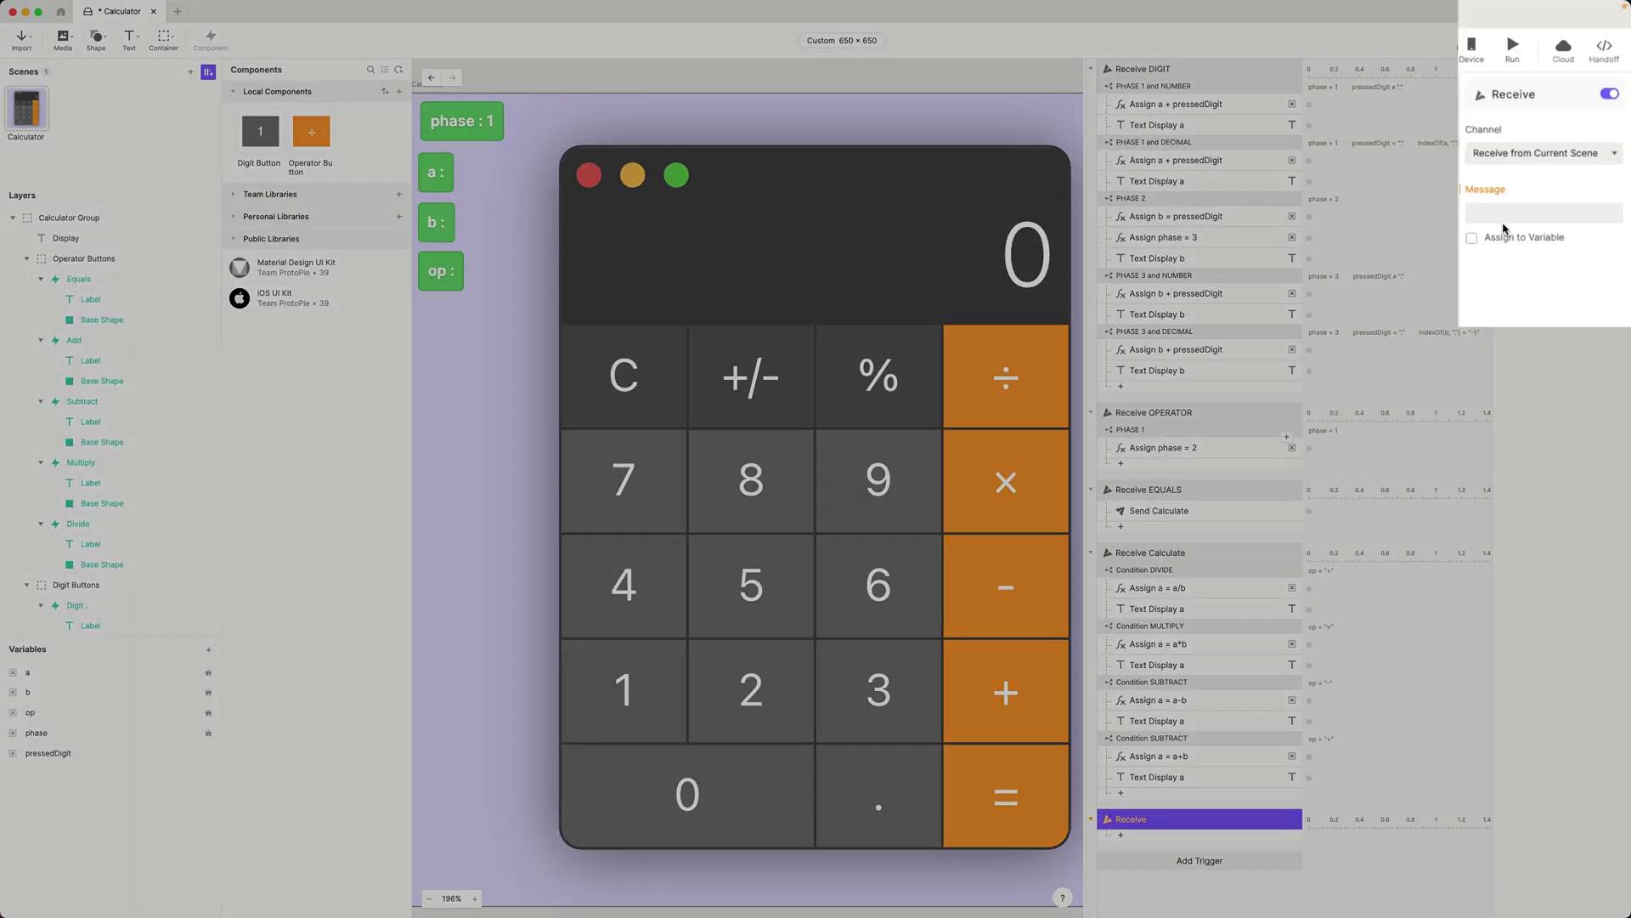
left_click(1461, 289)
type("Flash Di")
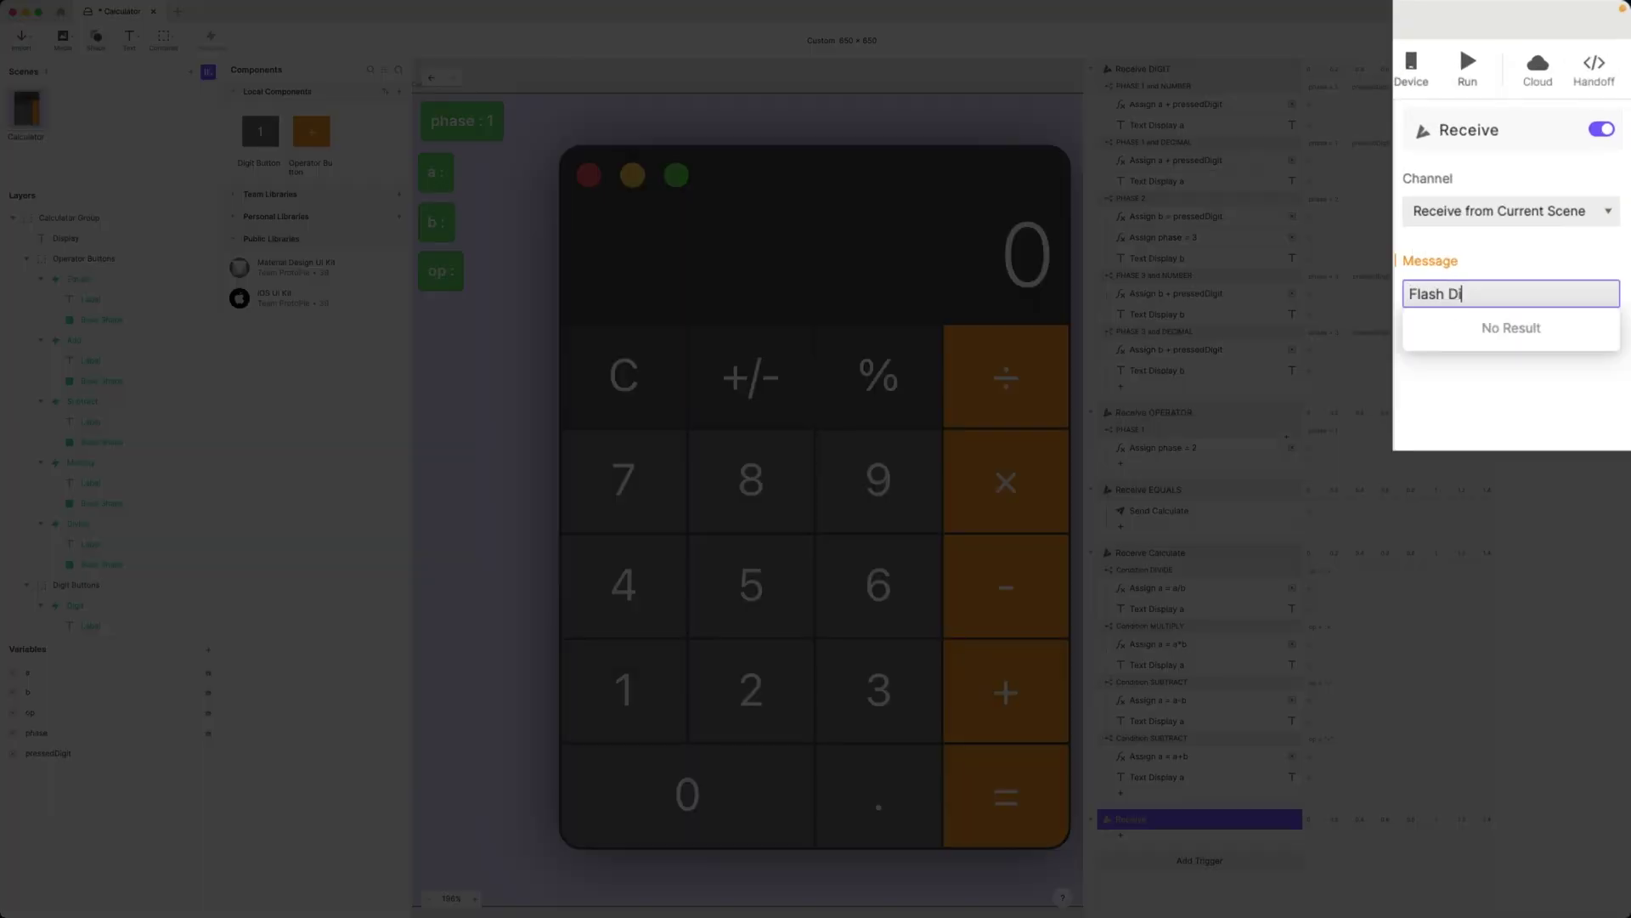
type("splay")
key("Return")
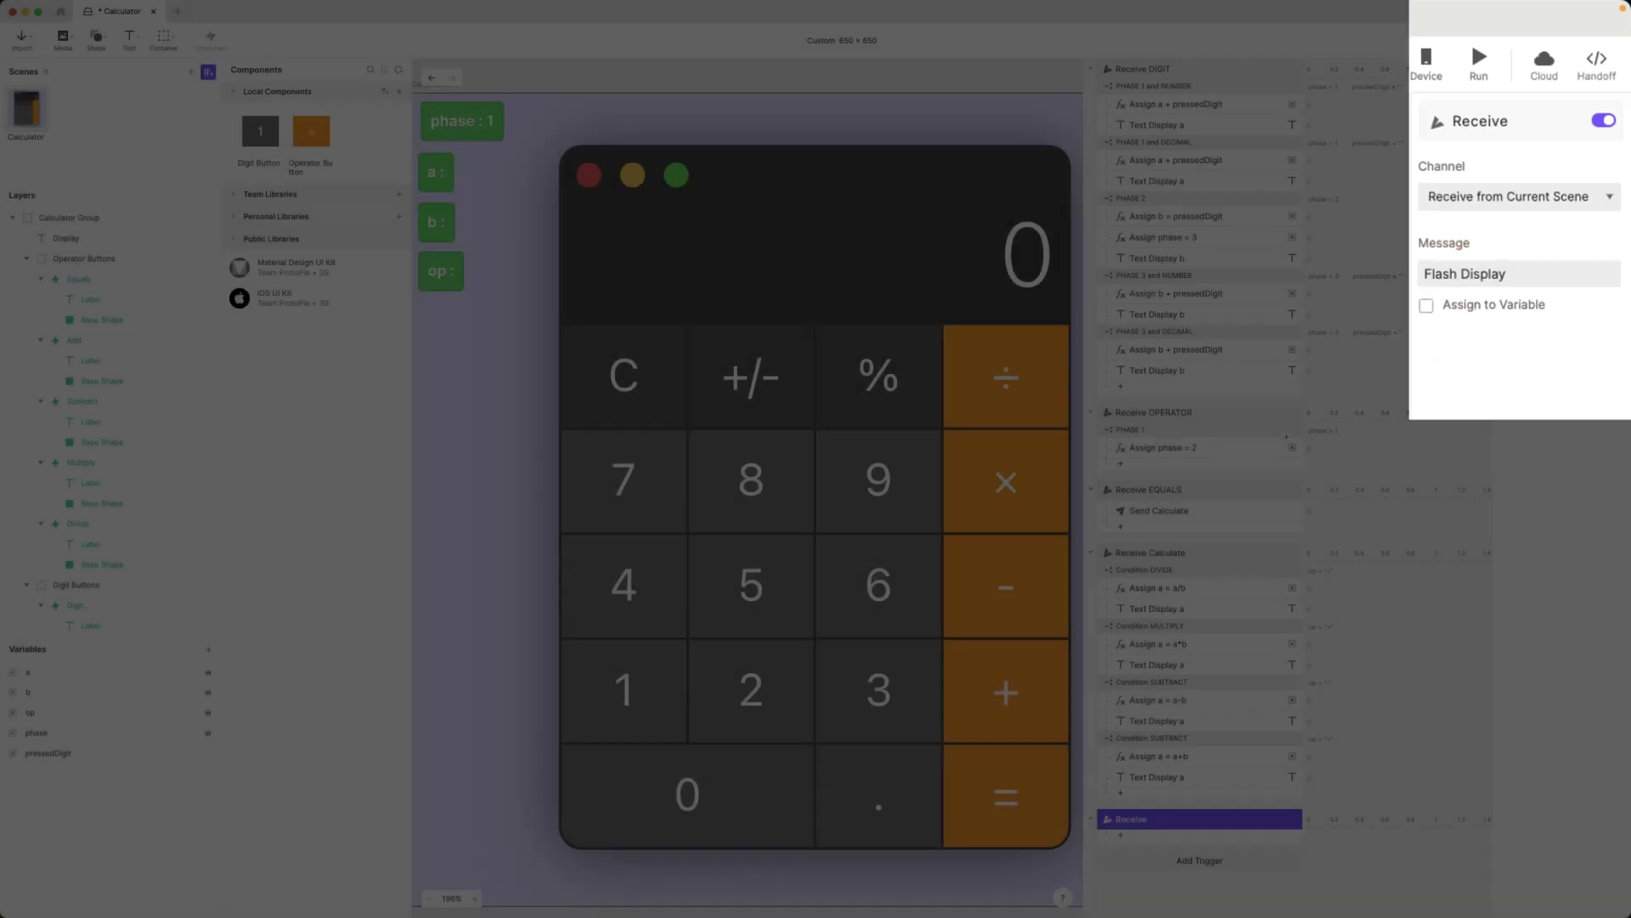
Step: Copy the message text of the new Receive trigger and rename the trigger as Receive Flash Display
triple_click(1551, 175)
key("super+c")
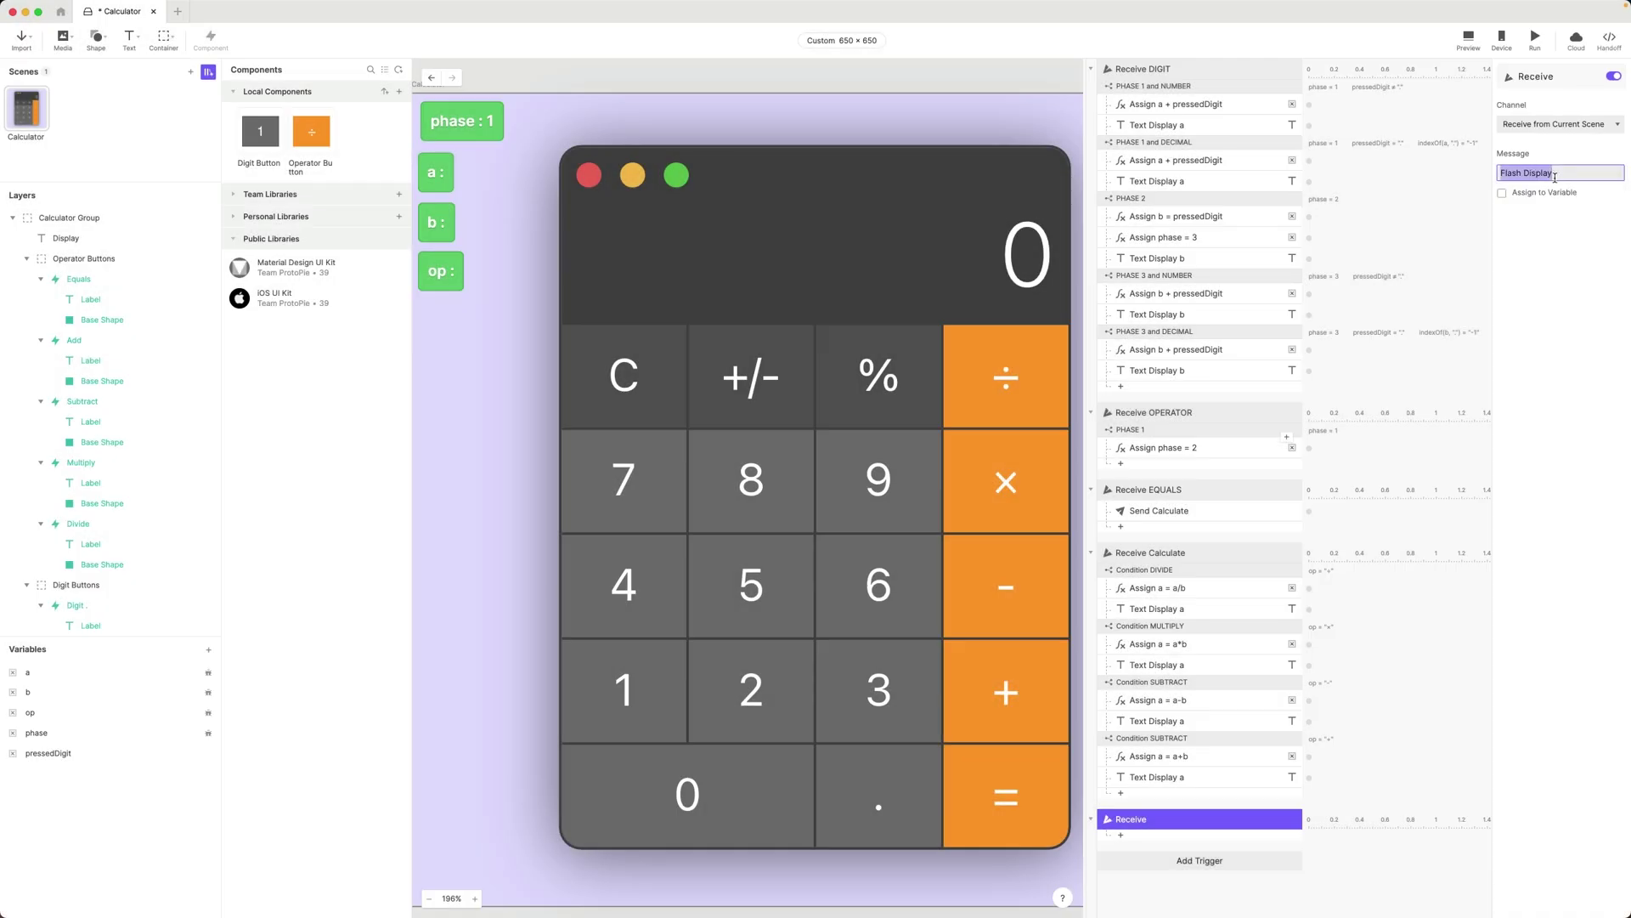
double_click(1139, 820)
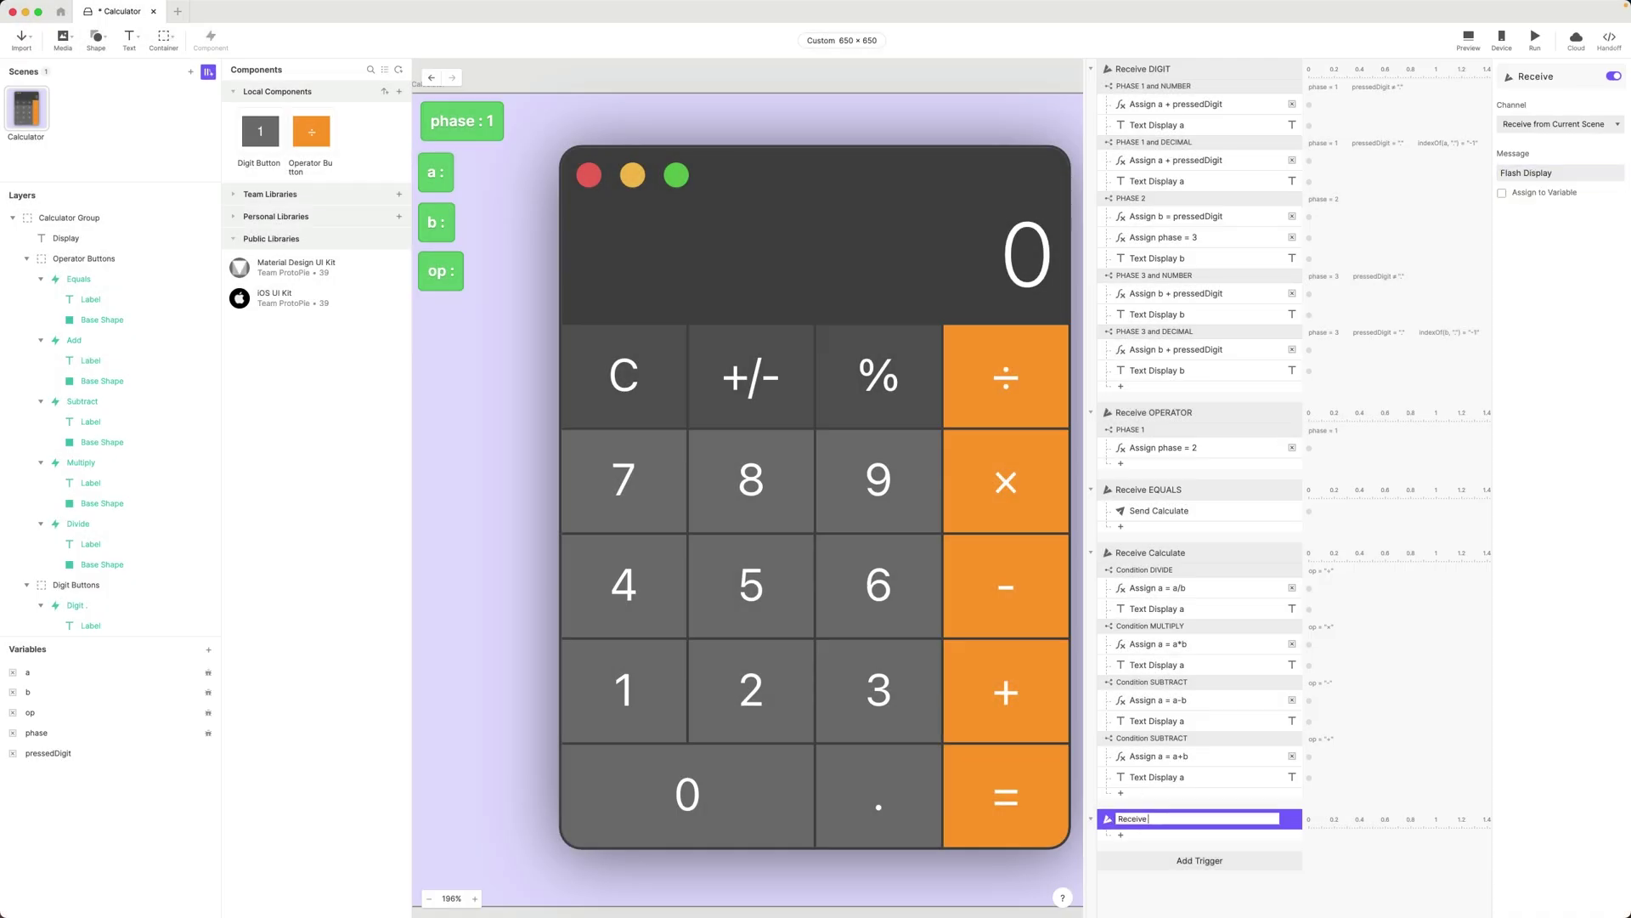
key("super+v")
key("Return")
Step: Add an Opacity response to Receive Flash Display that takes the Display layer to 0 opacity with a duration of 0
scroll(1166, 776, "down", 4)
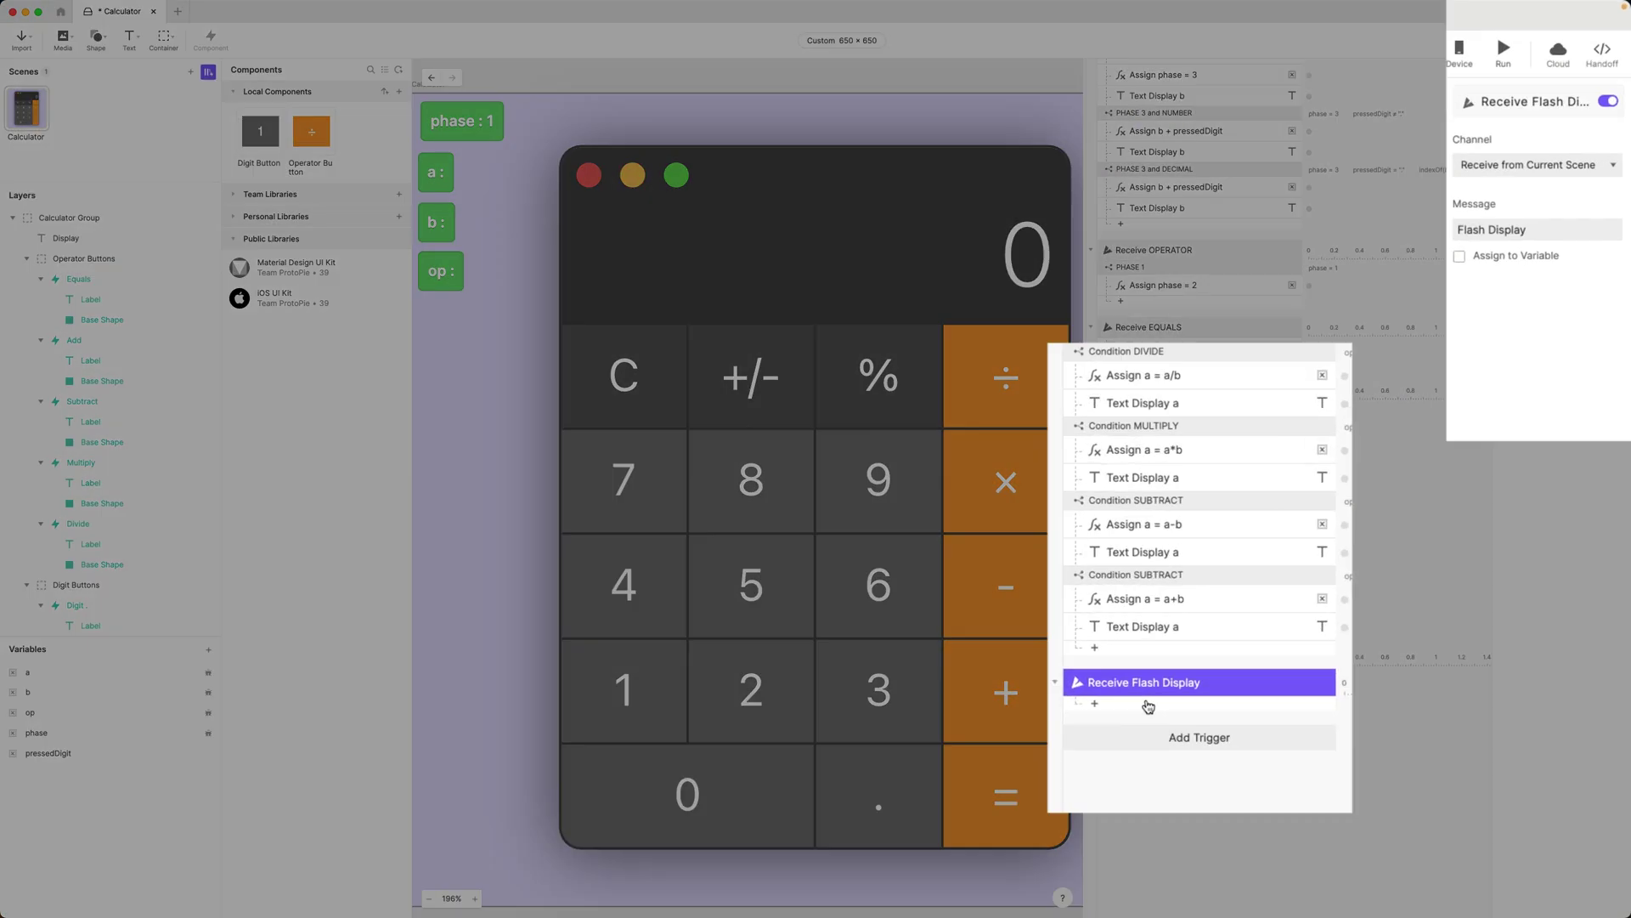
left_click(1121, 672)
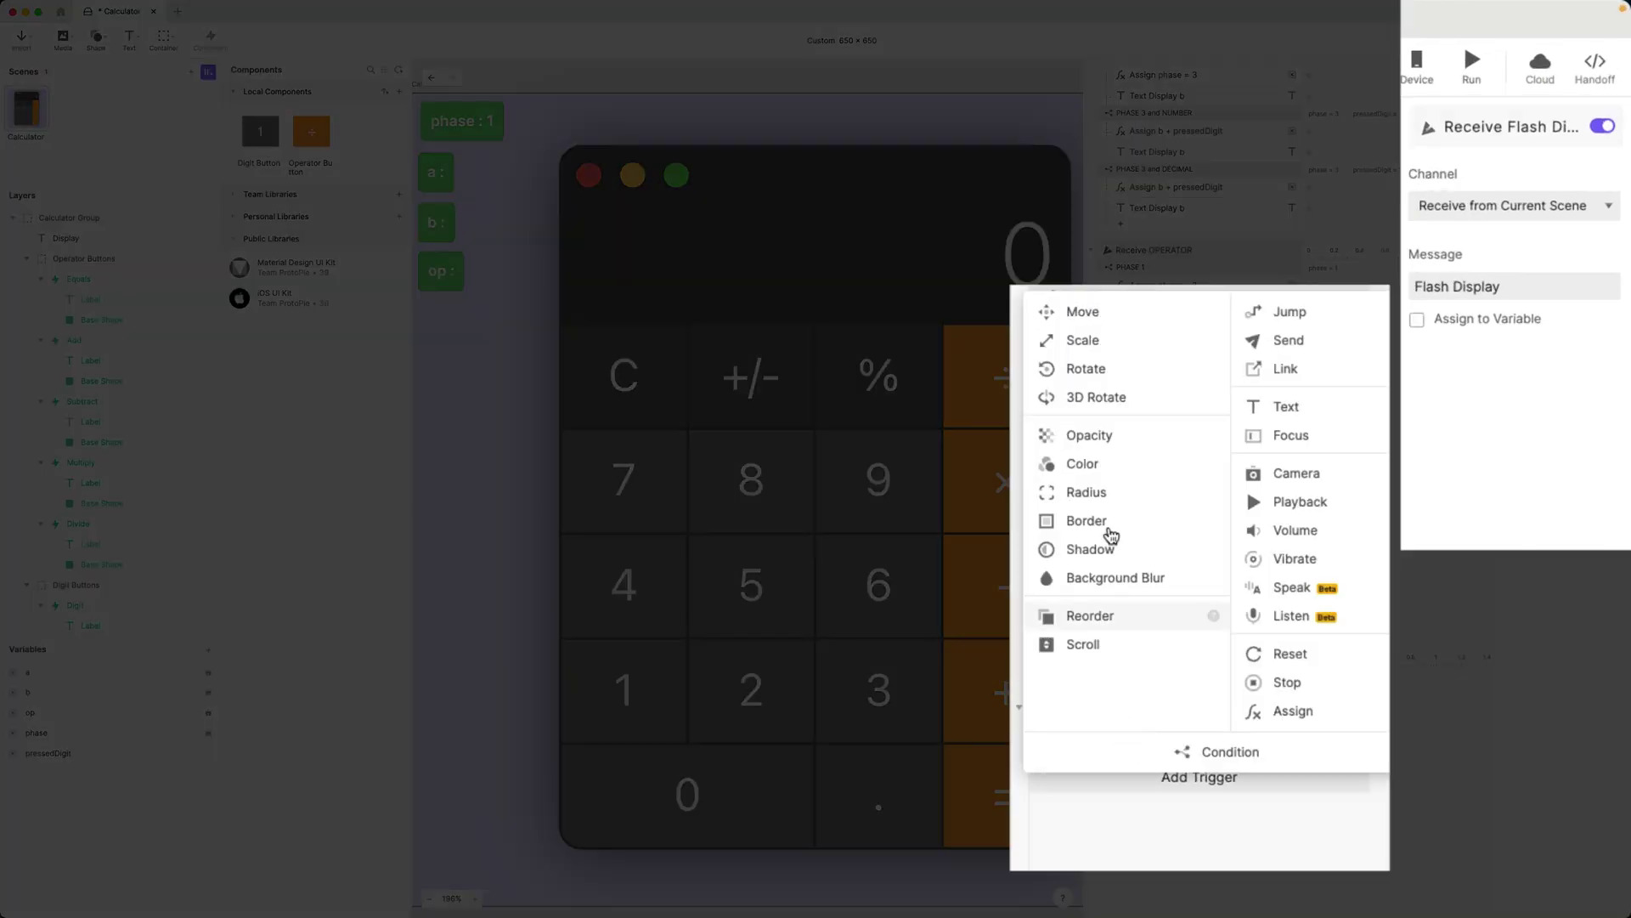
left_click(1096, 450)
left_click(1488, 165)
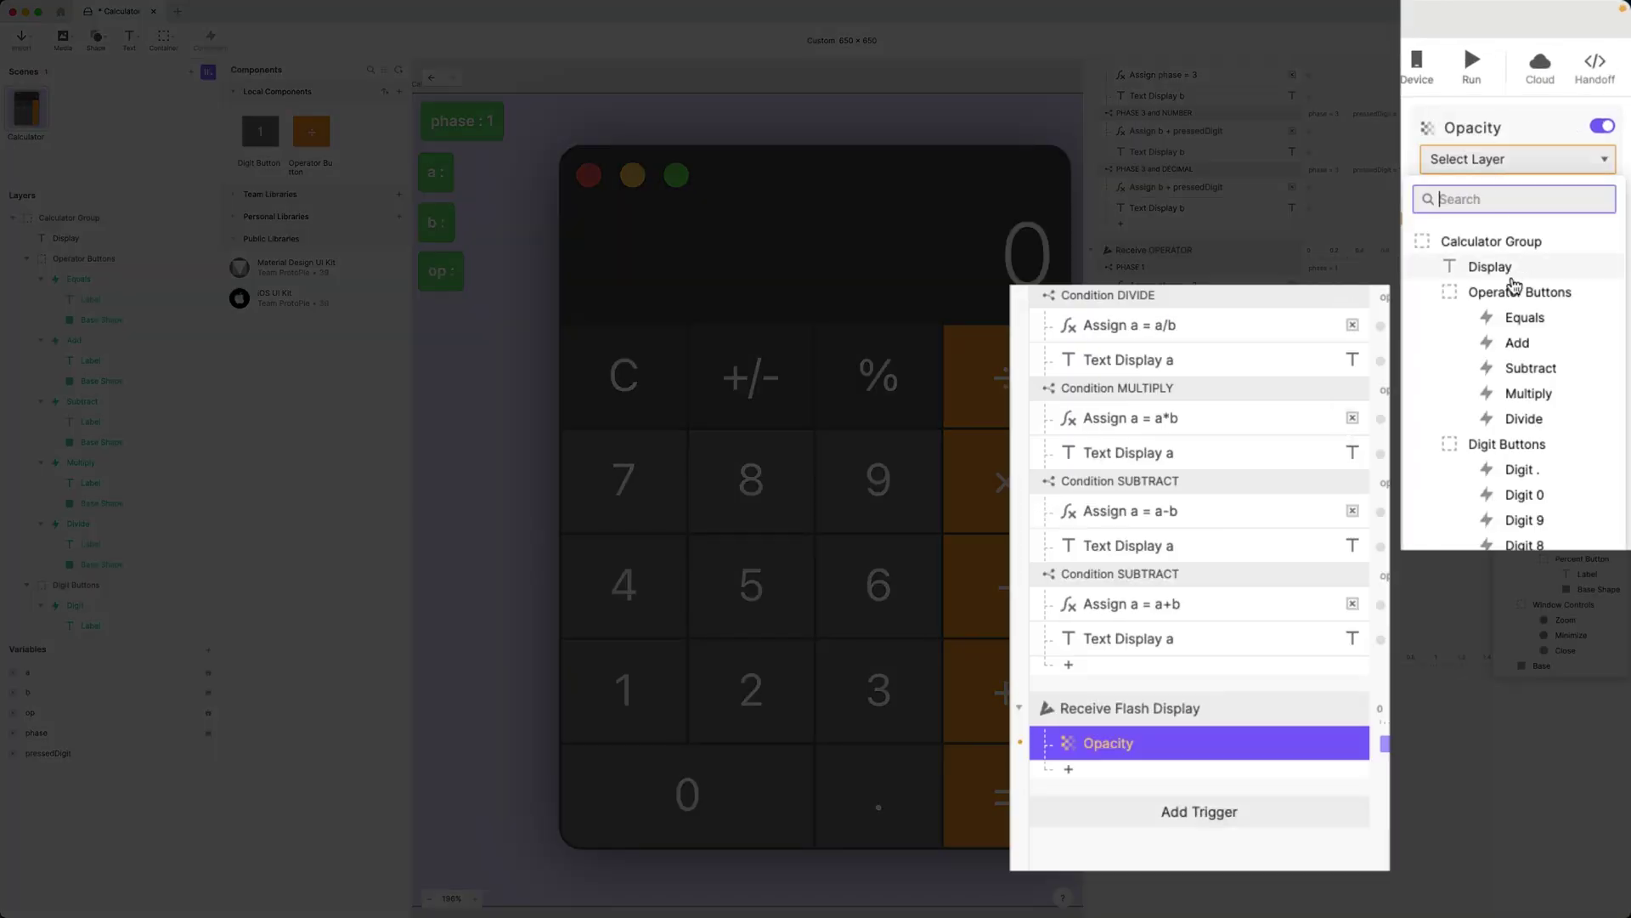
left_click(1508, 266)
left_click(1476, 255)
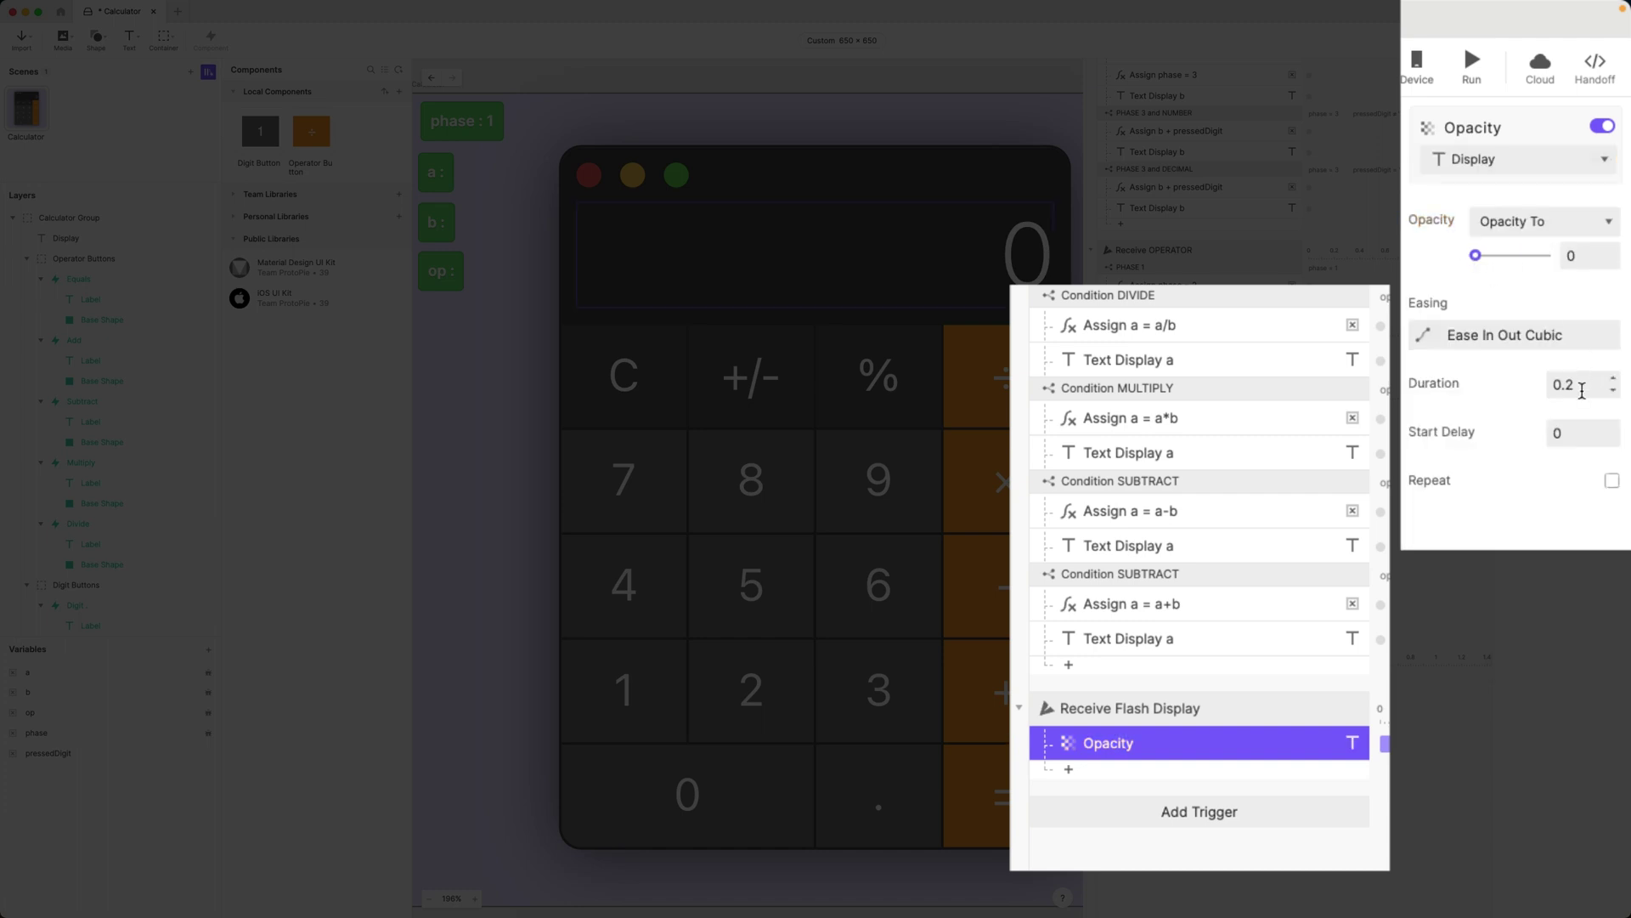
left_click(1580, 387)
type("0")
key("Return")
Step: Rename the new opacity response as Opacity Display to 0
double_click(1125, 743)
left_click(1166, 745)
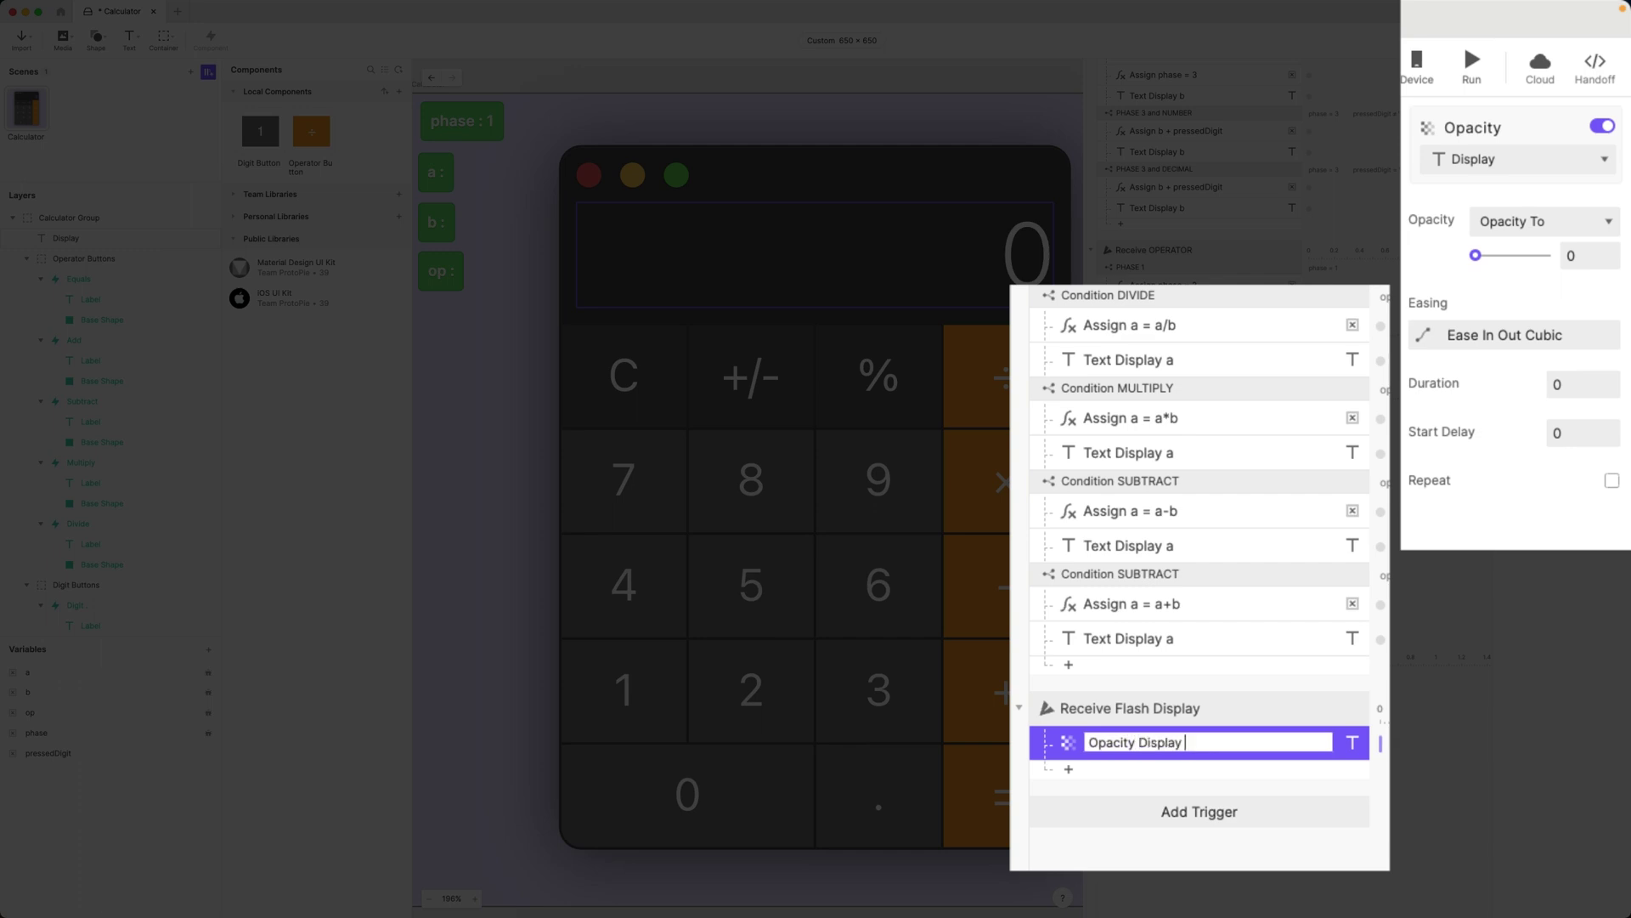
type("Display to 0")
key("Return")
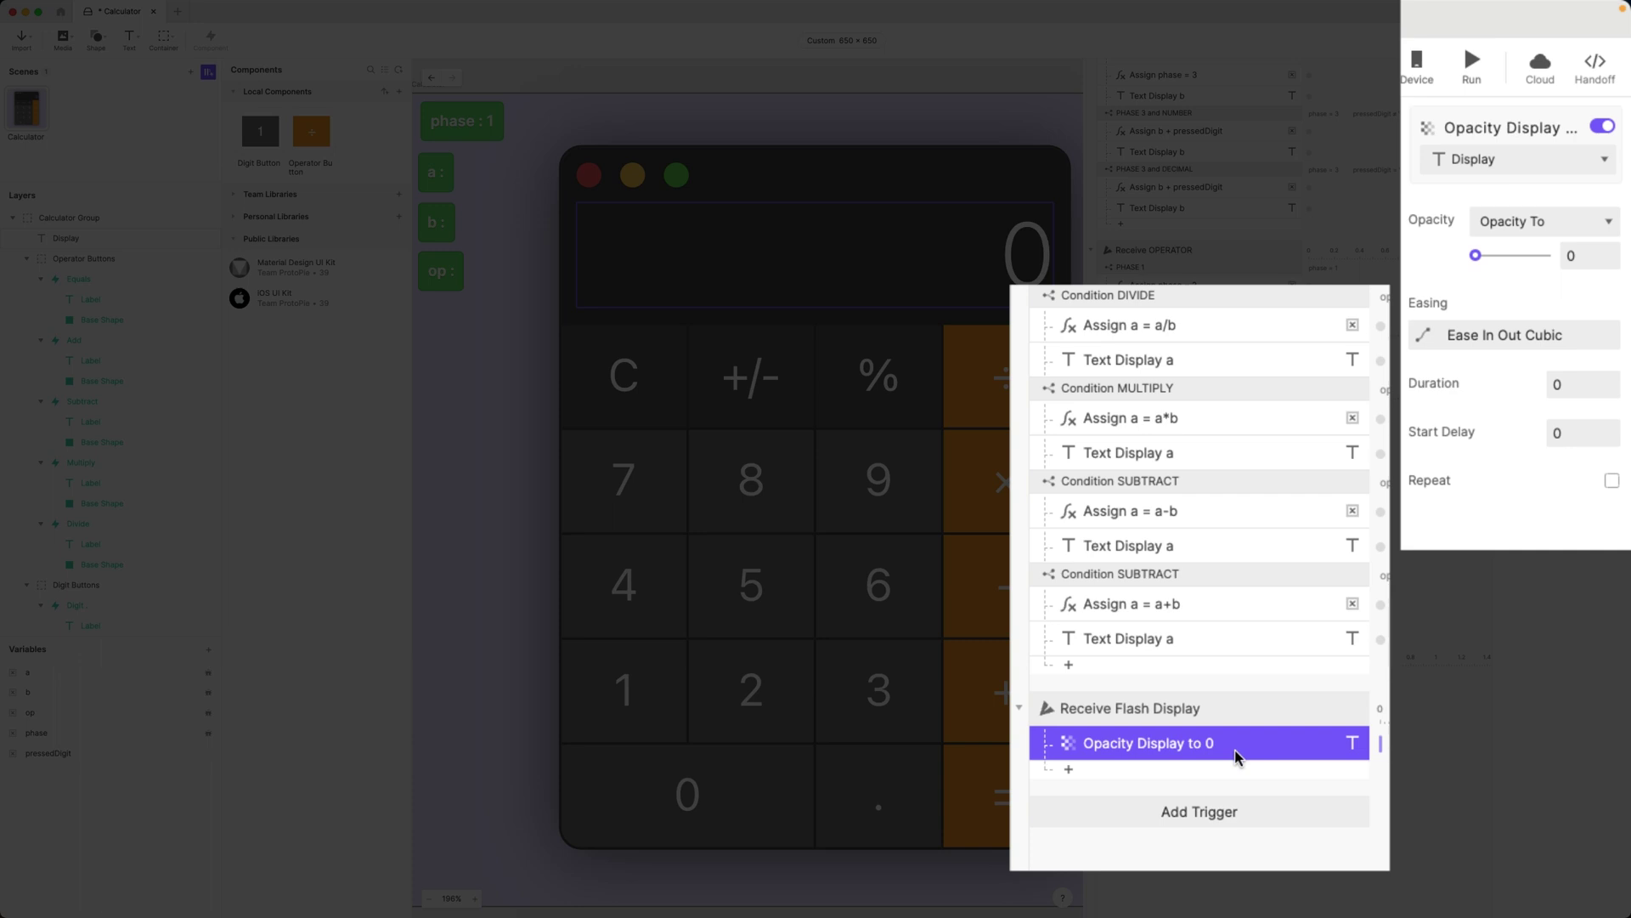
Step: Duplicate the opacity response and set the copy to 100 opacity with a start delay of 0.1
key("super+d")
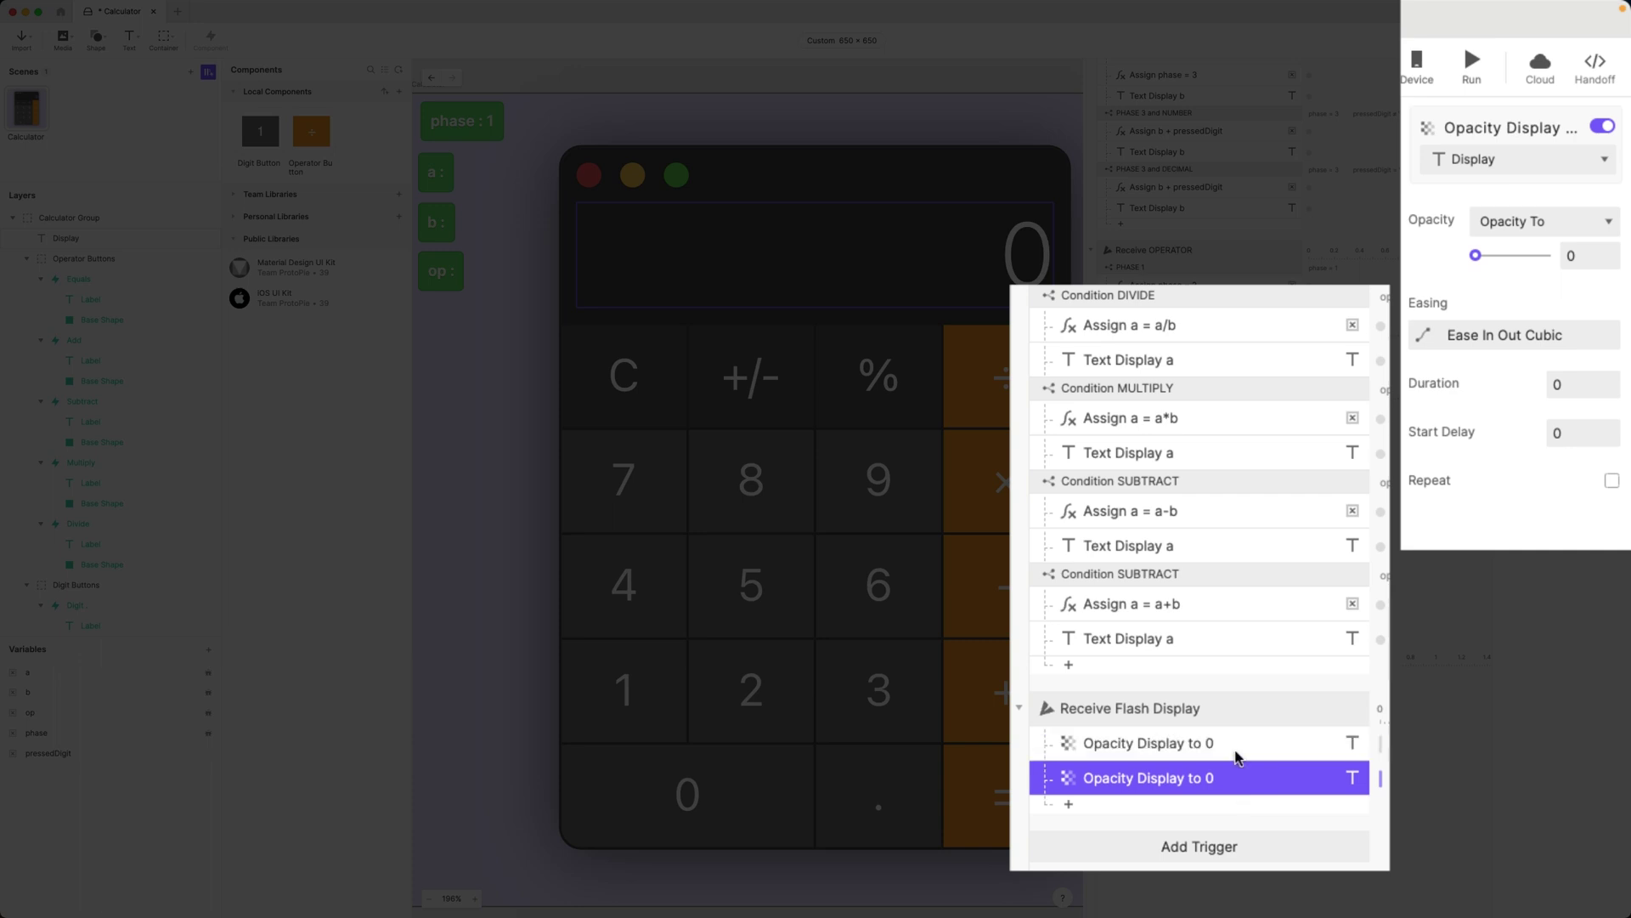
left_click_drag(1476, 255, 1595, 291)
left_click(1582, 440)
type(".1")
key("Return")
Step: Rename the duplicated opacity response as Opacity Display to 100
double_click(1233, 778)
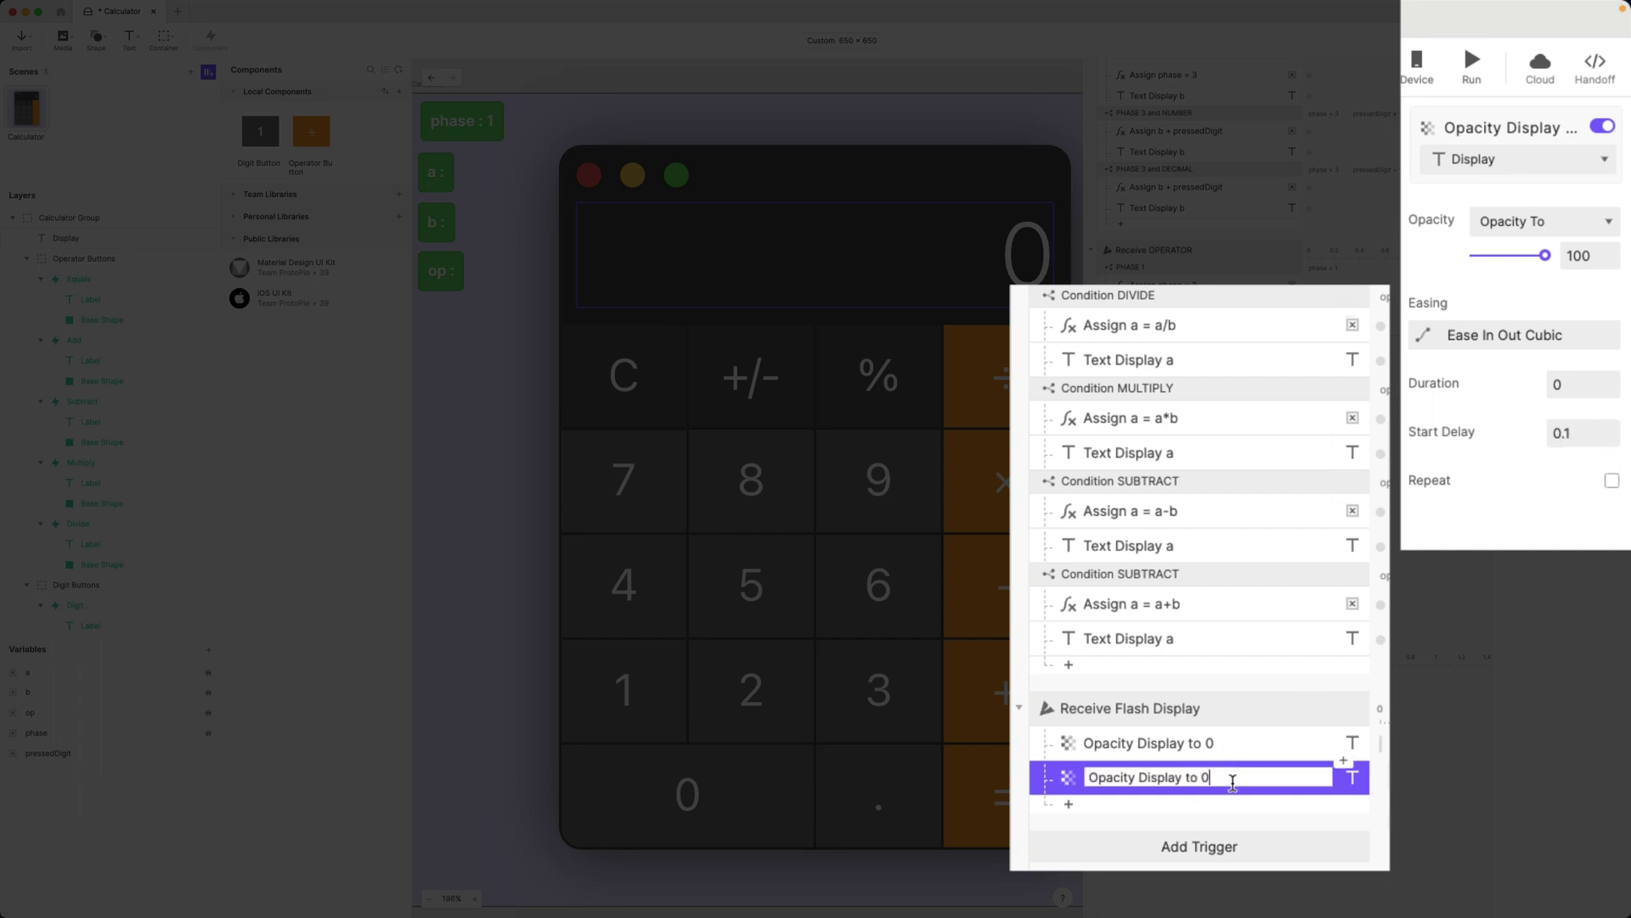
type("100")
key("Return")
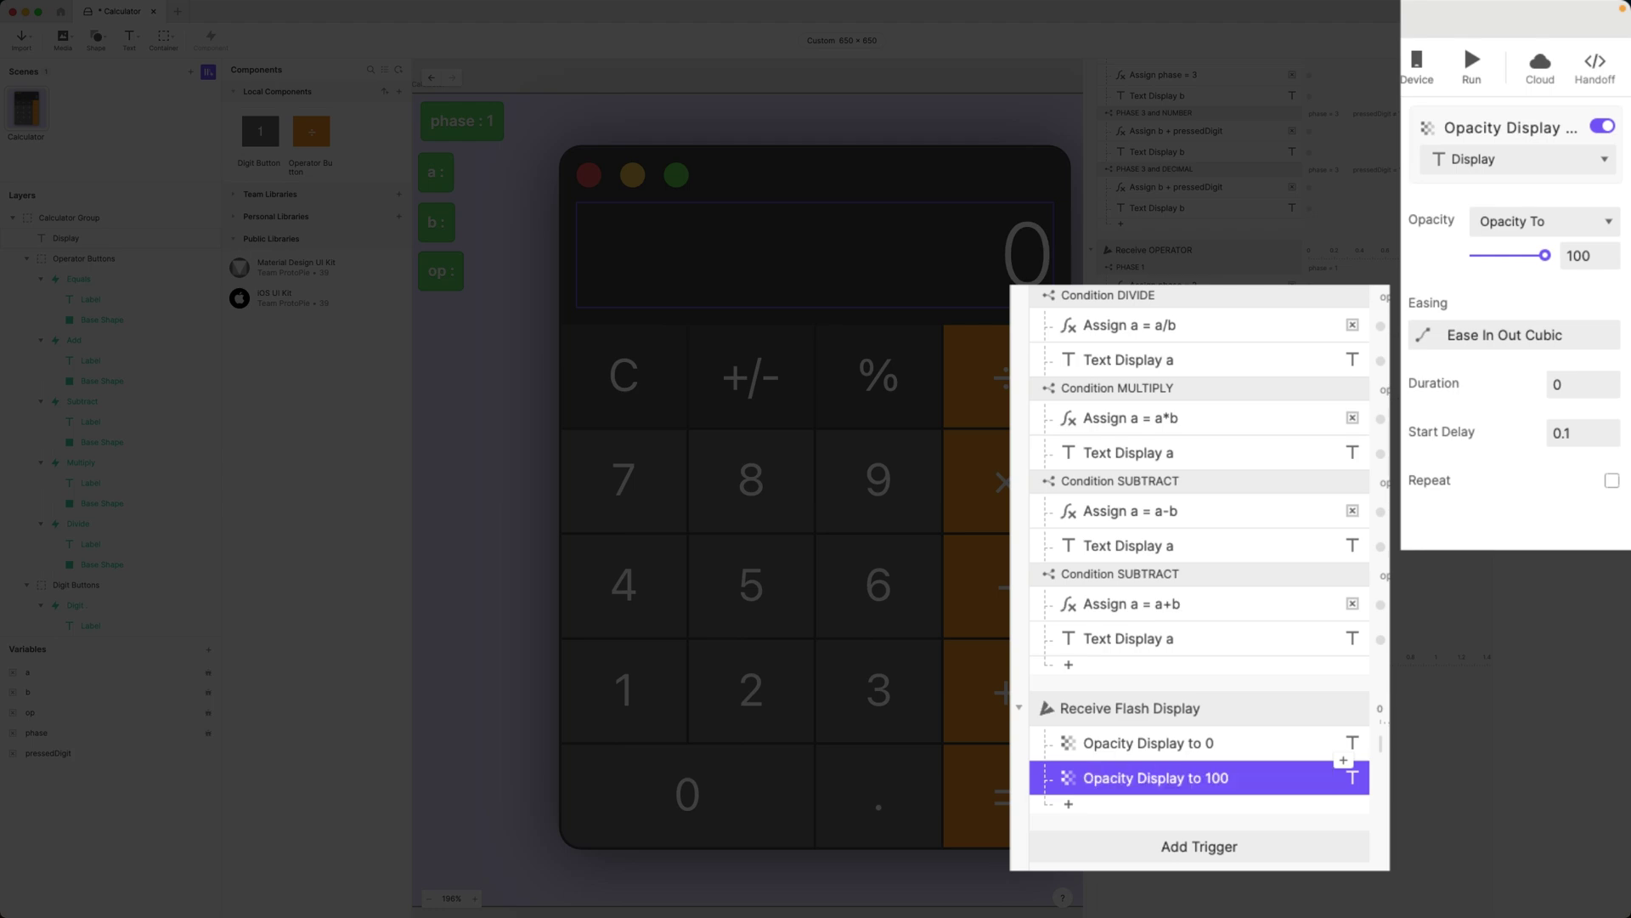
Step: Add a Send response directly under Receive OPERATOR, outside the PHASE 1 condition, with the message Flash Display to the current scene
scroll(1257, 540, "up", 4)
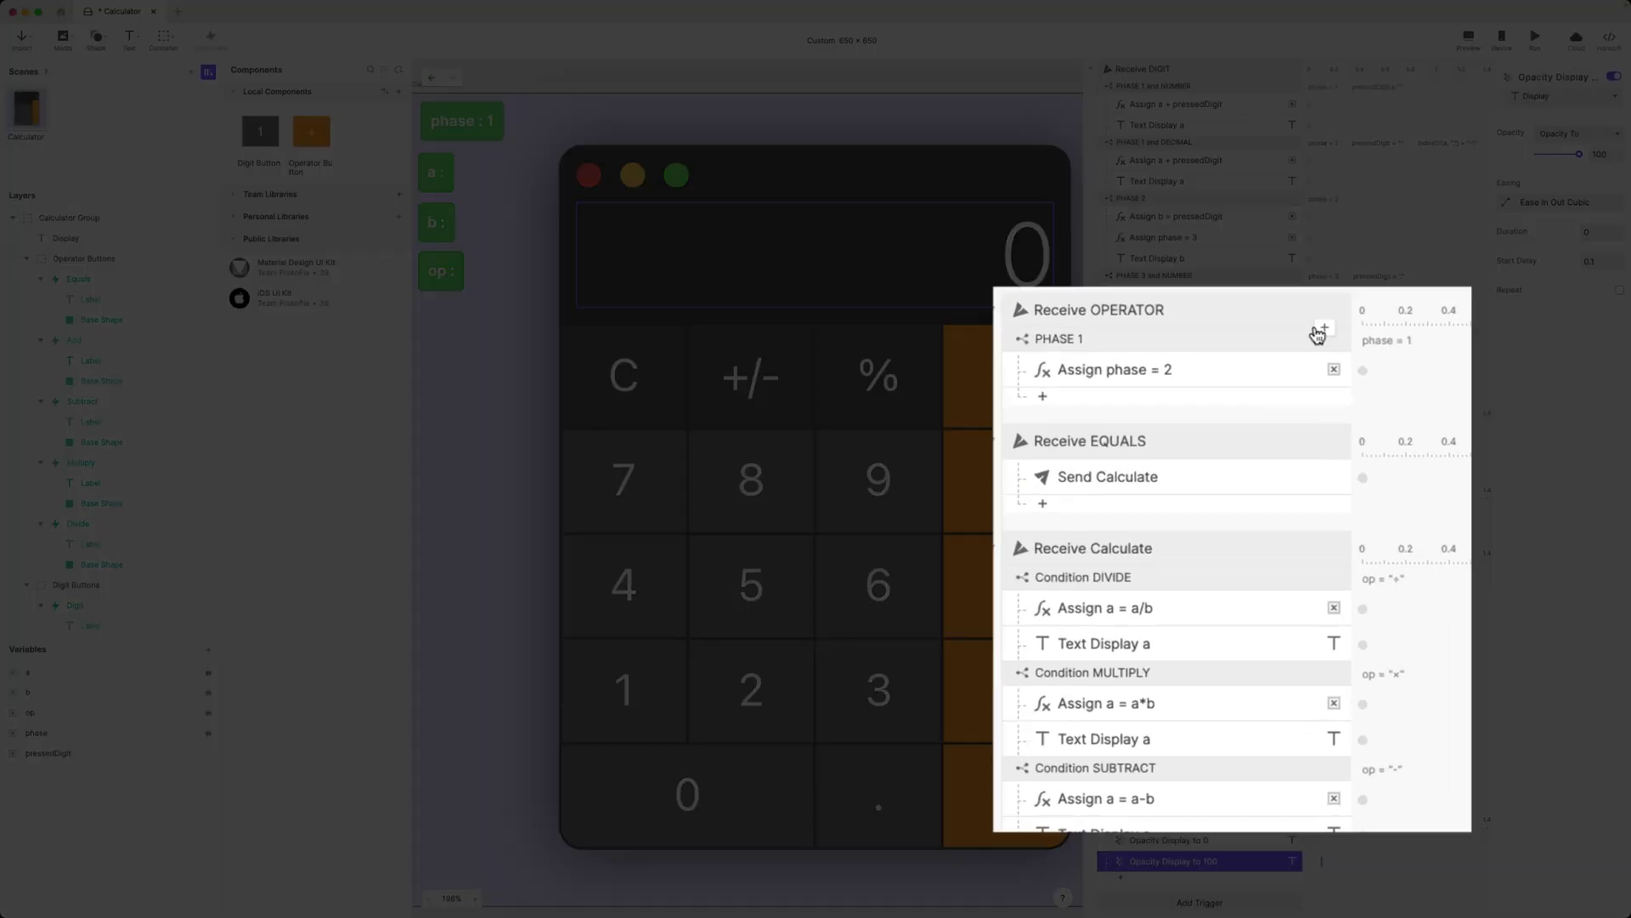
left_click(1286, 422)
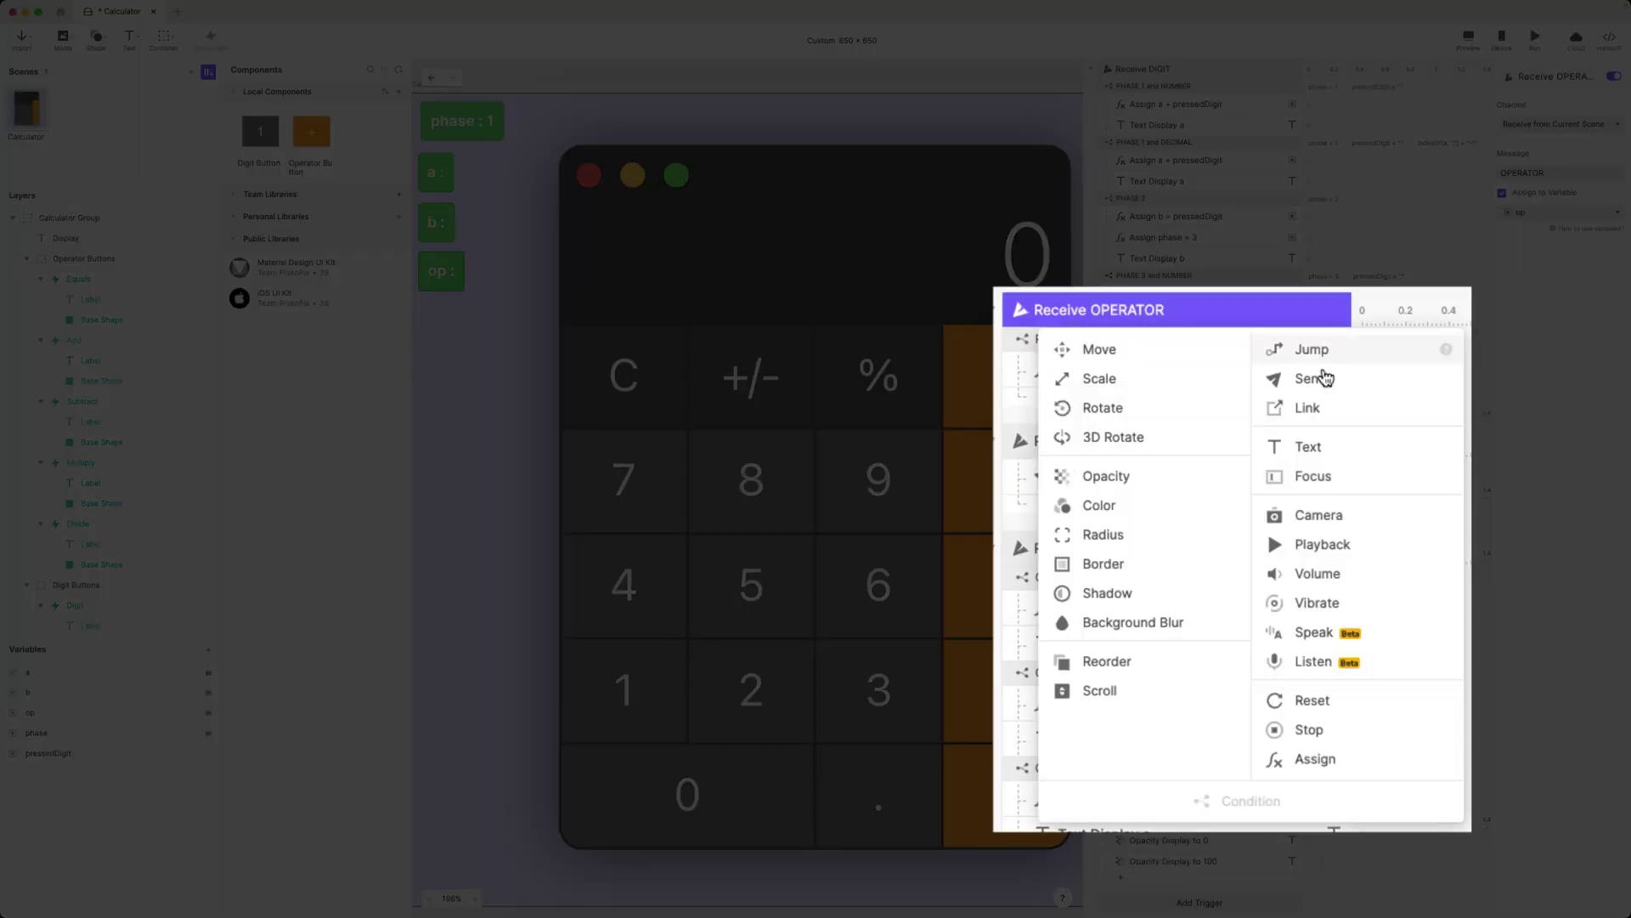
left_click(1275, 452)
left_click(1547, 171)
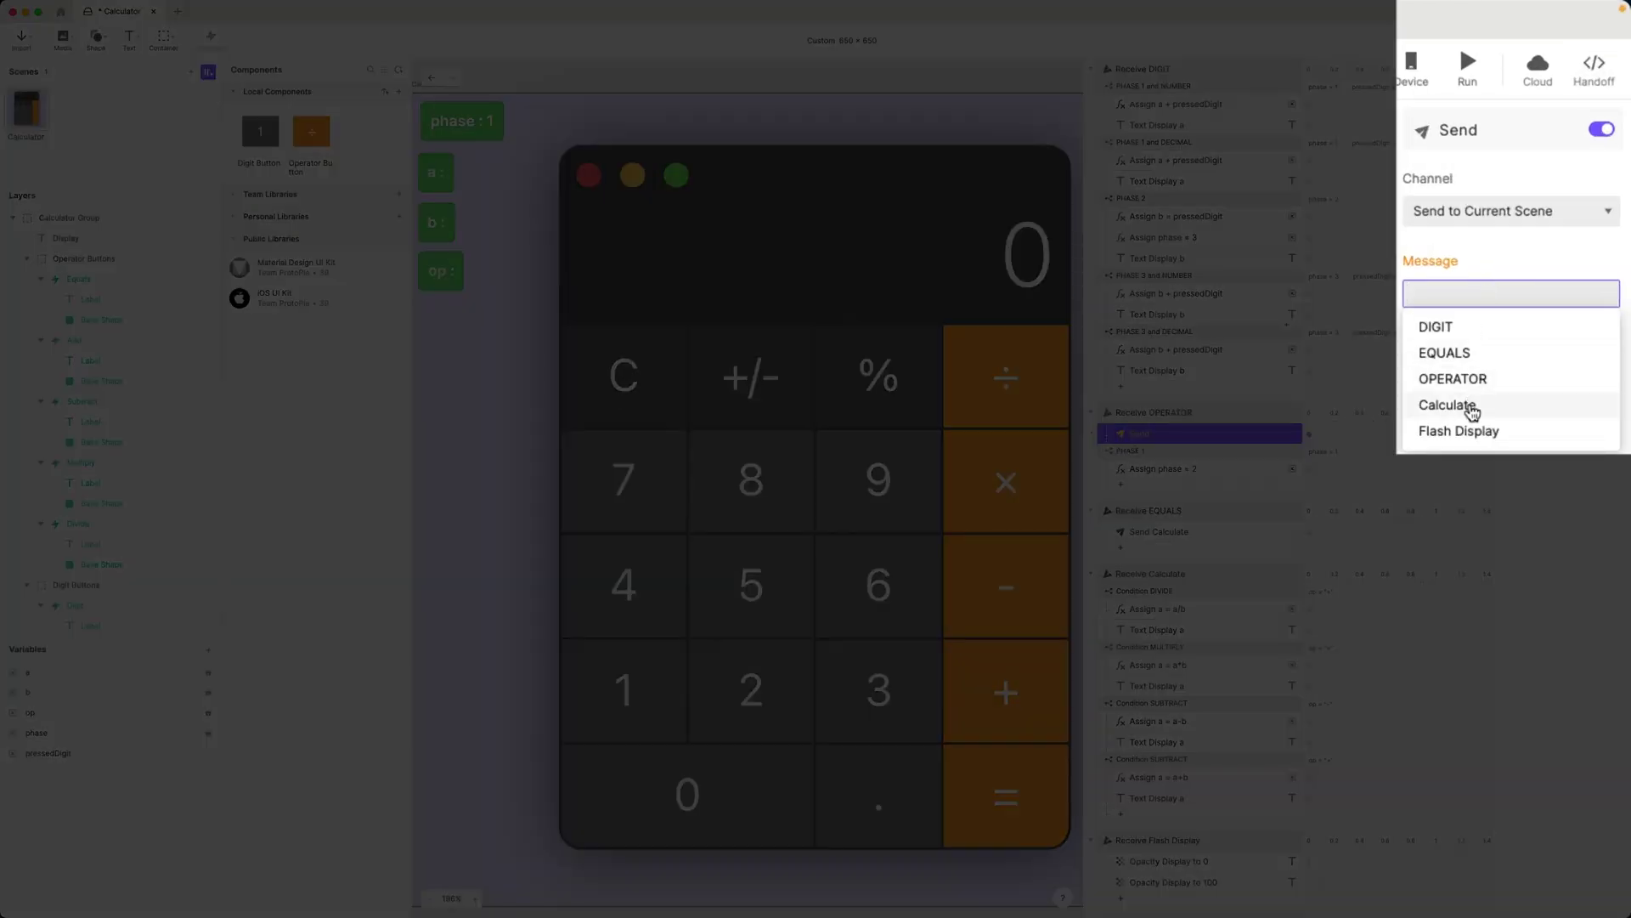
left_click(1539, 253)
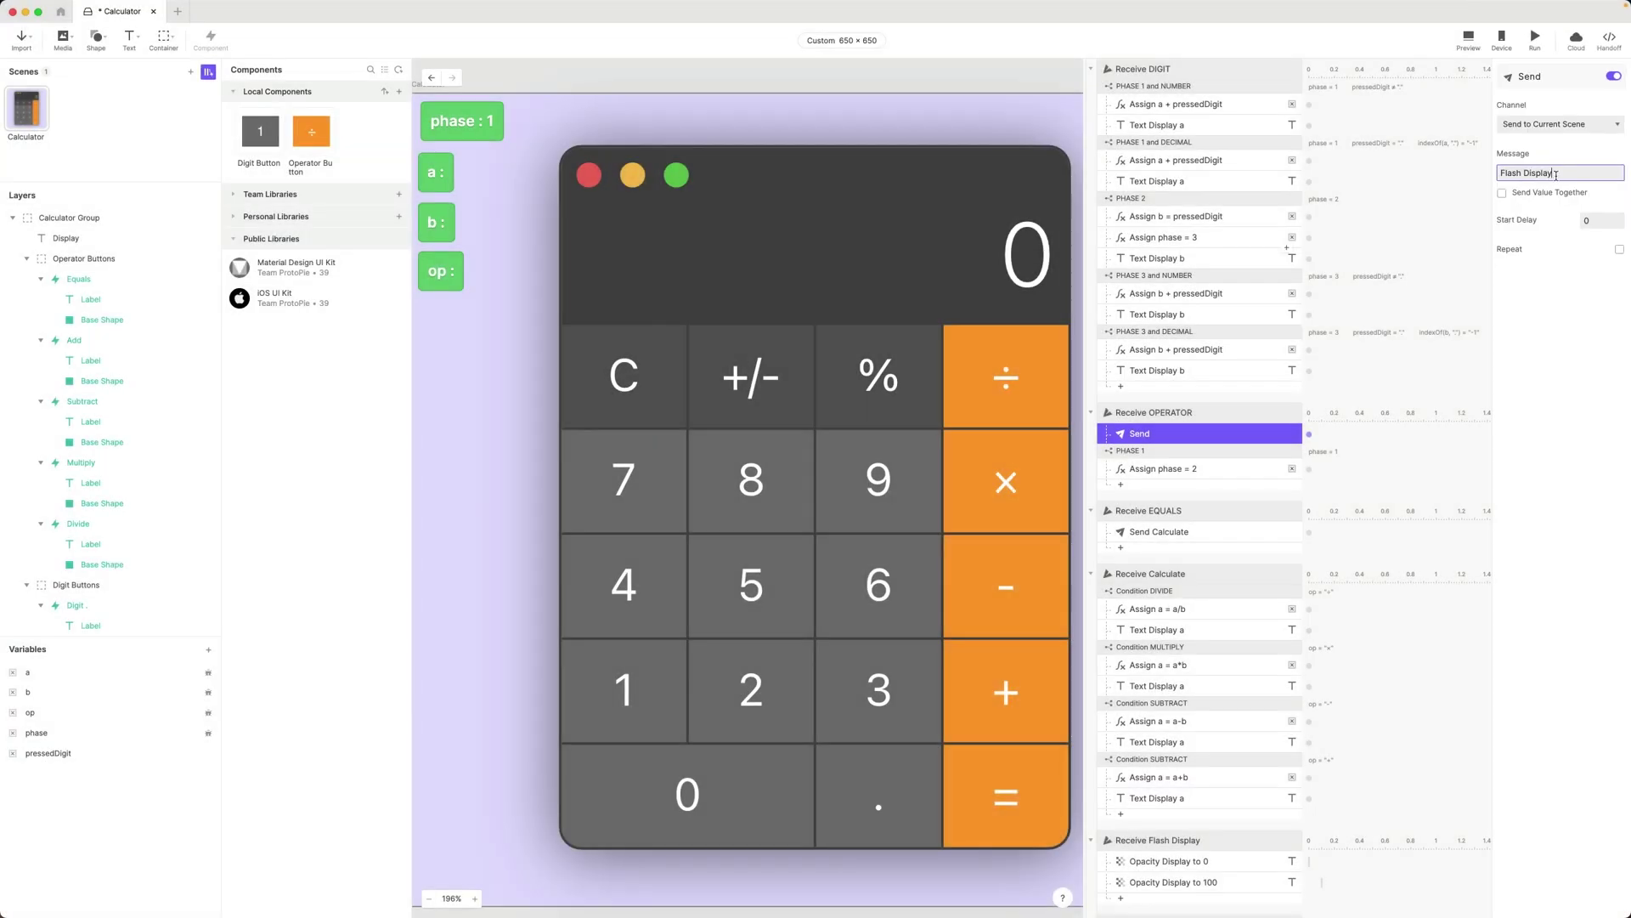
Step: Rename the new Send response as Send Flash Display and paste a copy of it into the Receive EQUALS trigger
triple_click(1563, 172)
key("ctrl+c")
double_click(1140, 433)
key("ctrl+v")
key("Return")
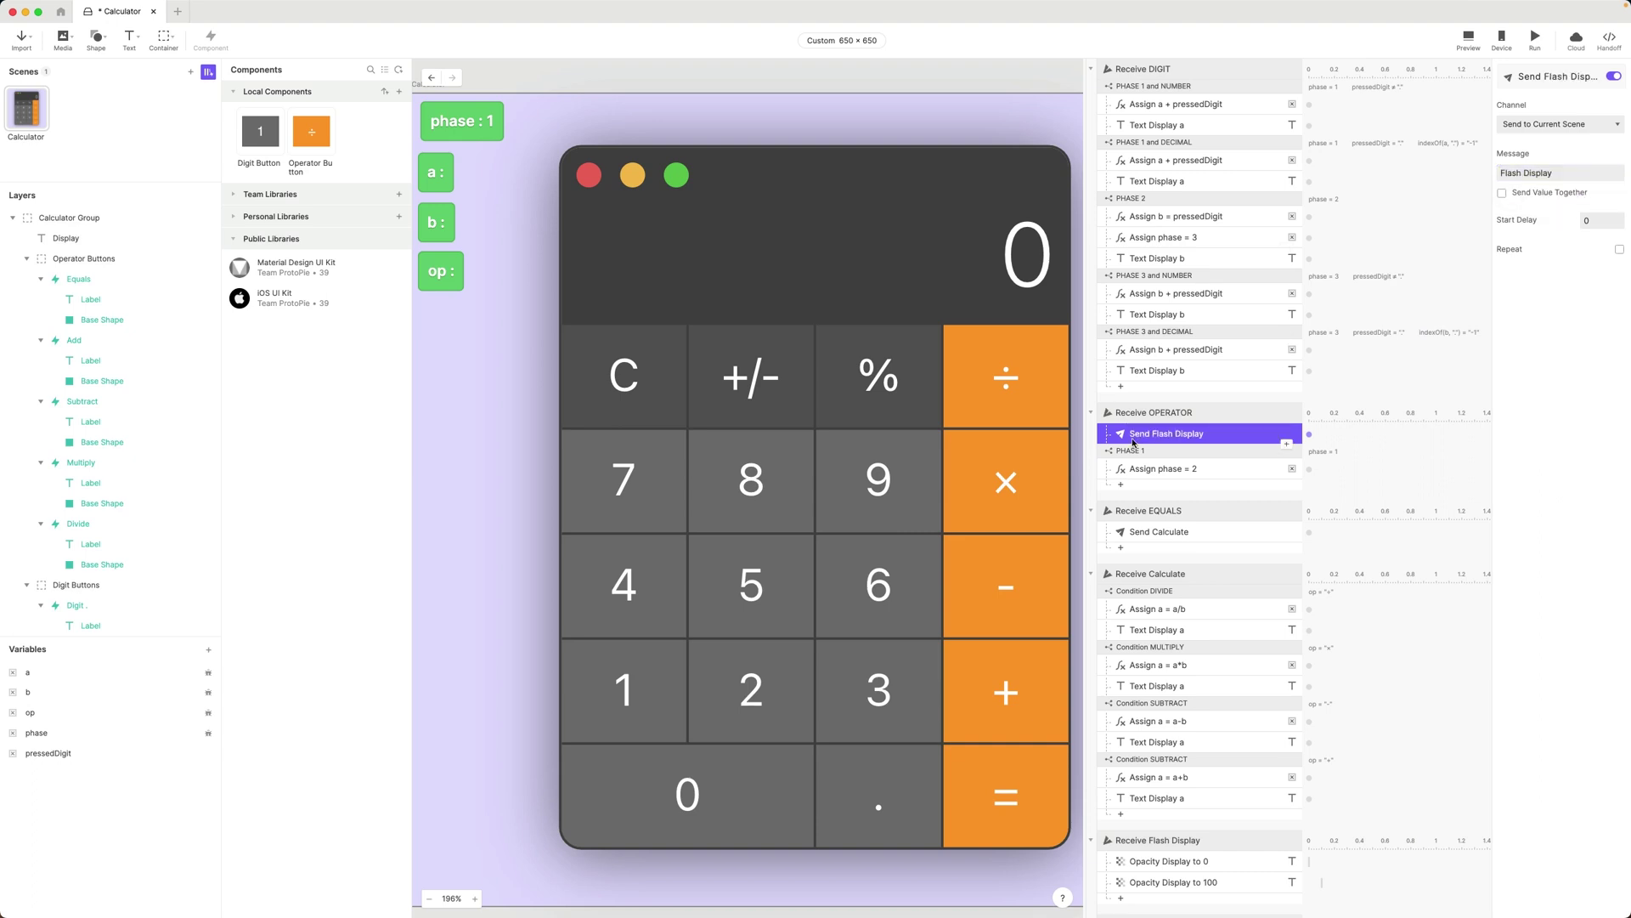
left_click(1200, 510)
key("ctrl+v")
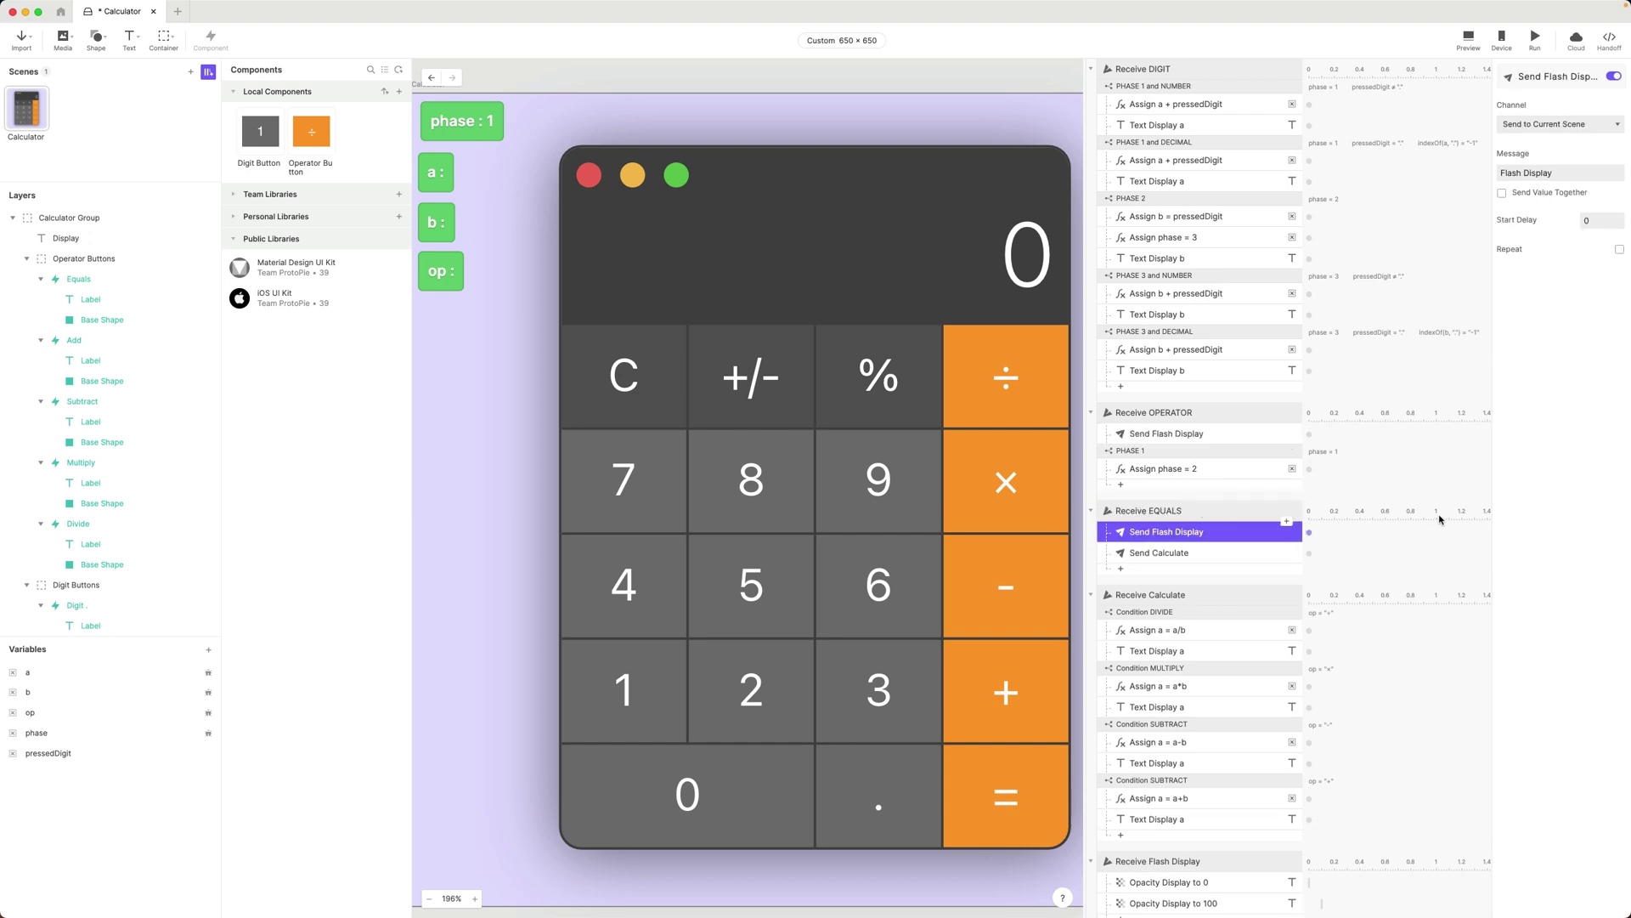
Step: Preview the prototype and calculate 25 ÷ 5 to check the display flash on the operator and equals buttons
left_click(1468, 38)
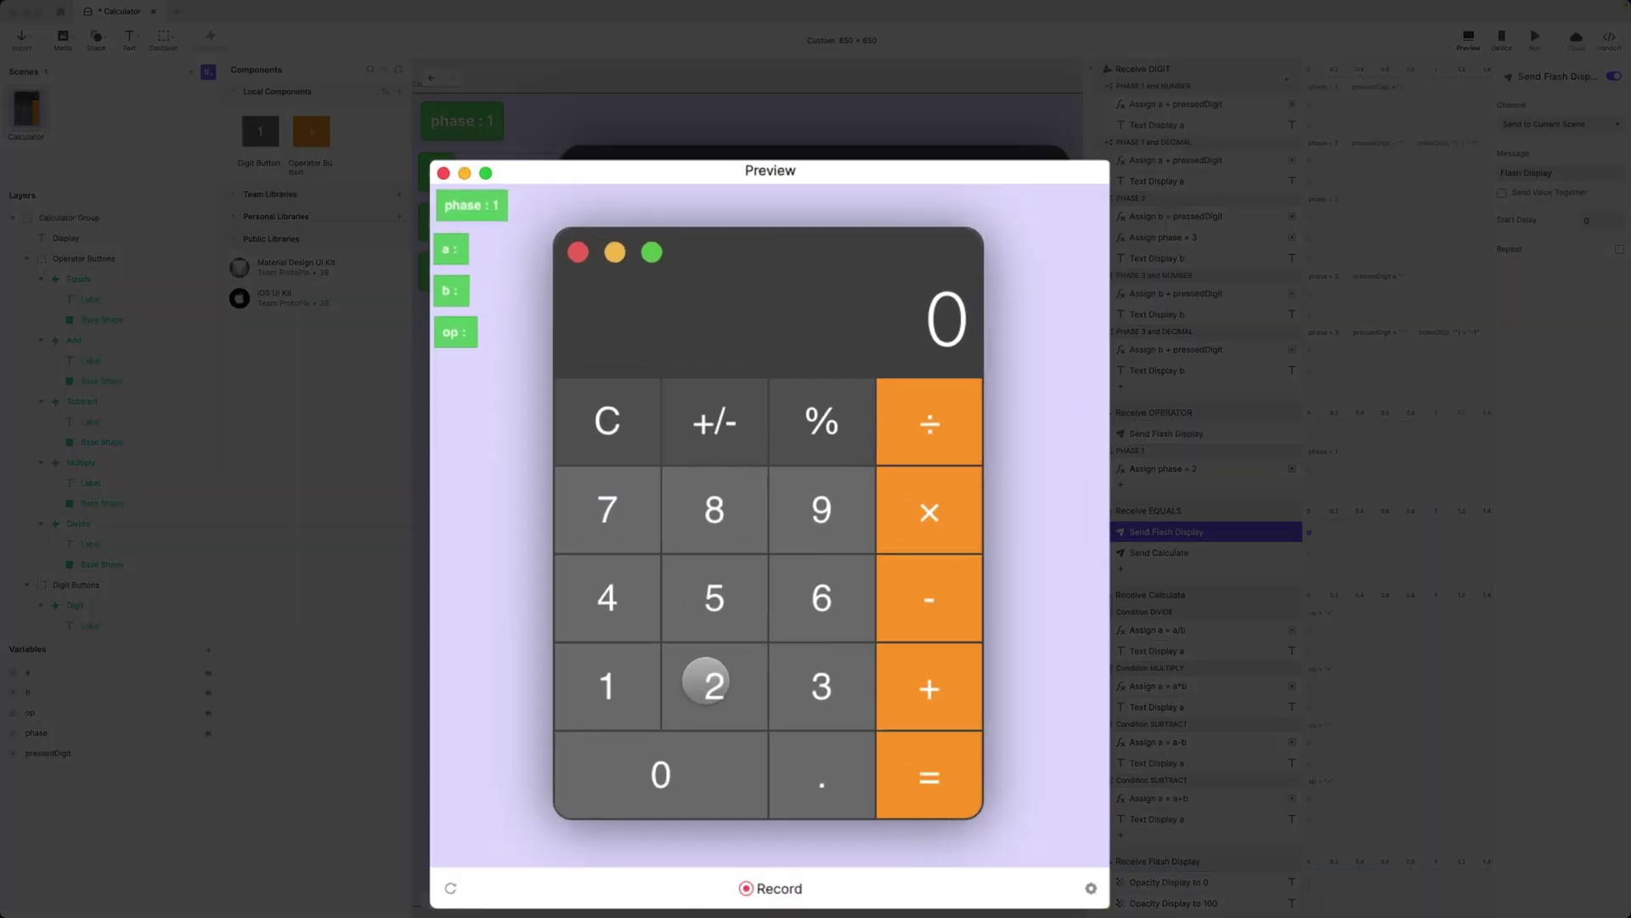
left_click(714, 686)
left_click(714, 597)
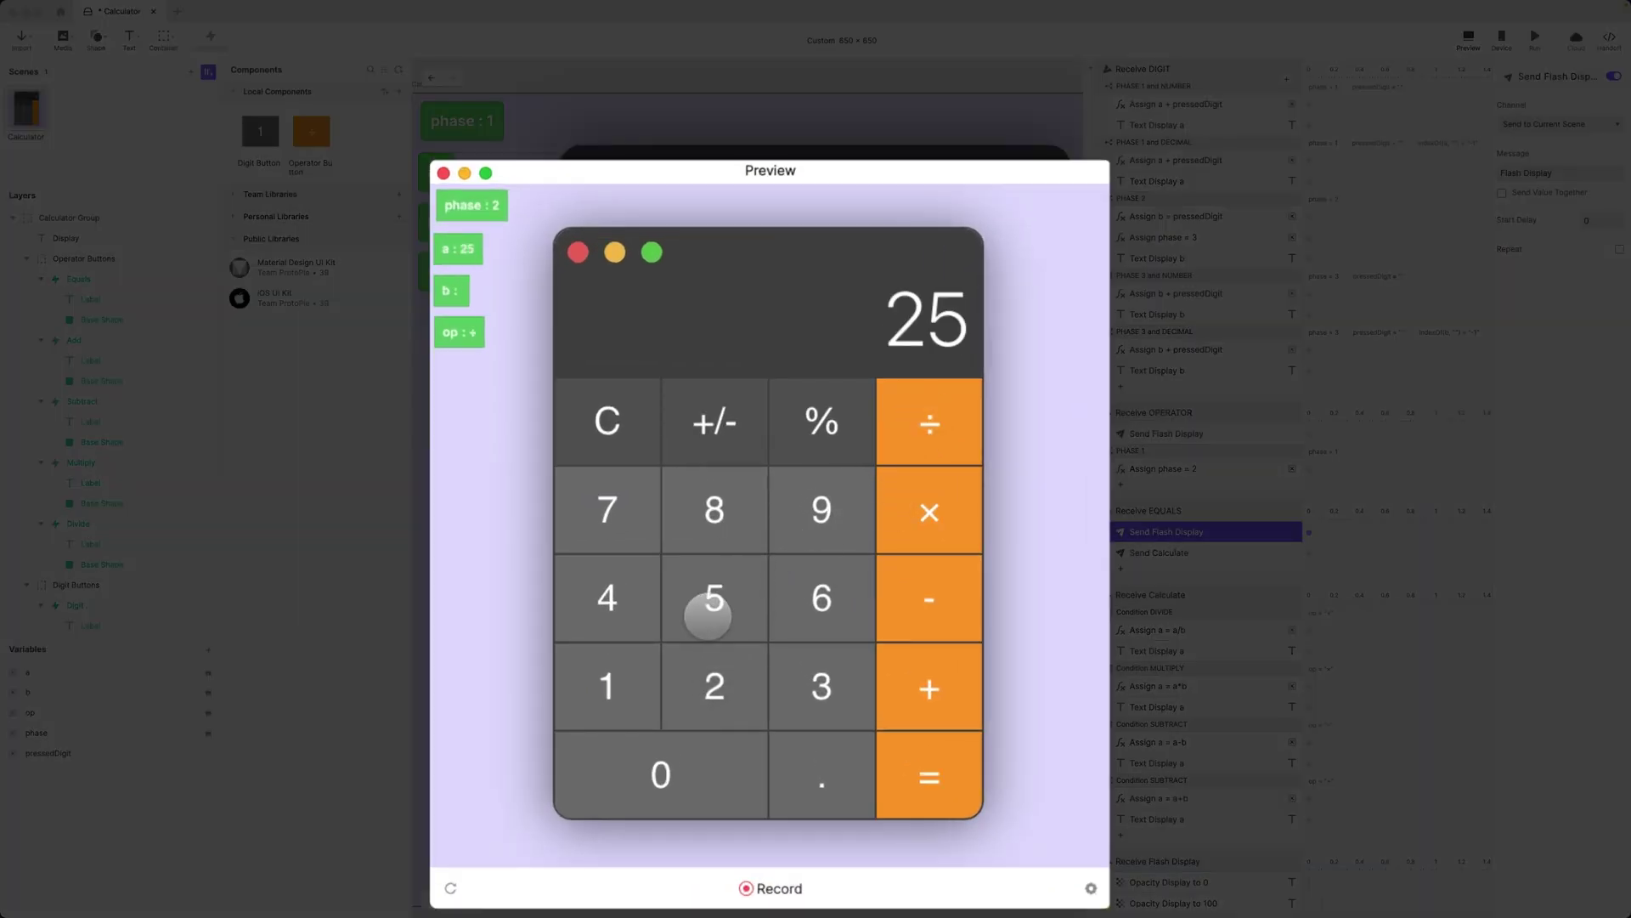
left_click(713, 599)
left_click(928, 776)
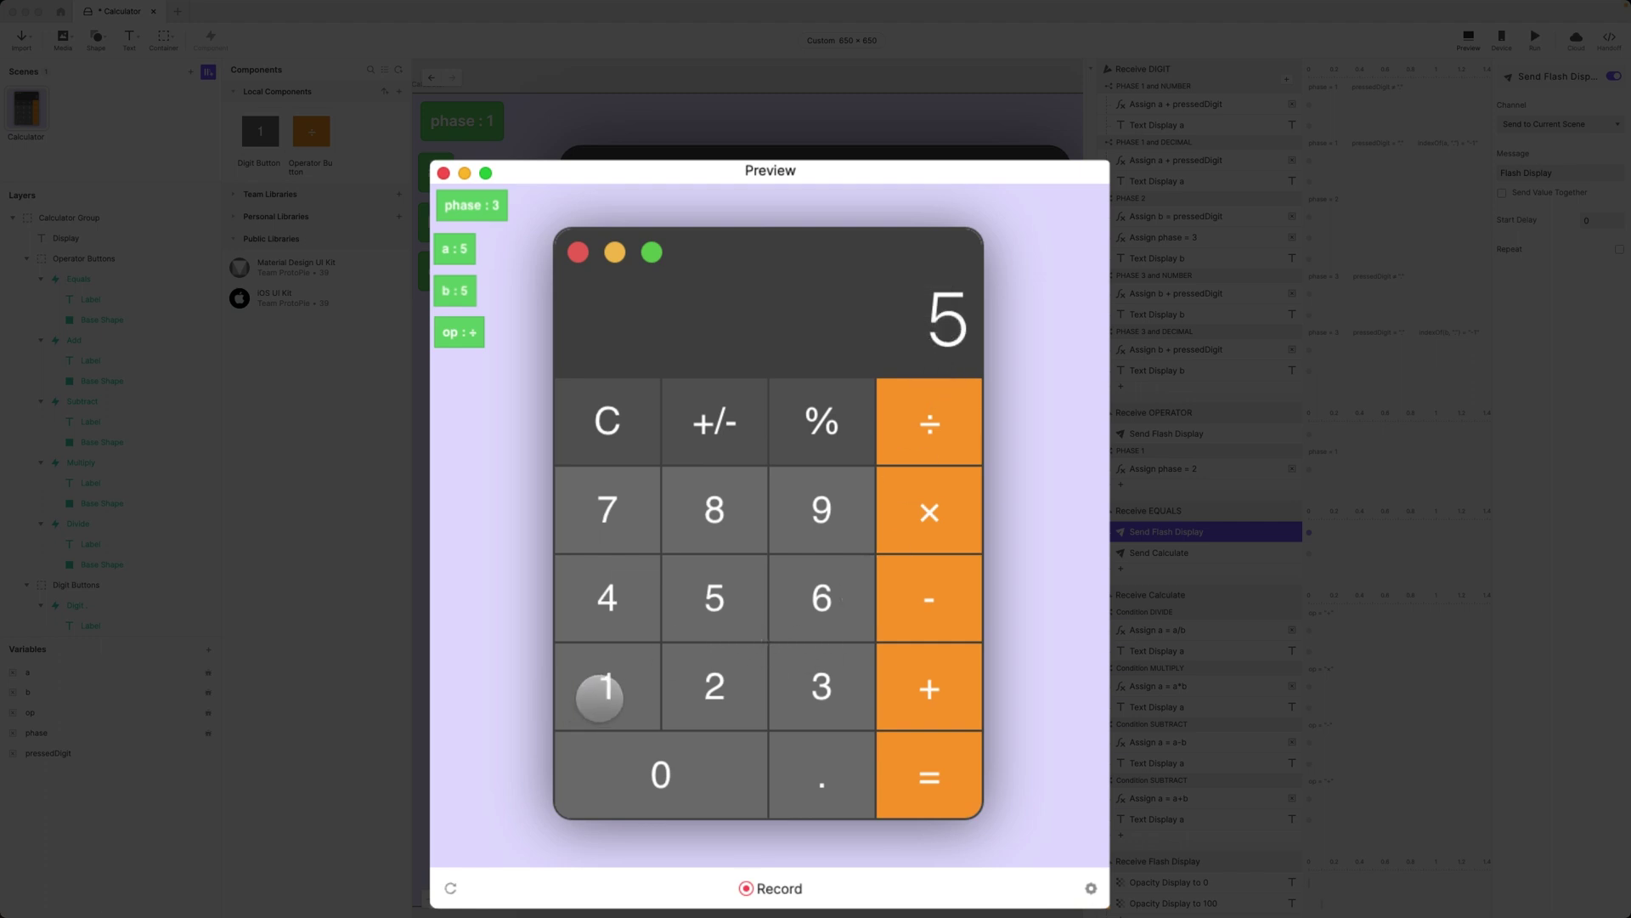
Step: Restart the preview, enter 14, try the multiply, subtract and add operators to check the display flash, and close the preview
left_click(585, 797)
left_click(612, 685)
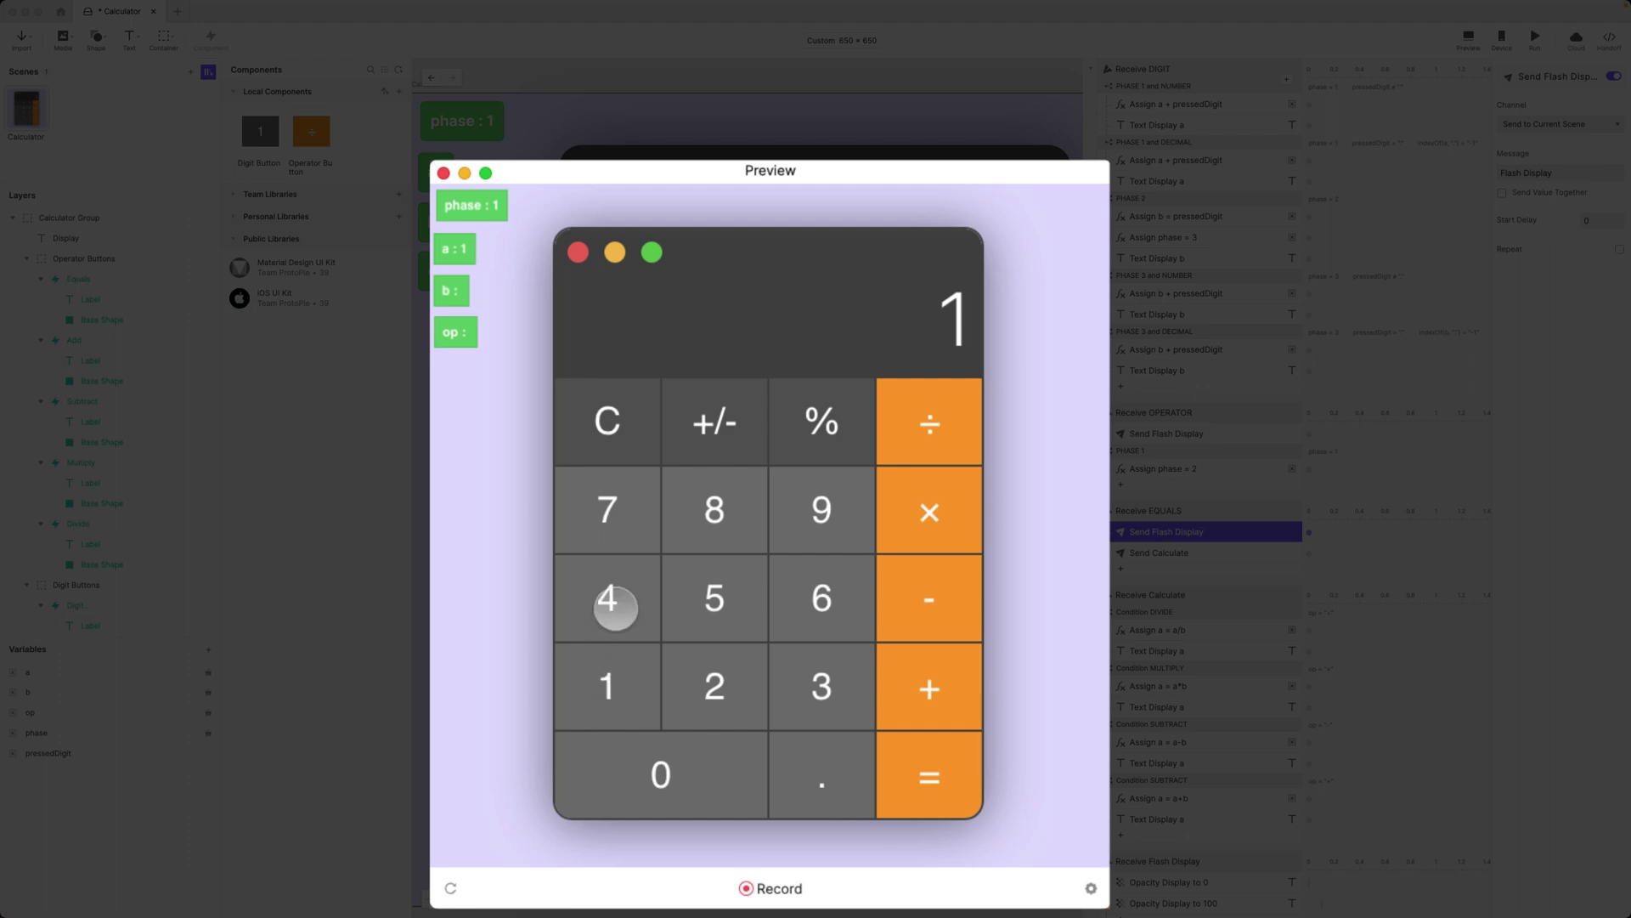
left_click(610, 604)
left_click(905, 501)
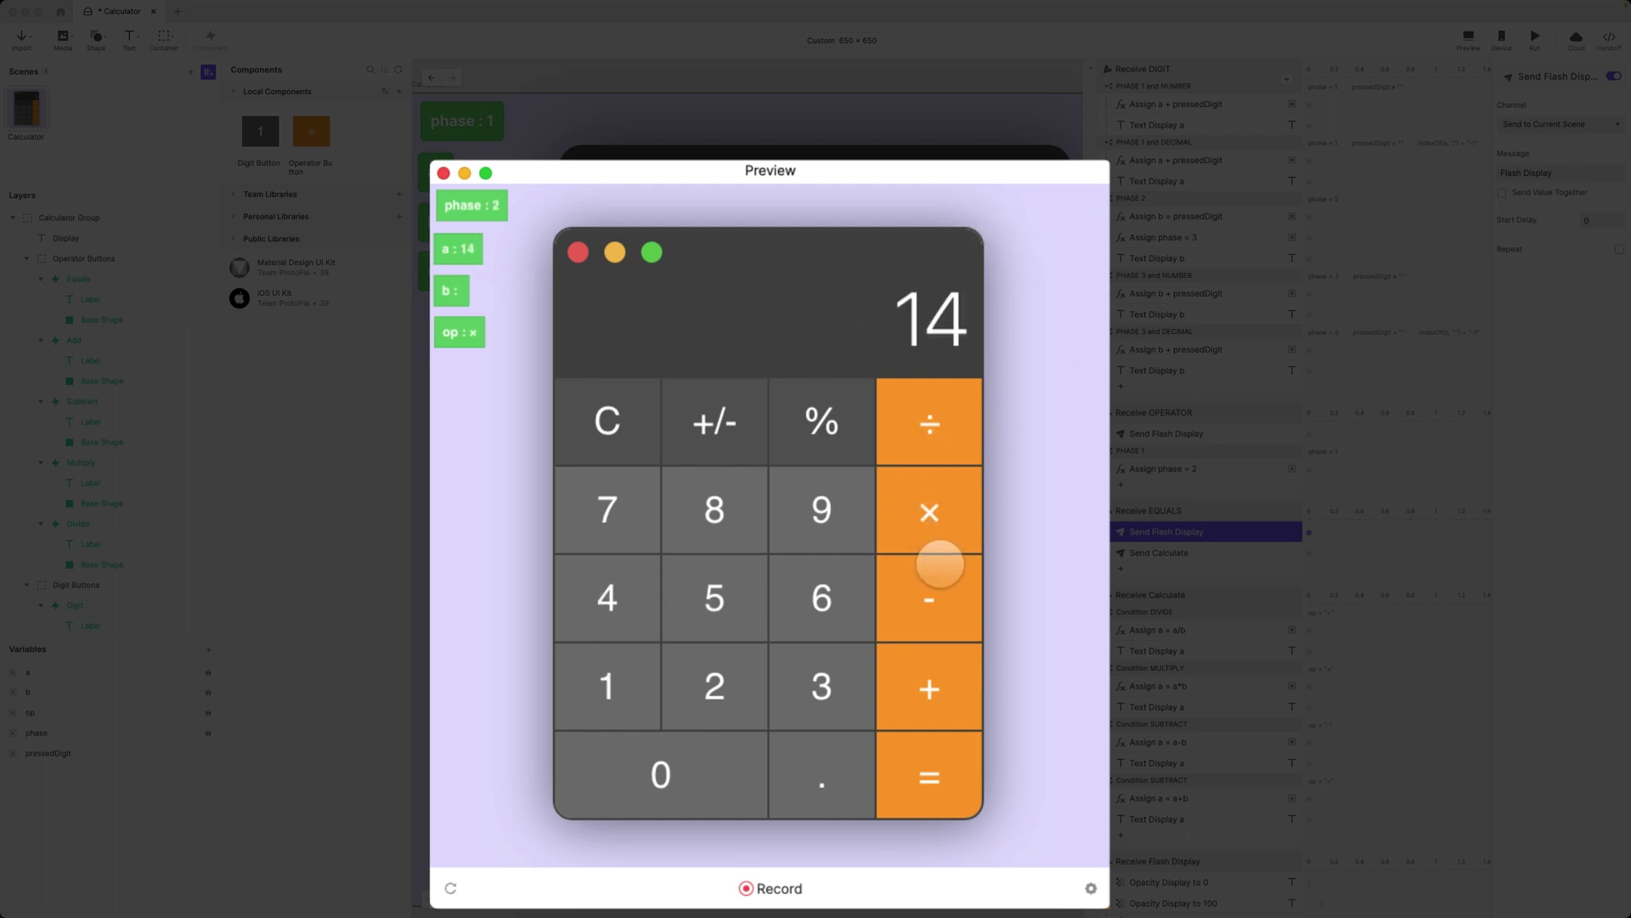
left_click(930, 586)
left_click(927, 667)
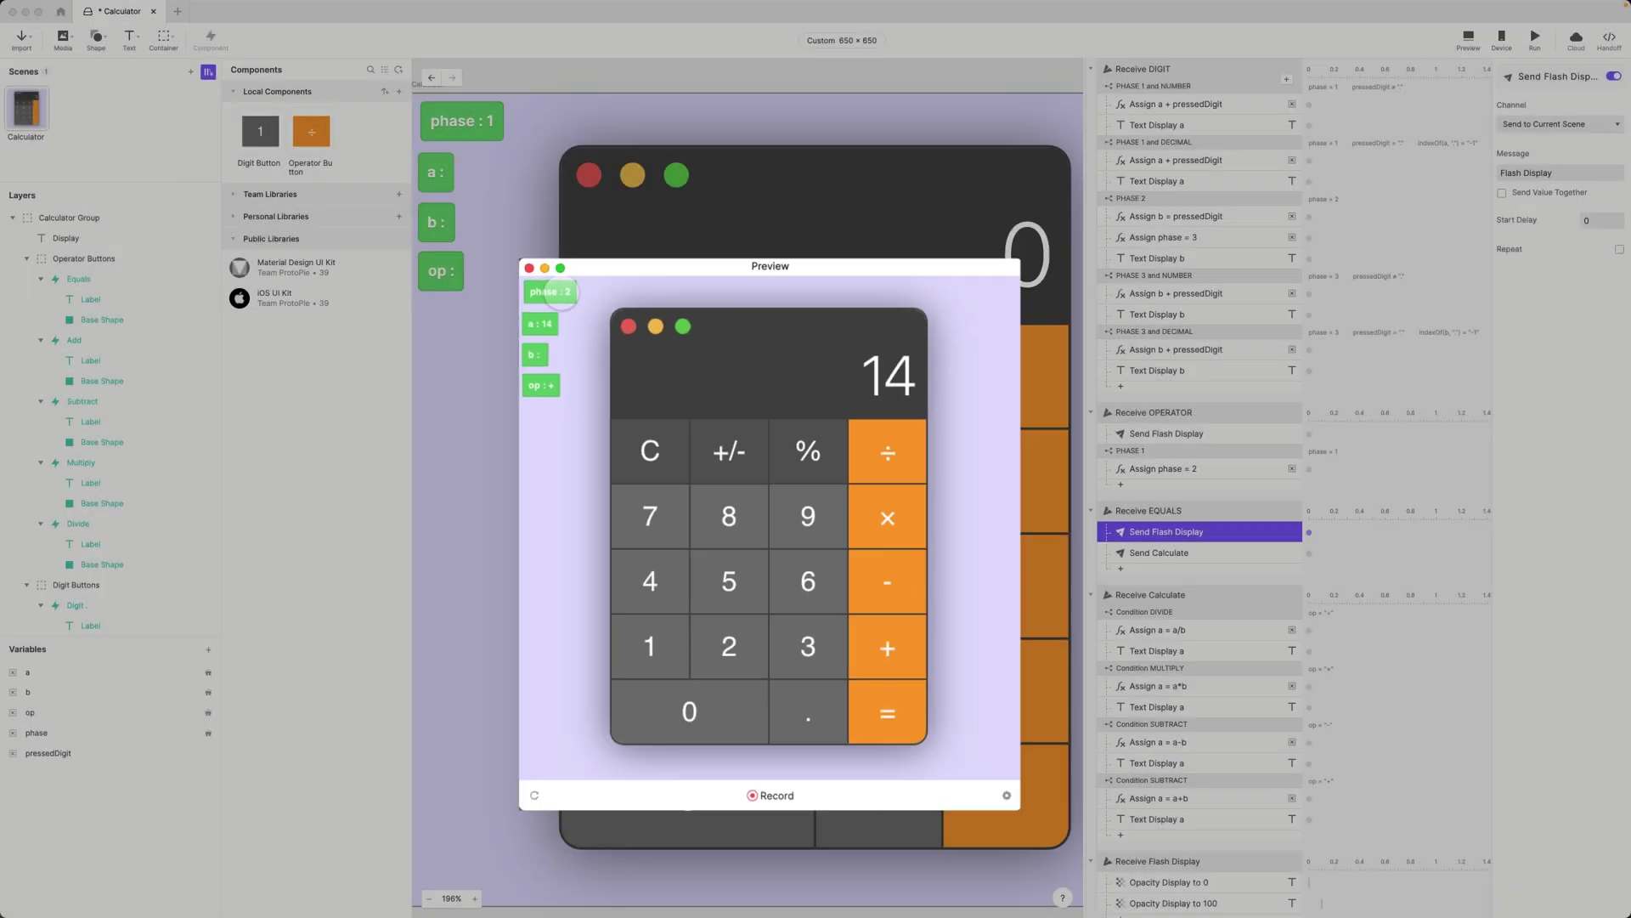
left_click(713, 198)
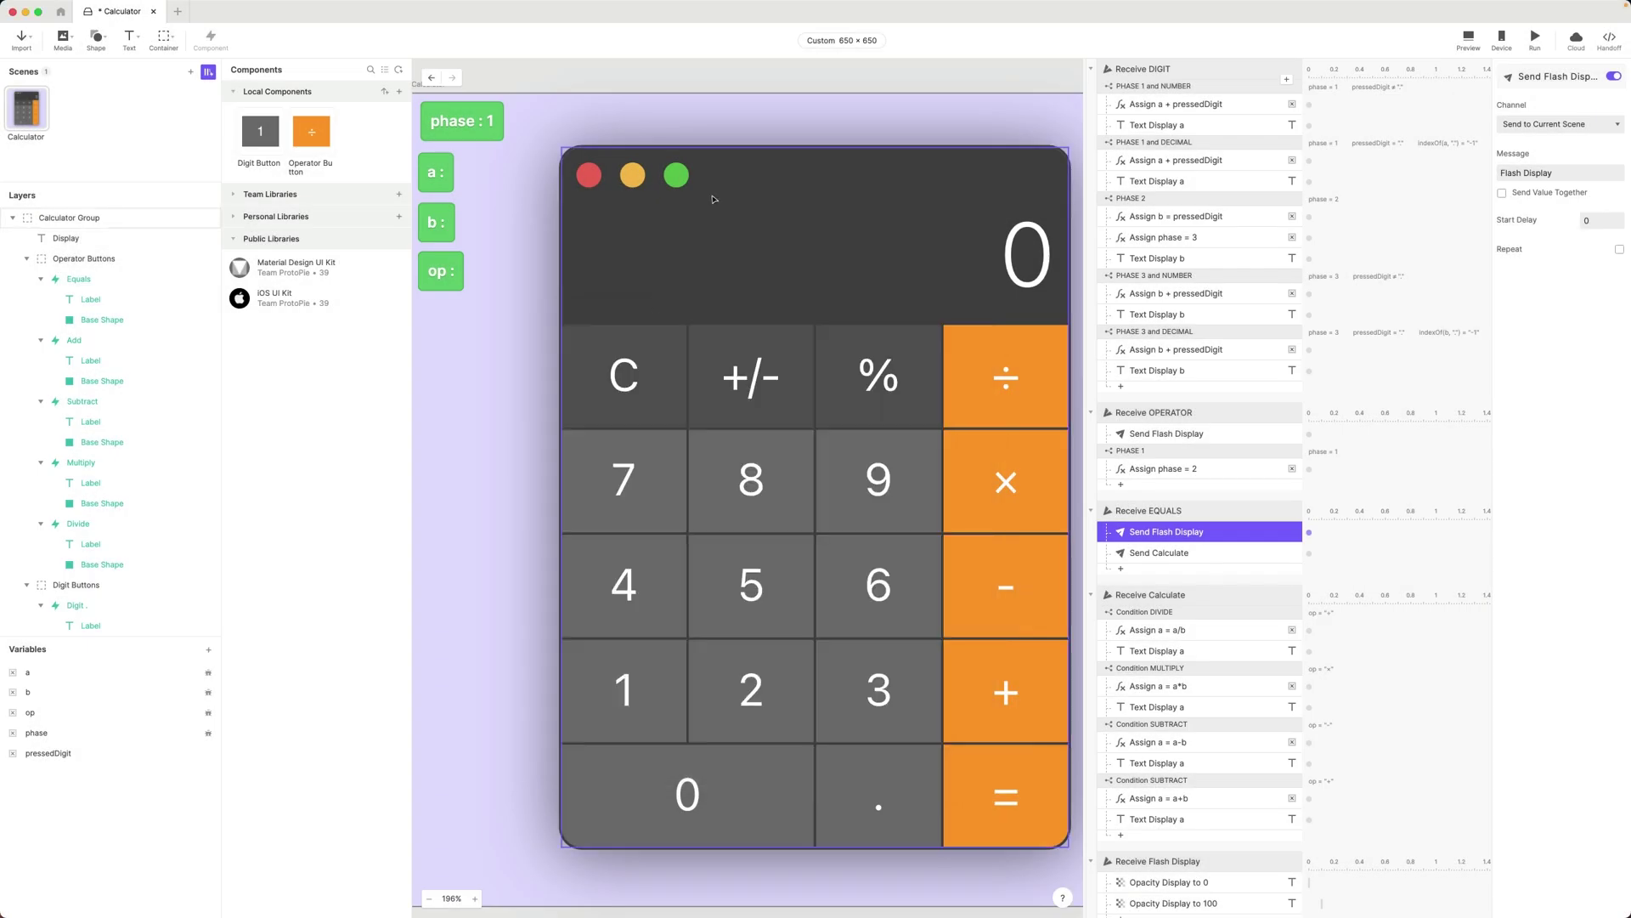